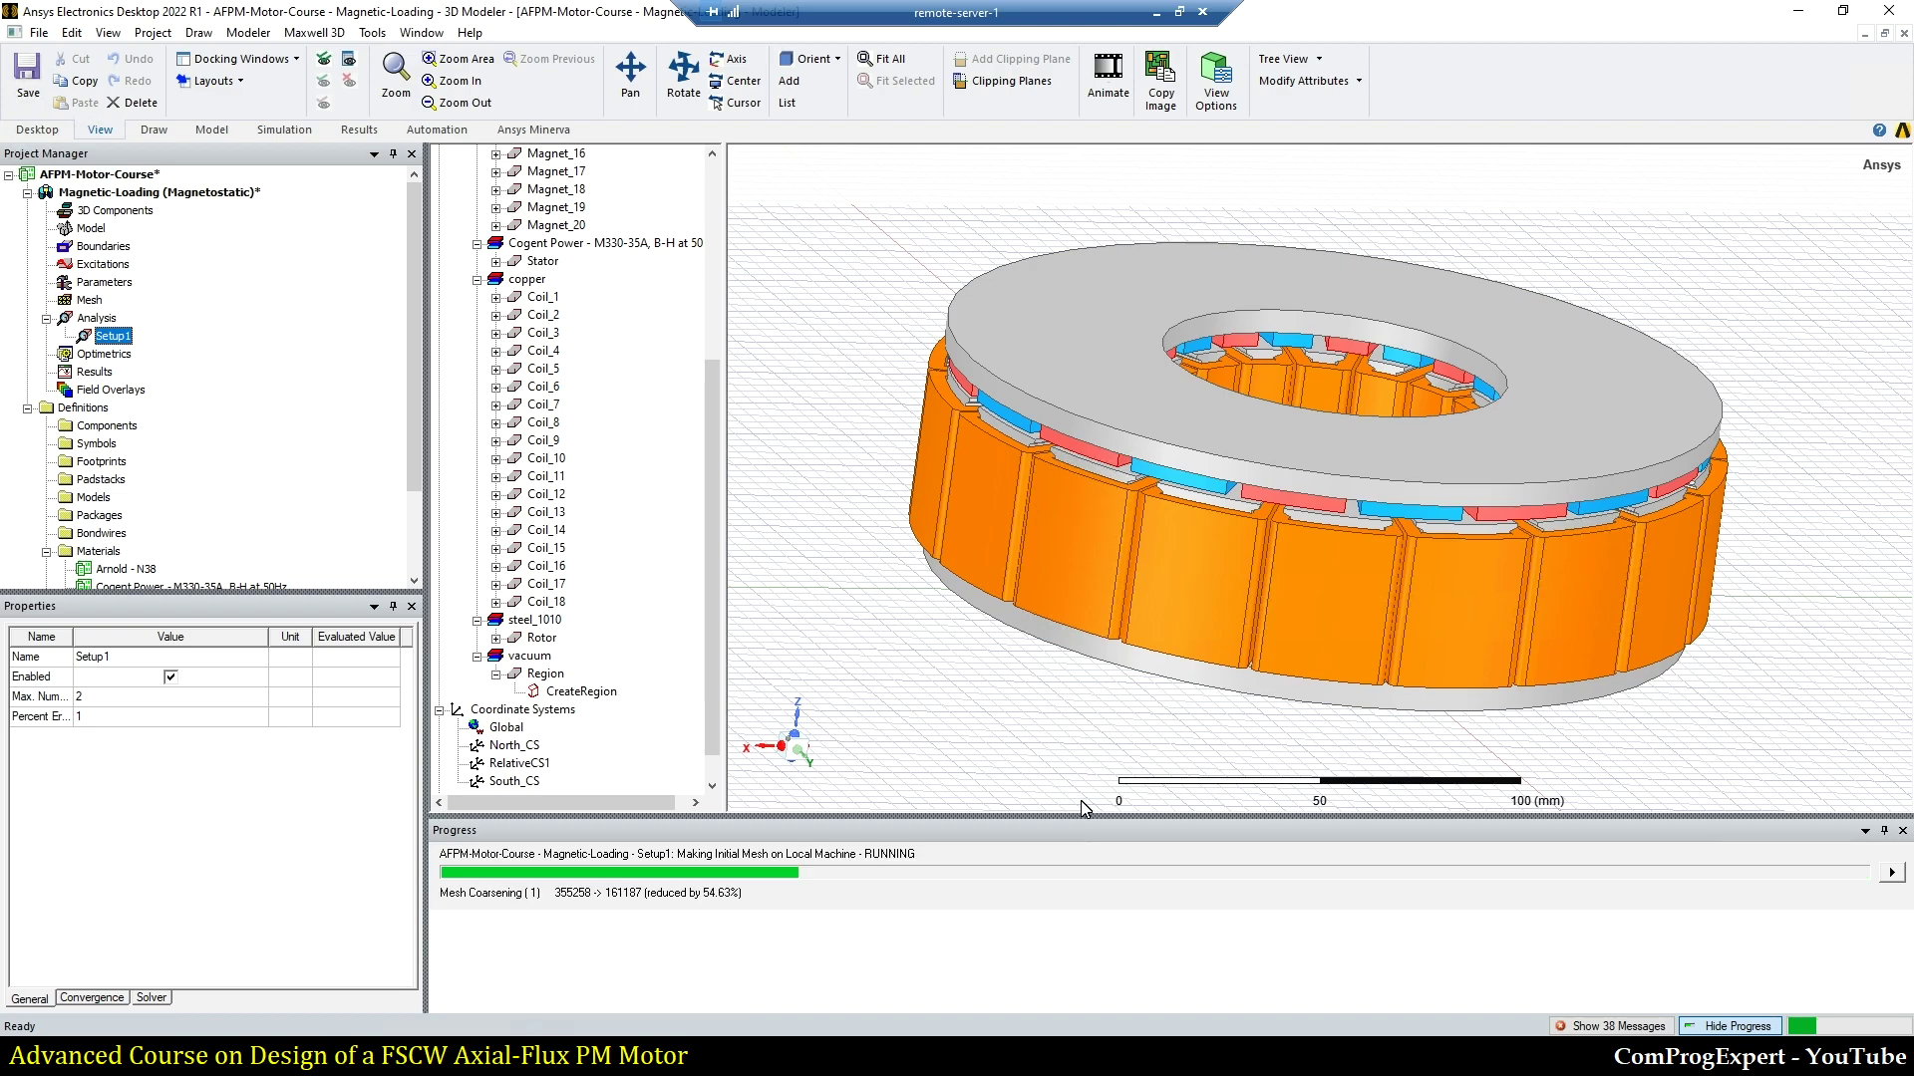
# Step: Plot the mesh on all objects of the motor model and hide the progress window
pyautogui.scroll(-1, 1091, 694)
pyautogui.click(1091, 695)
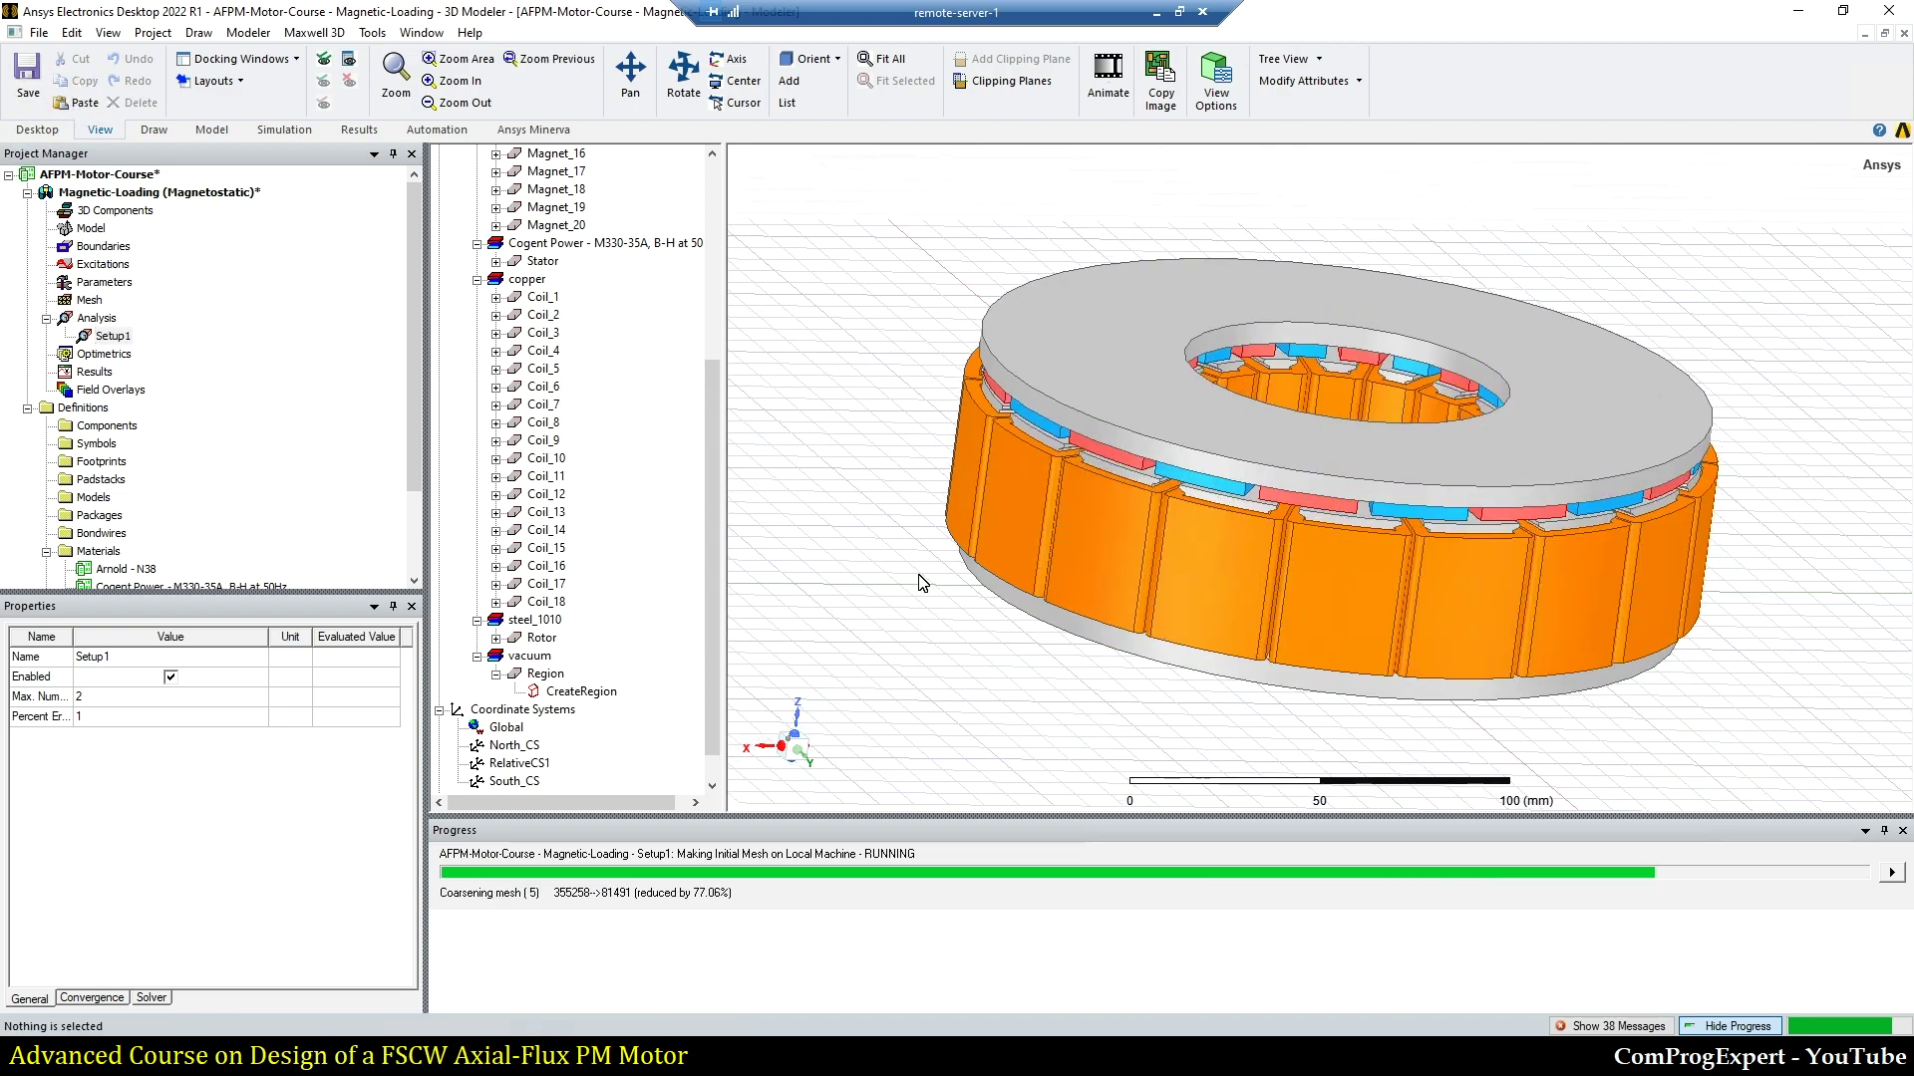
pyautogui.hotkey('ctrl', 'a')
pyautogui.rightClick(919, 583)
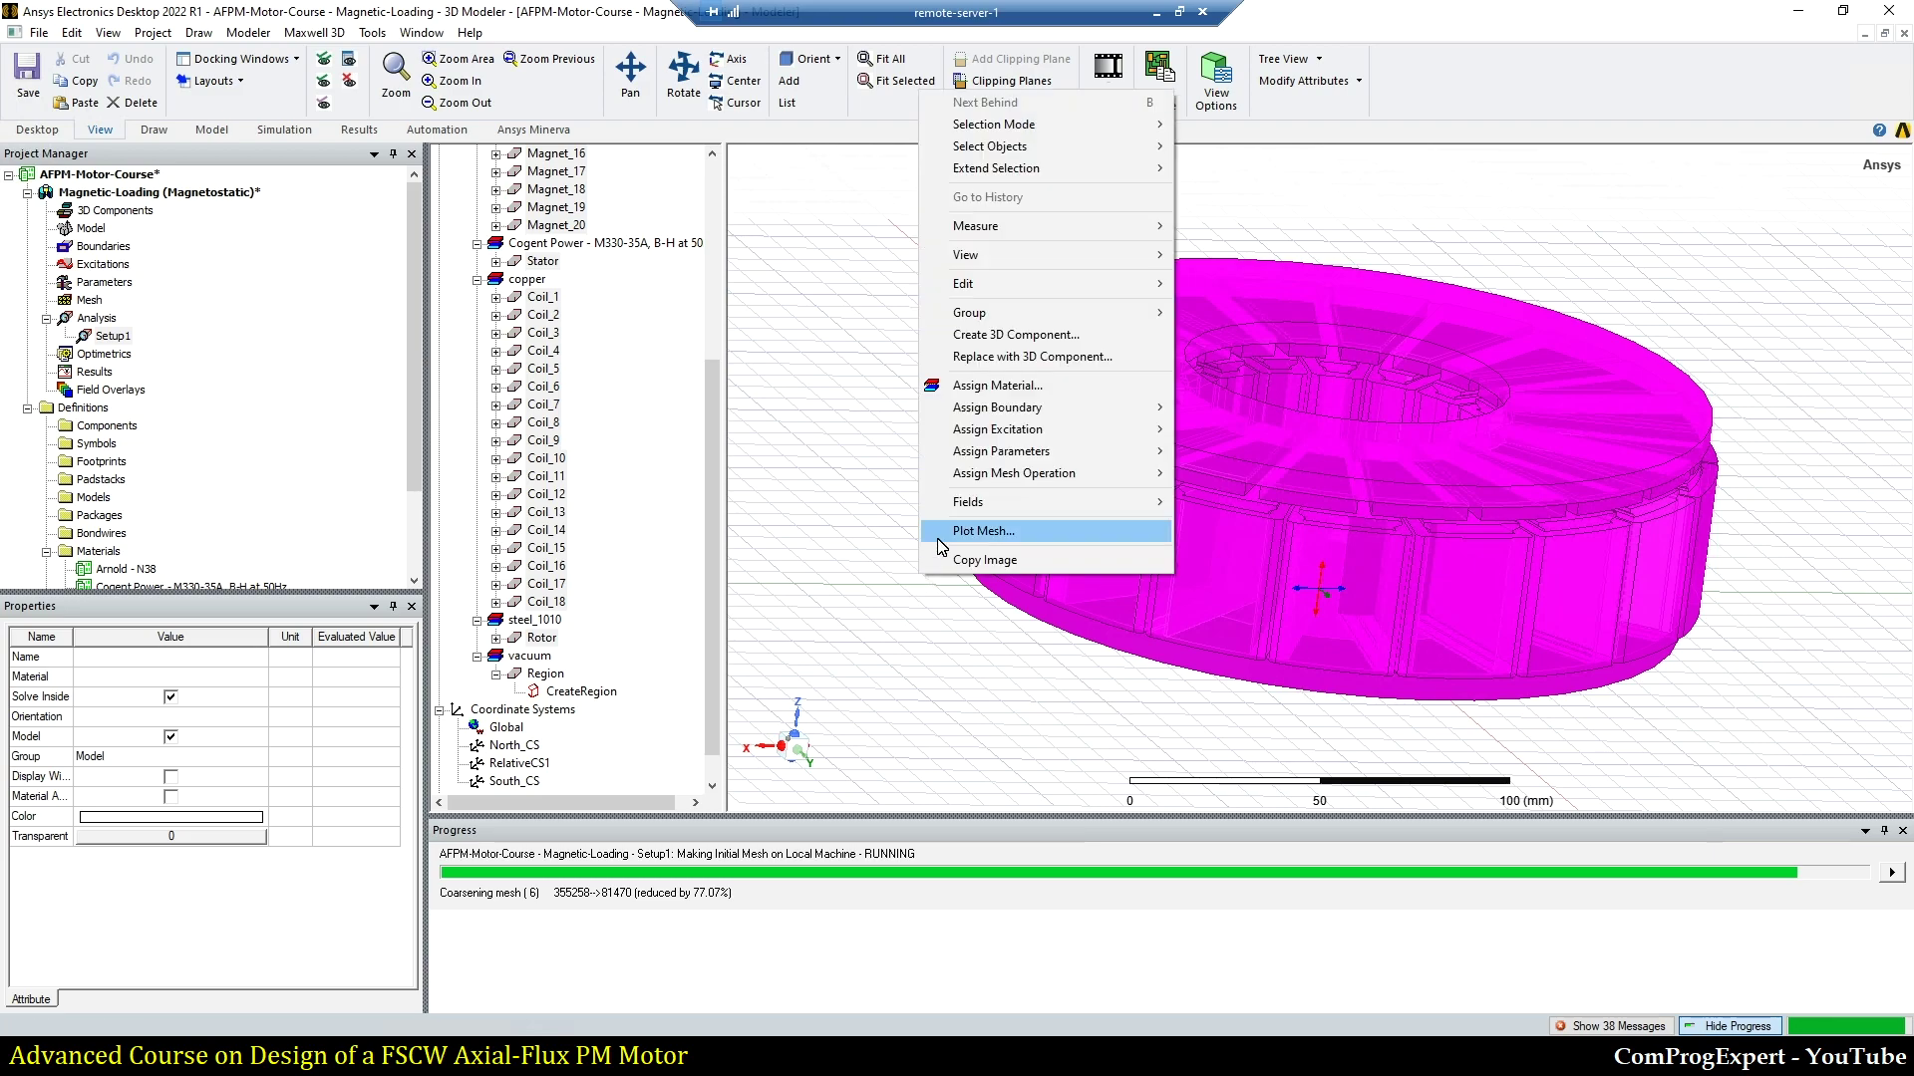
pyautogui.click(983, 531)
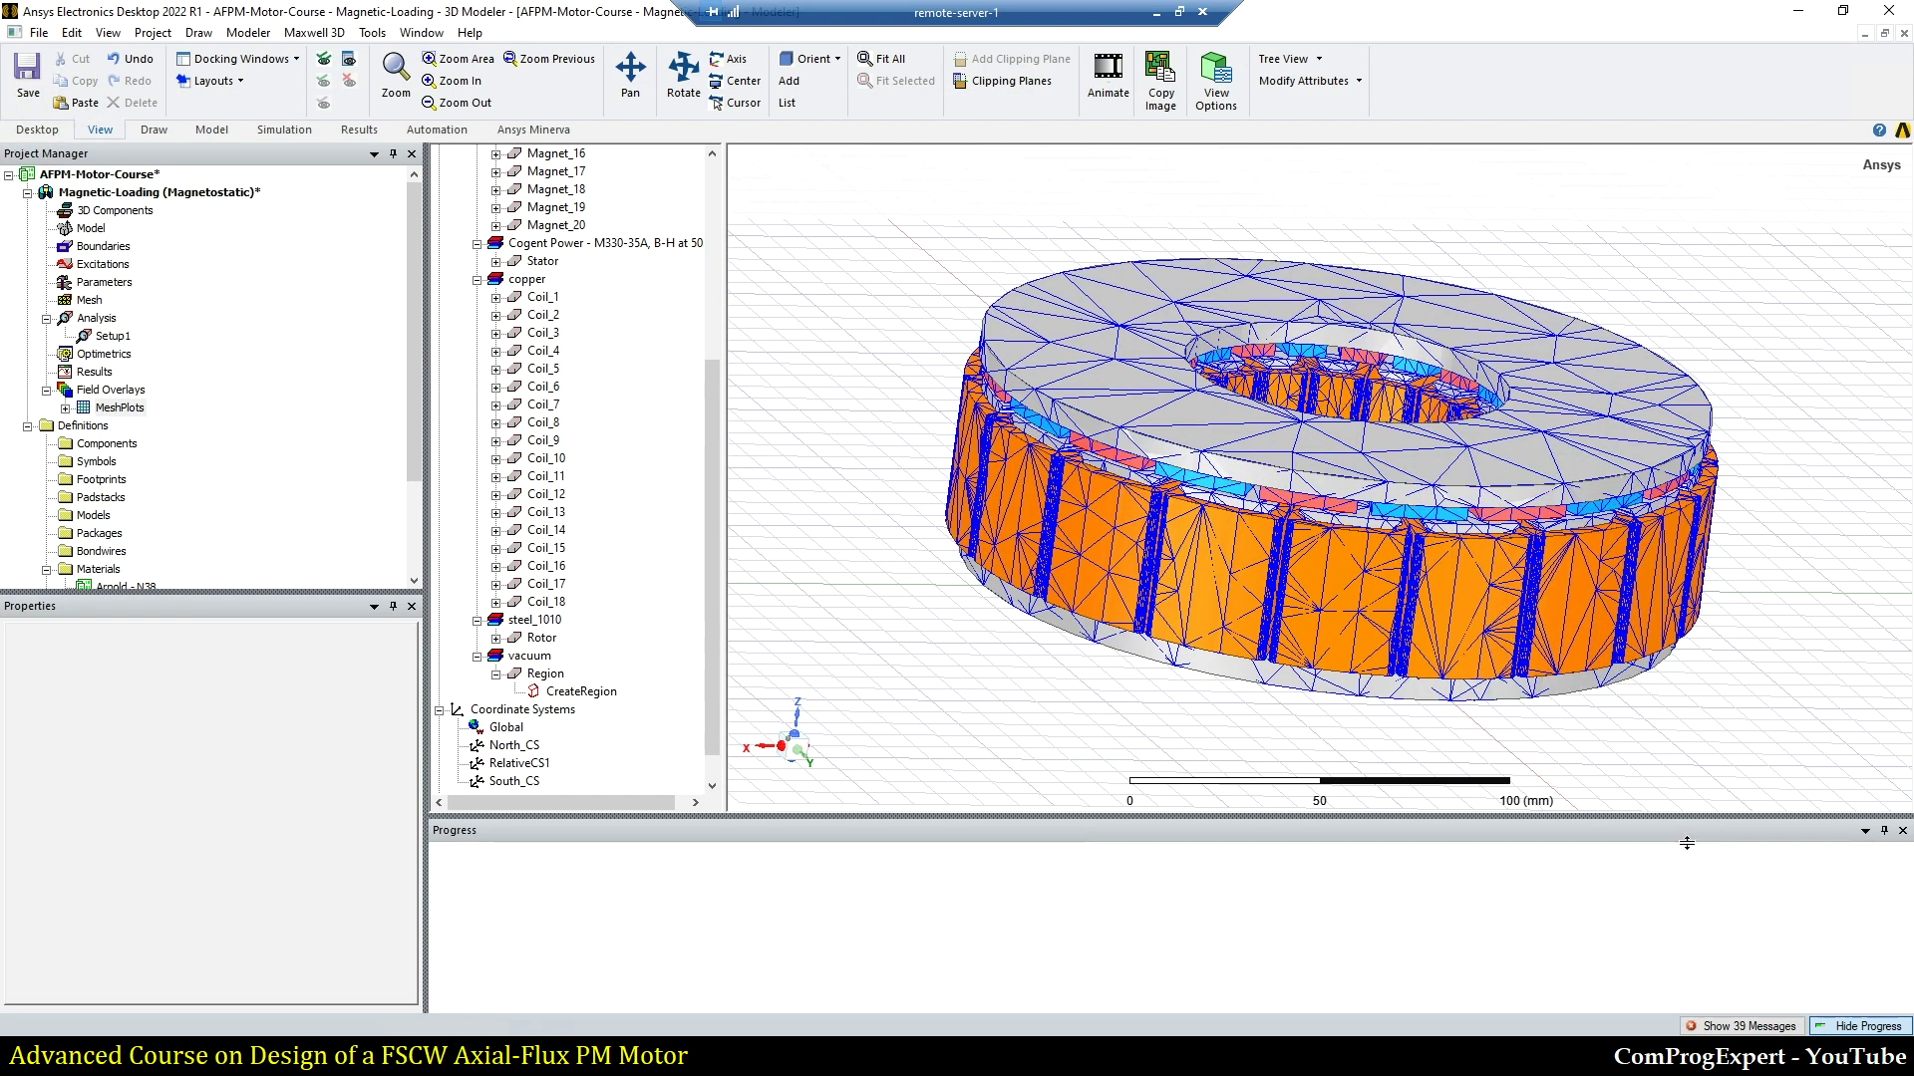
pyautogui.click(1856, 1026)
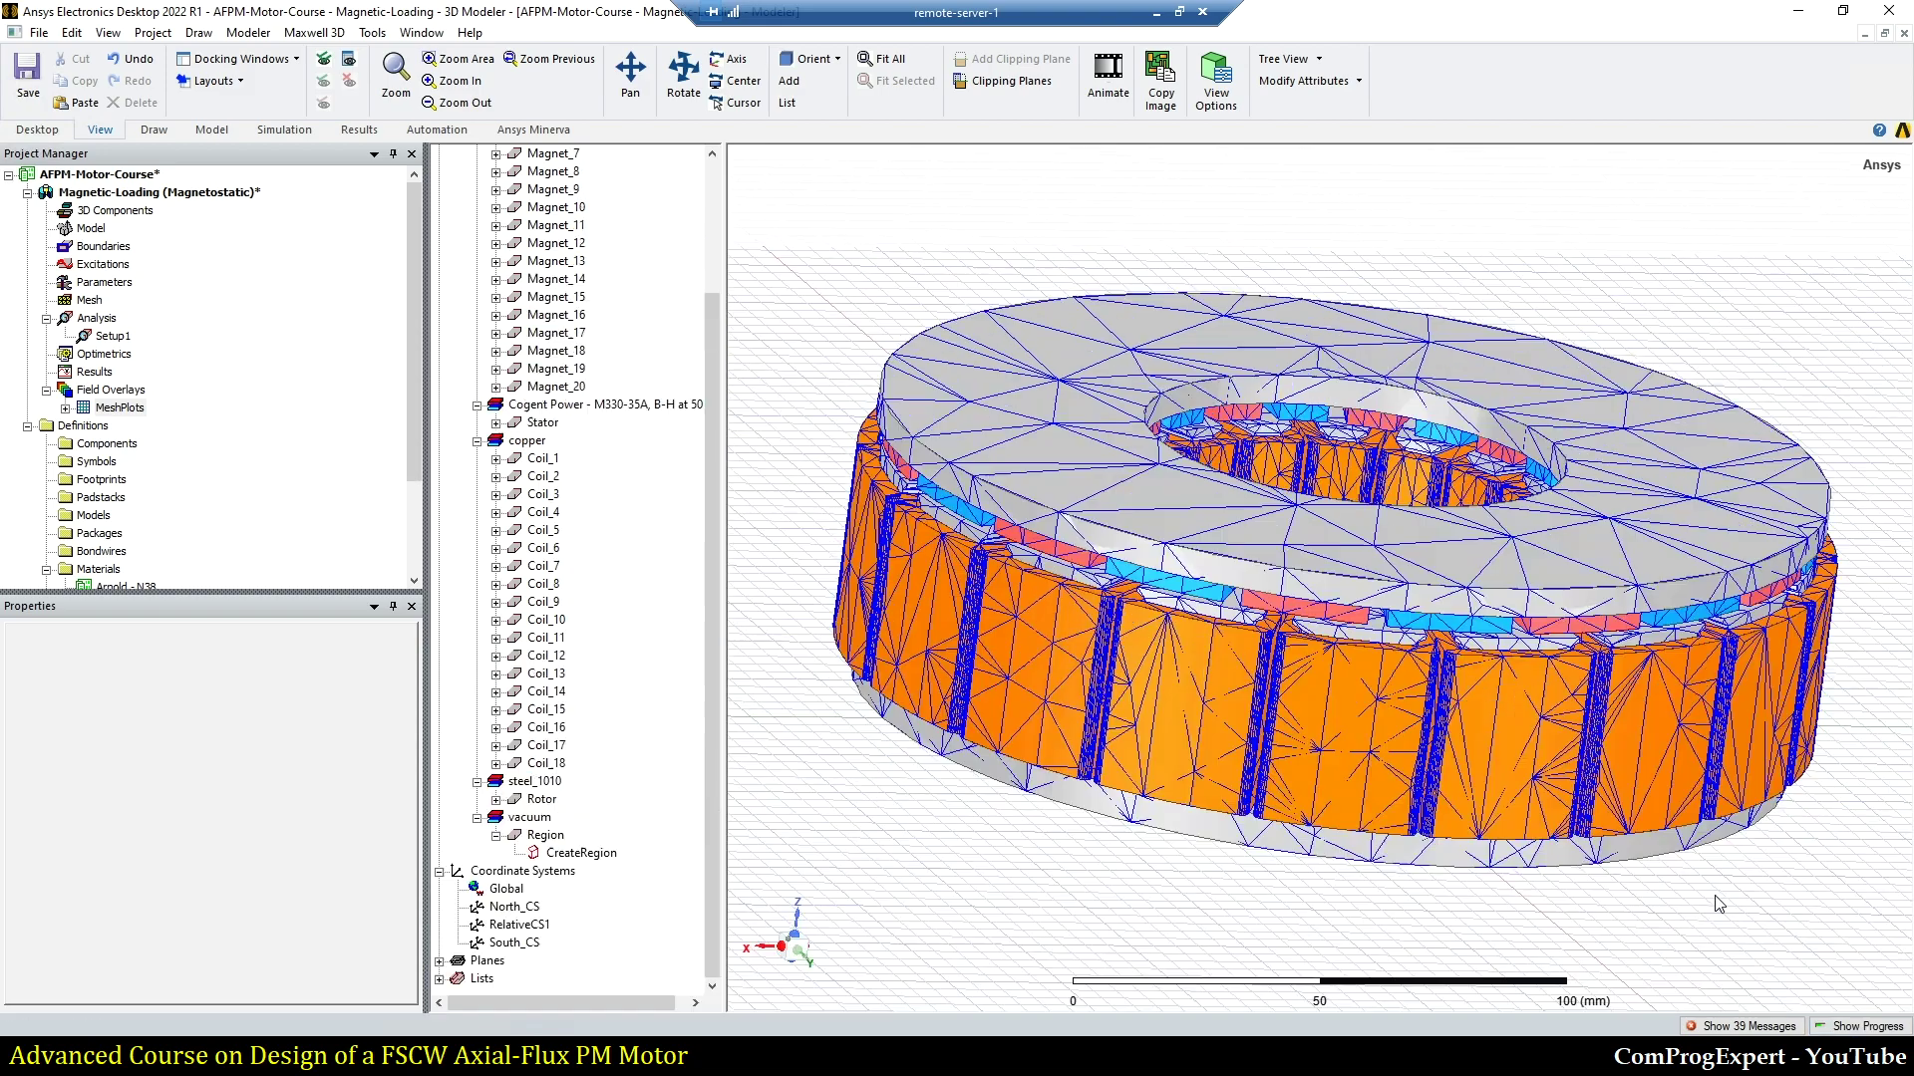
# Step: Examine the mesh plot up close along the coils' rounded outer corners and across the whole motor
pyautogui.click(120, 408)
pyautogui.keyDown('alt'); pyautogui.moveTo(1147, 558); pyautogui.dragTo(1244, 688); pyautogui.keyUp('alt')
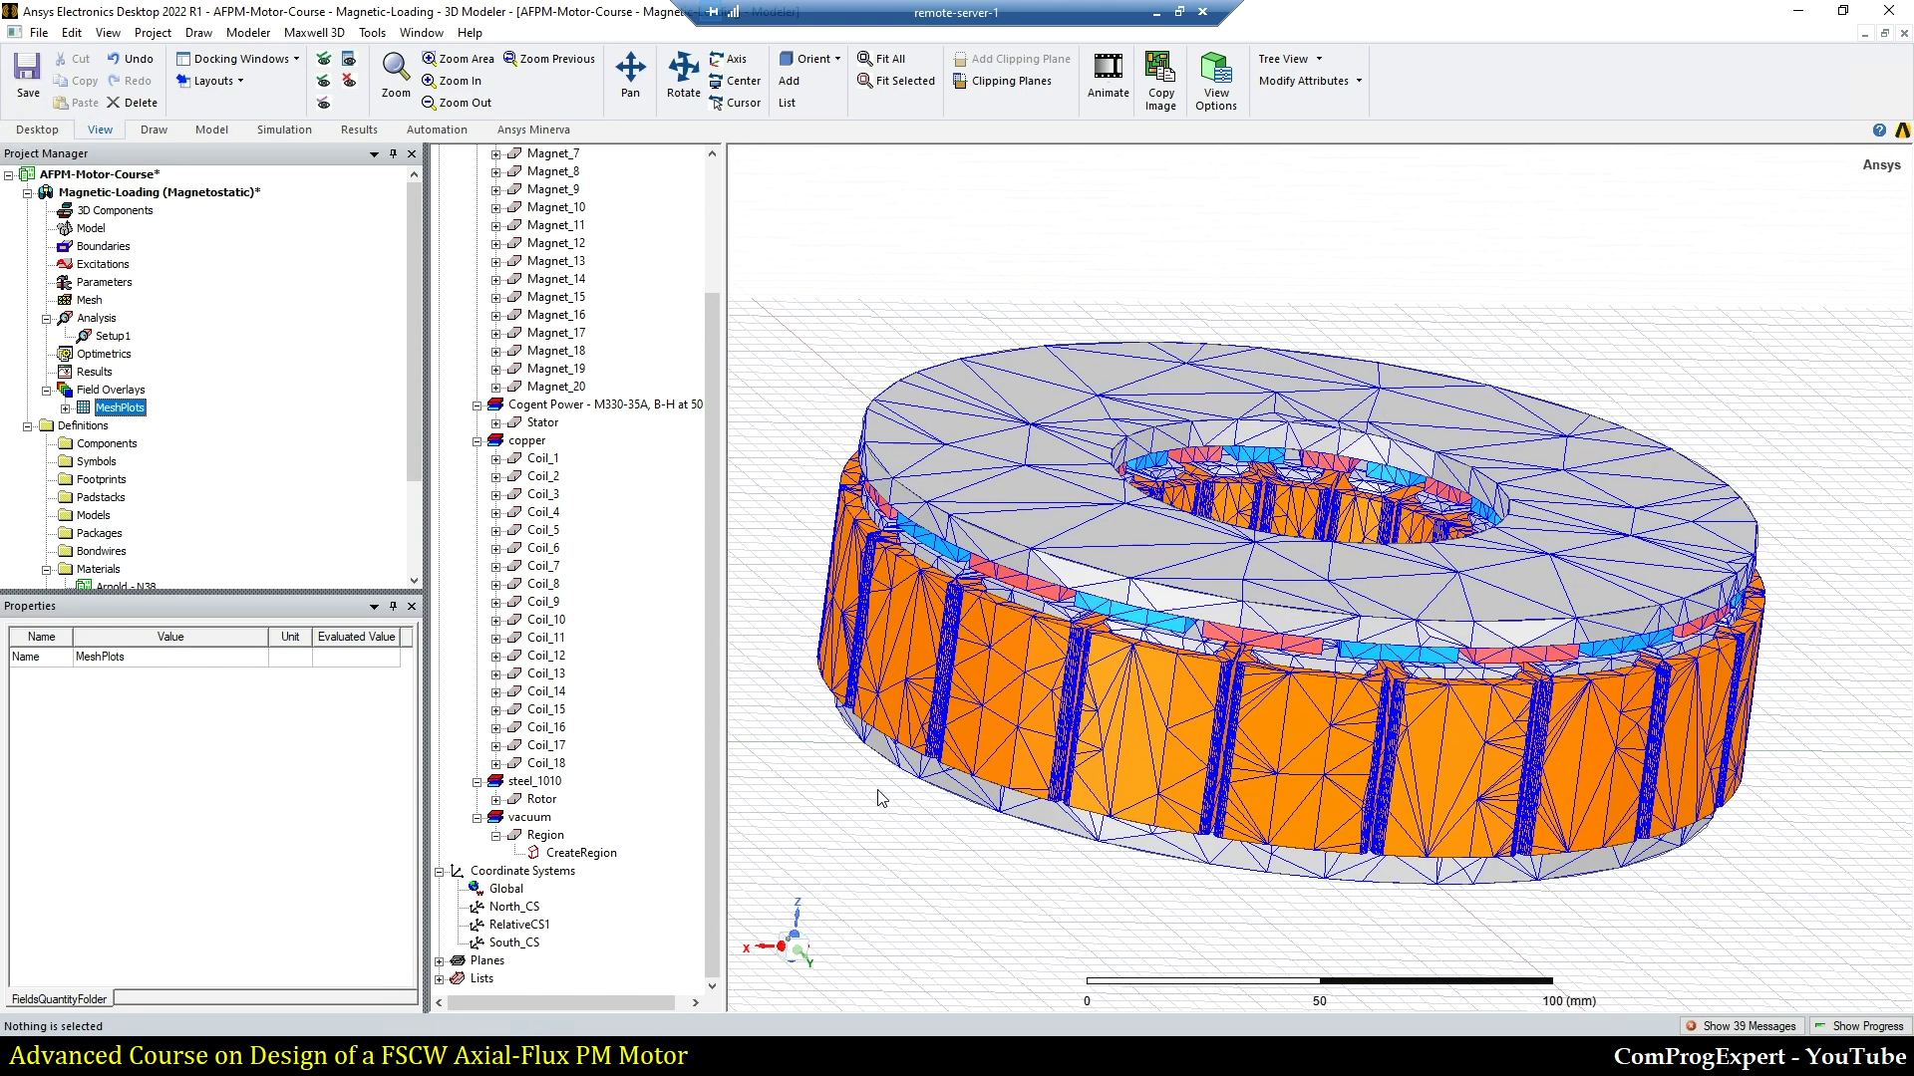
pyautogui.scroll(5, 931, 628)
pyautogui.scroll(6, 963, 543)
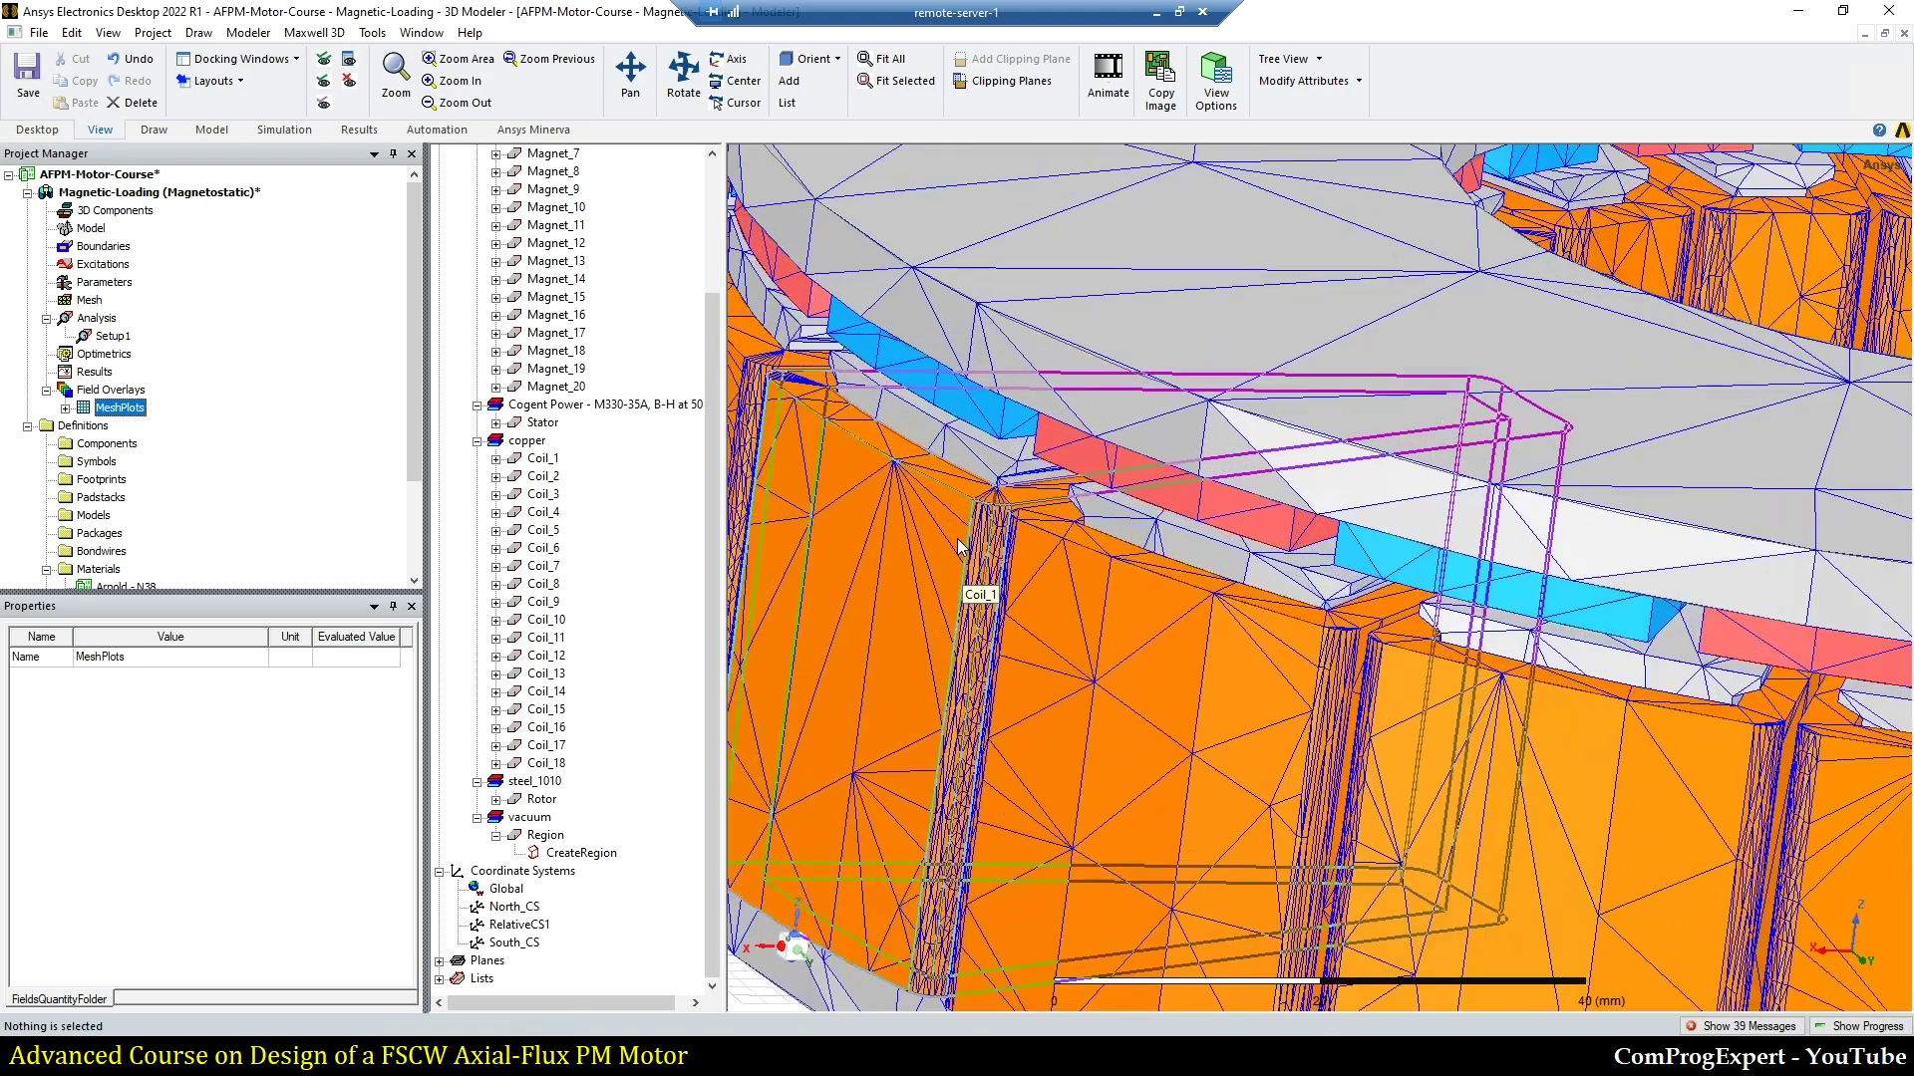
pyautogui.scroll(1, 959, 542)
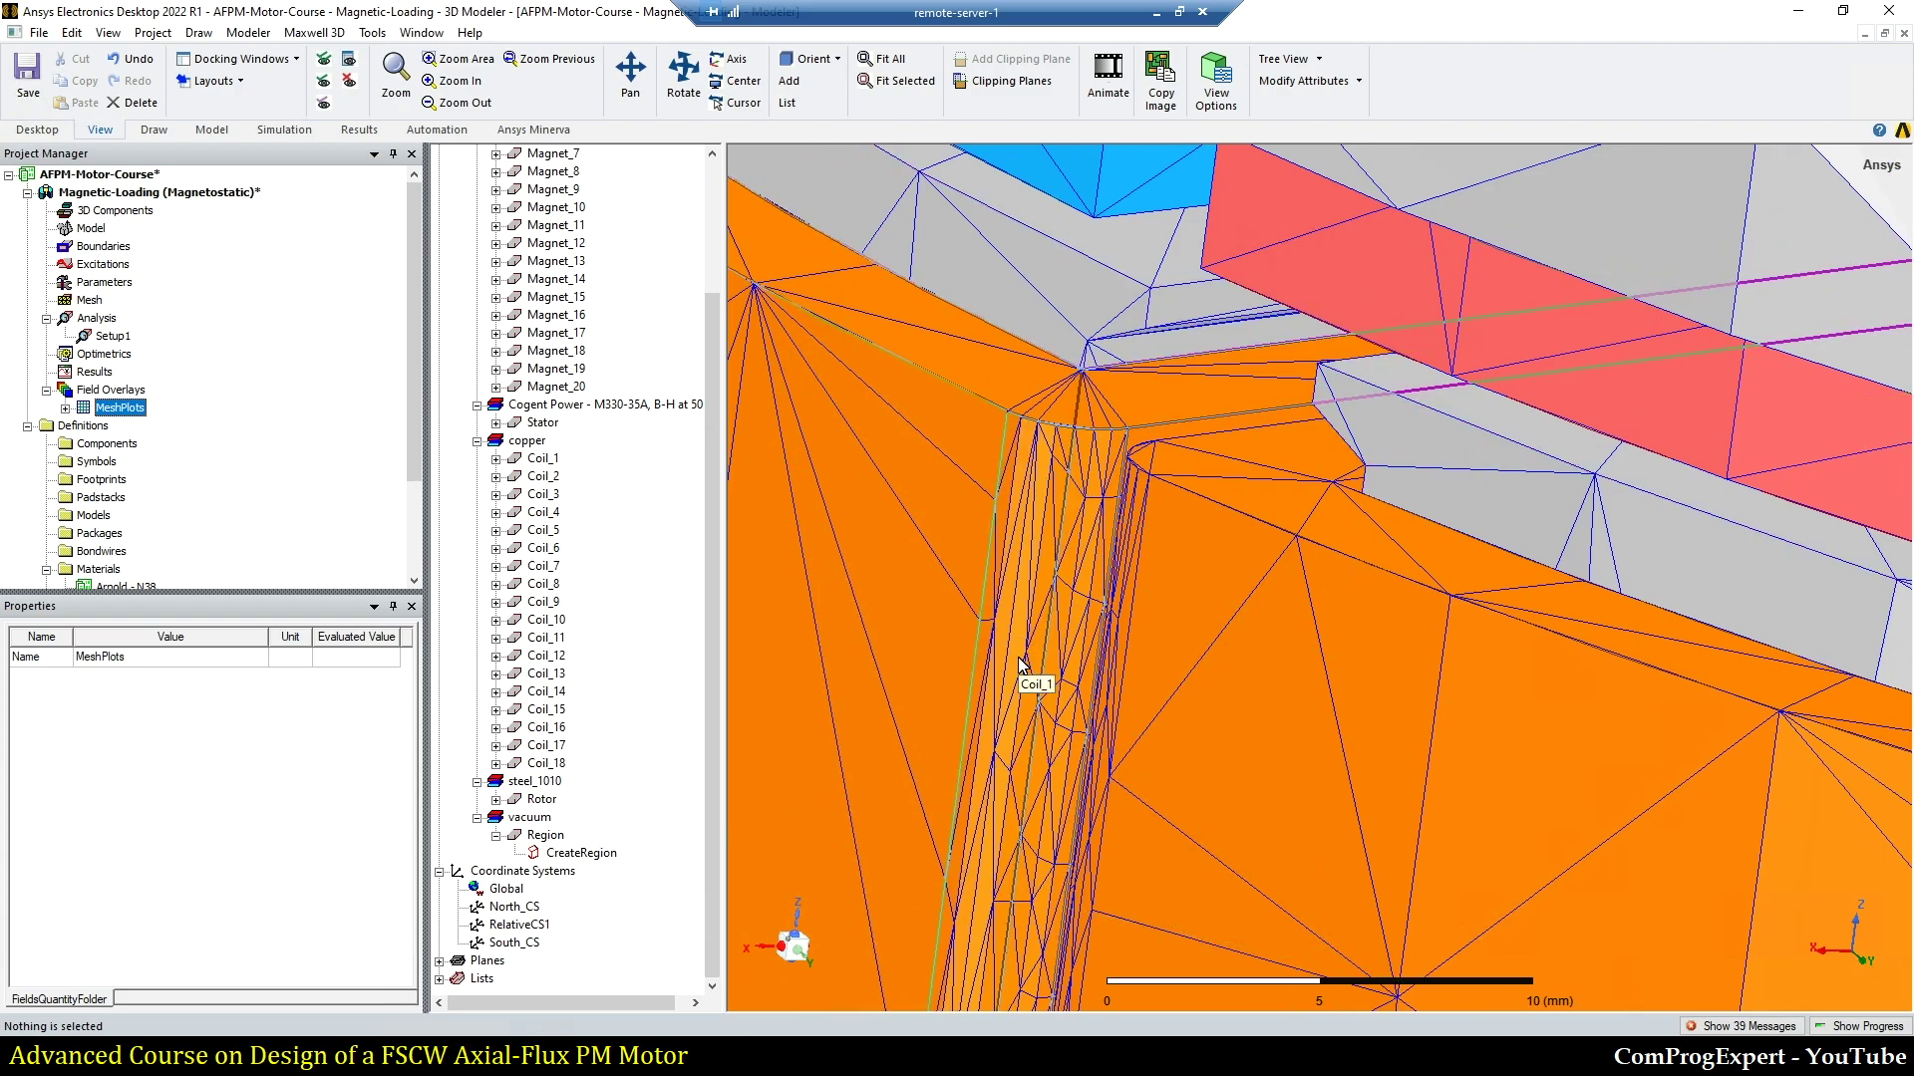
pyautogui.scroll(-5, 1018, 663)
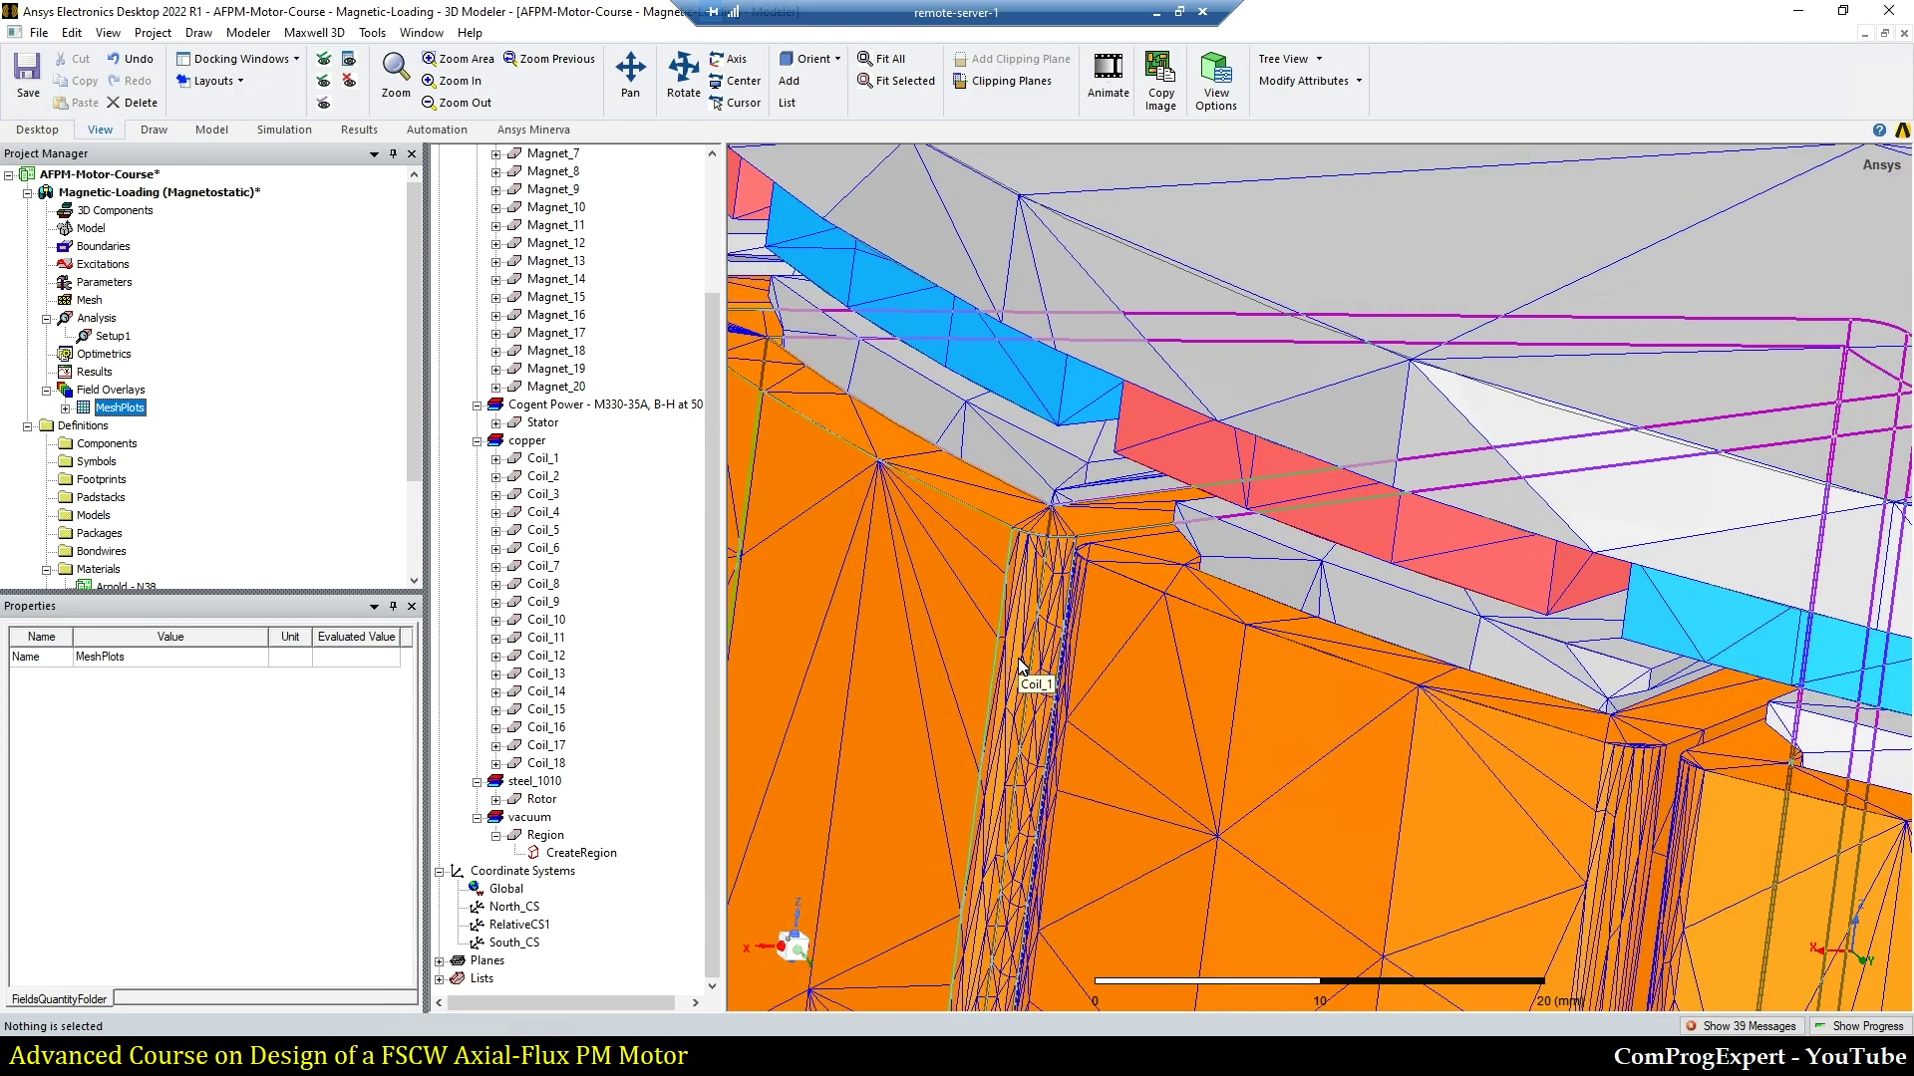
pyautogui.scroll(-5, 1019, 663)
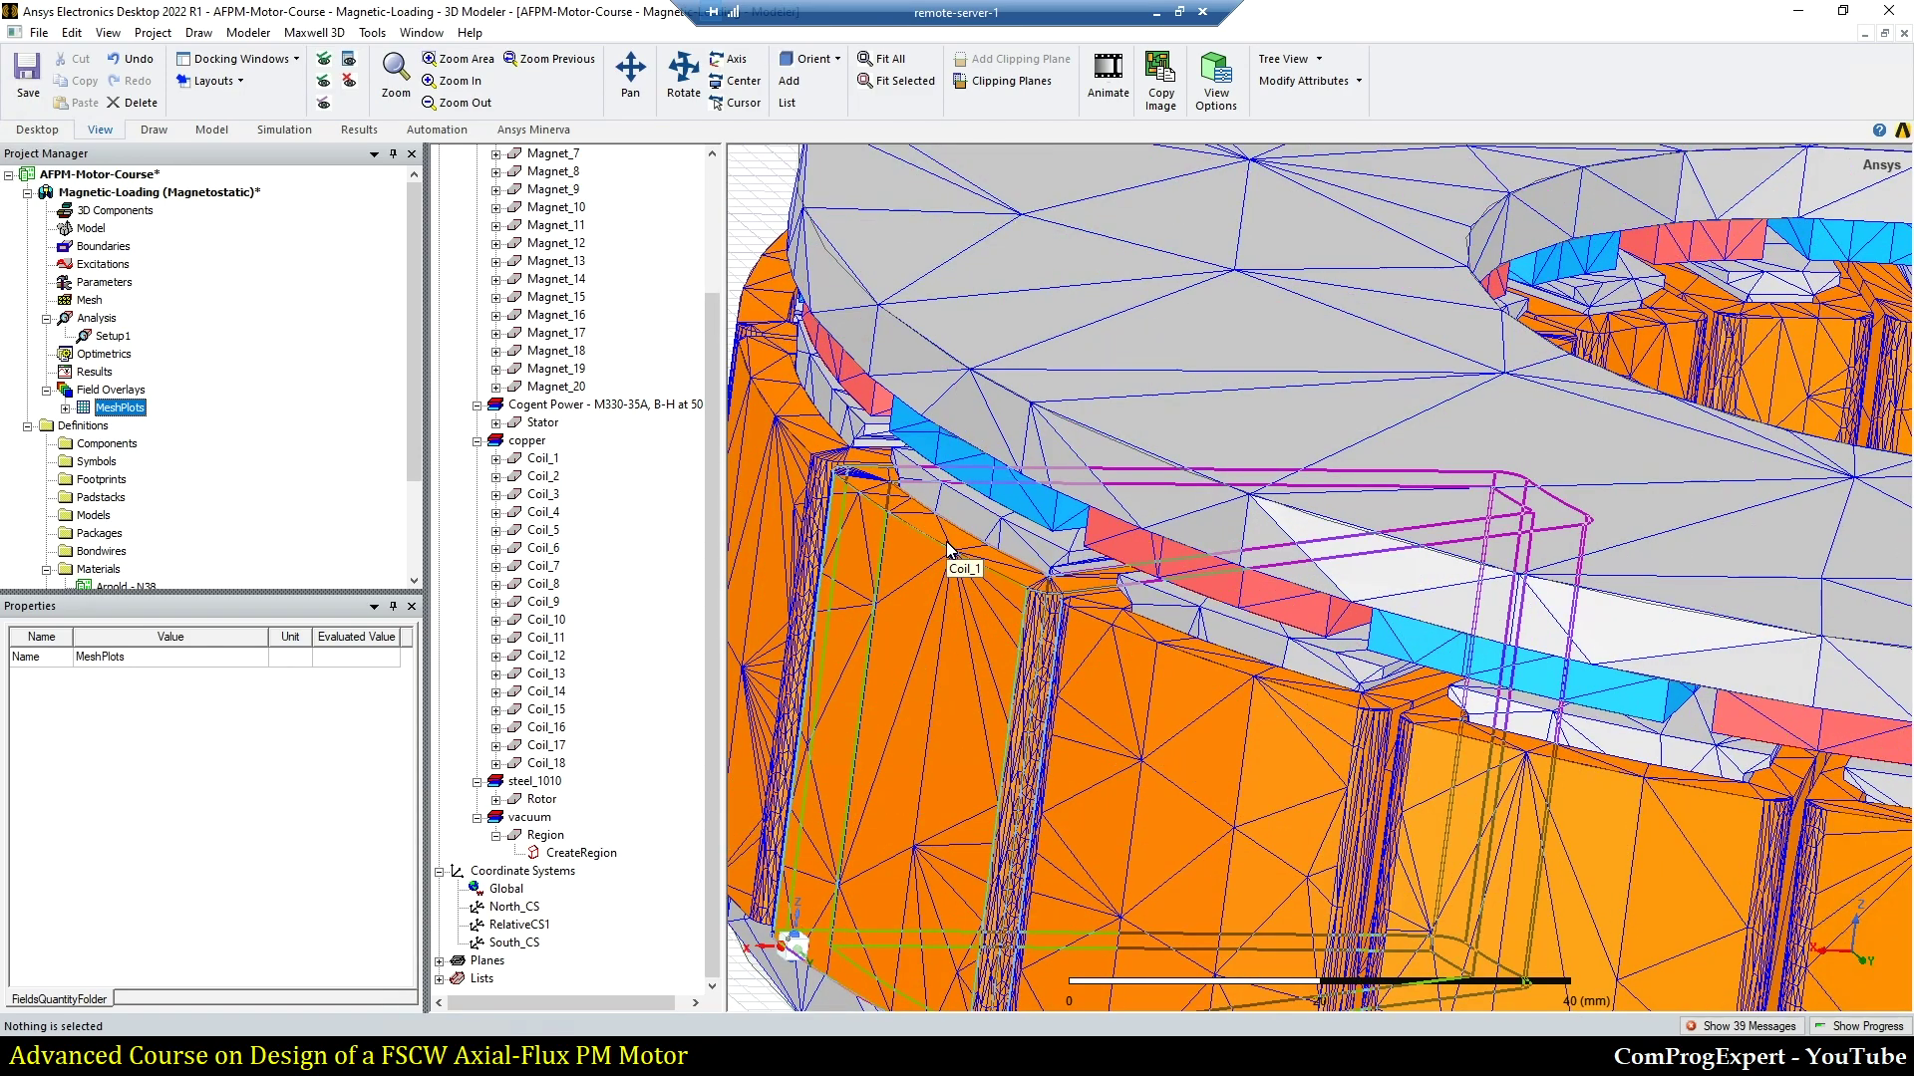
pyautogui.scroll(5, 998, 678)
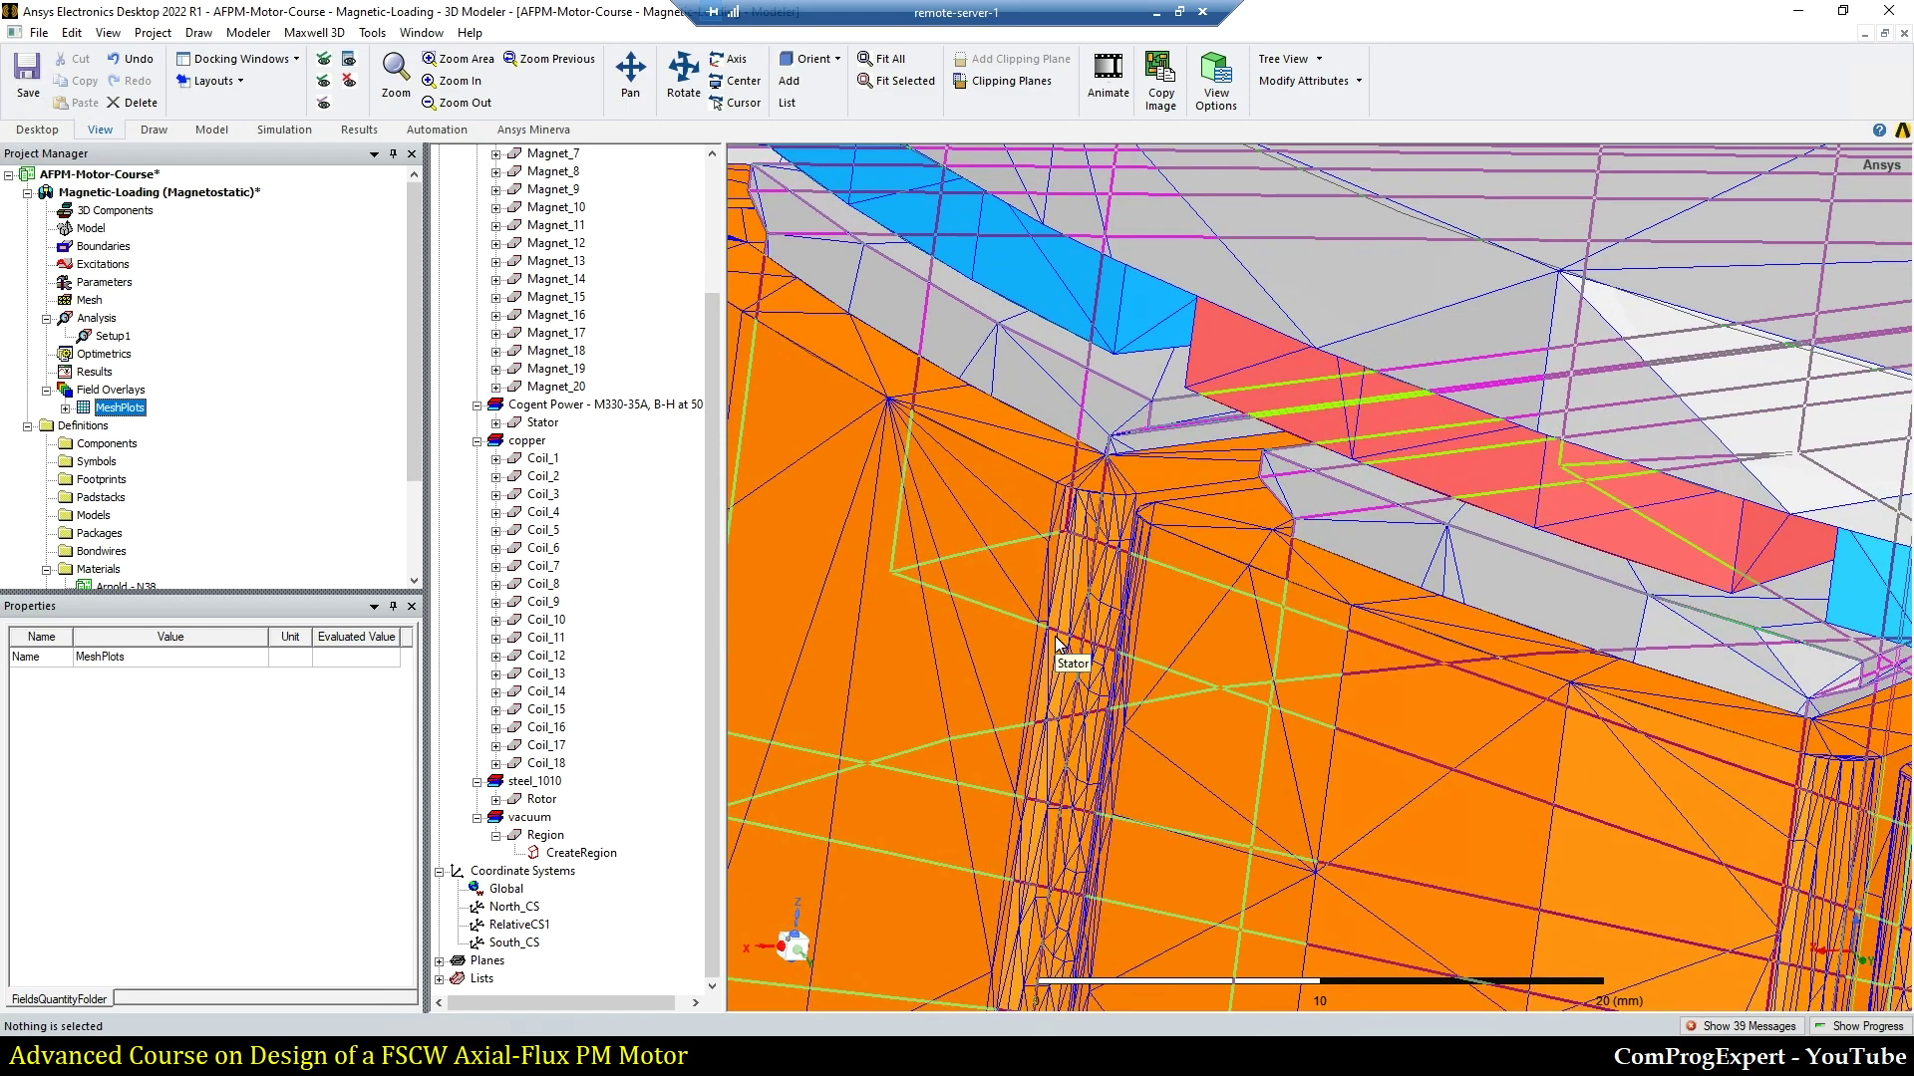
pyautogui.scroll(5, 1054, 636)
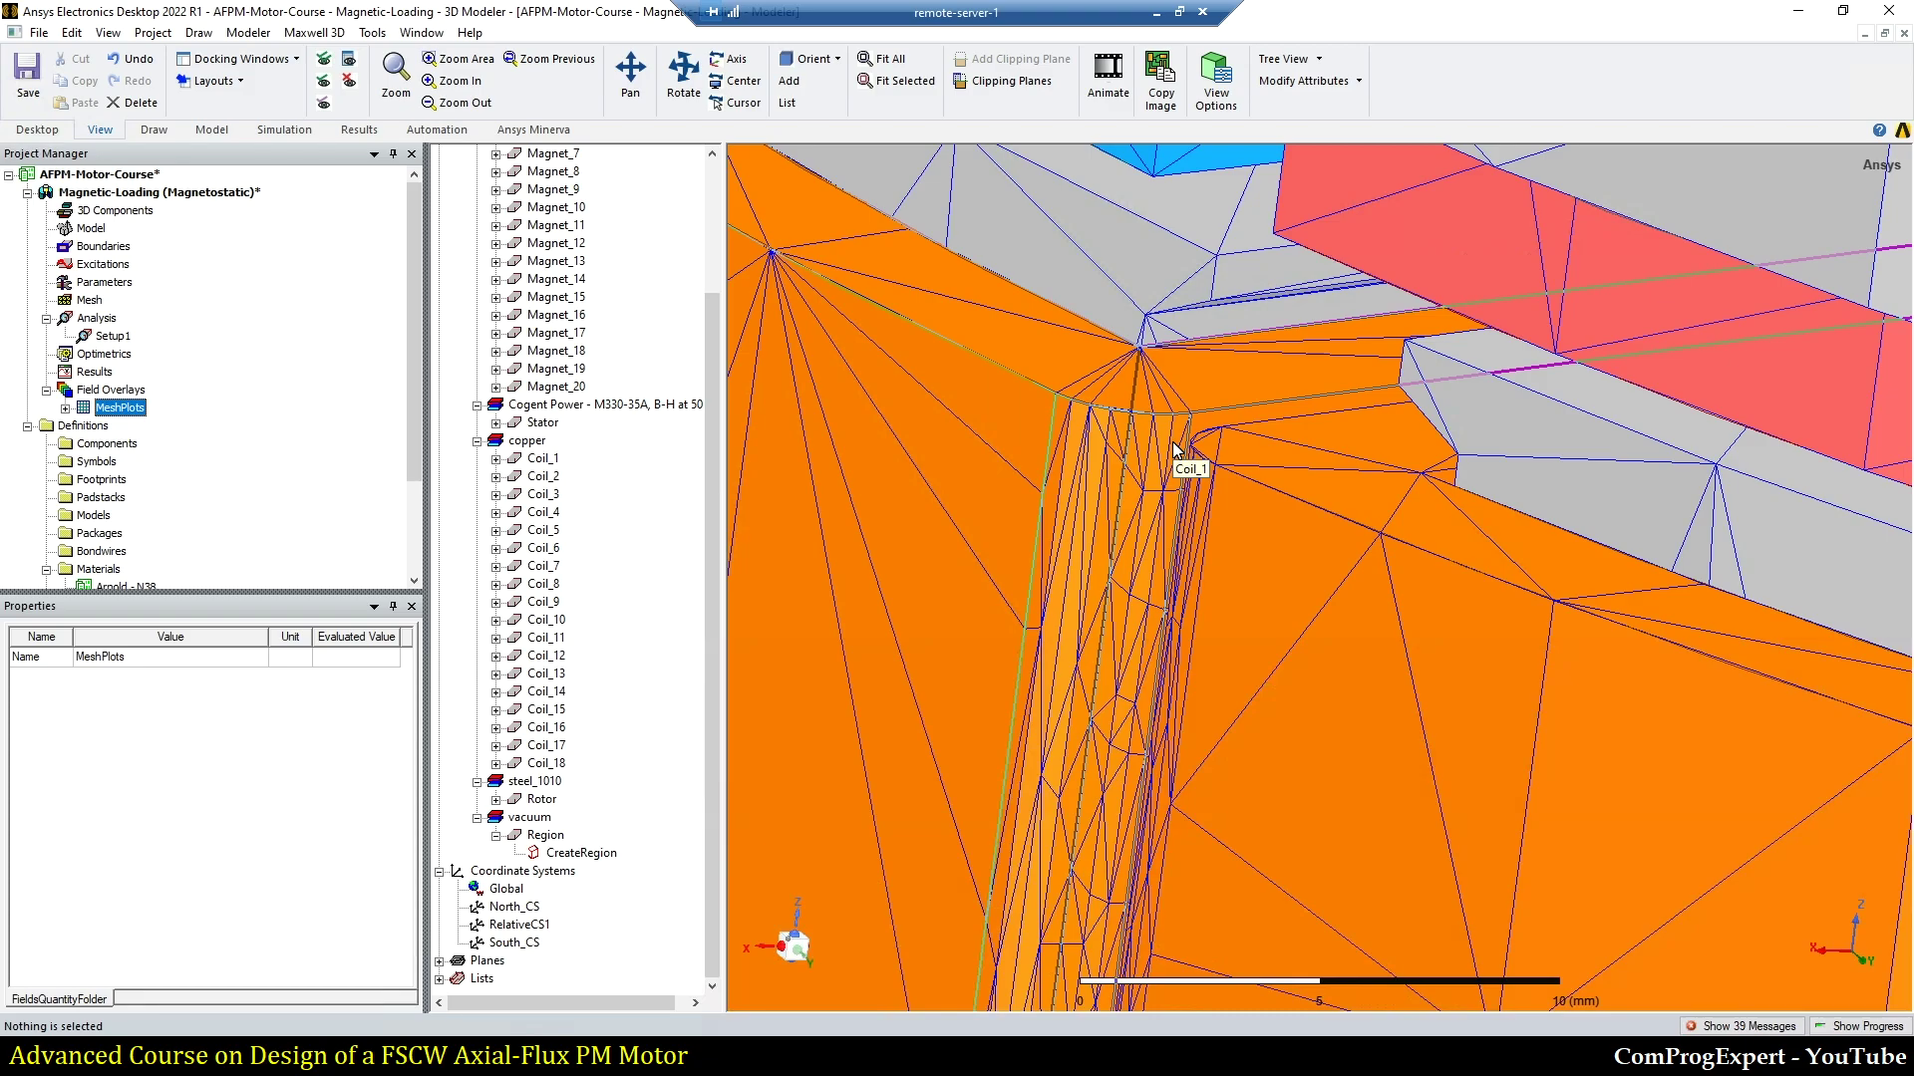
pyautogui.click(898, 60)
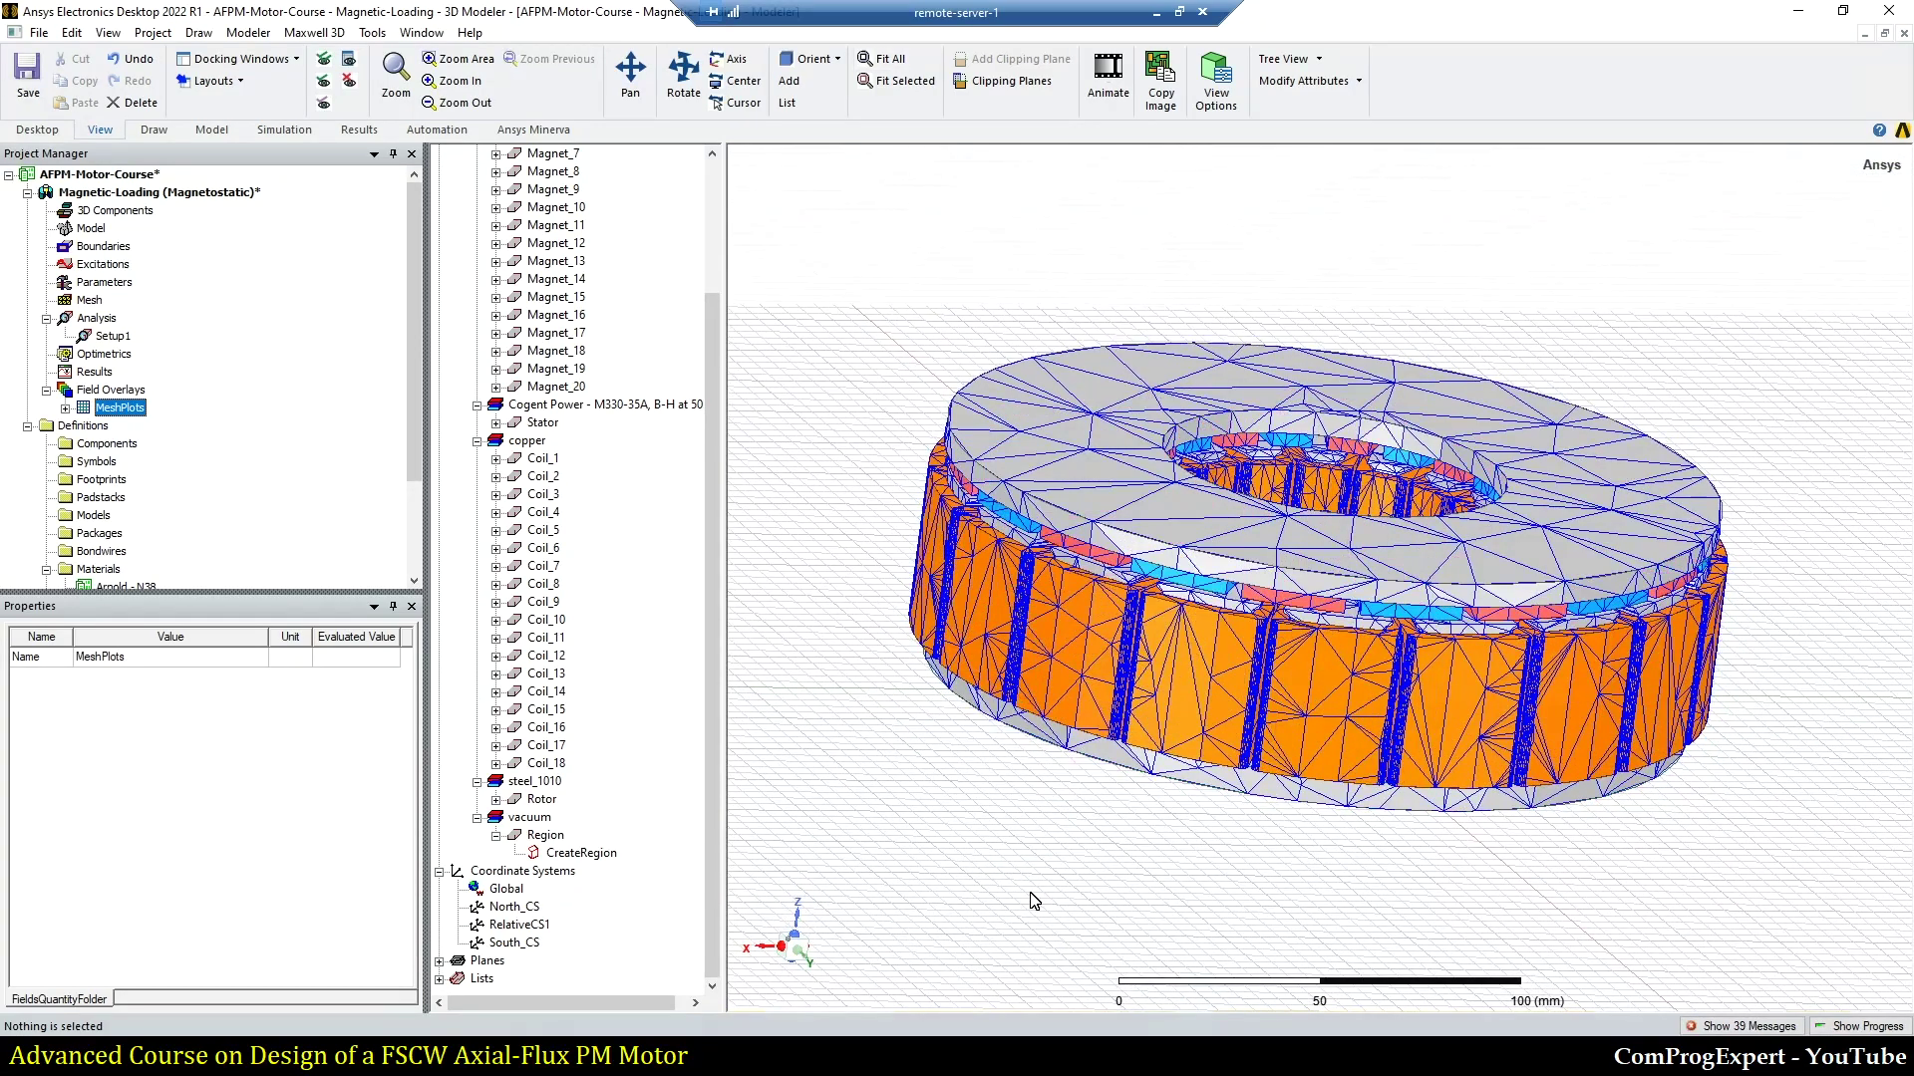
pyautogui.keyDown('alt'); pyautogui.moveTo(956, 735); pyautogui.dragTo(752, 610); pyautogui.keyUp('alt')
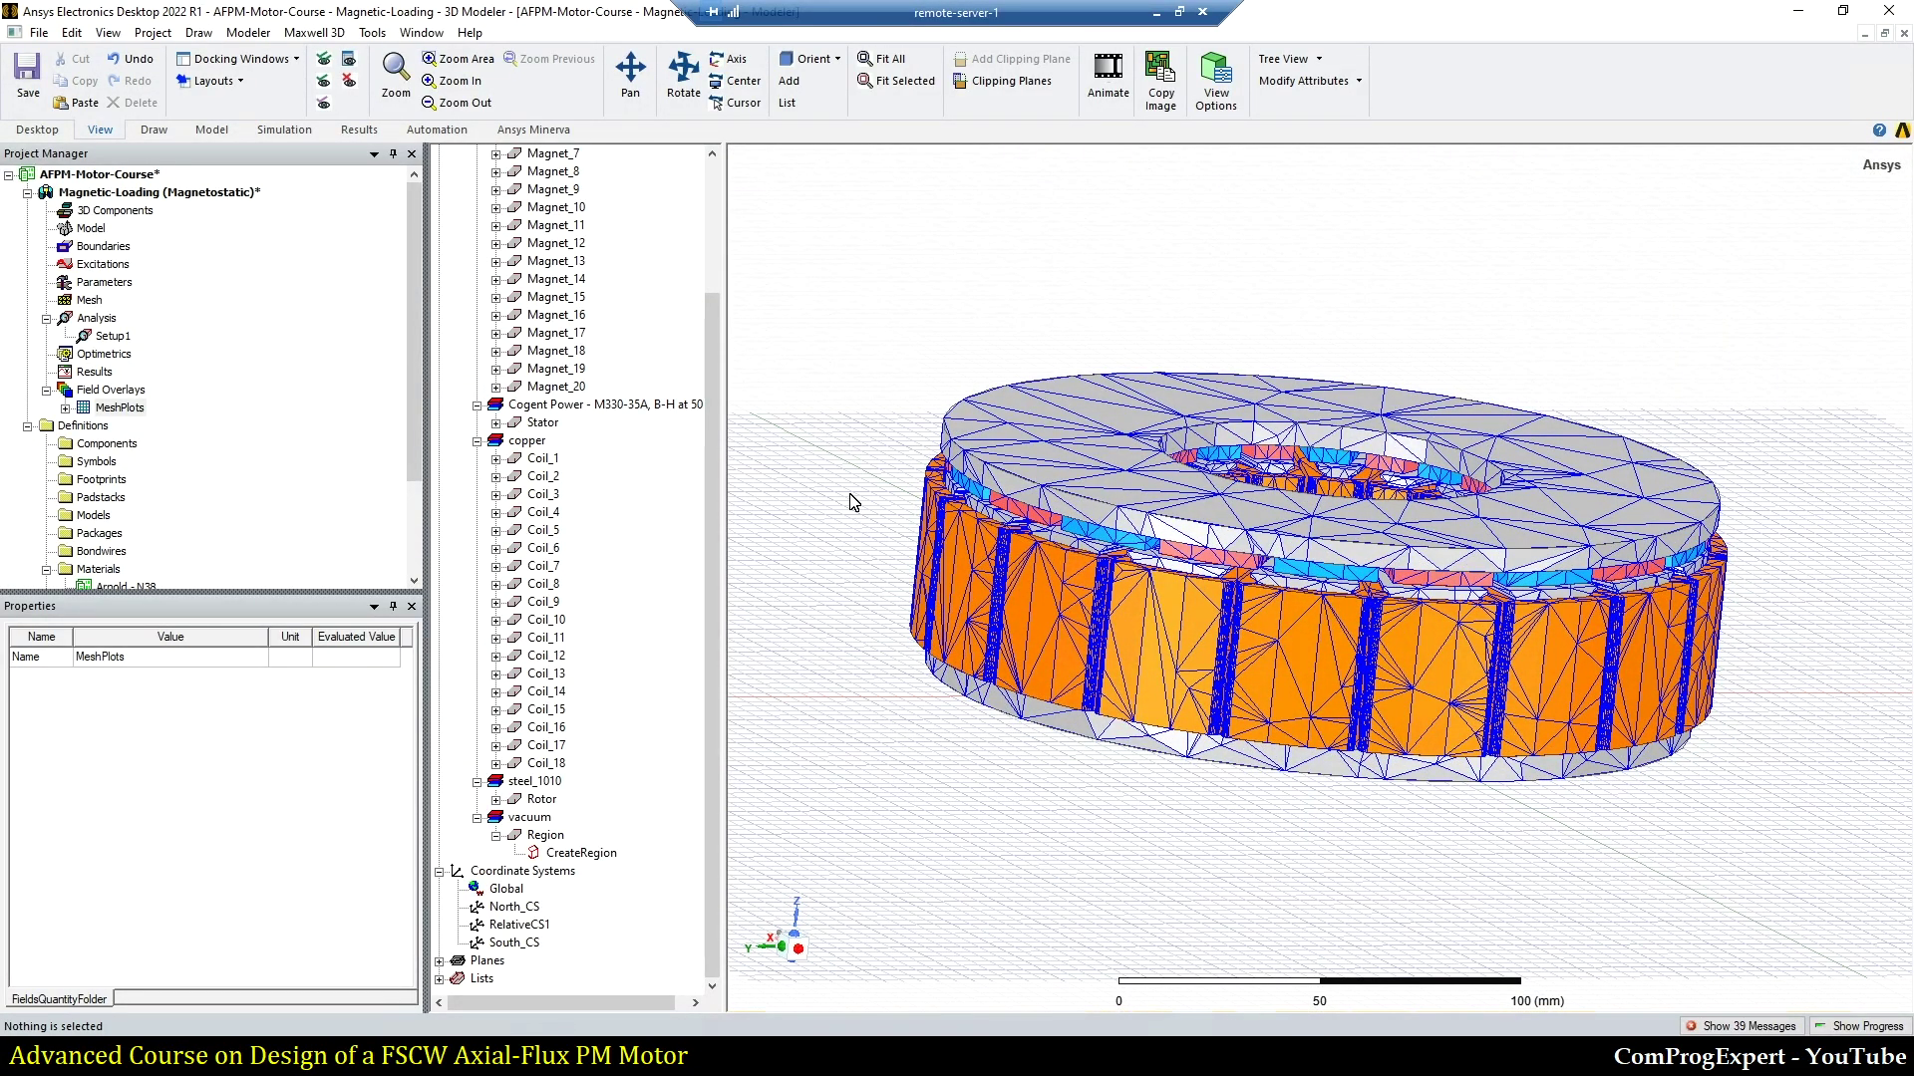
# Step: Hide all objects in the model, then show only the copper coils
pyautogui.hotkey('ctrl', 'a')
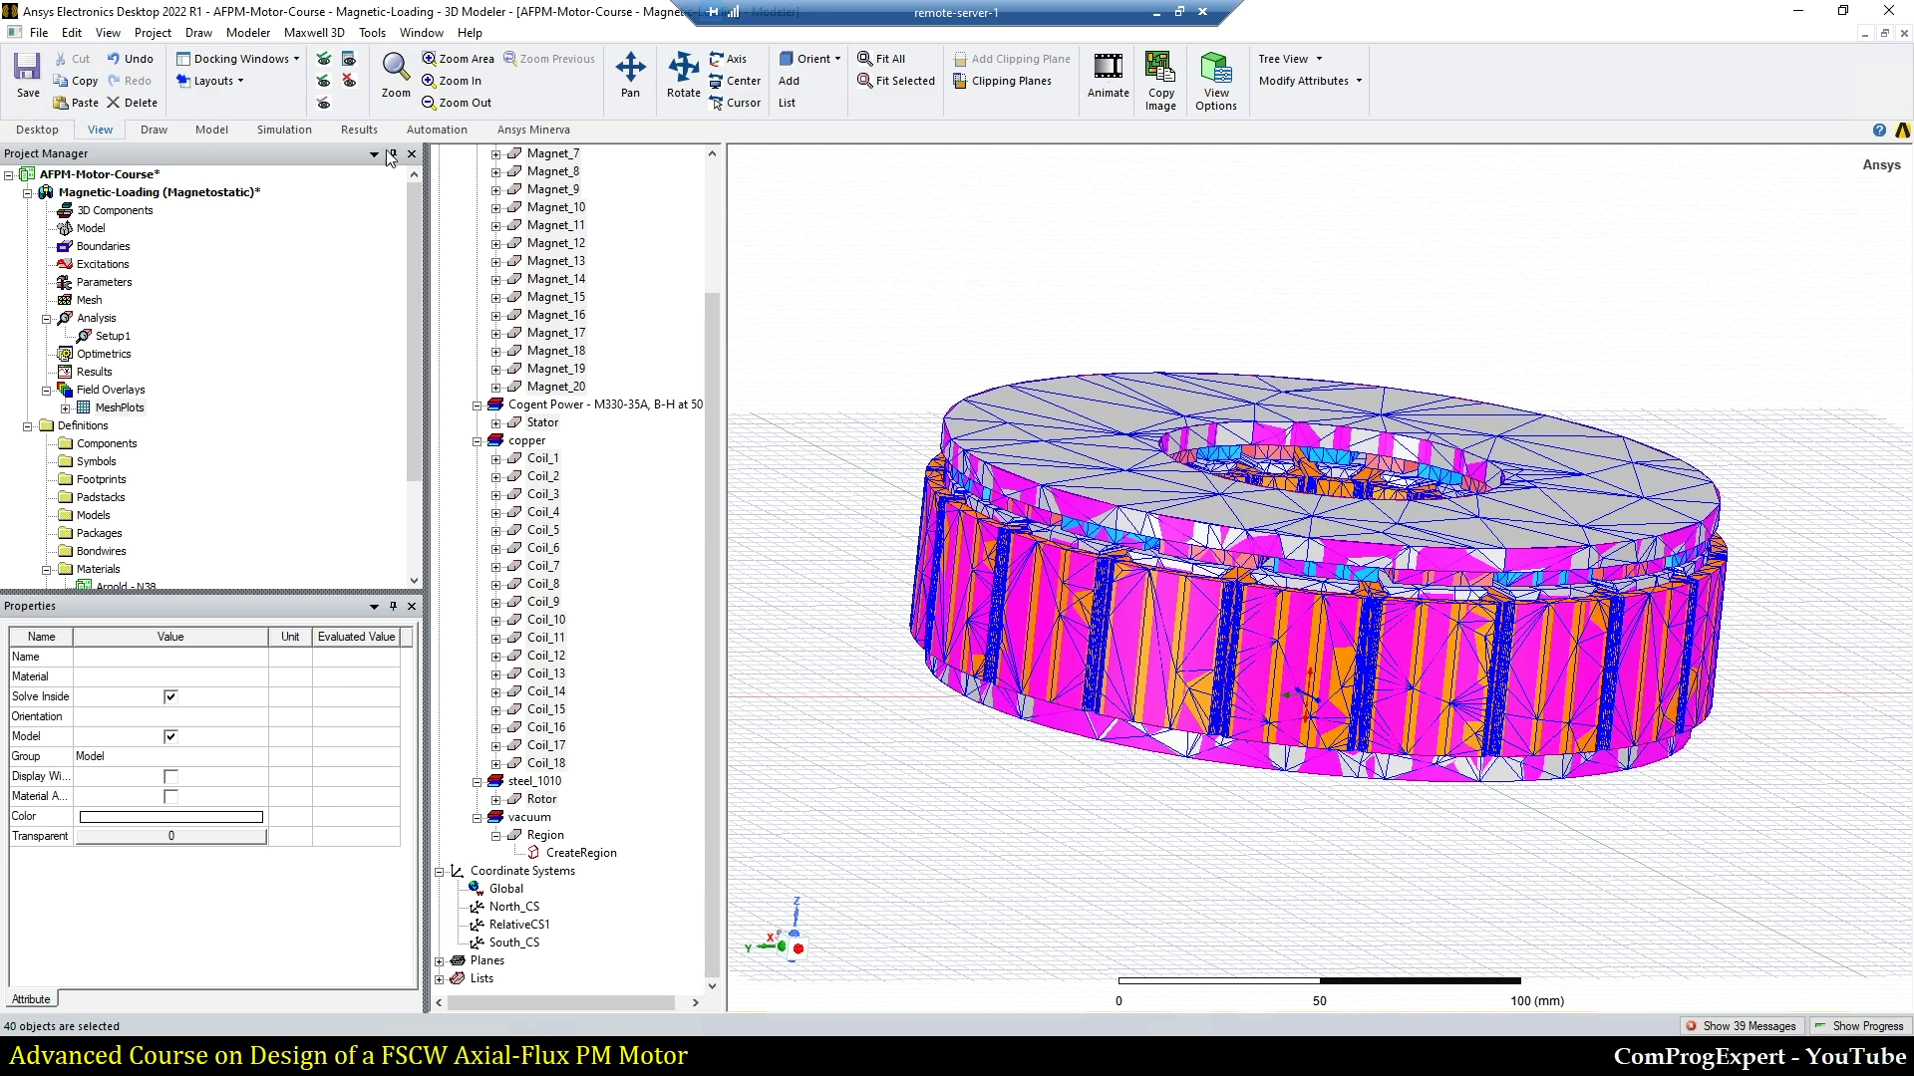
pyautogui.click(349, 81)
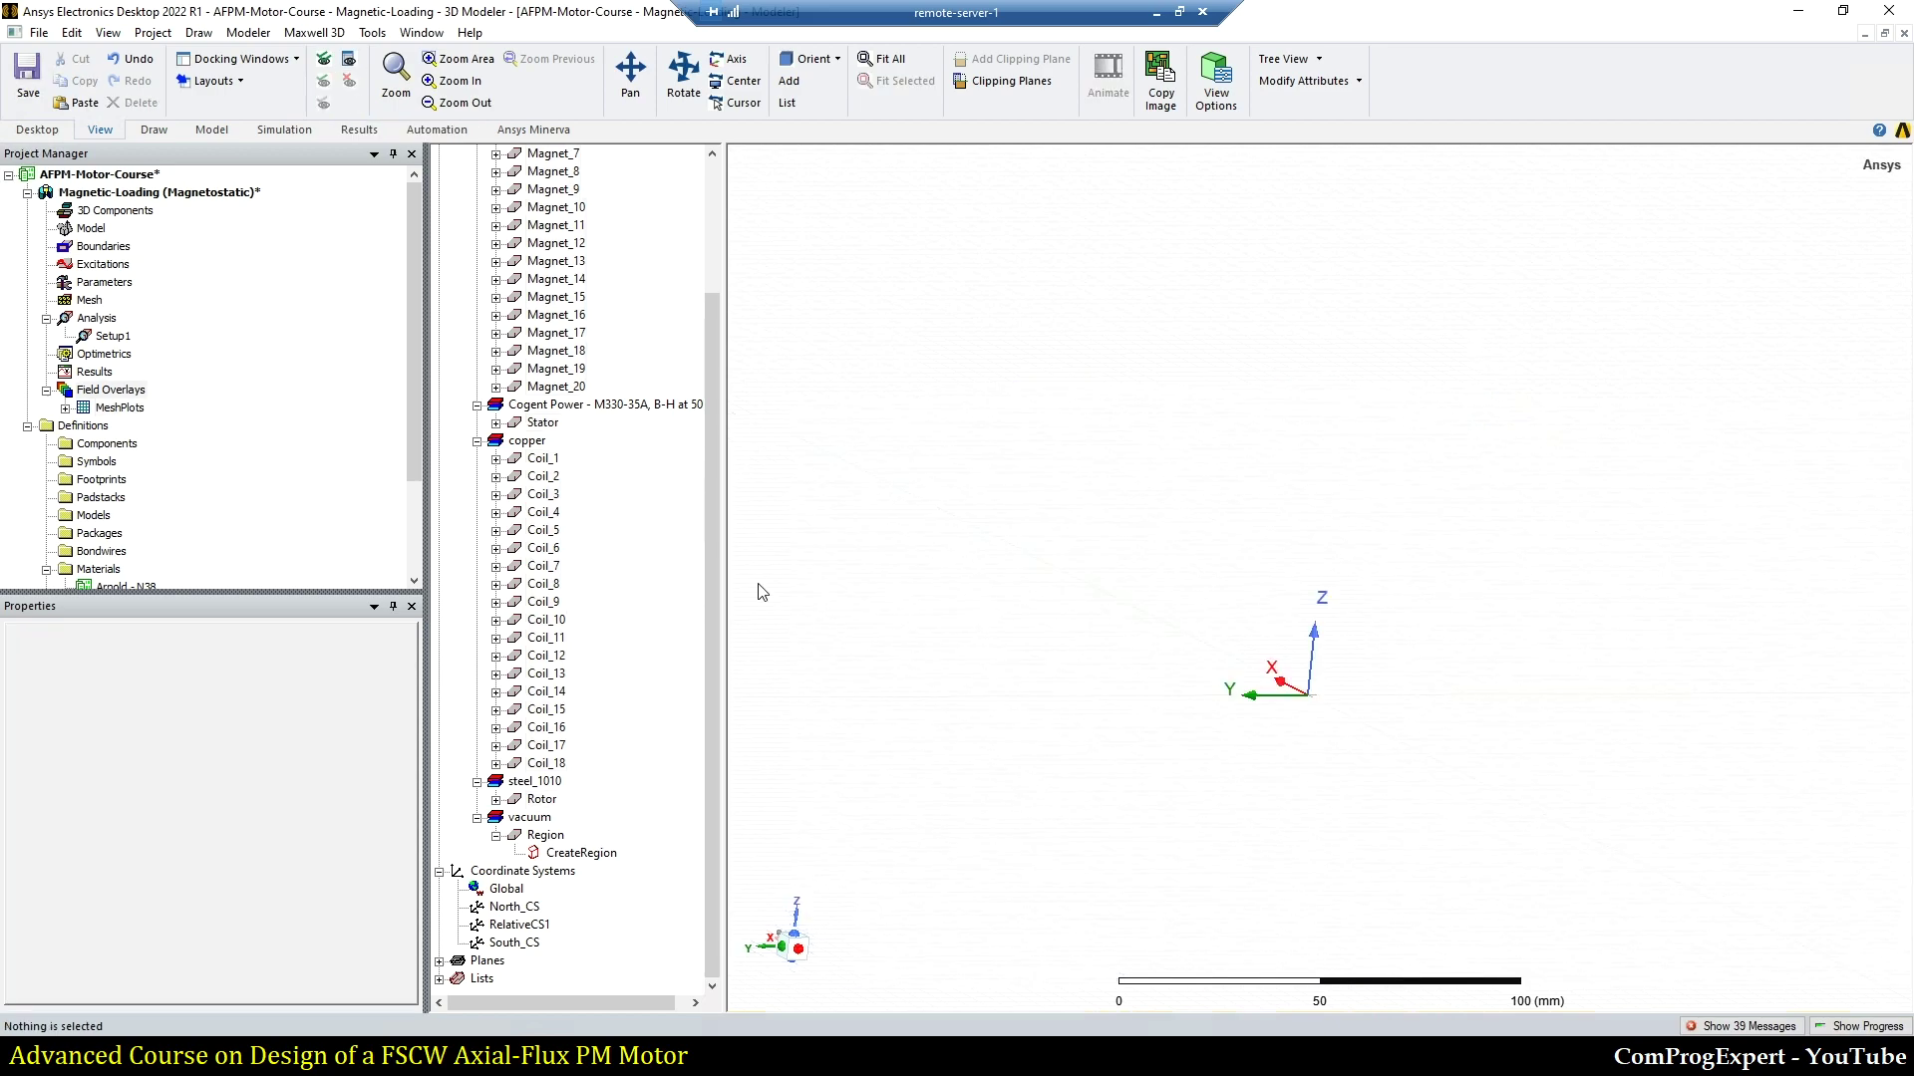
pyautogui.rightClick(531, 442)
pyautogui.click(577, 505)
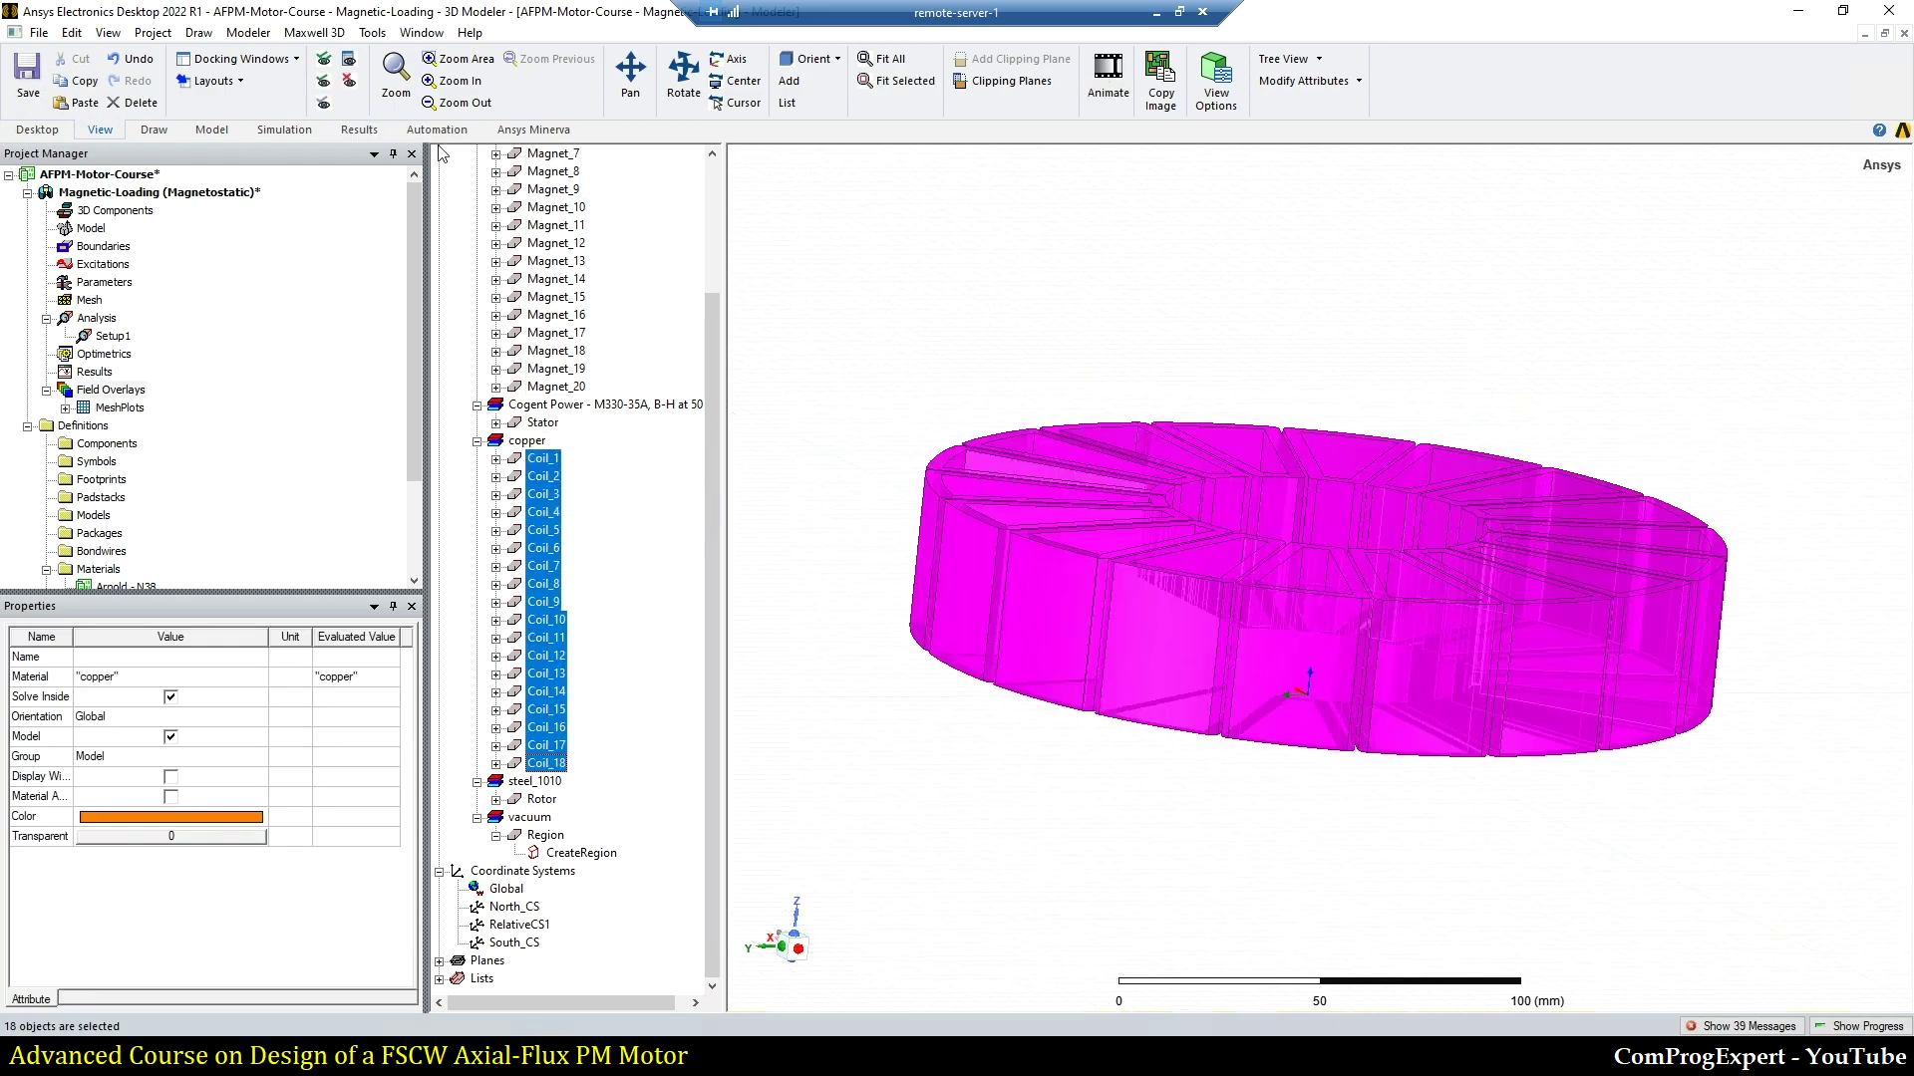
pyautogui.click(326, 82)
pyautogui.click(927, 274)
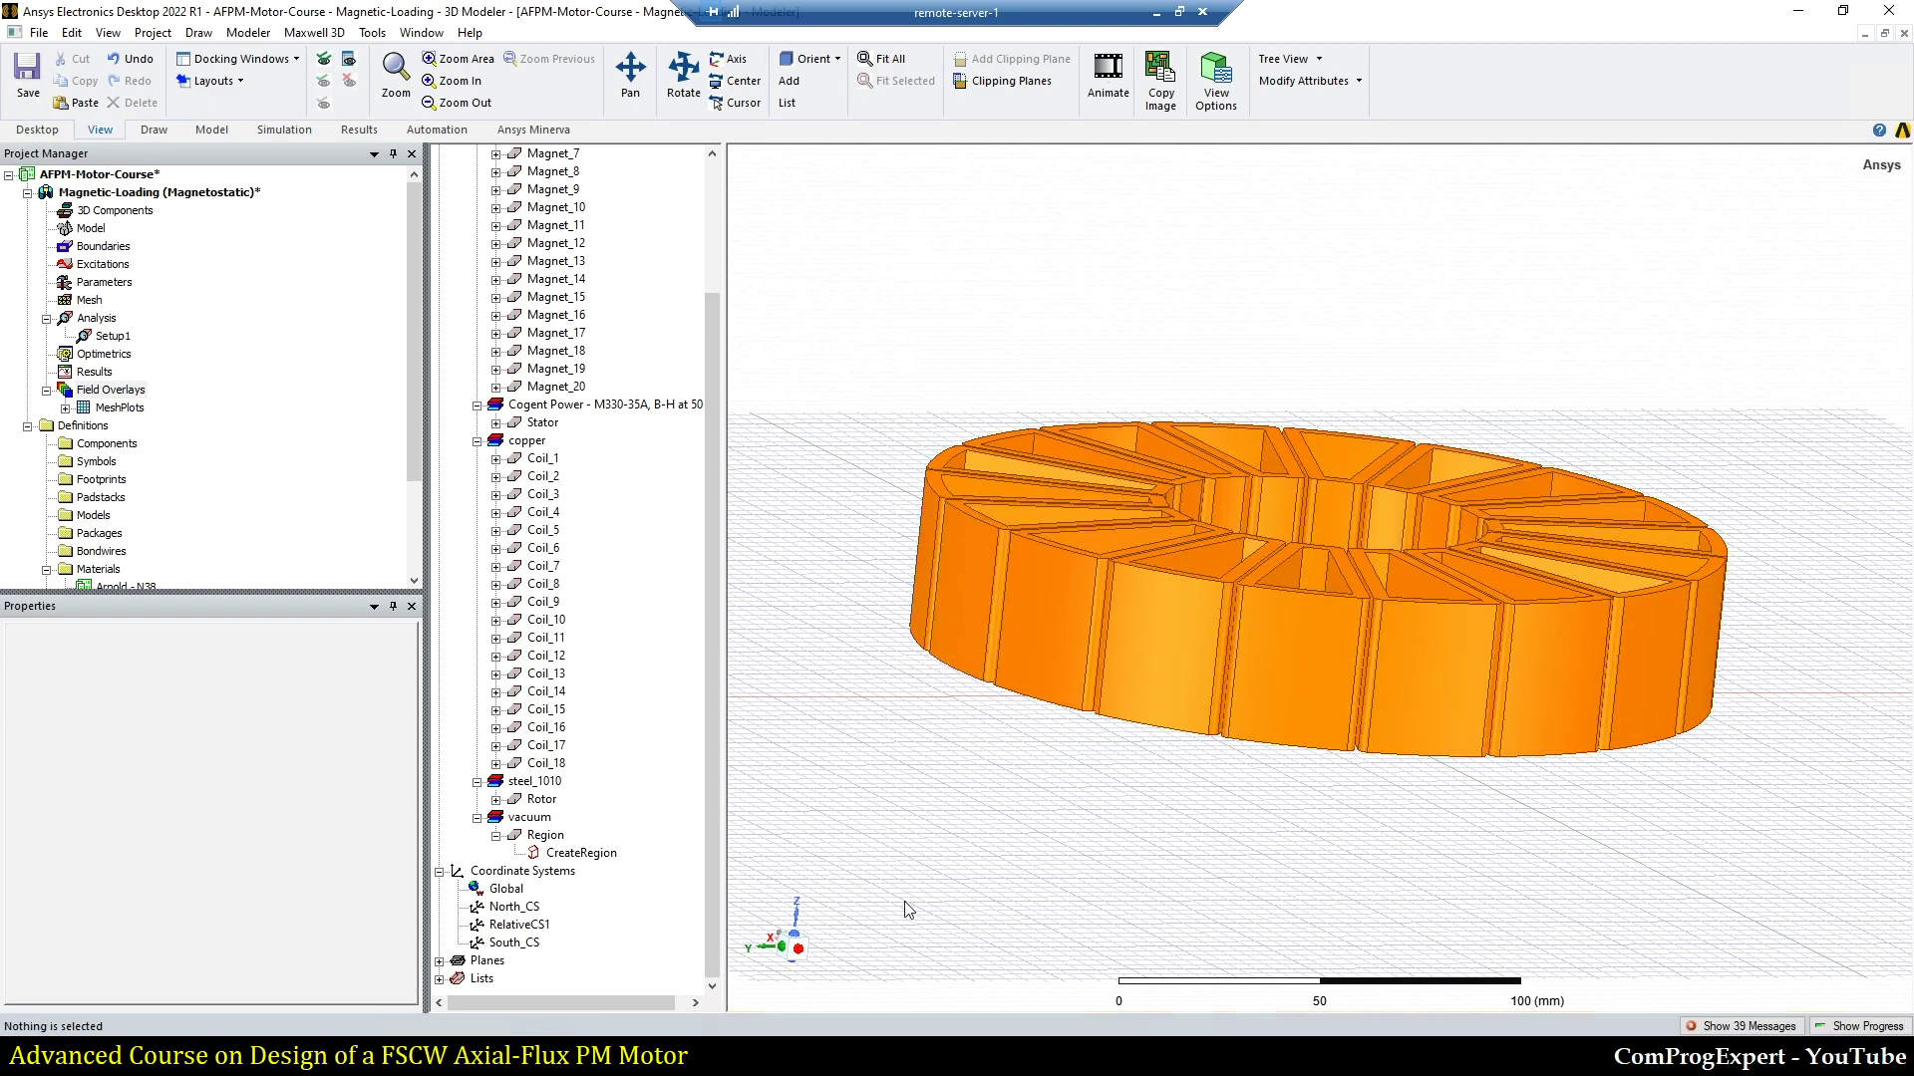
# Step: Switch to face selection and select every face of all the copper coils from a side view
pyautogui.keyDown('alt'); pyautogui.moveTo(965, 815); pyautogui.dragTo(960, 812); pyautogui.keyUp('alt')
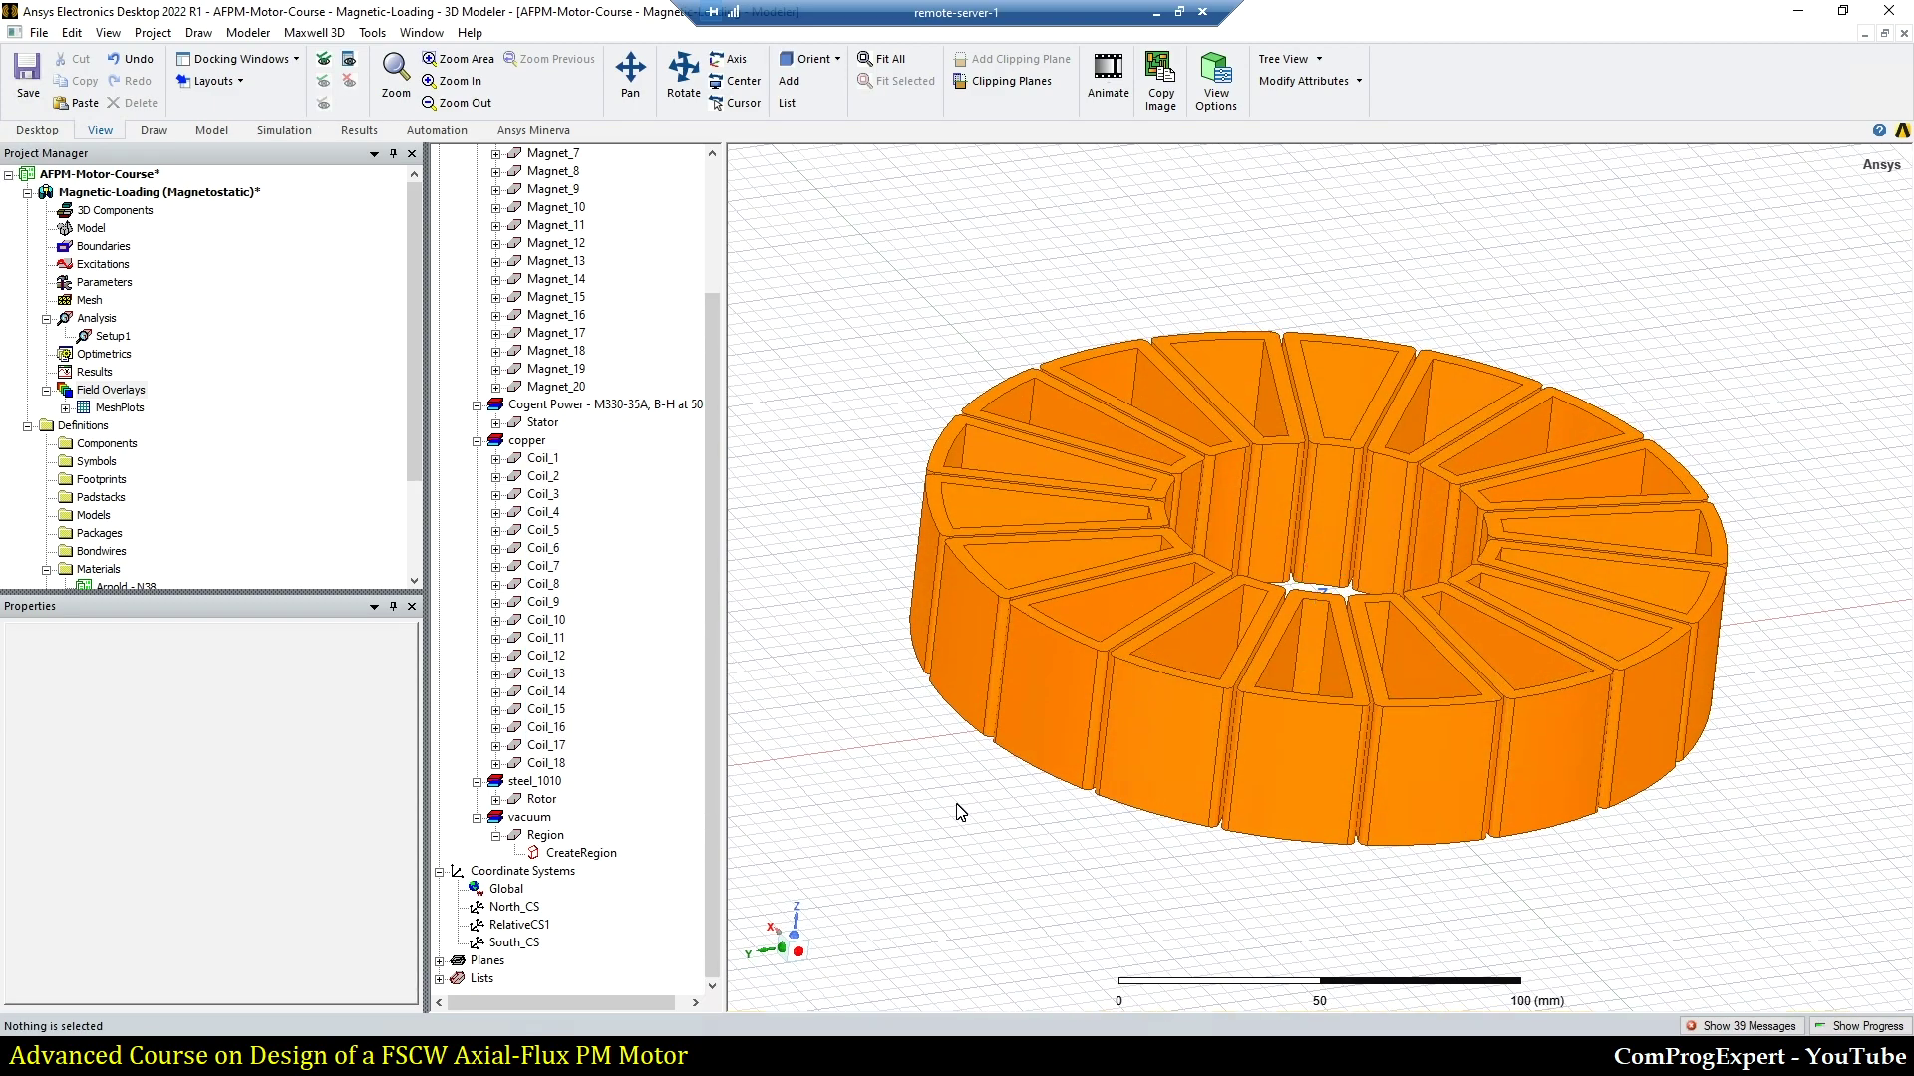
pyautogui.click(1031, 709)
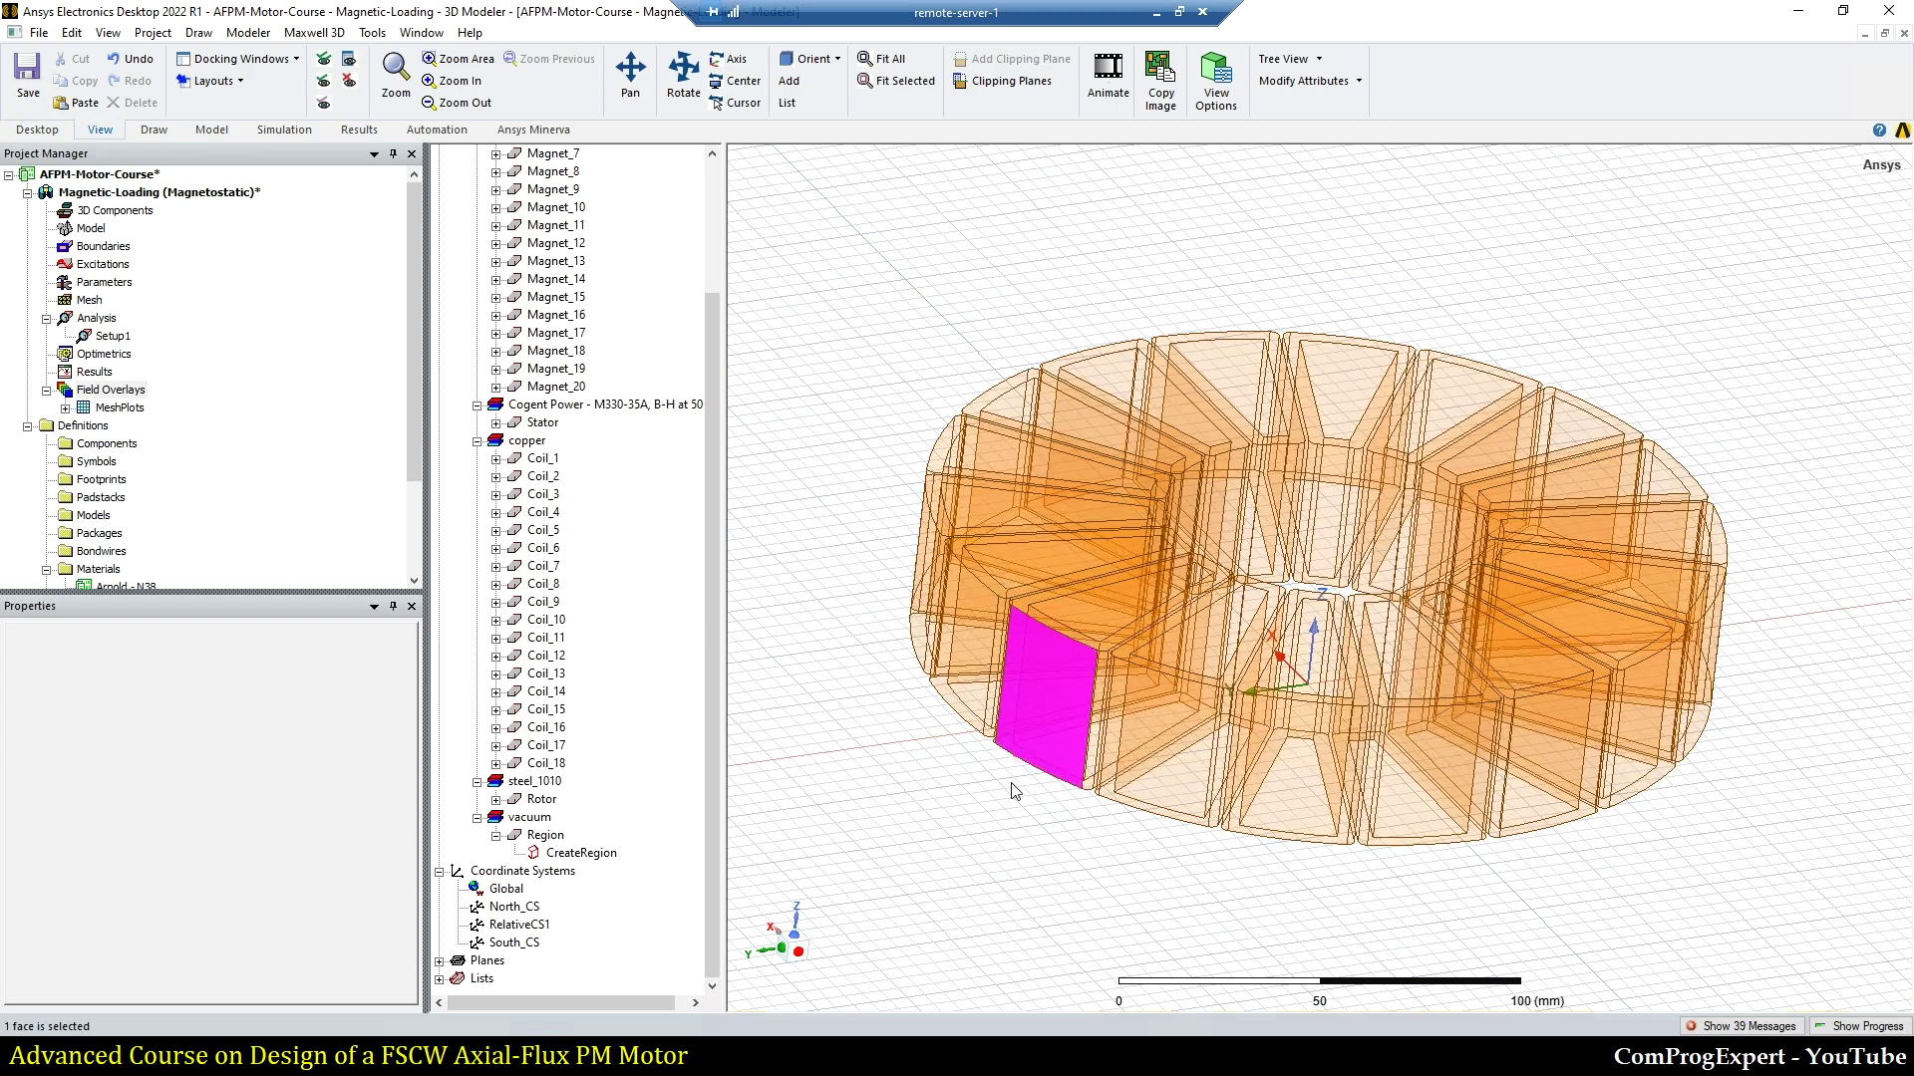
pyautogui.click(1014, 560)
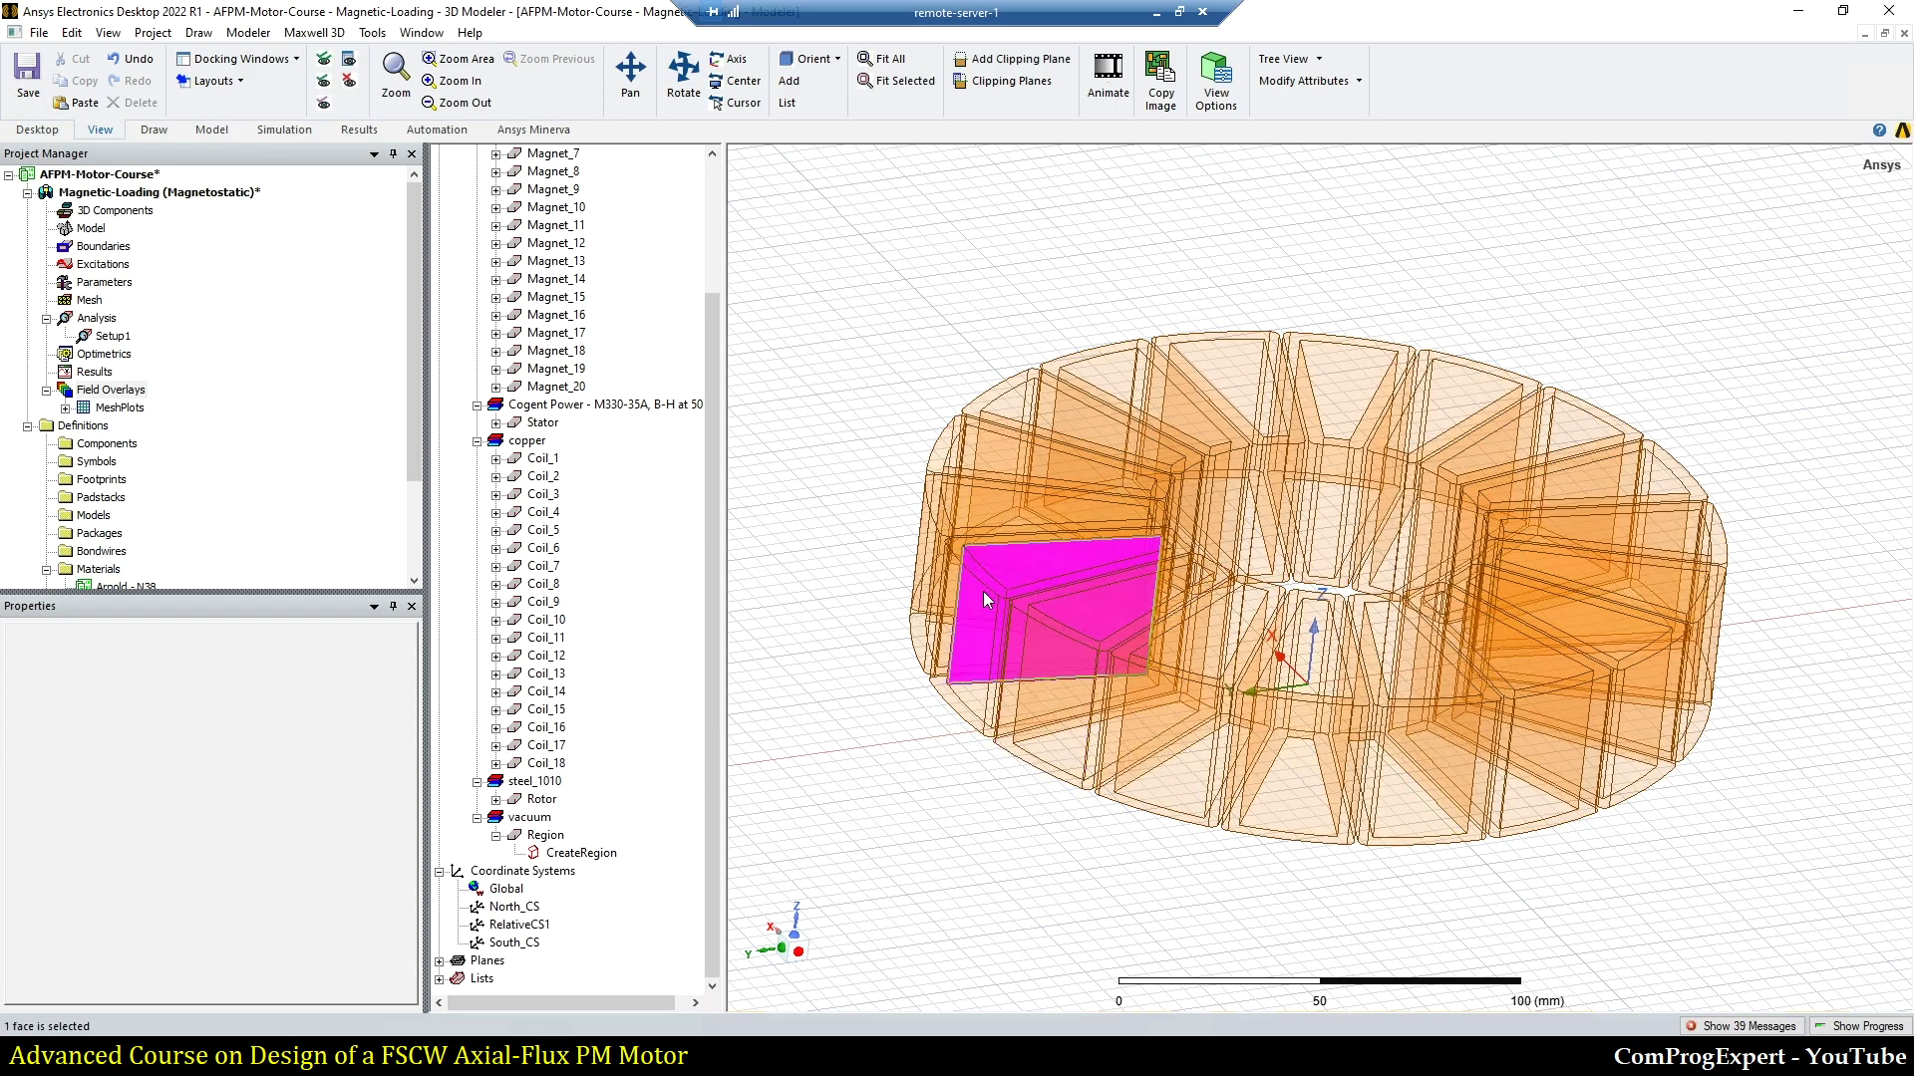
pyautogui.click(855, 696)
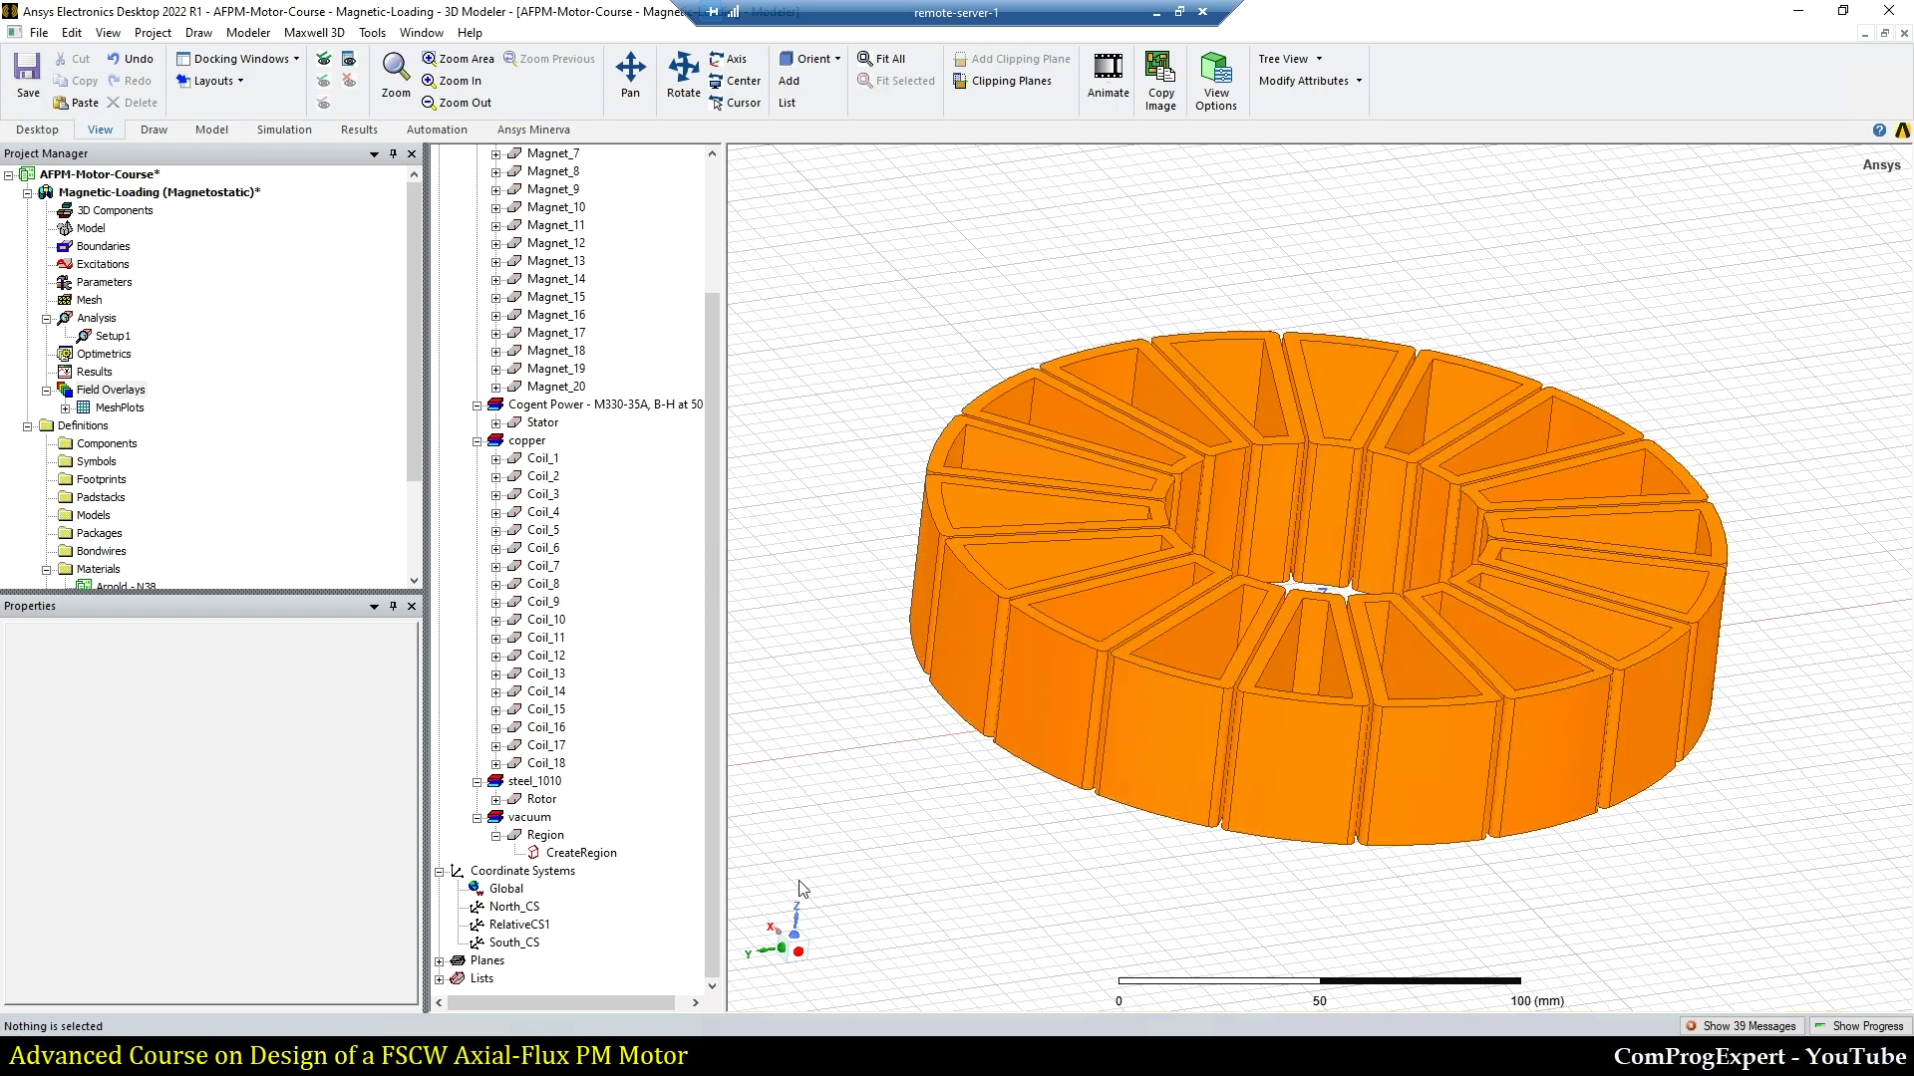
pyautogui.click(764, 954)
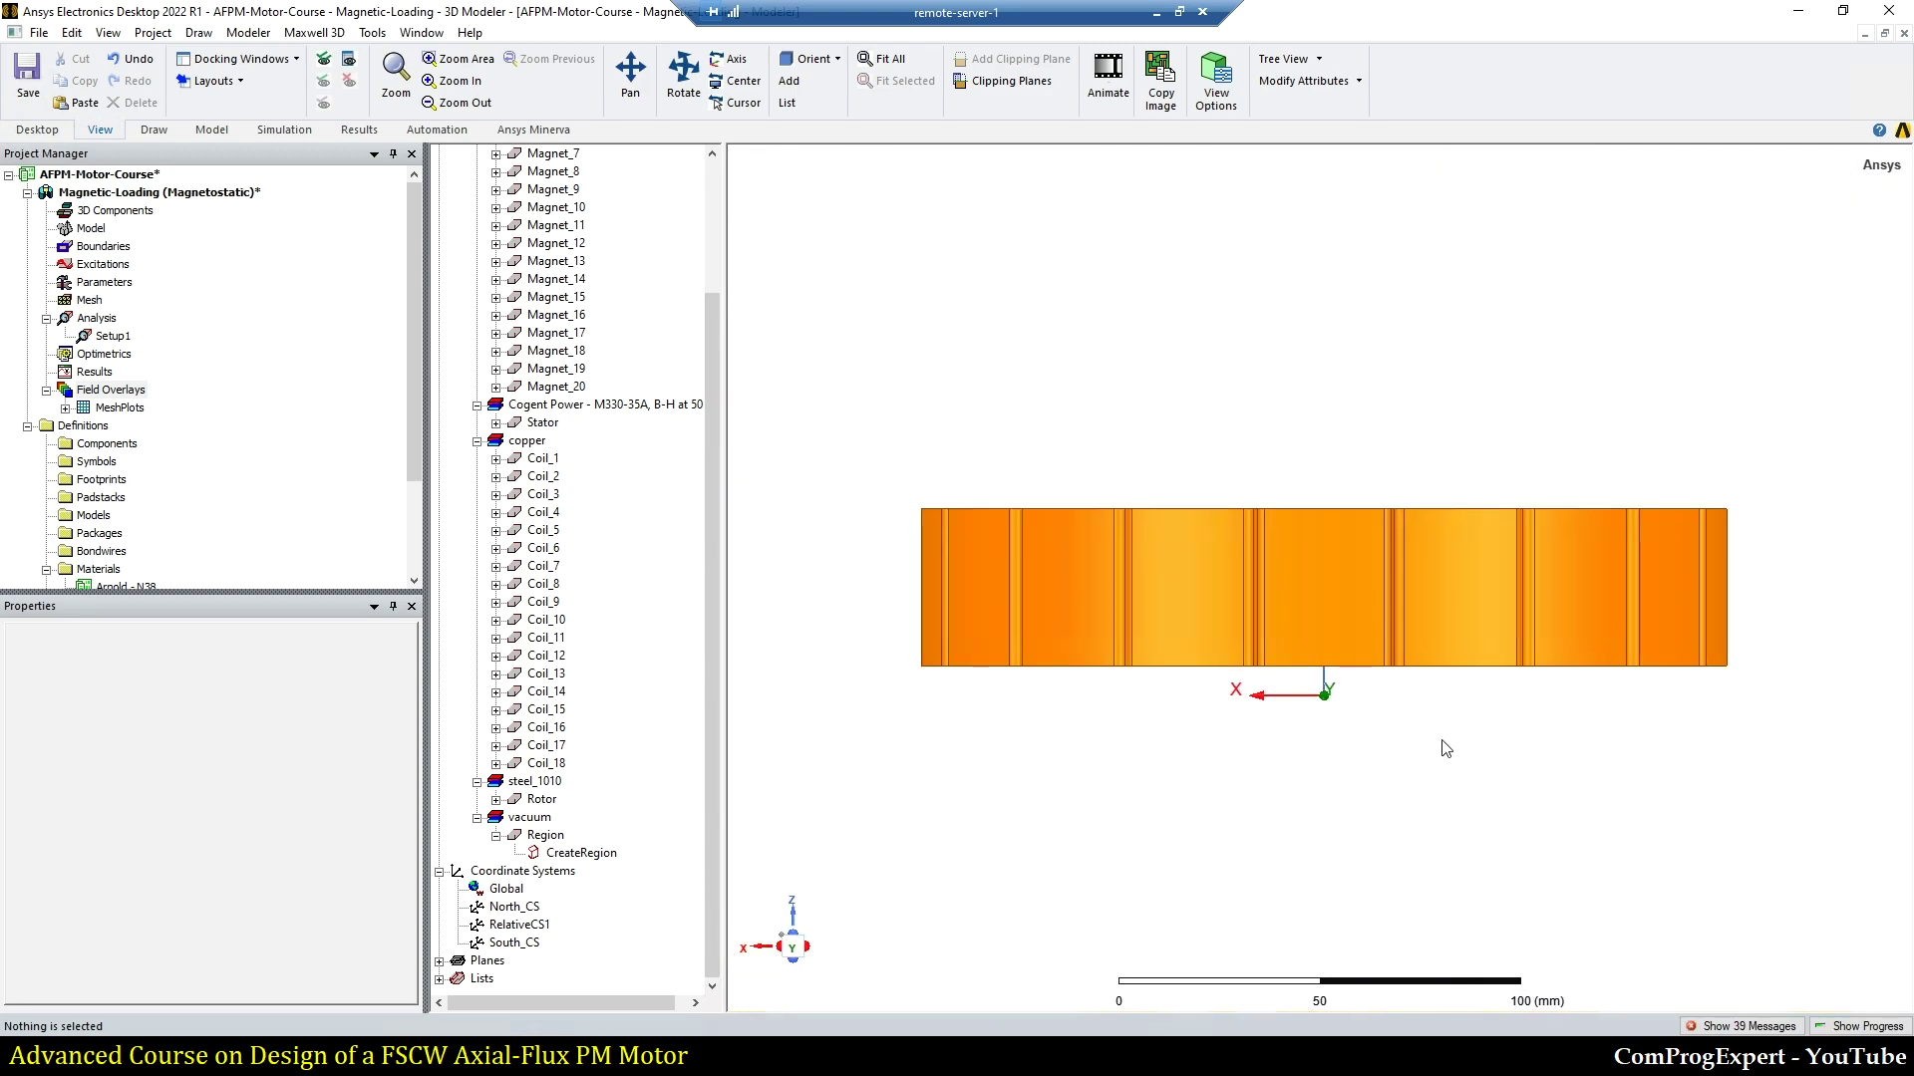
pyautogui.moveTo(1781, 547); pyautogui.dragTo(850, 624)
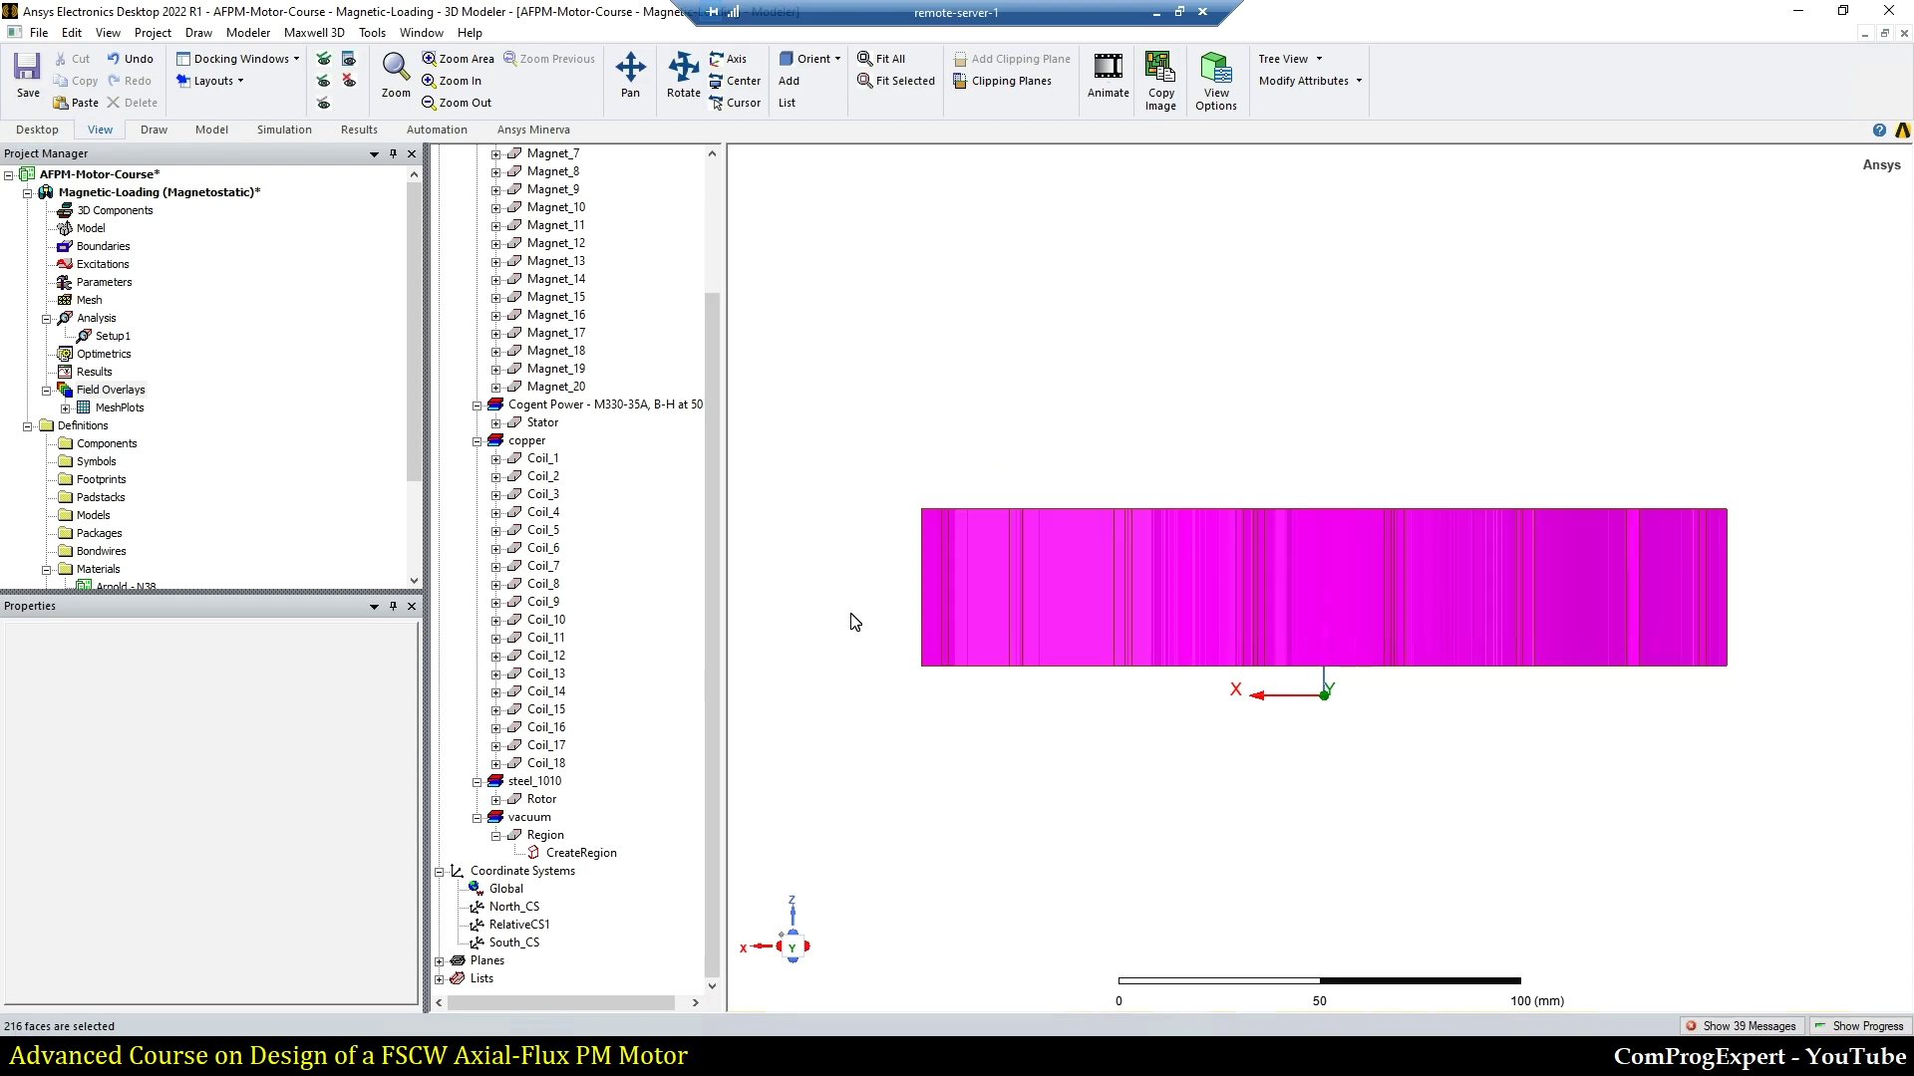
pyautogui.keyDown('alt'); pyautogui.moveTo(1784, 521); pyautogui.dragTo(1658, 835); pyautogui.keyUp('alt')
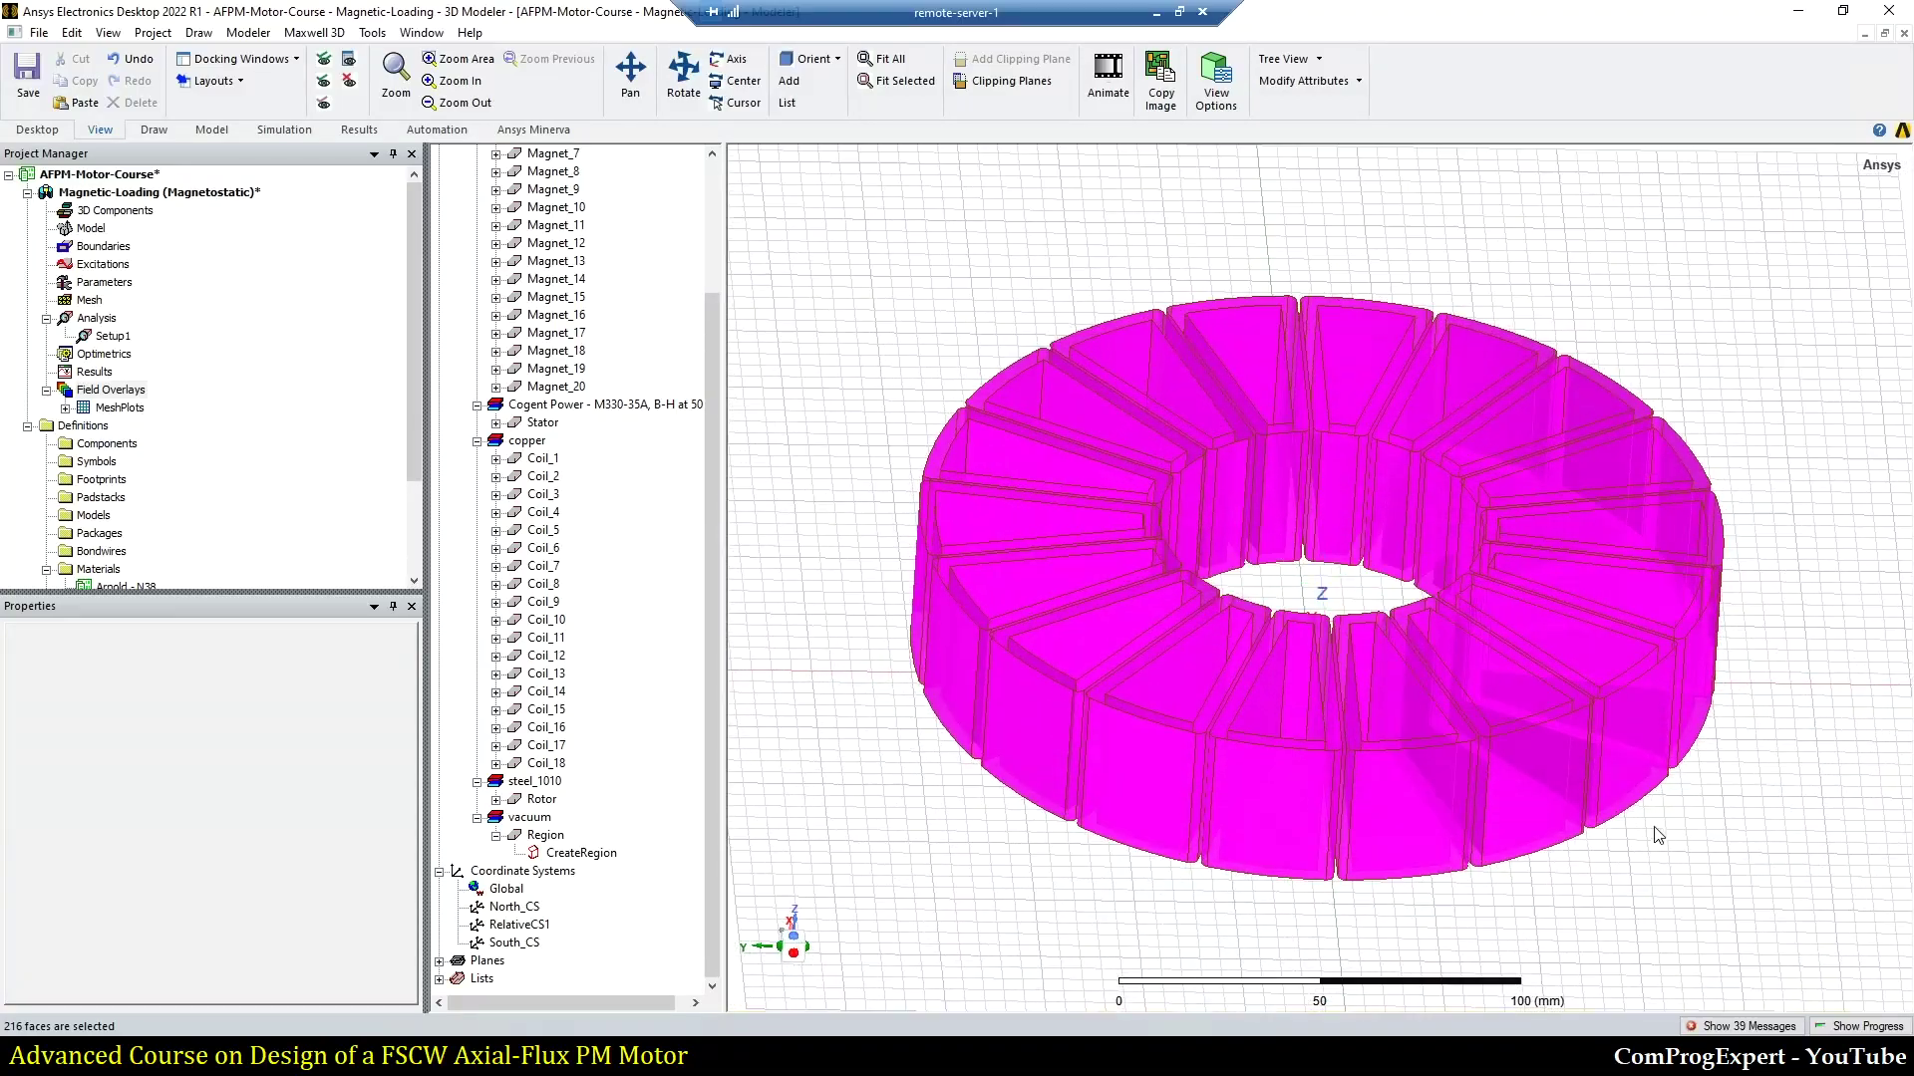
# Step: Assign a surface approximation mesh operation to the selected coil faces, using manual settings with a normal deviation of 40 deg
pyautogui.rightClick(885, 275)
pyautogui.moveTo(1037, 665)
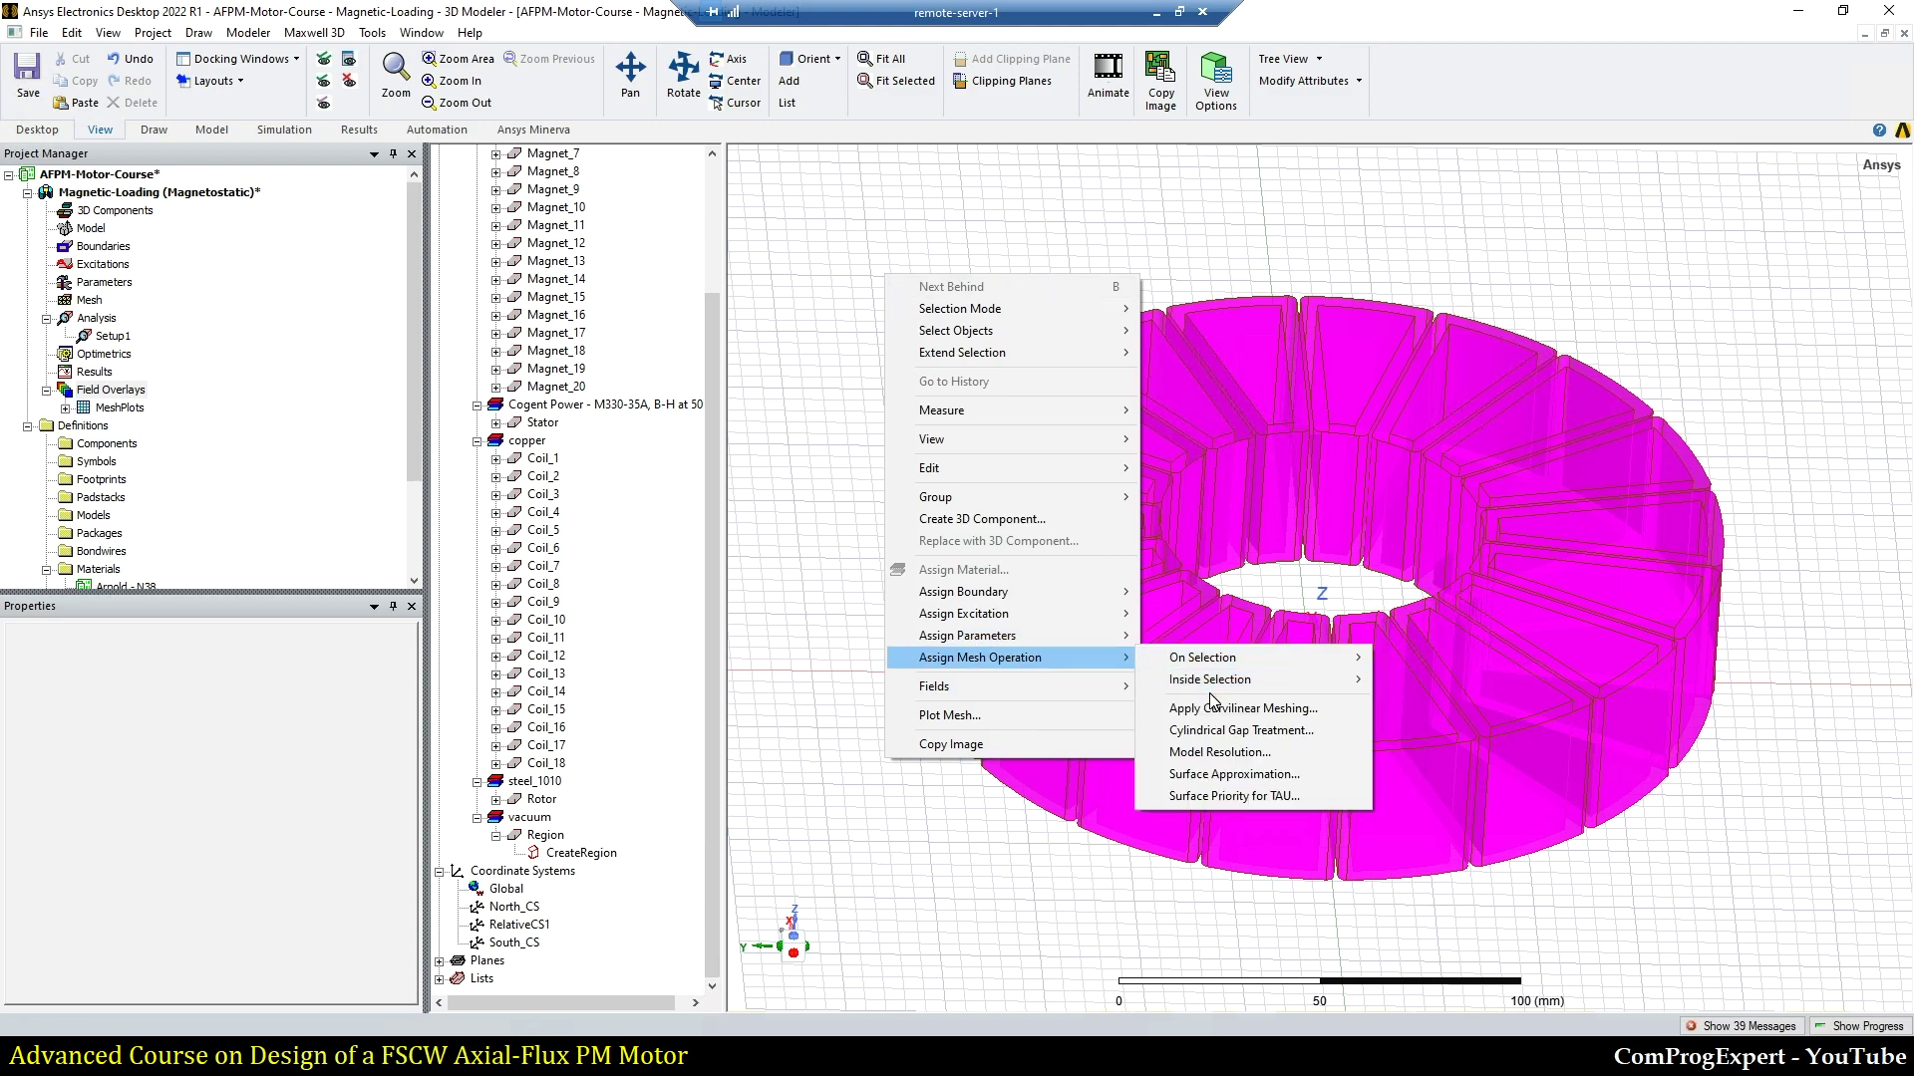
pyautogui.click(1234, 775)
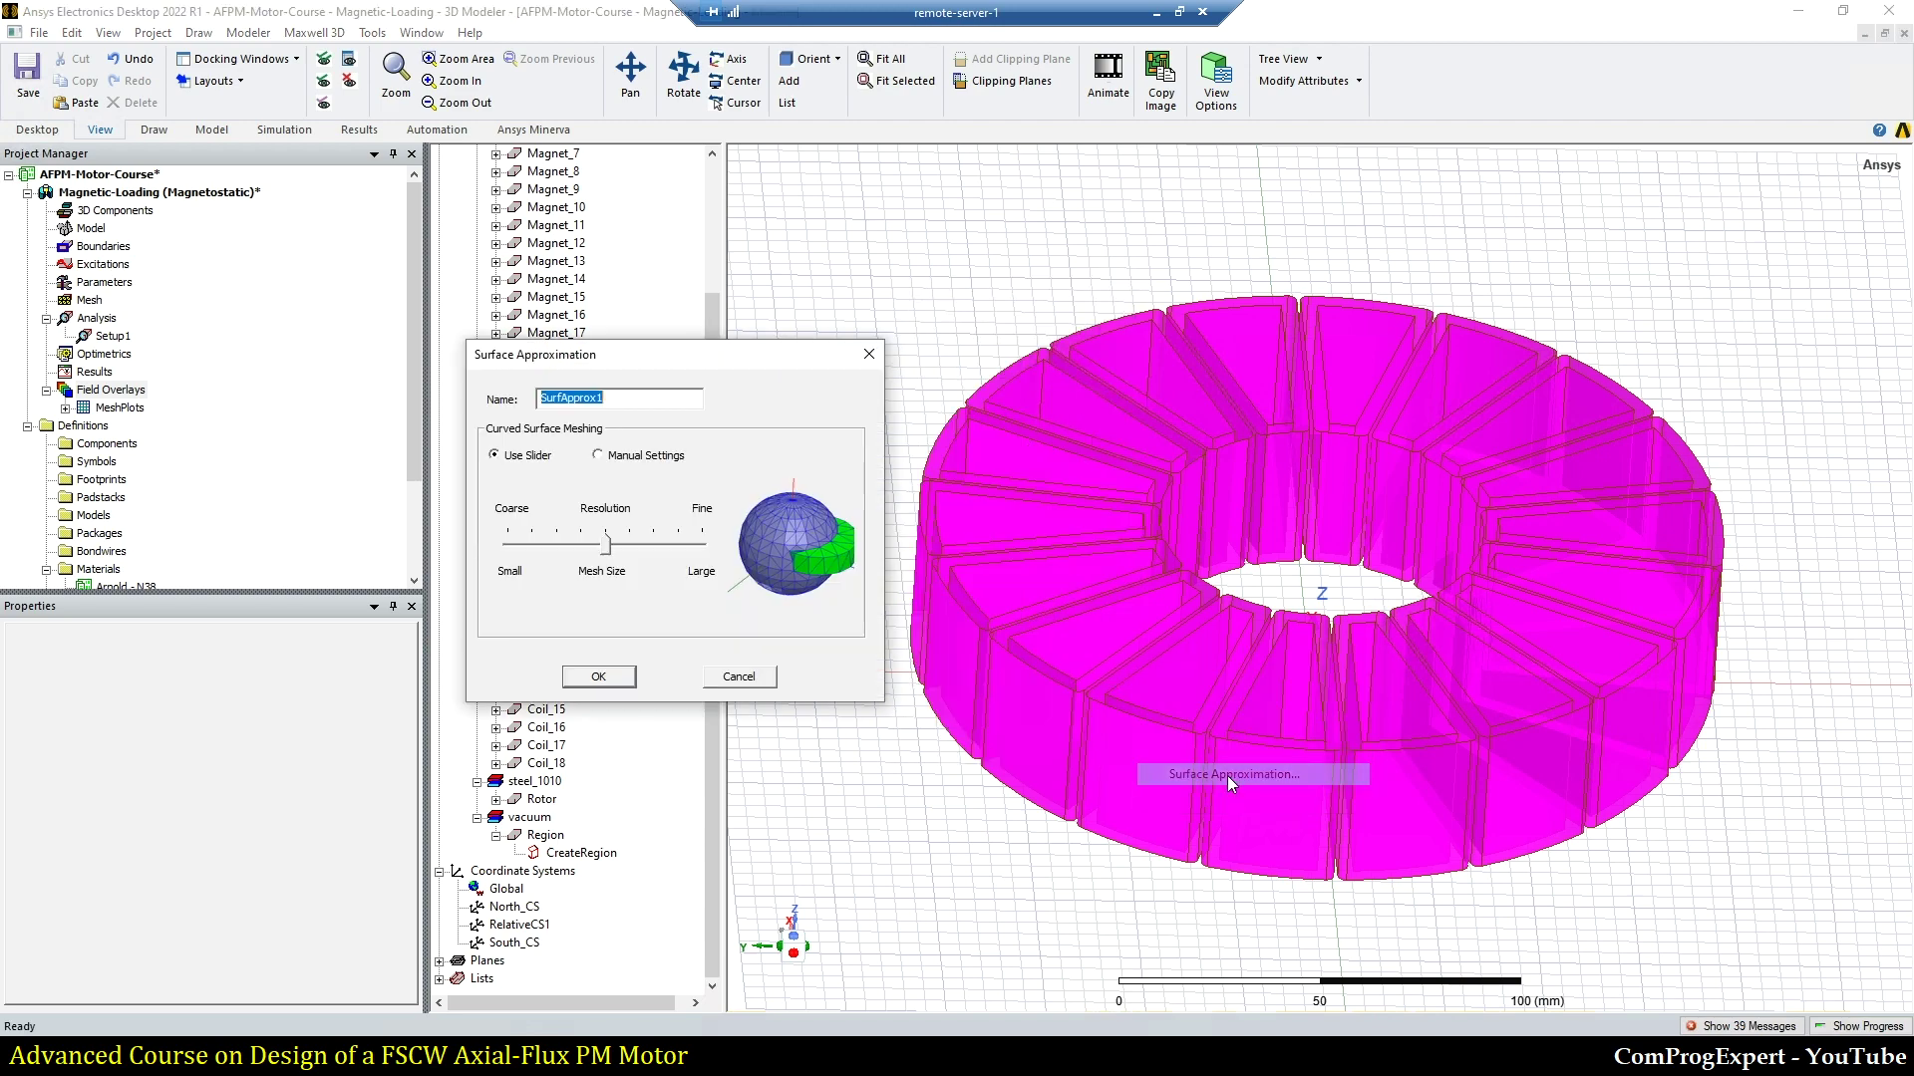
pyautogui.click(626, 454)
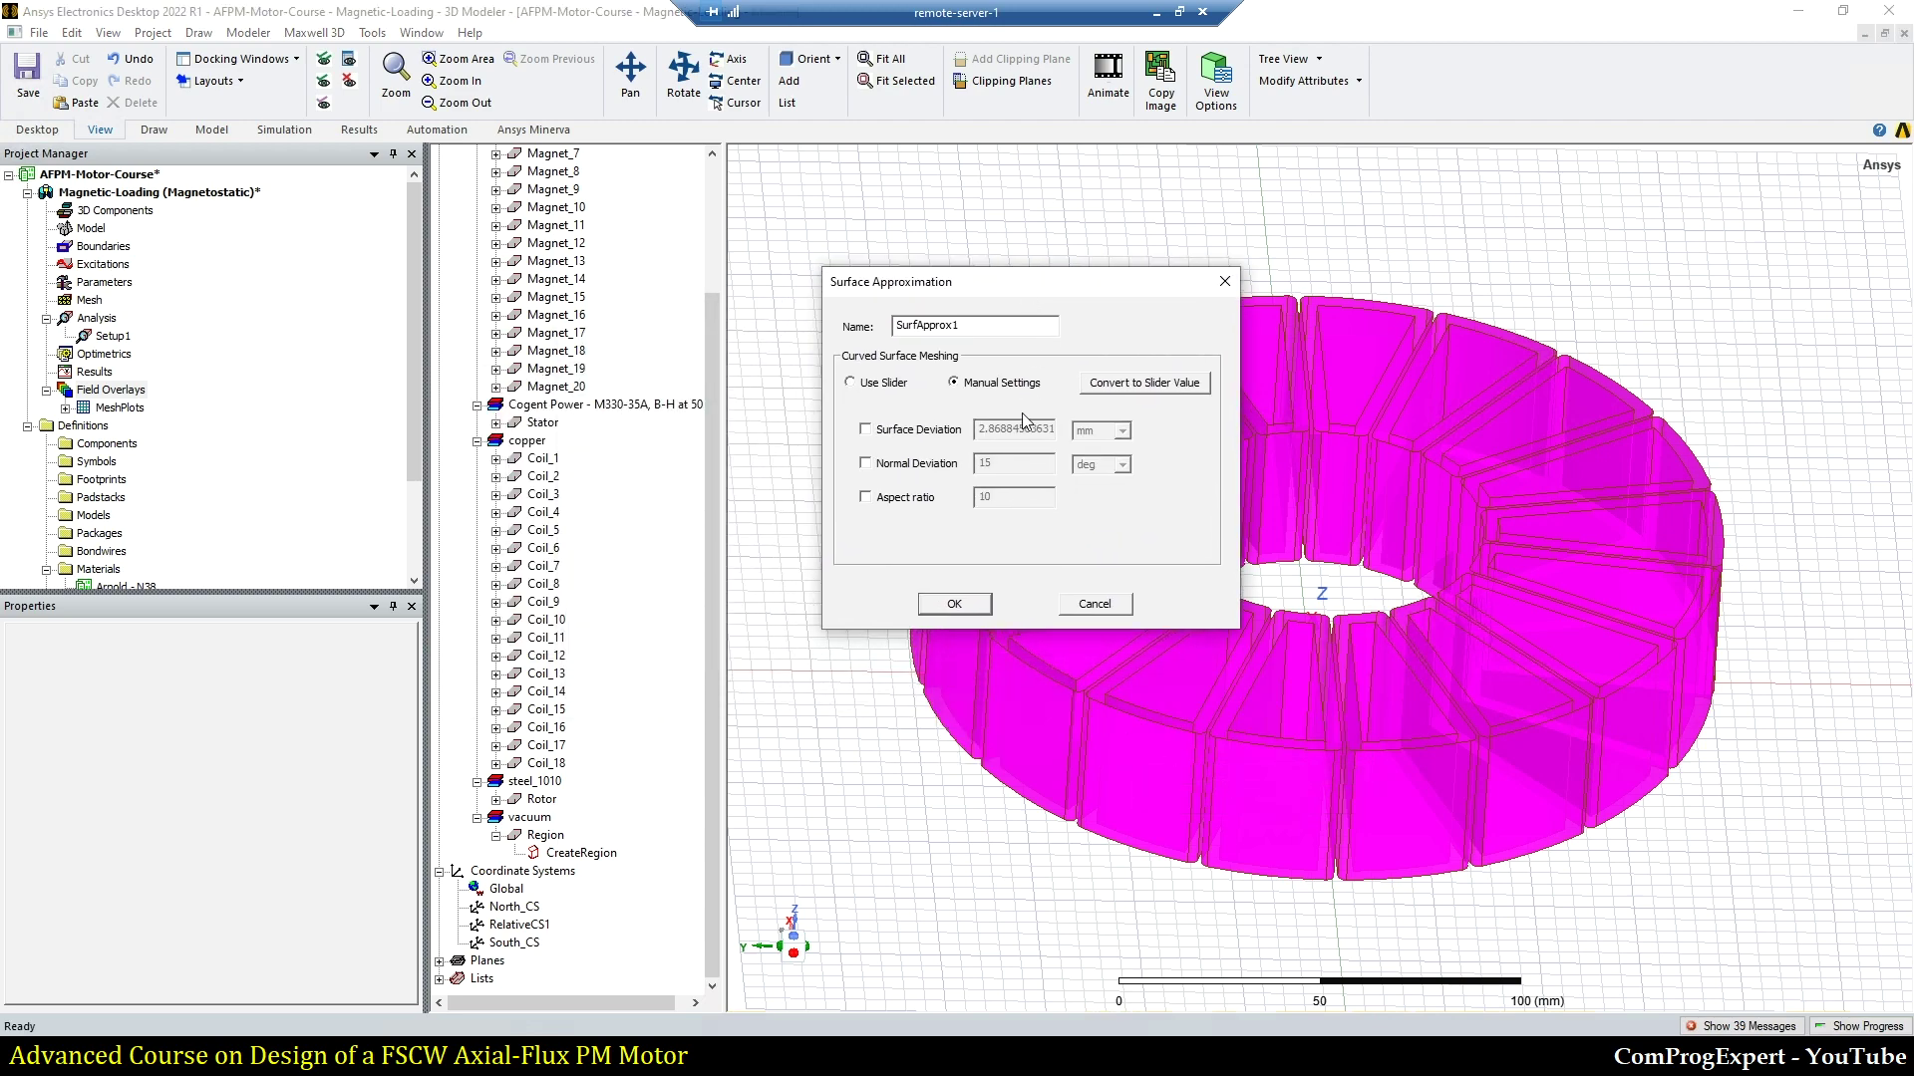
pyautogui.click(890, 468)
pyautogui.click(945, 604)
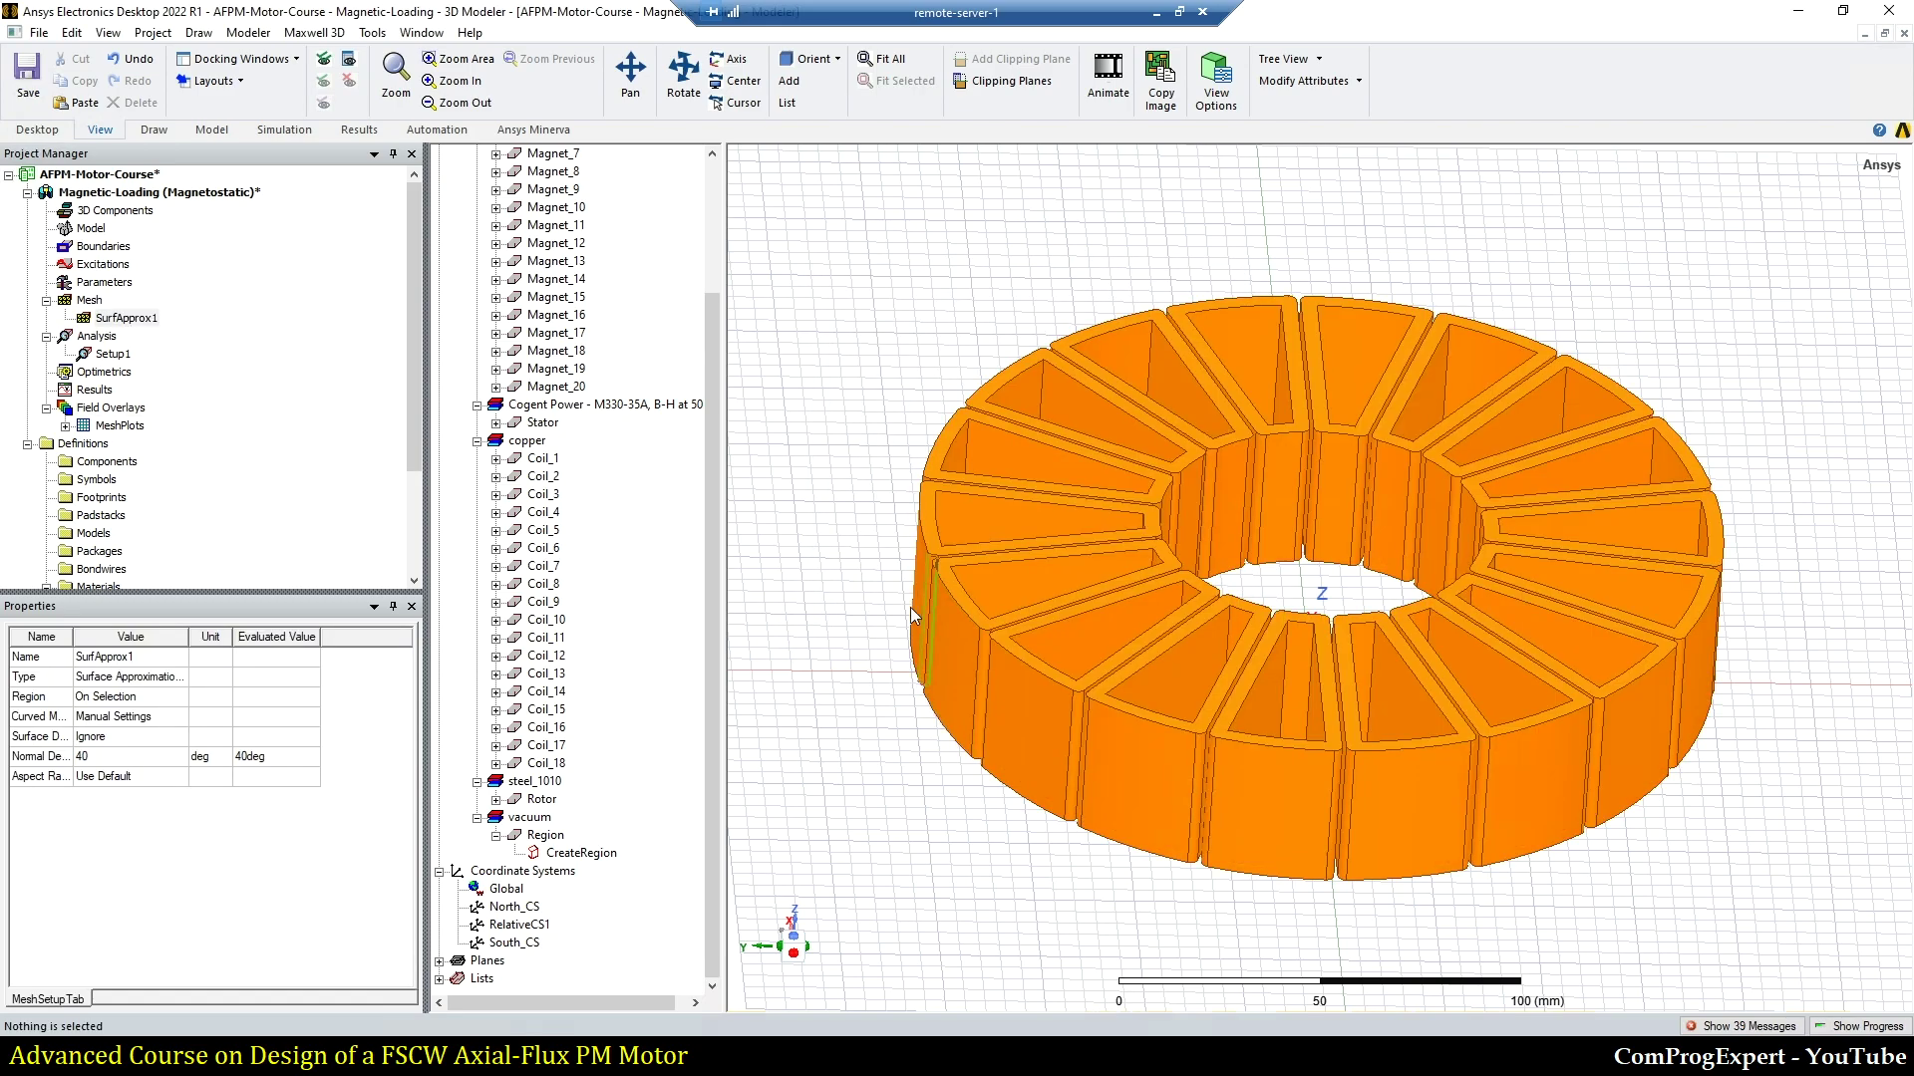
# Step: Clean up the existing results by deleting all solutions for all variations
pyautogui.rightClick(94, 390)
pyautogui.click(182, 847)
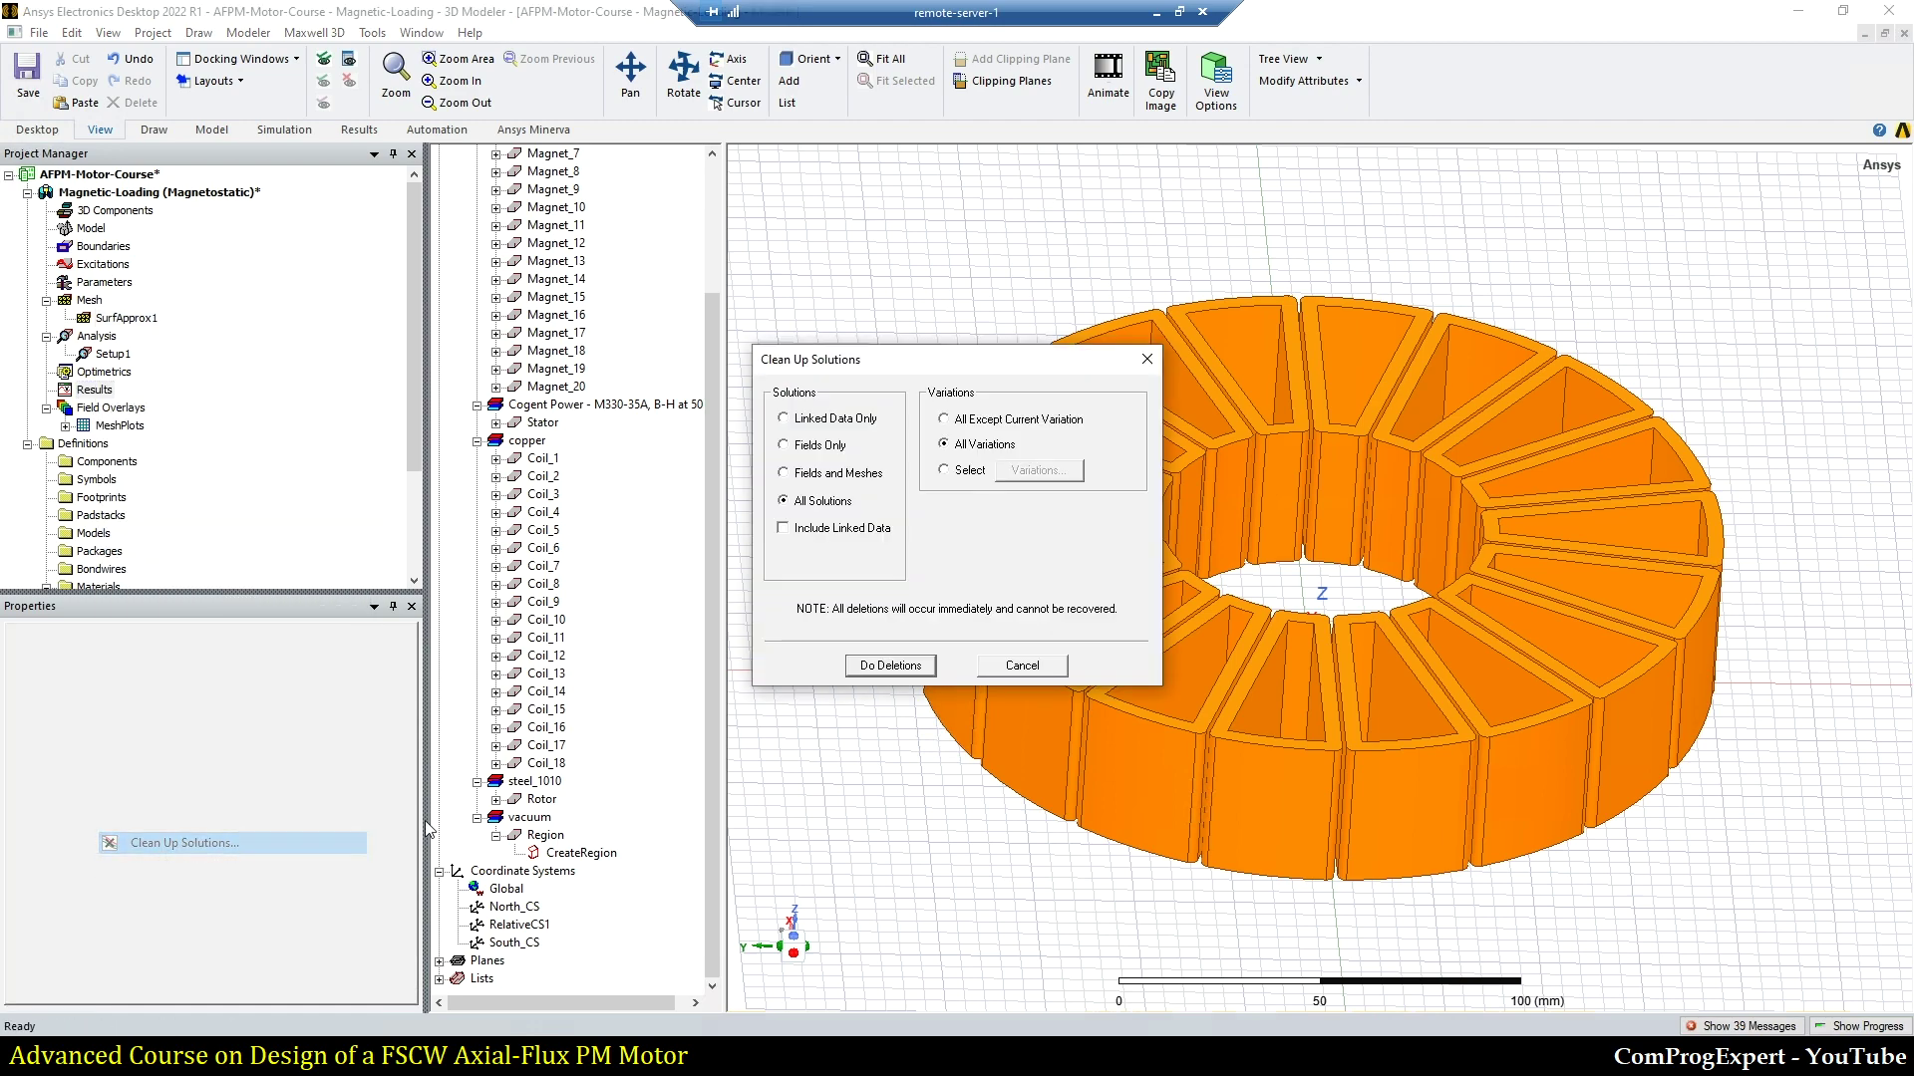
pyautogui.click(890, 666)
# Step: Generate the mesh again for Setup1 and enlarge the progress area slightly
pyautogui.rightClick(113, 355)
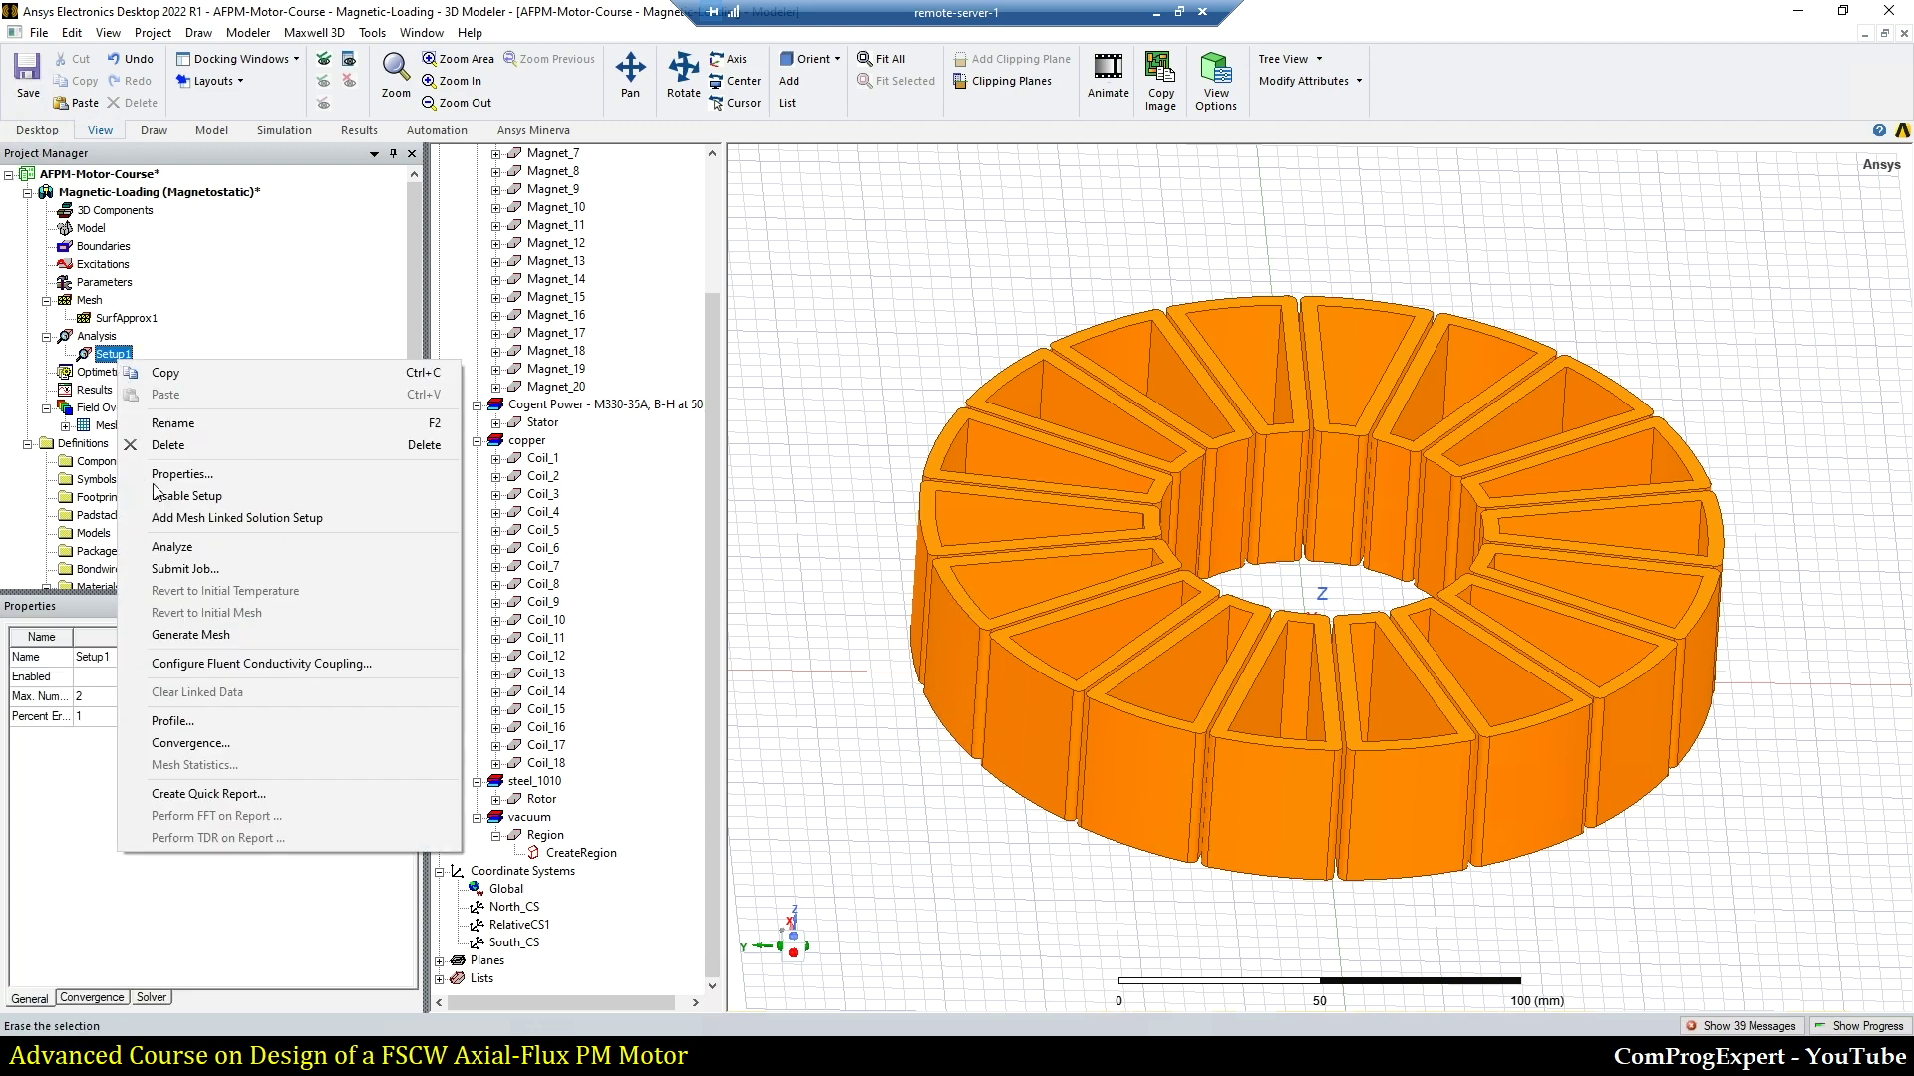
pyautogui.click(189, 635)
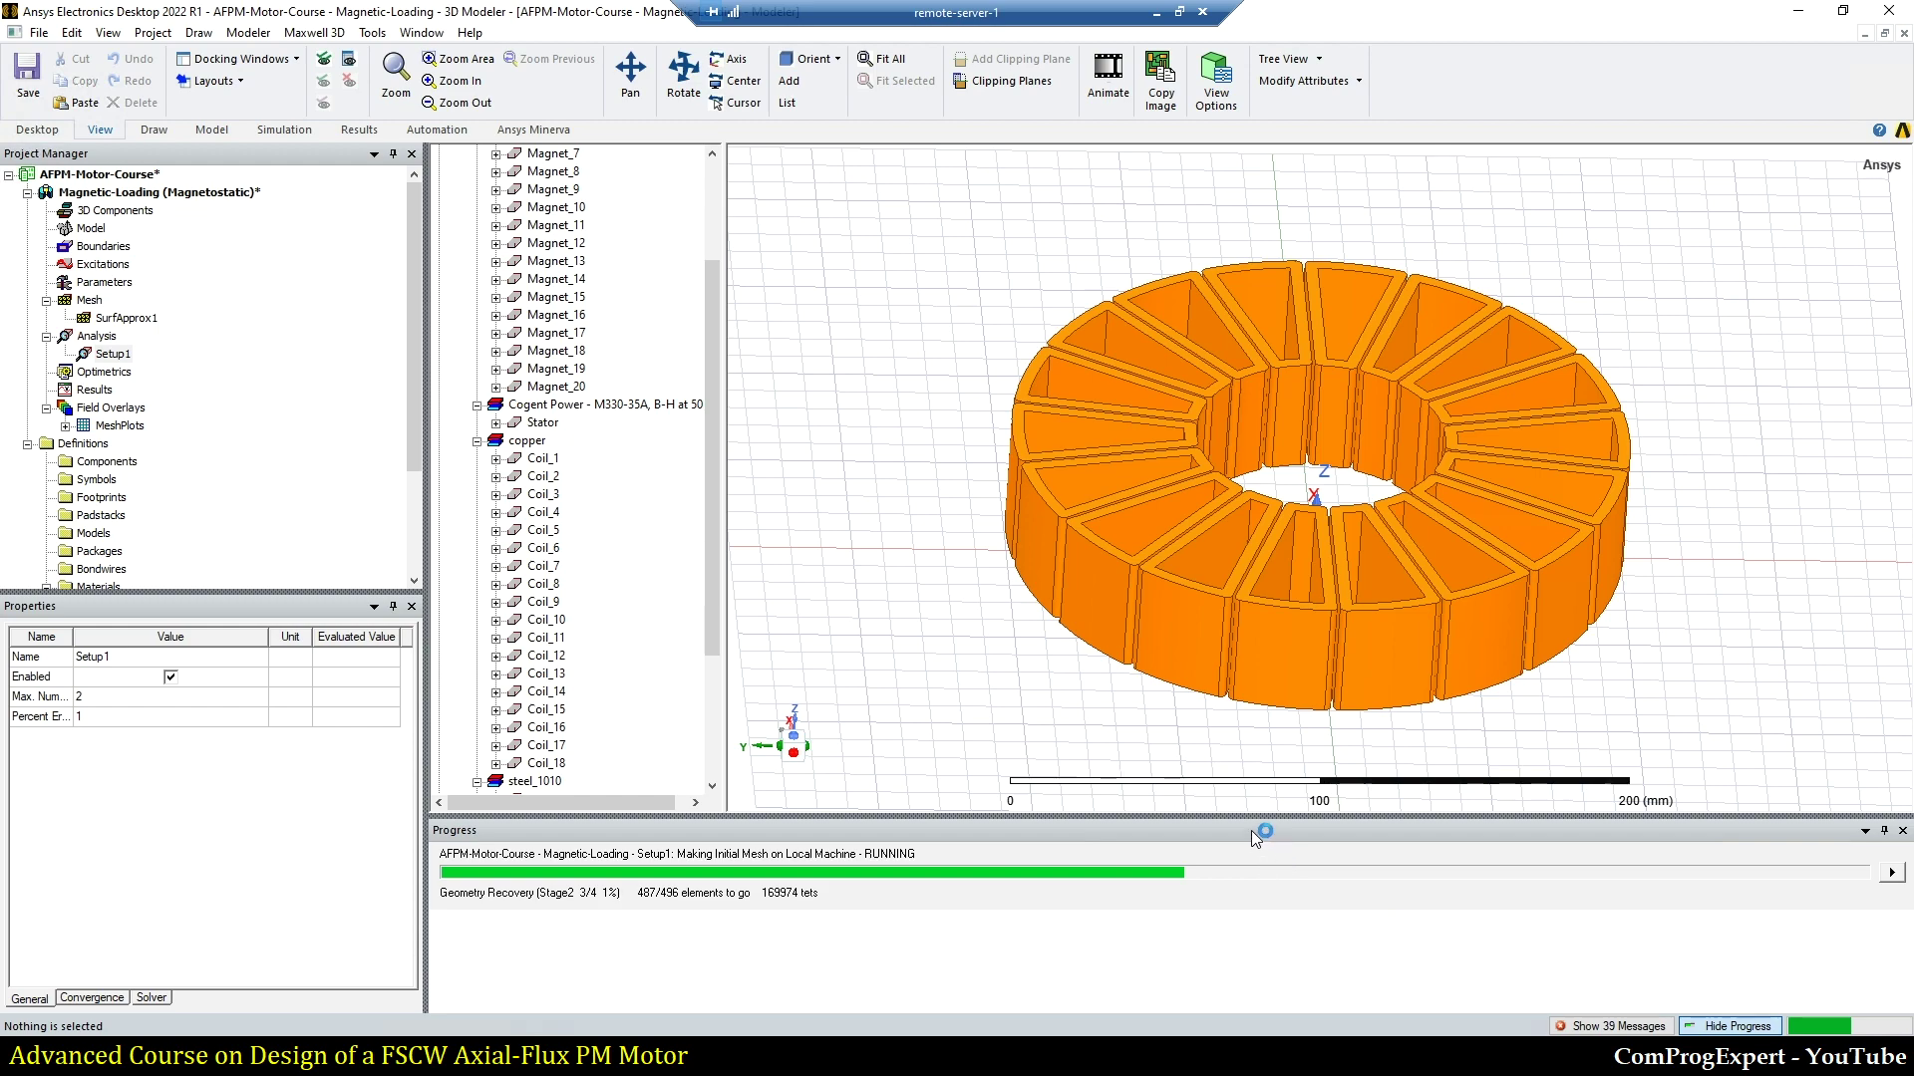
pyautogui.moveTo(1250, 820); pyautogui.dragTo(1248, 803)
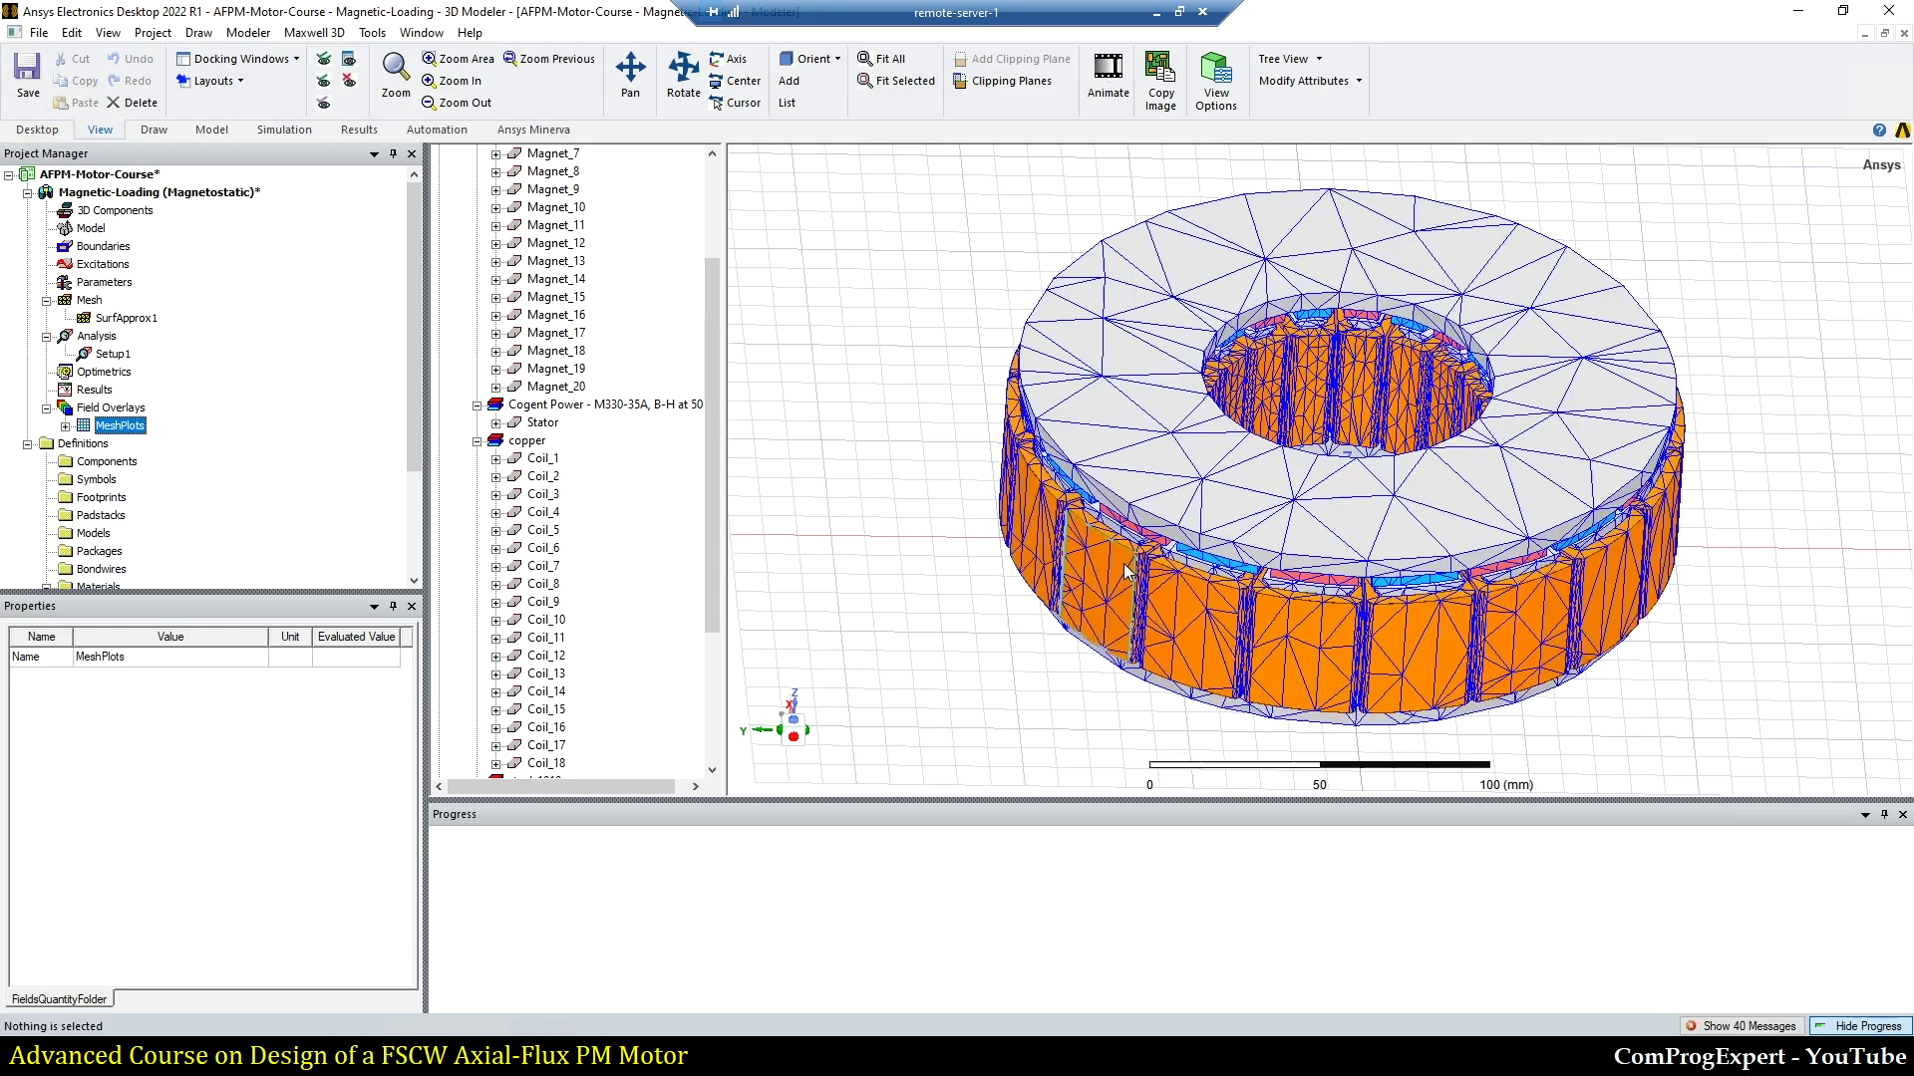
# Step: Inspect the regenerated mesh up close at a coil's rounded outer corner
pyautogui.scroll(8, 1123, 565)
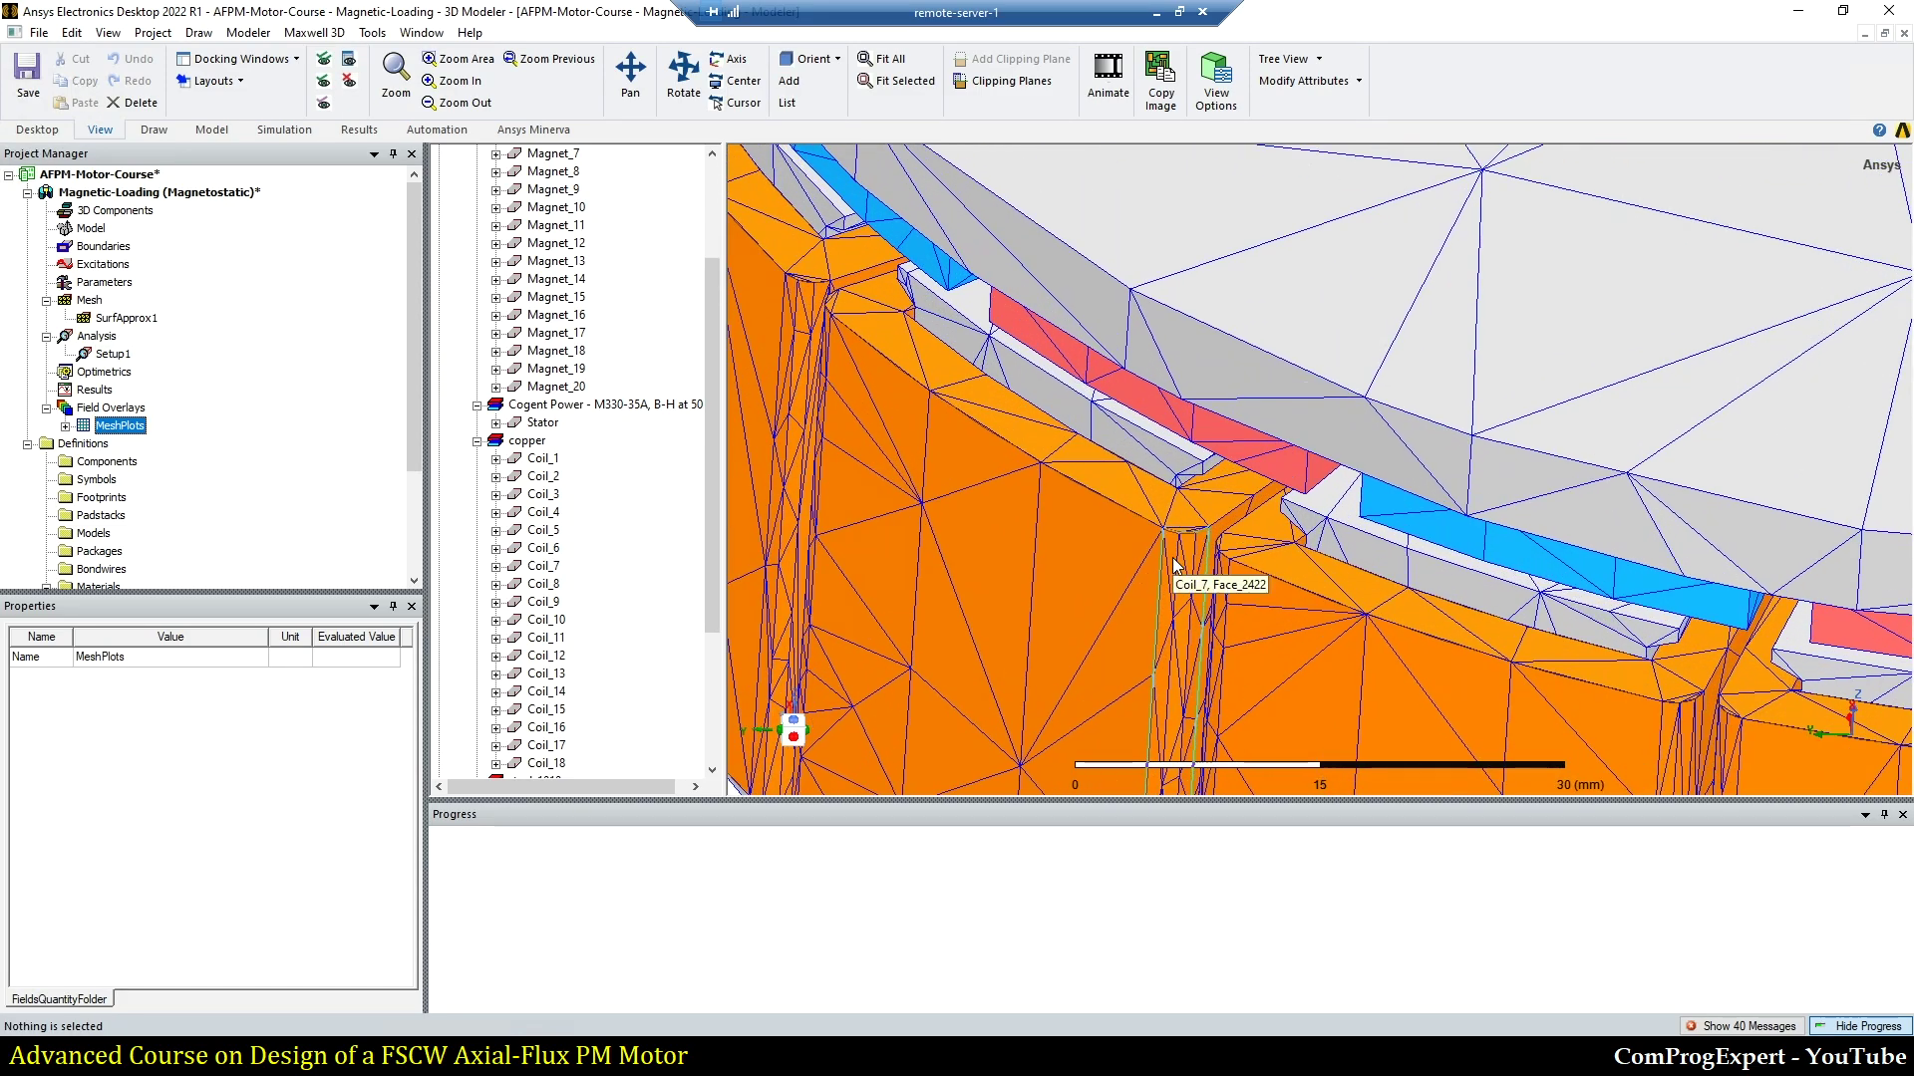
pyautogui.scroll(8, 1175, 564)
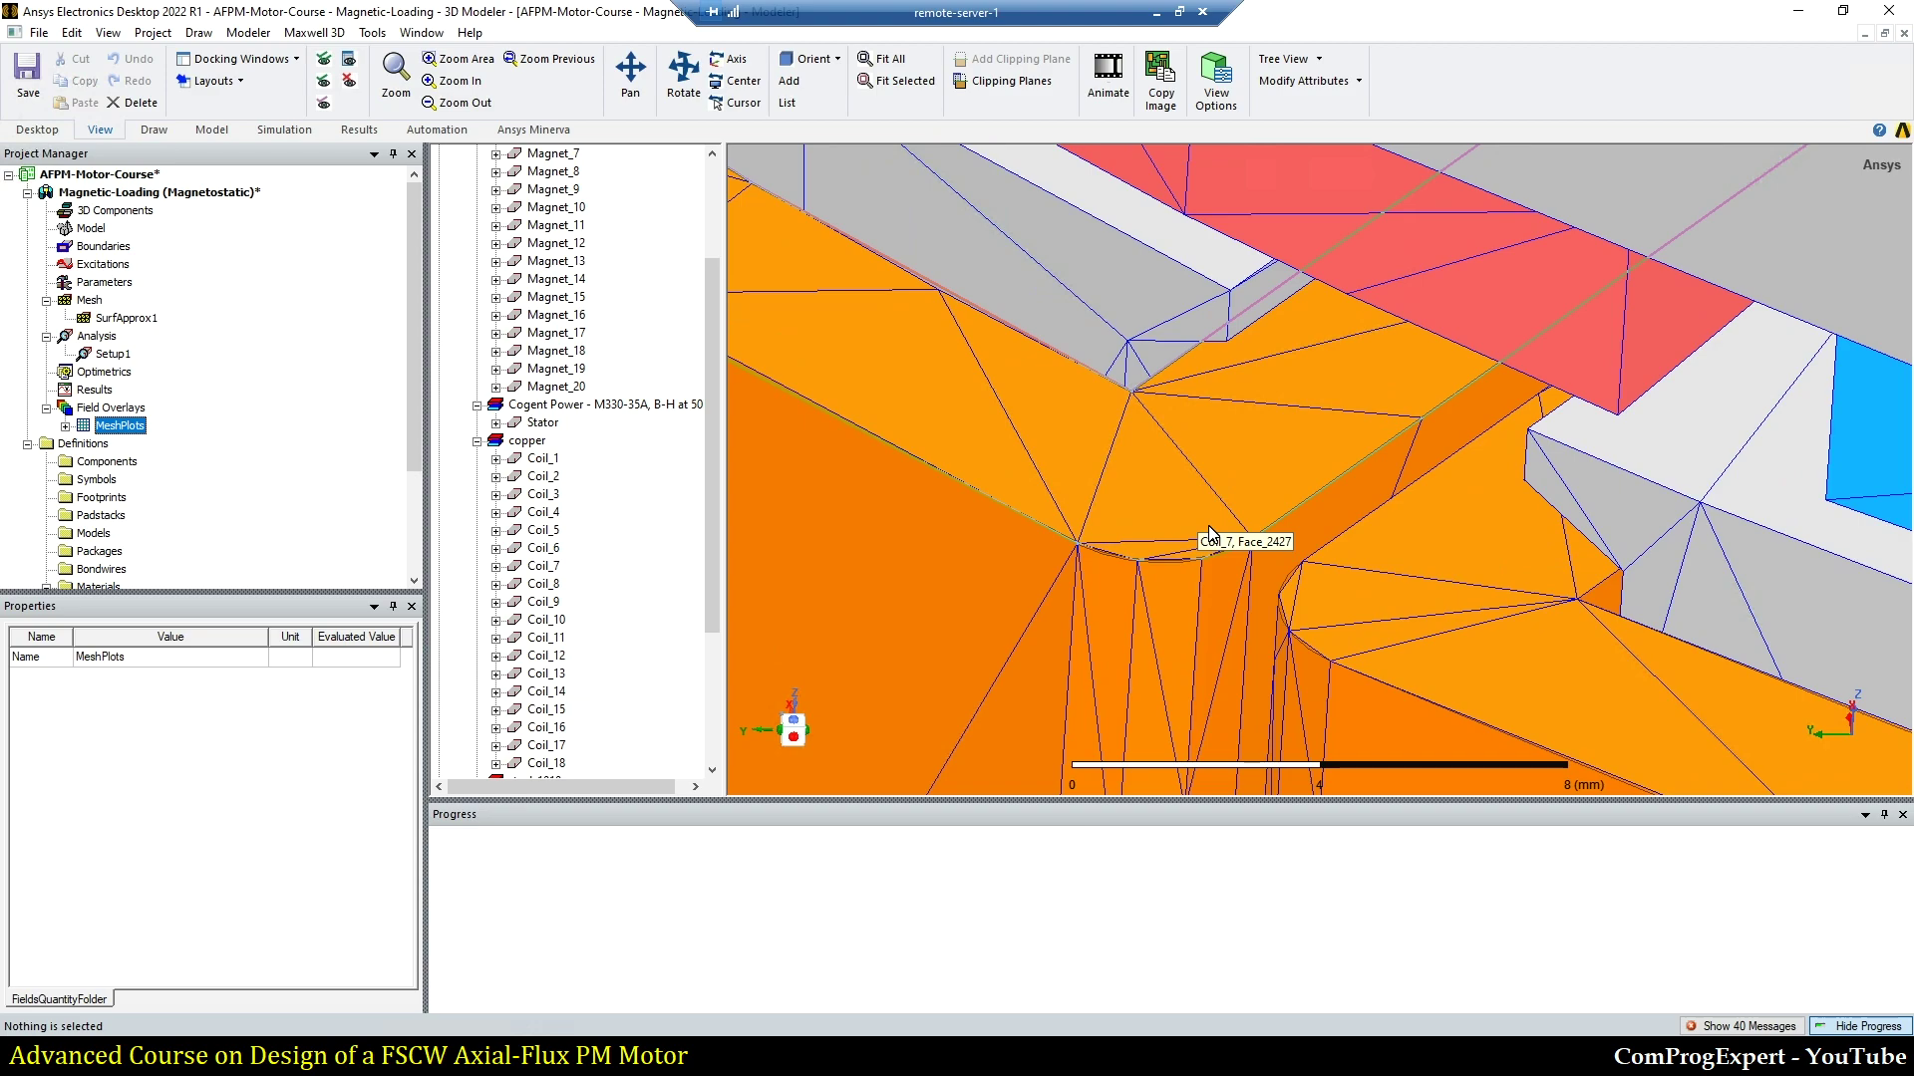
pyautogui.scroll(2, 1209, 528)
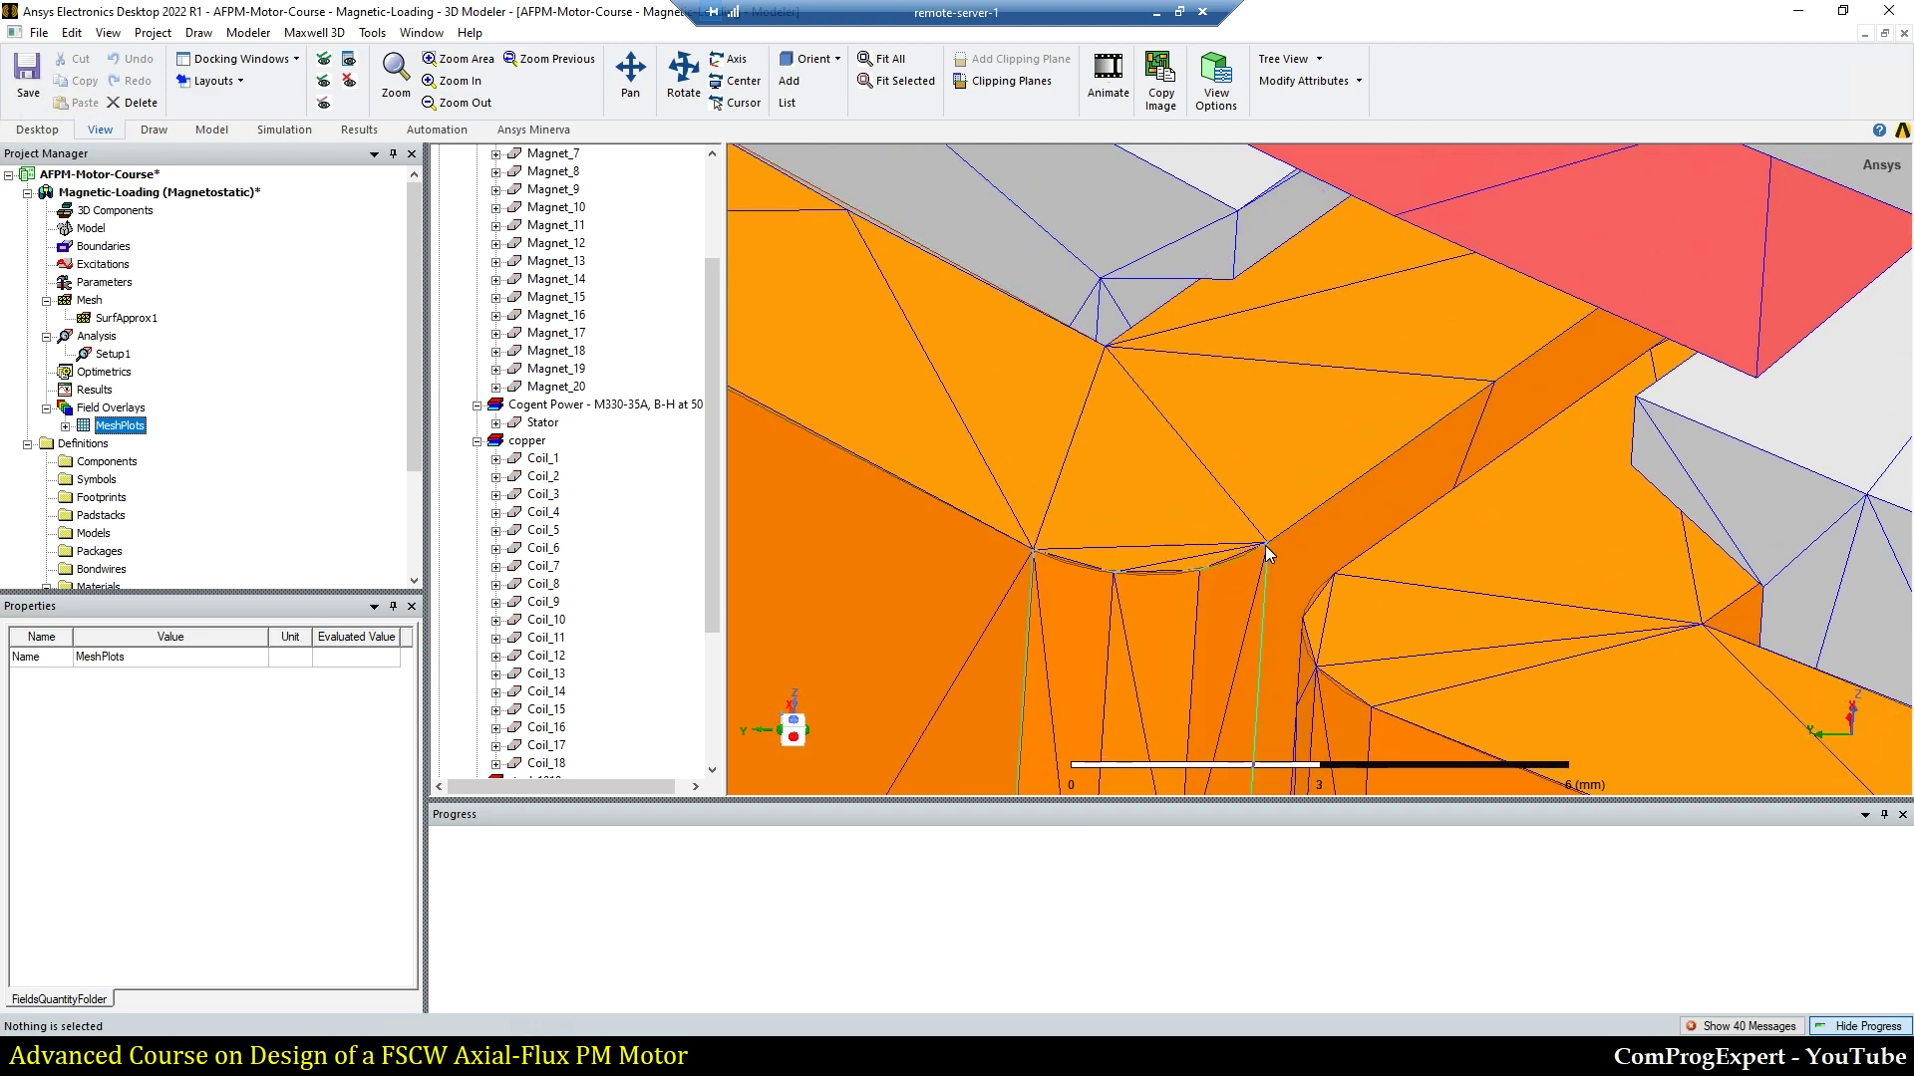
# Step: Examine the curved edge at the coil's outer corner and the mesh plot of the whole motor
pyautogui.click(1084, 565)
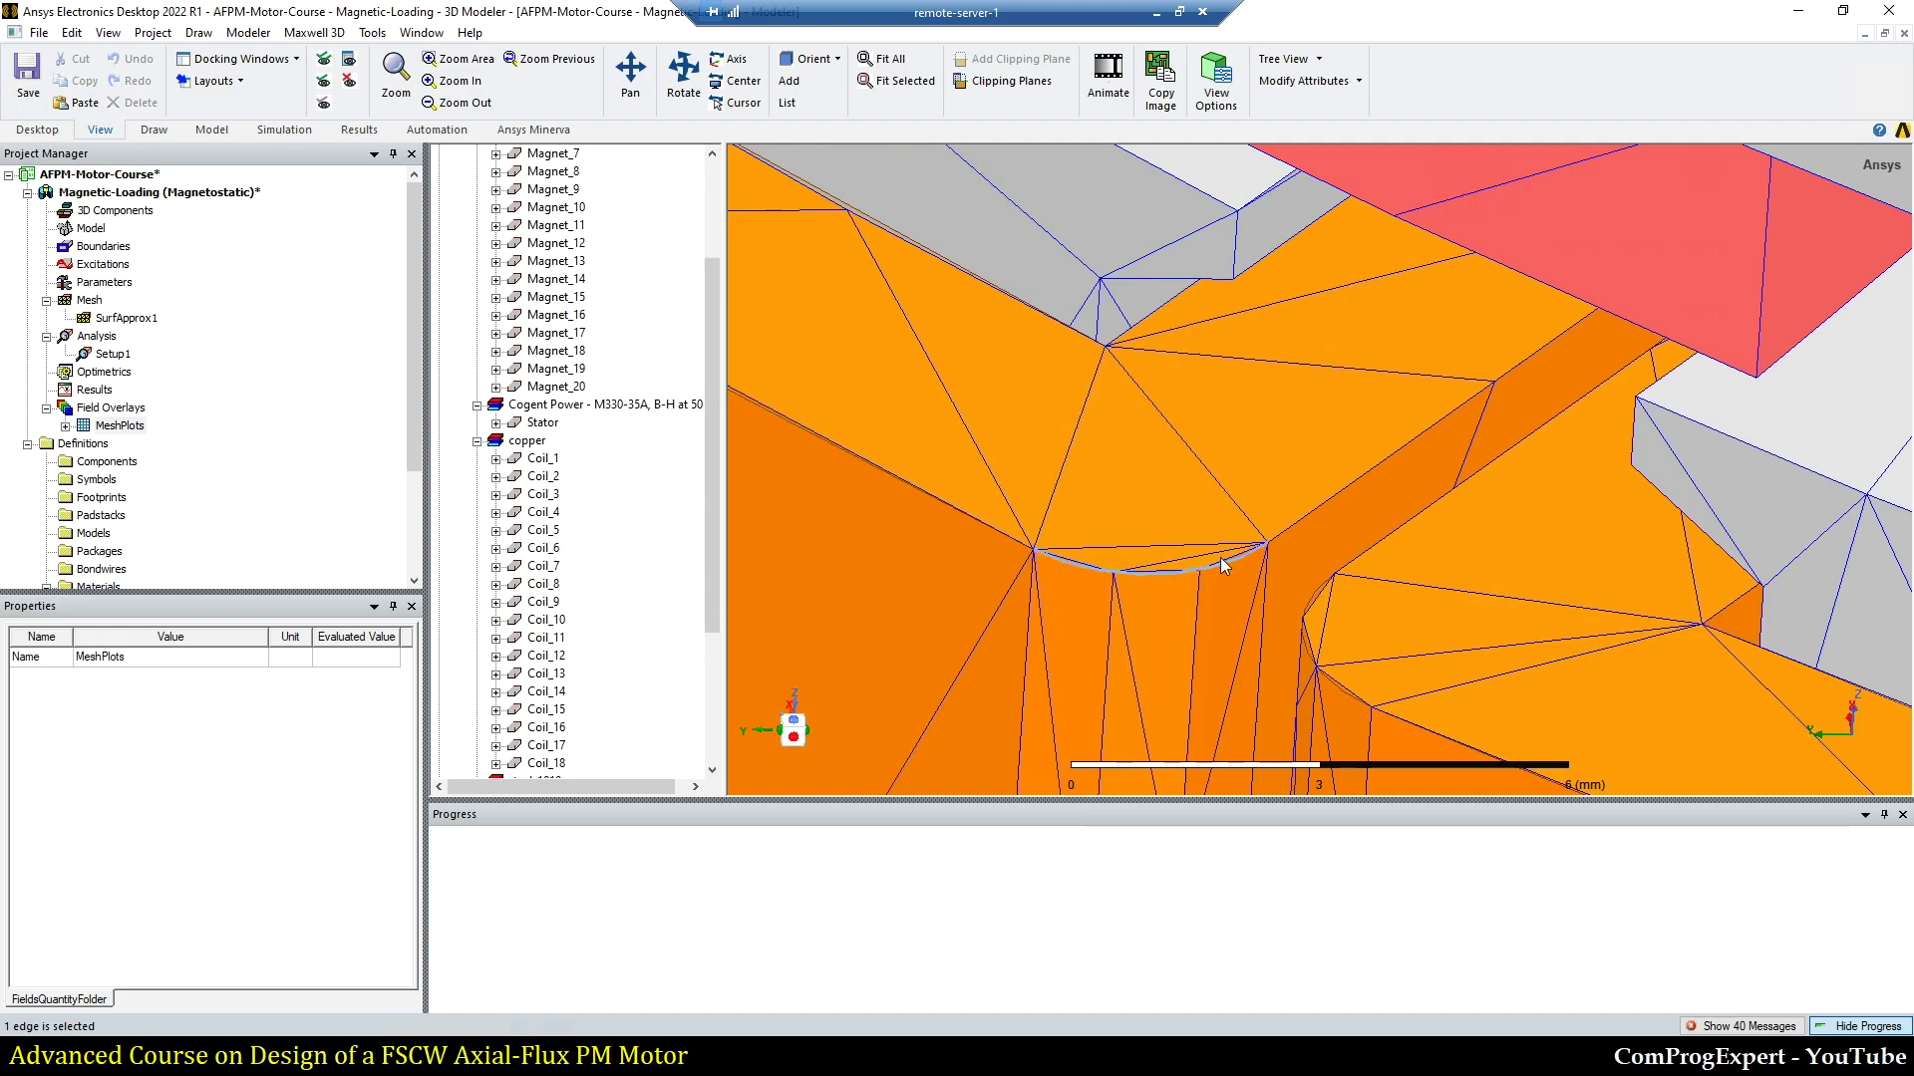
pyautogui.click(893, 81)
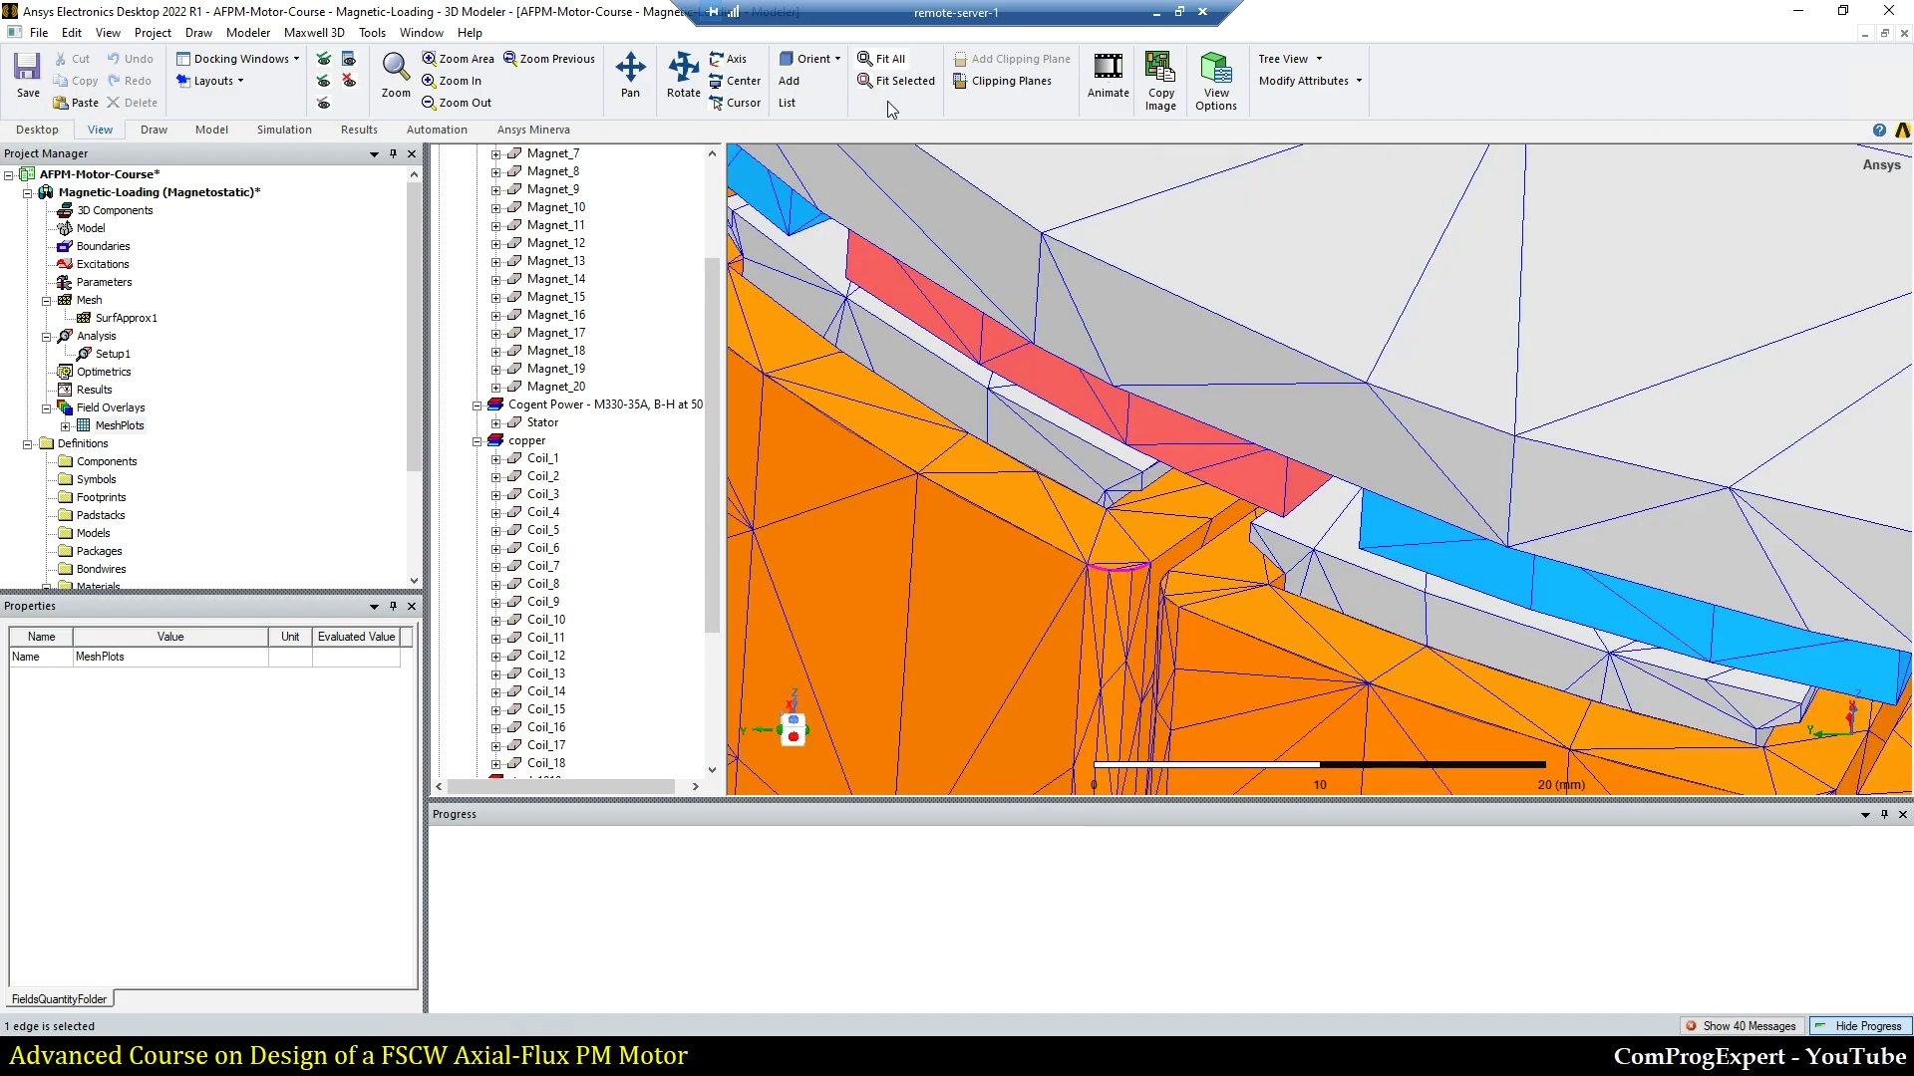
pyautogui.click(881, 59)
pyautogui.click(897, 577)
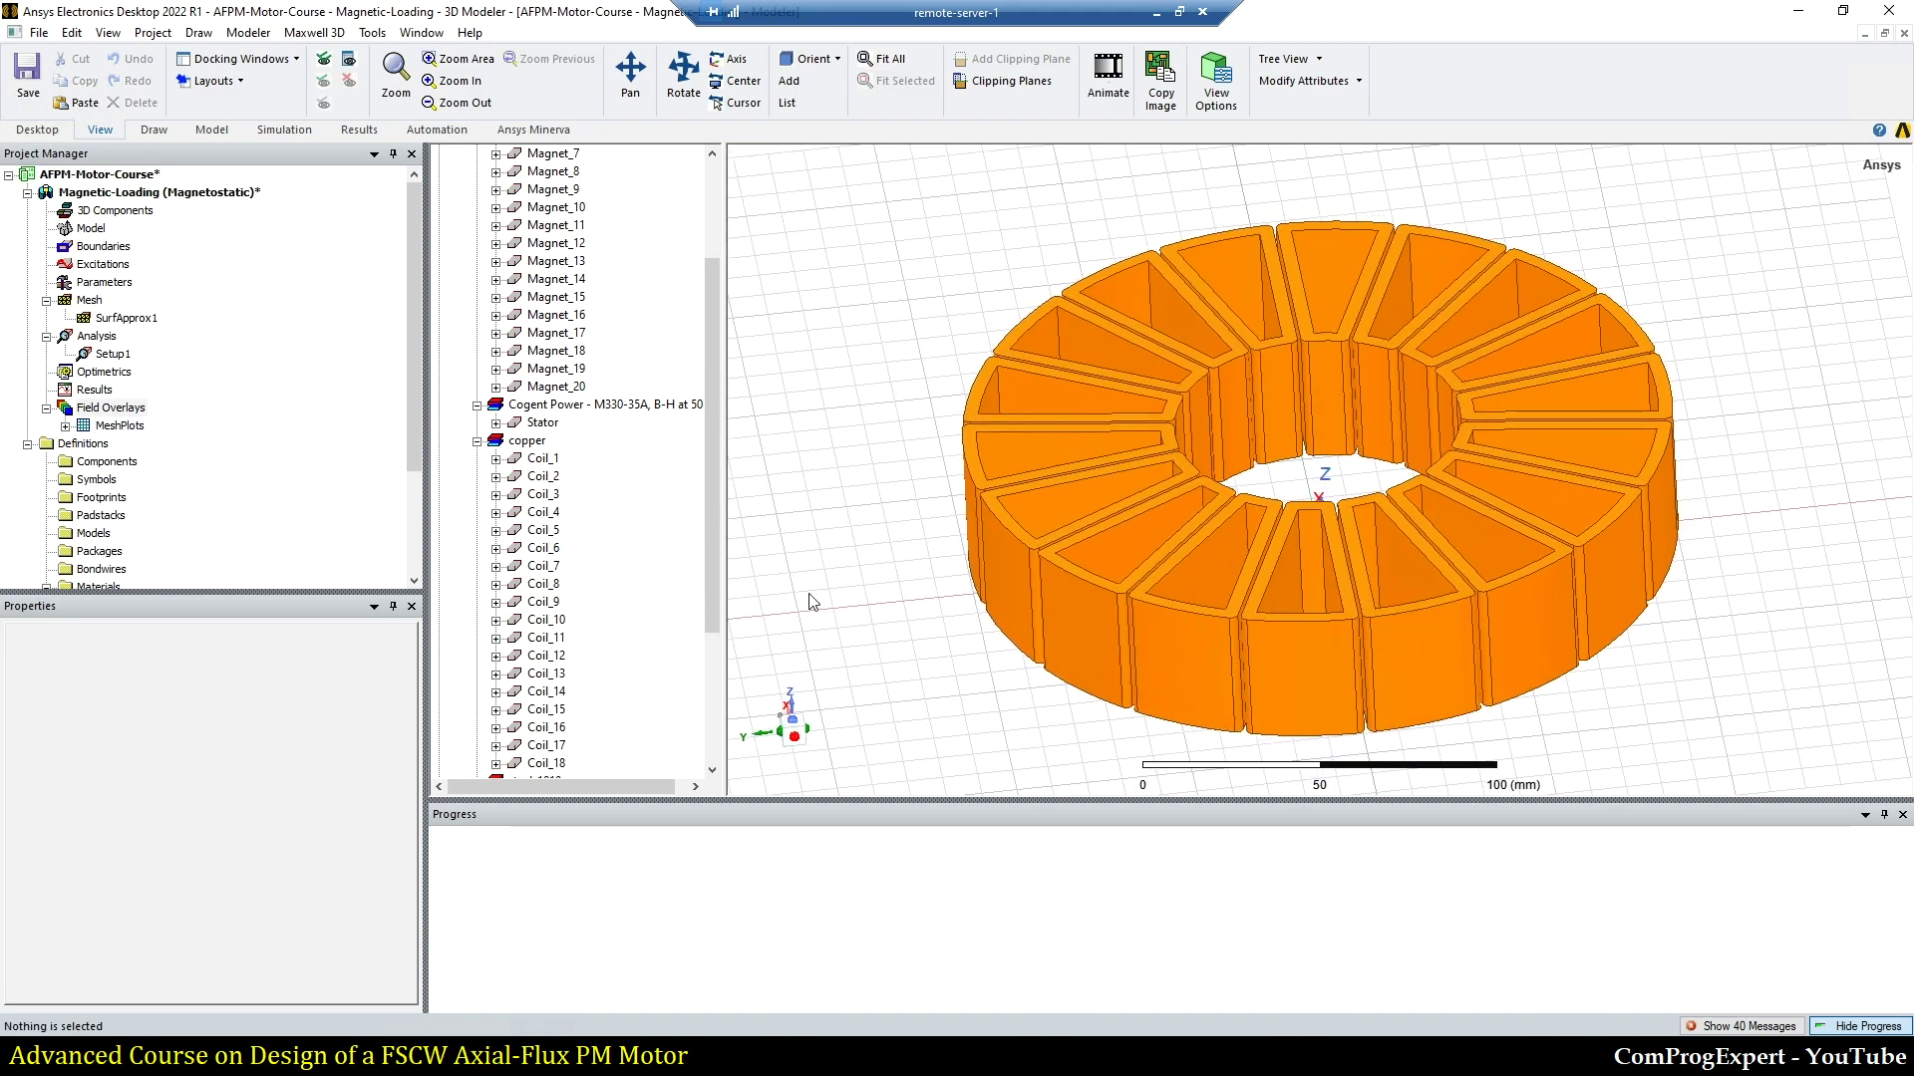
pyautogui.click(119, 425)
pyautogui.keyDown('alt'); pyautogui.moveTo(1465, 466); pyautogui.dragTo(1570, 652); pyautogui.keyUp('alt')
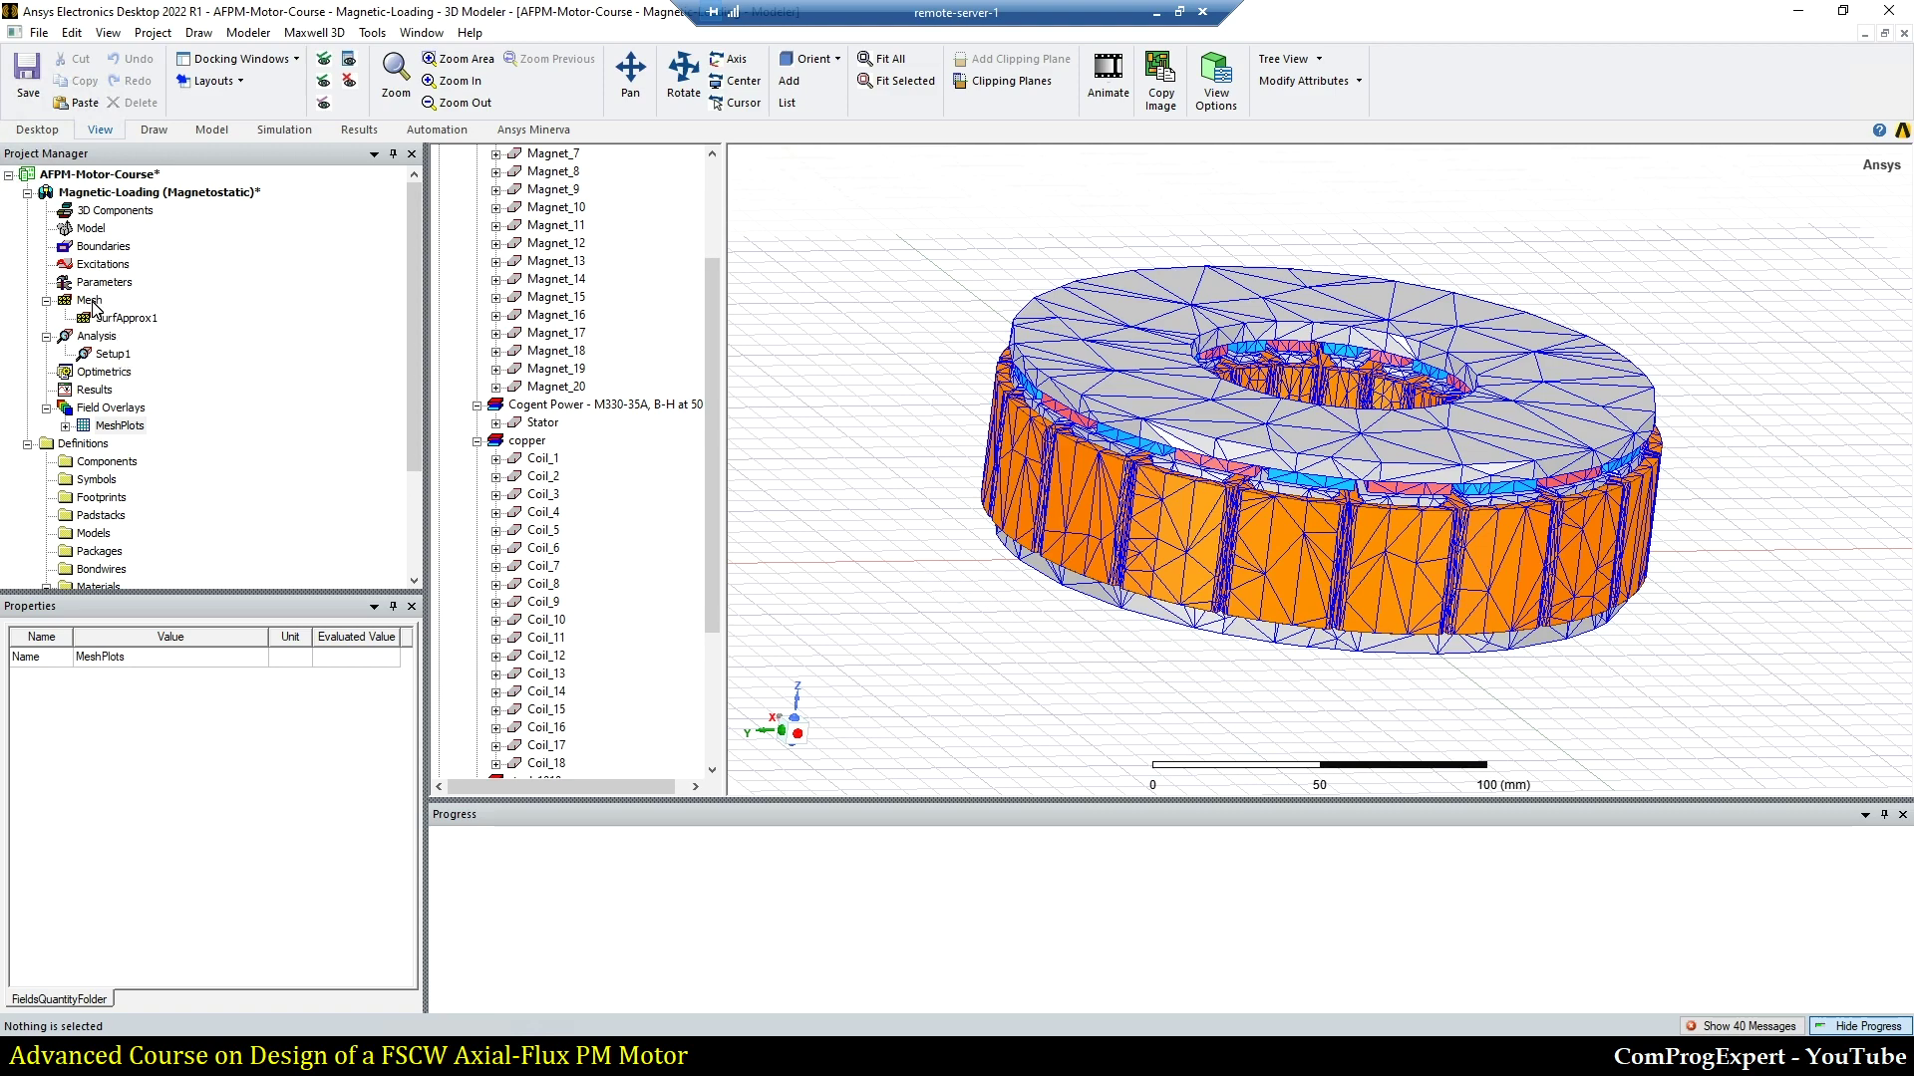
# Step: Assign a length-based mesh refinement inside all copper coils, with a maximum element length of $dc/3
pyautogui.rightClick(524, 441)
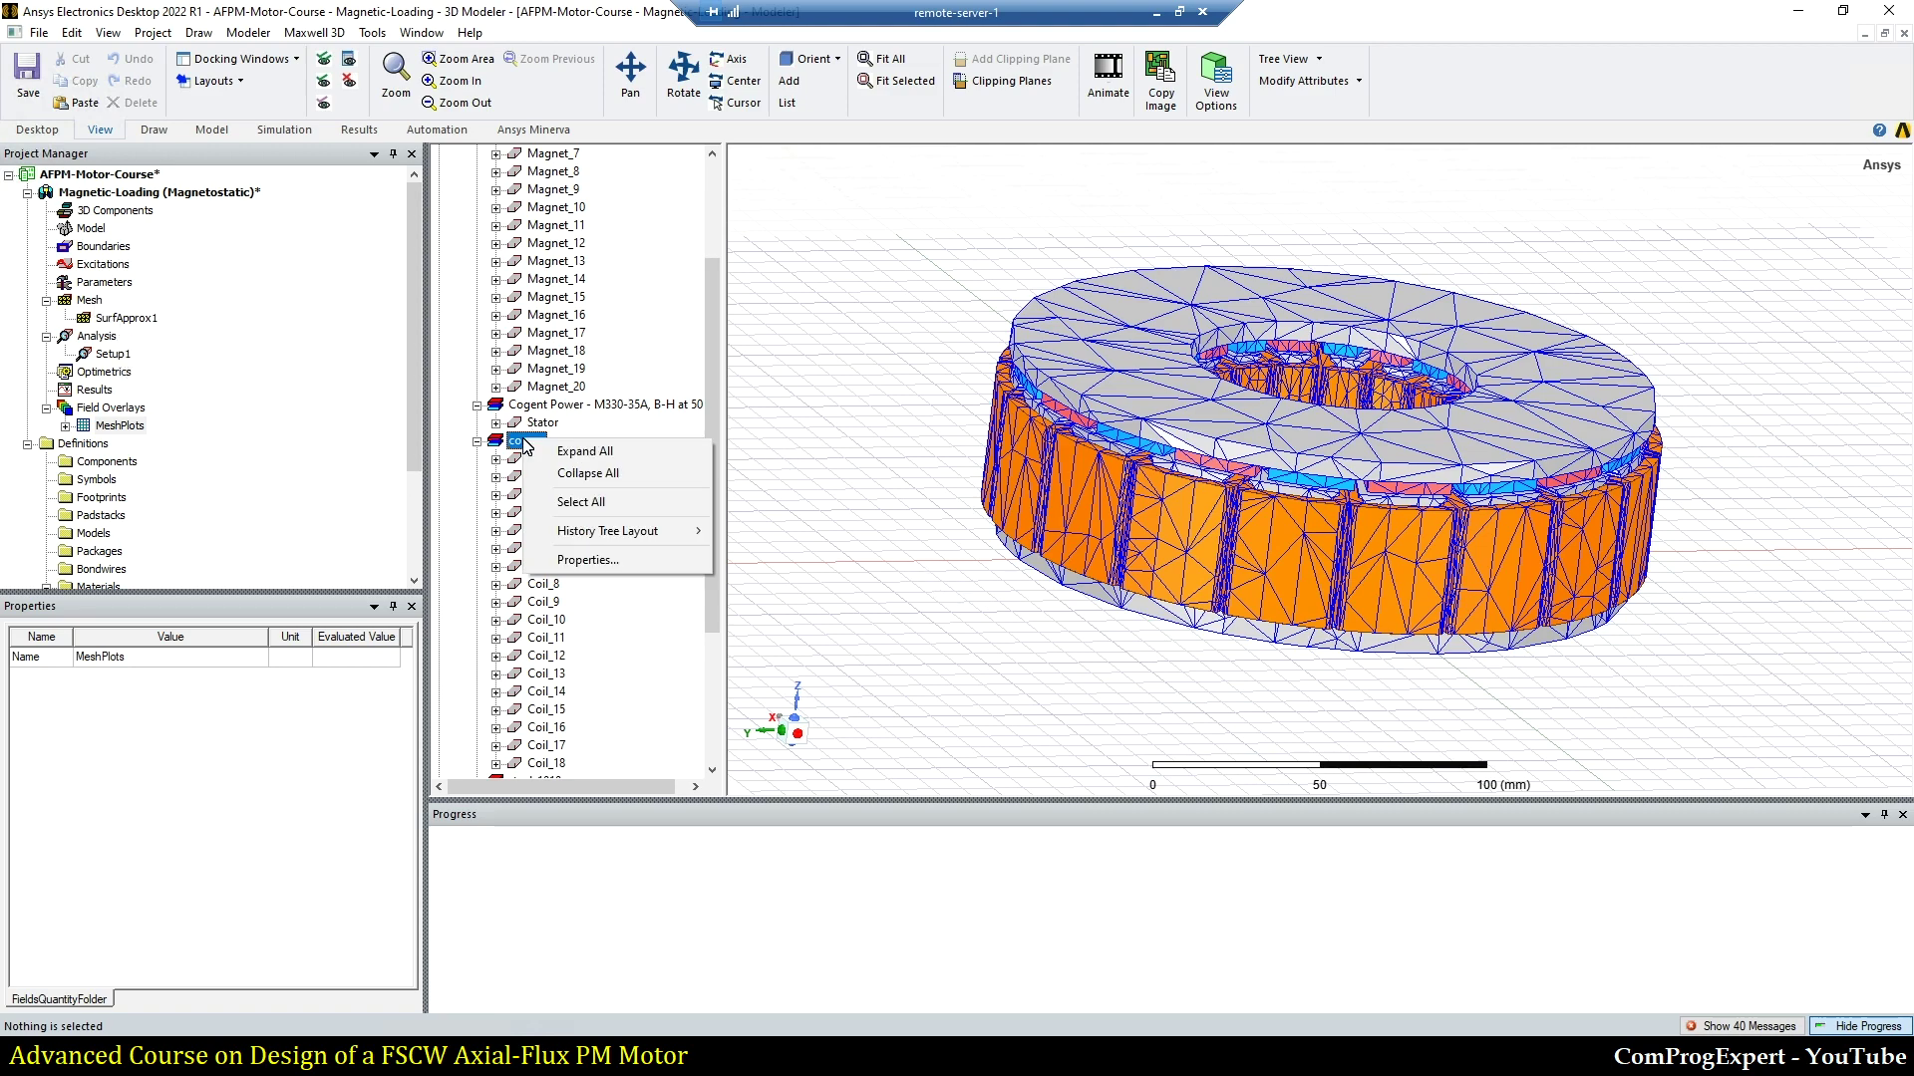
pyautogui.click(581, 502)
pyautogui.rightClick(831, 408)
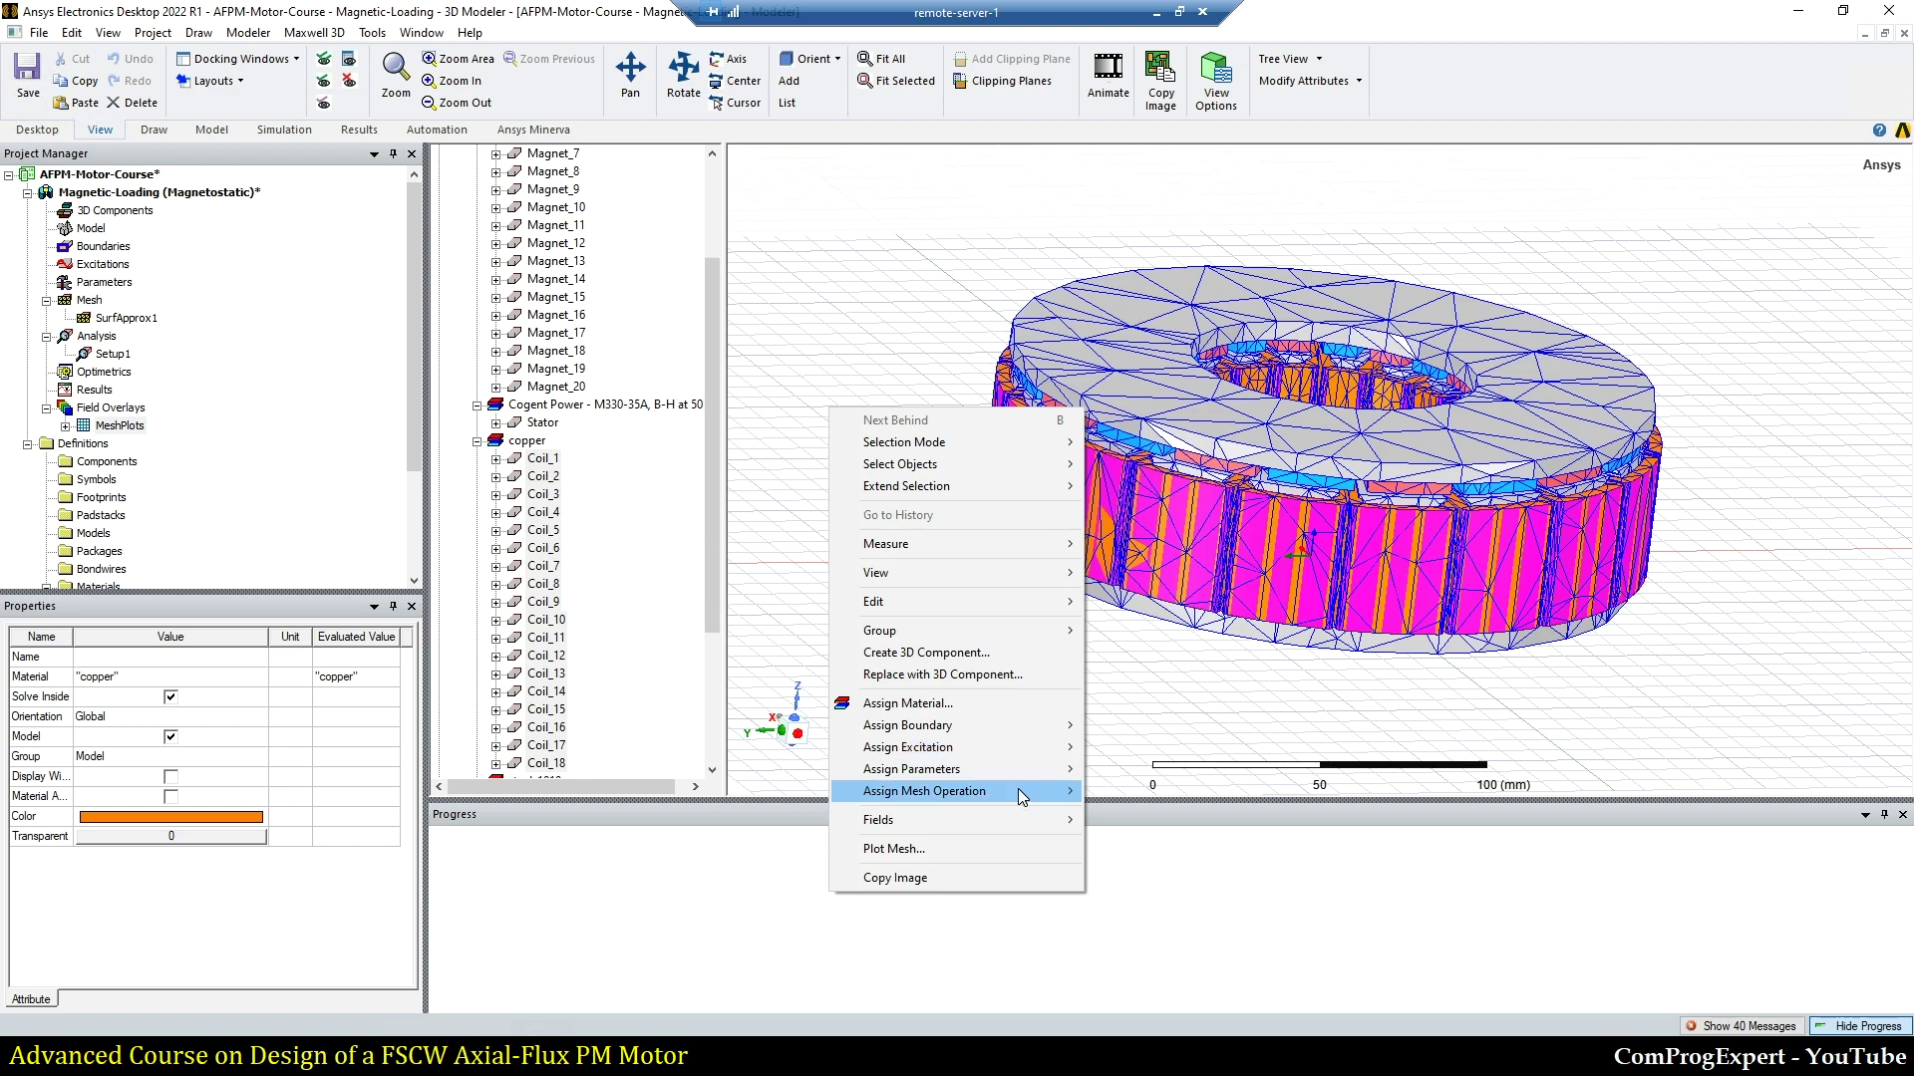
pyautogui.moveTo(1019, 791)
pyautogui.moveTo(1166, 813)
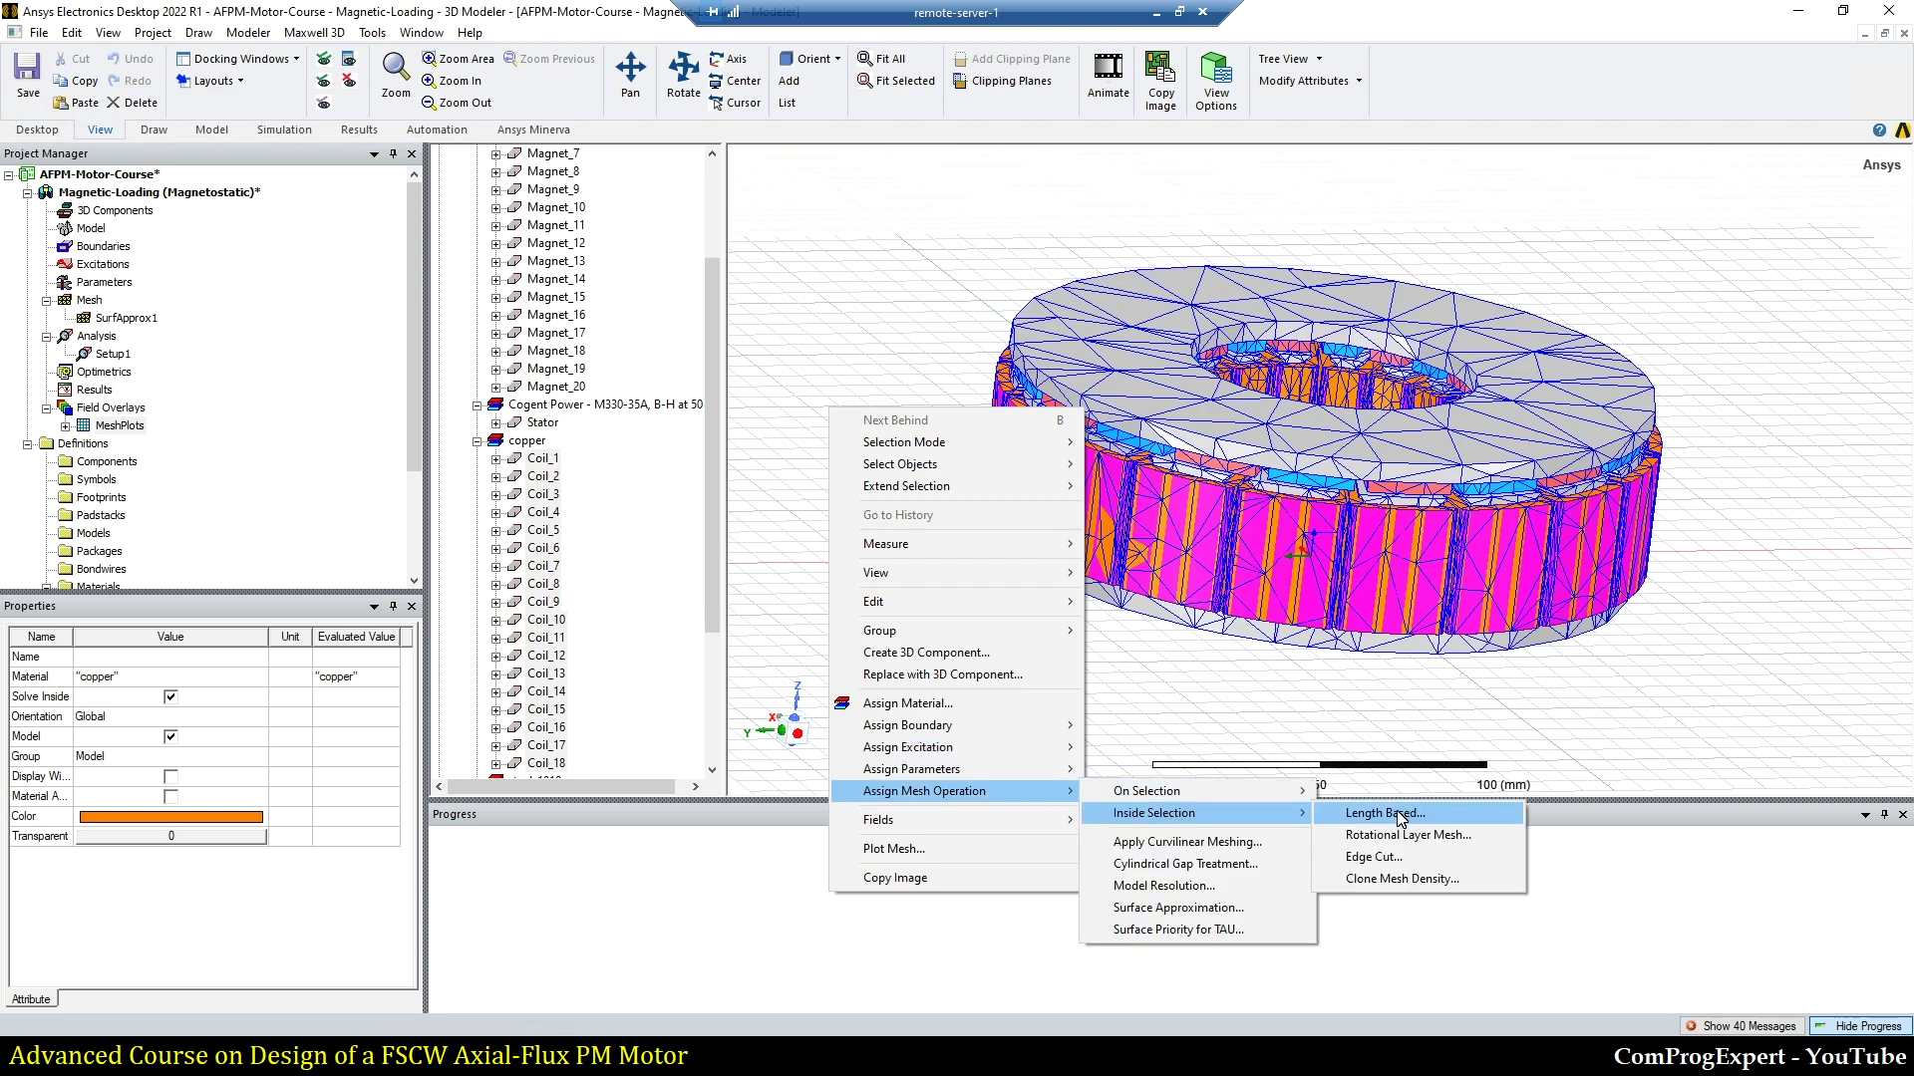
pyautogui.click(1397, 814)
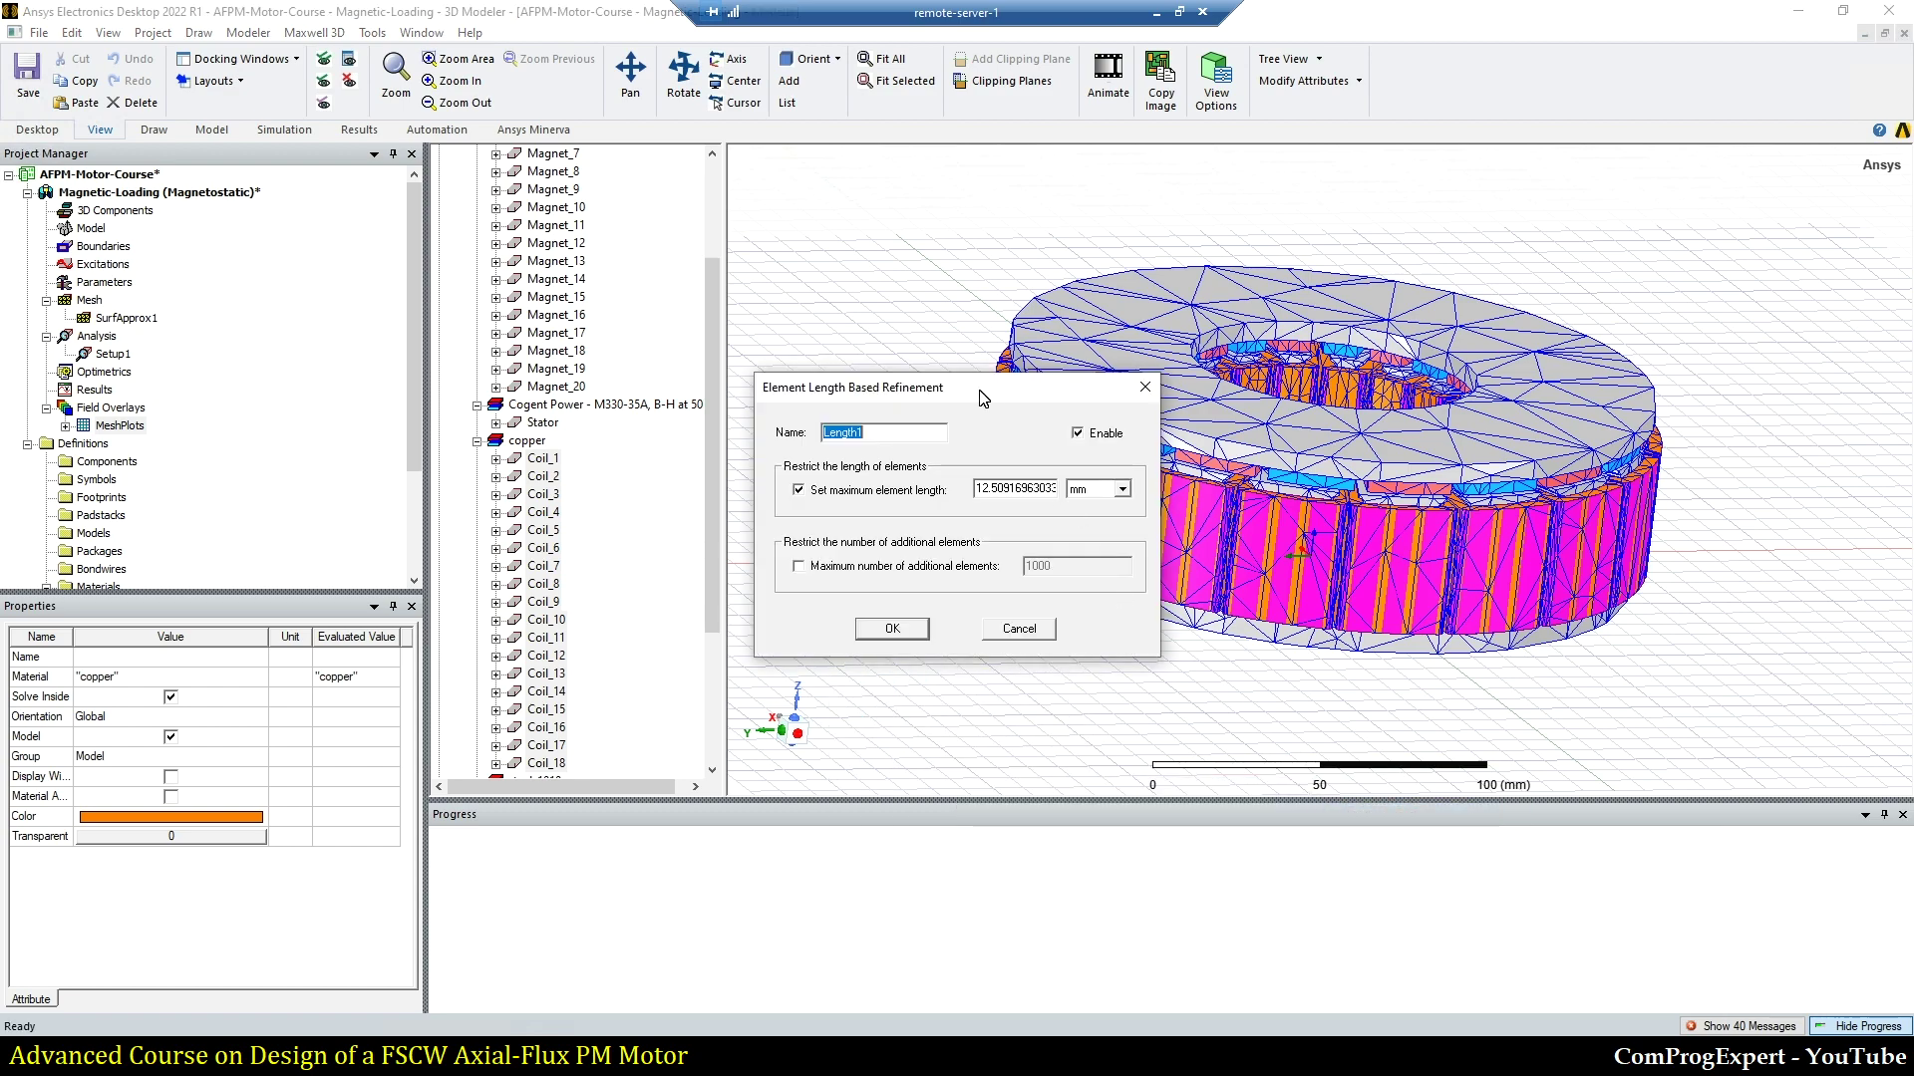
pyautogui.moveTo(981, 391); pyautogui.dragTo(864, 415)
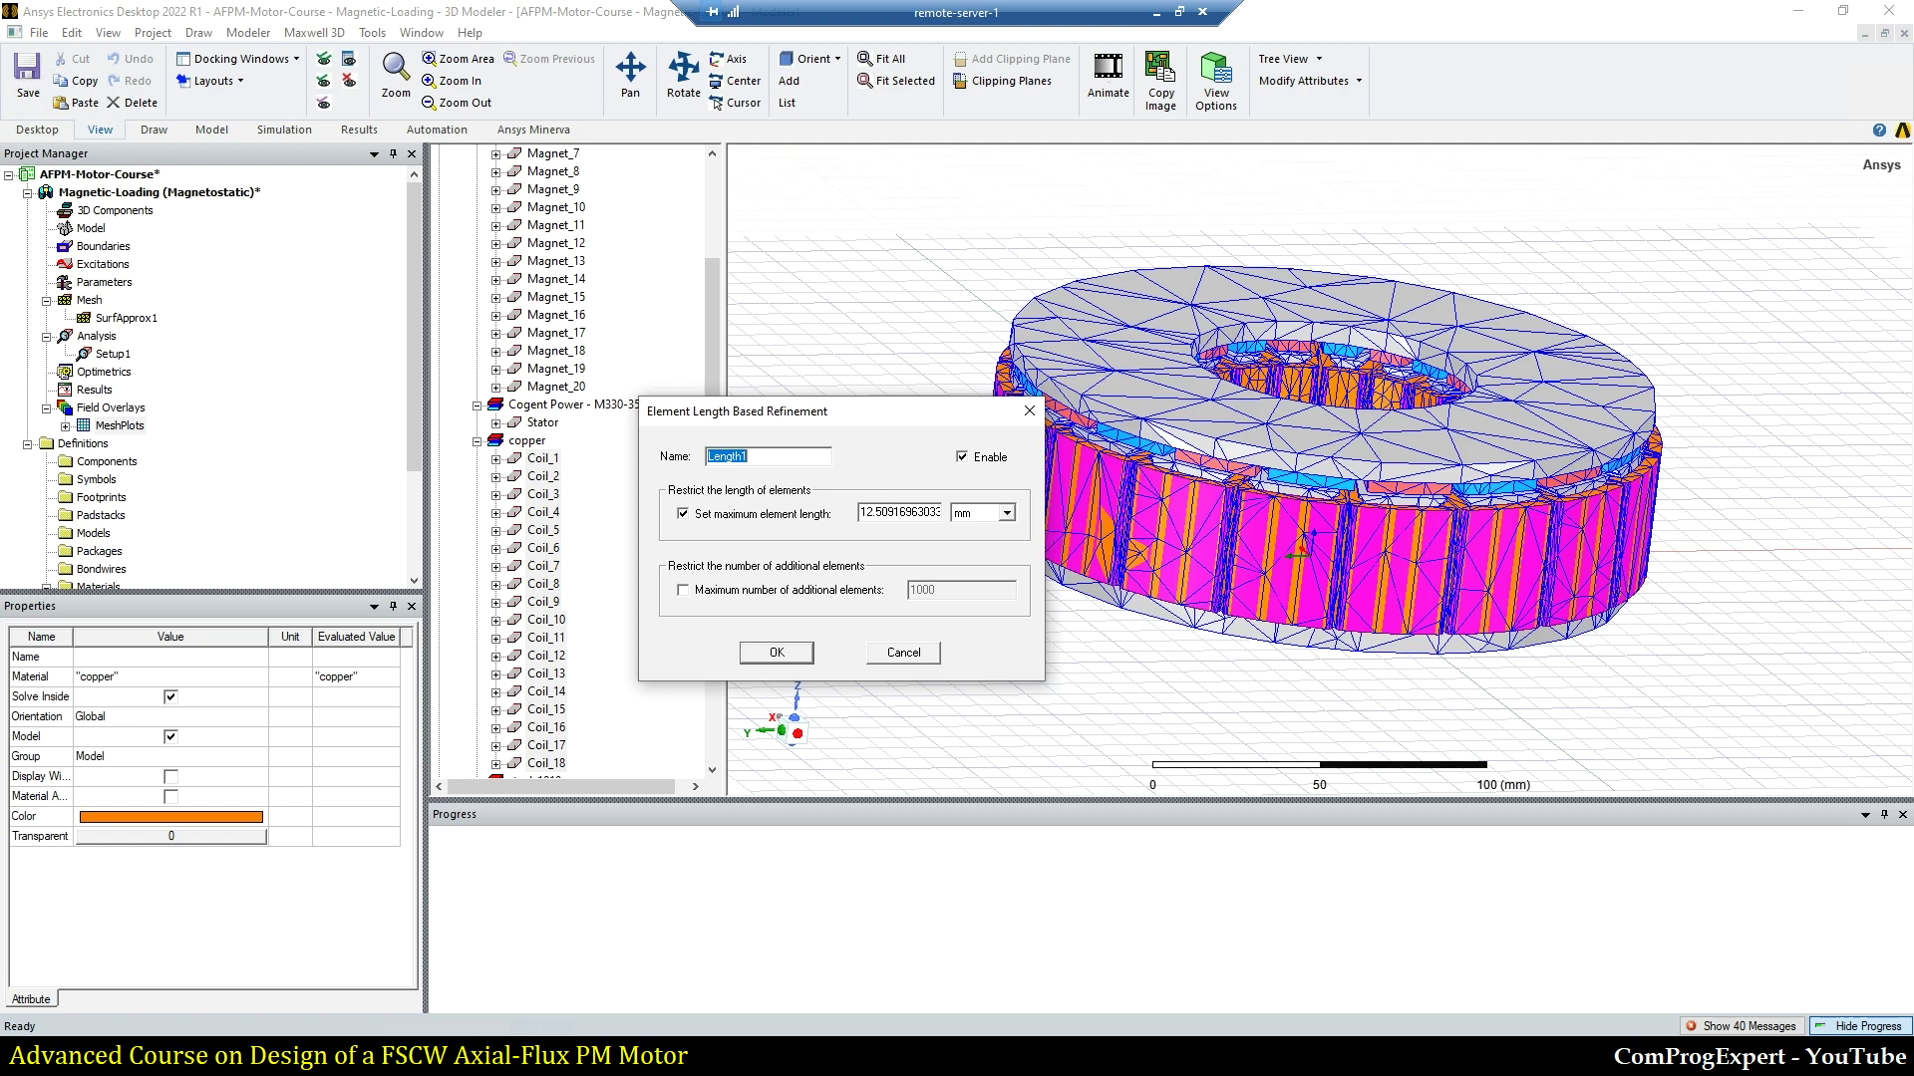
pyautogui.moveTo(859, 513); pyautogui.dragTo(941, 512)
pyautogui.write('$dc/3')
pyautogui.click(768, 660)
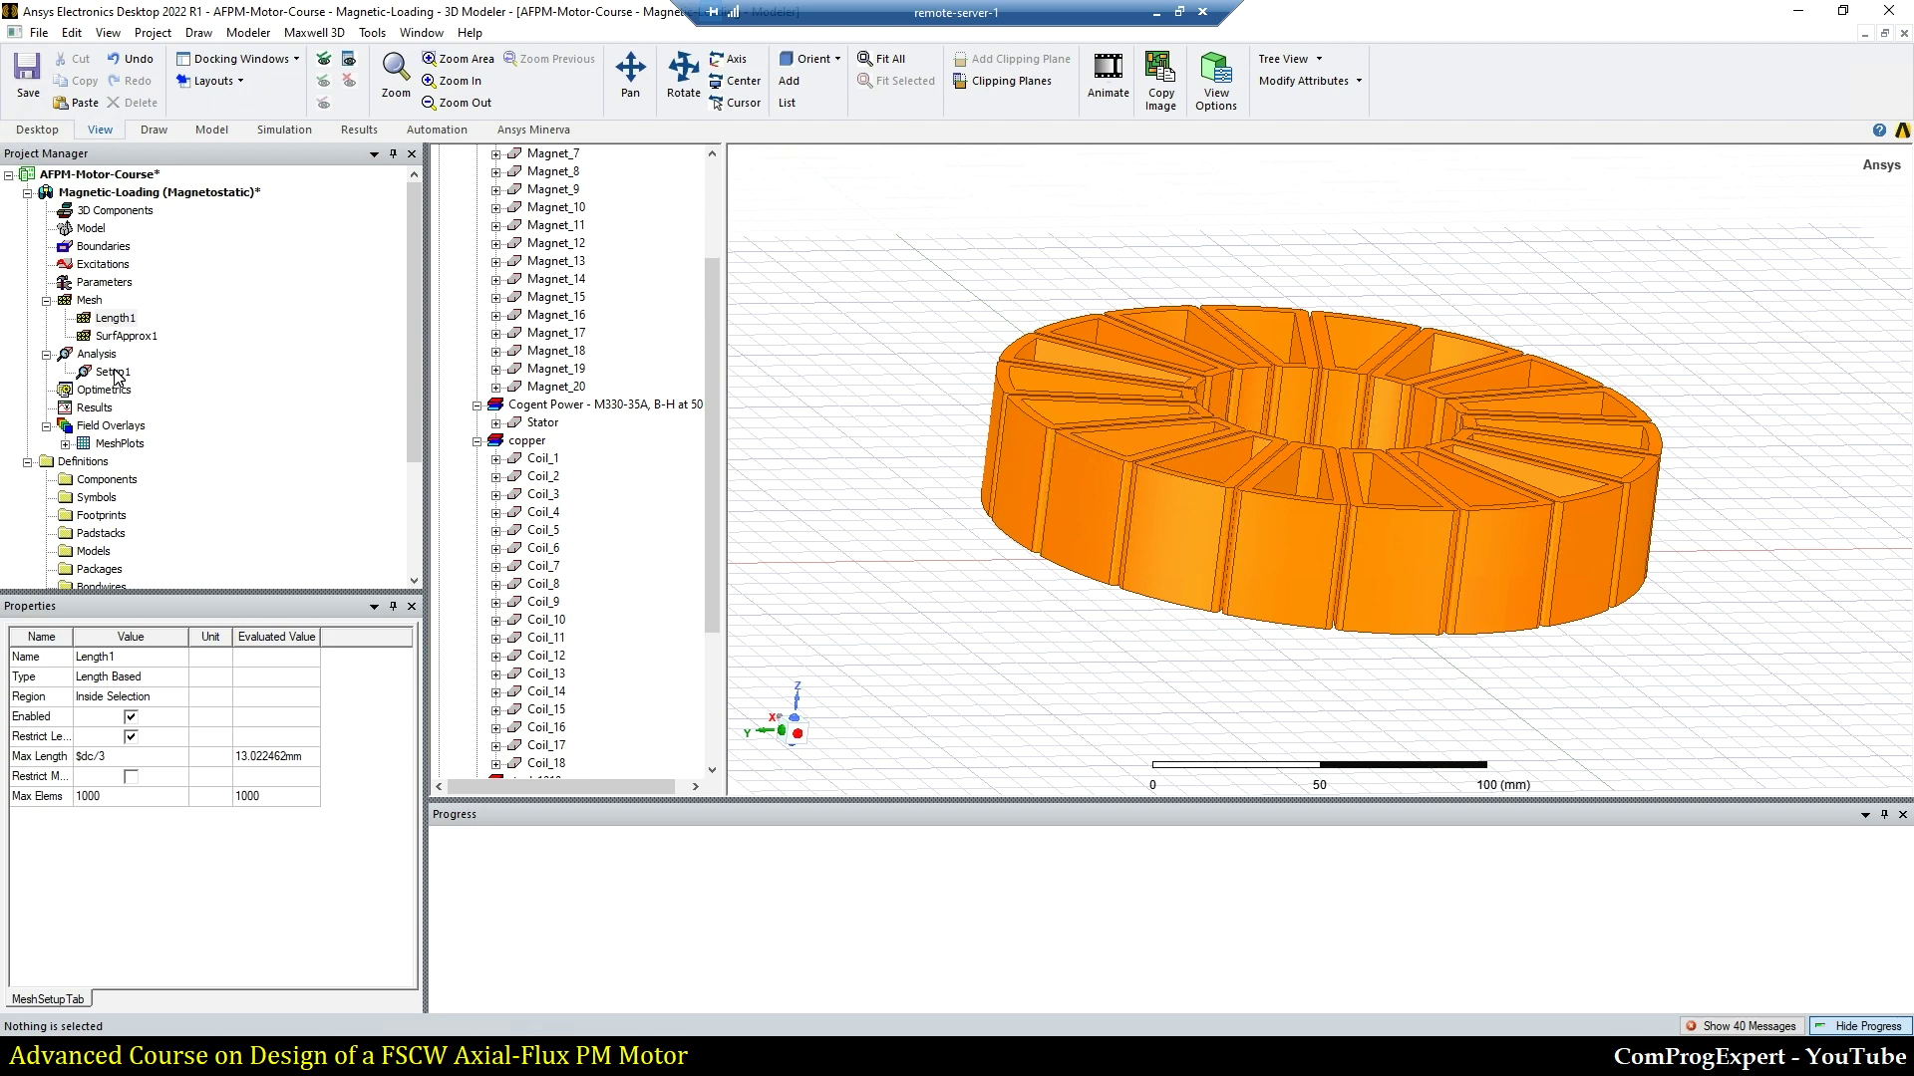
# Step: Generate the mesh for Setup1 and display the mesh plot to inspect the refined coils
pyautogui.rightClick(113, 376)
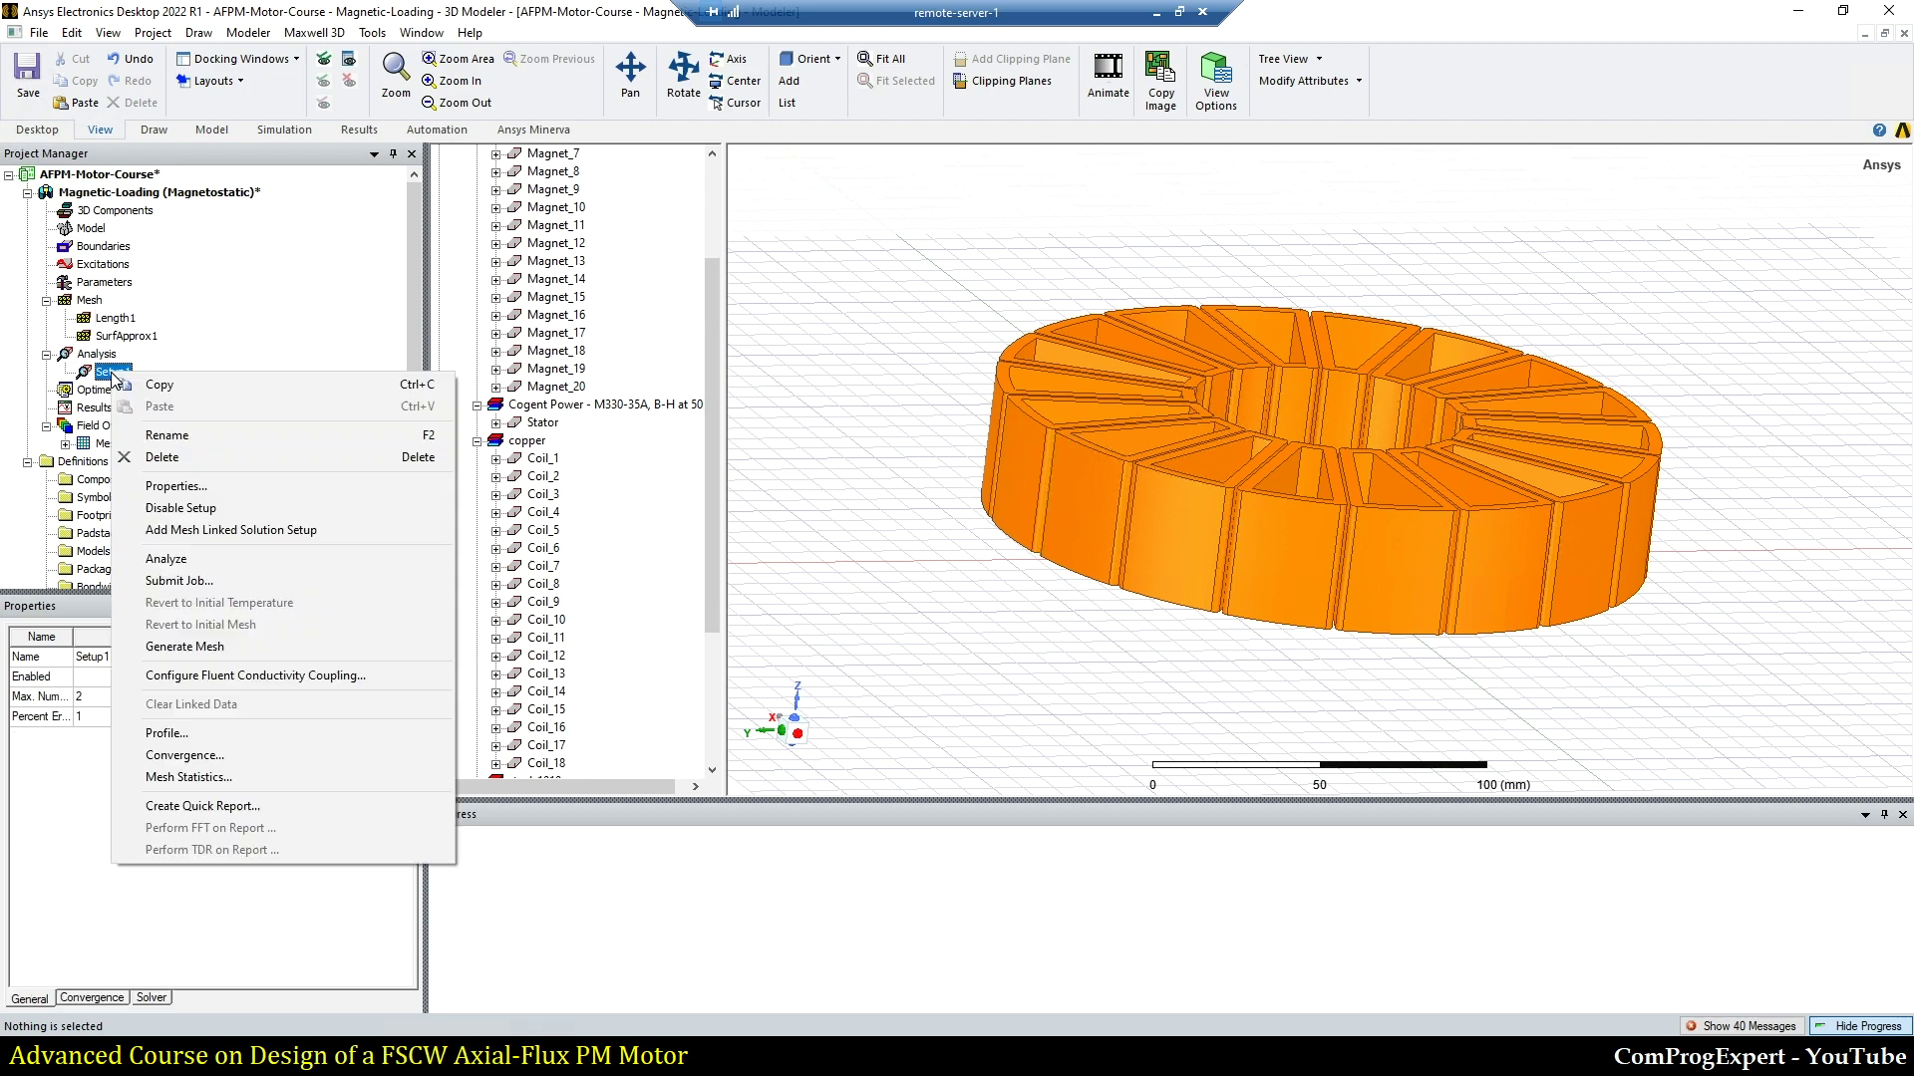
pyautogui.click(208, 656)
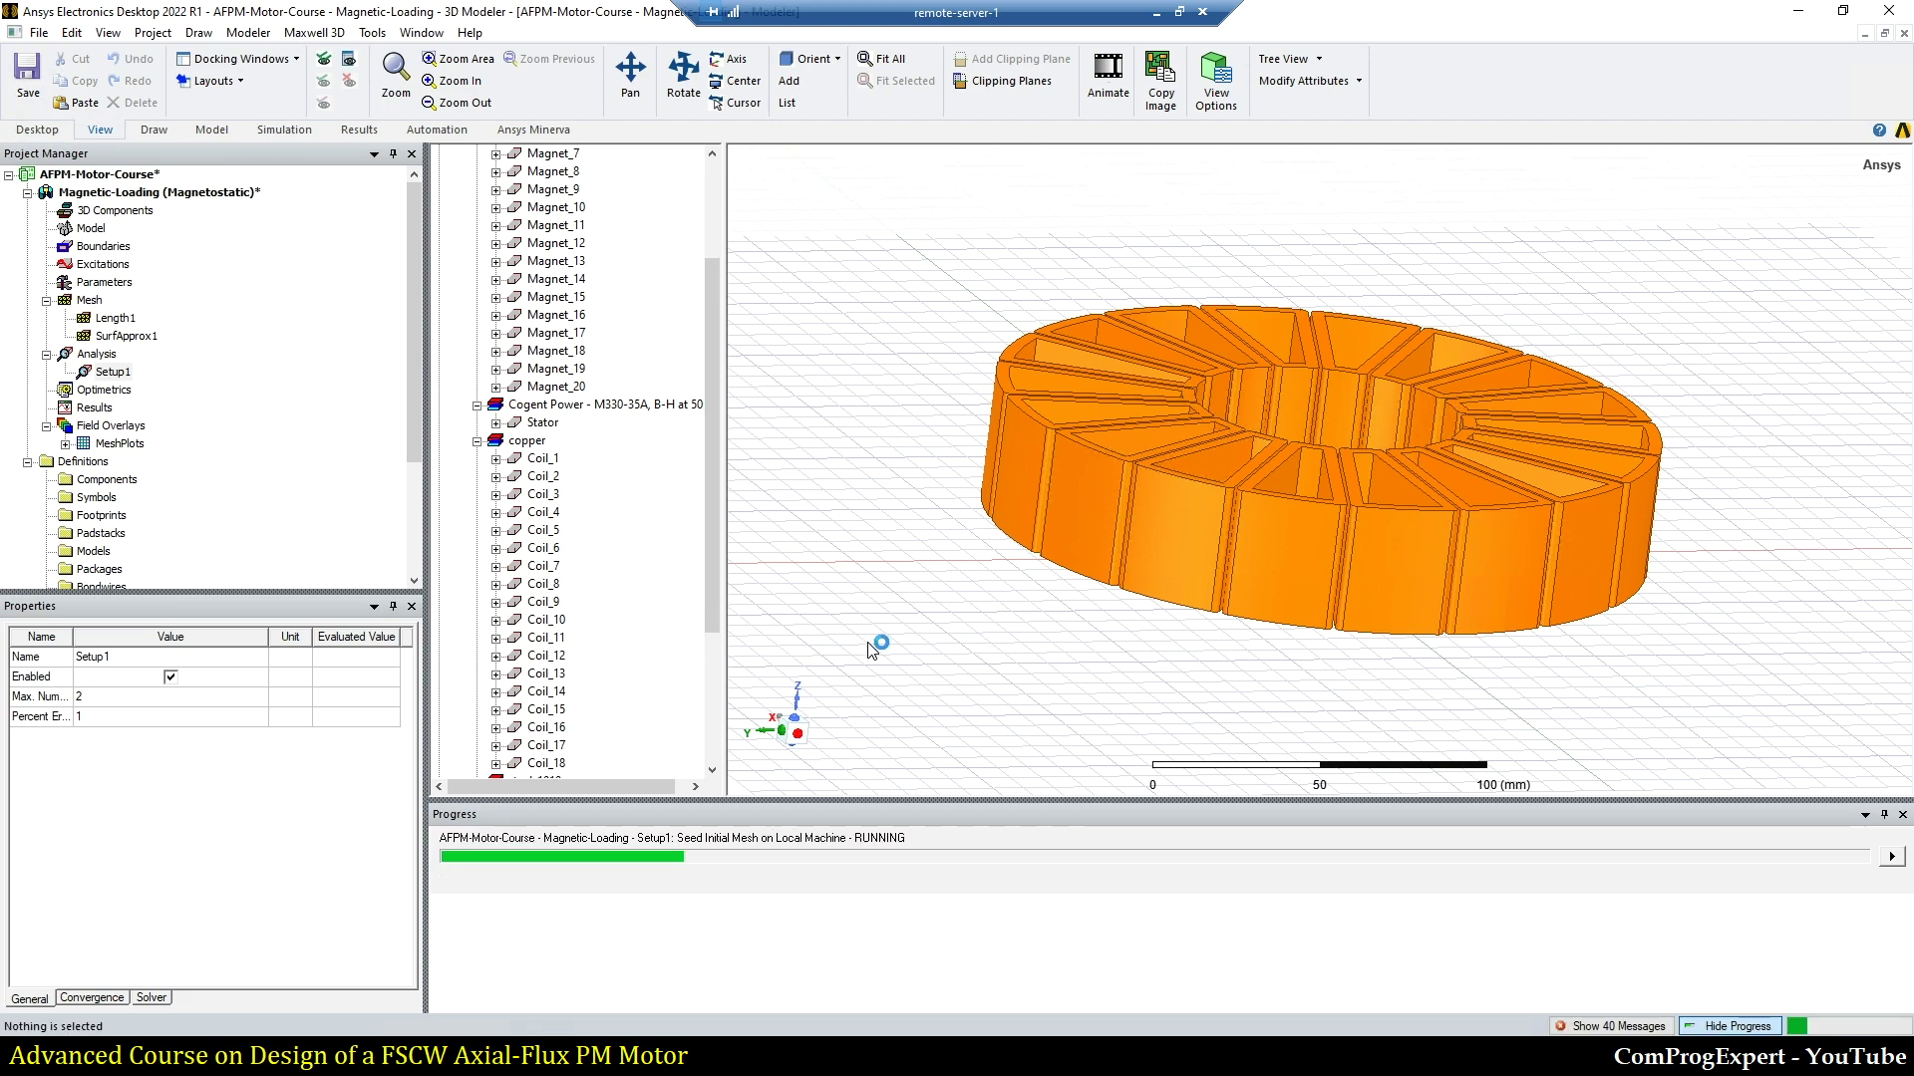
pyautogui.click(120, 444)
pyautogui.scroll(2, 1014, 504)
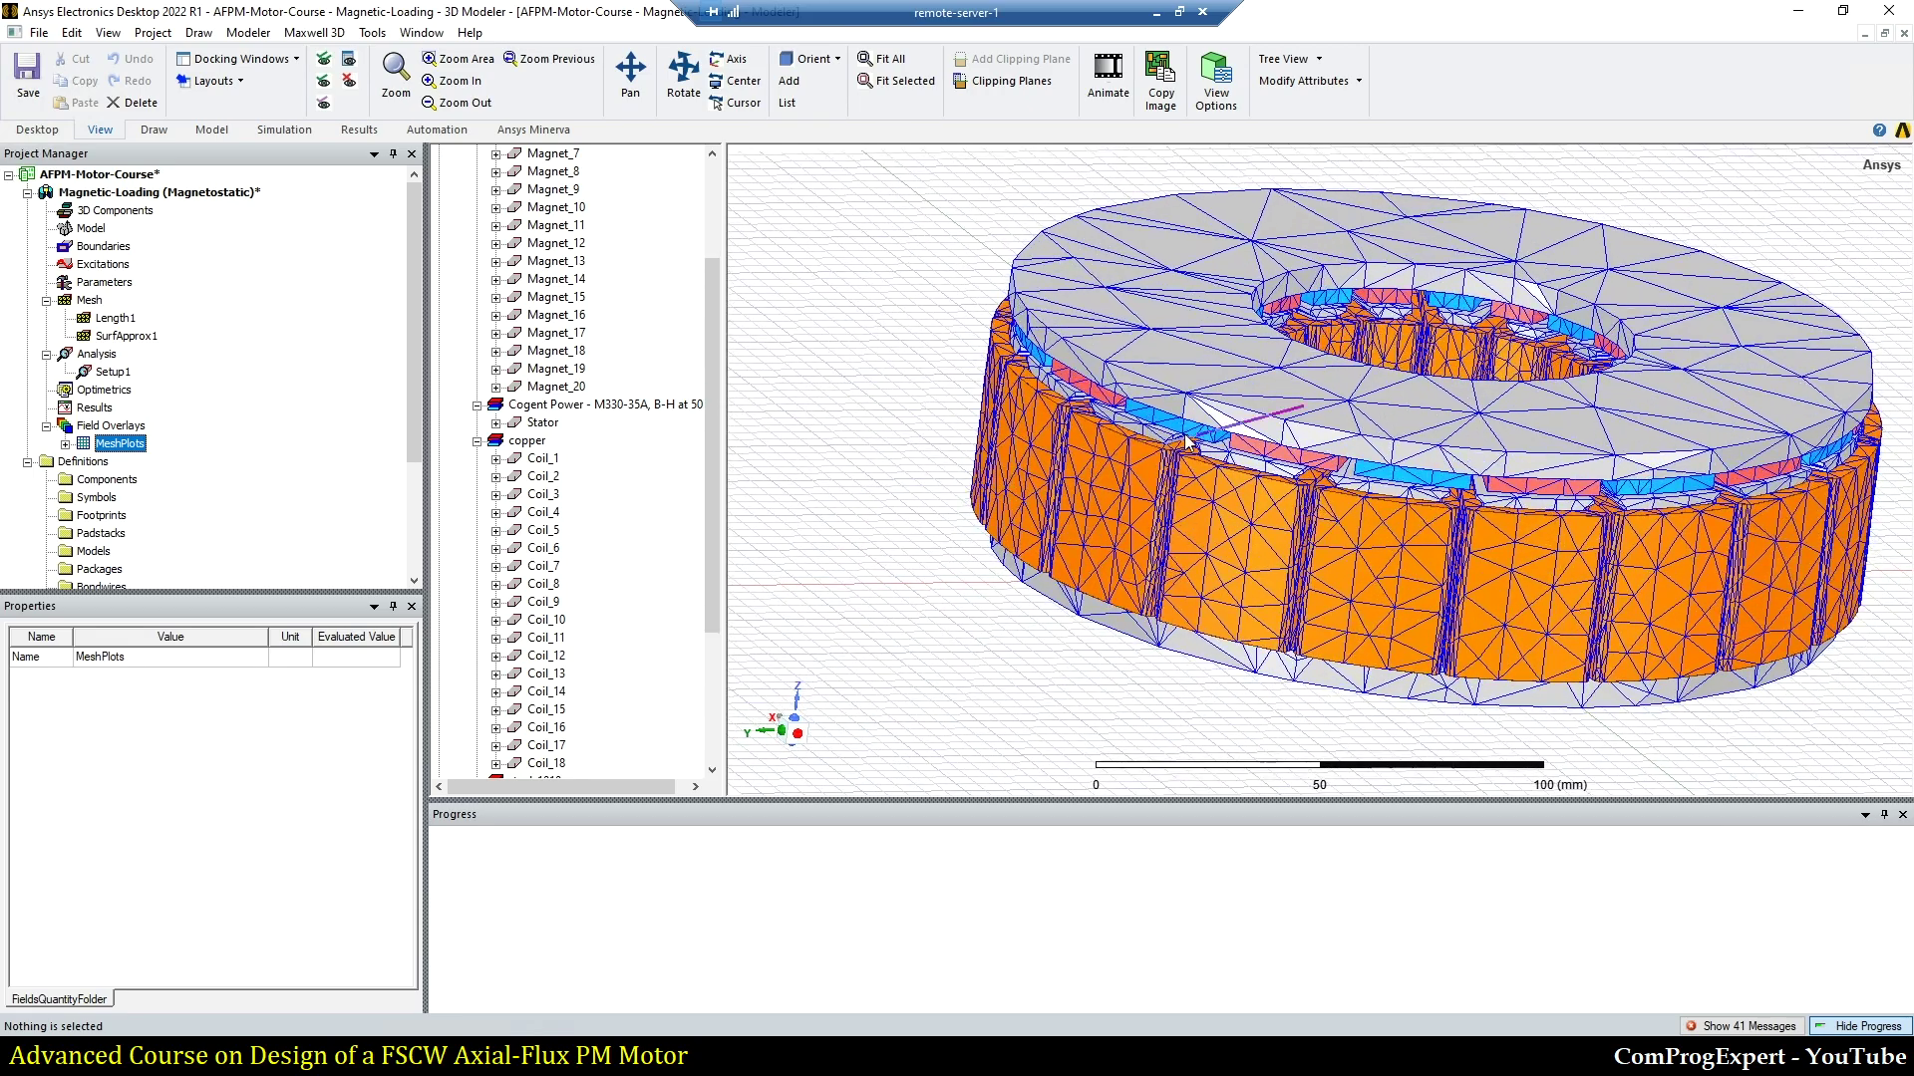
pyautogui.scroll(-3, 1189, 583)
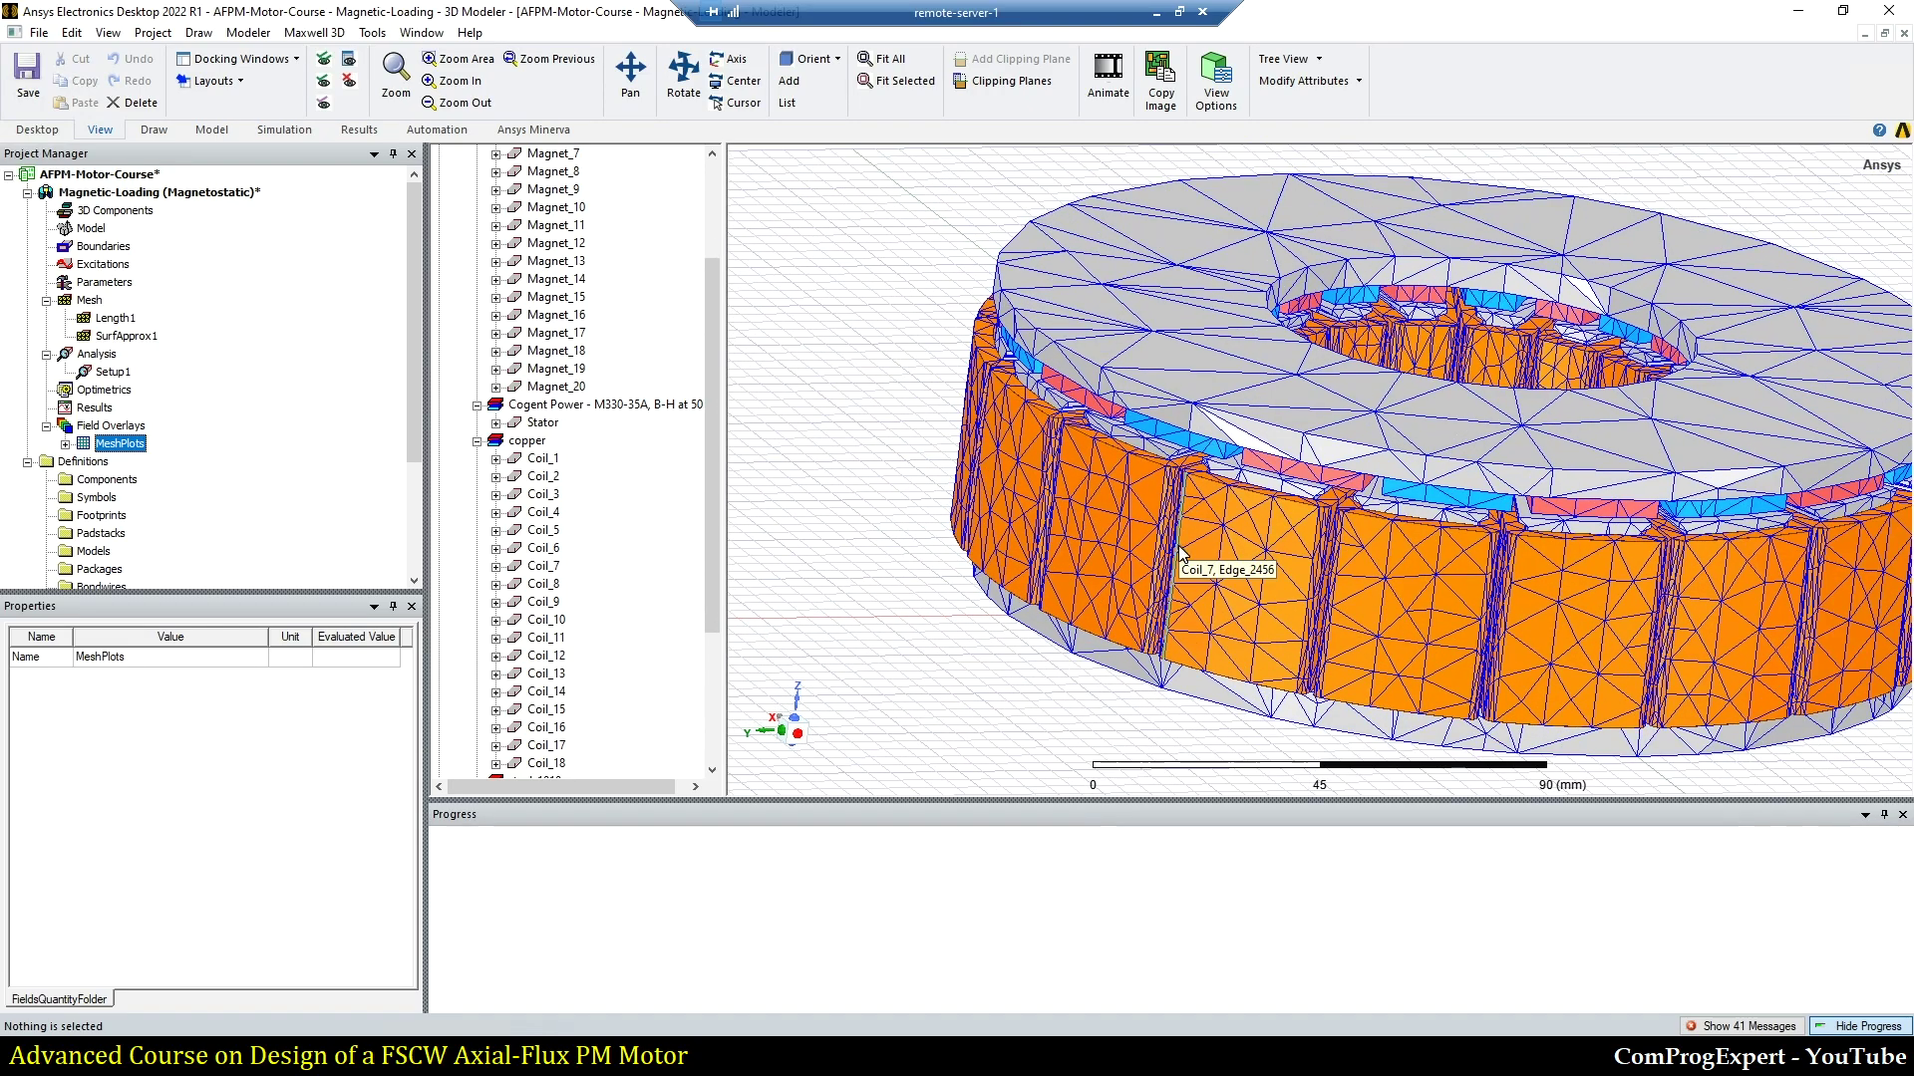
pyautogui.keyDown('alt'); pyautogui.moveTo(1199, 594); pyautogui.dragTo(1133, 670); pyautogui.keyUp('alt')
pyautogui.scroll(-2, 1162, 556)
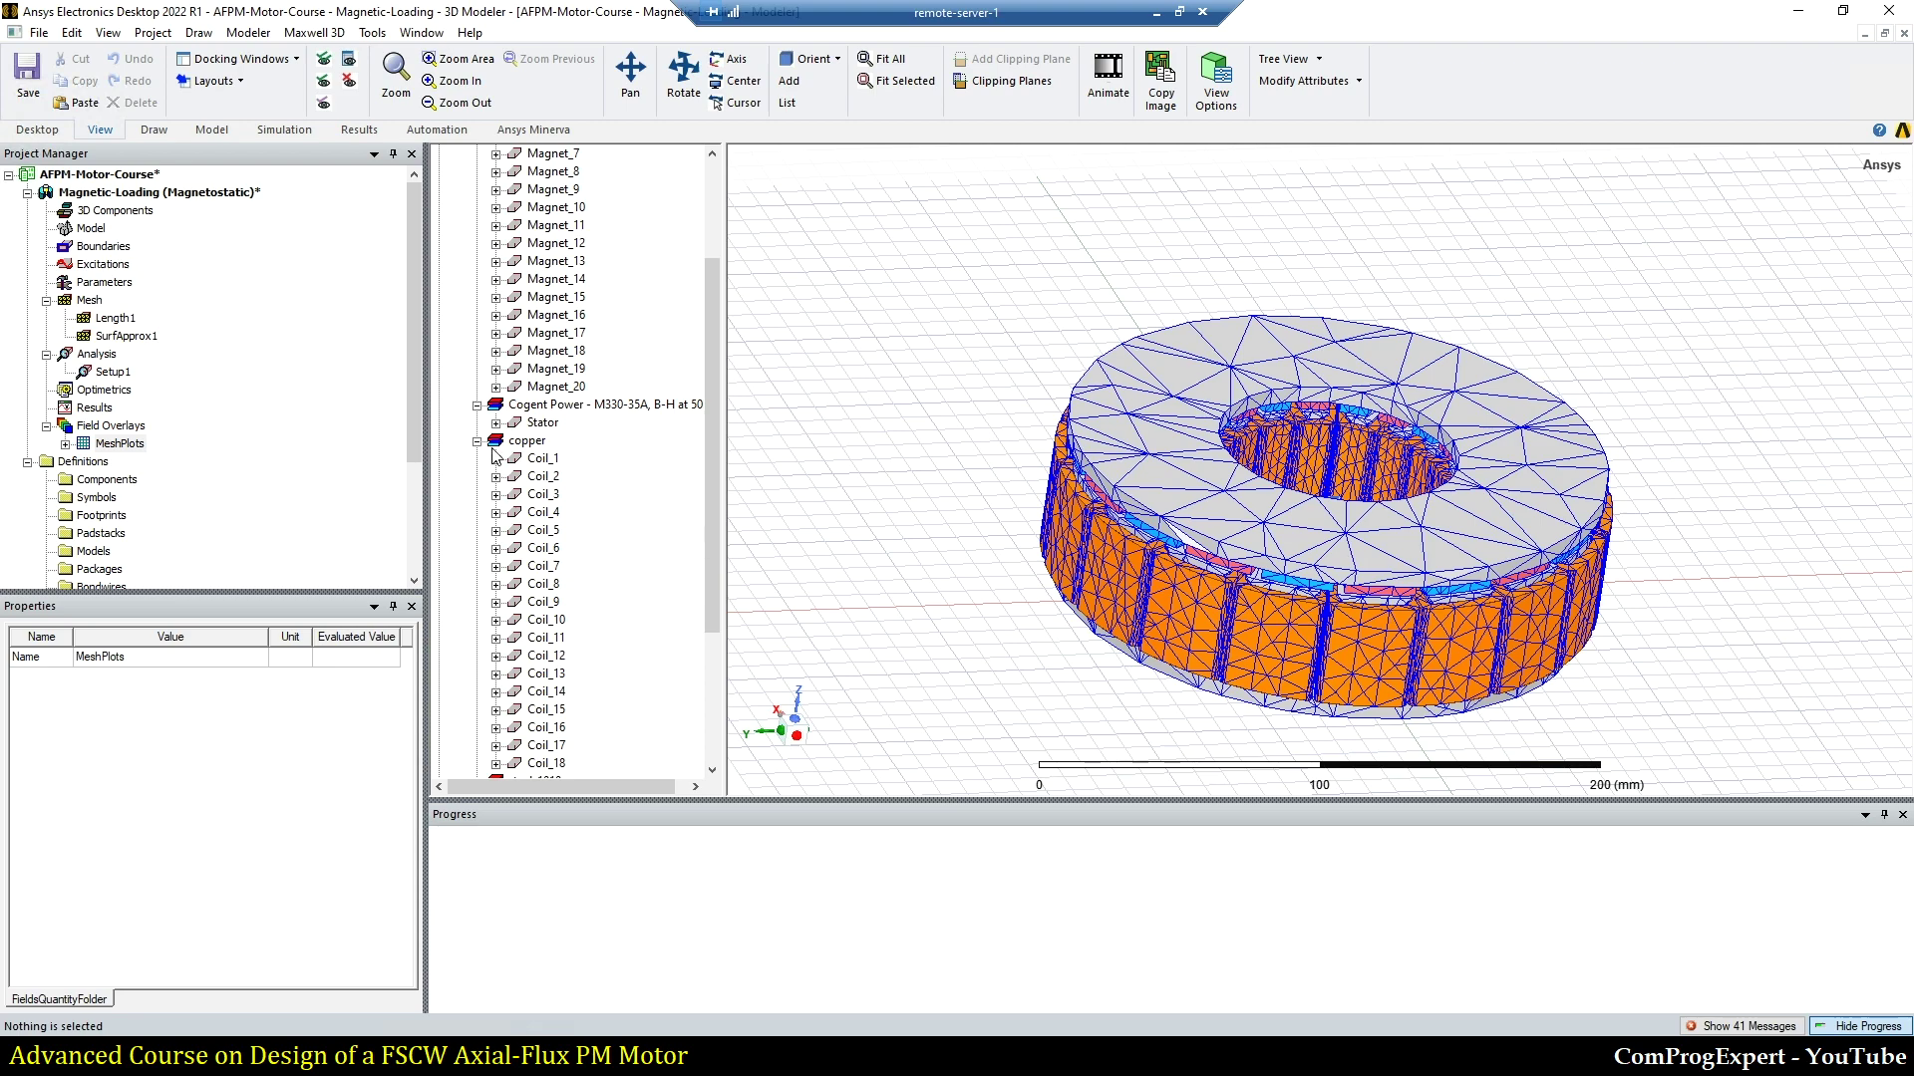
# Step: Set up a length-based mesh refinement inside the stator and rotor, with a maximum element length of $Lstk/5
pyautogui.click(543, 422)
pyautogui.scroll(-3, 586, 503)
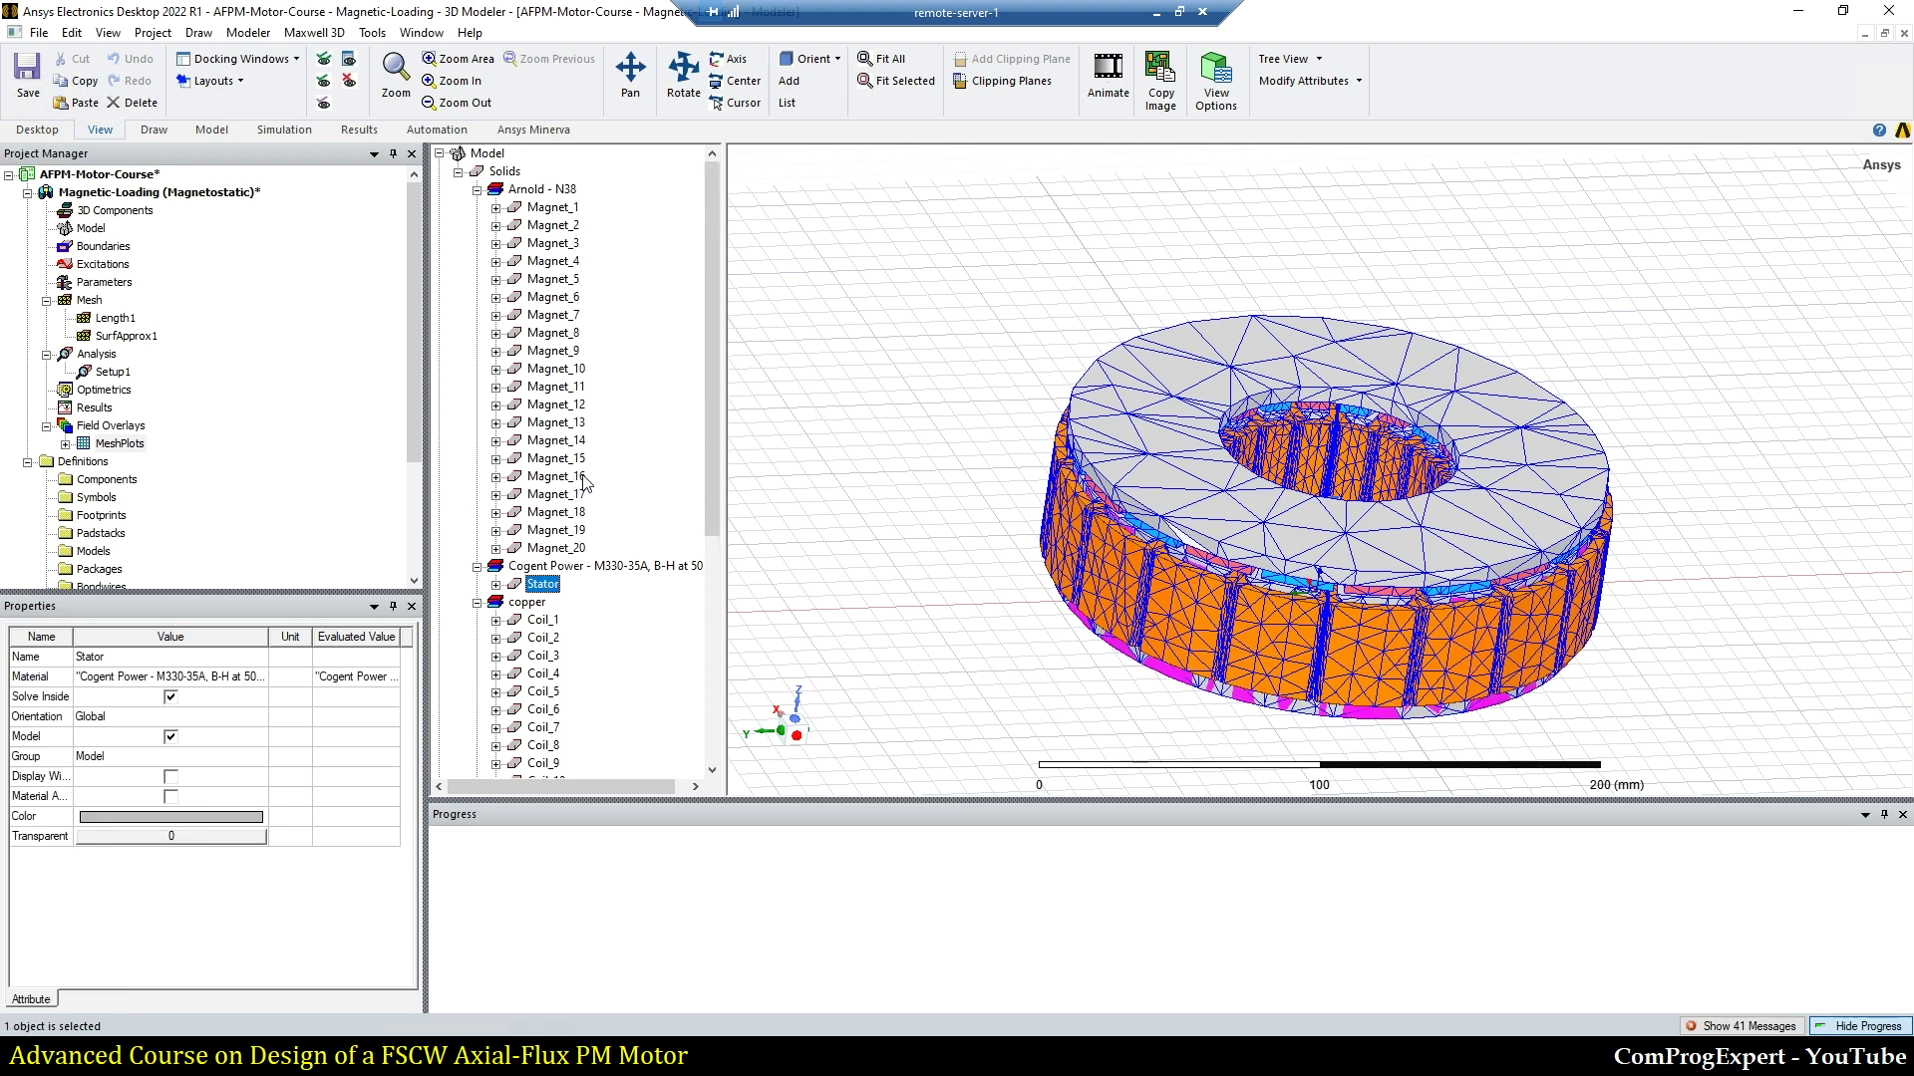
pyautogui.scroll(-1, 635, 523)
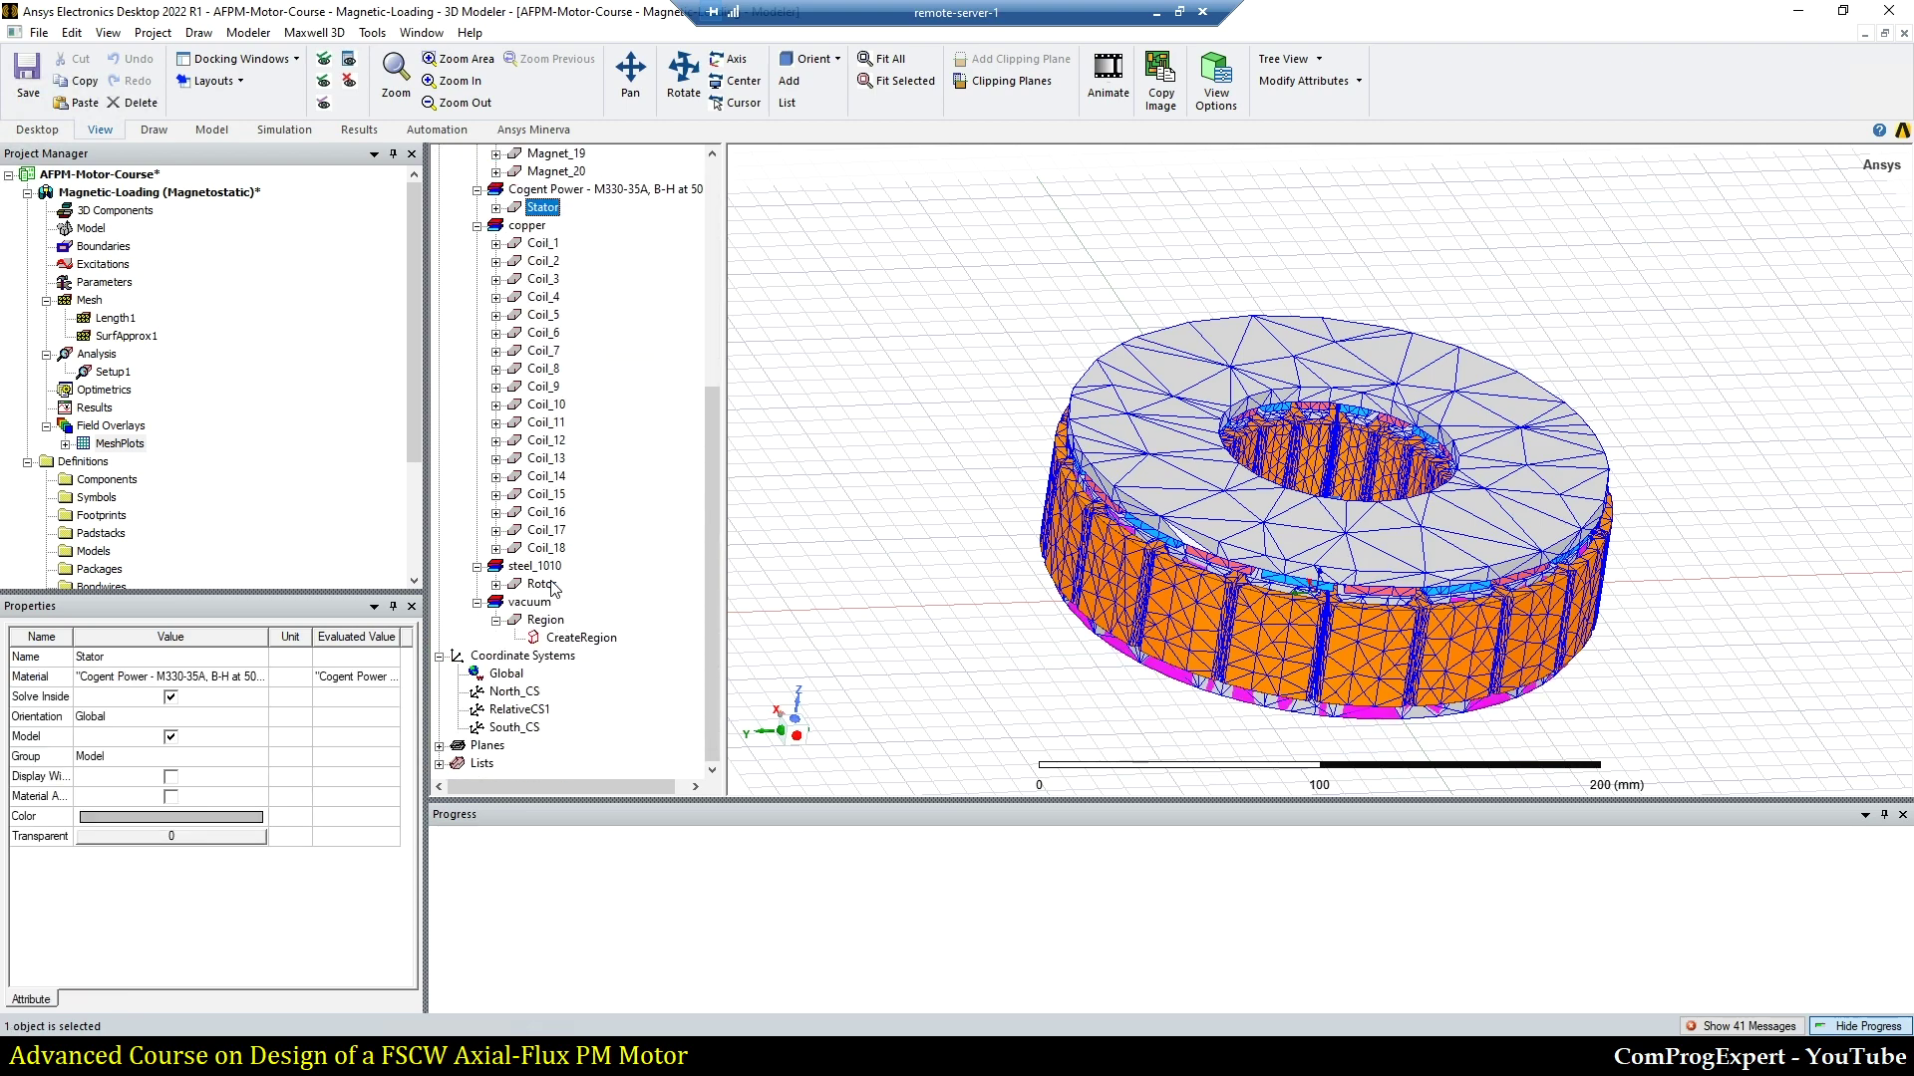
pyautogui.keyDown('ctrl'); pyautogui.click(541, 584); pyautogui.keyUp('ctrl')
pyautogui.rightClick(886, 411)
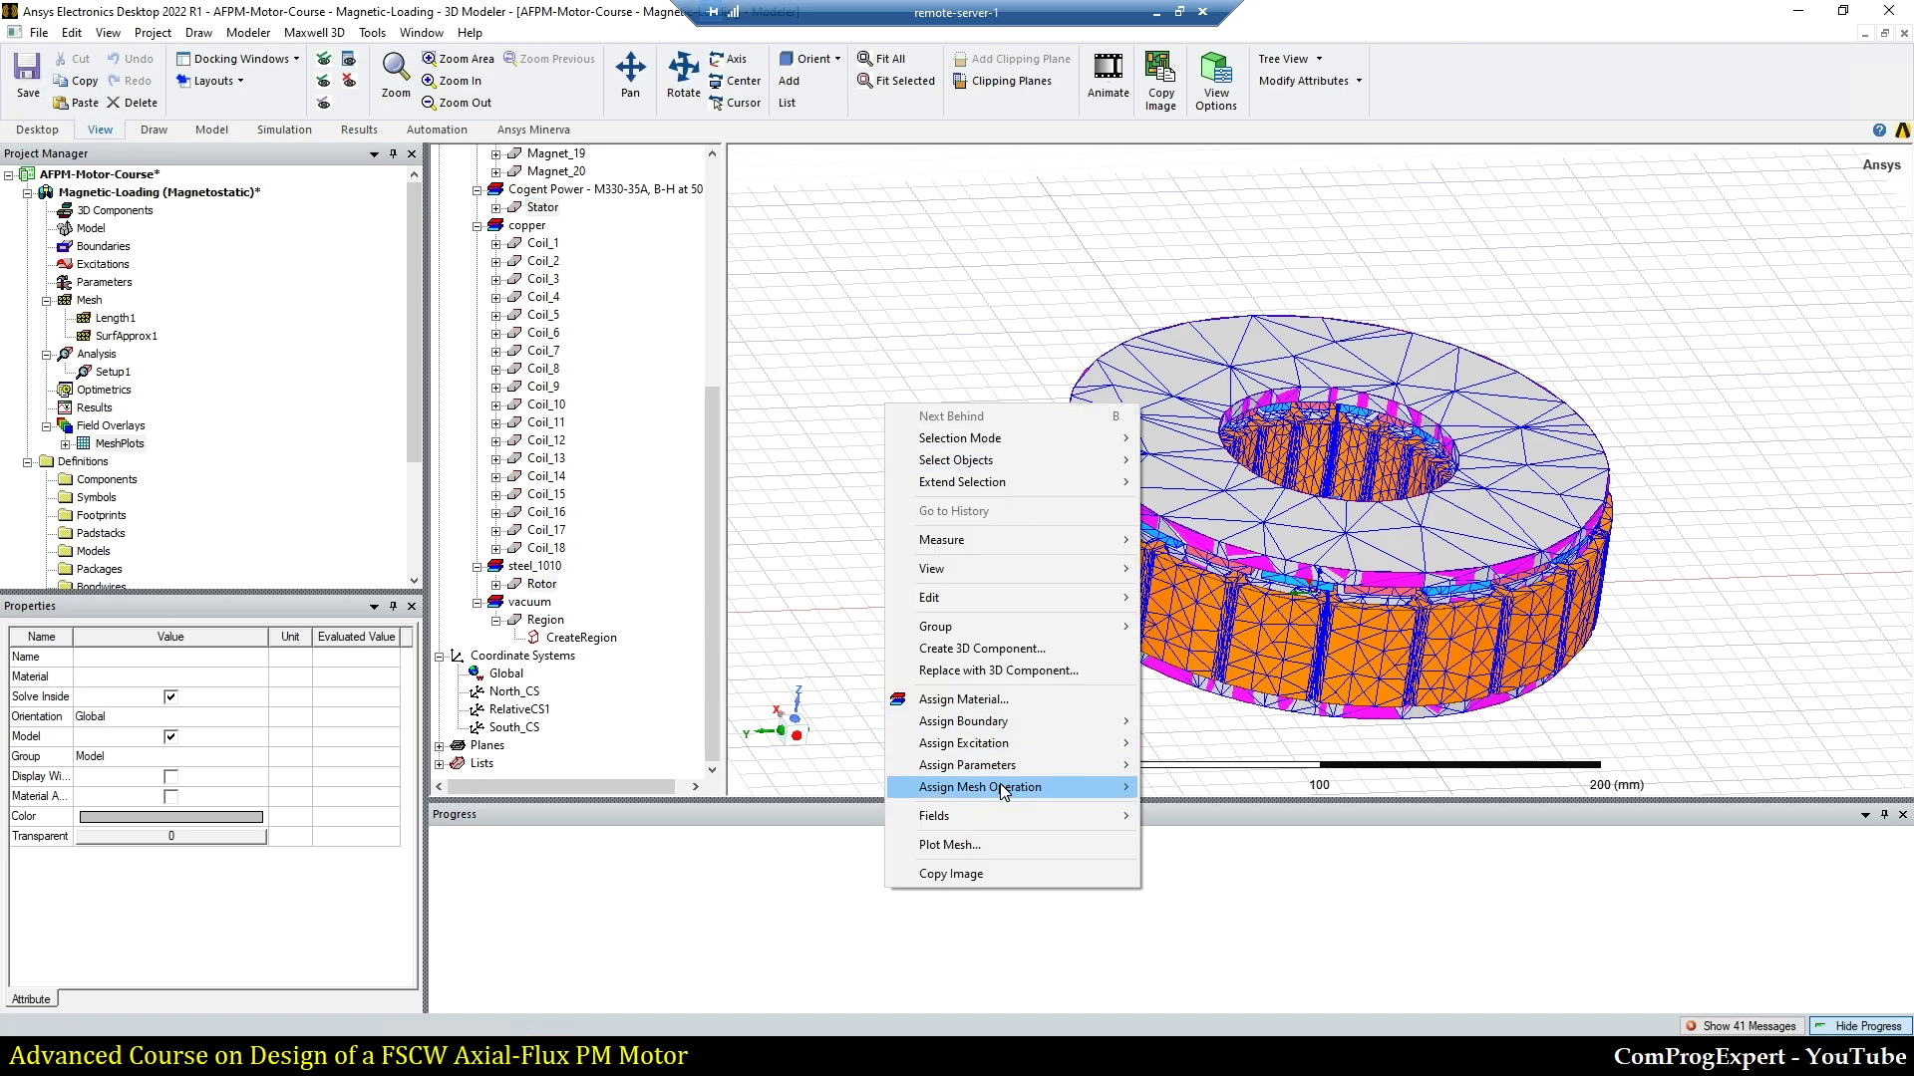
pyautogui.moveTo(1001, 787)
pyautogui.moveTo(1265, 811)
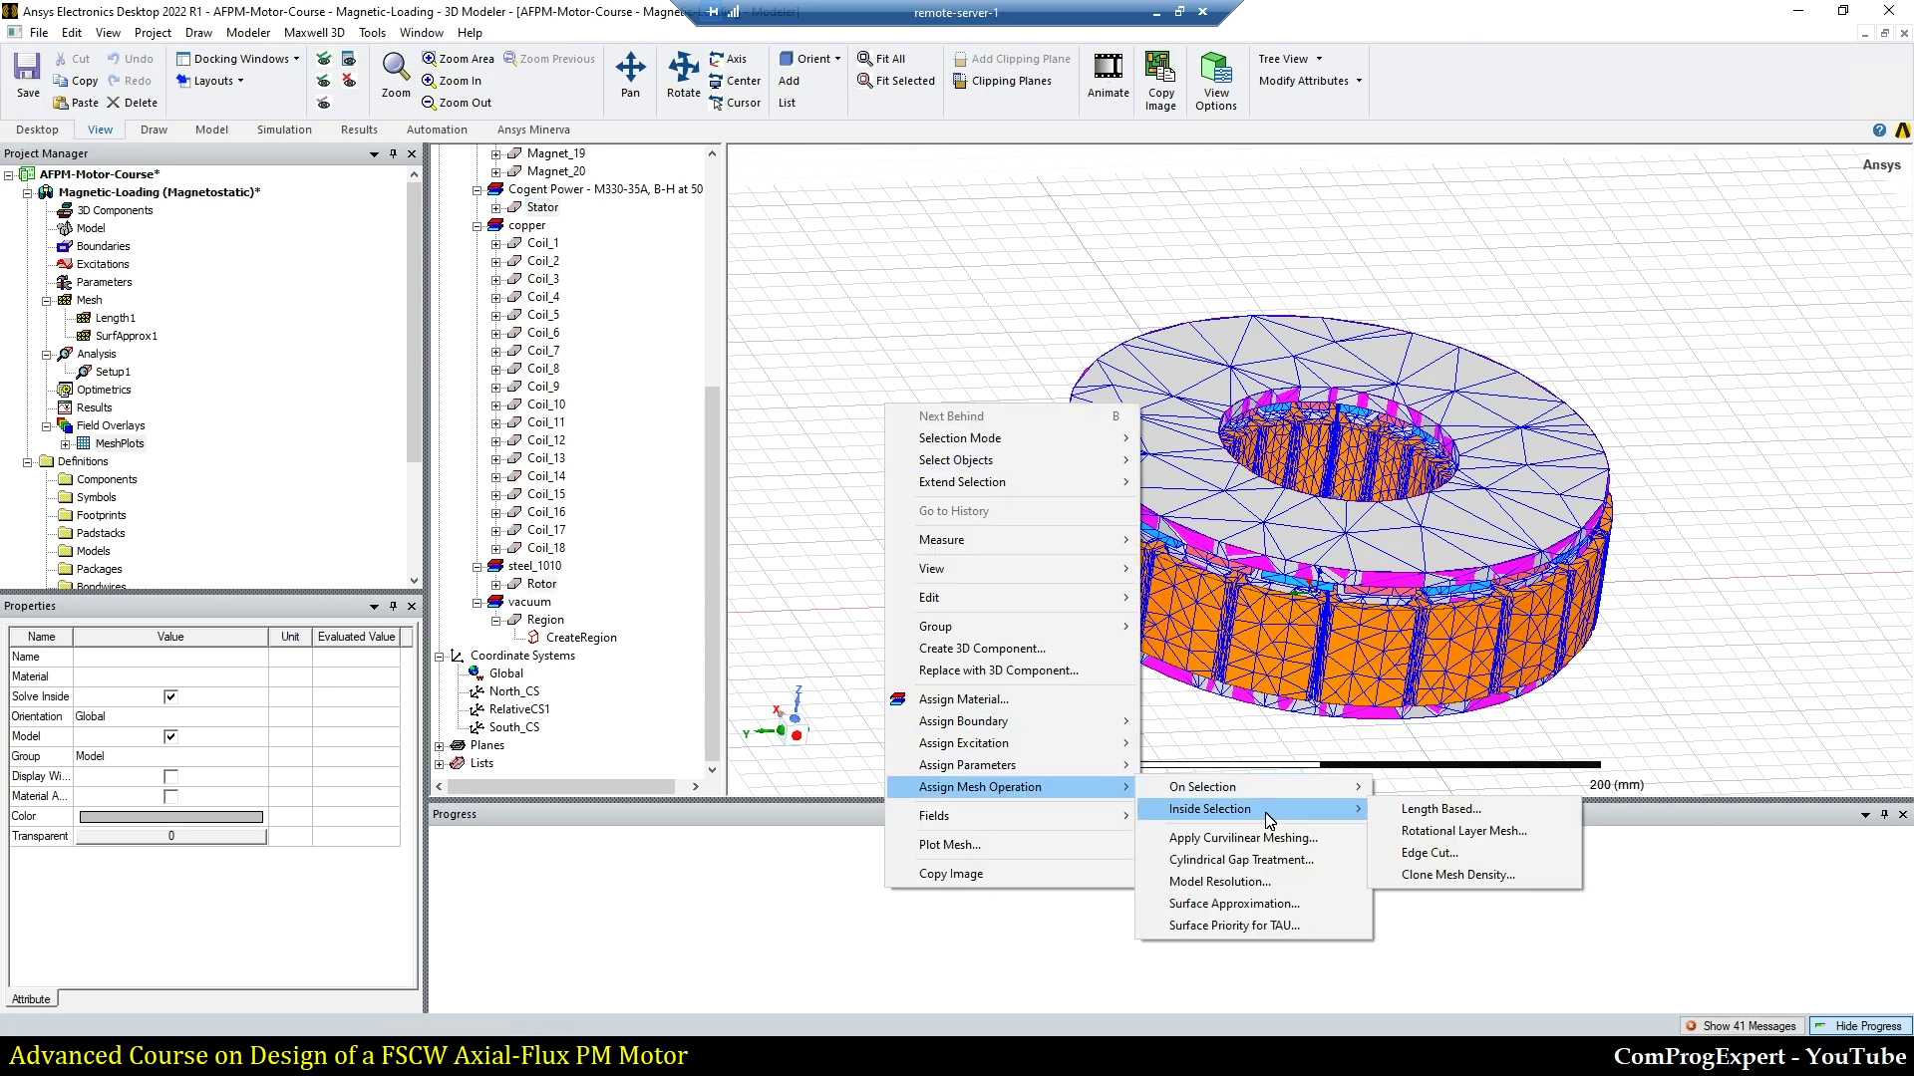
pyautogui.click(1401, 813)
pyautogui.doubleClick(982, 488)
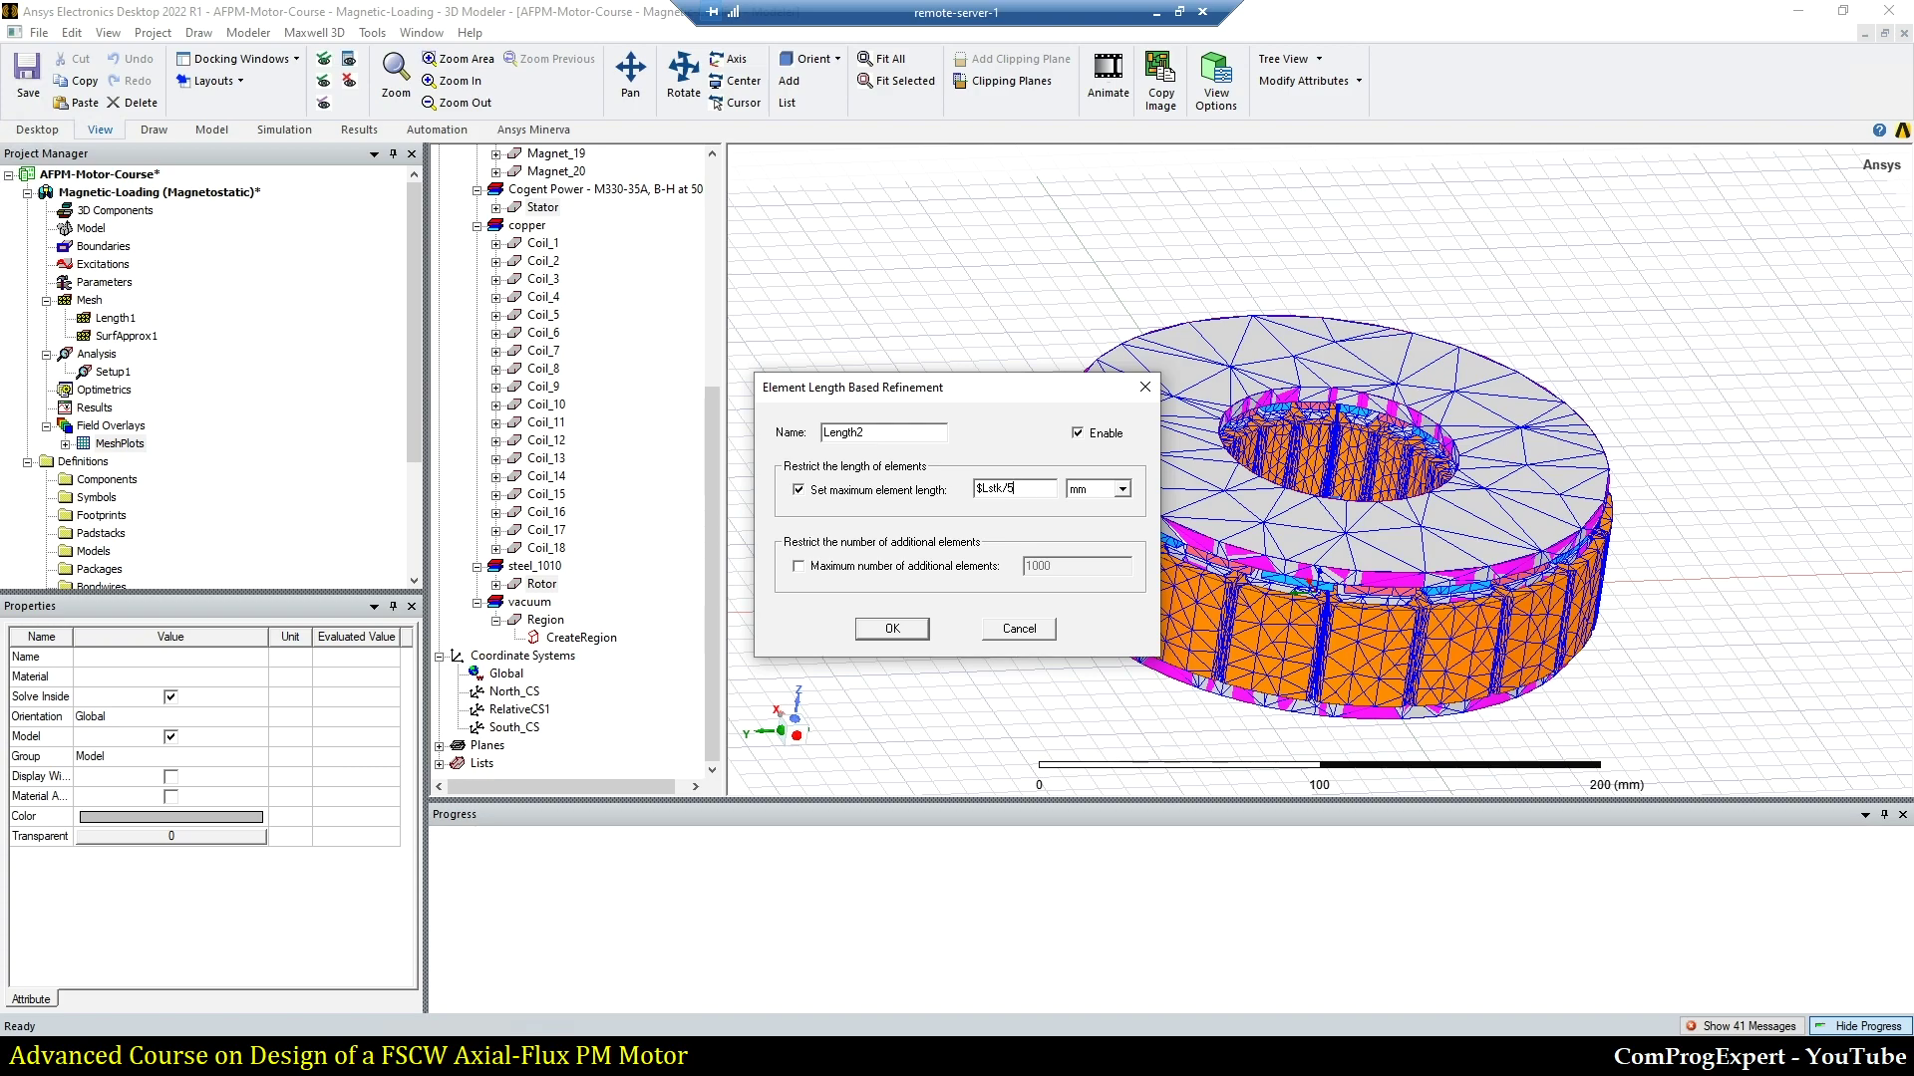
# Step: Look up the definition of Lstk on the PowerPoint slide about the stator core dimensions, and return to Ansys Electronics Desktop
pyautogui.click(1157, 12)
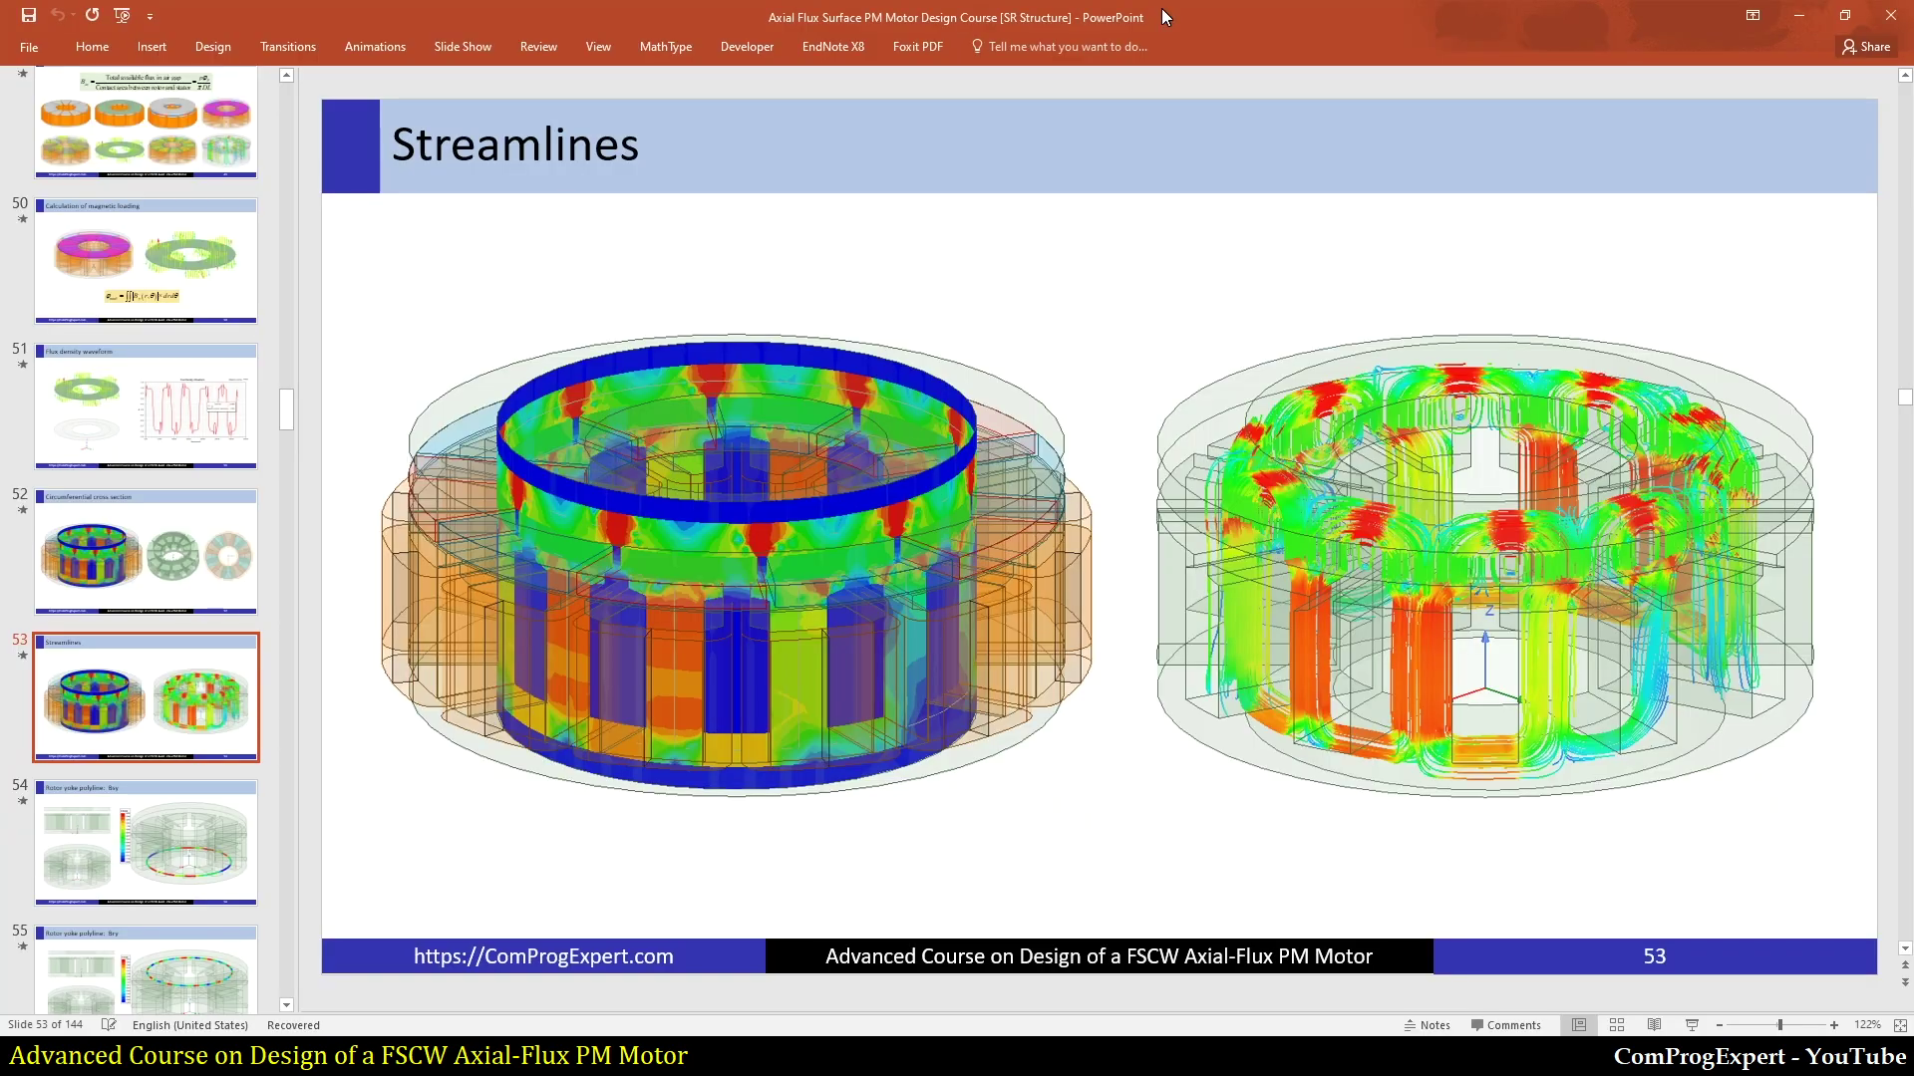
pyautogui.moveTo(290, 411); pyautogui.dragTo(331, 111)
pyautogui.click(153, 472)
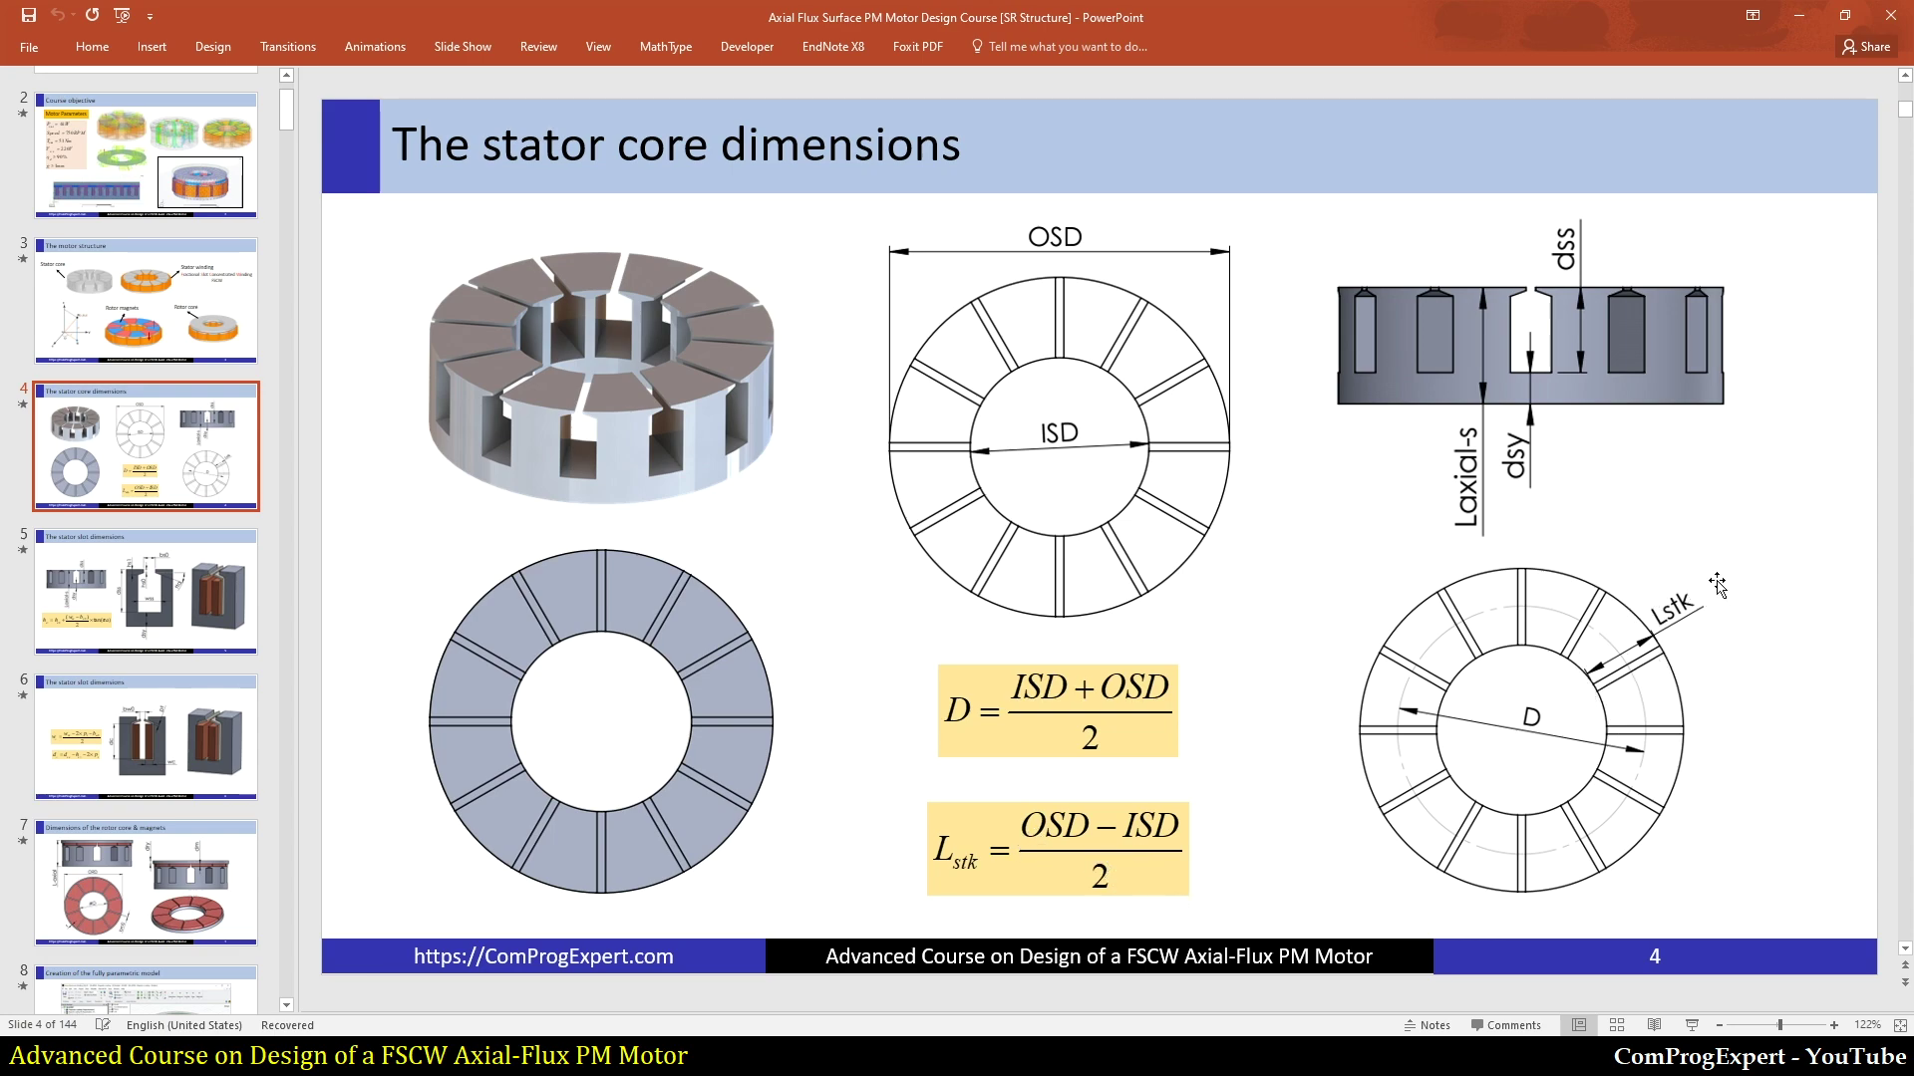
pyautogui.hotkey('alt', 'Tab')
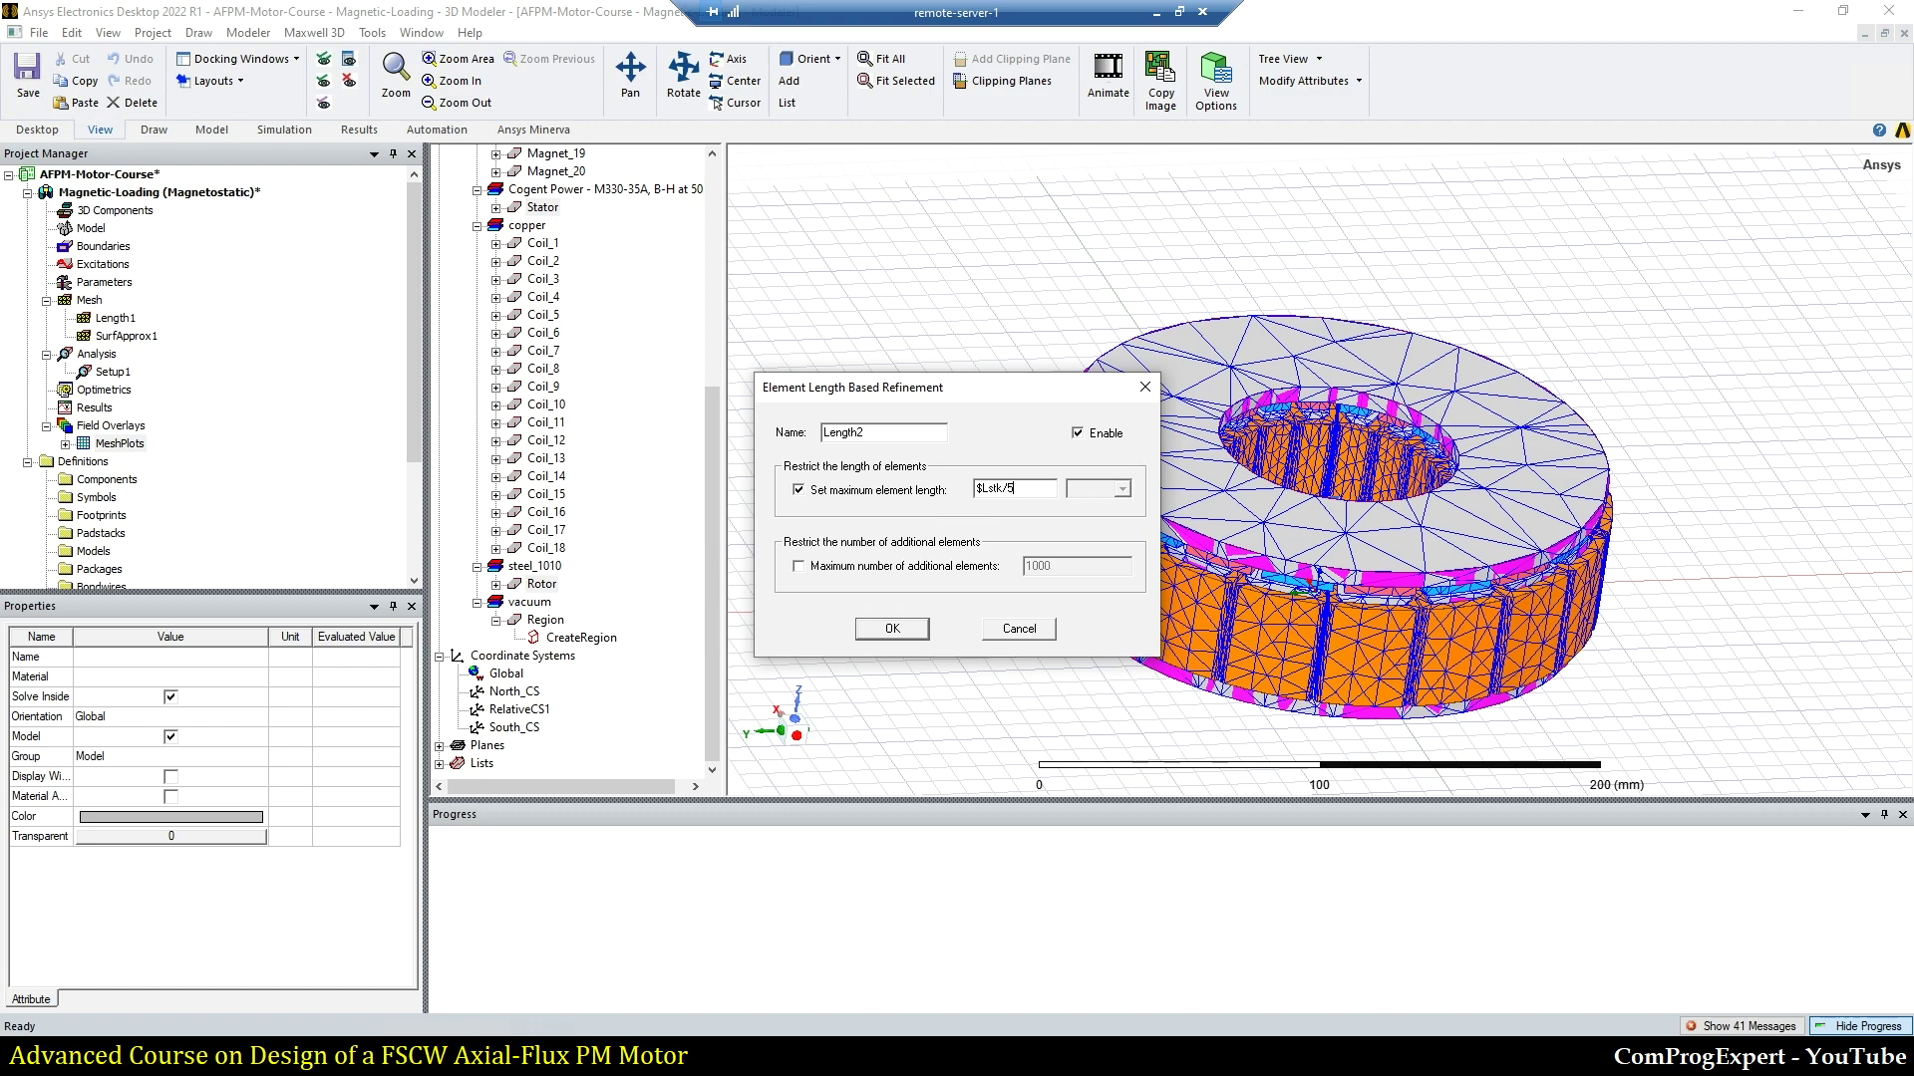
# Step: Accept the stator and rotor refinement, defining the new length variable $Lstk as ($OSD - $ISD)/2 in mm
pyautogui.click(891, 629)
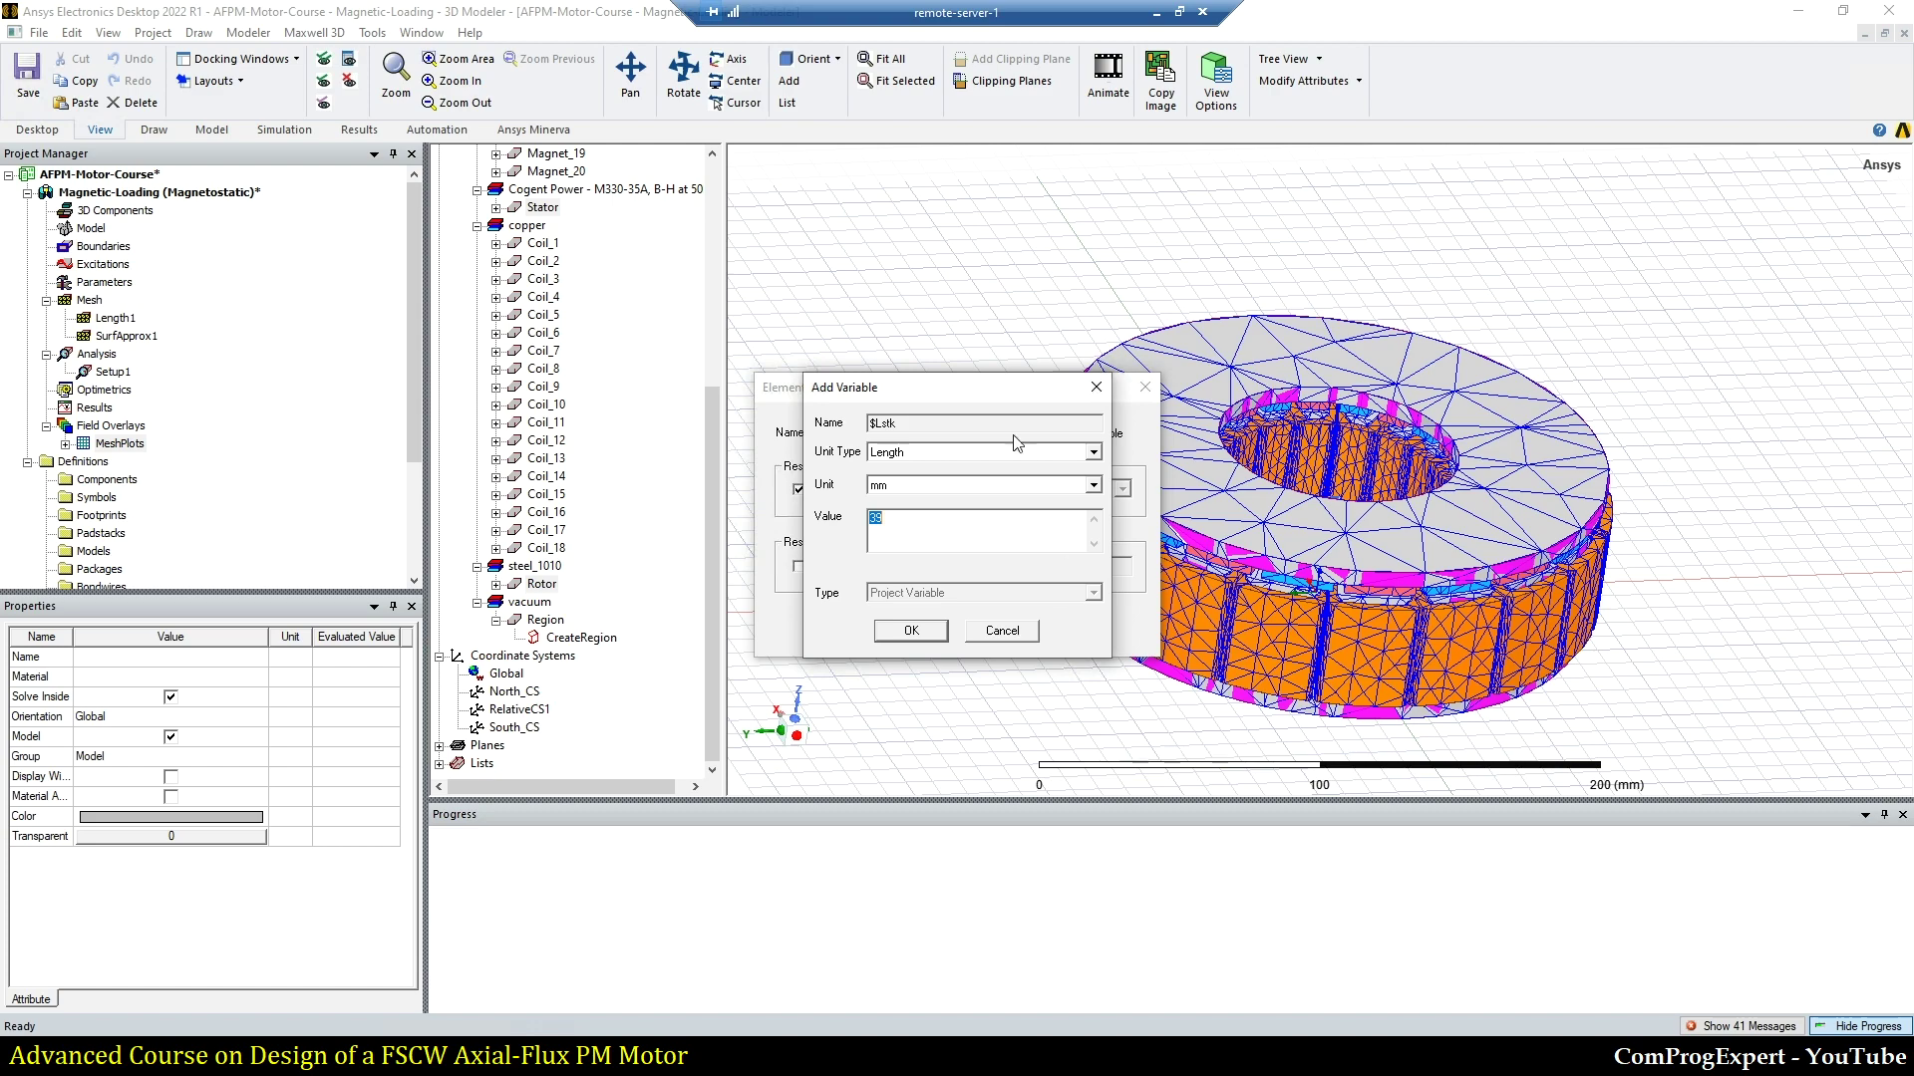
pyautogui.moveTo(994, 388); pyautogui.dragTo(1129, 479)
pyautogui.write('0')
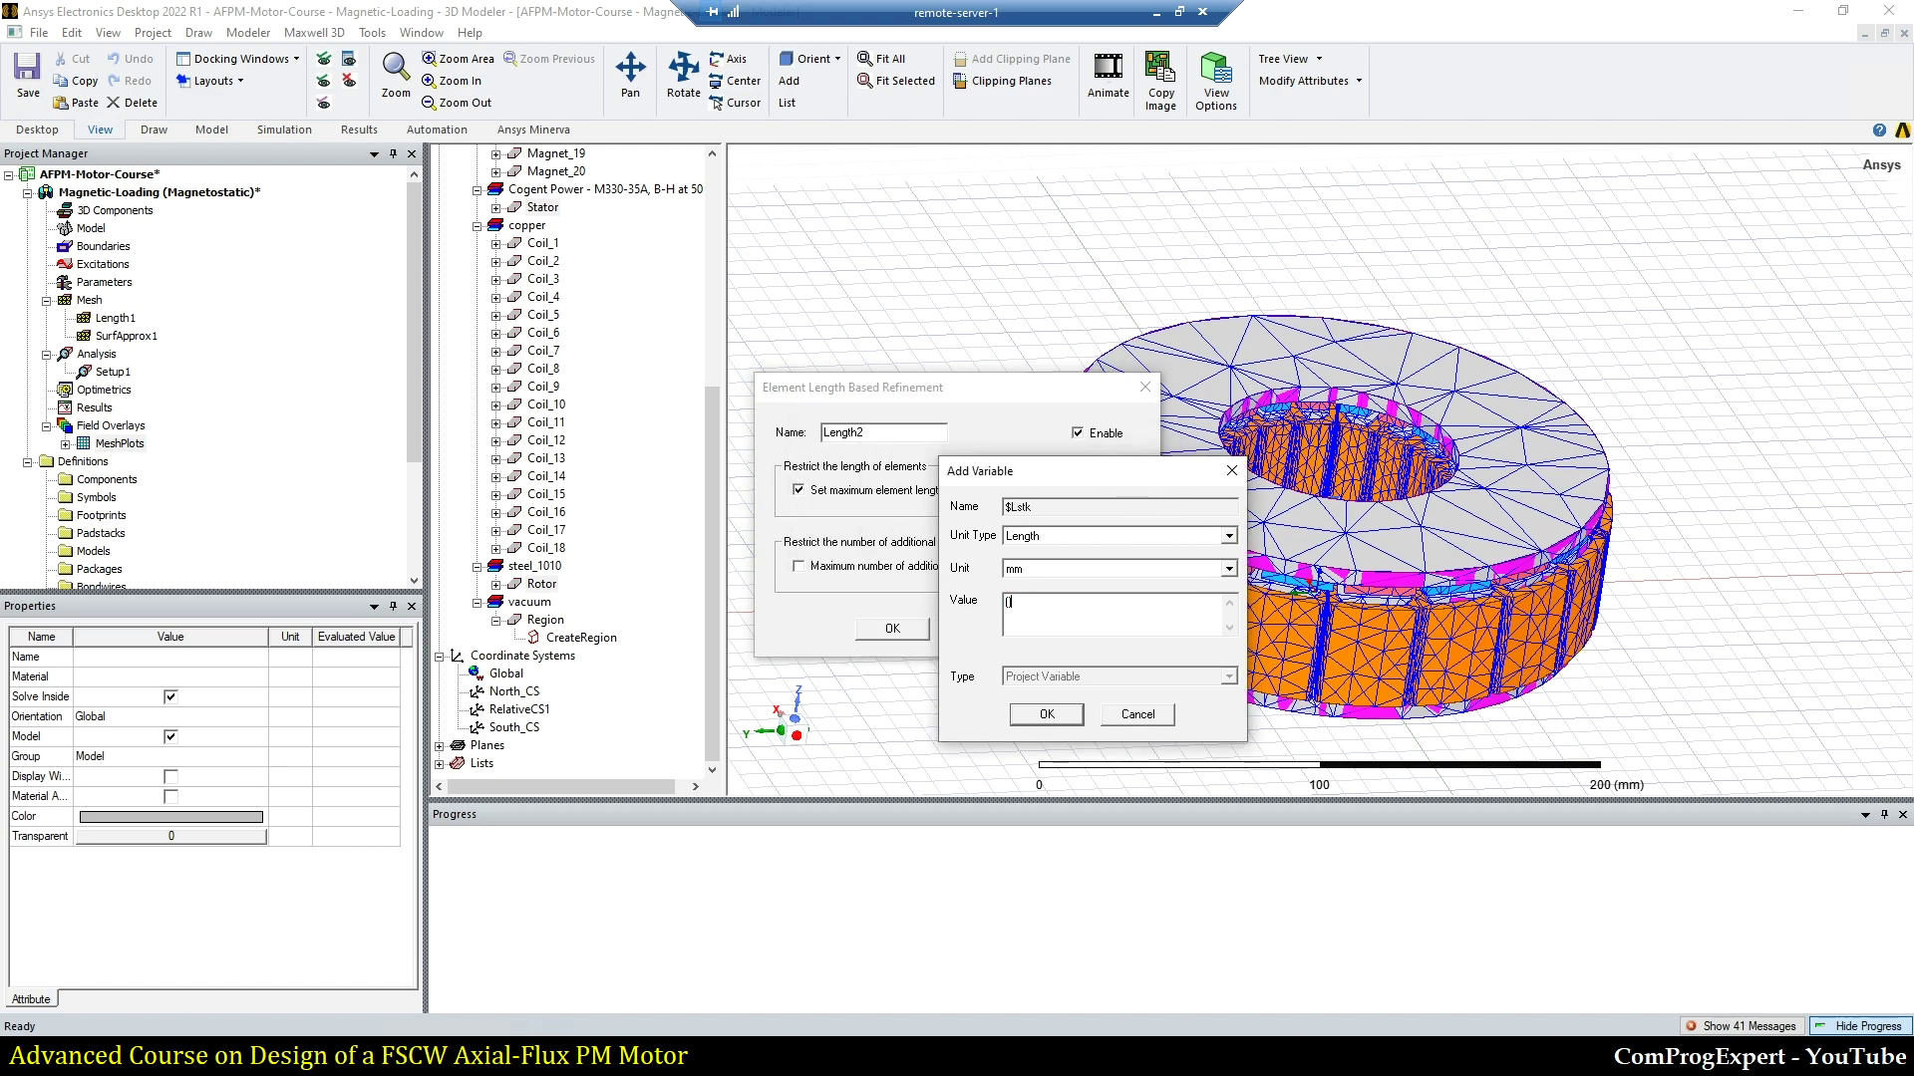
pyautogui.write('$OSD')
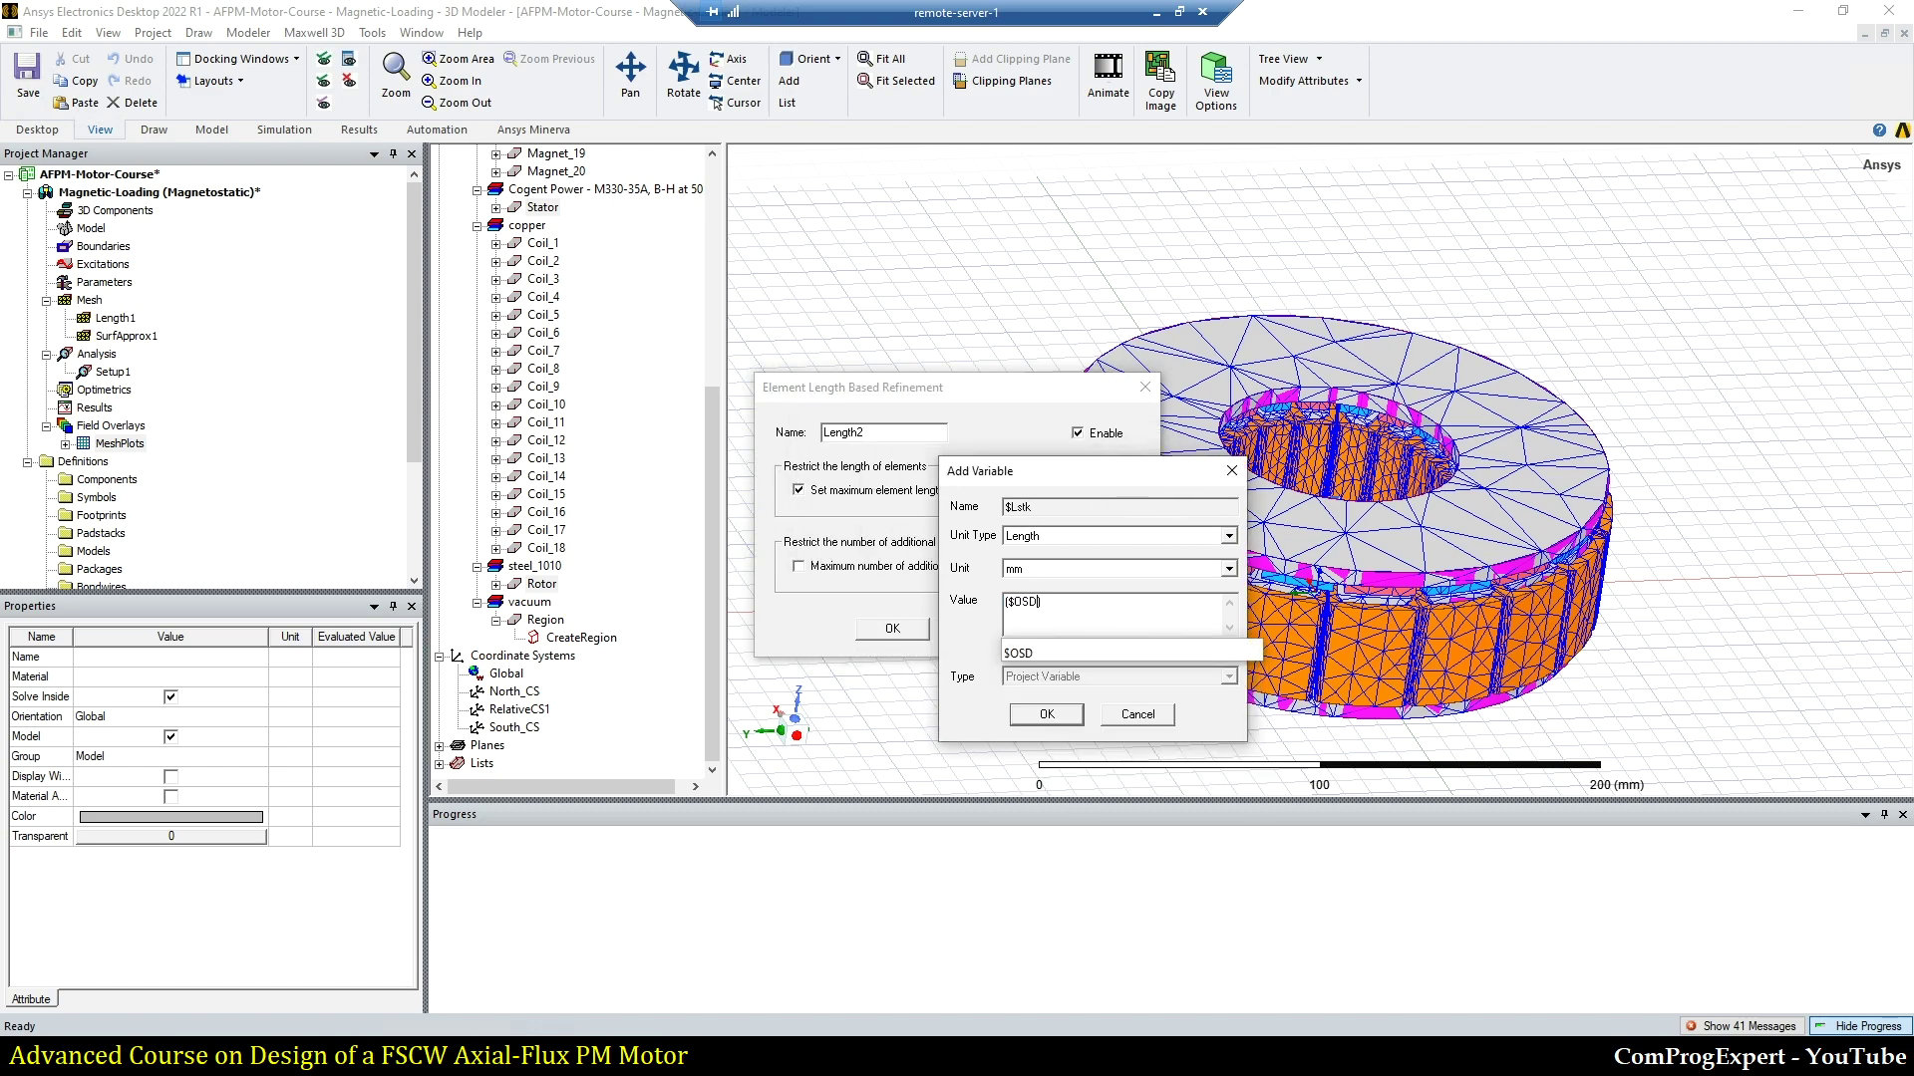
pyautogui.write(' - $ISD')
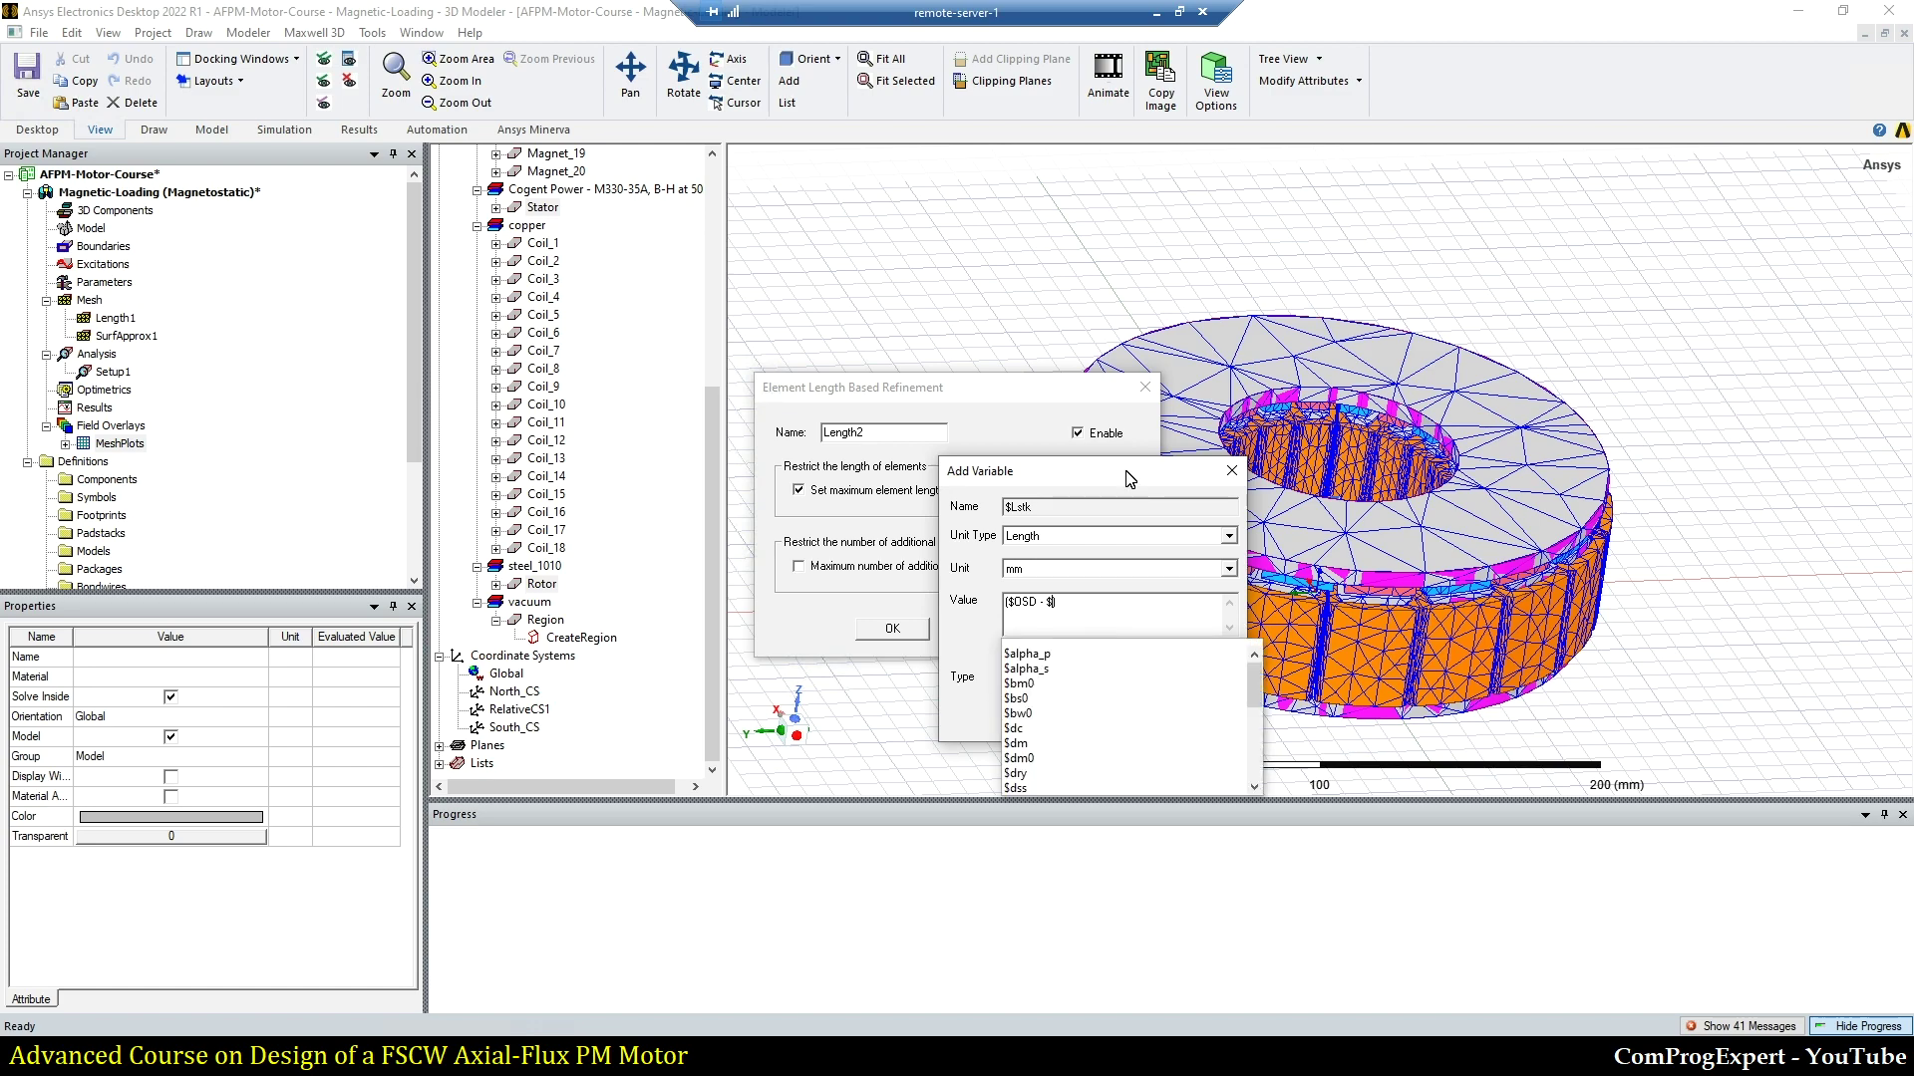
pyautogui.click(1130, 479)
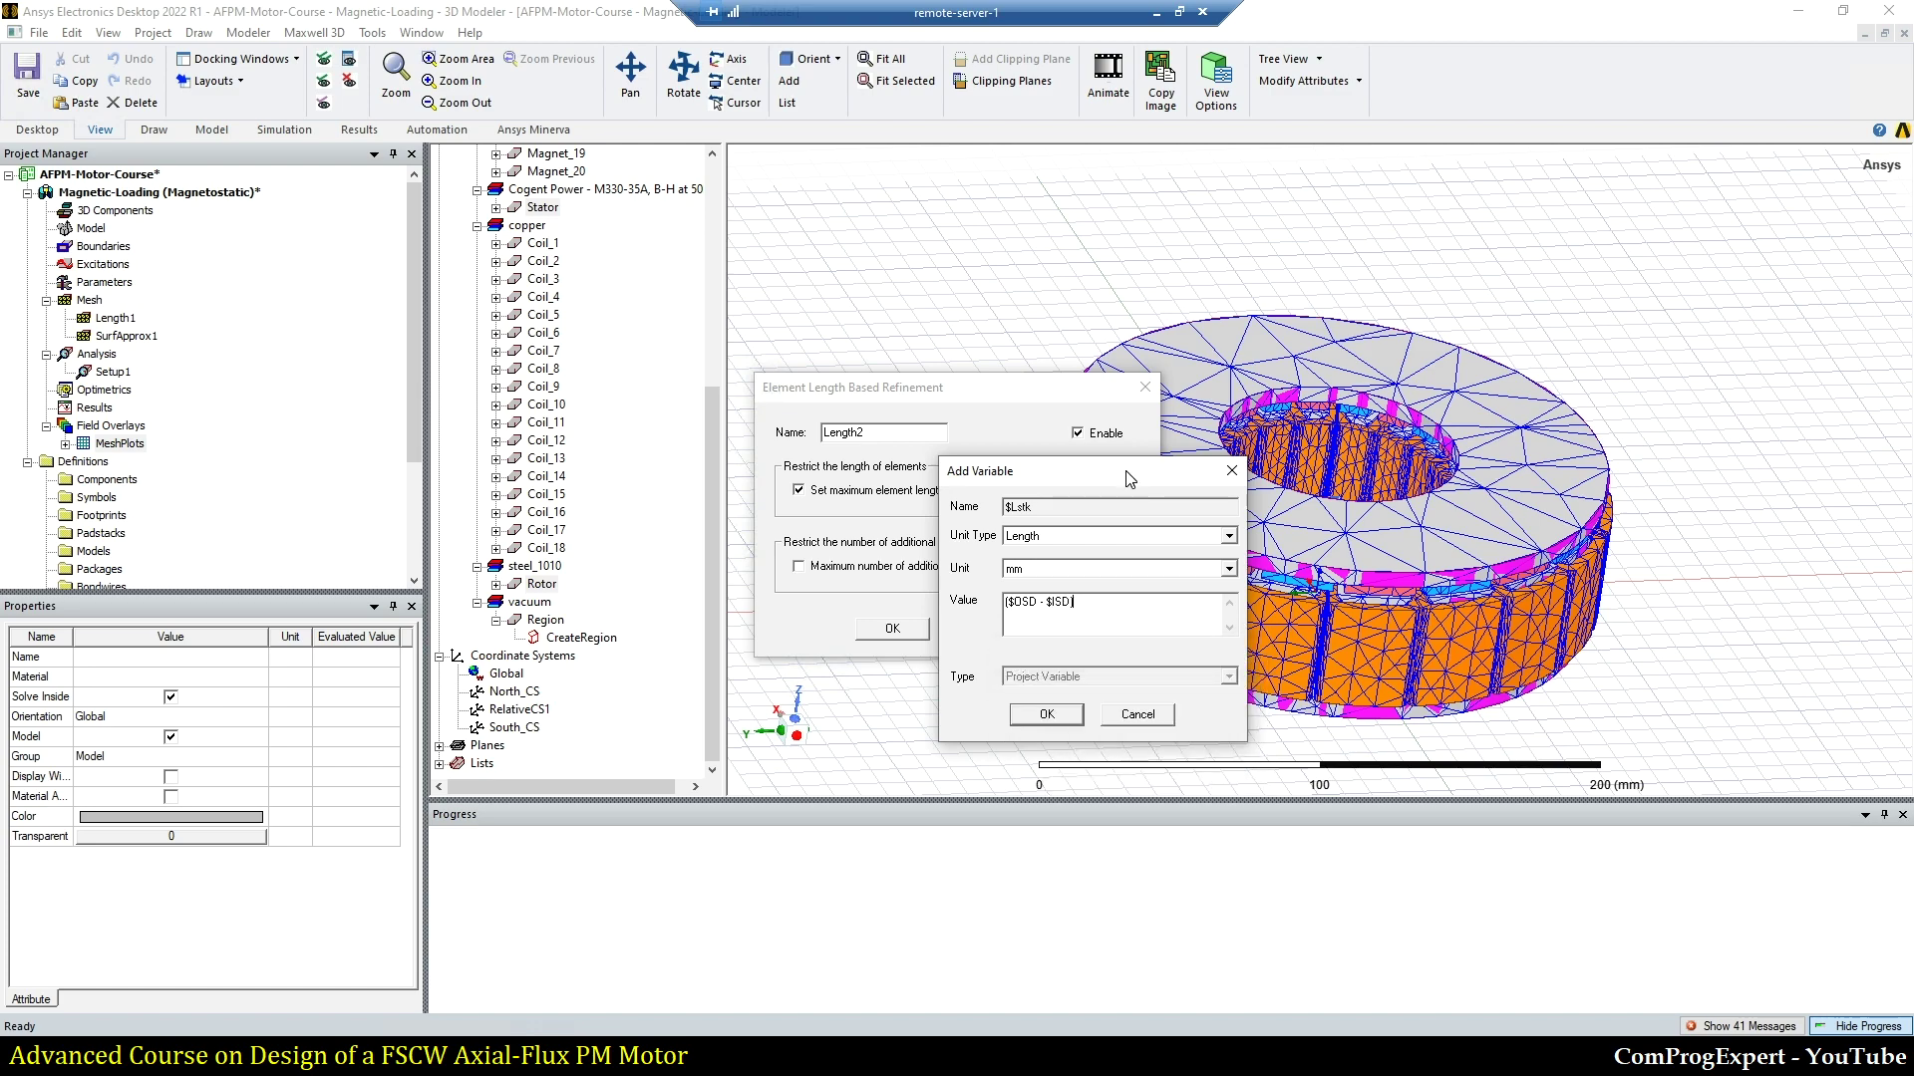
pyautogui.press('Return')
pyautogui.press('Return')
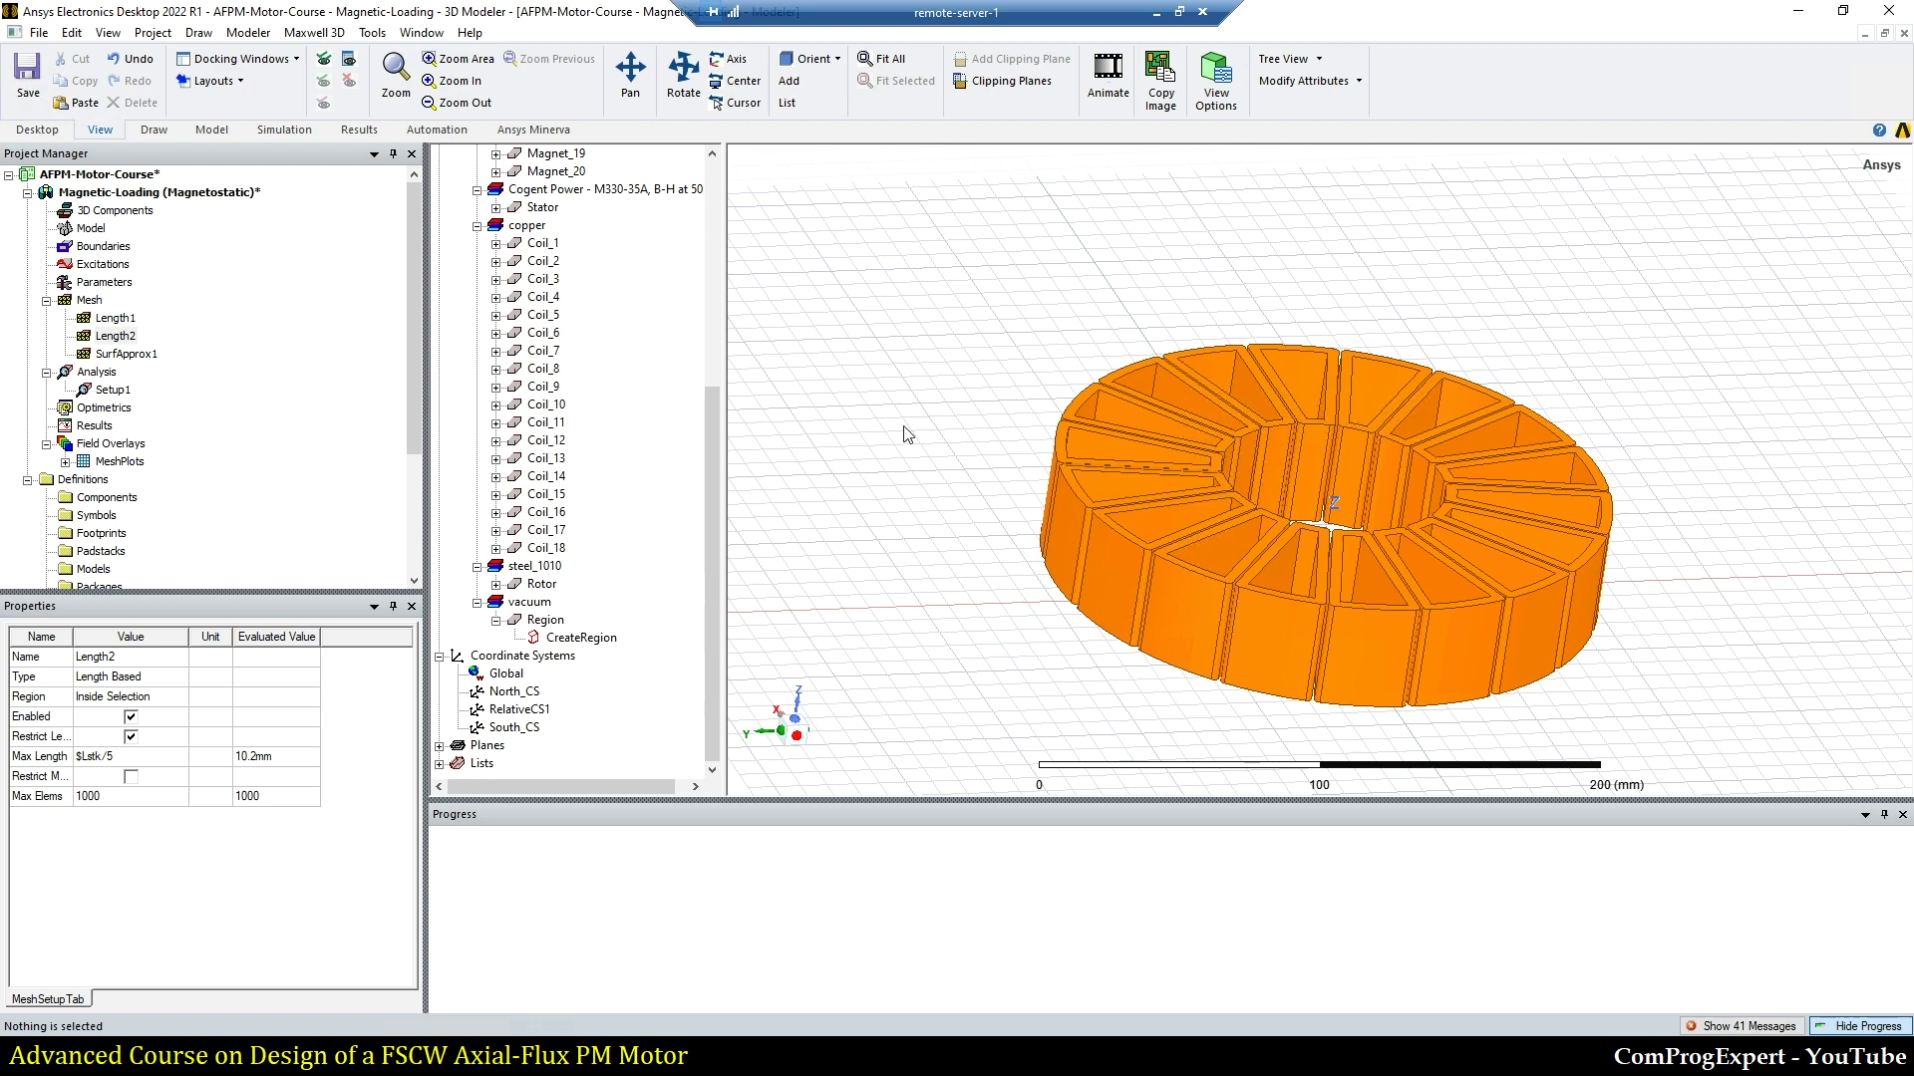
# Step: Regenerate the mesh for Setup1 and display the mesh plot to inspect the refined rotor and stator
pyautogui.rightClick(112, 392)
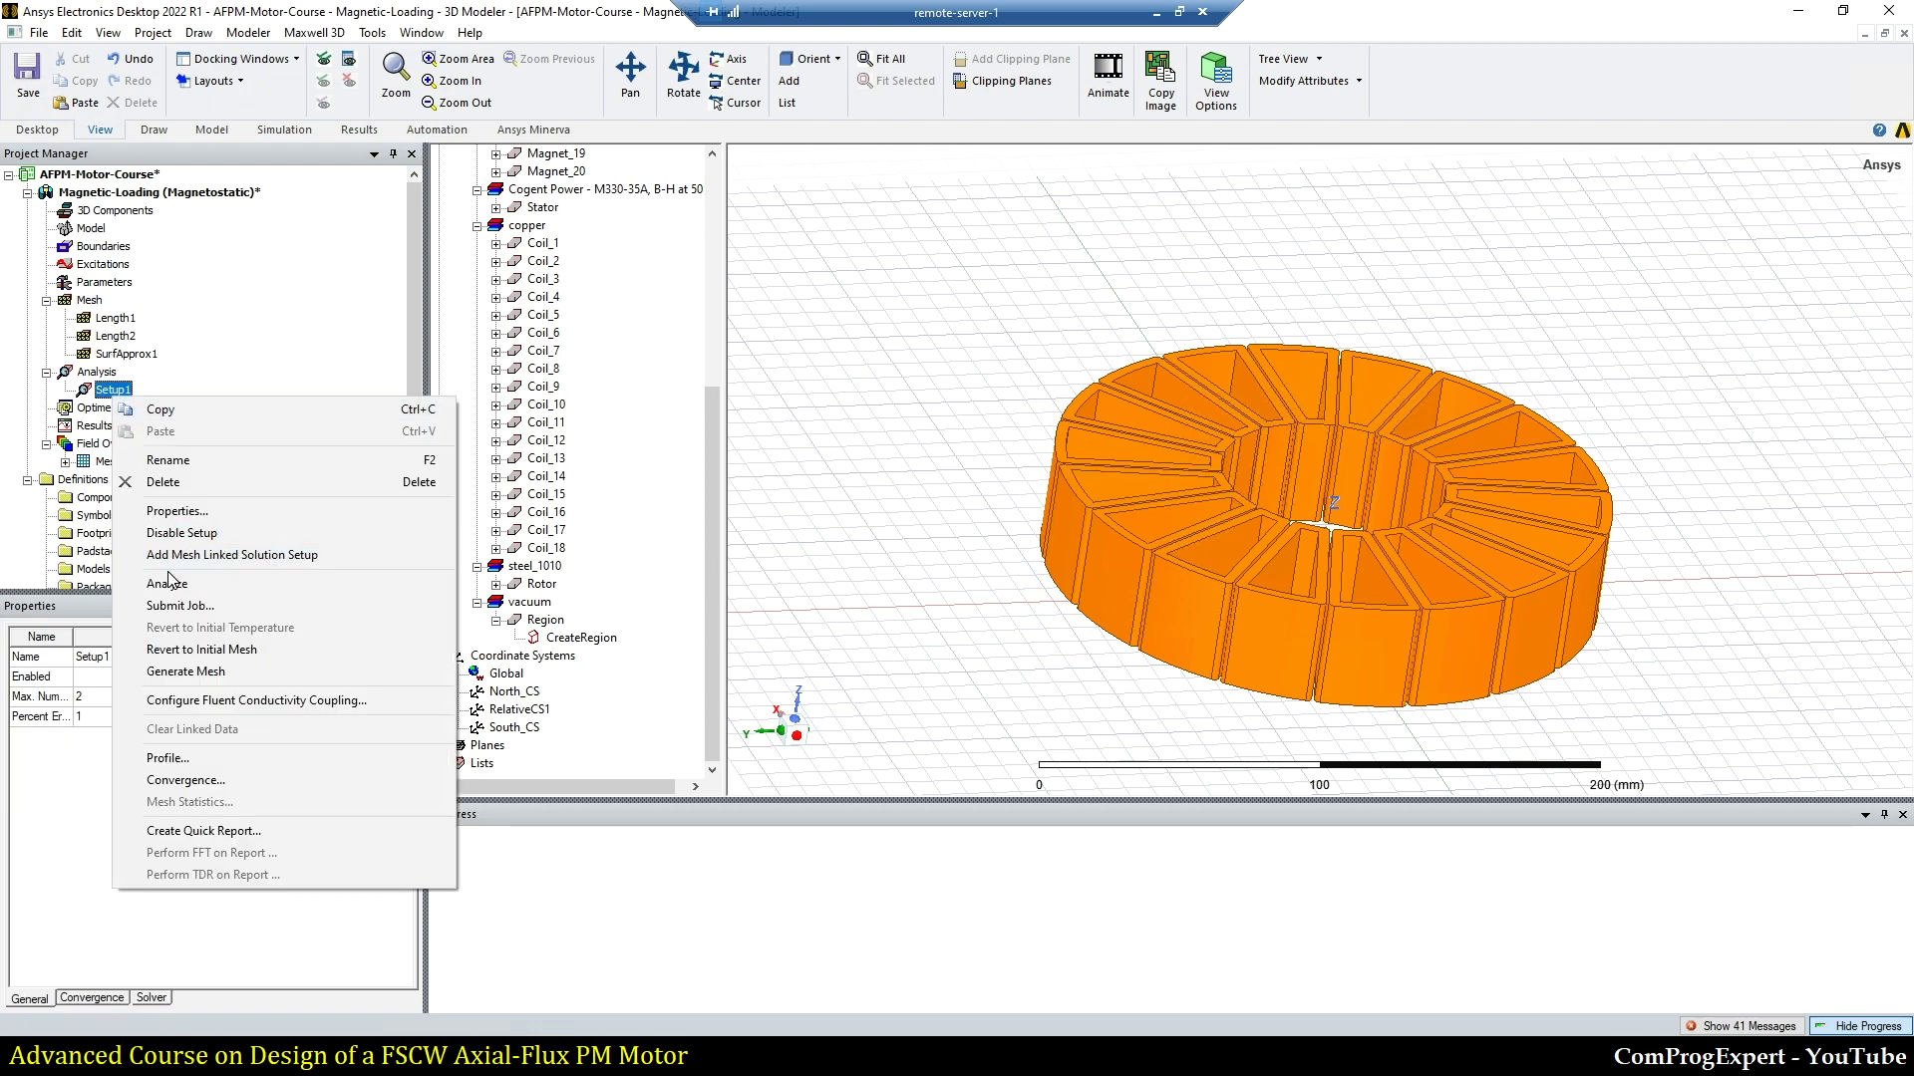
pyautogui.click(196, 680)
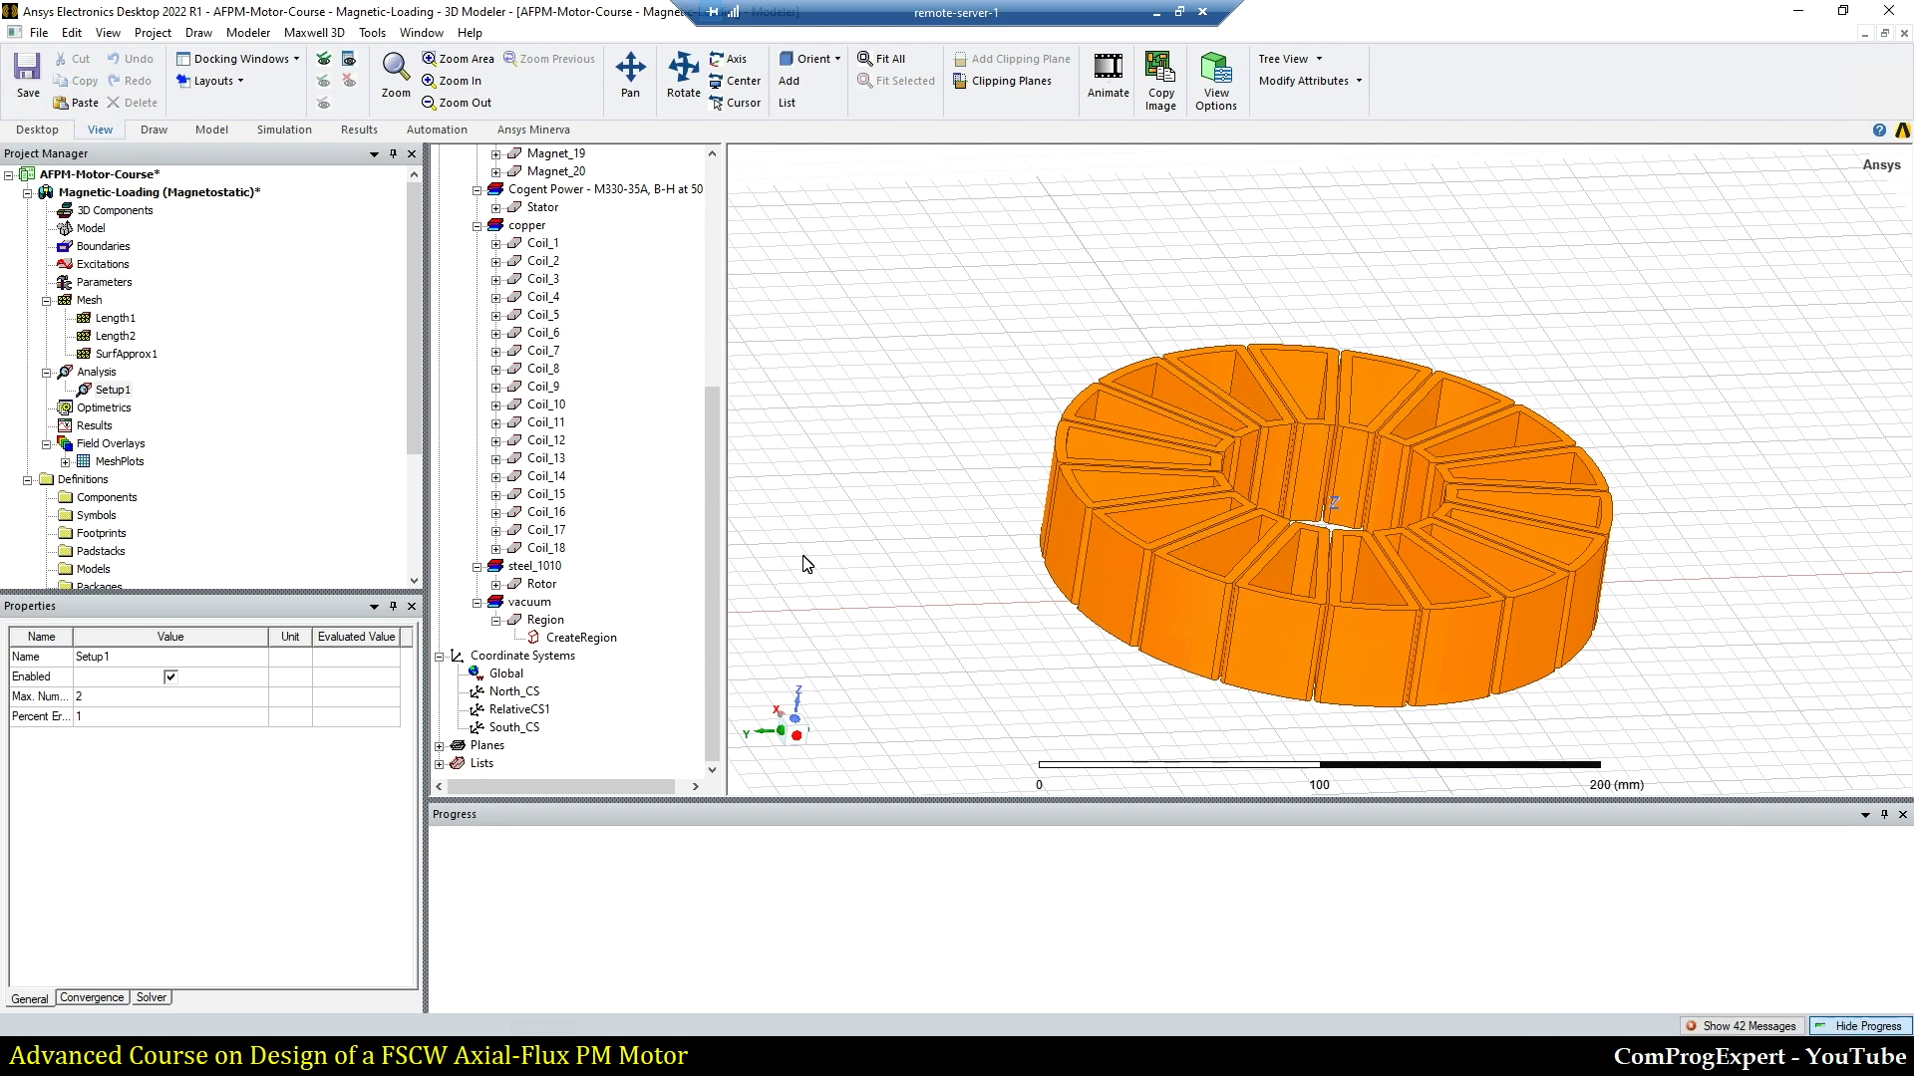
pyautogui.click(117, 461)
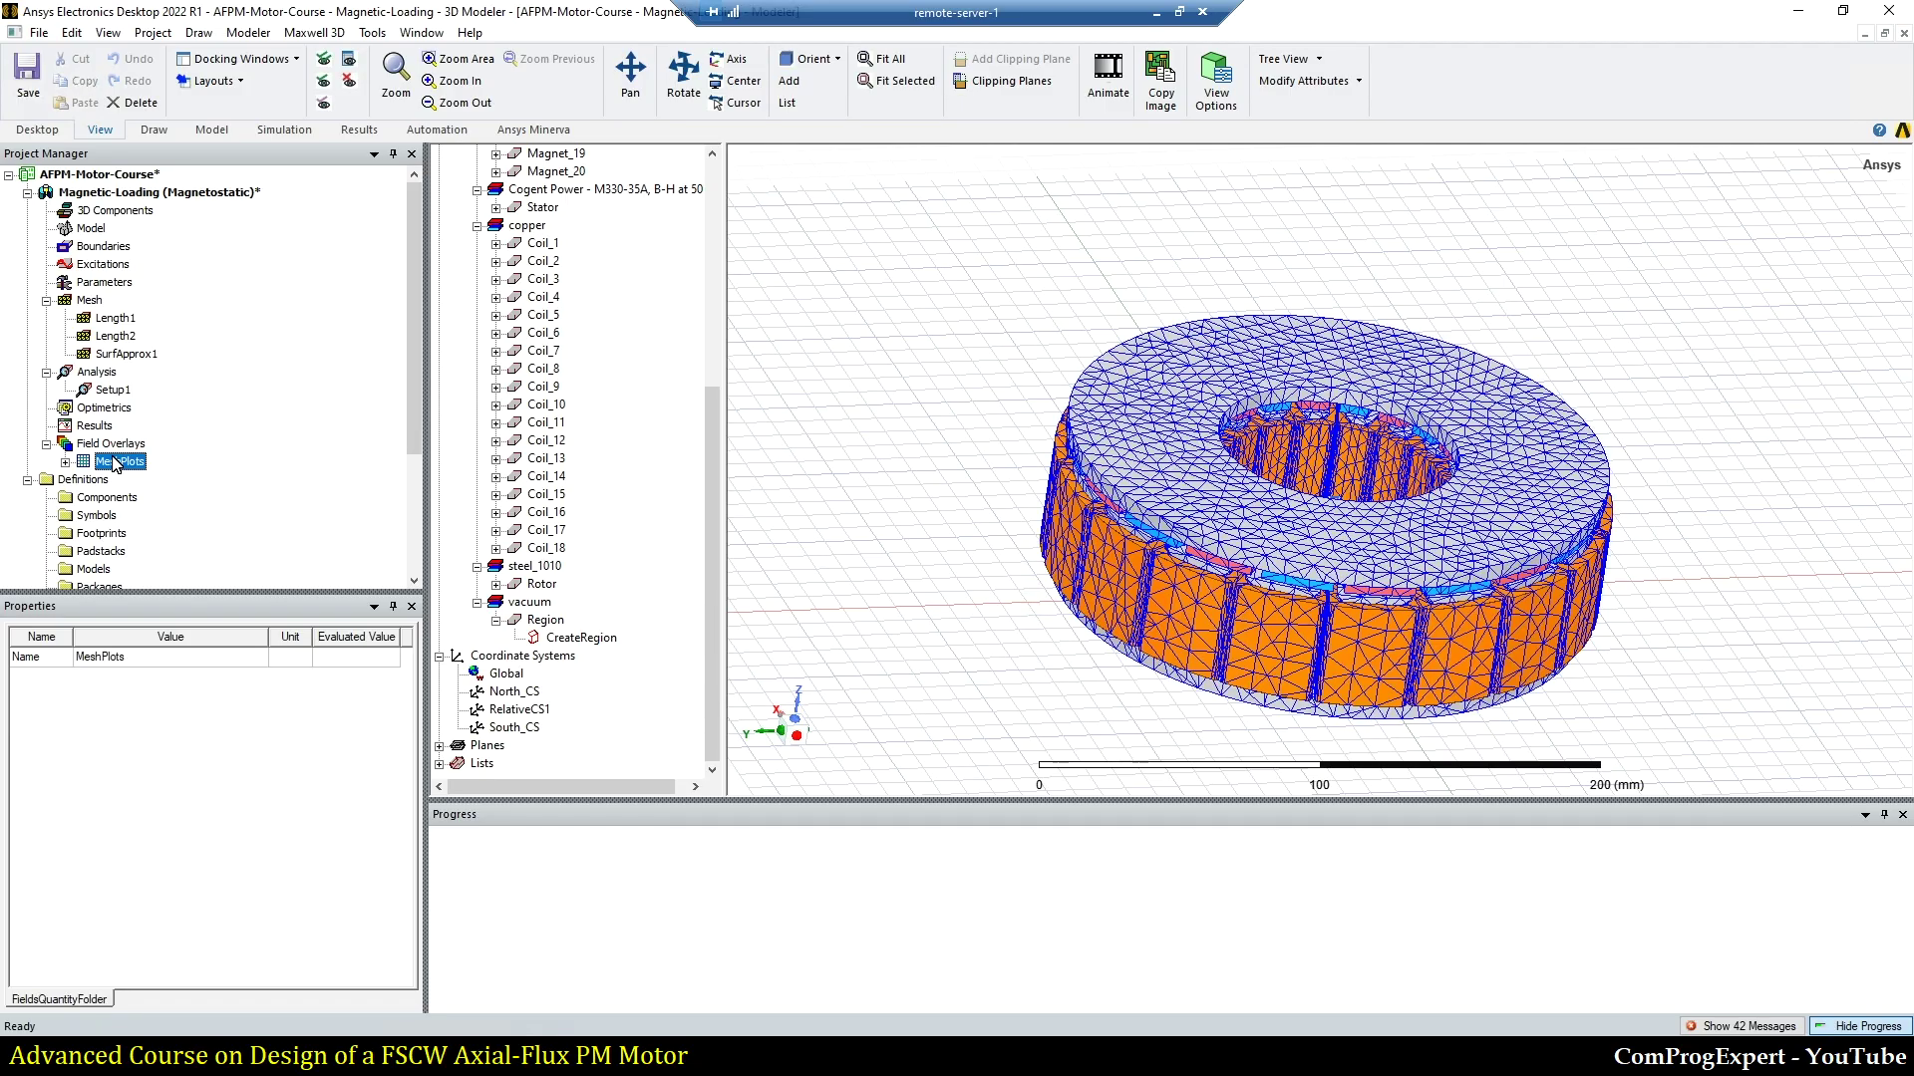
pyautogui.keyDown('alt'); pyautogui.moveTo(992, 498); pyautogui.dragTo(1073, 569); pyautogui.keyUp('alt')
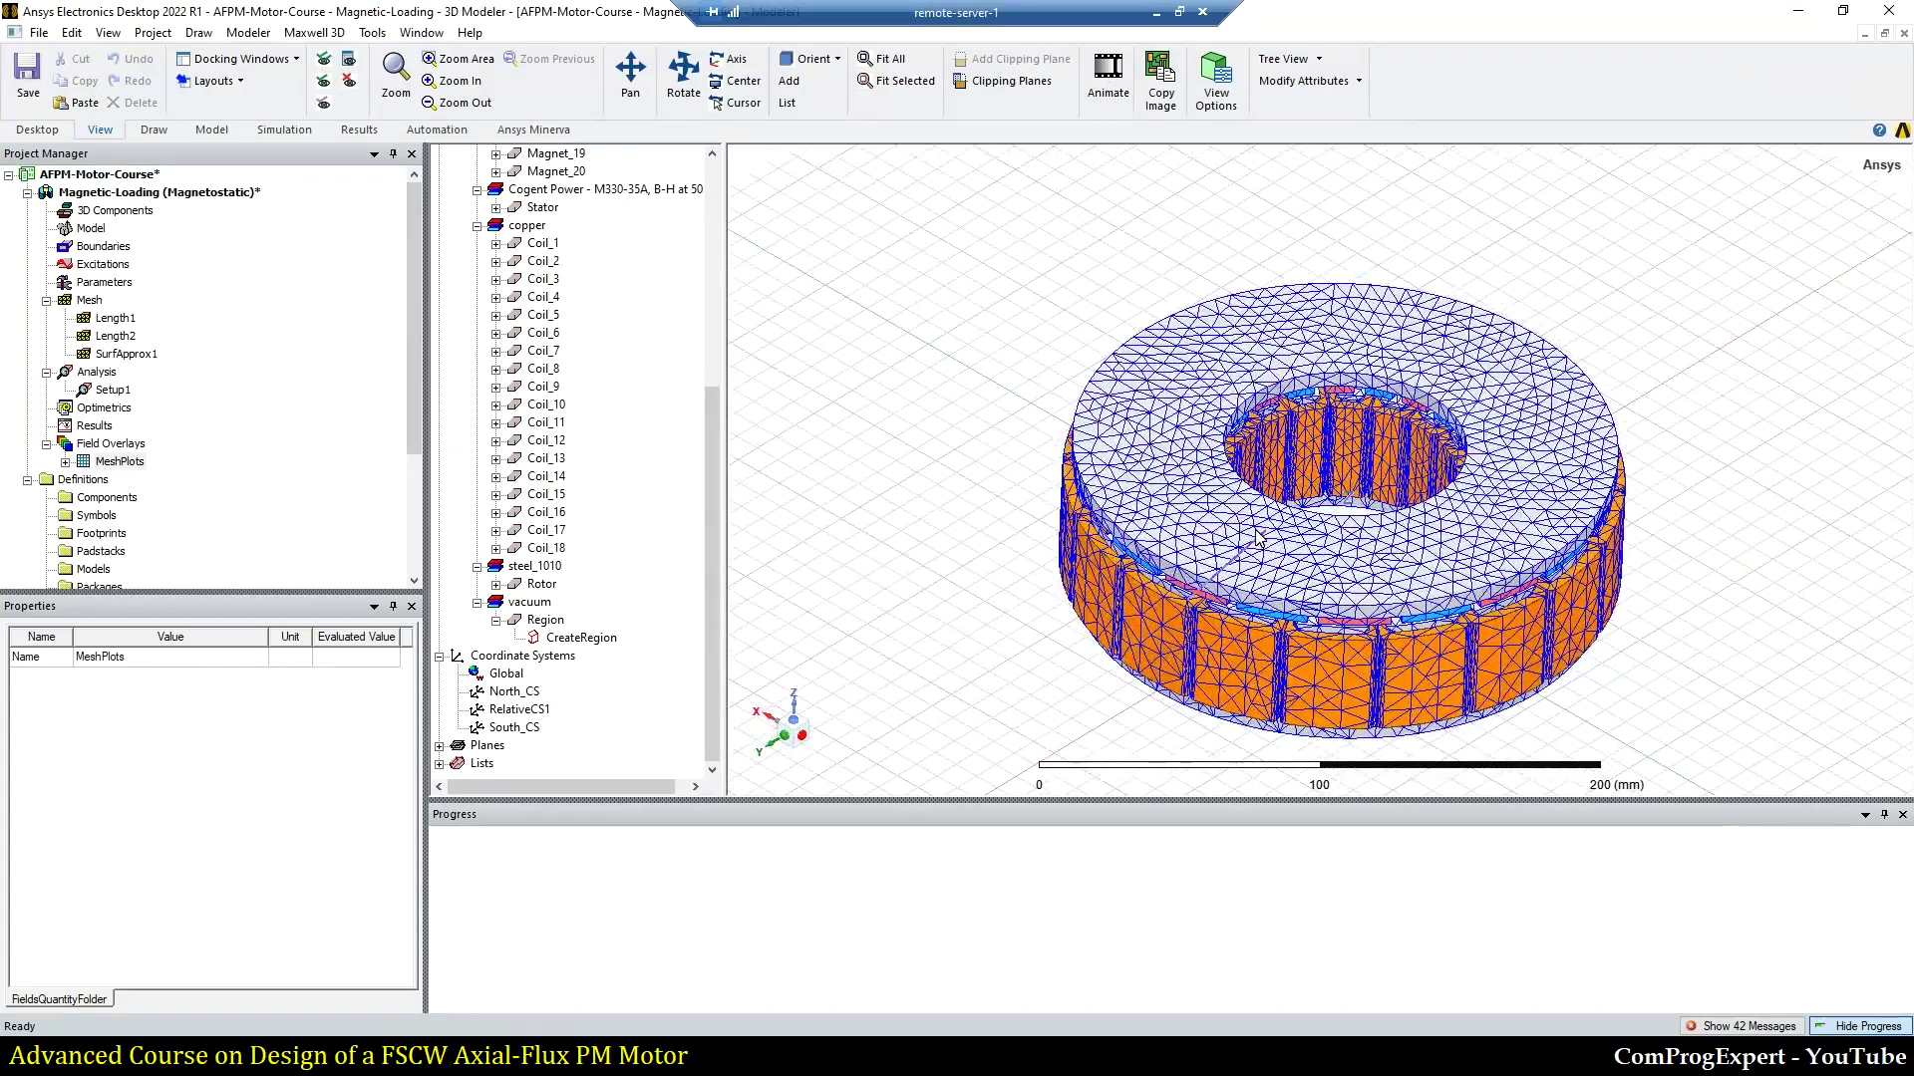
pyautogui.scroll(6, 1258, 538)
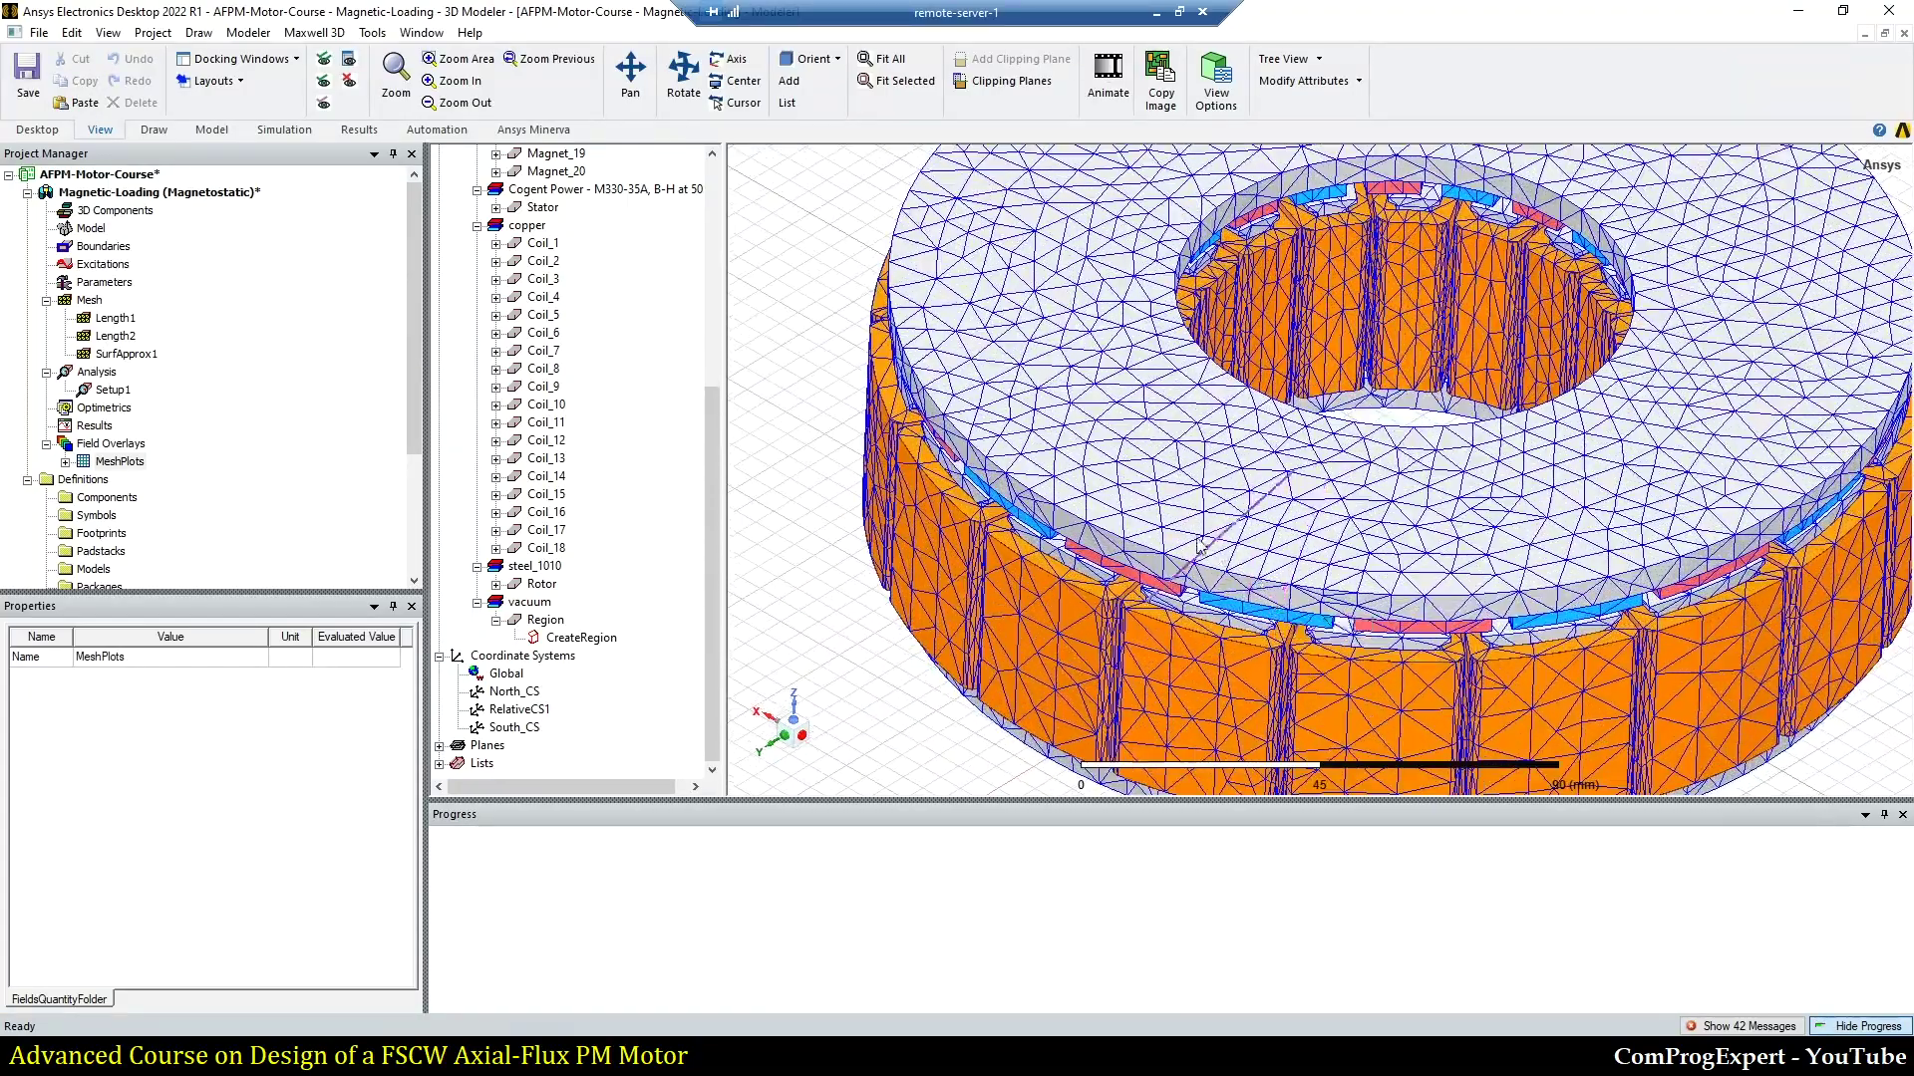
pyautogui.keyDown('alt'); pyautogui.moveTo(1199, 545); pyautogui.dragTo(1084, 576); pyautogui.keyUp('alt')
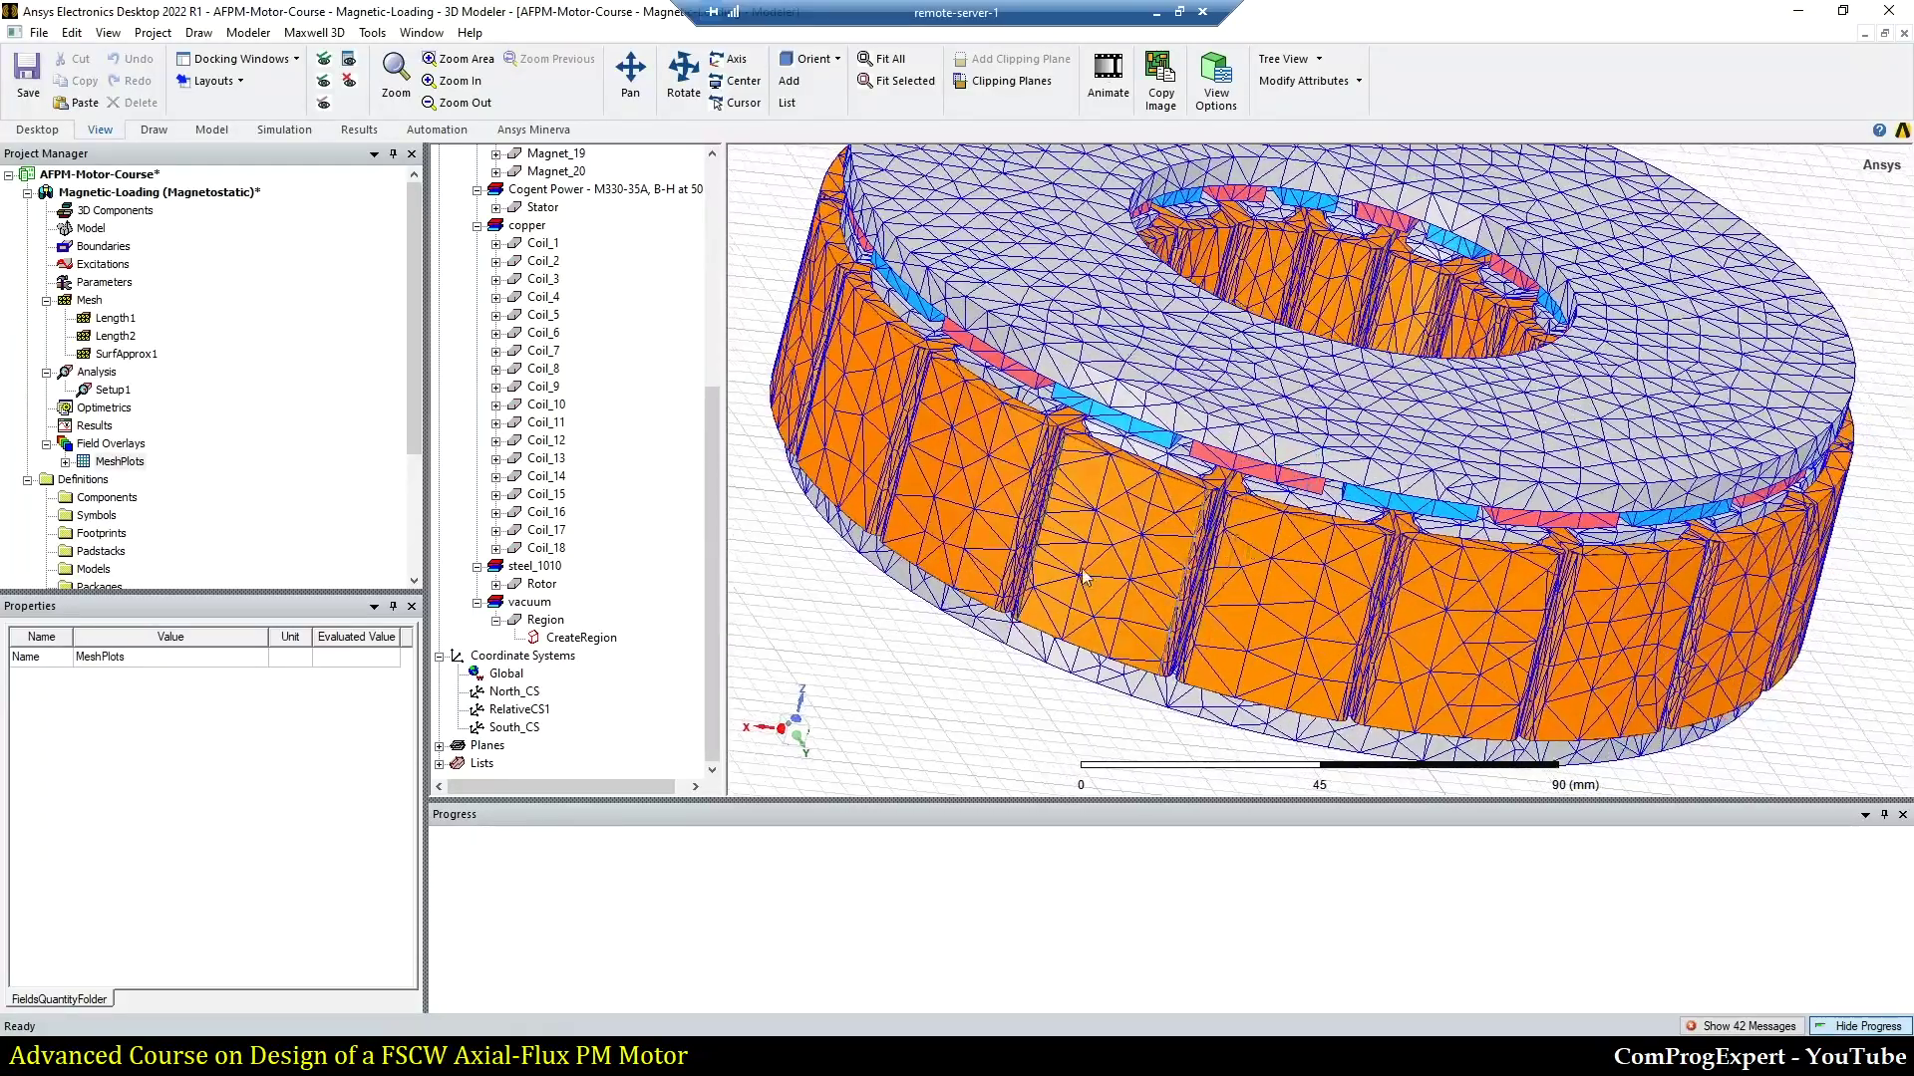
# Step: Assign a length-based mesh refinement inside all Arnold - N38 magnets with a maximum element length of $Lstk/8
pyautogui.hotkey('ctrl', 'd')
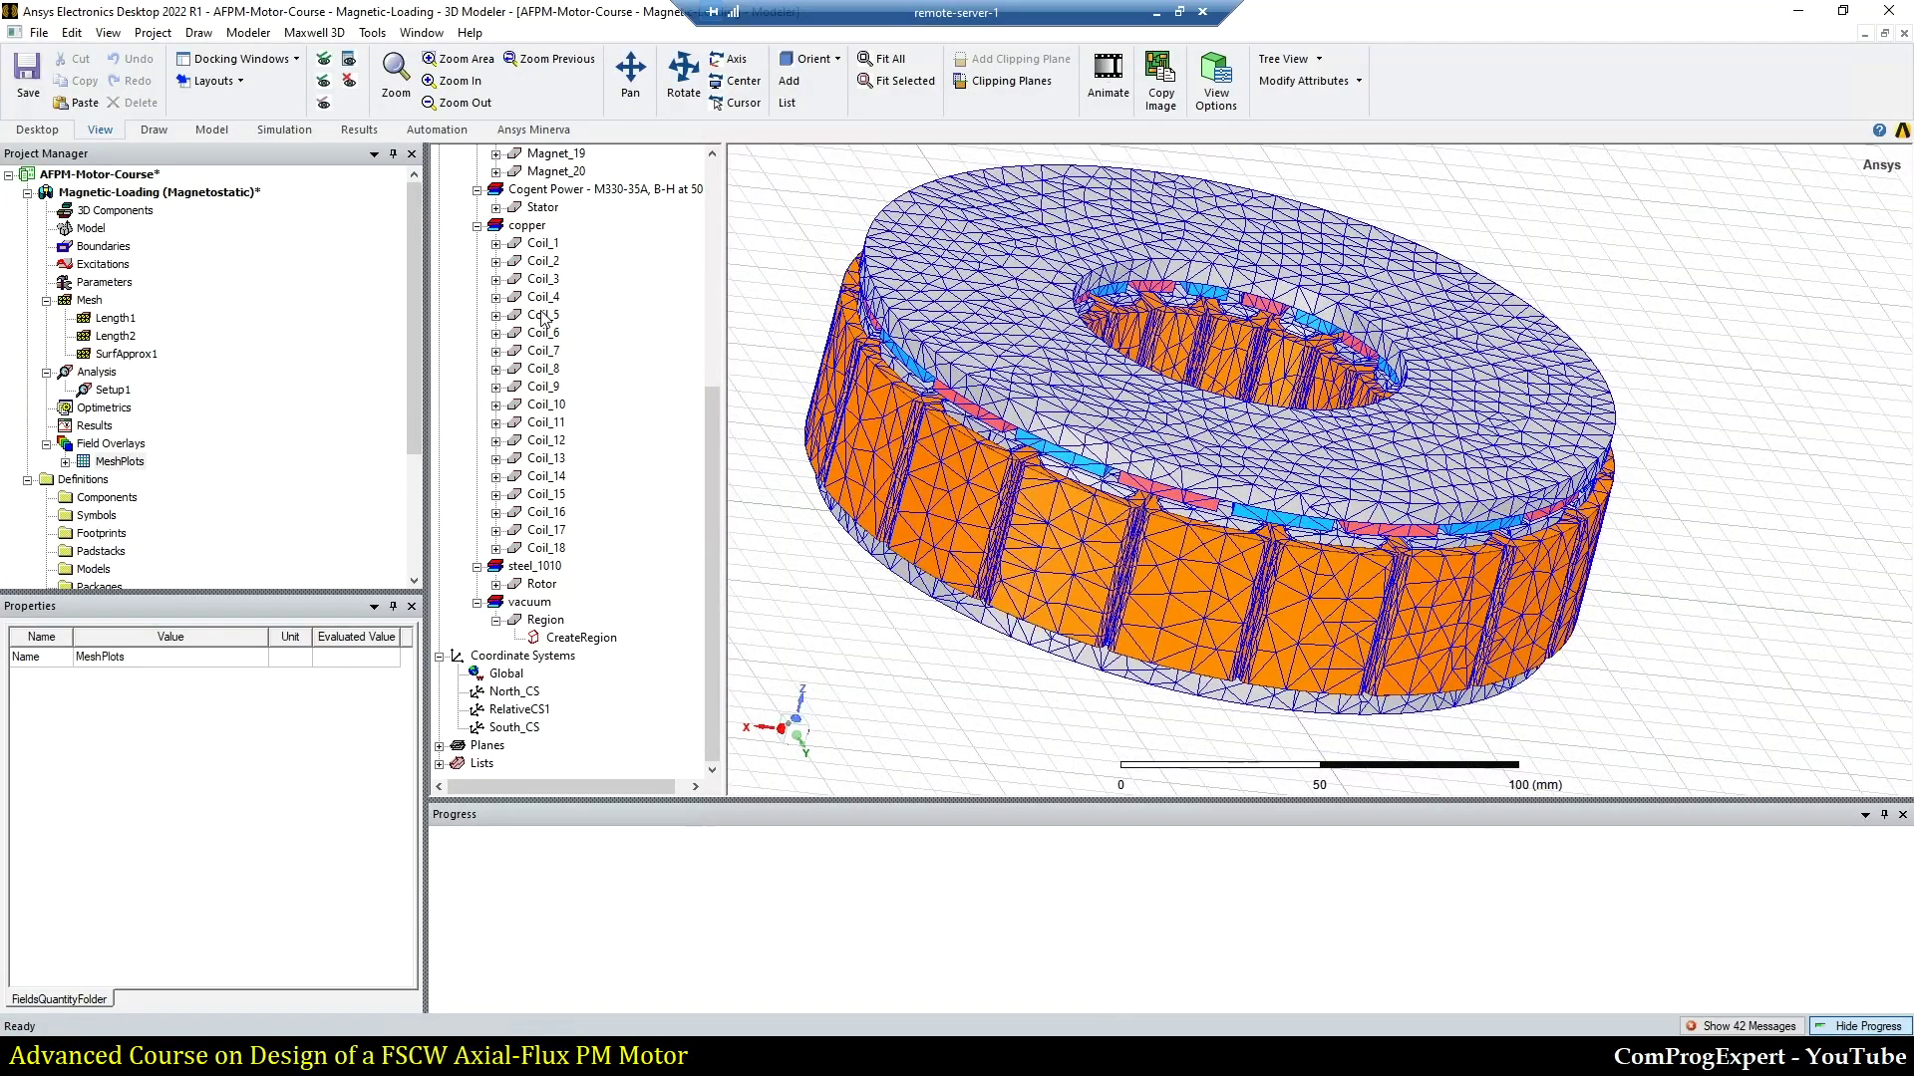
pyautogui.scroll(7, 543, 317)
pyautogui.rightClick(551, 189)
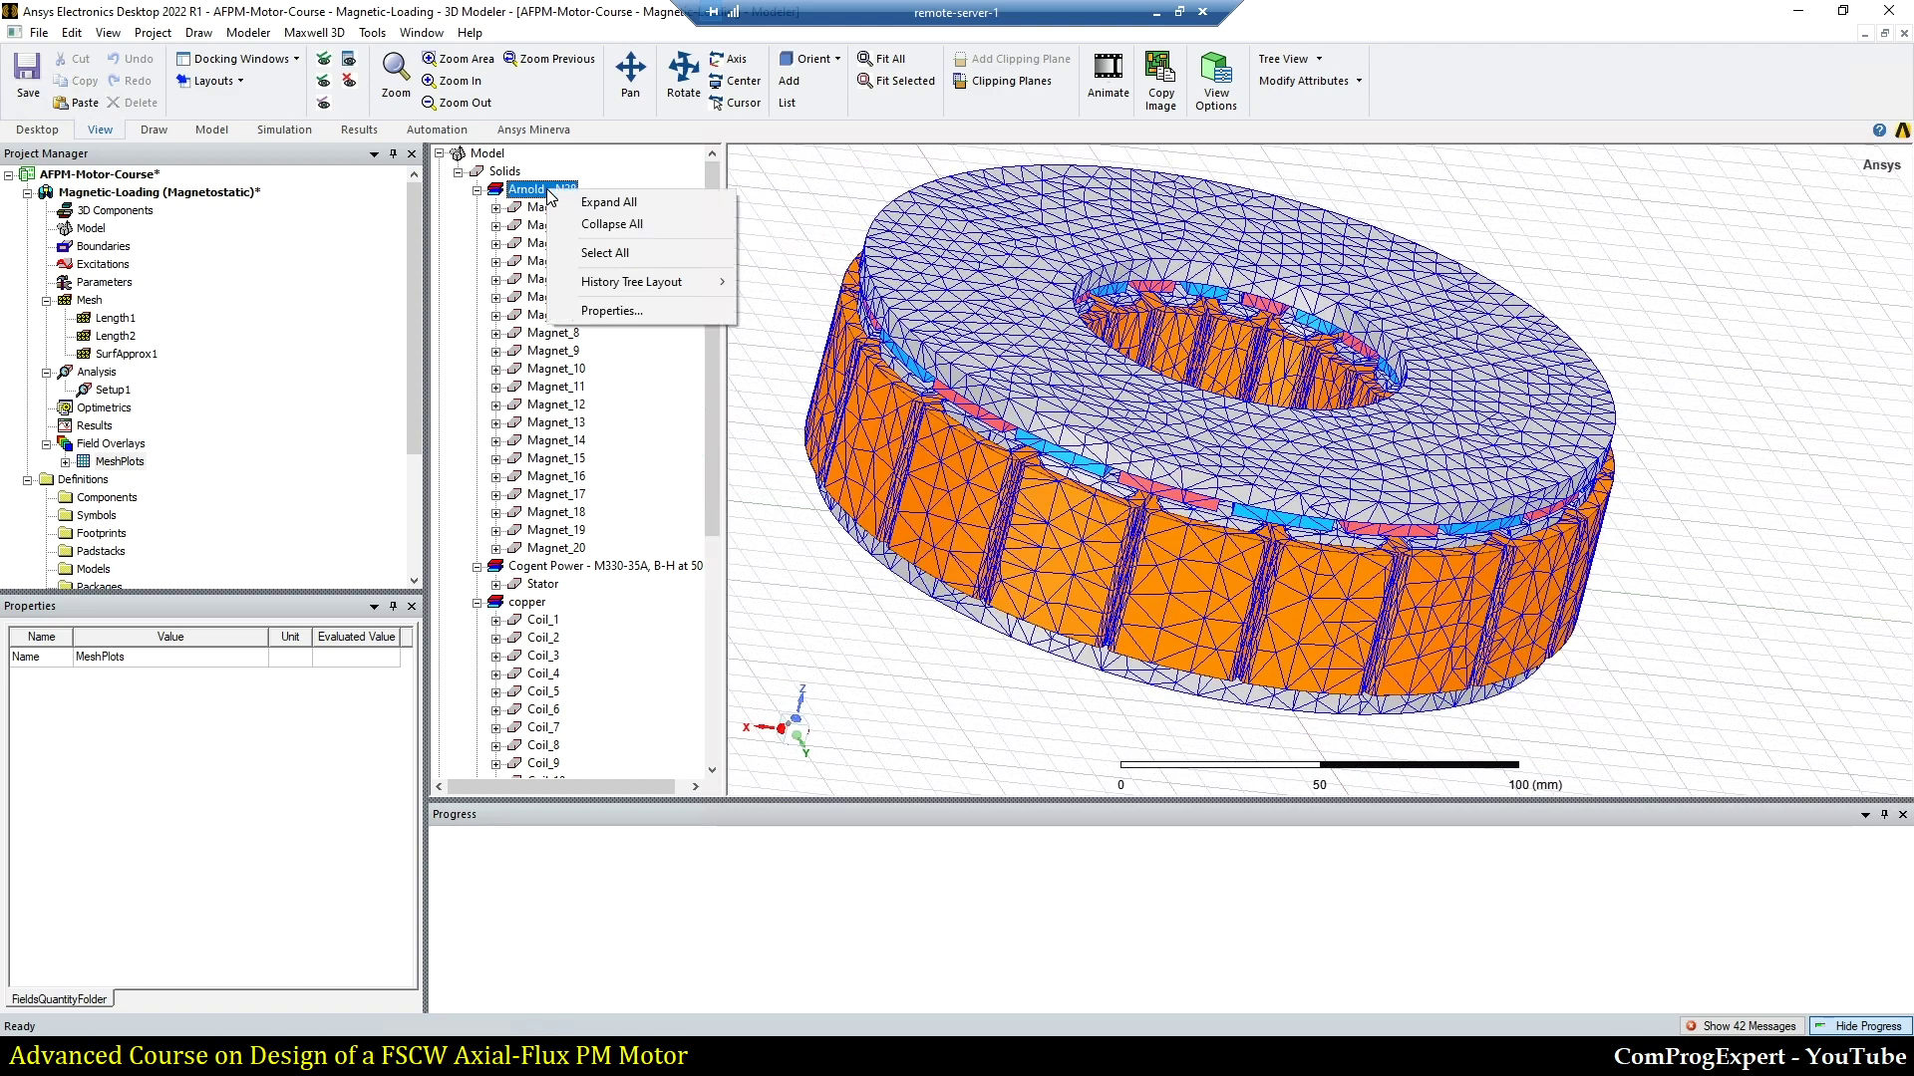
pyautogui.click(597, 254)
pyautogui.rightClick(777, 302)
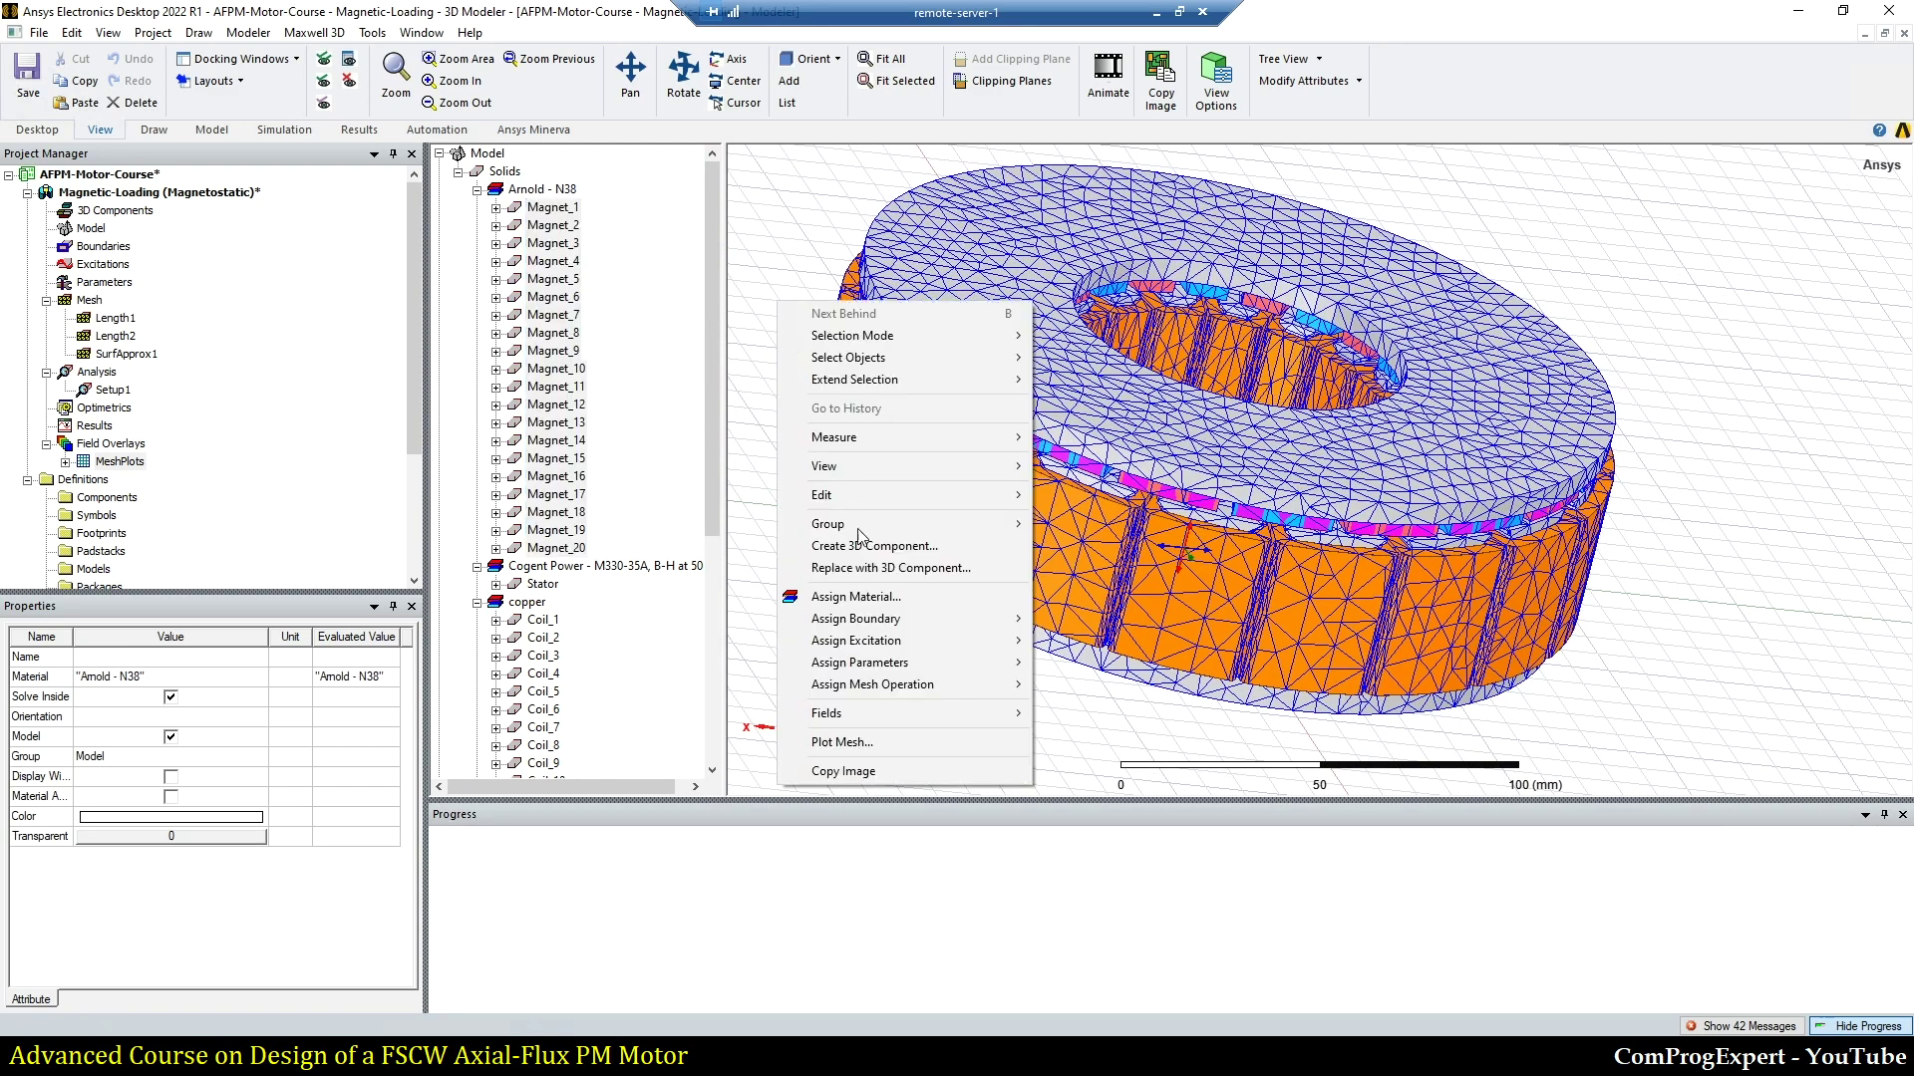
pyautogui.moveTo(927, 688)
pyautogui.moveTo(1124, 710)
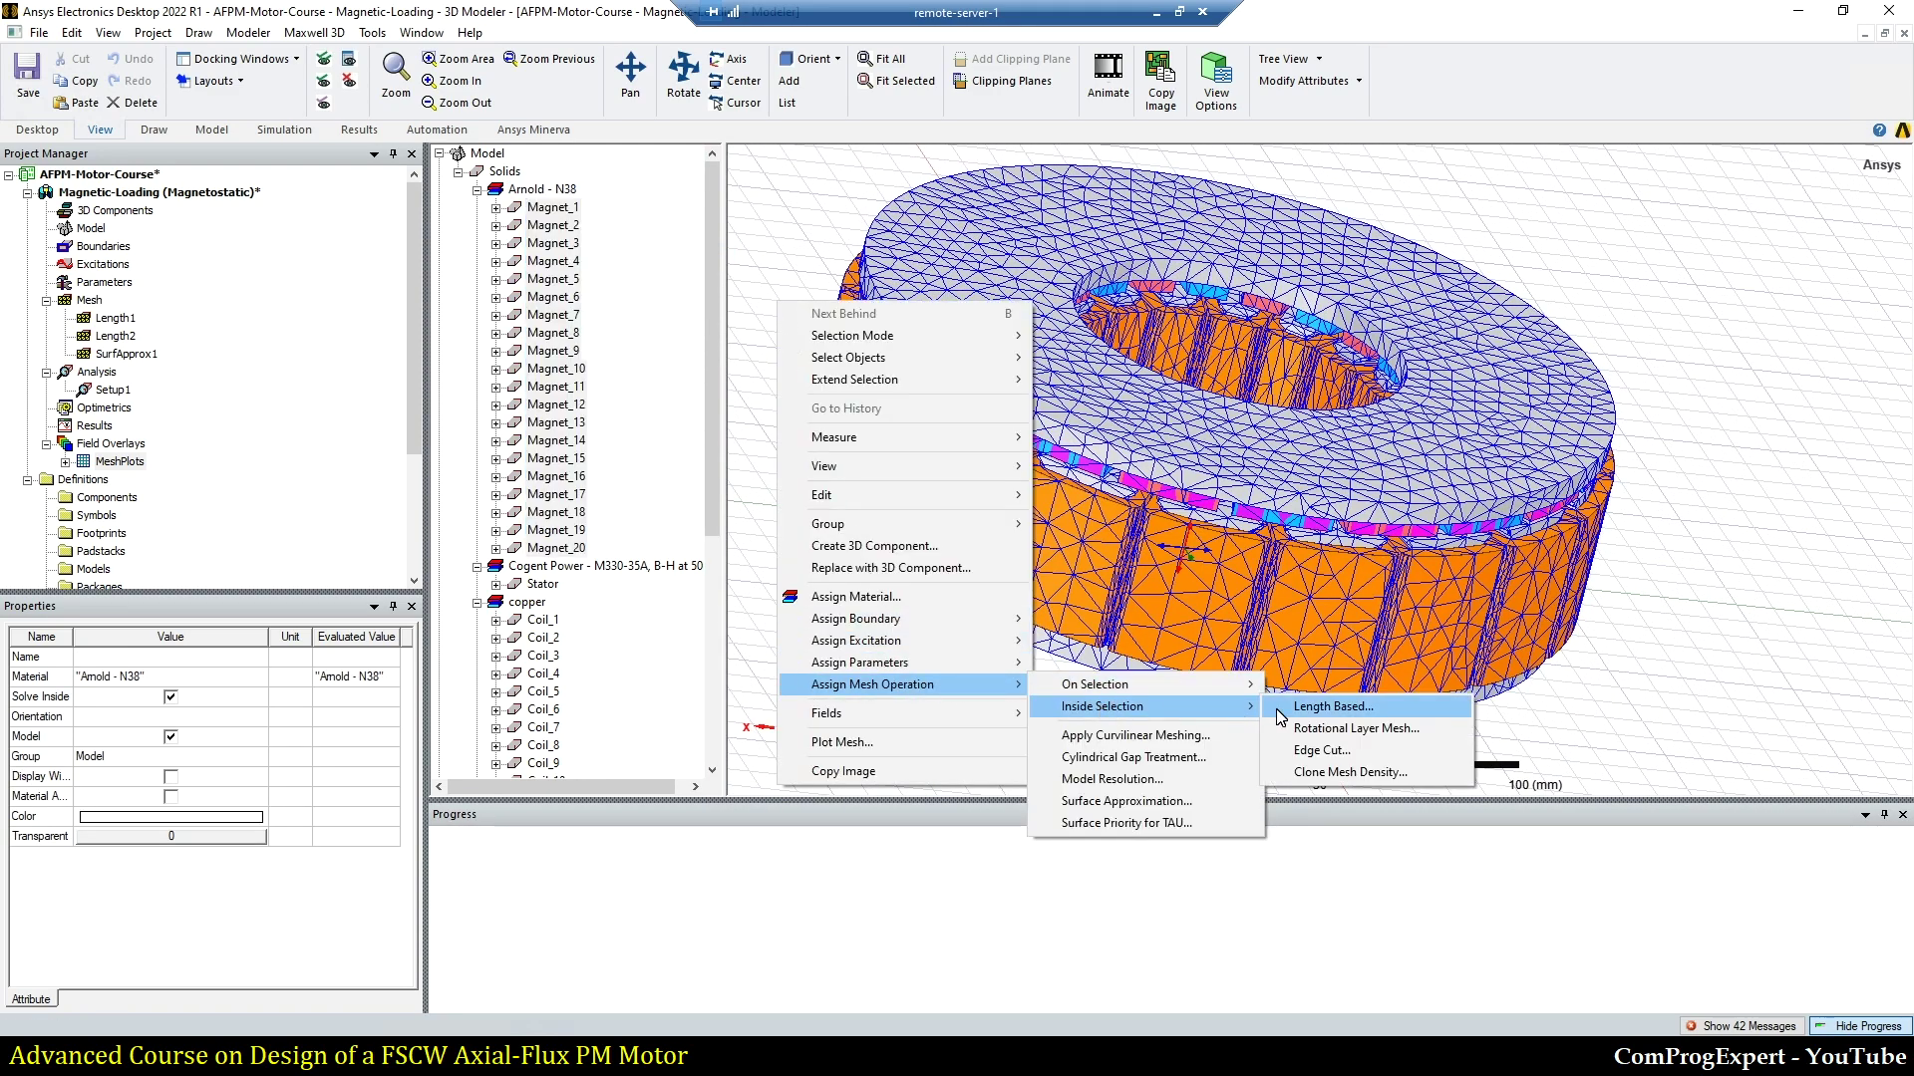
pyautogui.click(1269, 713)
pyautogui.doubleClick(981, 489)
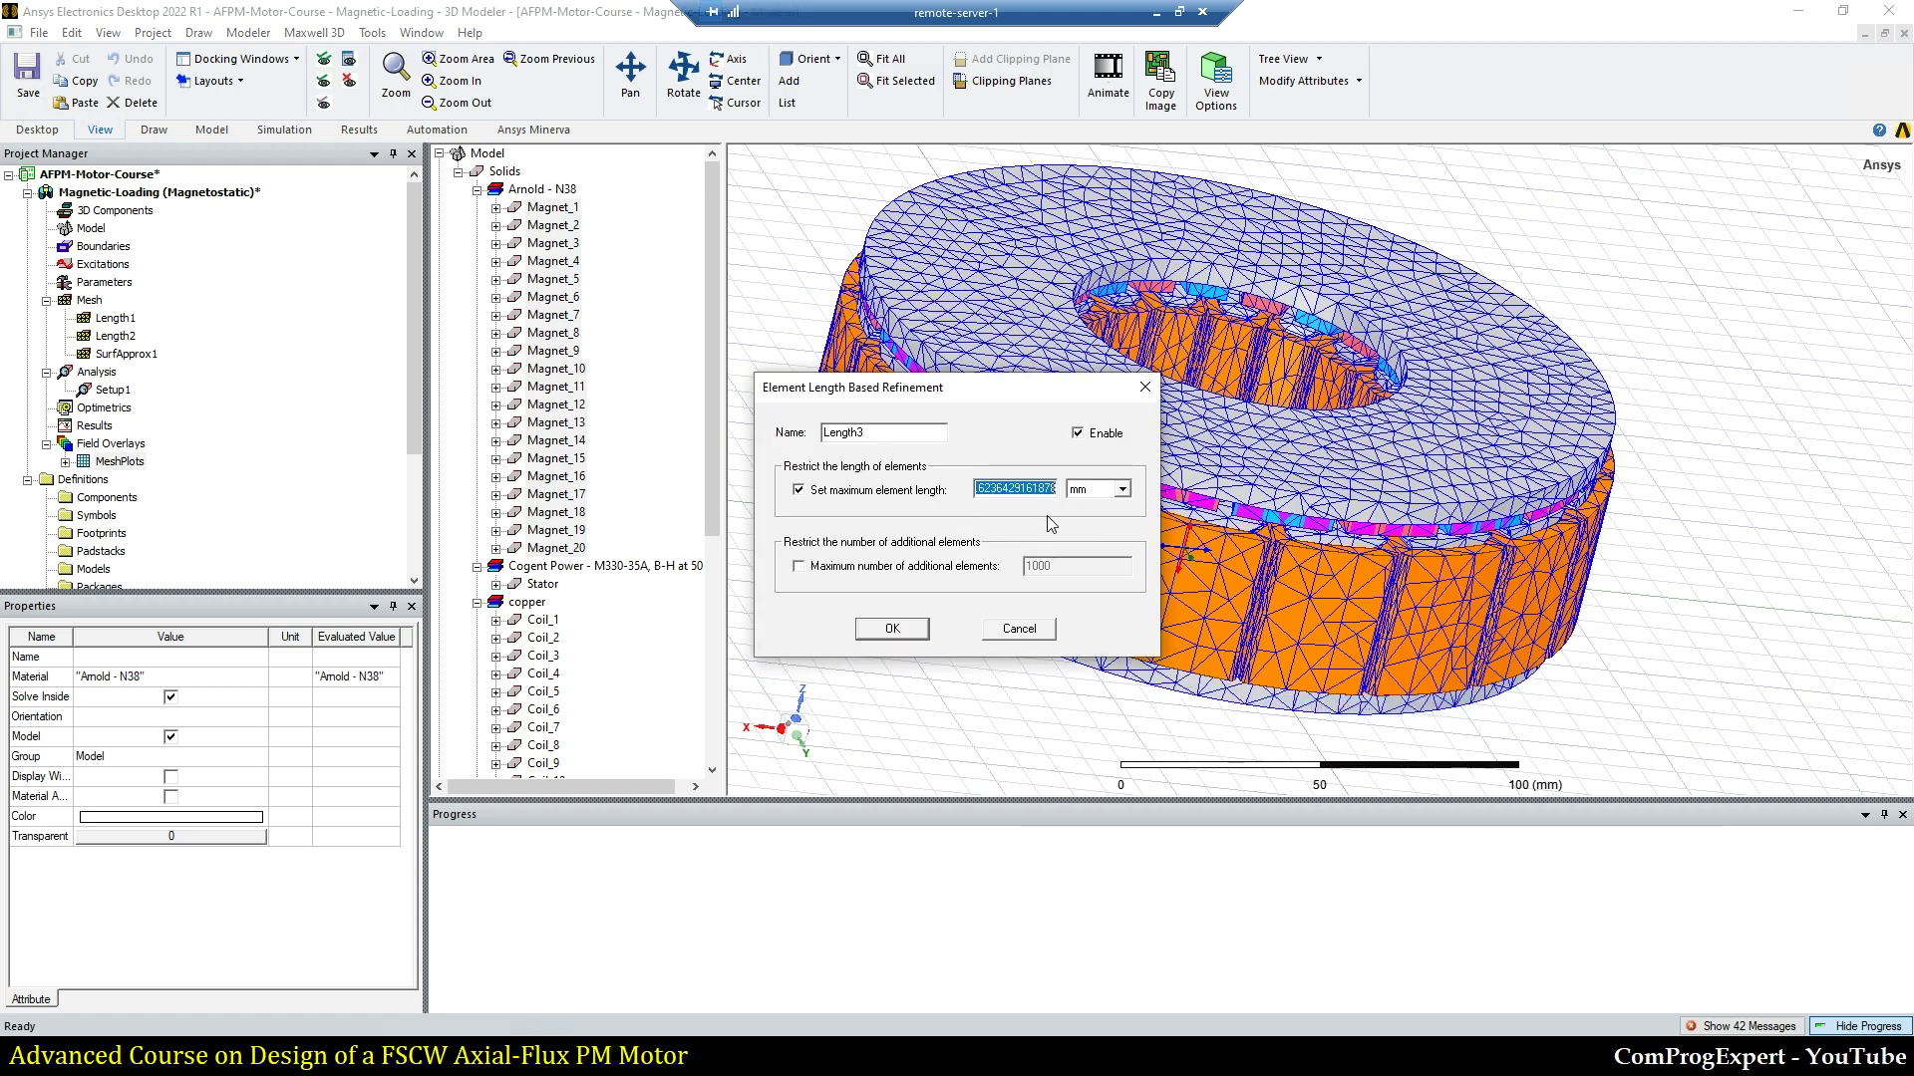
pyautogui.write('$Lstk/8')
pyautogui.click(893, 629)
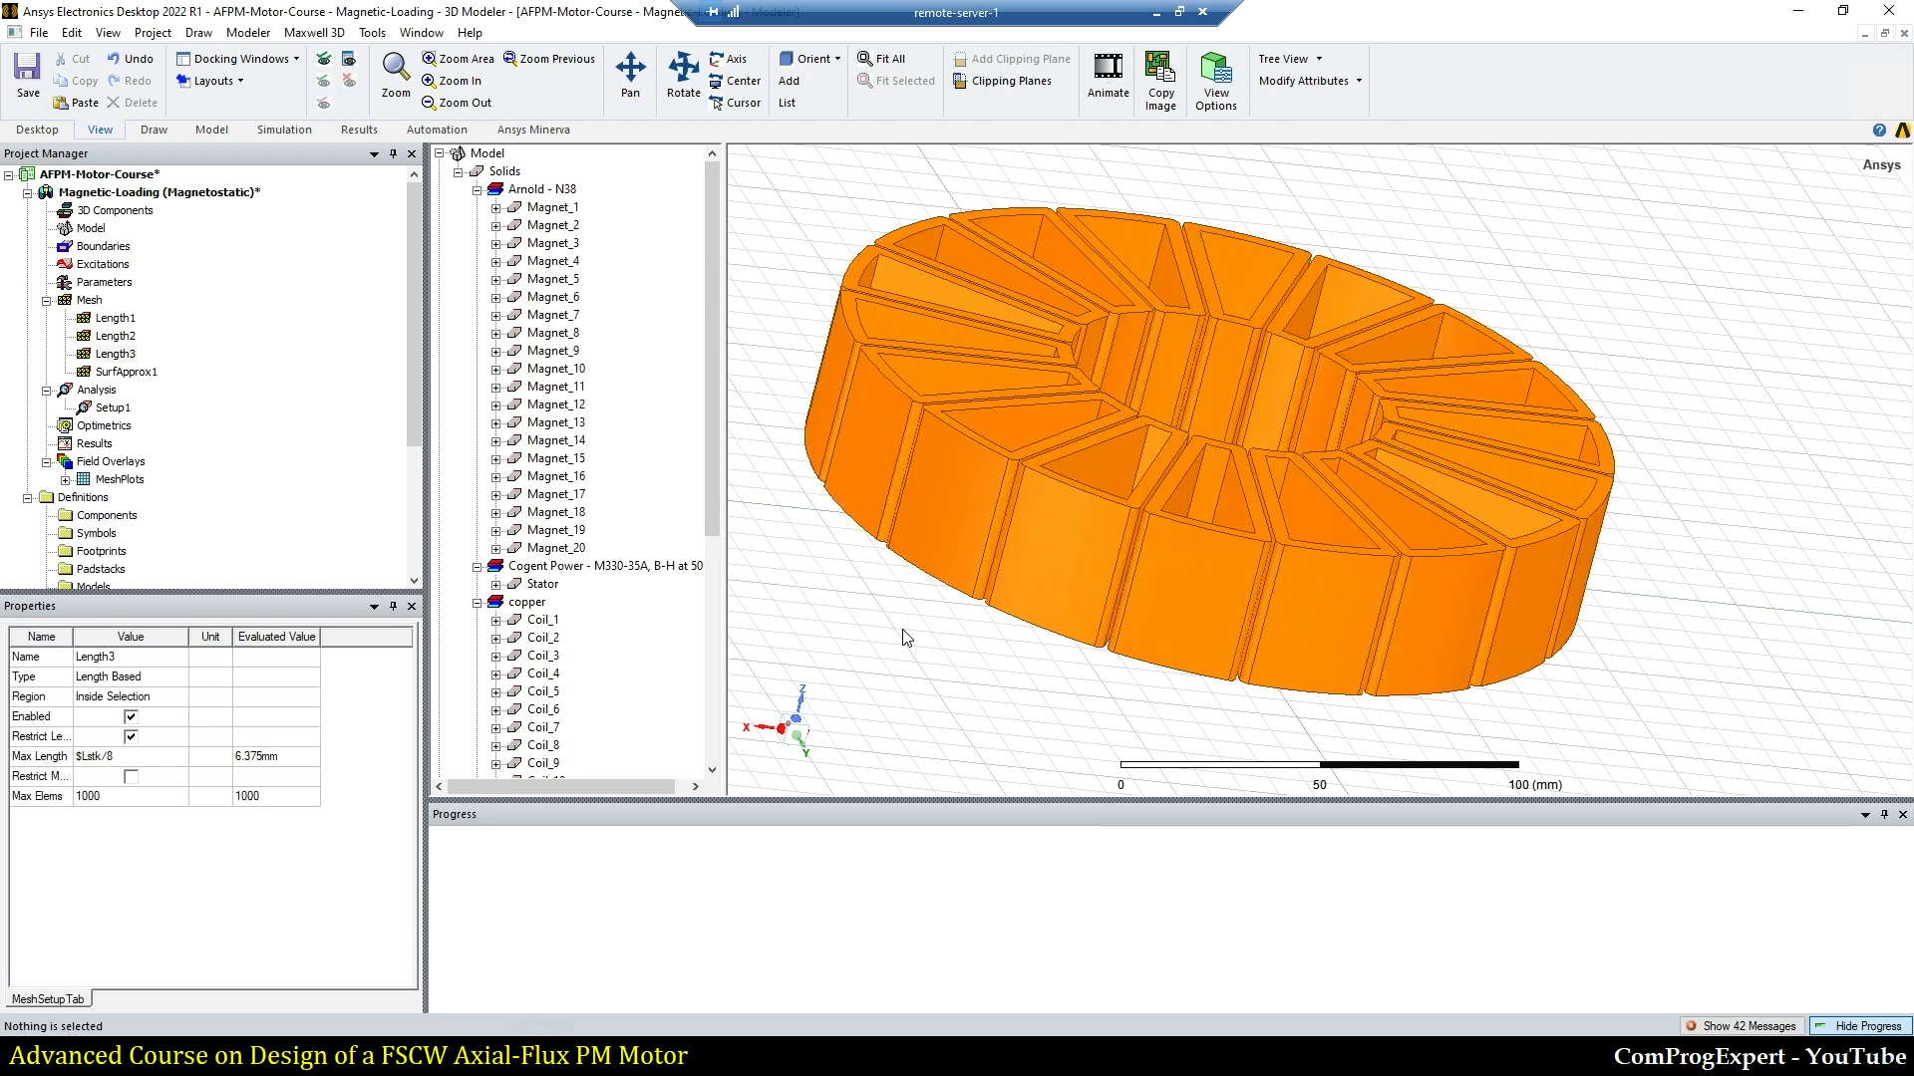
# Step: Show all hidden objects of the motor model and hide the vacuum Region box around it
pyautogui.scroll(-2, 903, 638)
pyautogui.click(346, 60)
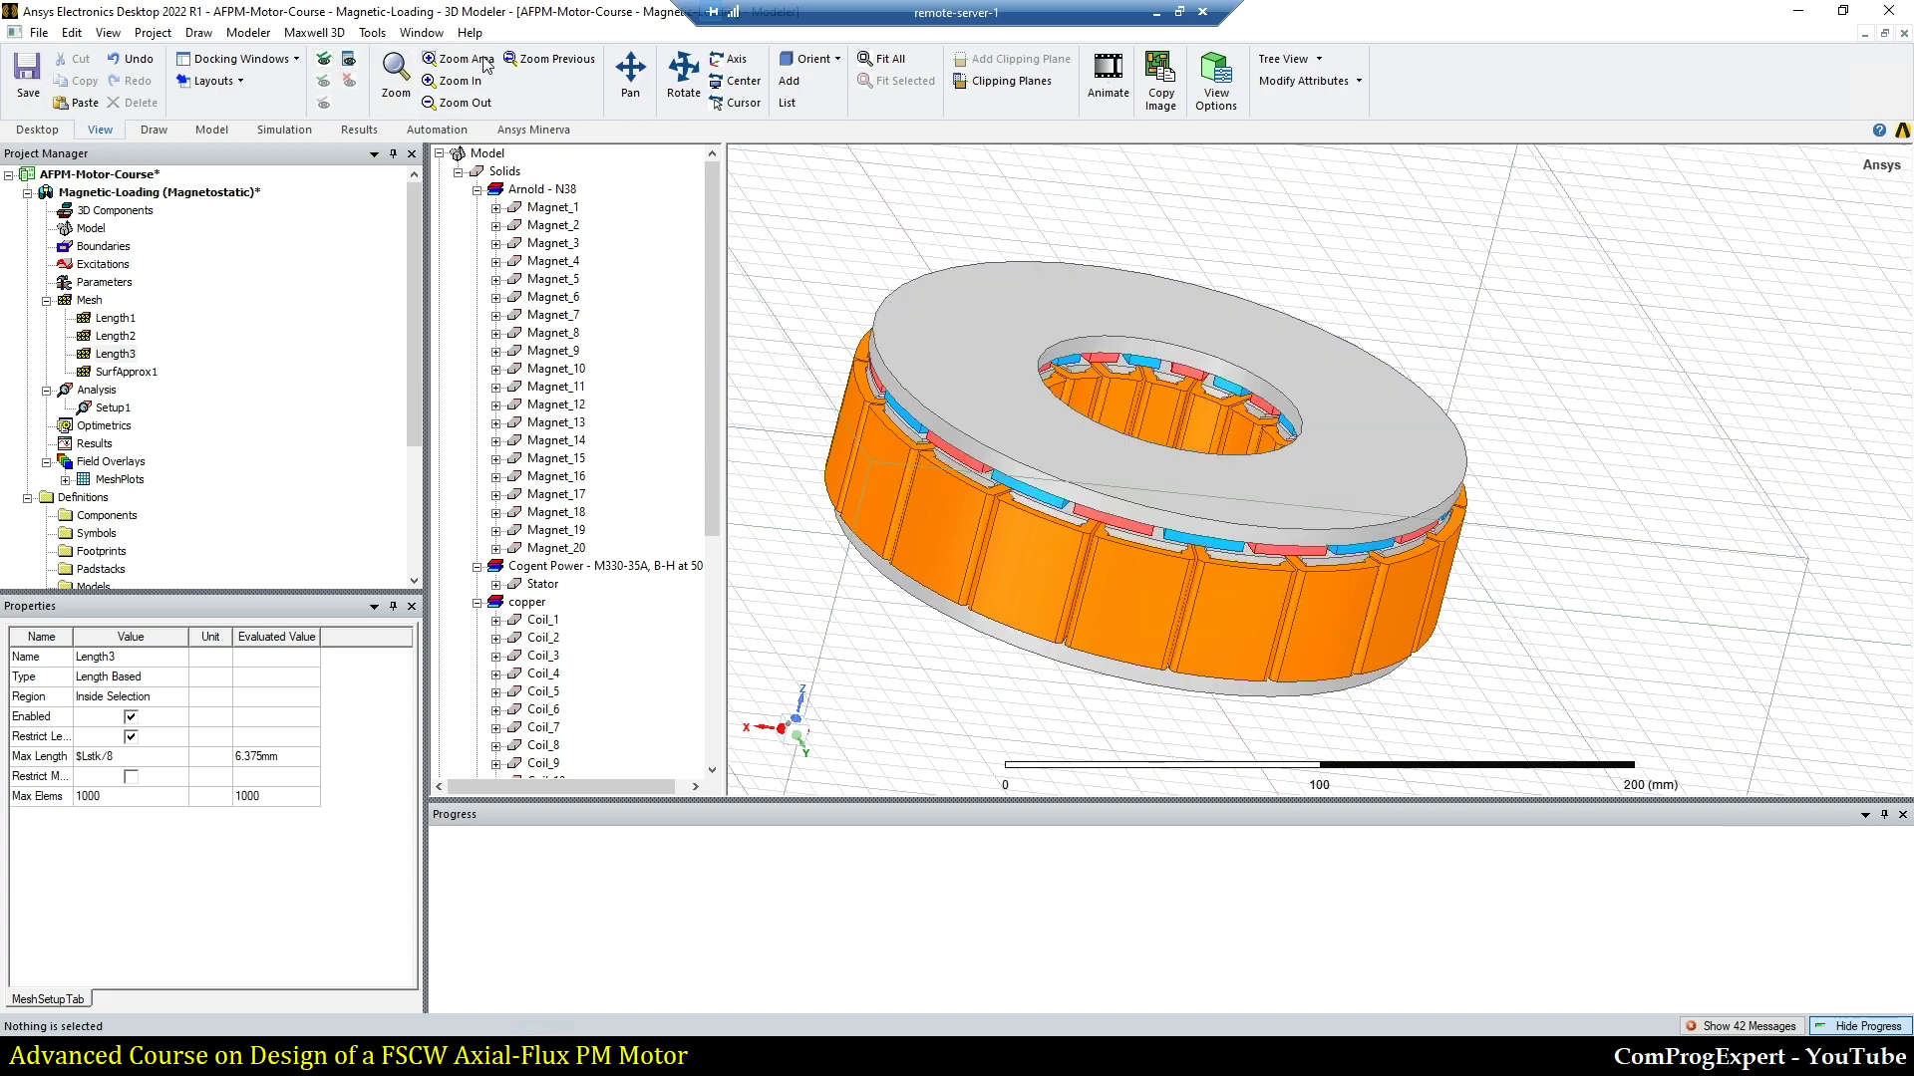
pyautogui.click(890, 60)
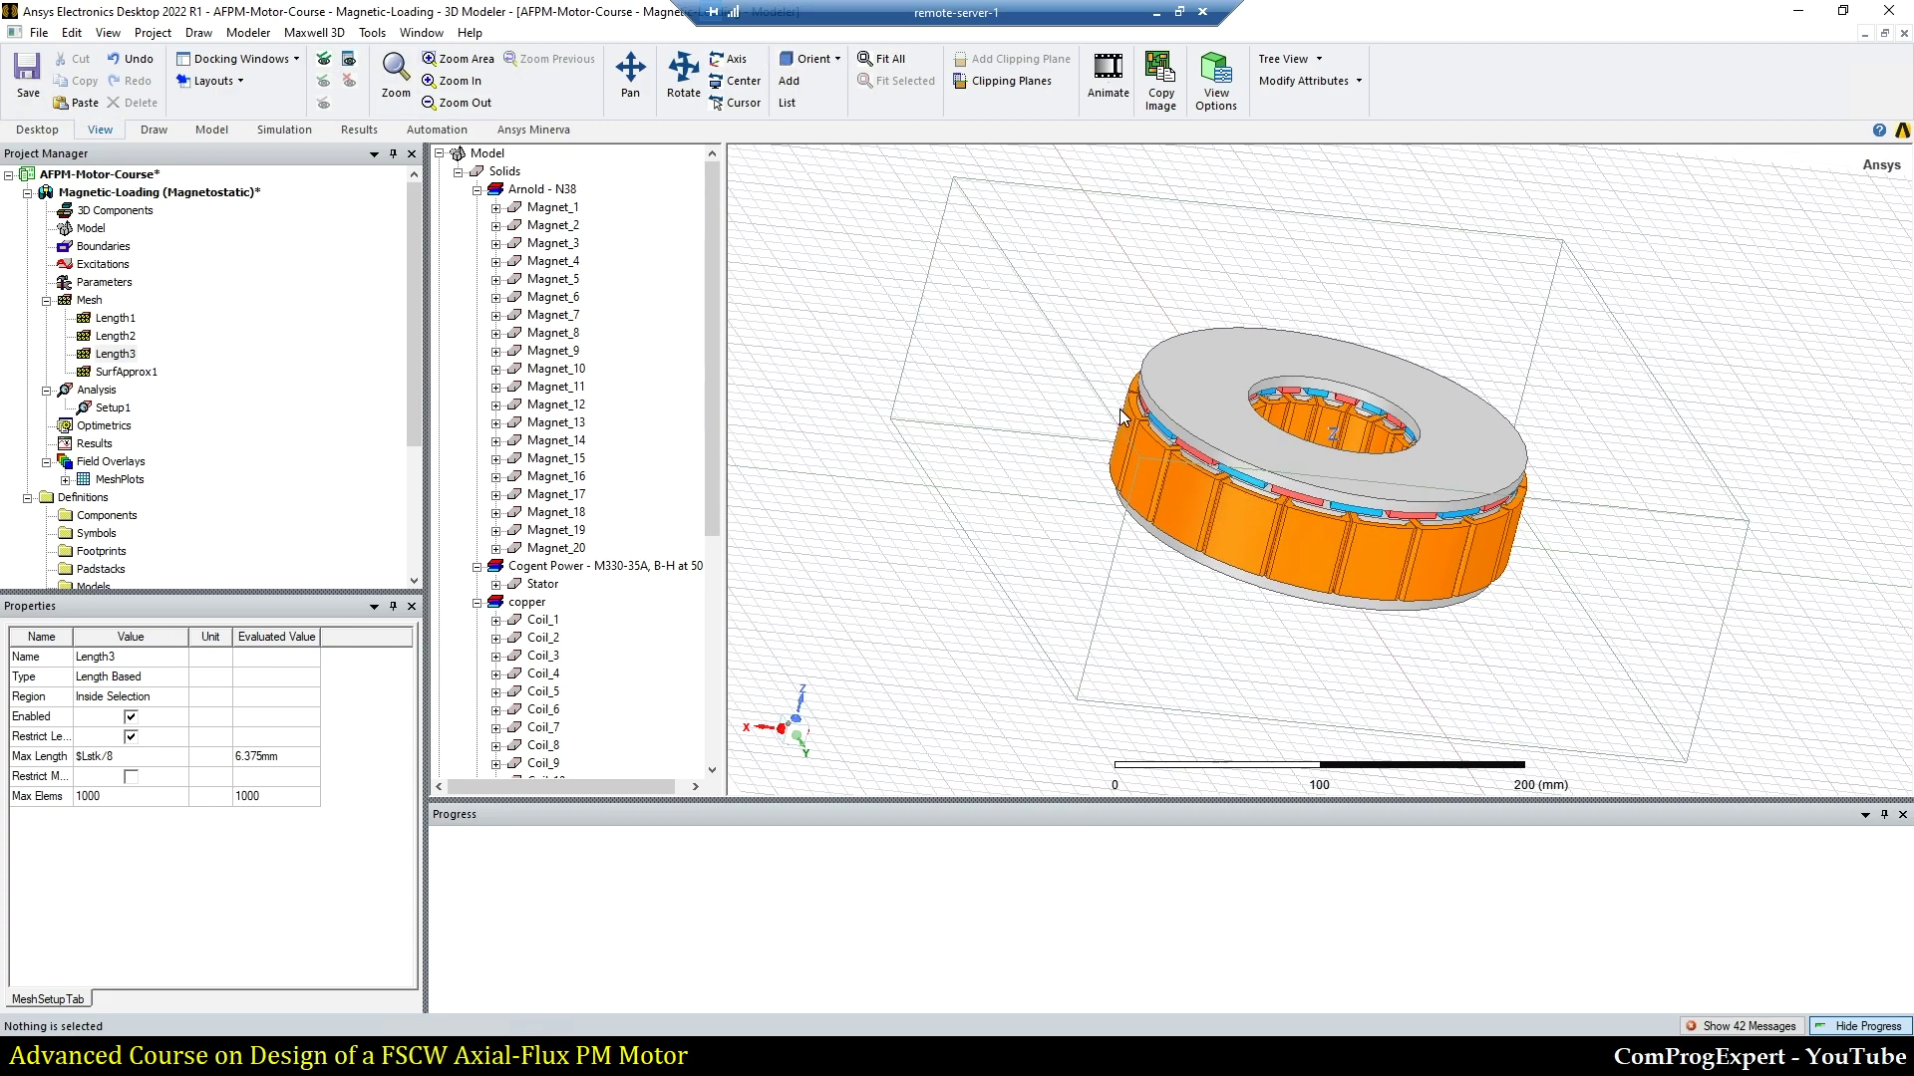
pyautogui.click(1093, 264)
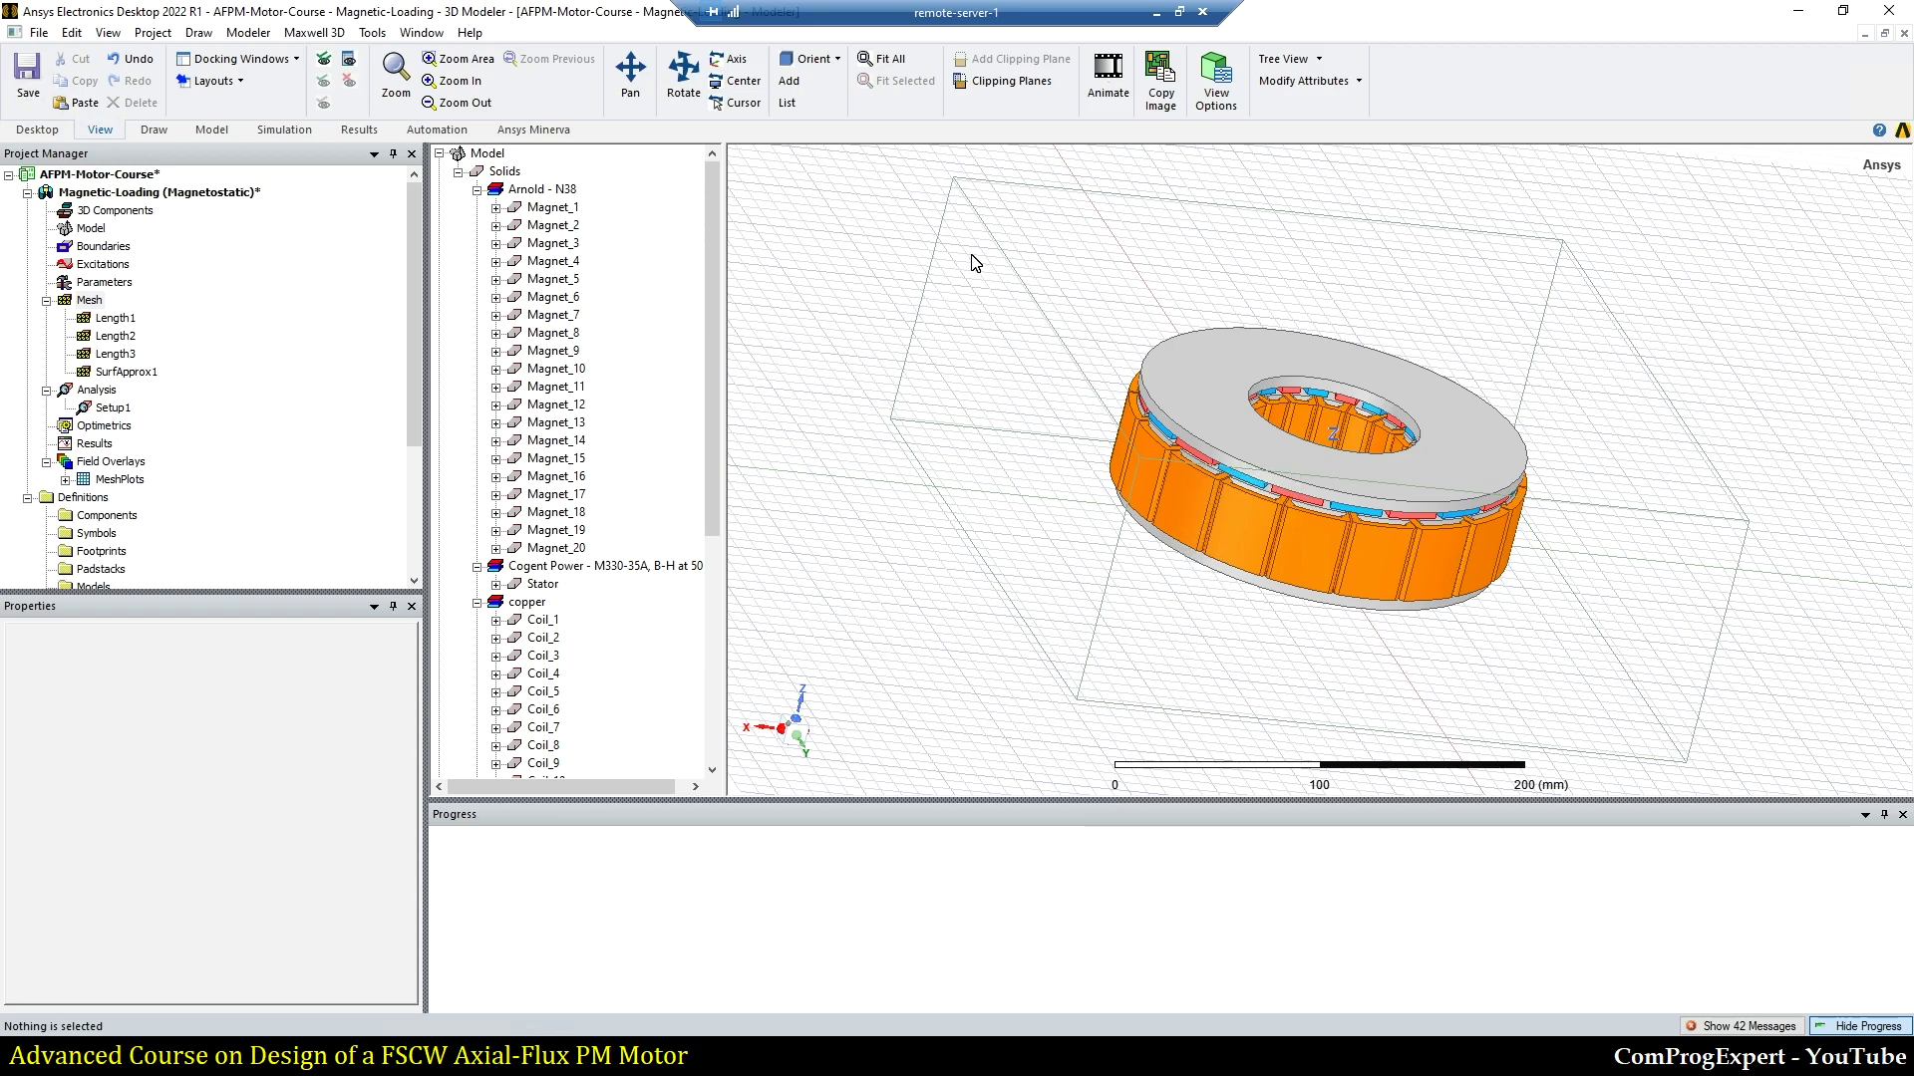
pyautogui.click(972, 267)
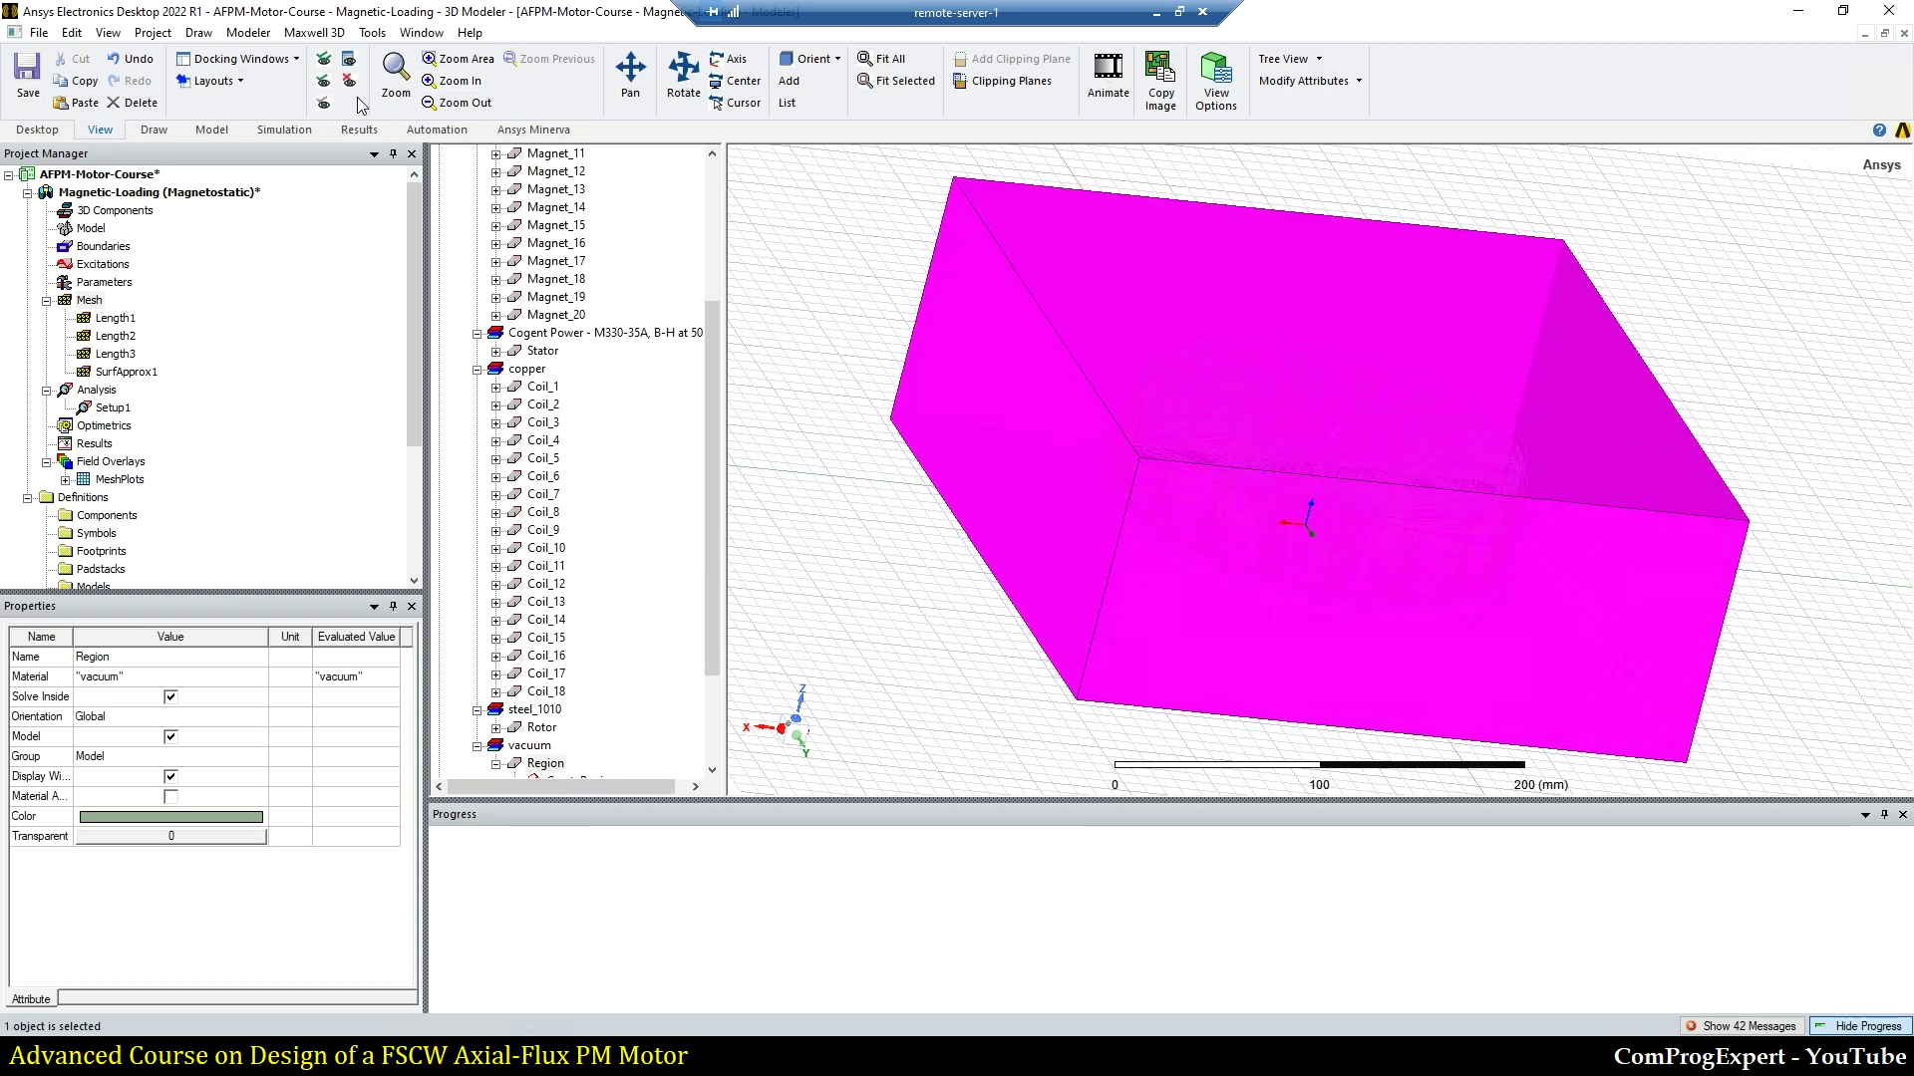
pyautogui.click(349, 80)
pyautogui.keyDown('alt'); pyautogui.moveTo(1193, 590); pyautogui.dragTo(1323, 368); pyautogui.keyUp('alt')
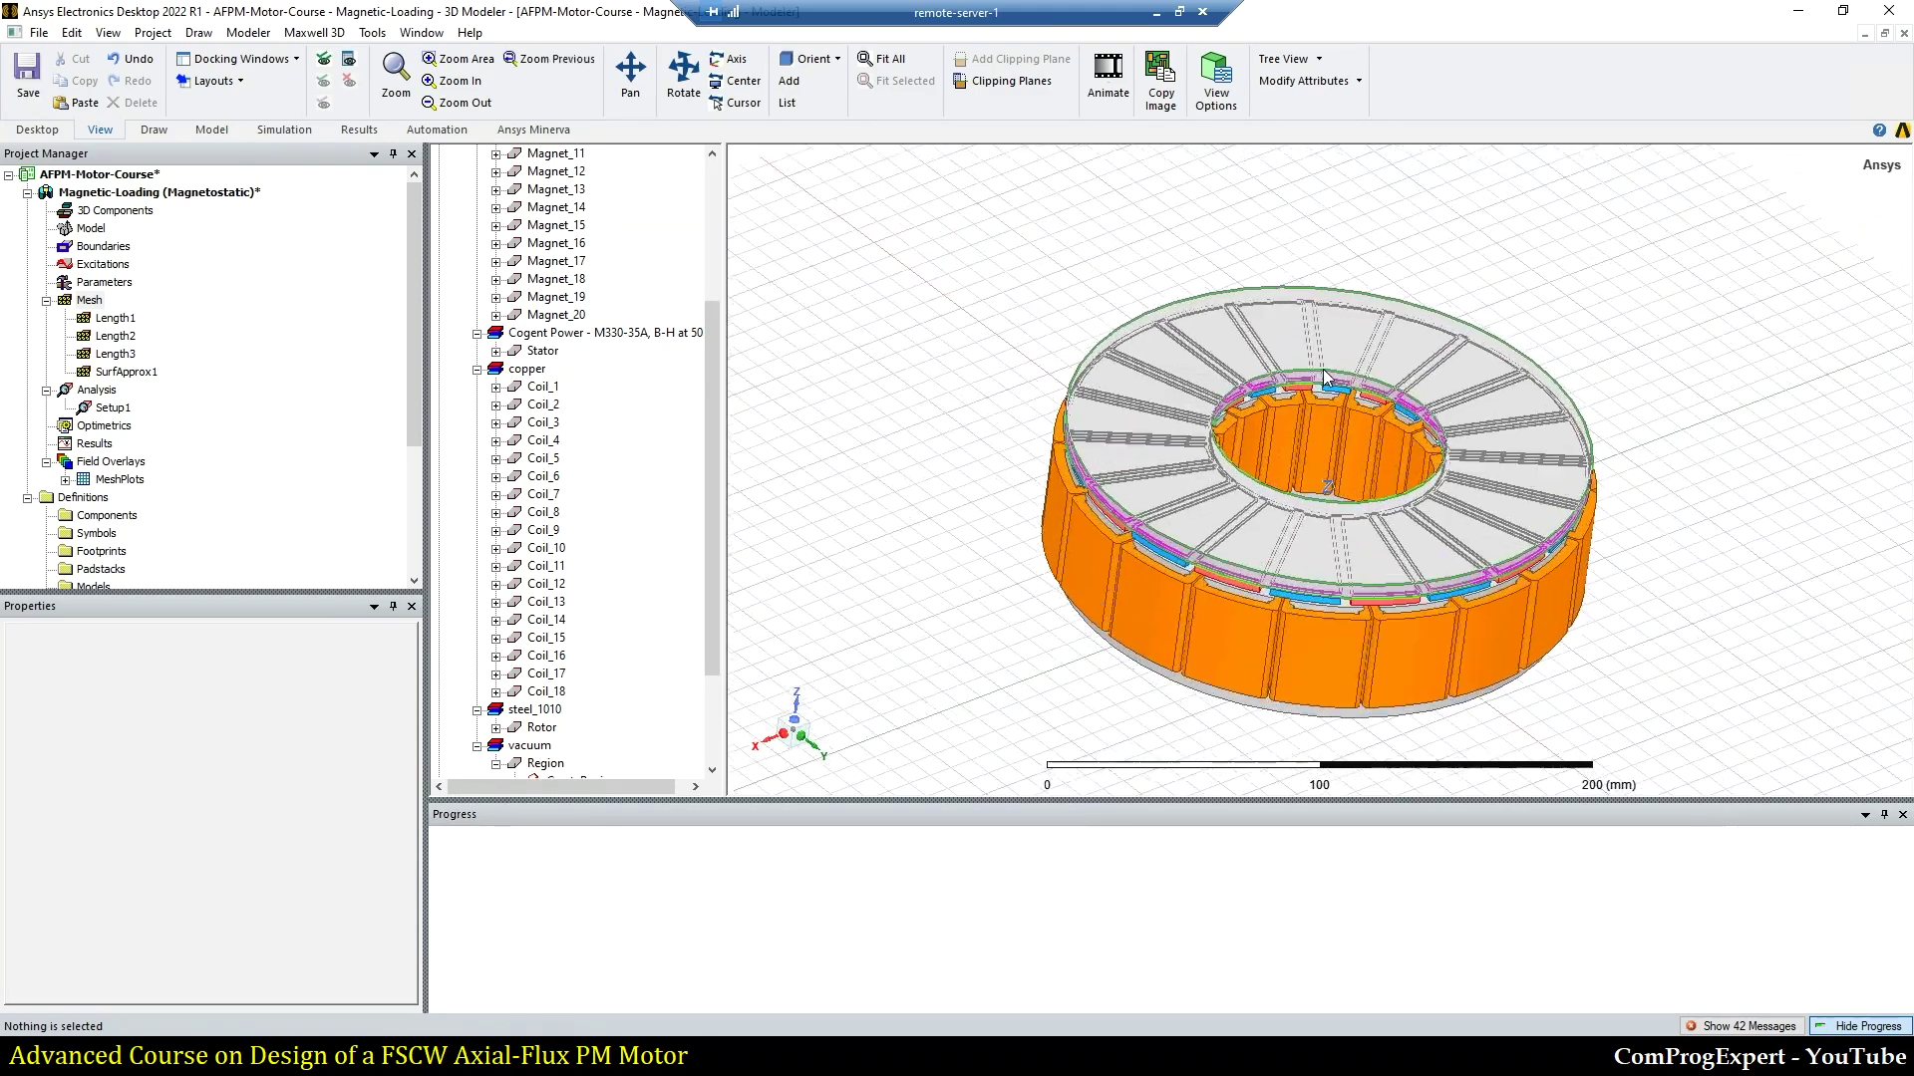
# Step: Switch to PowerPoint and look up slide 25 on the magnetic loading output equation
pyautogui.click(1156, 12)
pyautogui.scroll(-10, 192, 512)
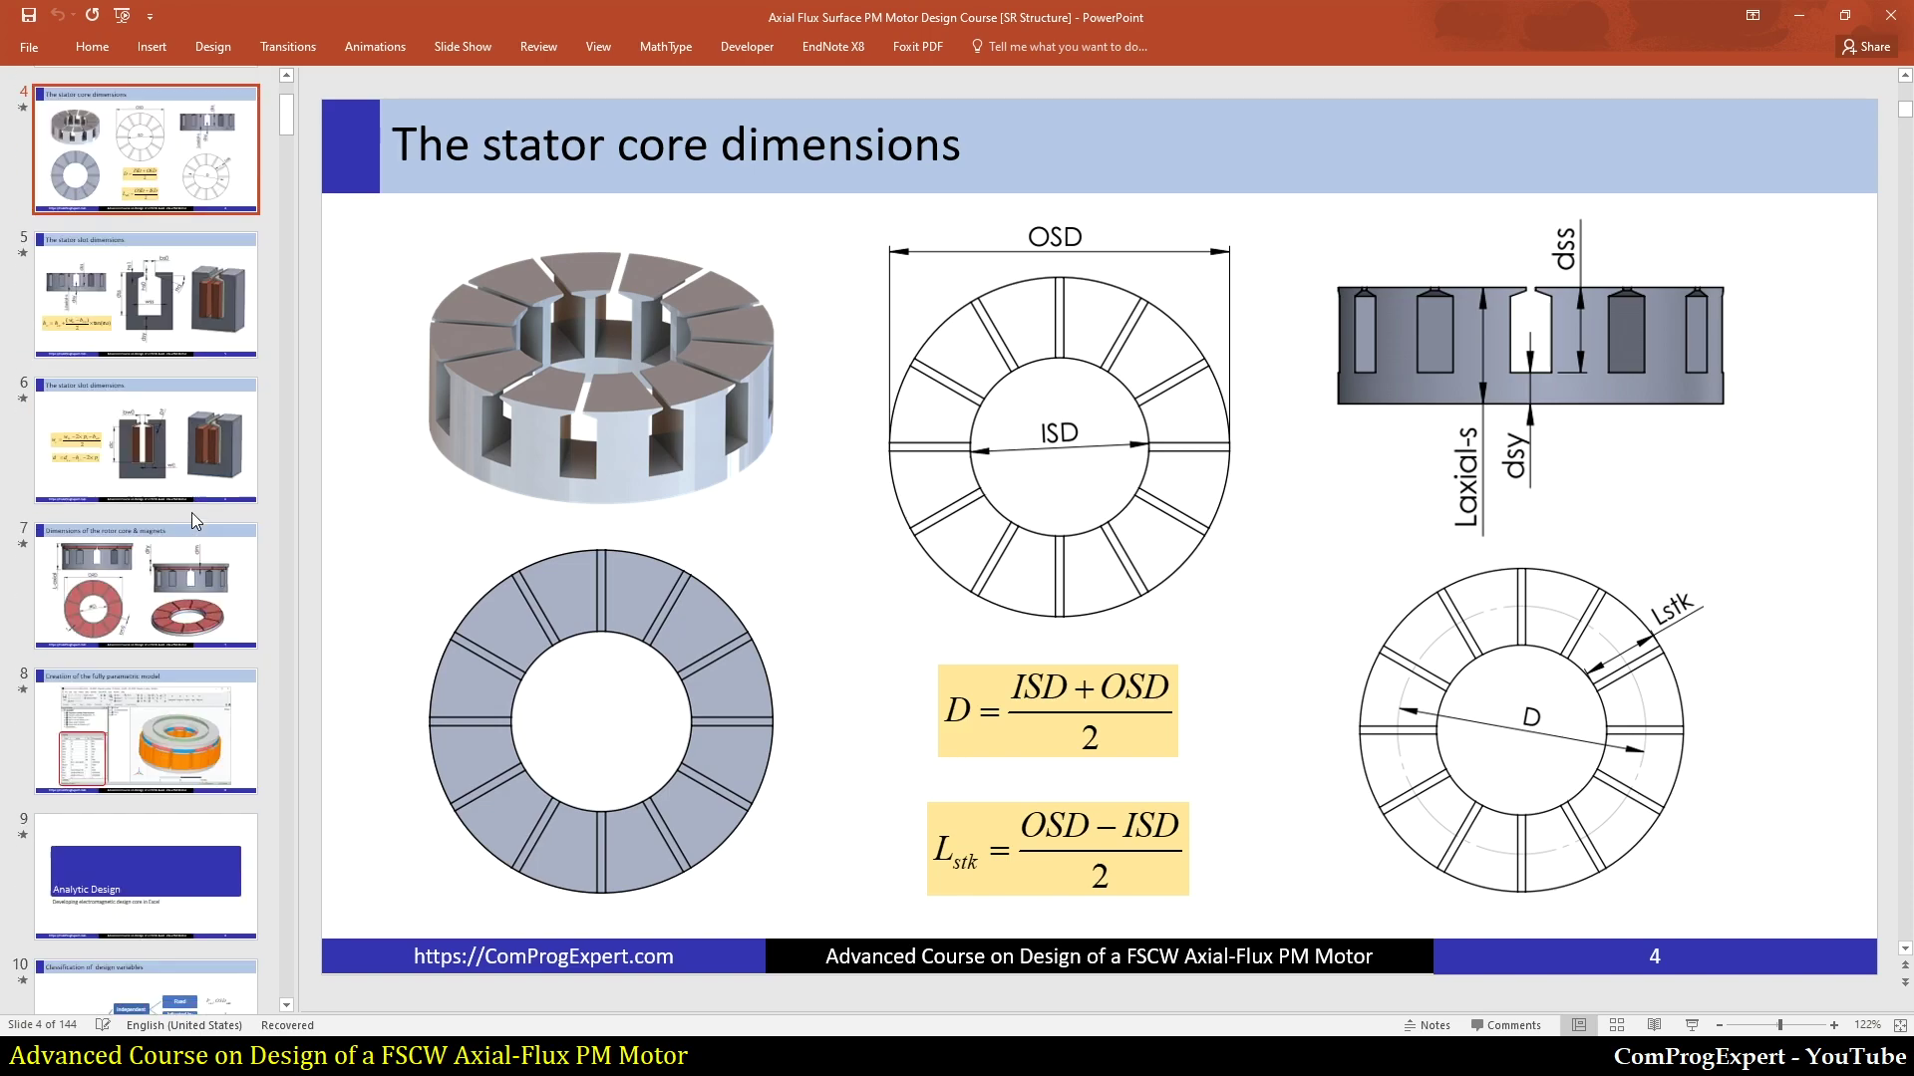
pyautogui.scroll(-12, 191, 512)
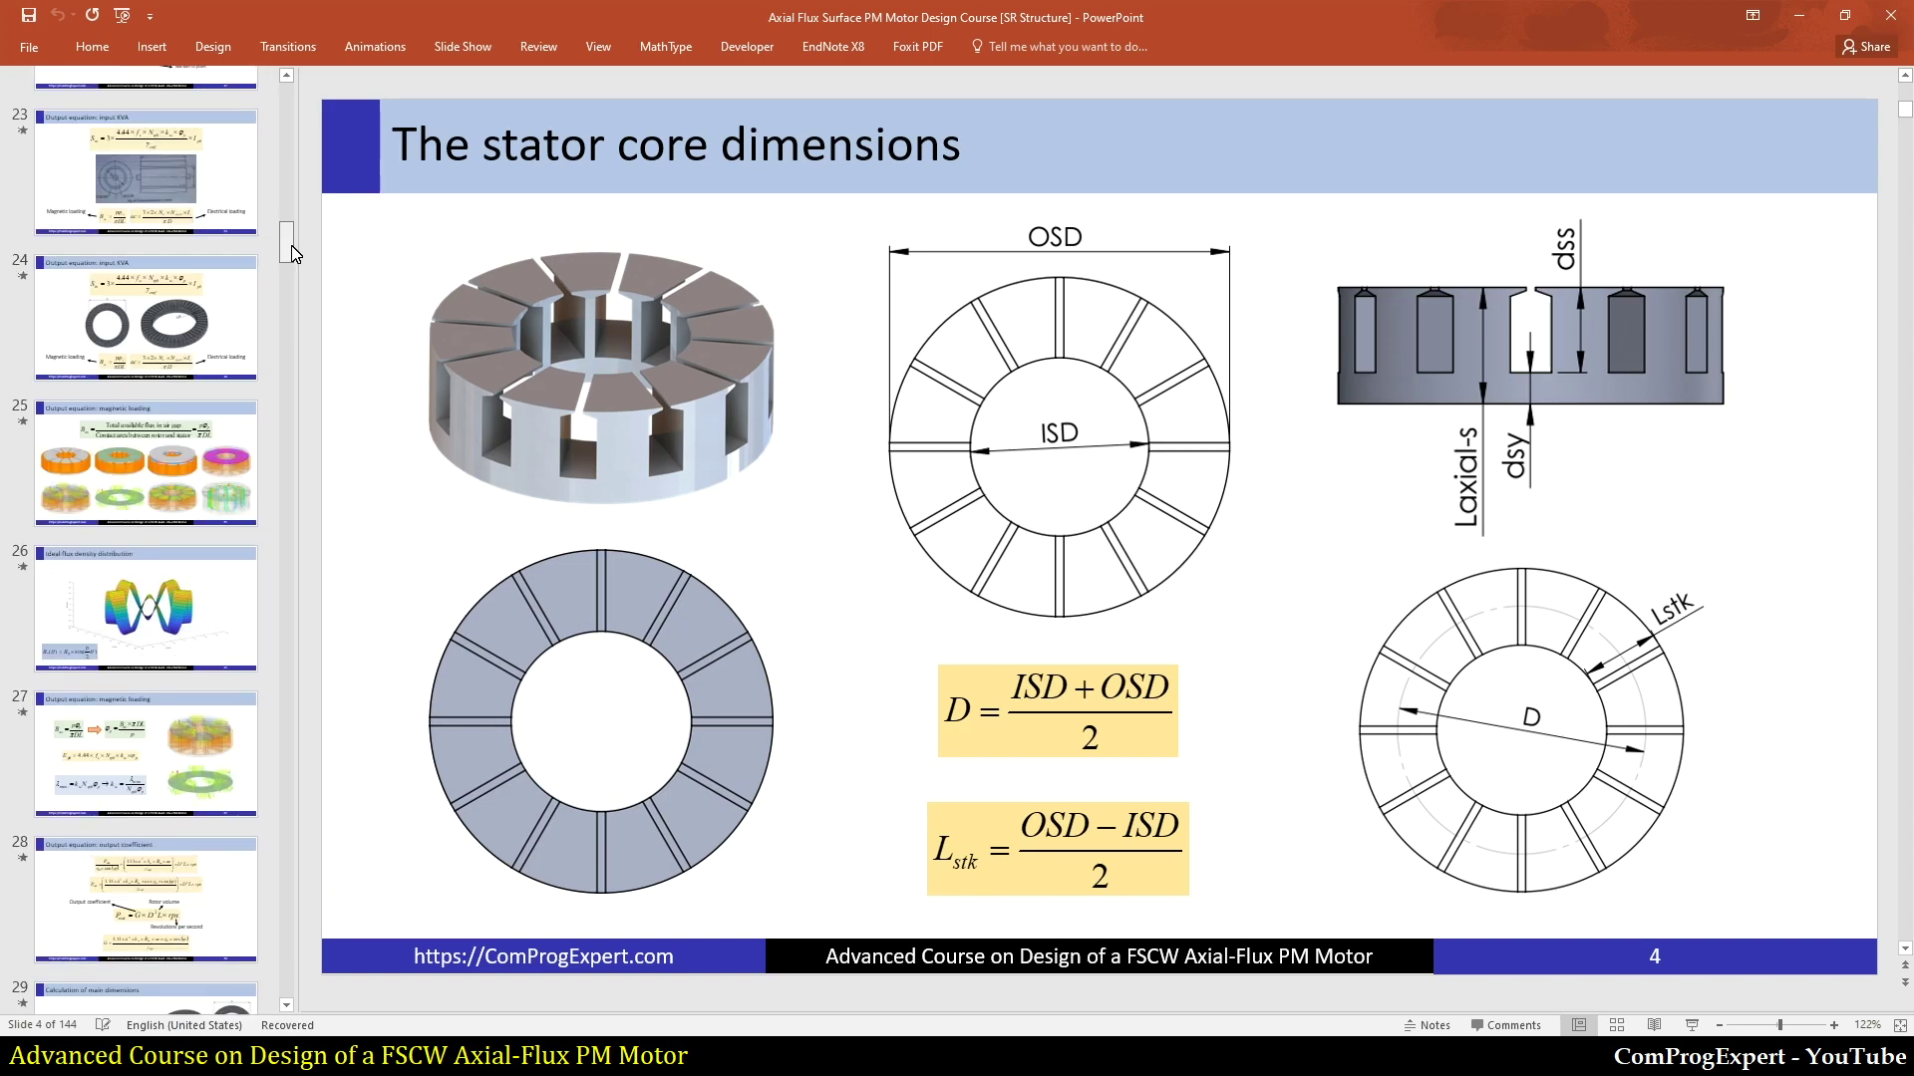
pyautogui.moveTo(291, 245); pyautogui.dragTo(290, 255)
pyautogui.click(175, 340)
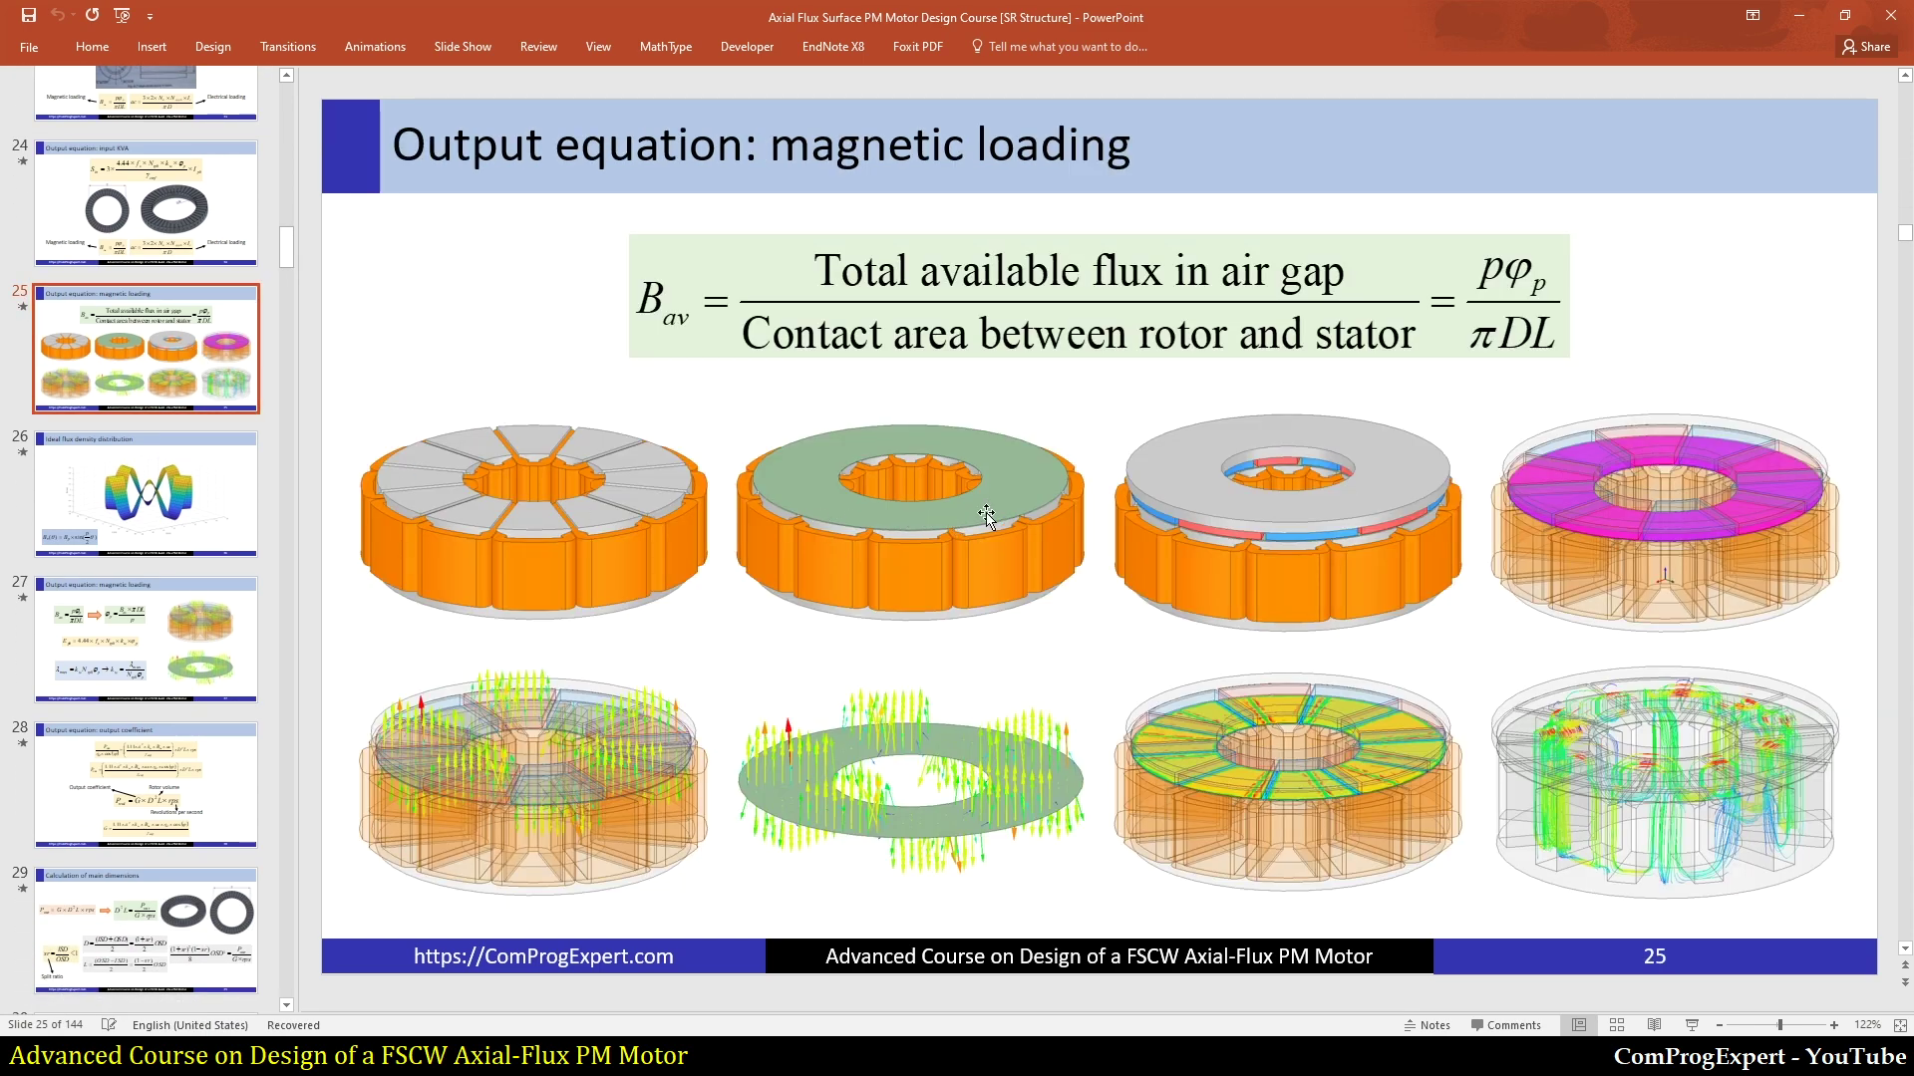
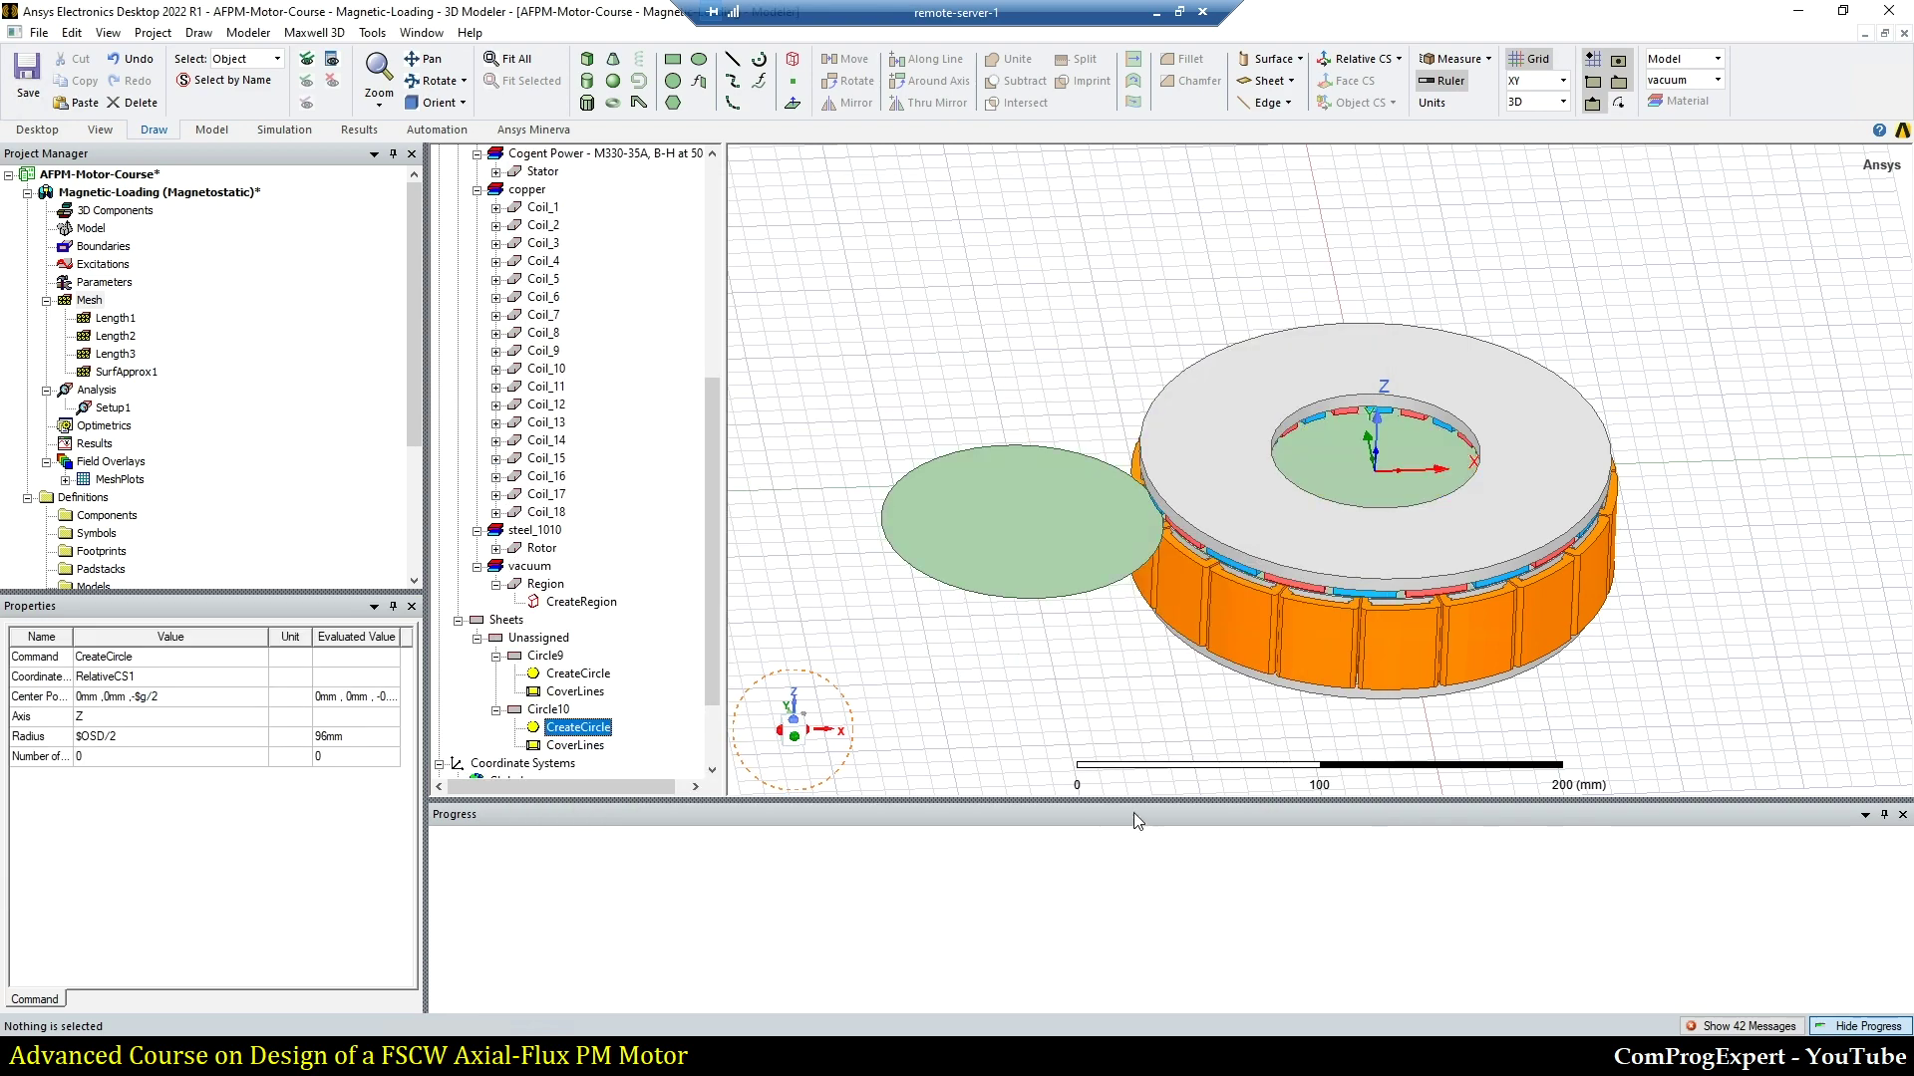
# Step: Set the center position of Circle9, the sheet beside the motor, to 0,0,-$g/2 and its radius to $ISD/2
pyautogui.click(945, 700)
pyautogui.click(548, 657)
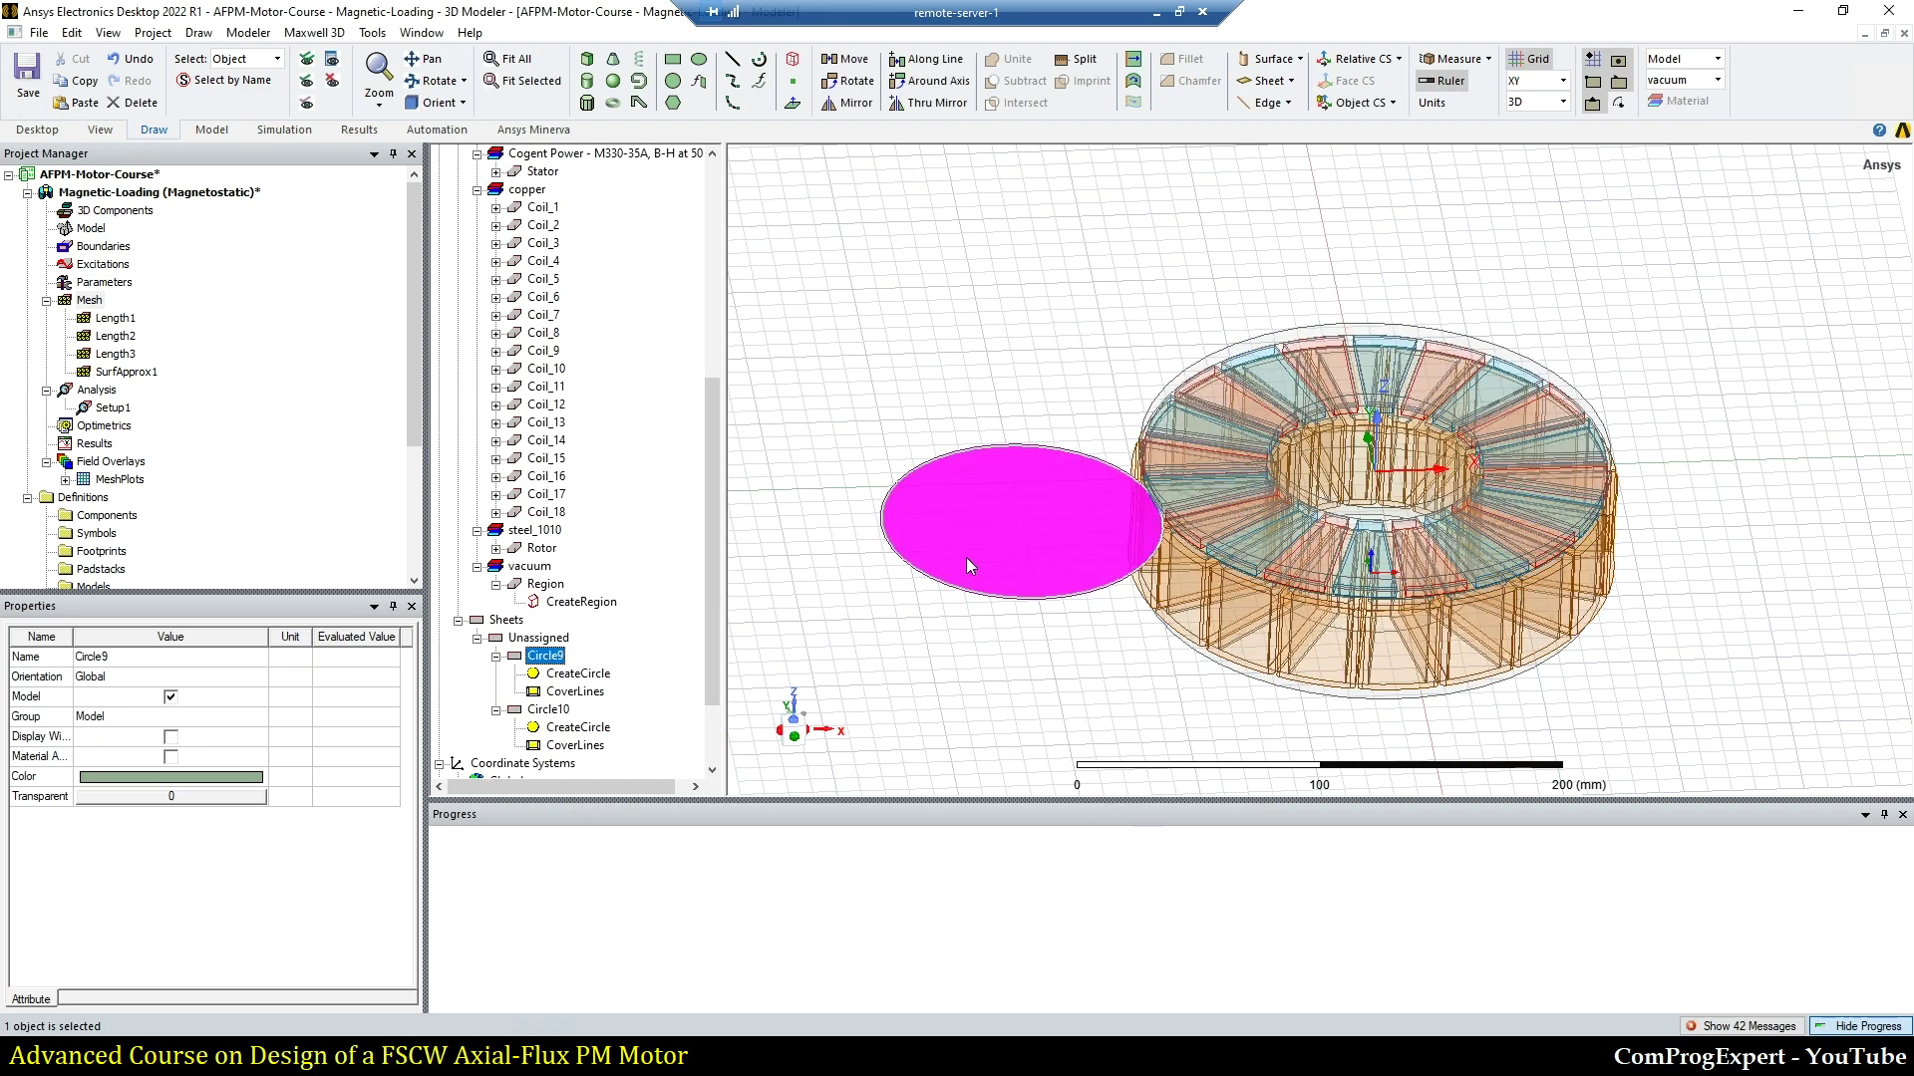
pyautogui.doubleClick(612, 673)
pyautogui.click(872, 327)
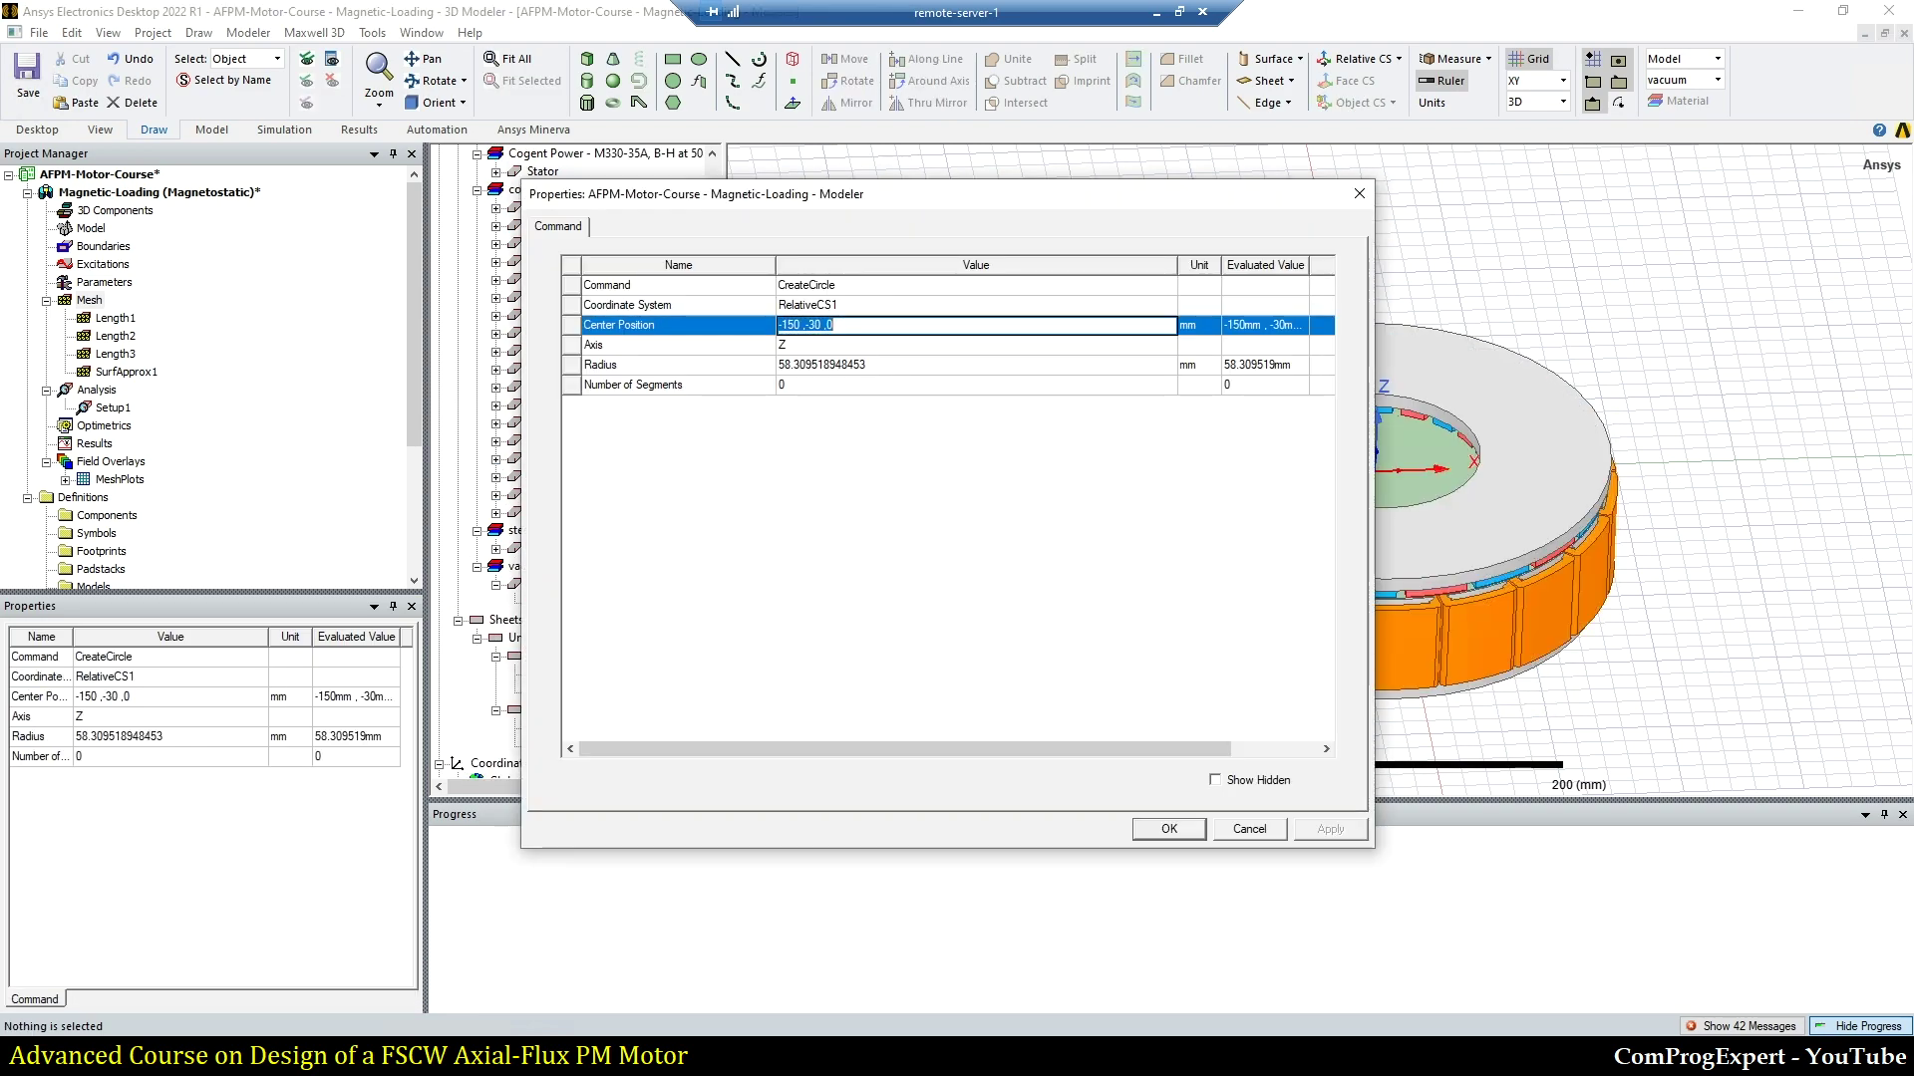
pyautogui.write('0,0,-')
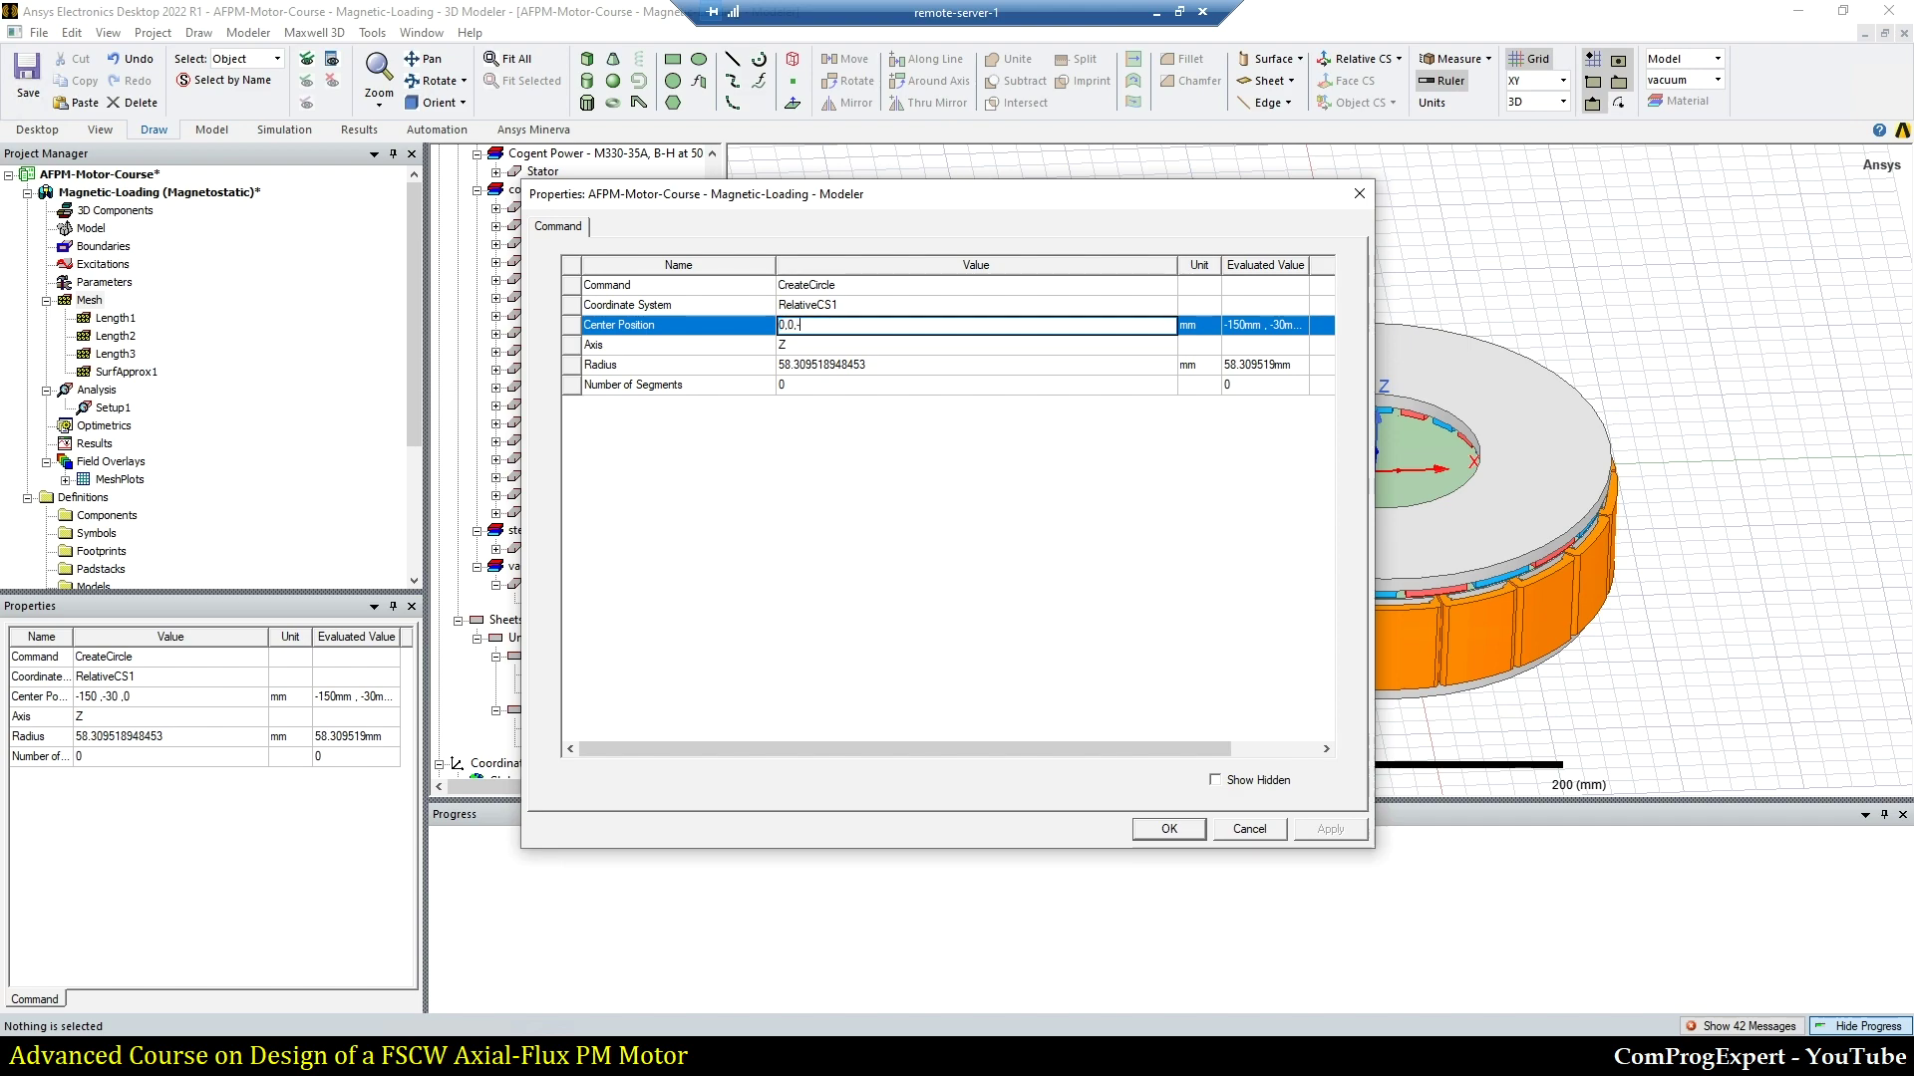
pyautogui.write('$g/2')
pyautogui.click(864, 365)
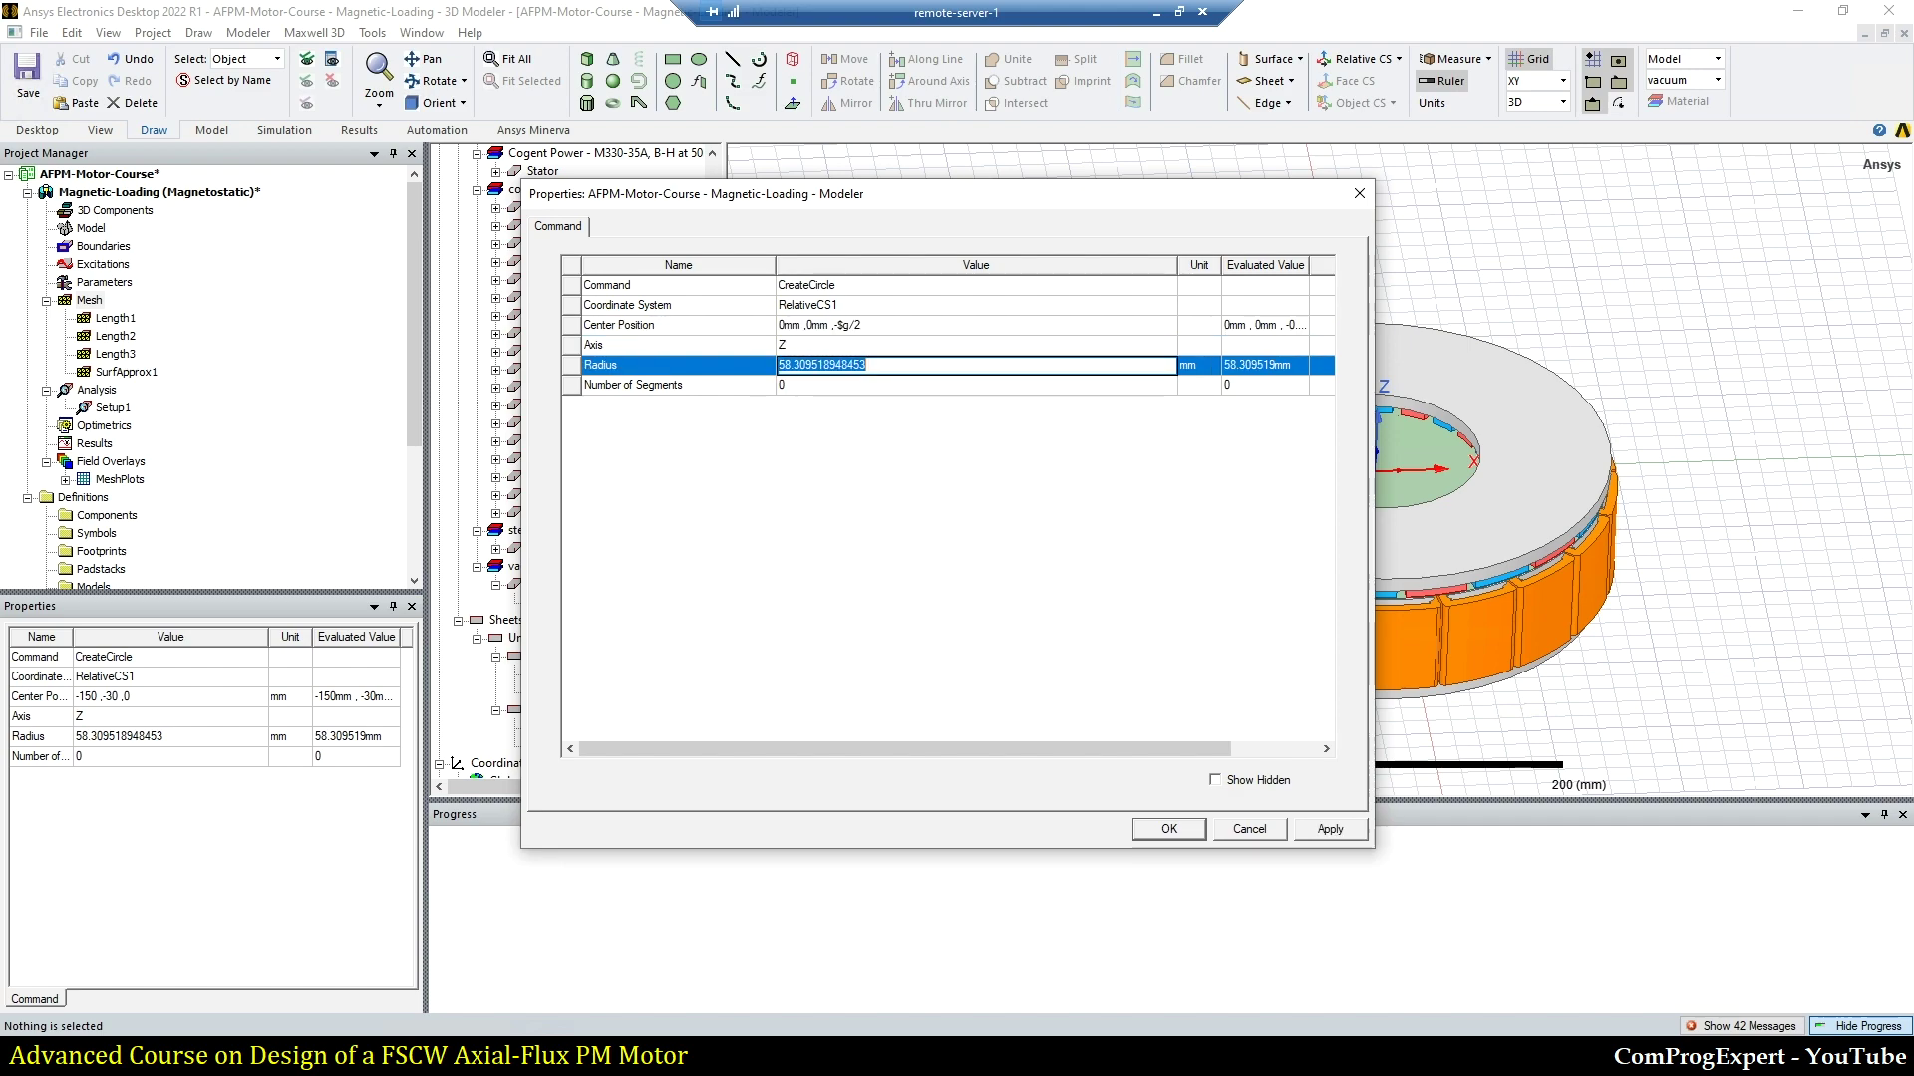
pyautogui.write('$ISD')
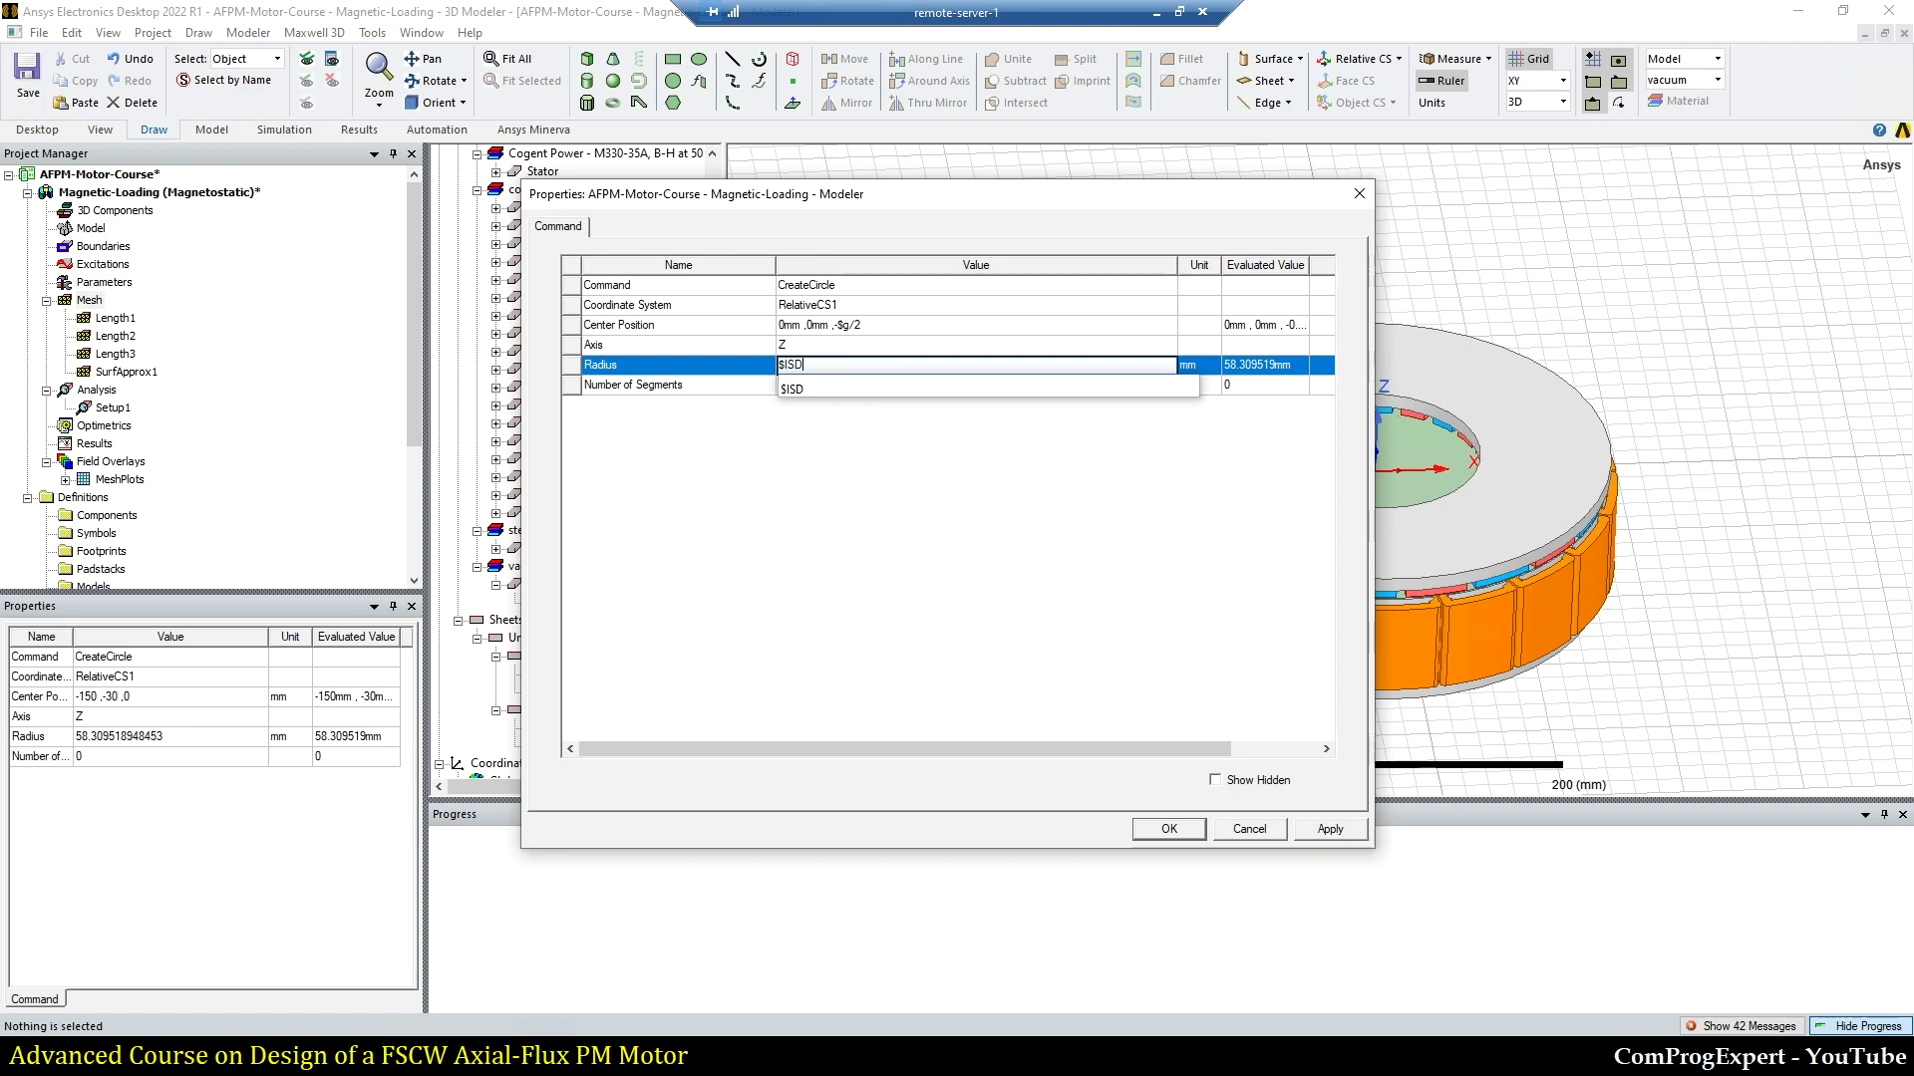
pyautogui.write('/2')
pyautogui.press('Tab')
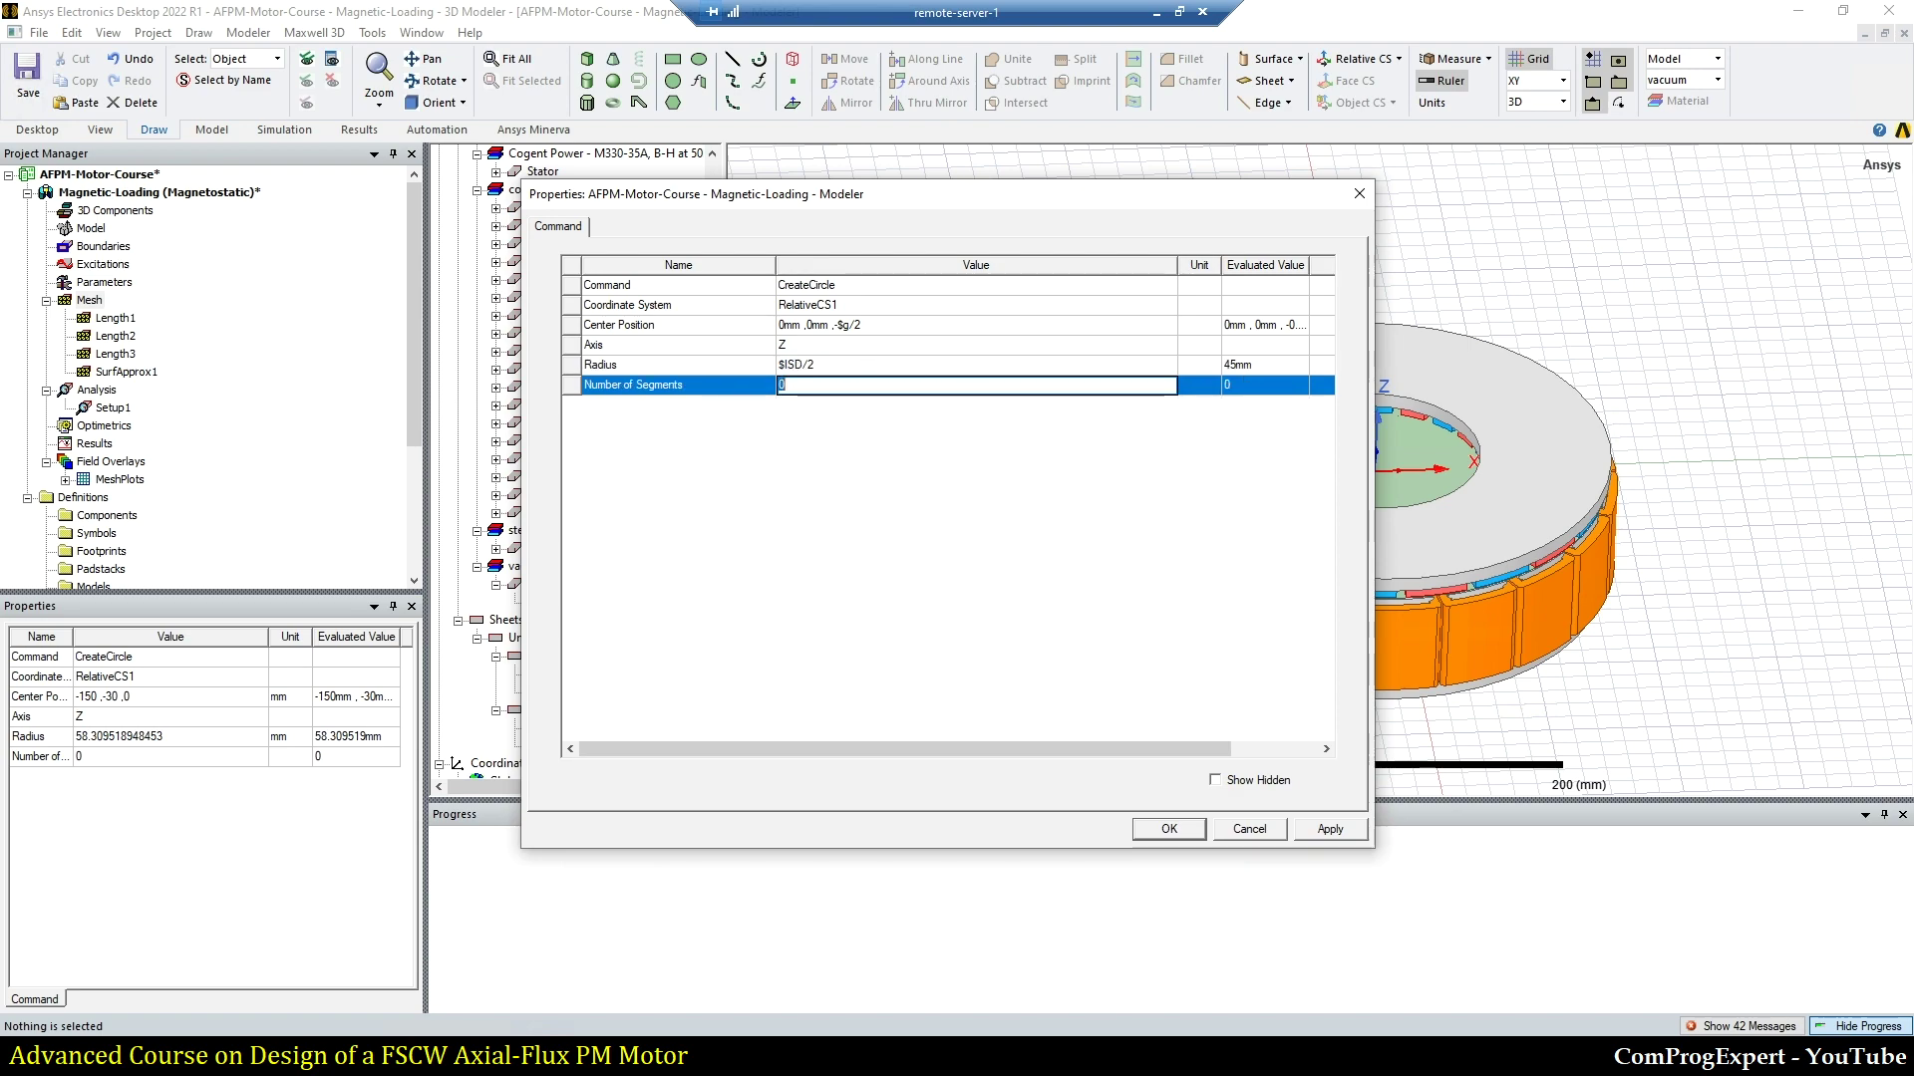
pyautogui.click(1169, 828)
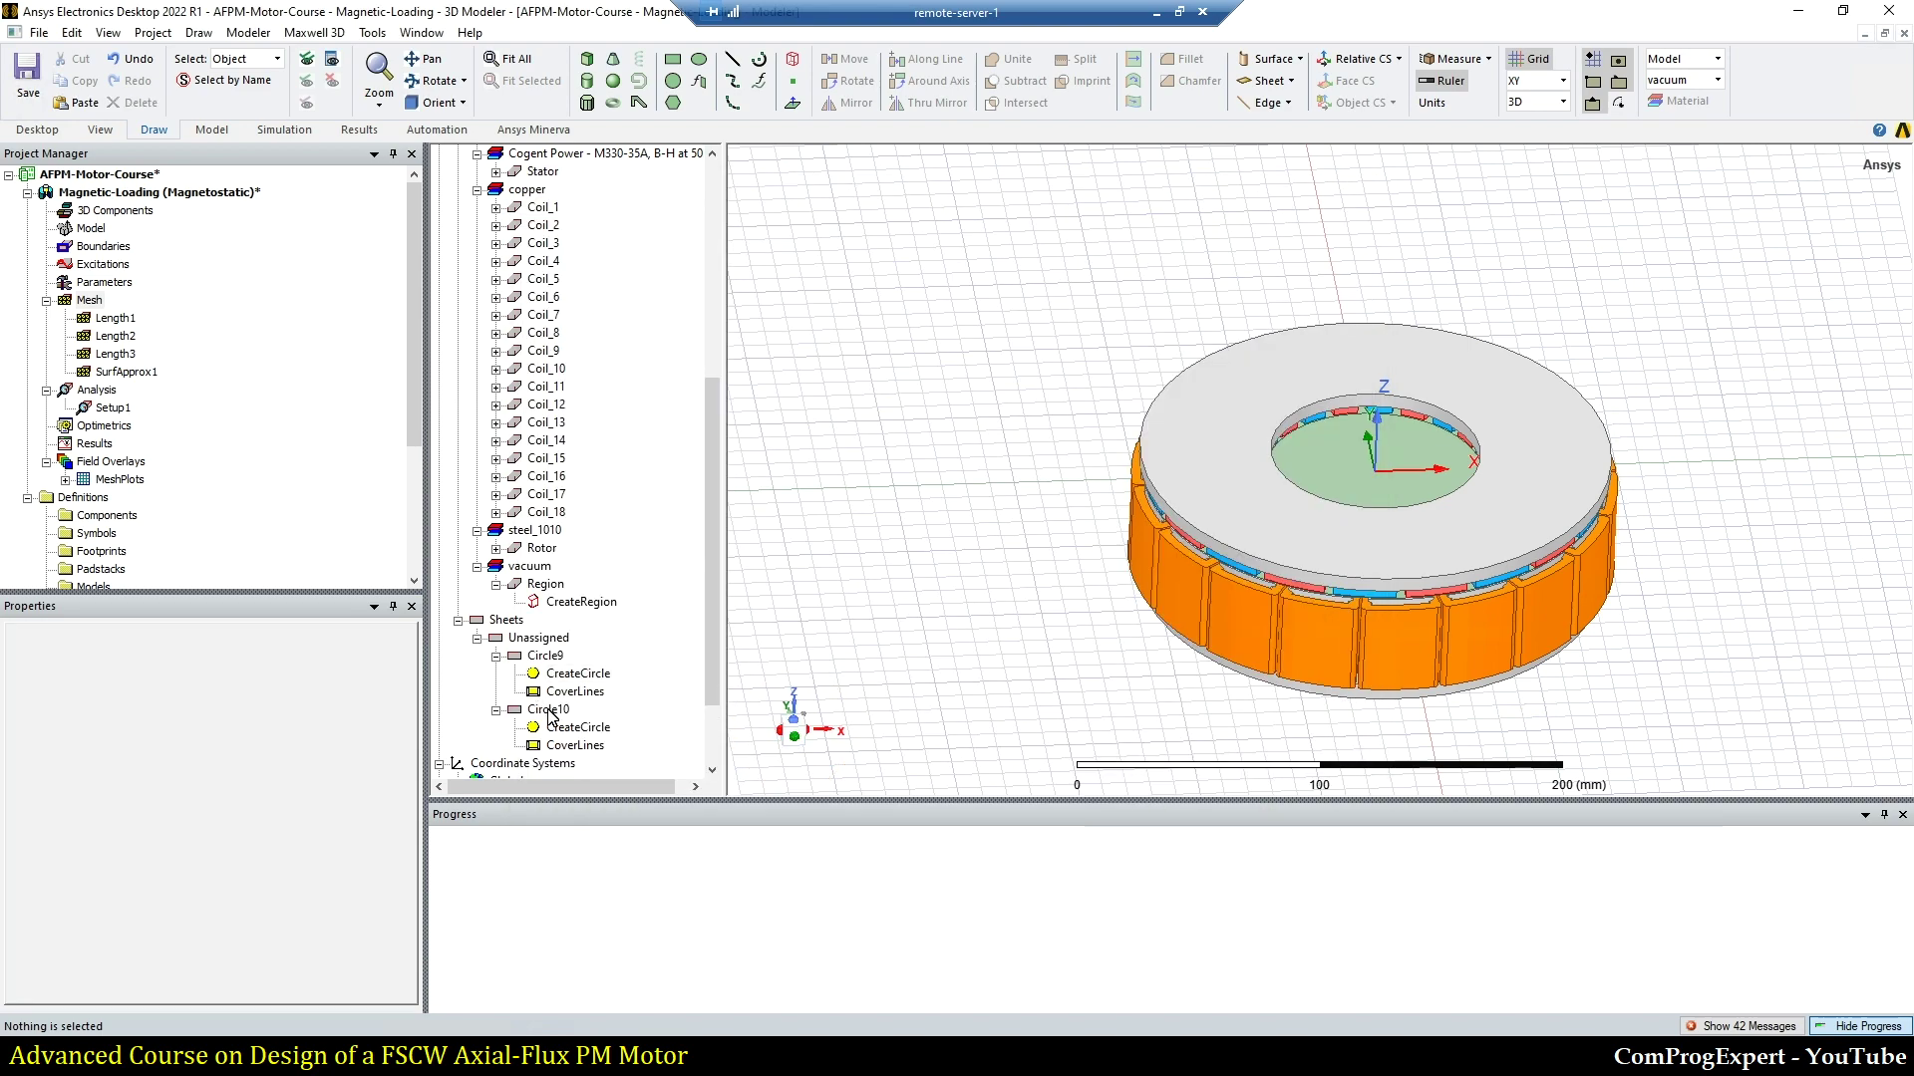
# Step: Subtract Circle9 from Circle10 to form a ring-shaped sheet in the air gap
pyautogui.click(548, 709)
pyautogui.keyDown('ctrl'); pyautogui.click(546, 659); pyautogui.keyUp('ctrl')
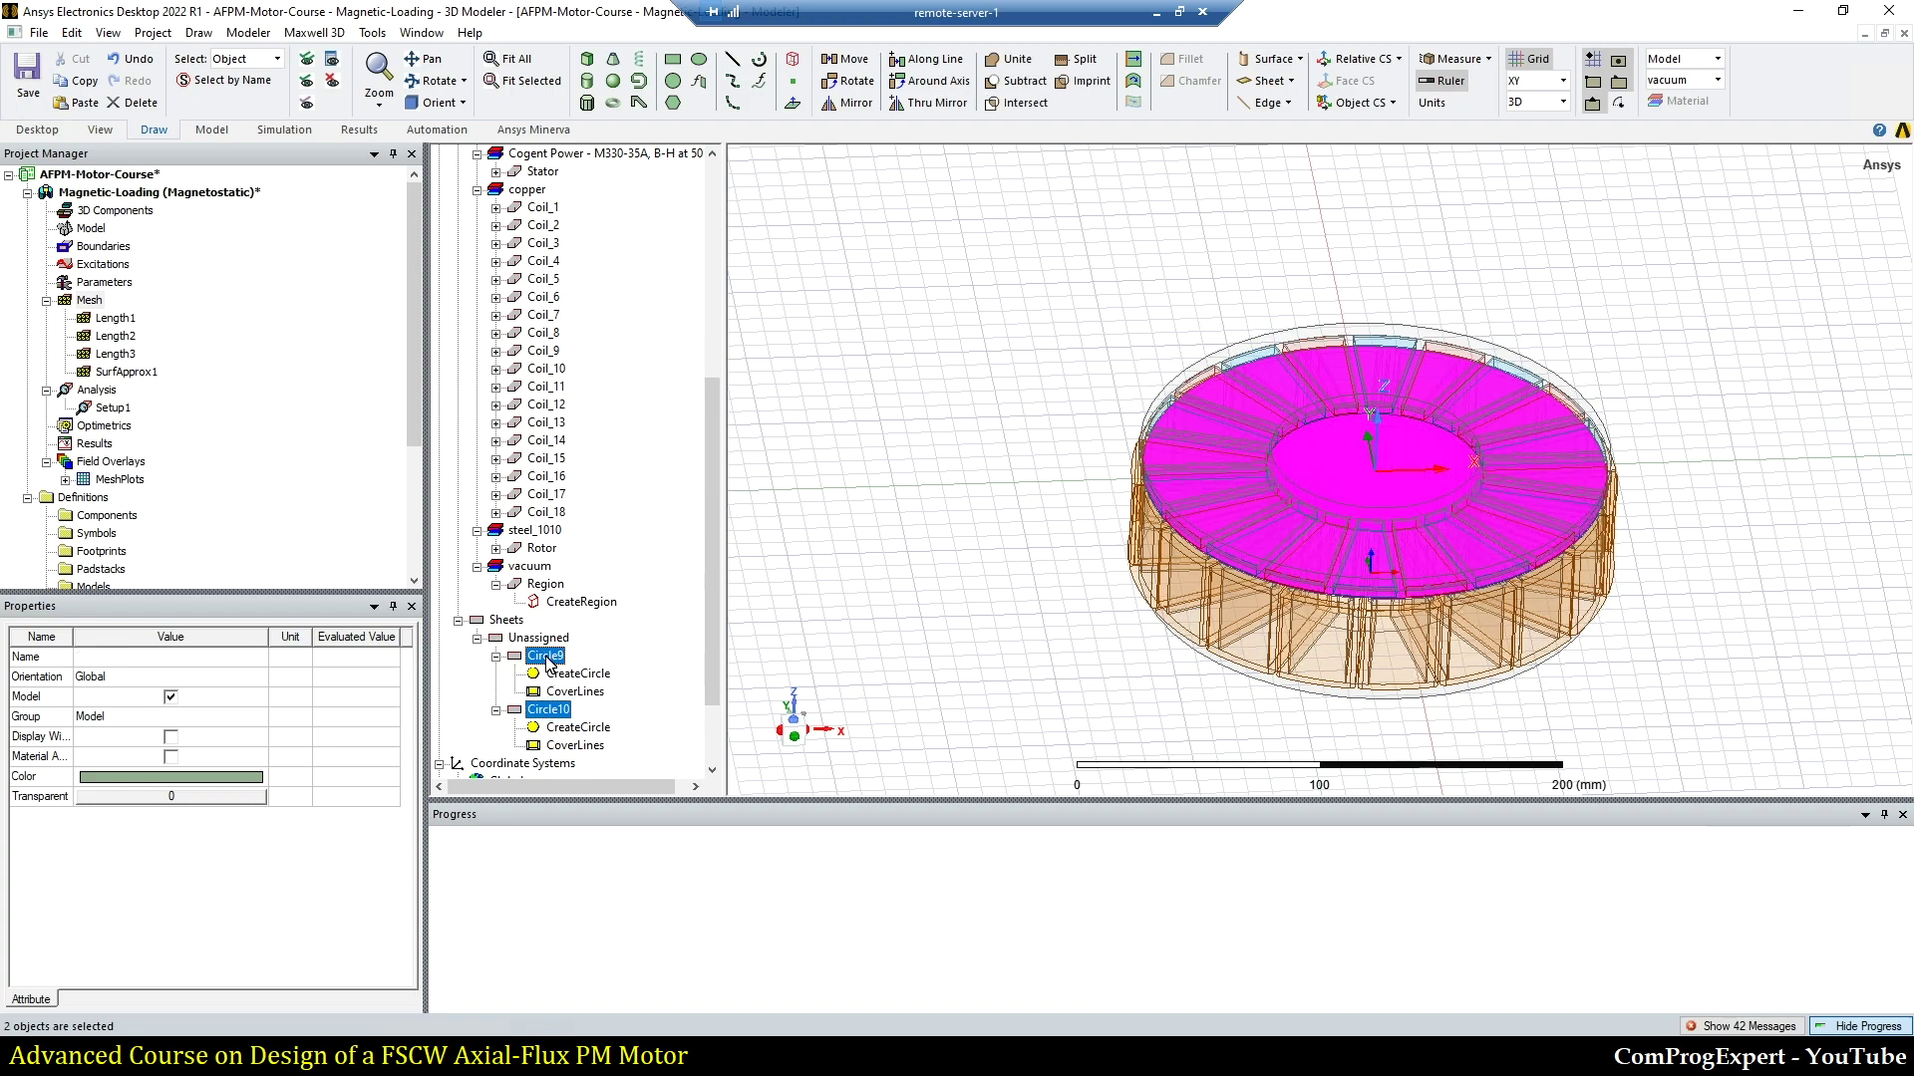
pyautogui.click(1018, 81)
pyautogui.click(900, 615)
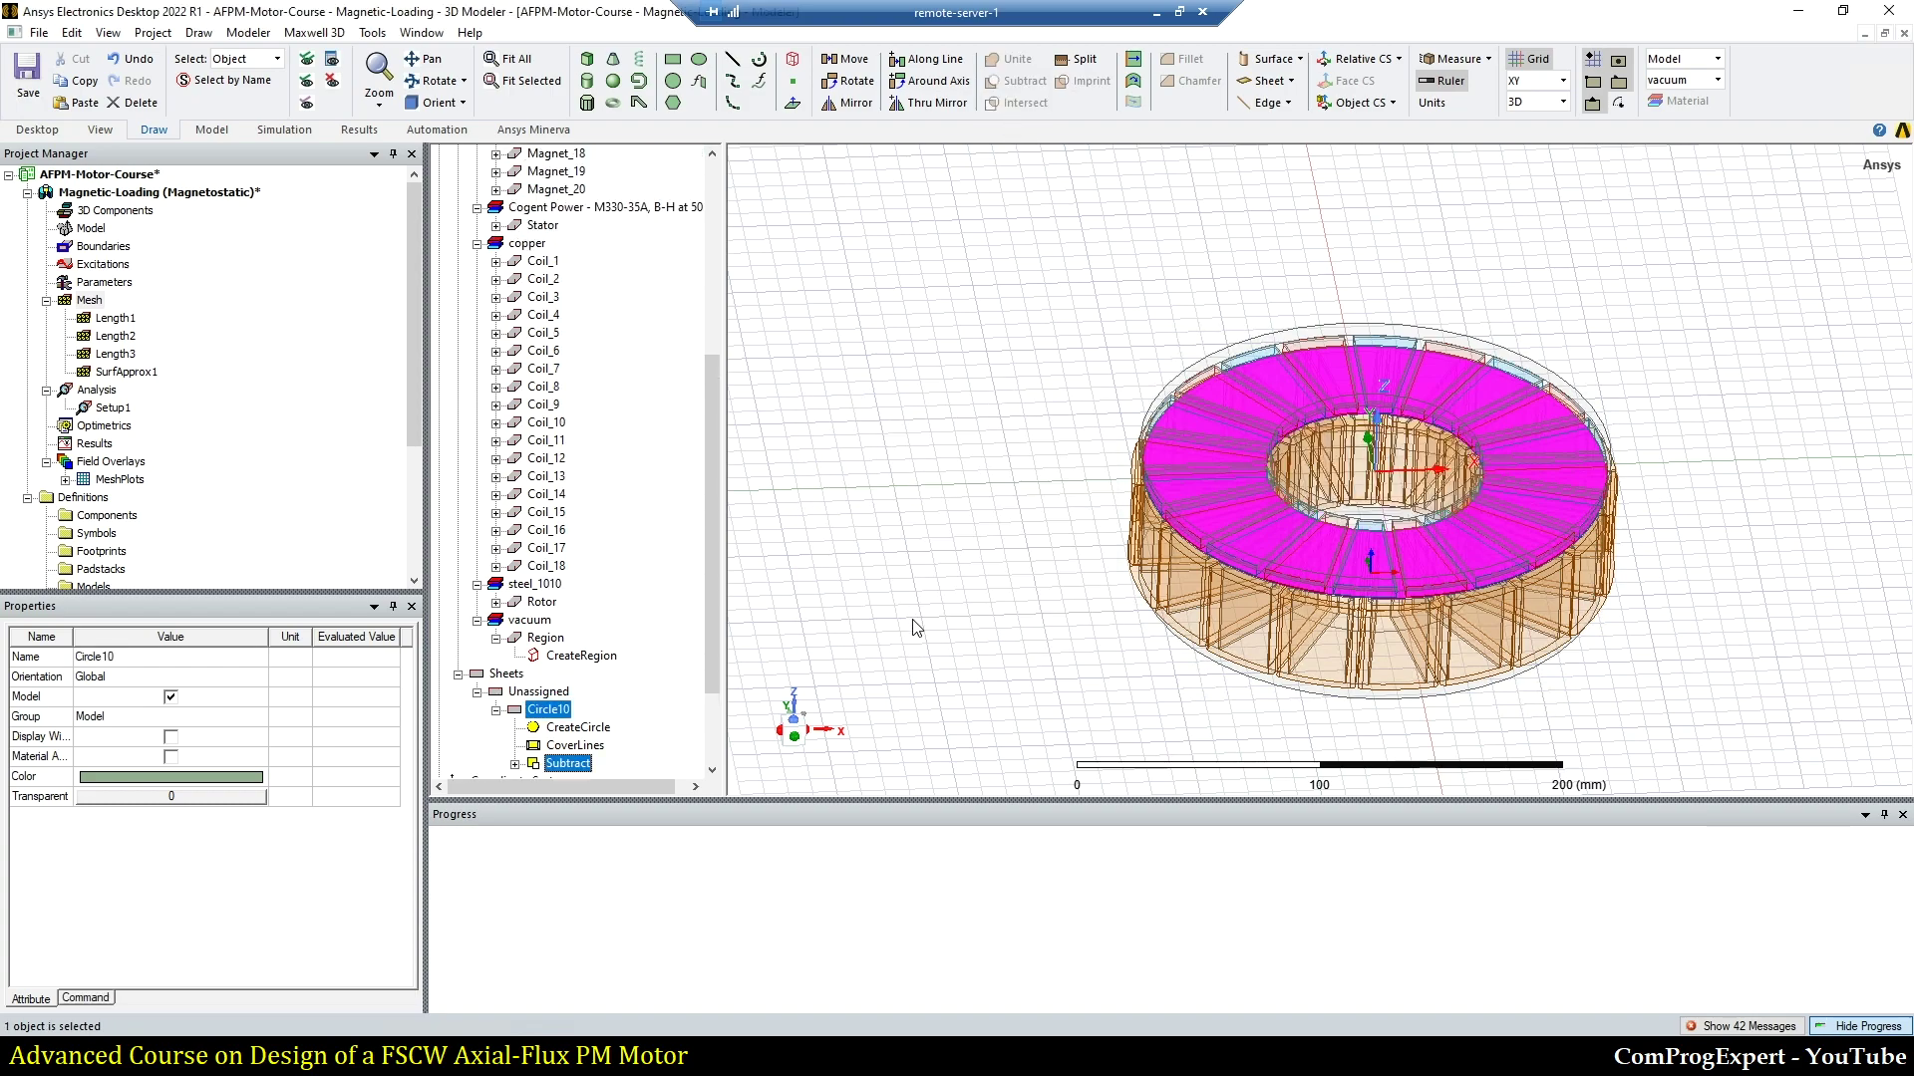
# Step: Examine the ring sheet's position between the magnets and stator in a side view, and check the defining properties of its outer circle
pyautogui.click(549, 710)
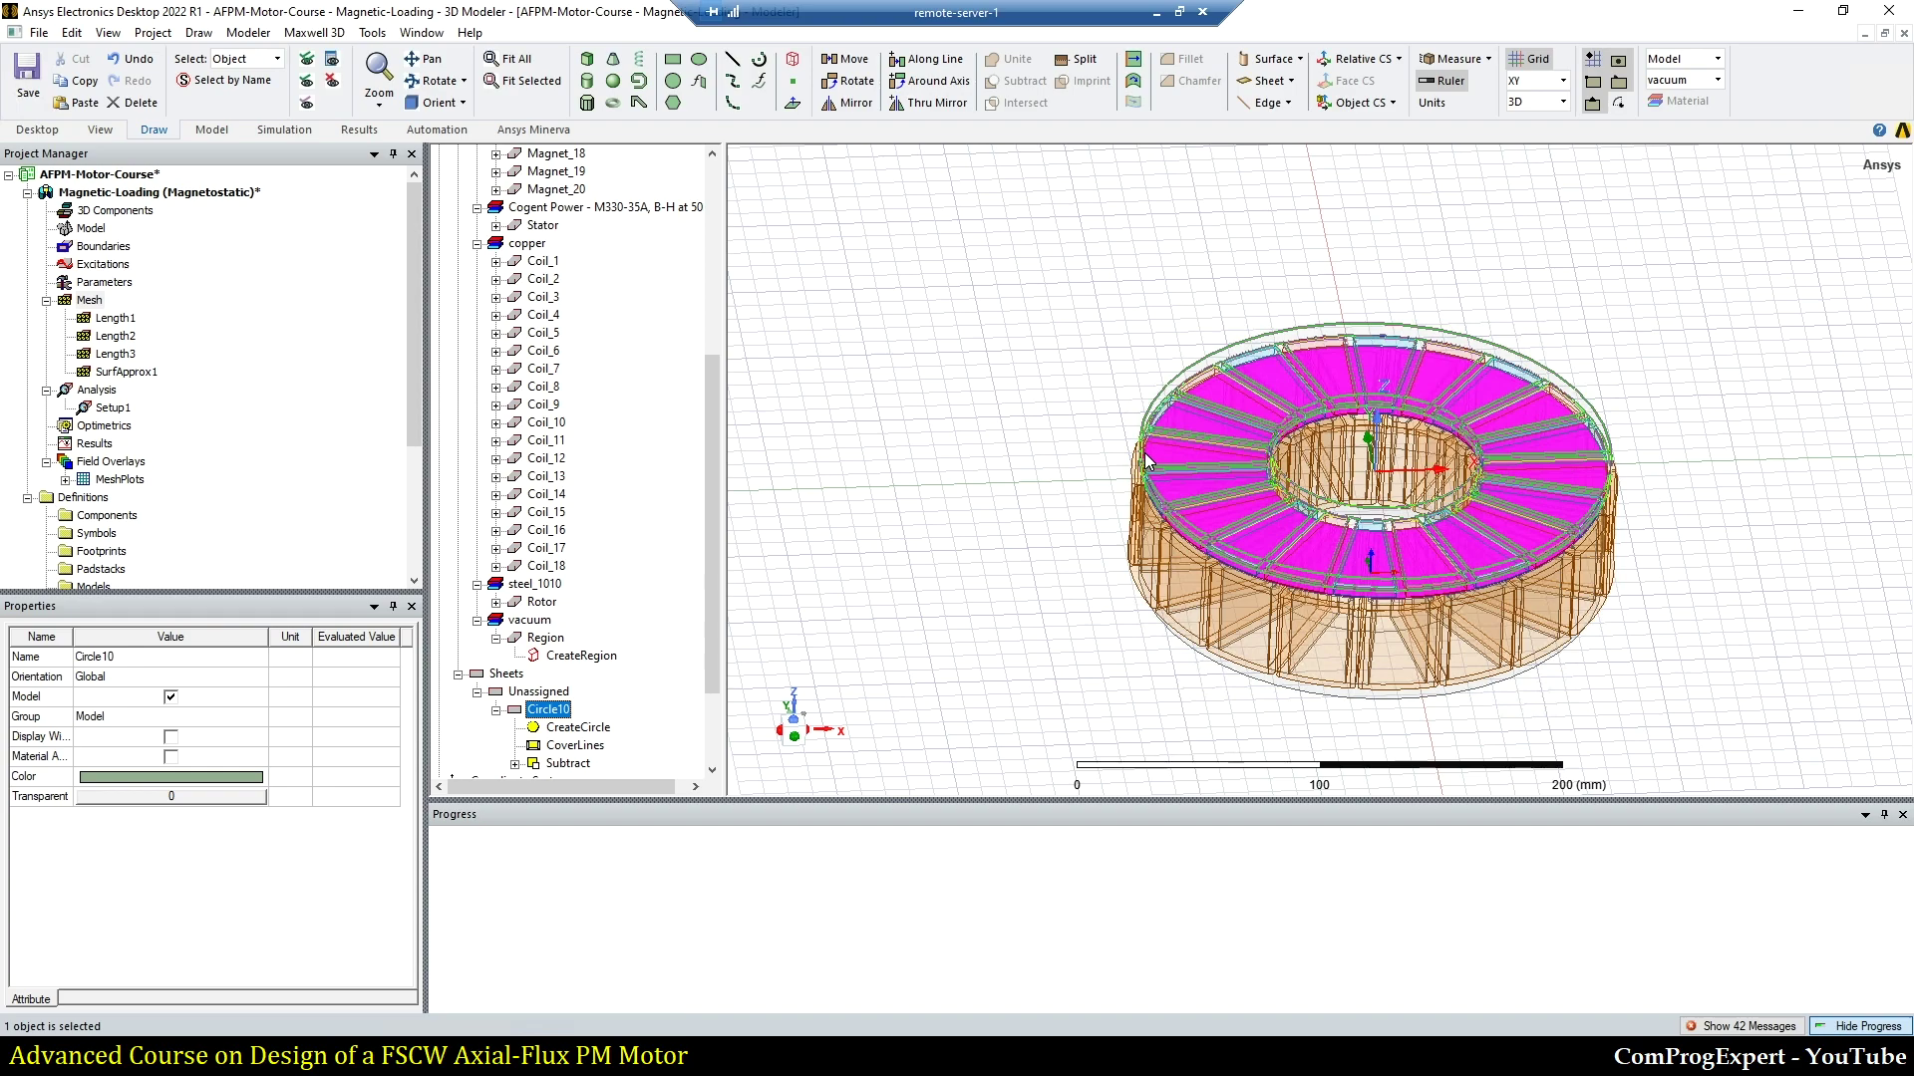
pyautogui.click(830, 737)
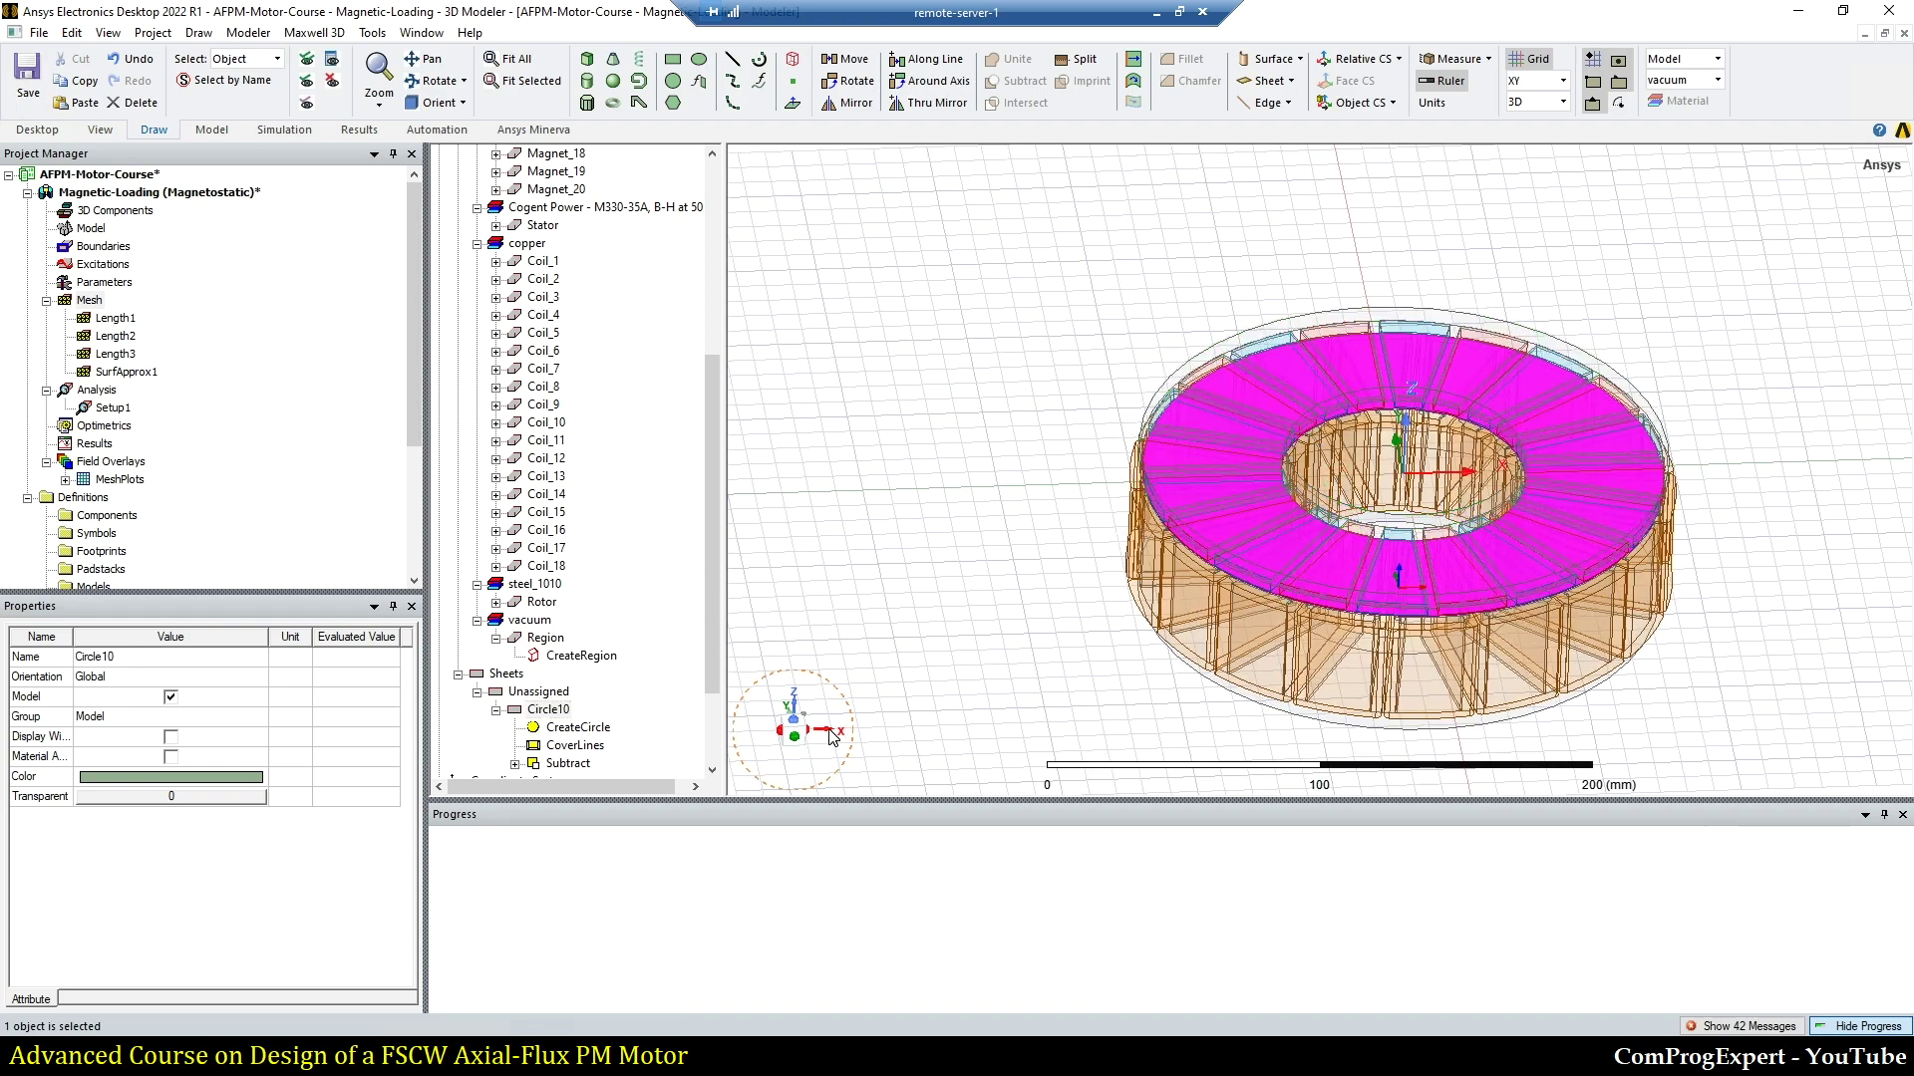
pyautogui.click(795, 739)
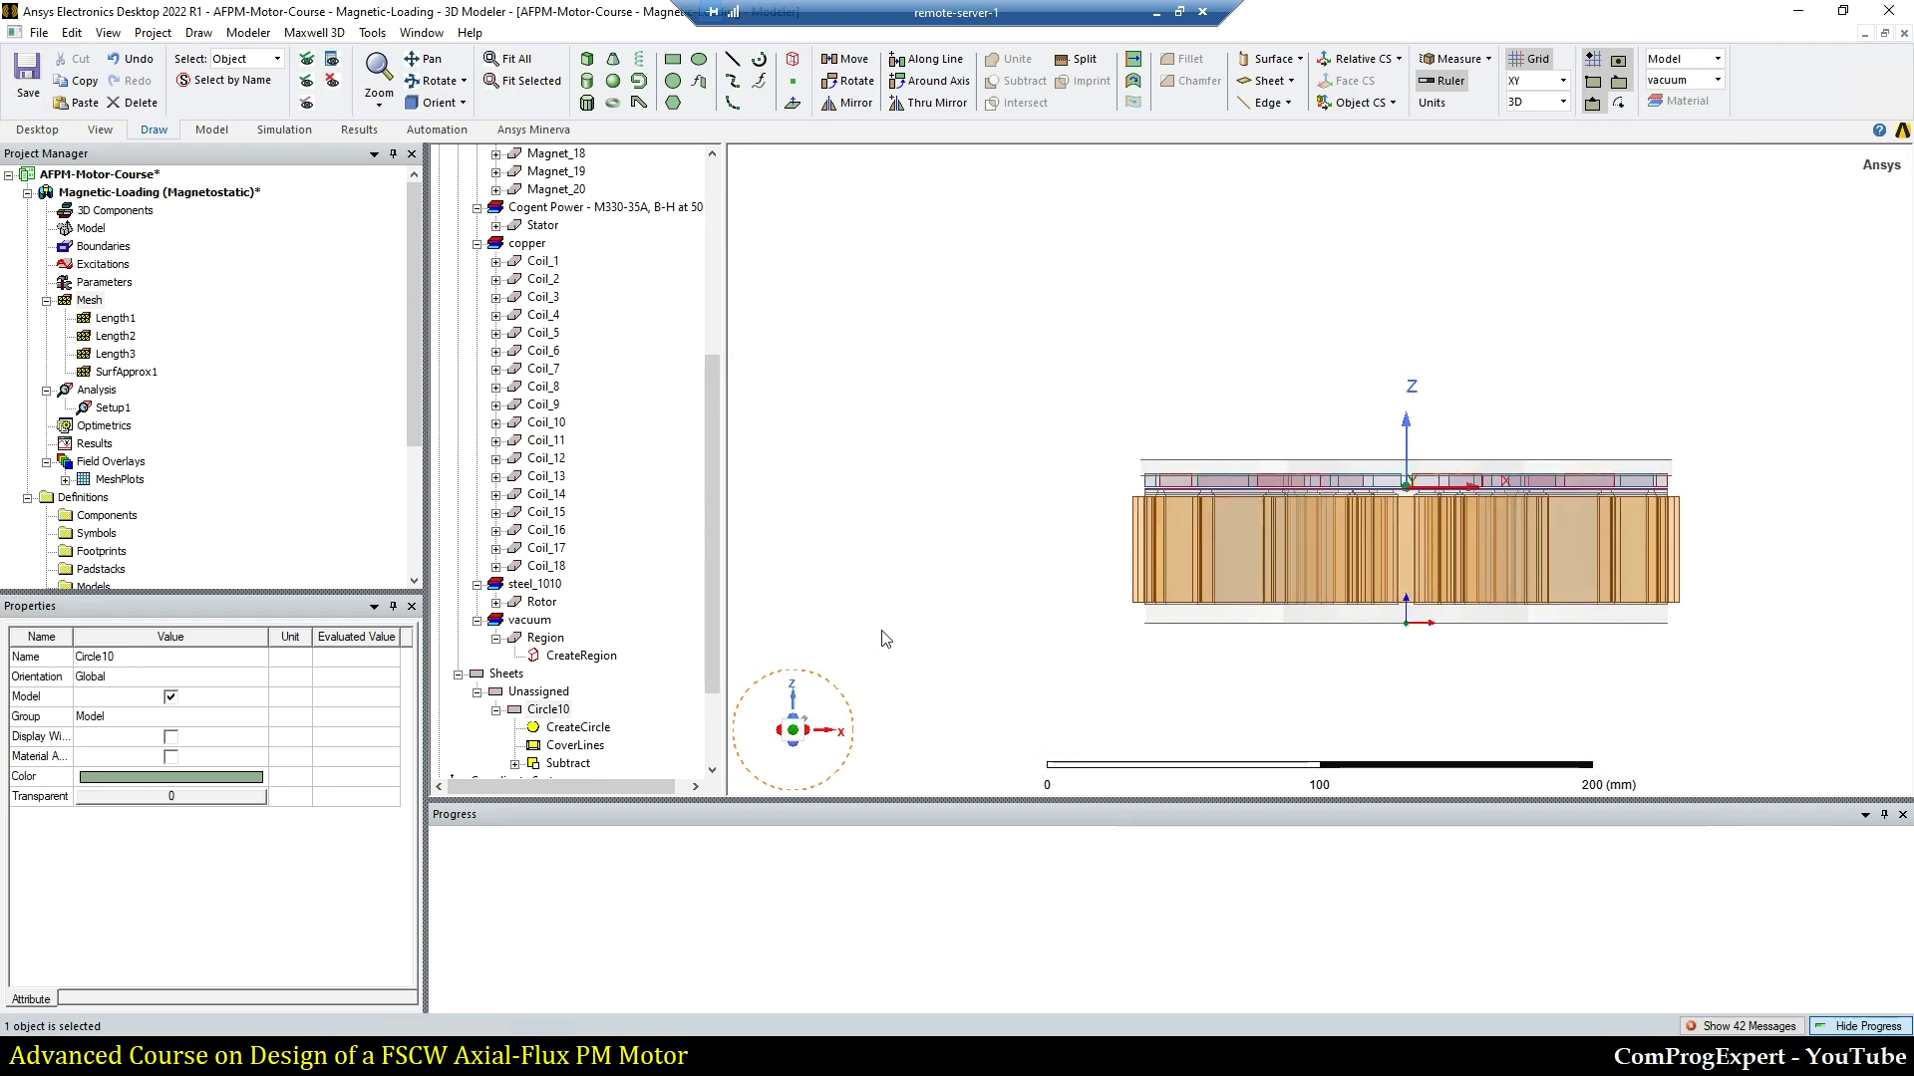
pyautogui.scroll(3, 1079, 523)
pyautogui.scroll(10, 1080, 524)
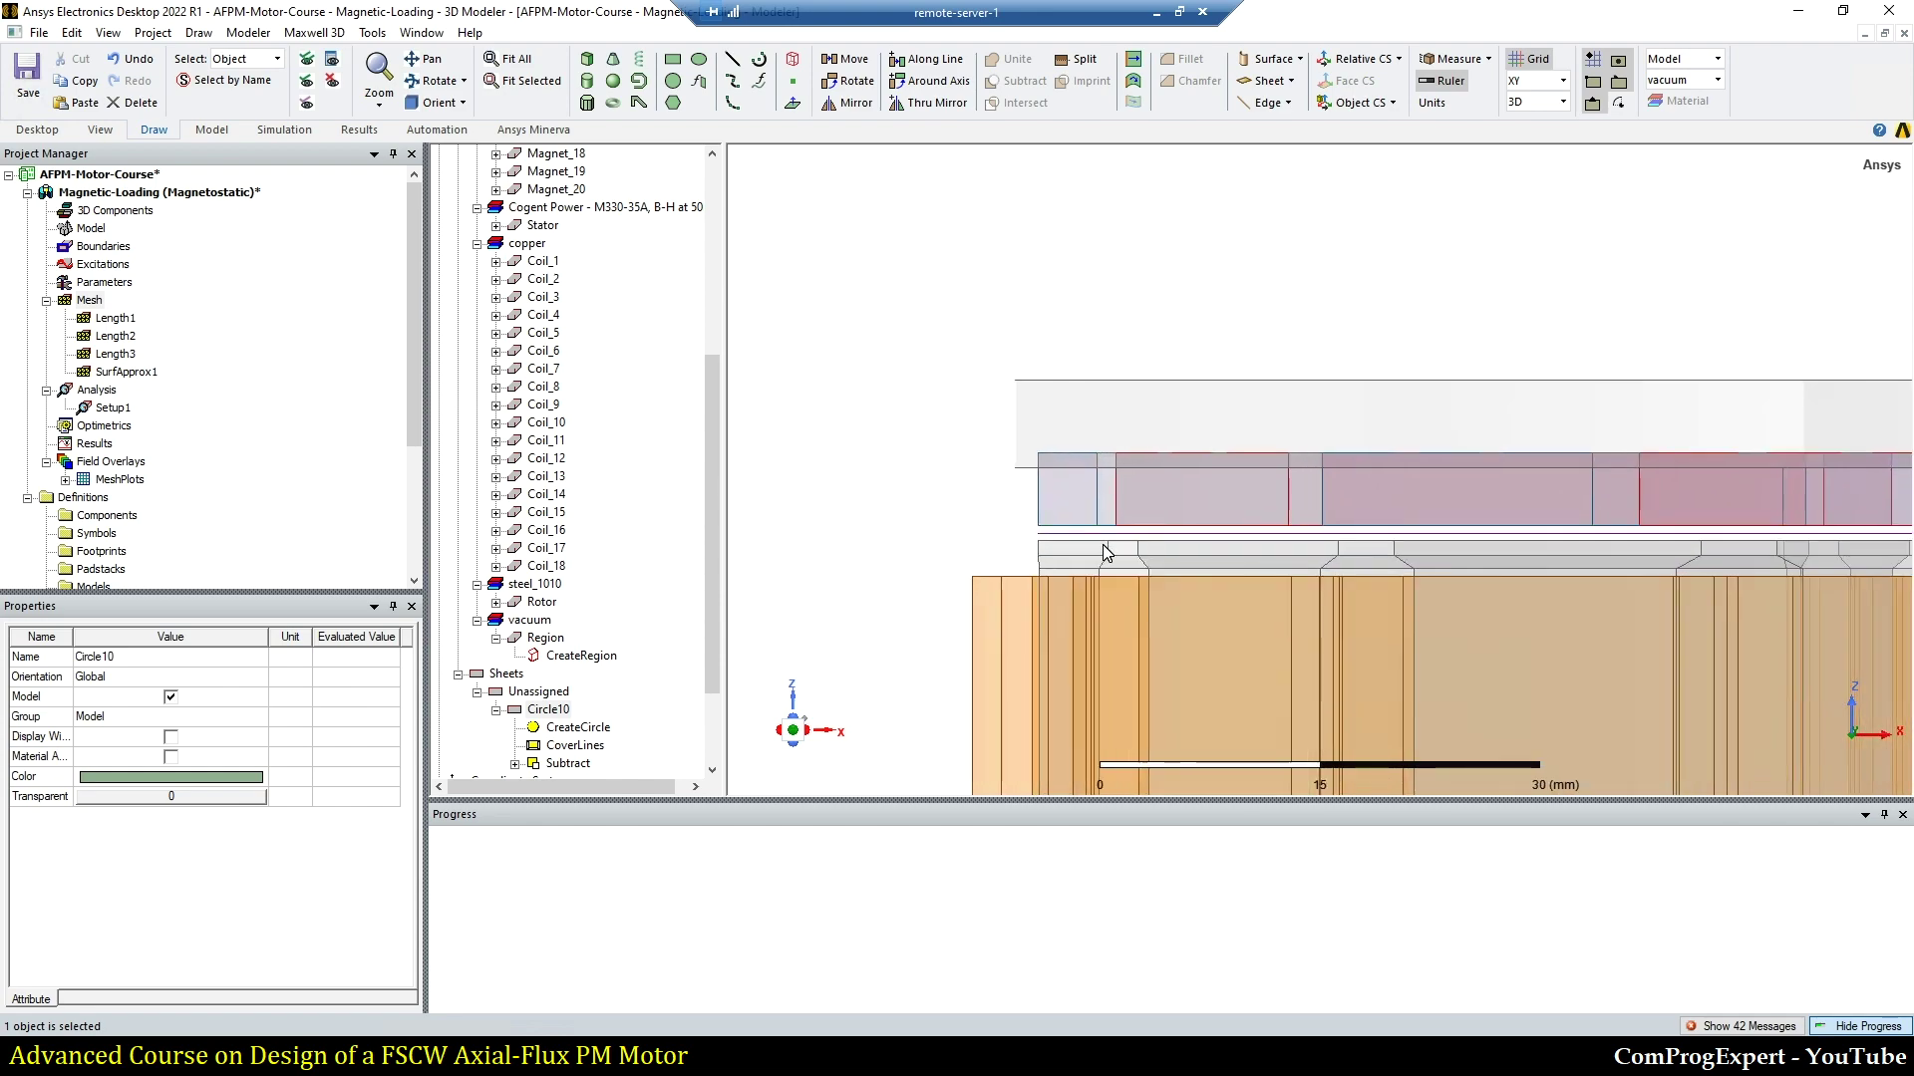
pyautogui.scroll(3, 1103, 551)
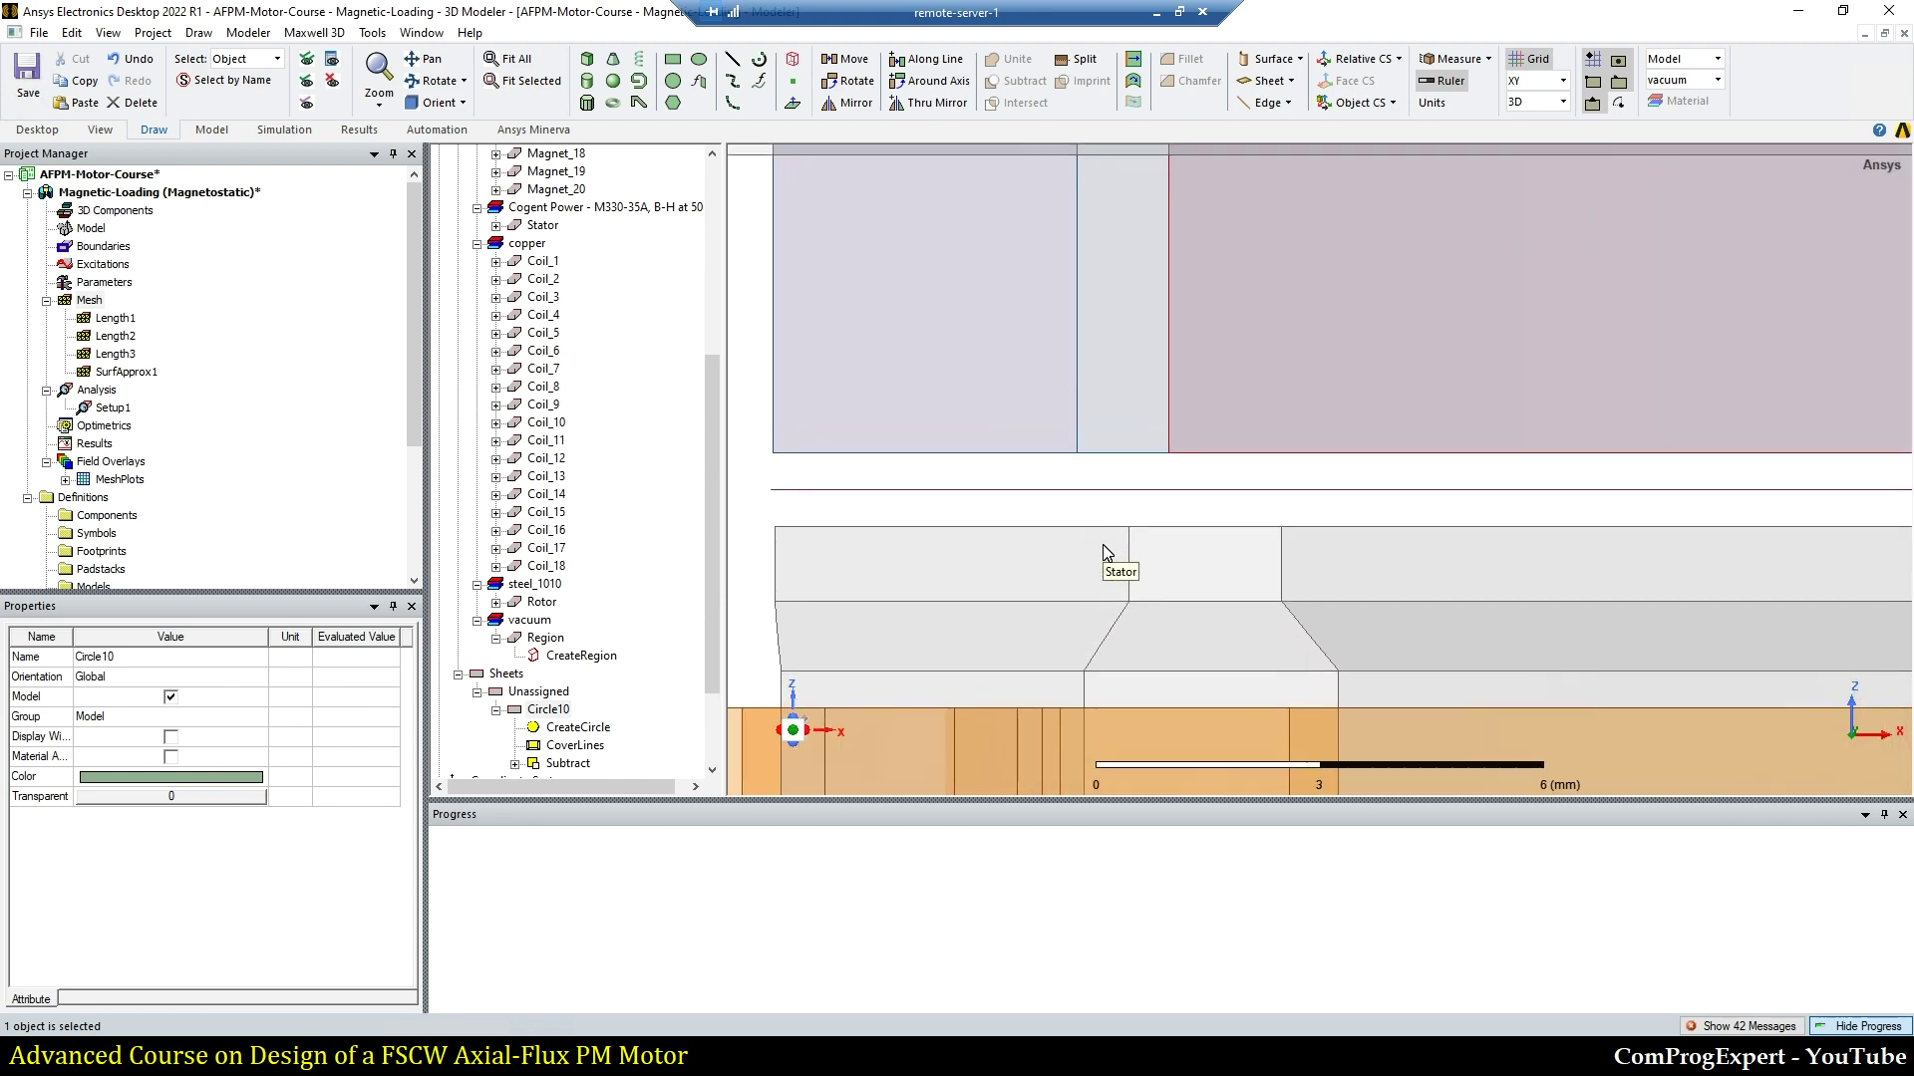
pyautogui.doubleClick(570, 726)
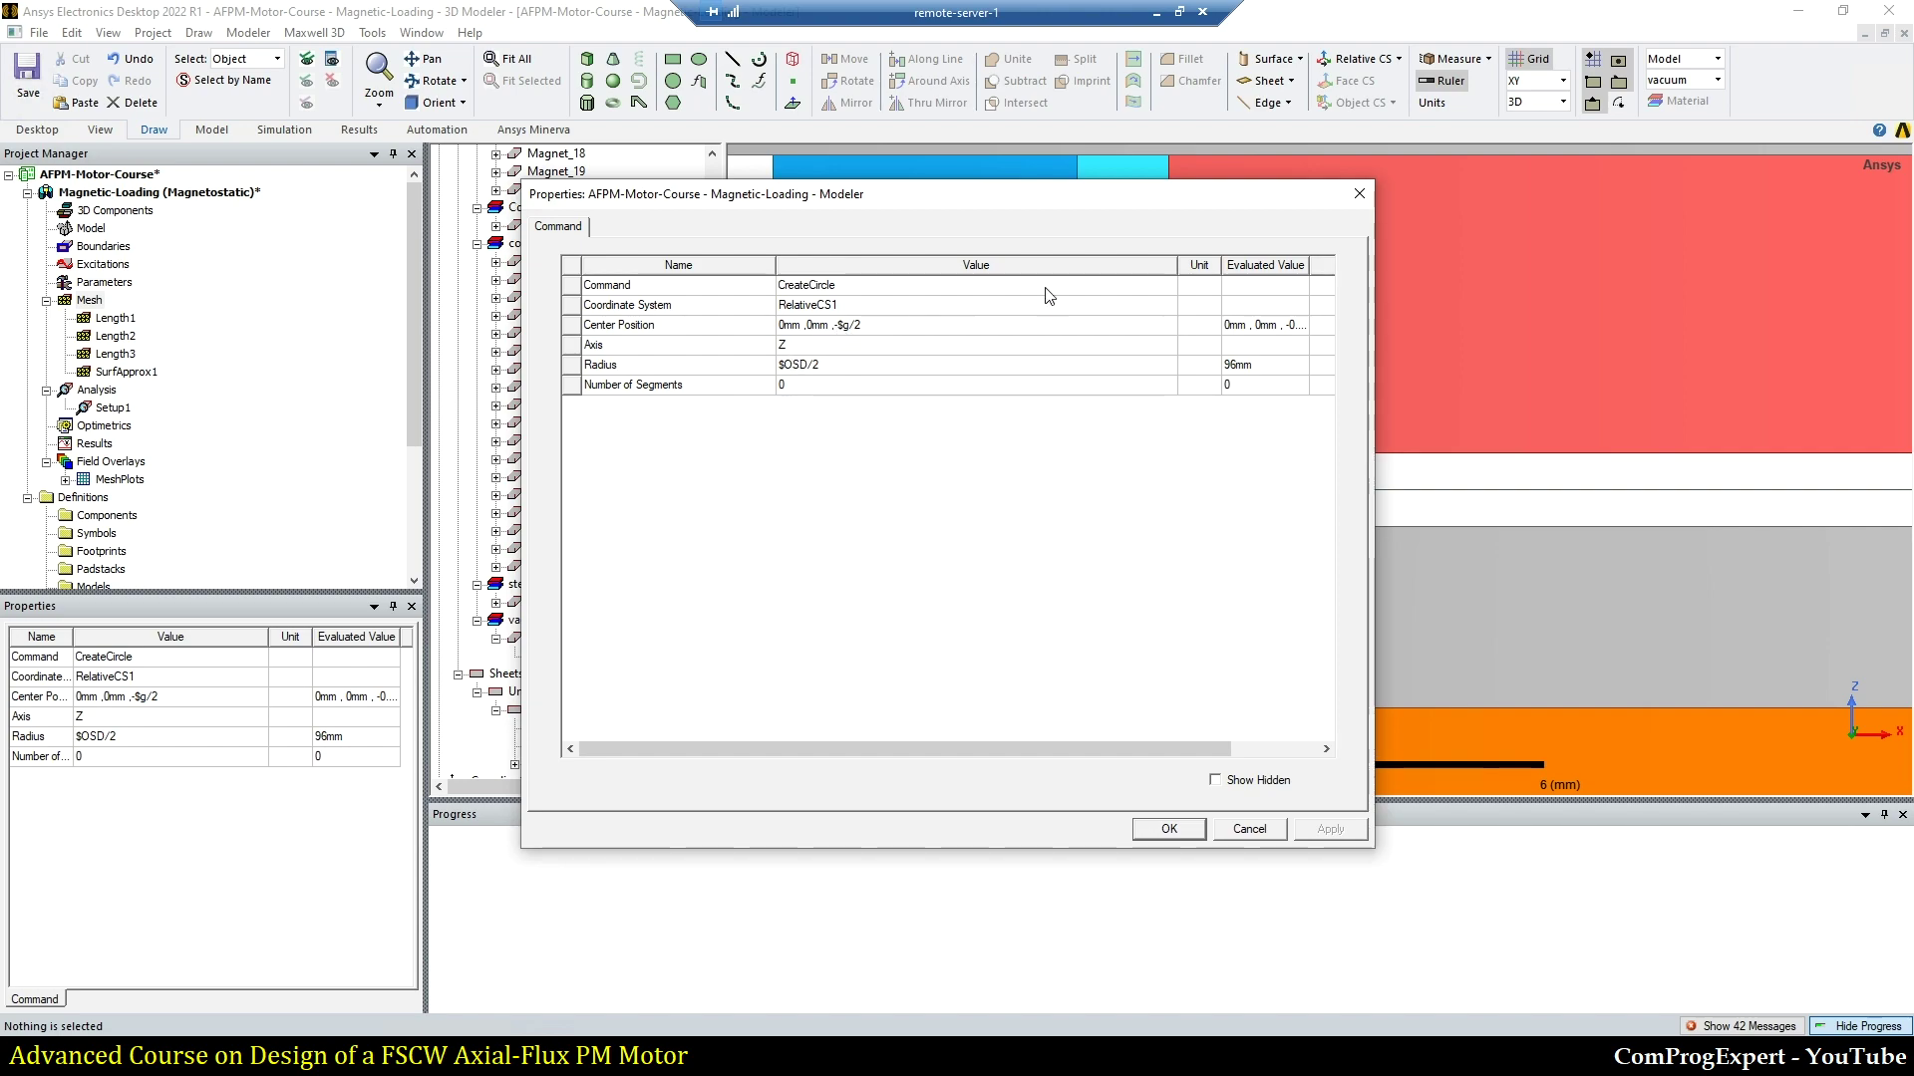
pyautogui.click(1357, 193)
pyautogui.scroll(-2, 1163, 469)
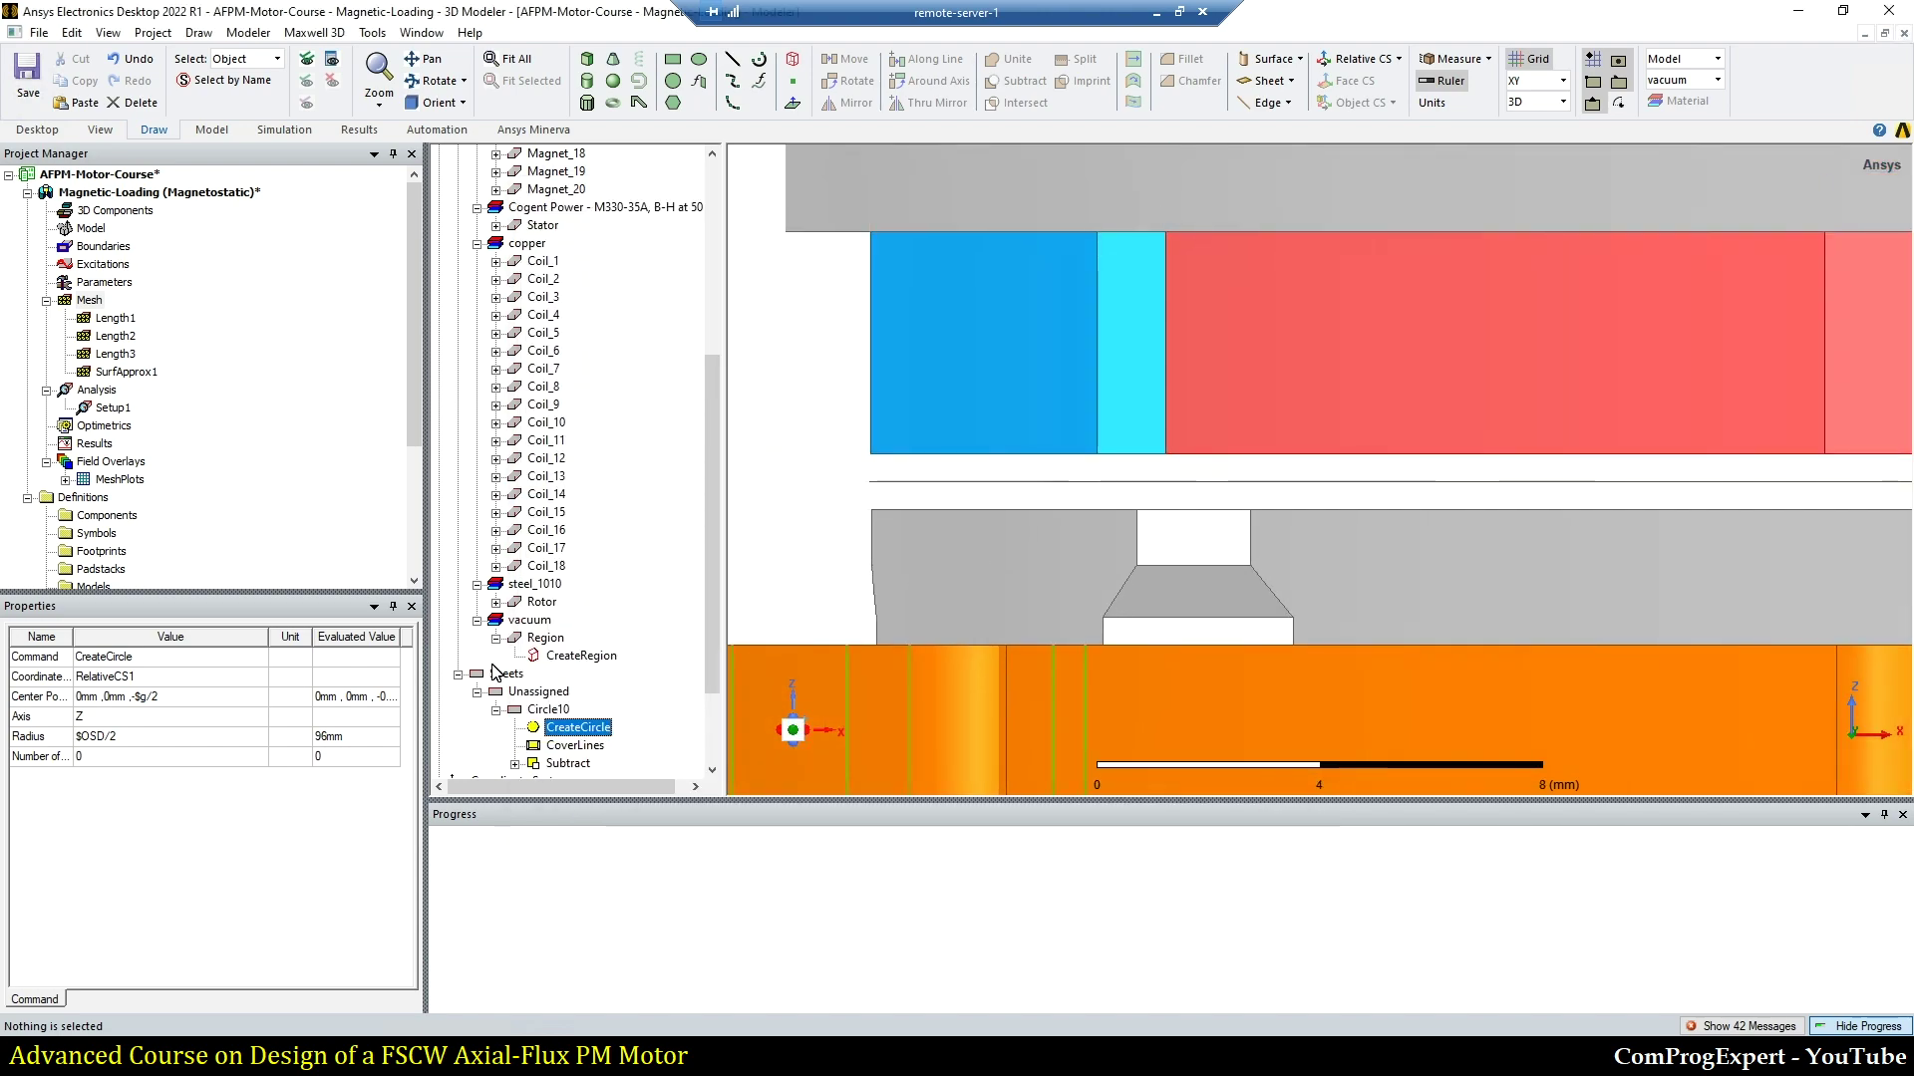
pyautogui.scroll(-3, 514, 699)
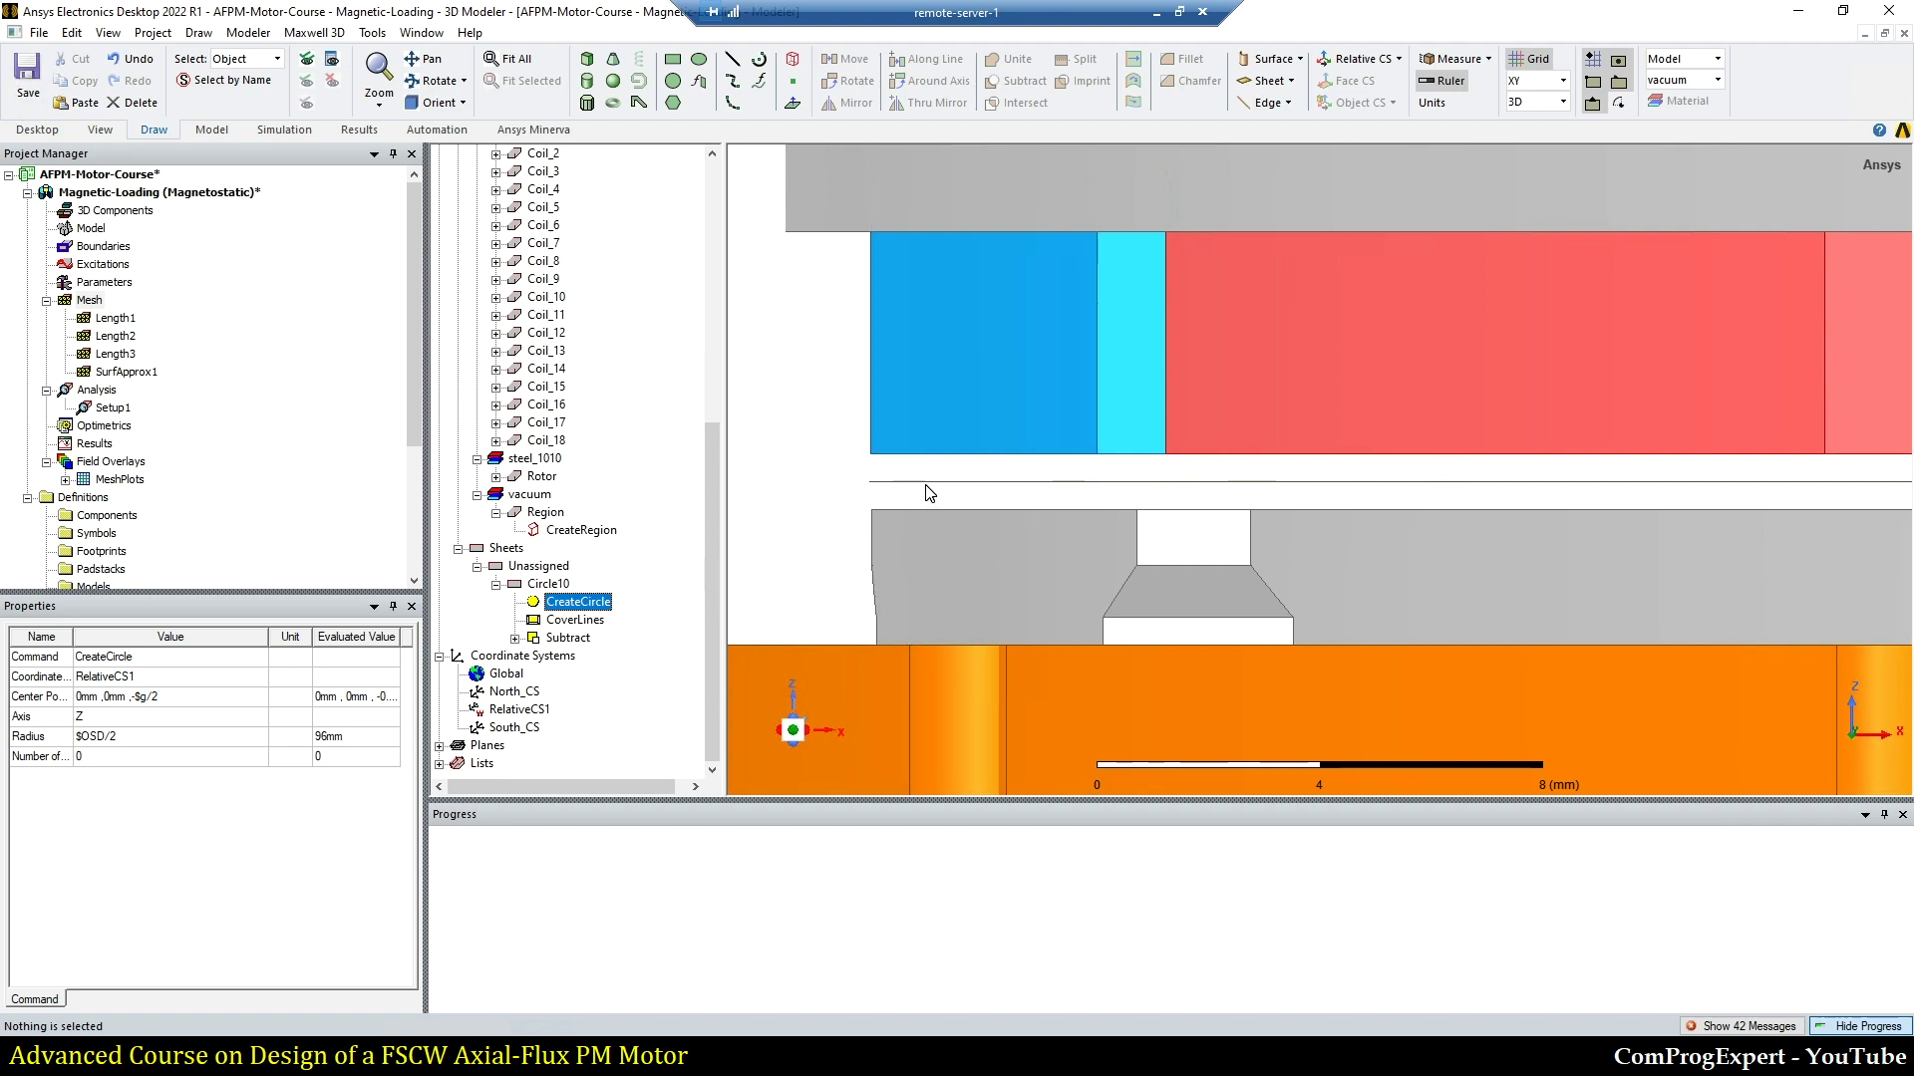
pyautogui.scroll(-8, 926, 488)
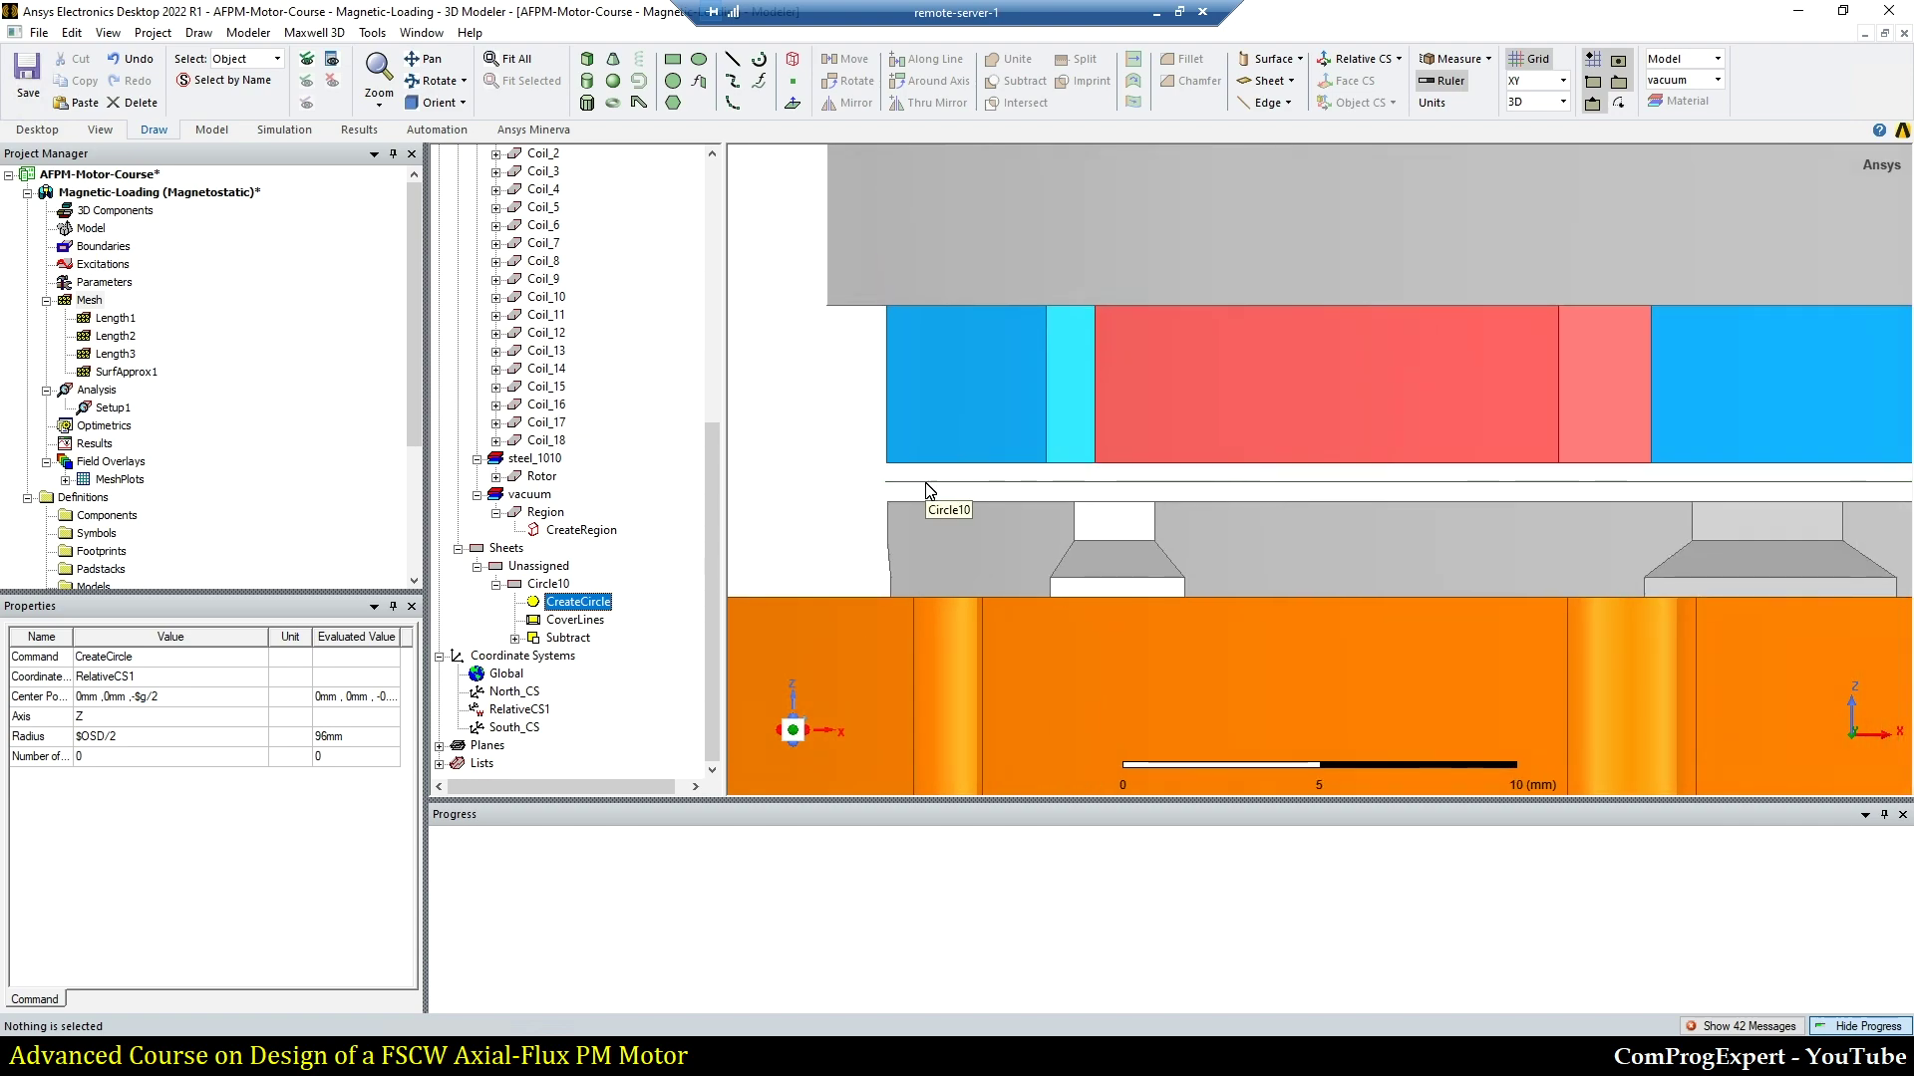
pyautogui.scroll(-5, 926, 496)
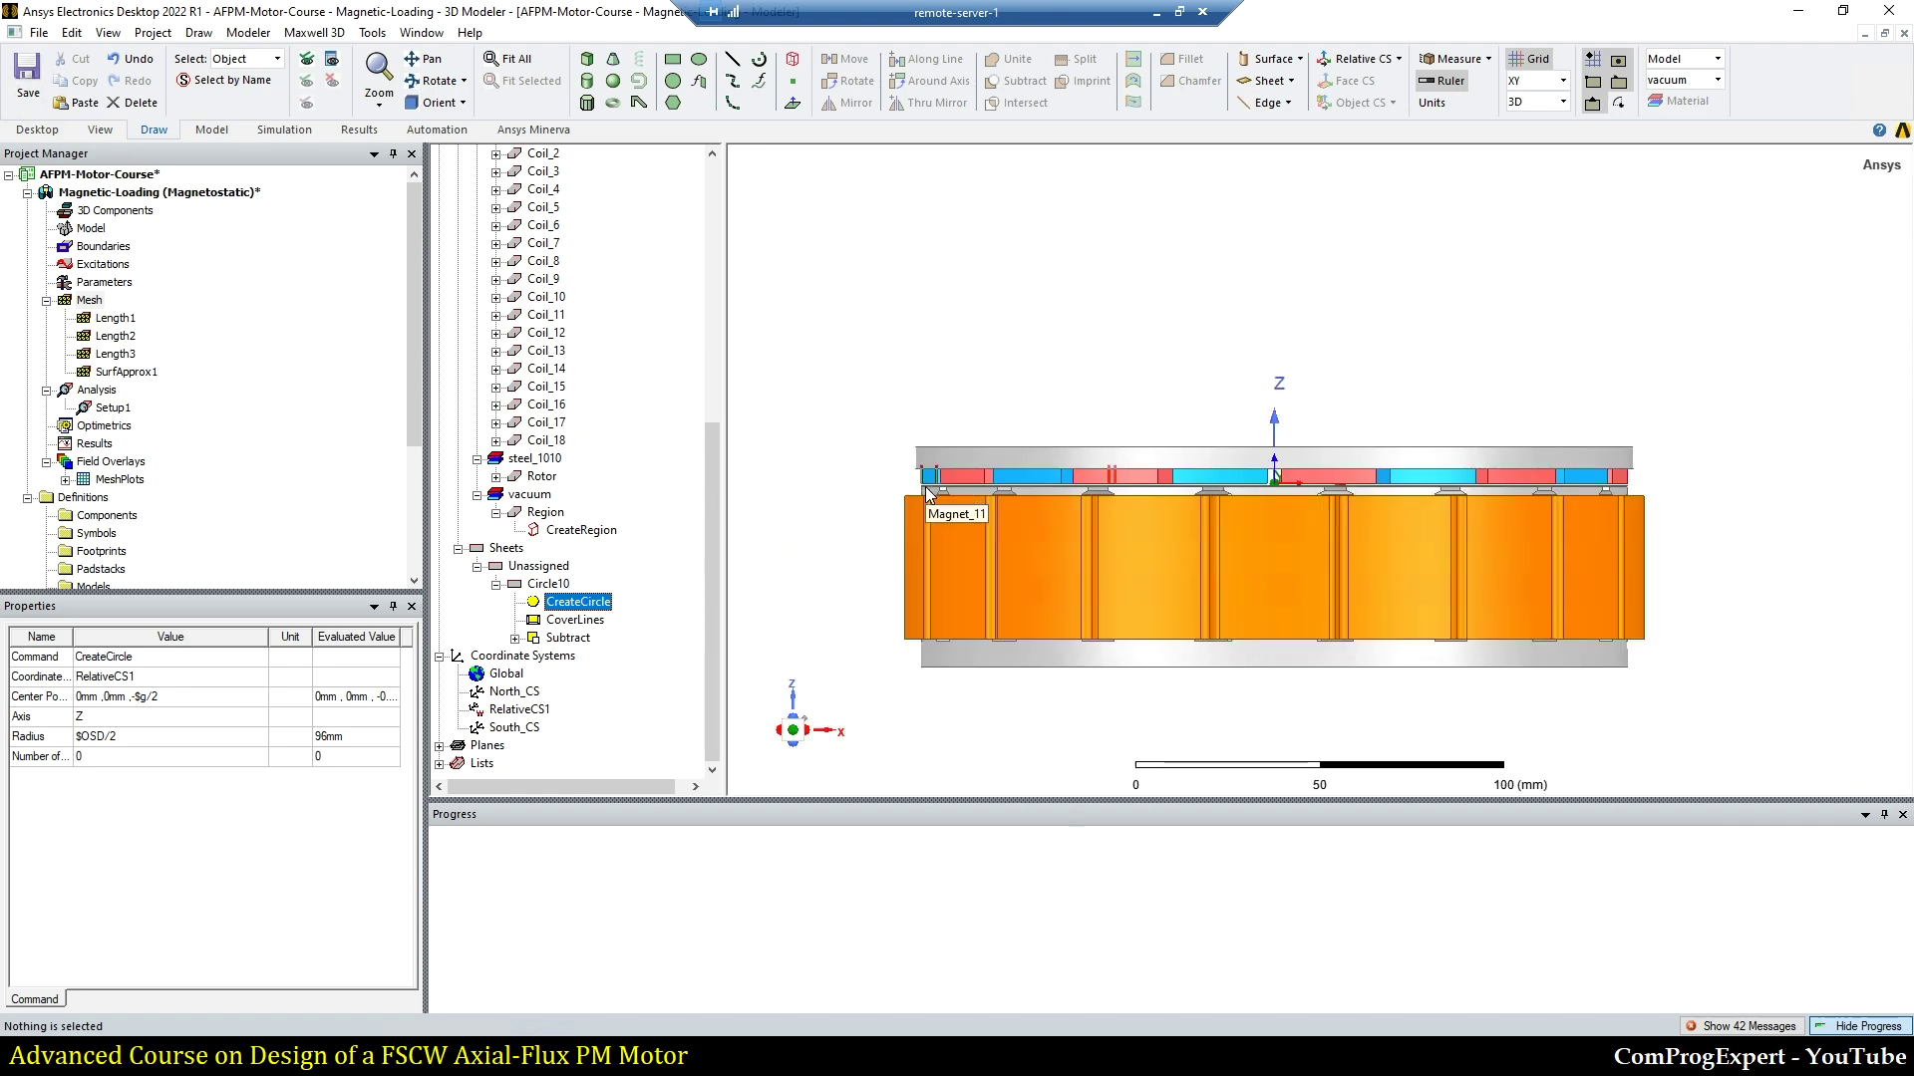
pyautogui.keyDown('alt'); pyautogui.moveTo(843, 448); pyautogui.dragTo(890, 503); pyautogui.keyUp('alt')
pyautogui.click(548, 584)
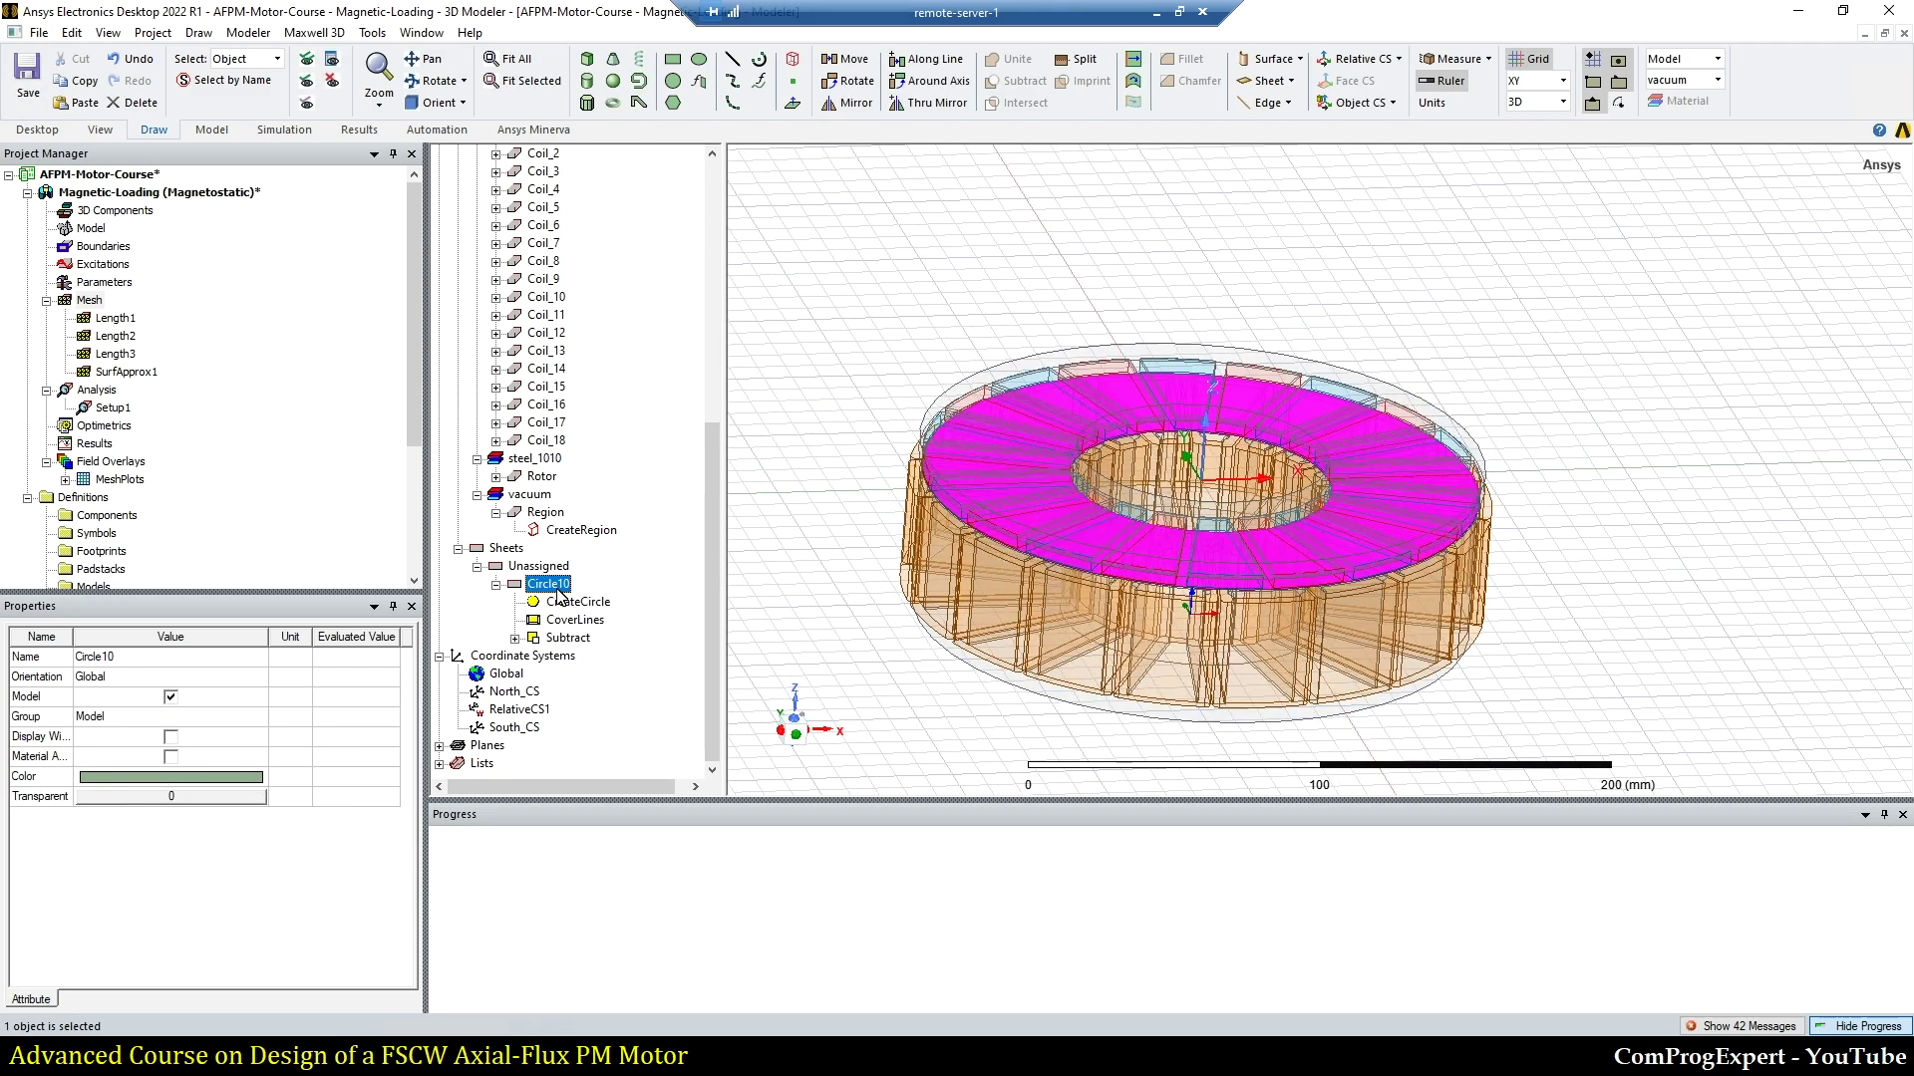
# Step: Rename the ring sheet Circle10 as AG_Surface
pyautogui.click(159, 657)
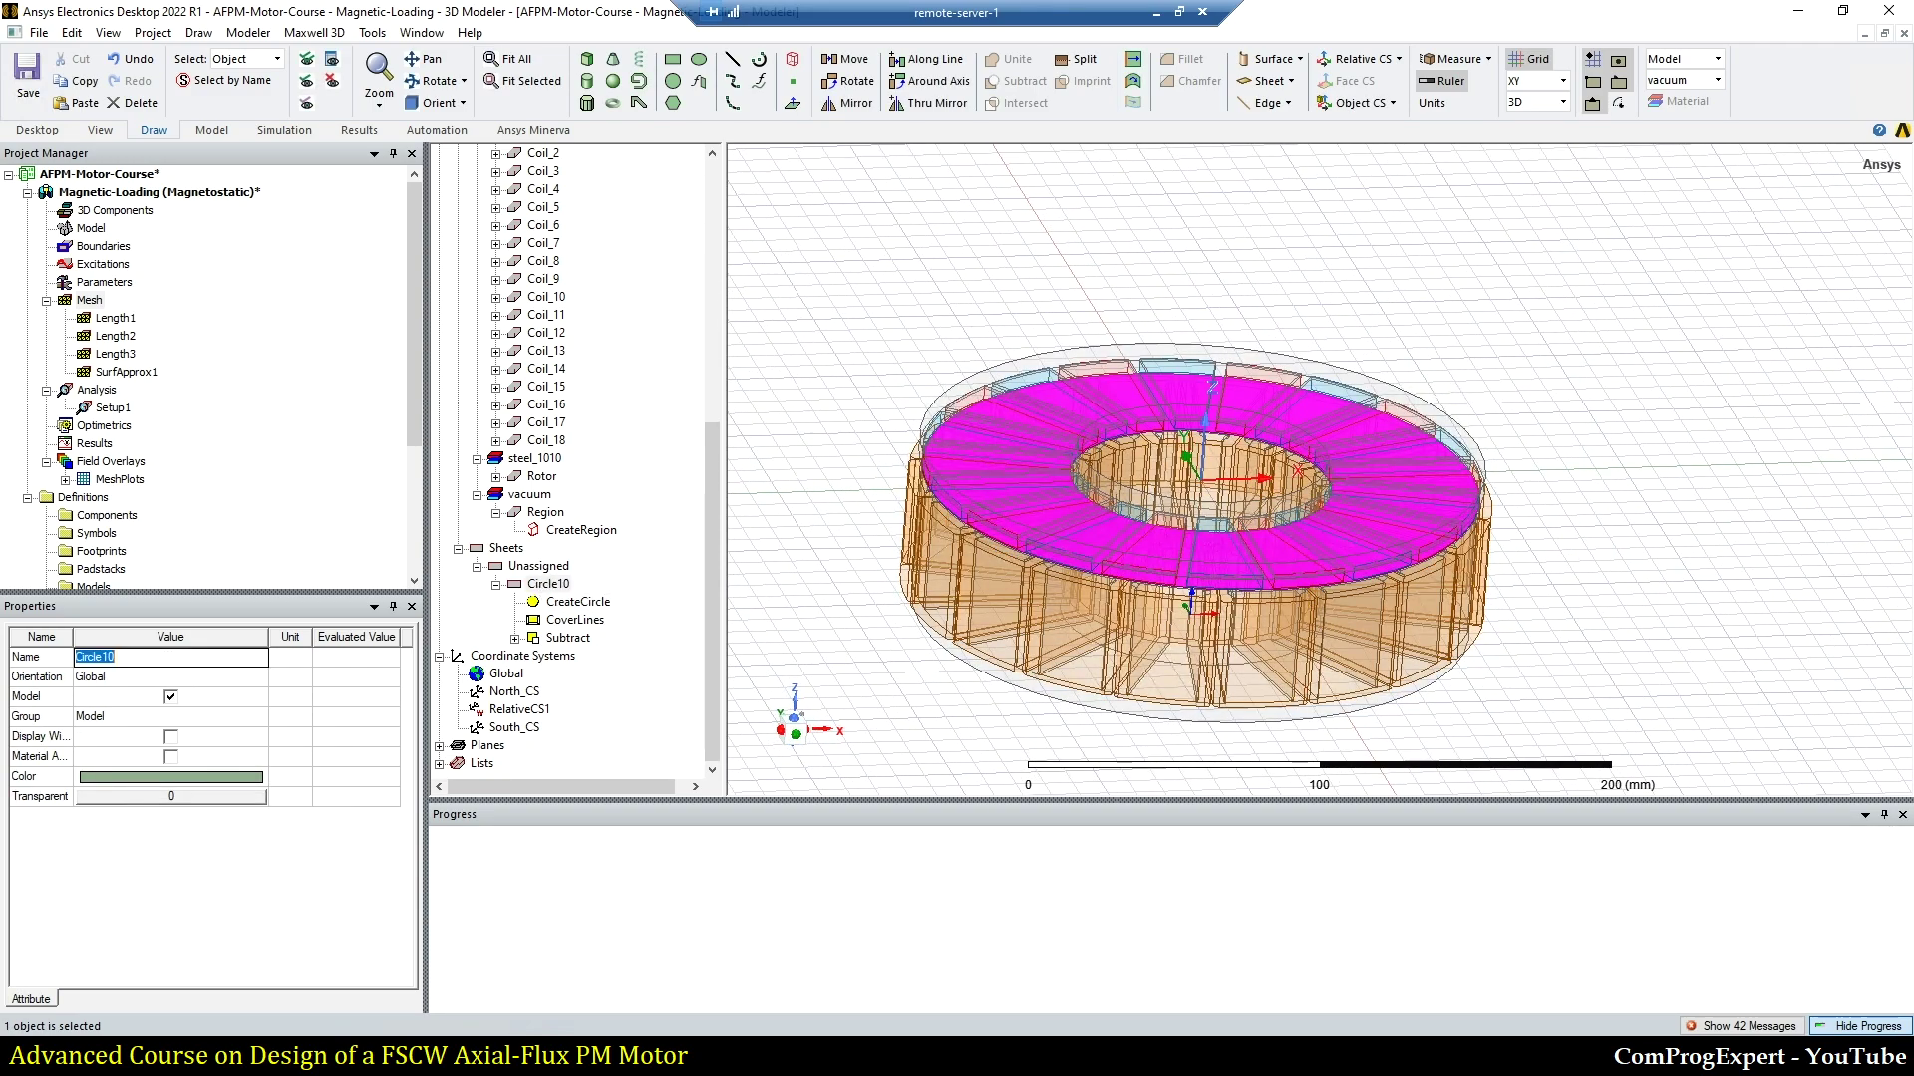
pyautogui.write('AG_Surface')
pyautogui.press('Return')
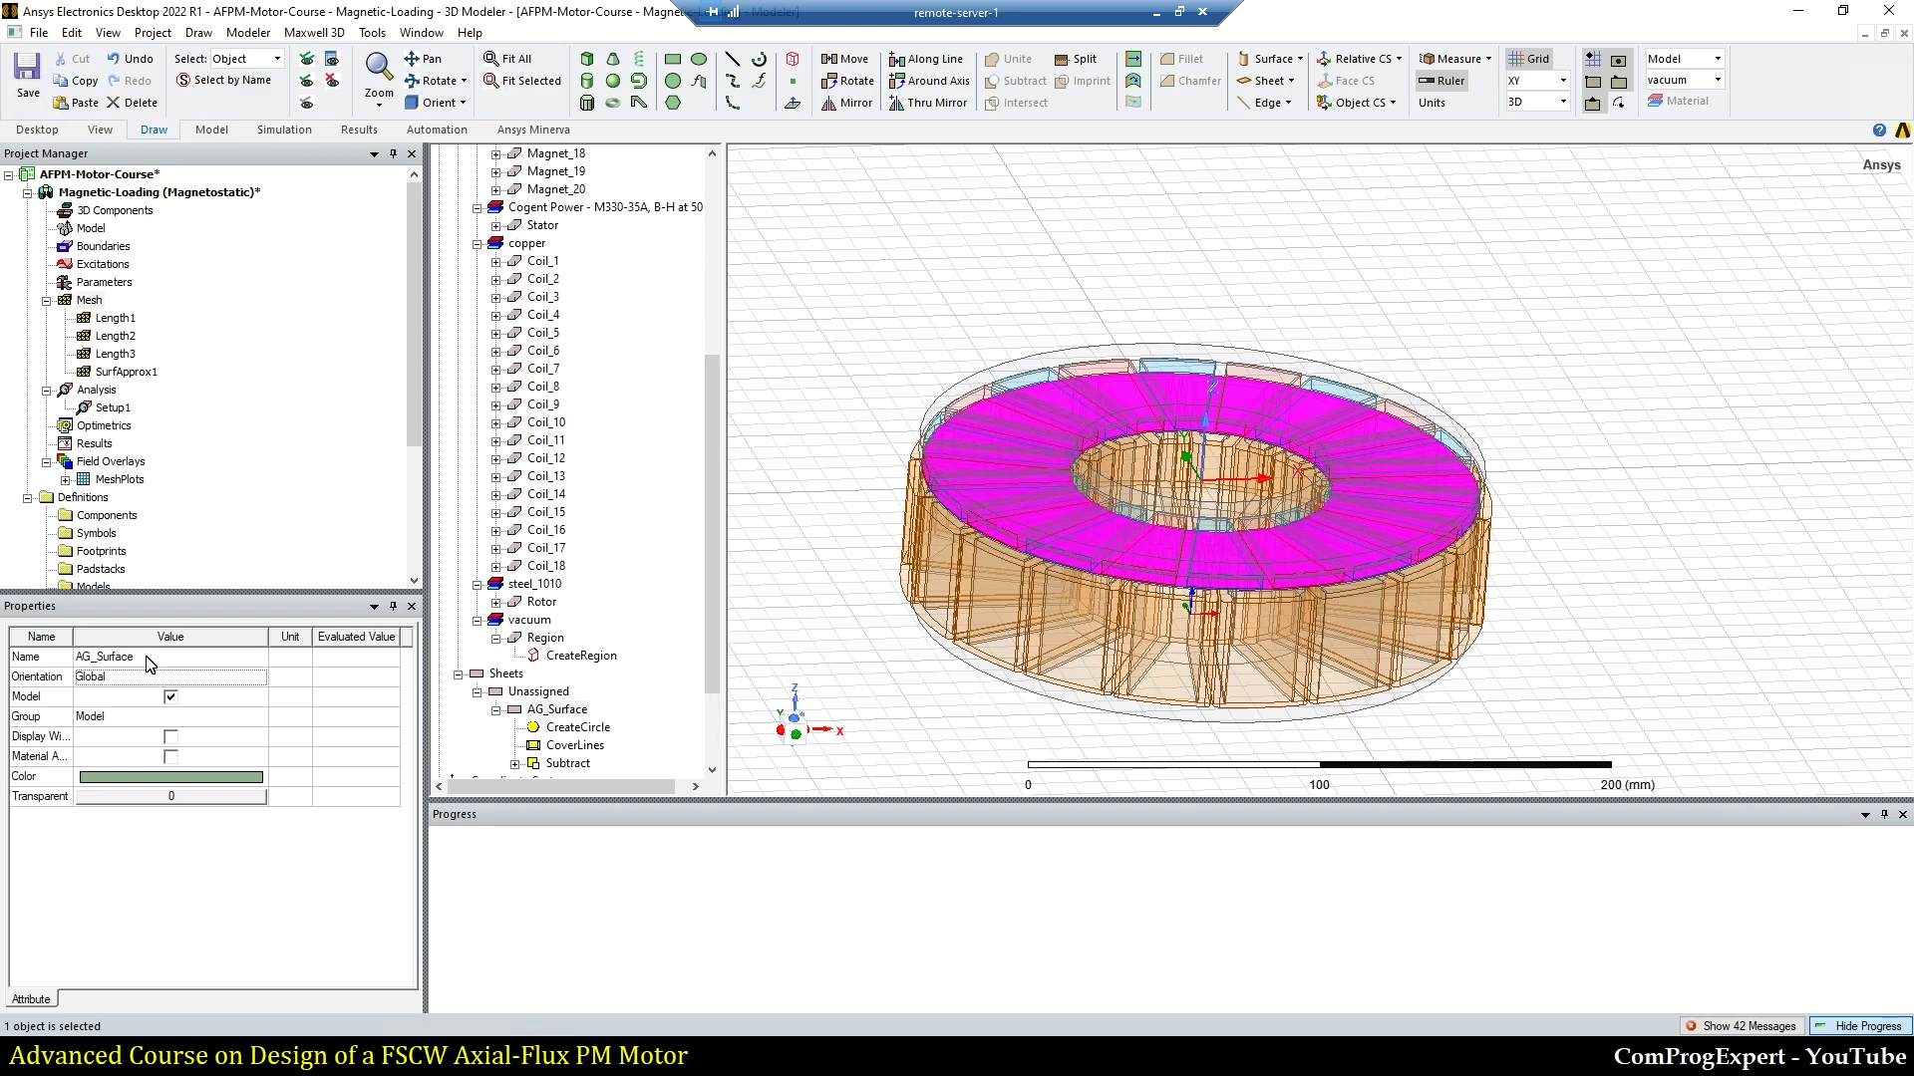
pyautogui.click(909, 361)
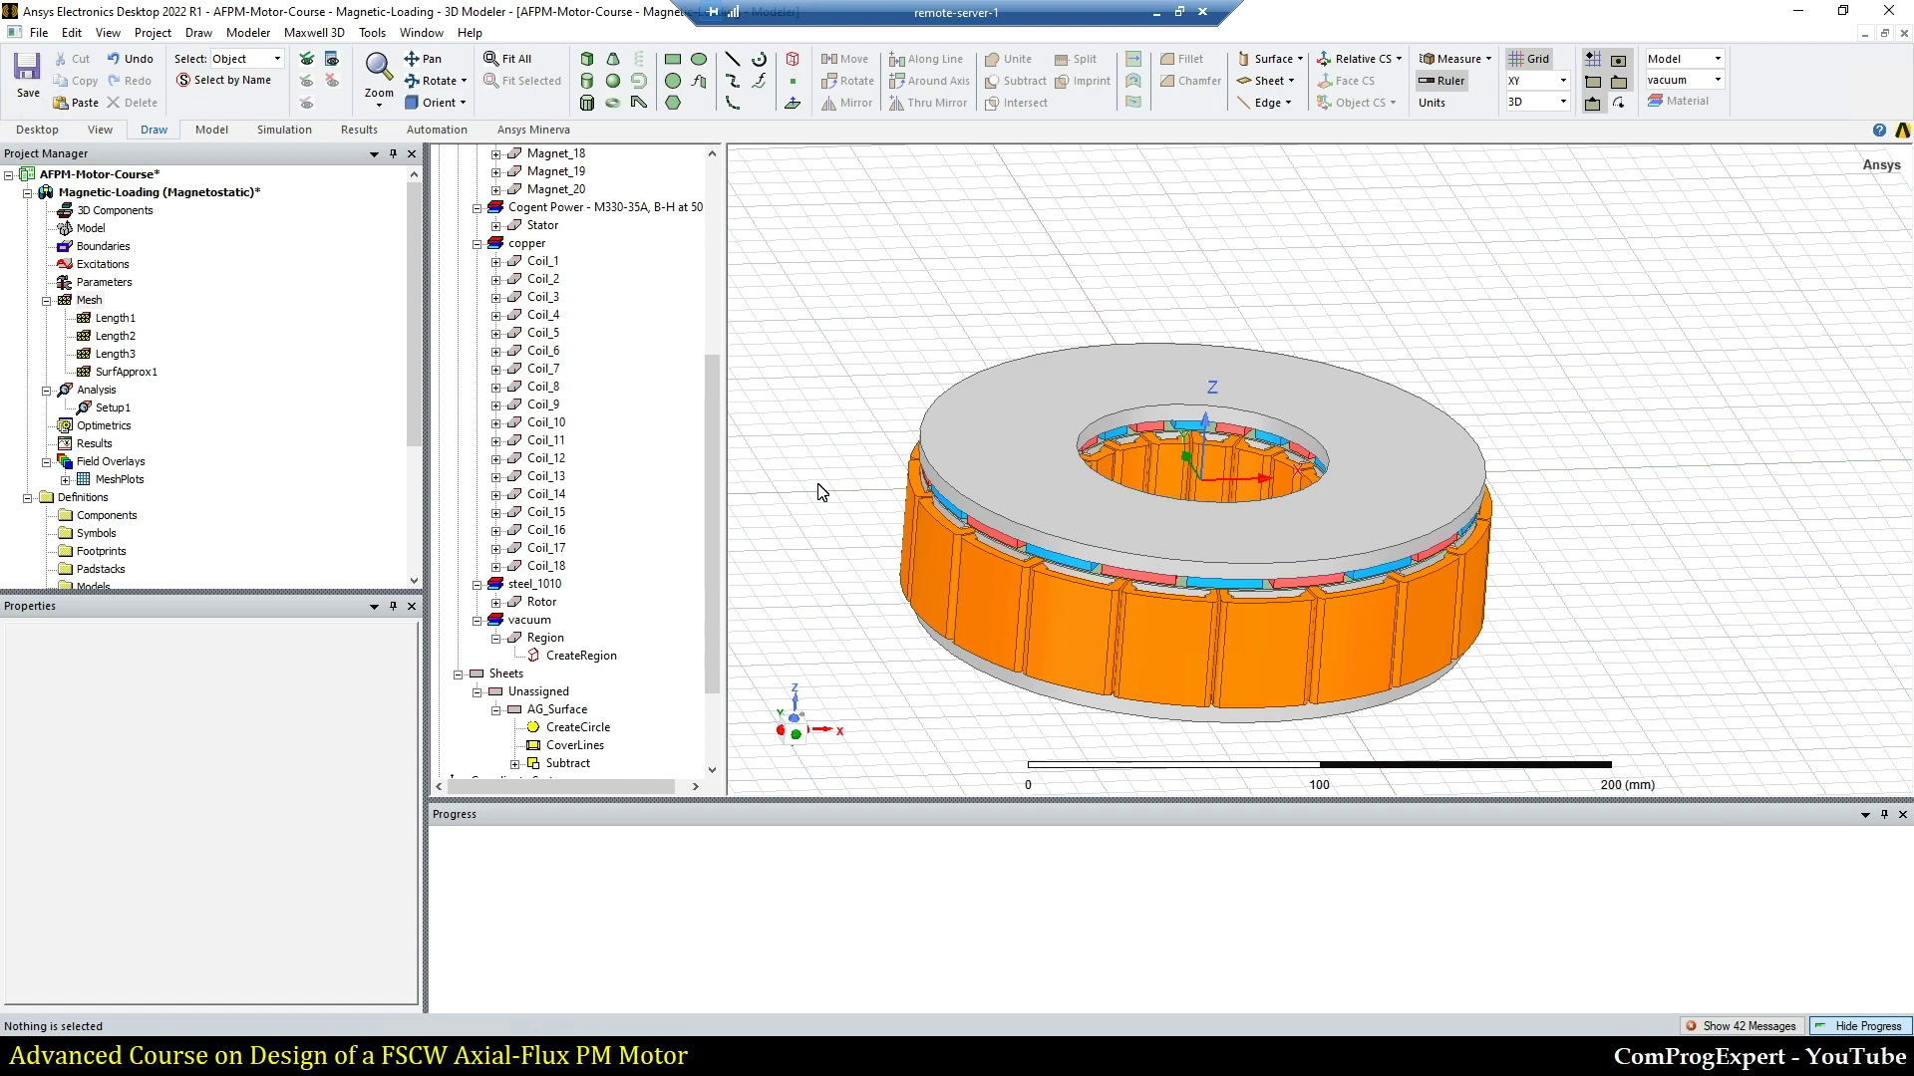
# Step: Assign a length-based mesh refinement on the selected AG_Surface sheet with a maximum element length of $Lstk/10
pyautogui.click(591, 714)
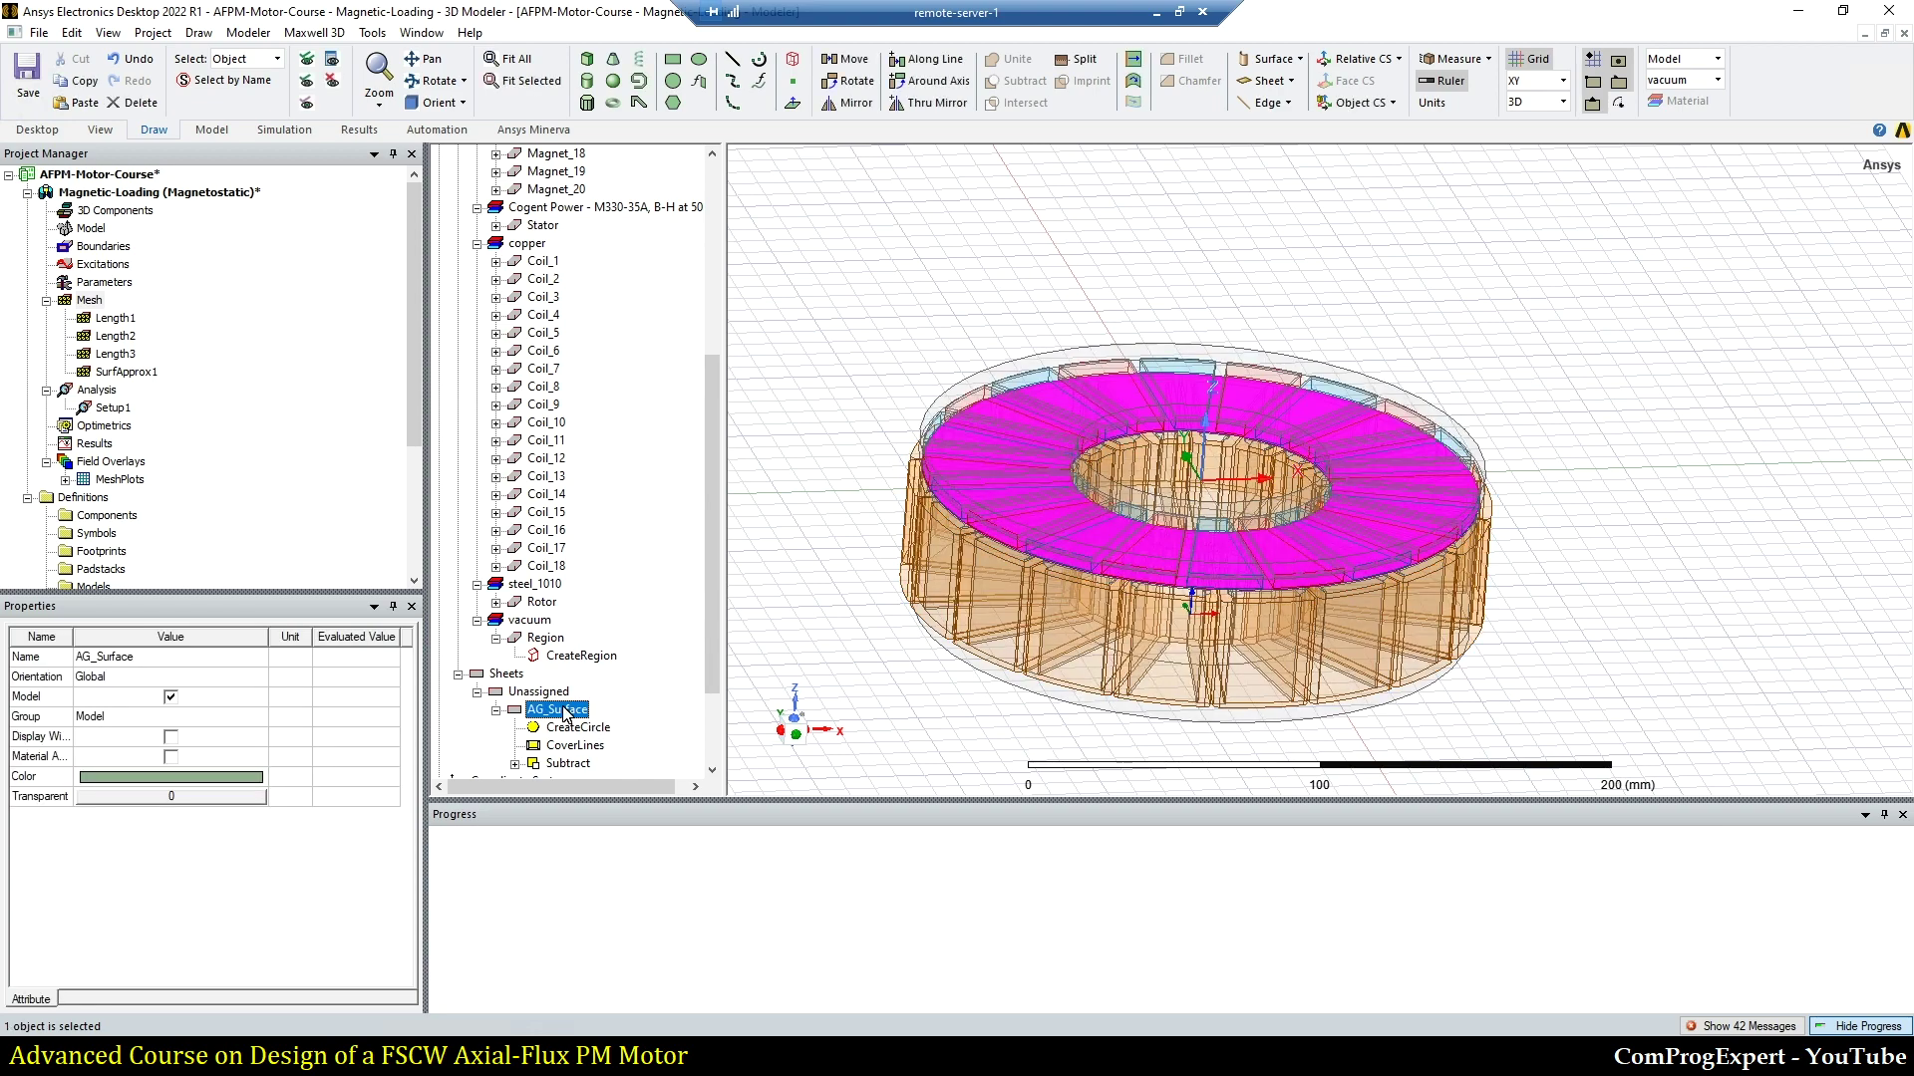
pyautogui.rightClick(564, 710)
pyautogui.moveTo(792, 643)
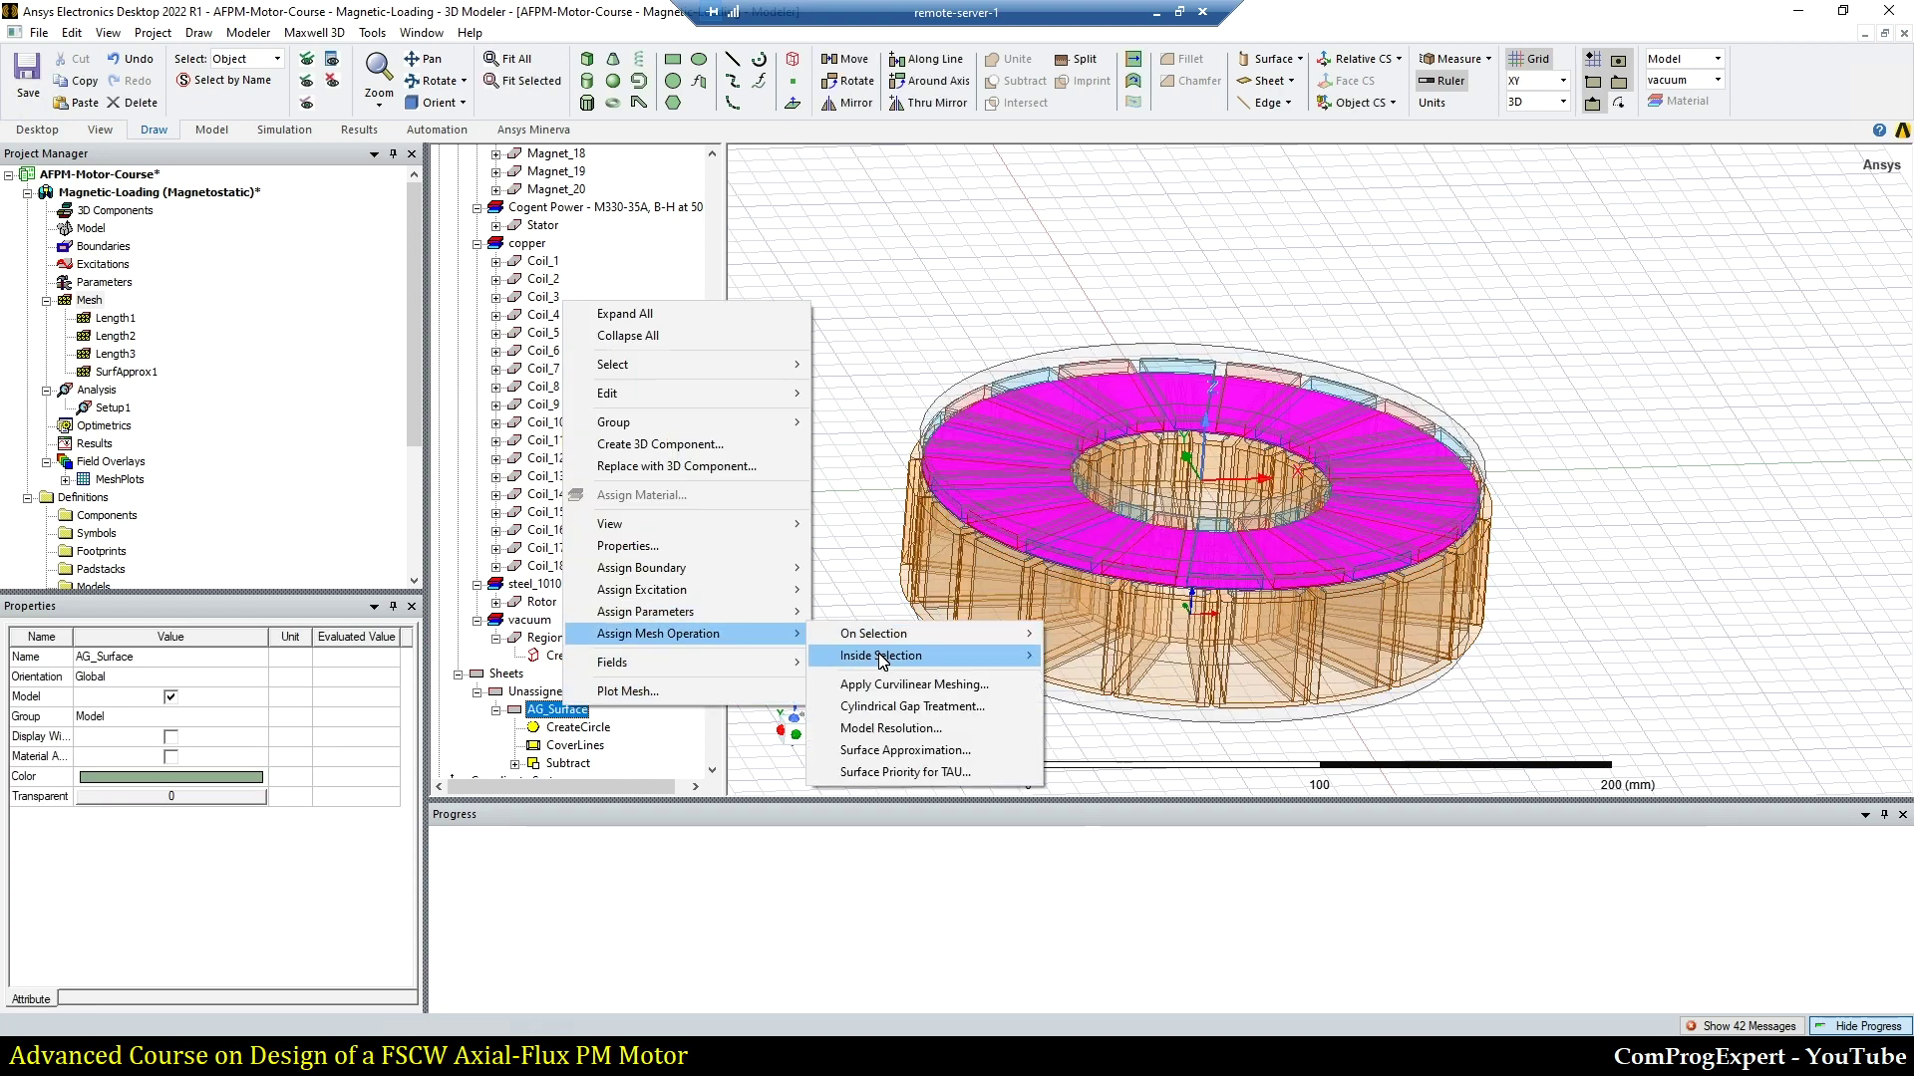
pyautogui.moveTo(883, 663)
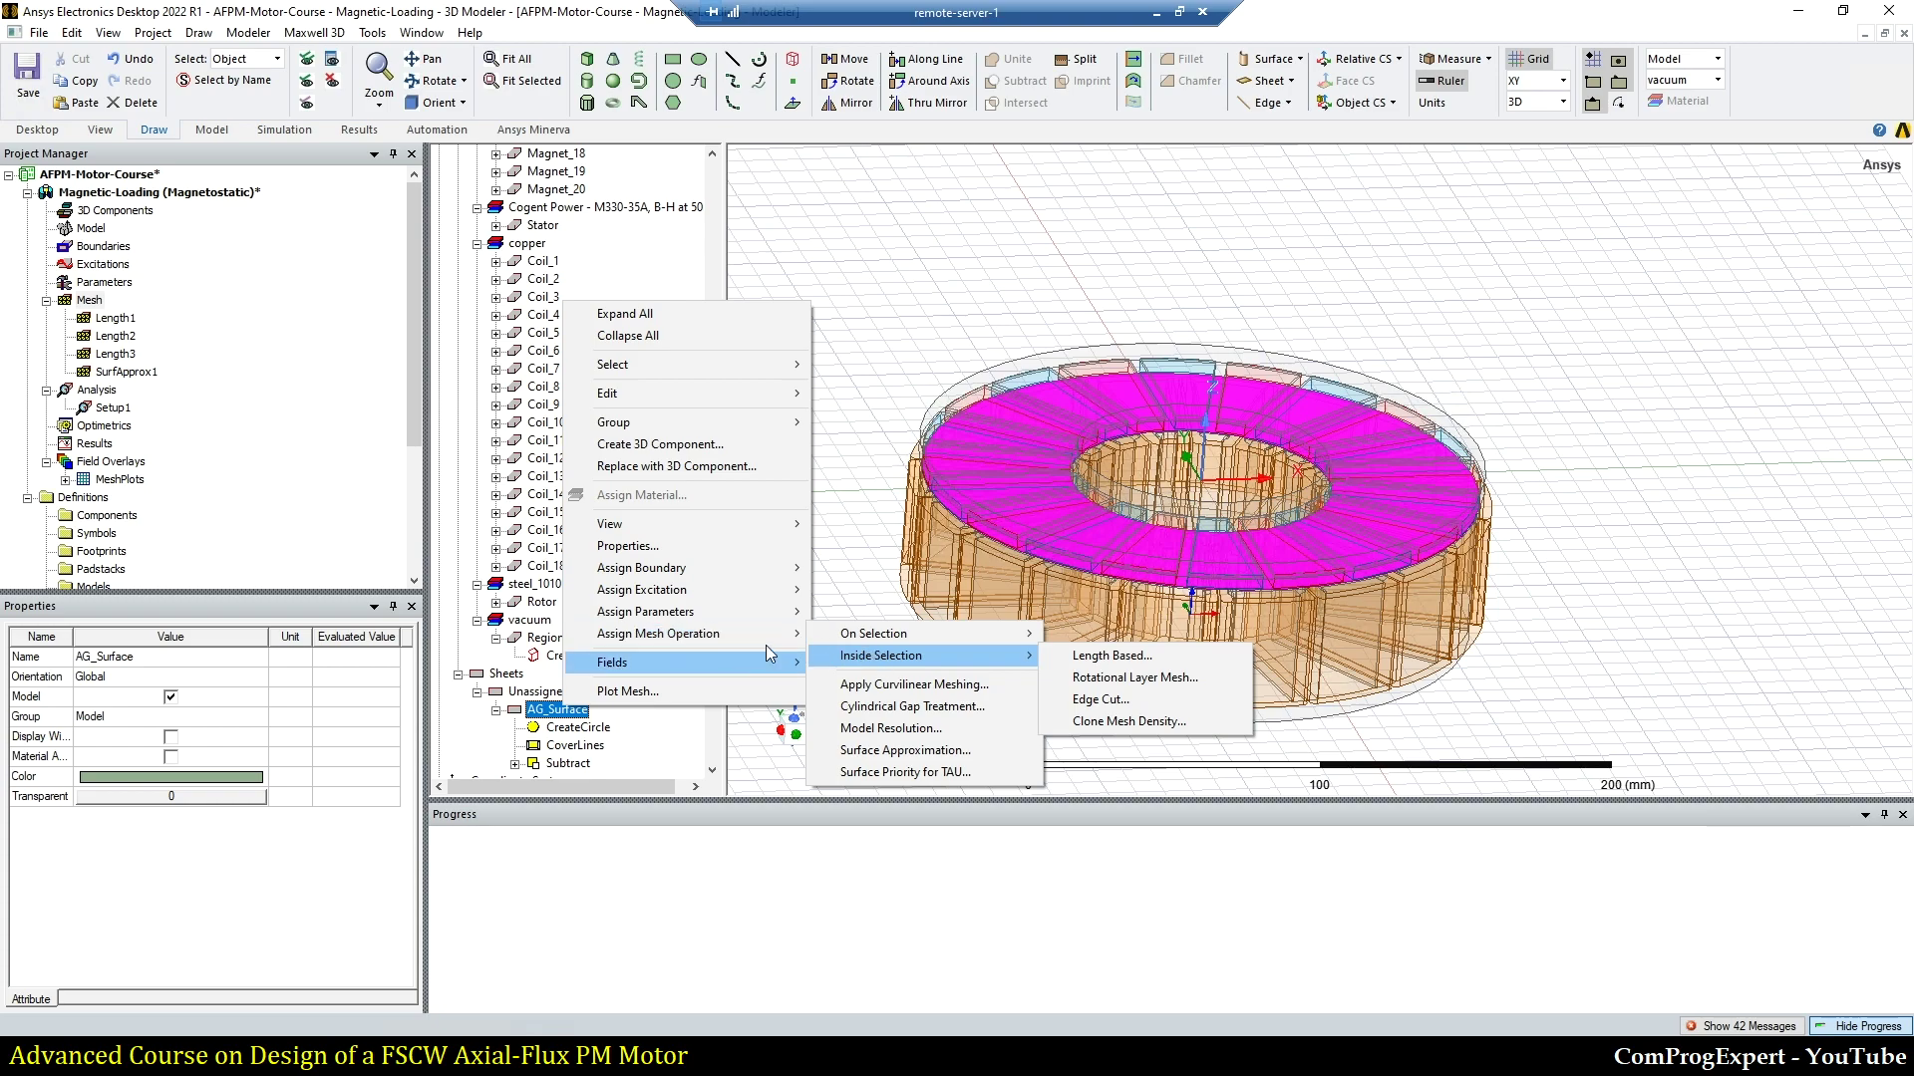
pyautogui.moveTo(1005, 638)
pyautogui.click(1076, 635)
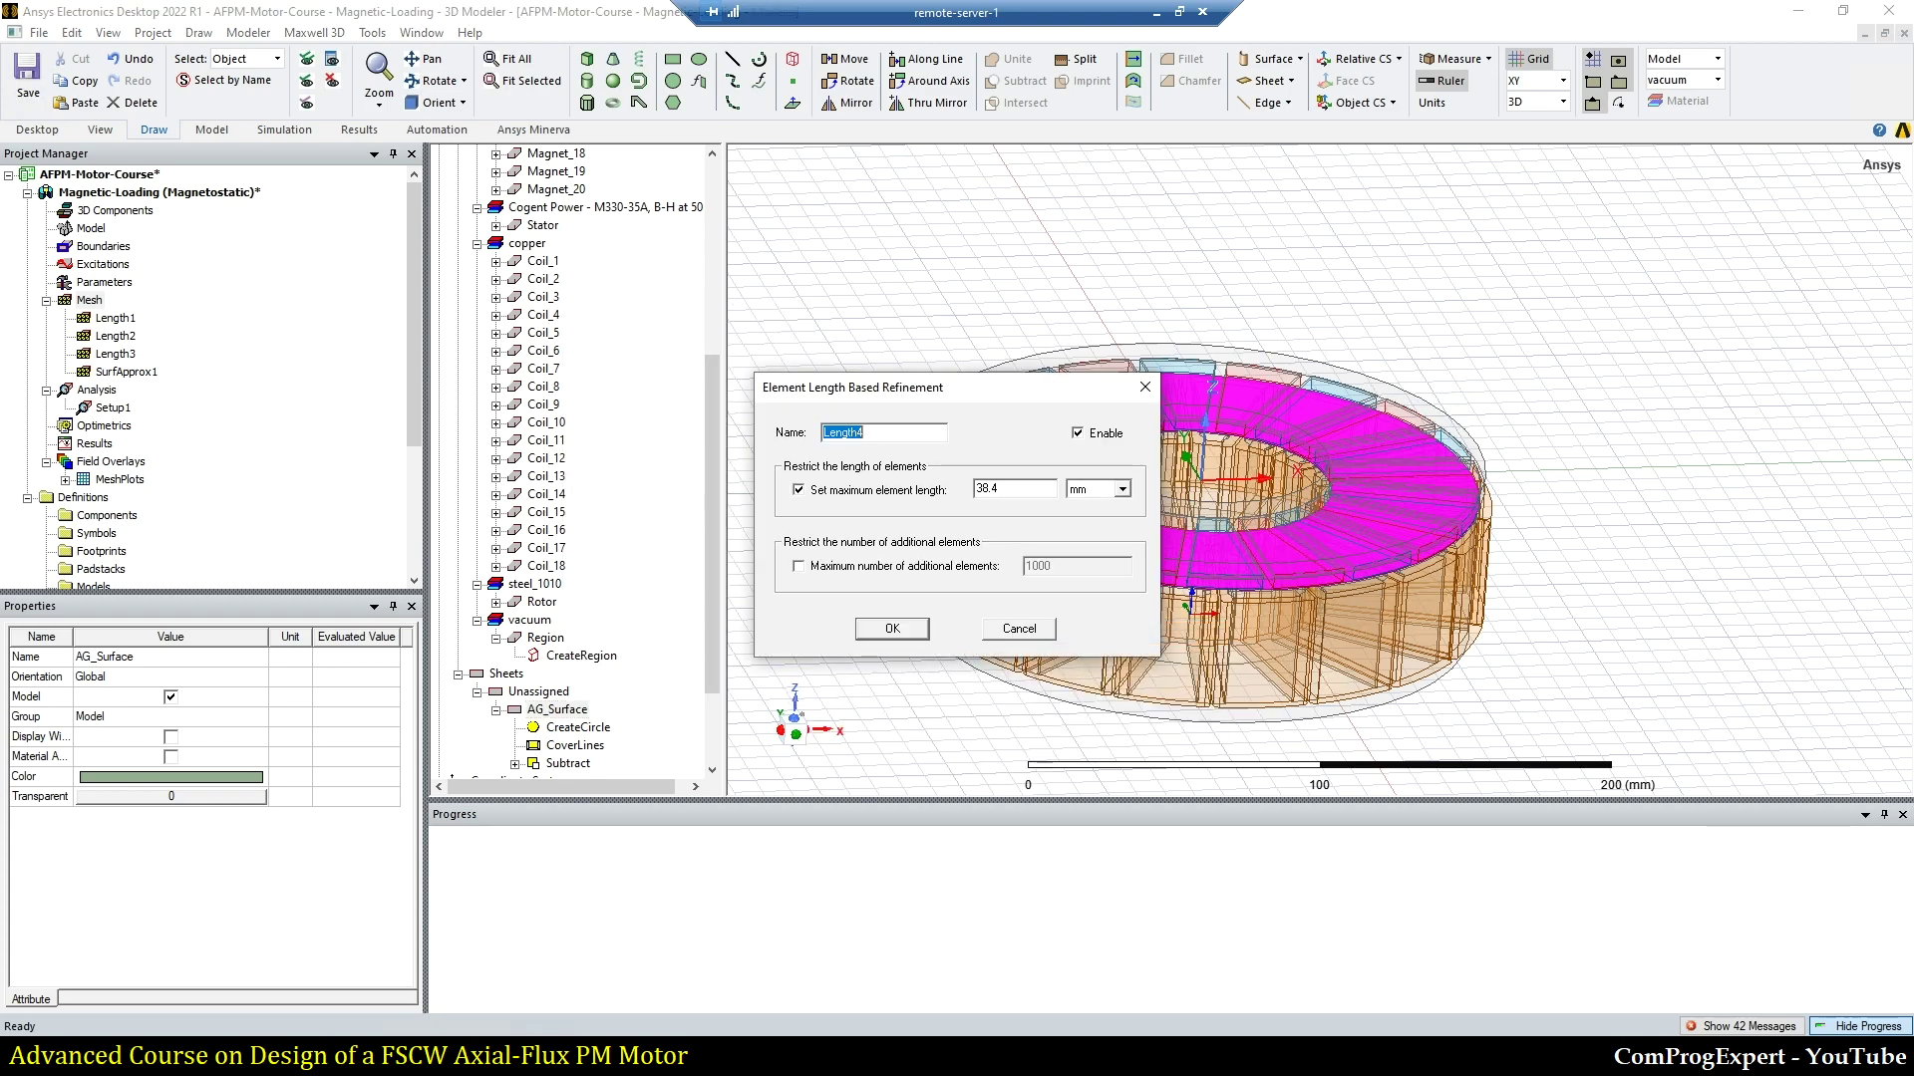
pyautogui.write('$Lstk/10')
pyautogui.click(893, 629)
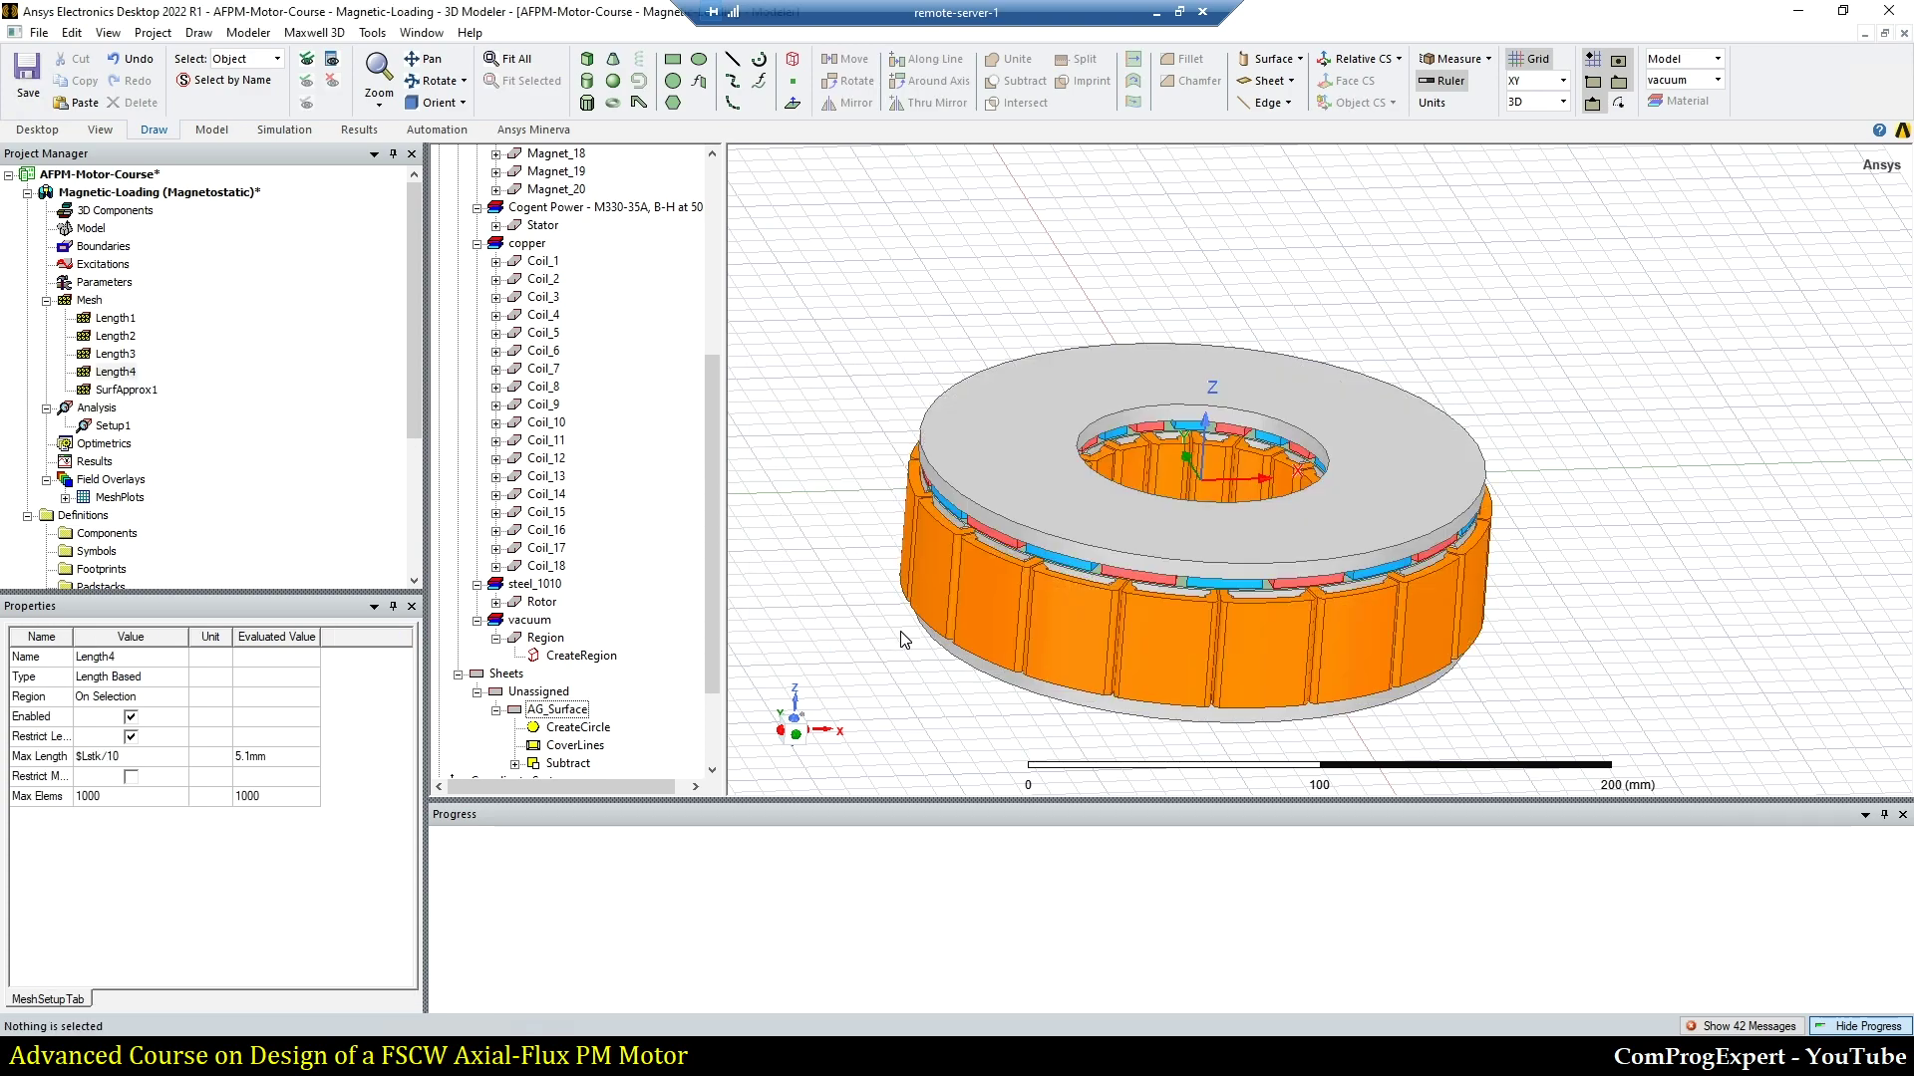
pyautogui.click(588, 710)
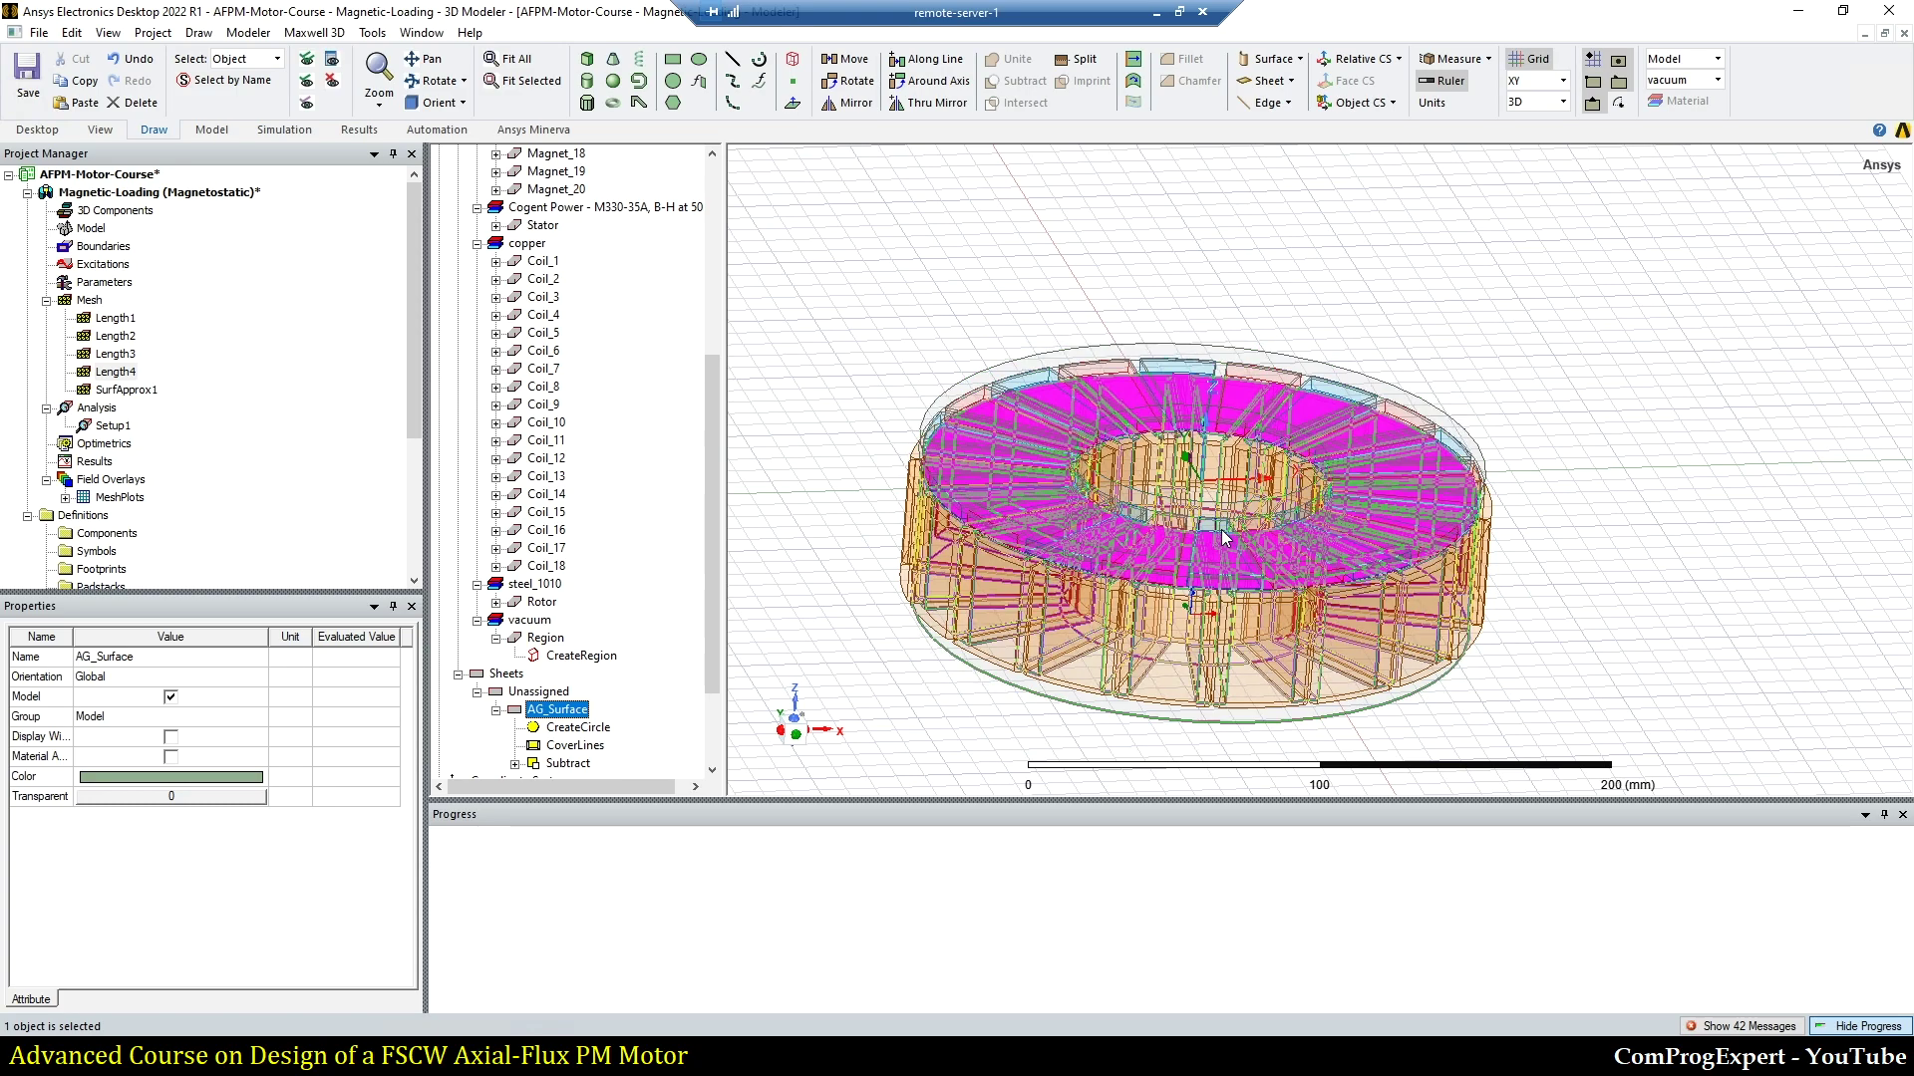
pyautogui.click(531, 57)
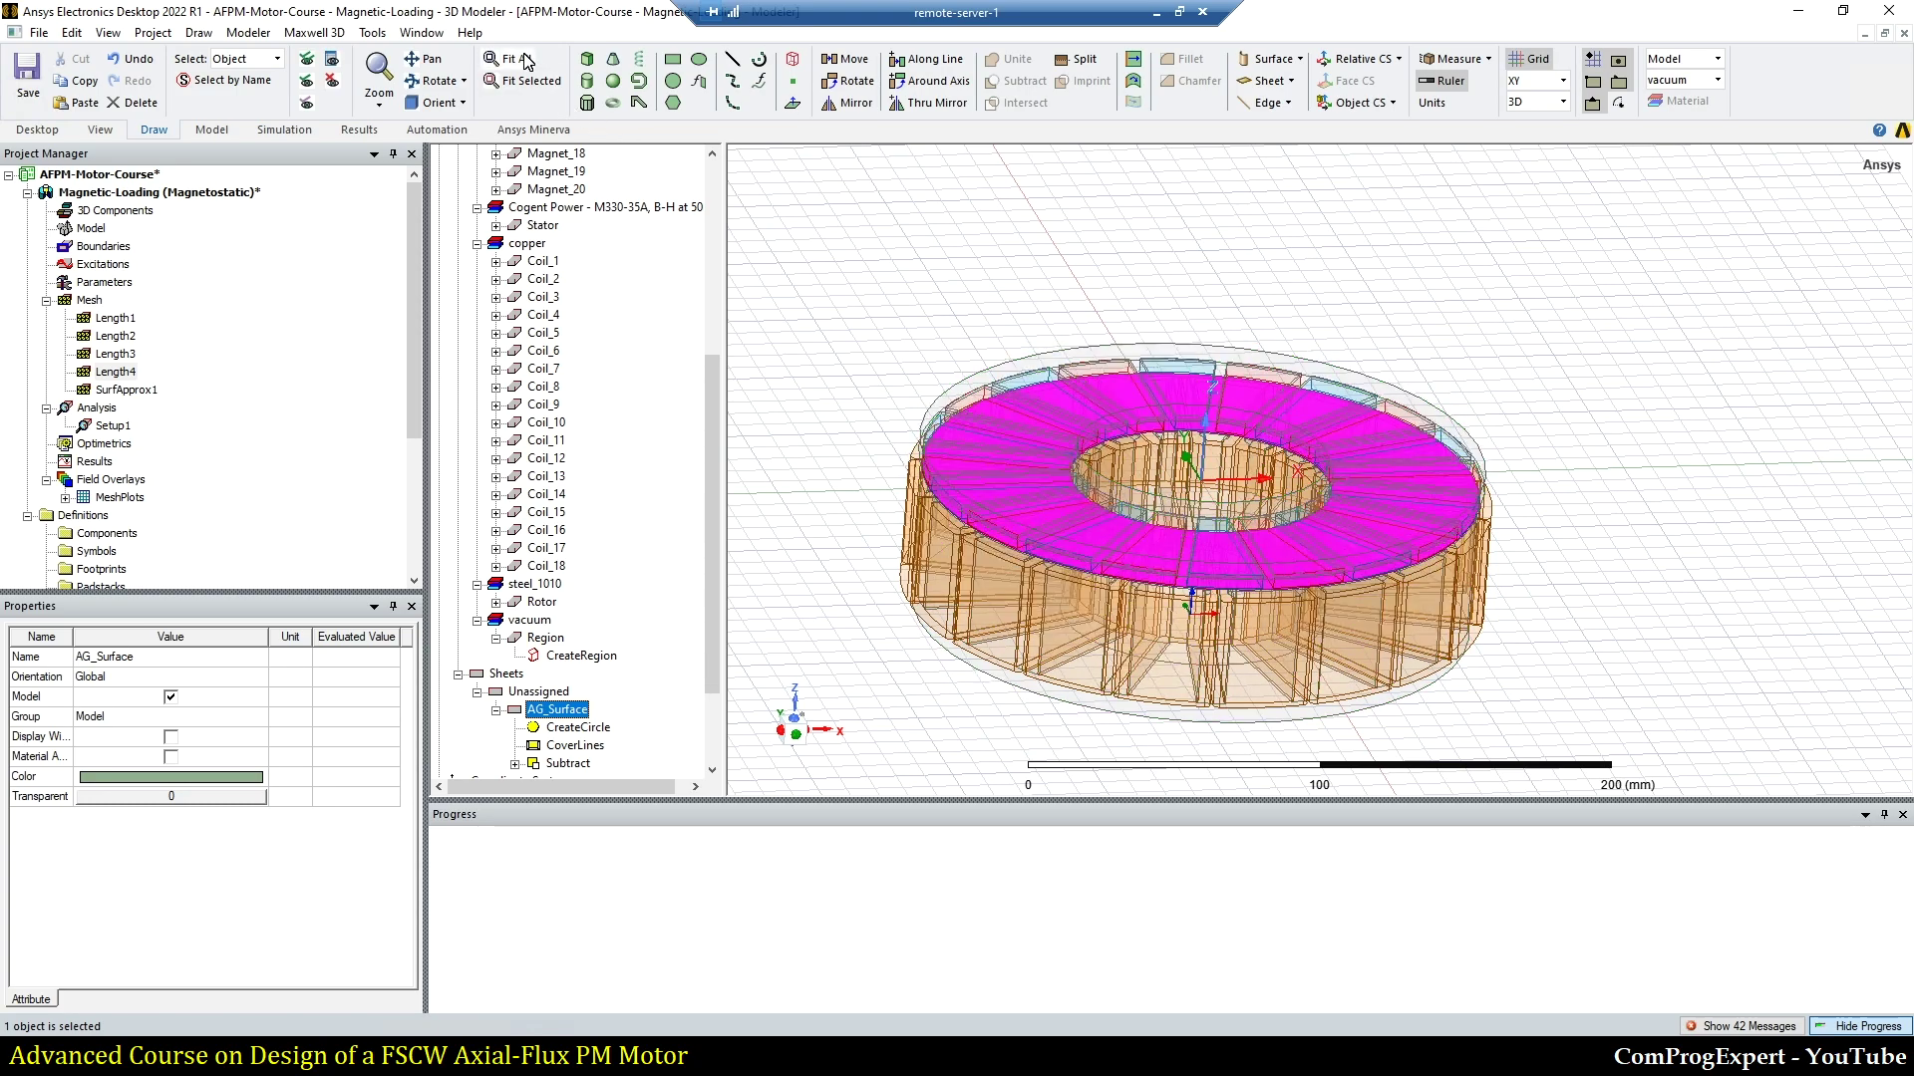
pyautogui.click(890, 377)
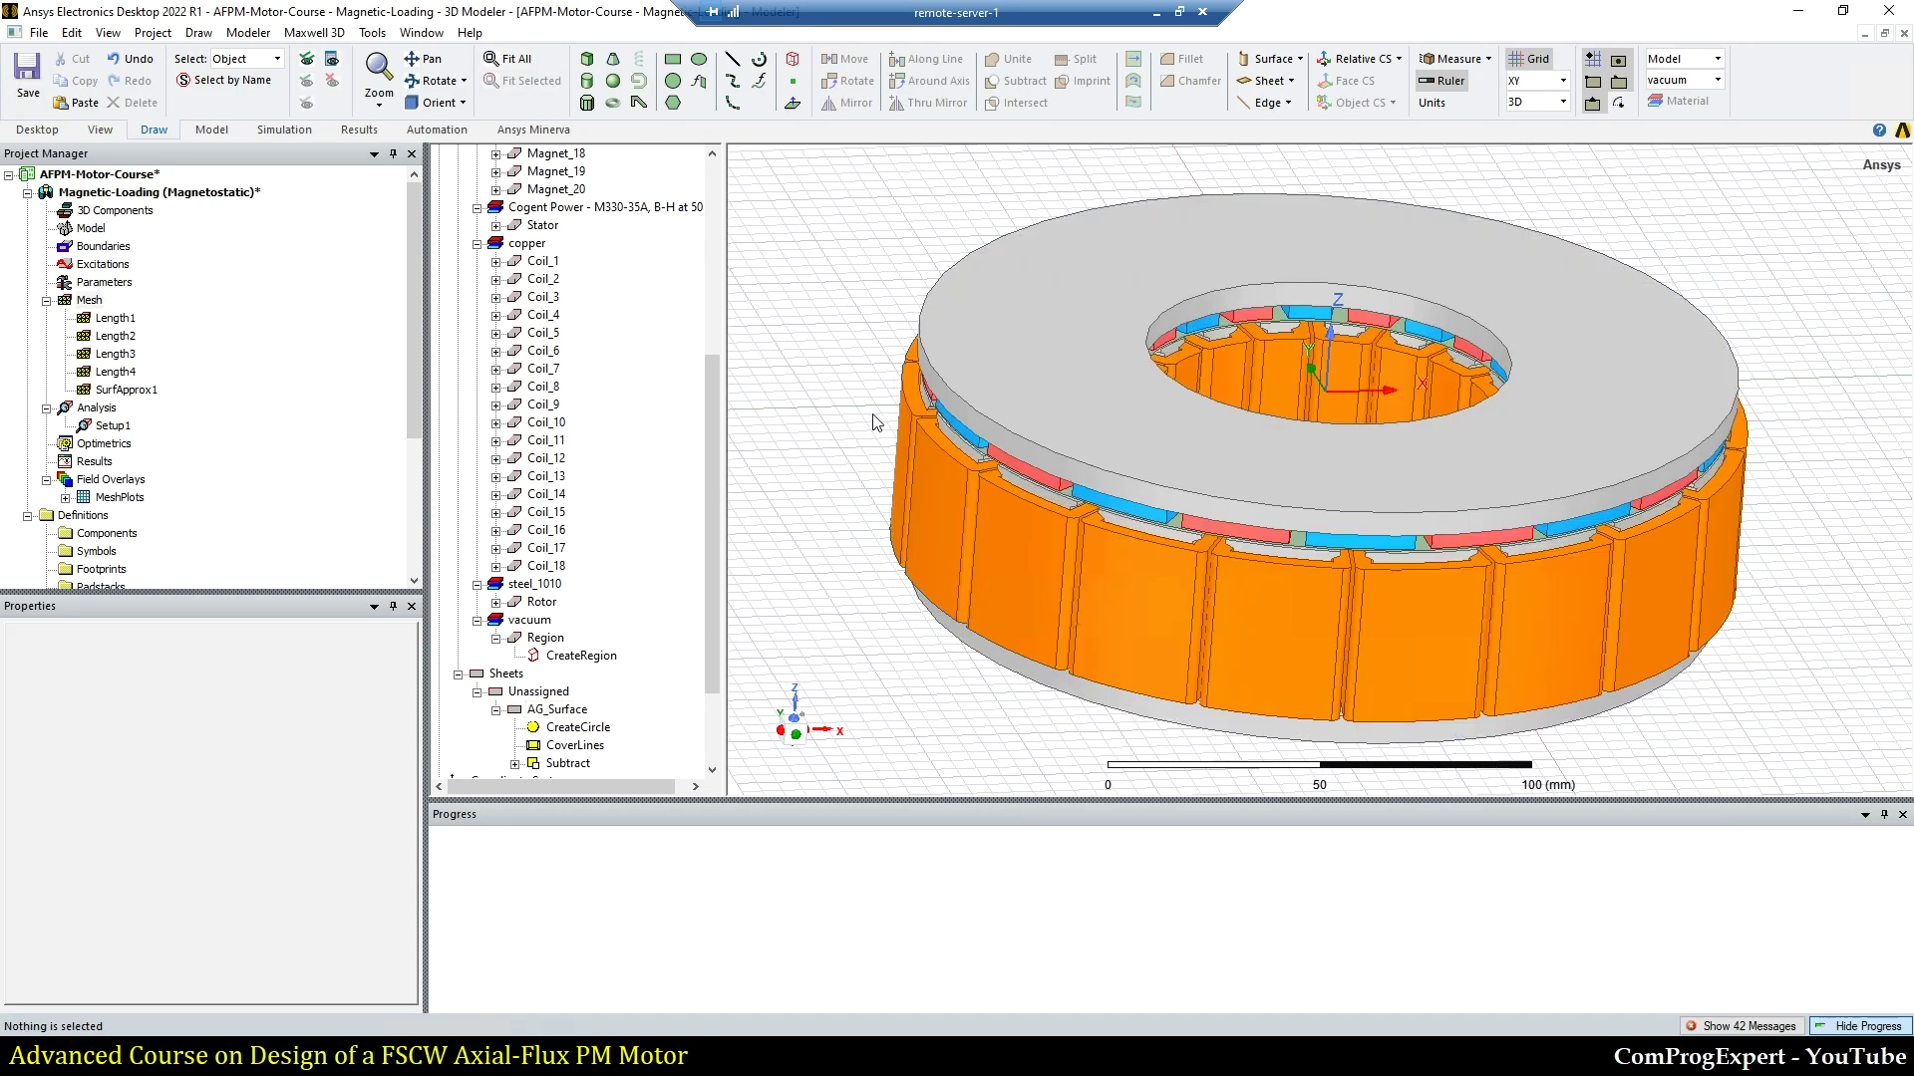
pyautogui.scroll(-3, 870, 433)
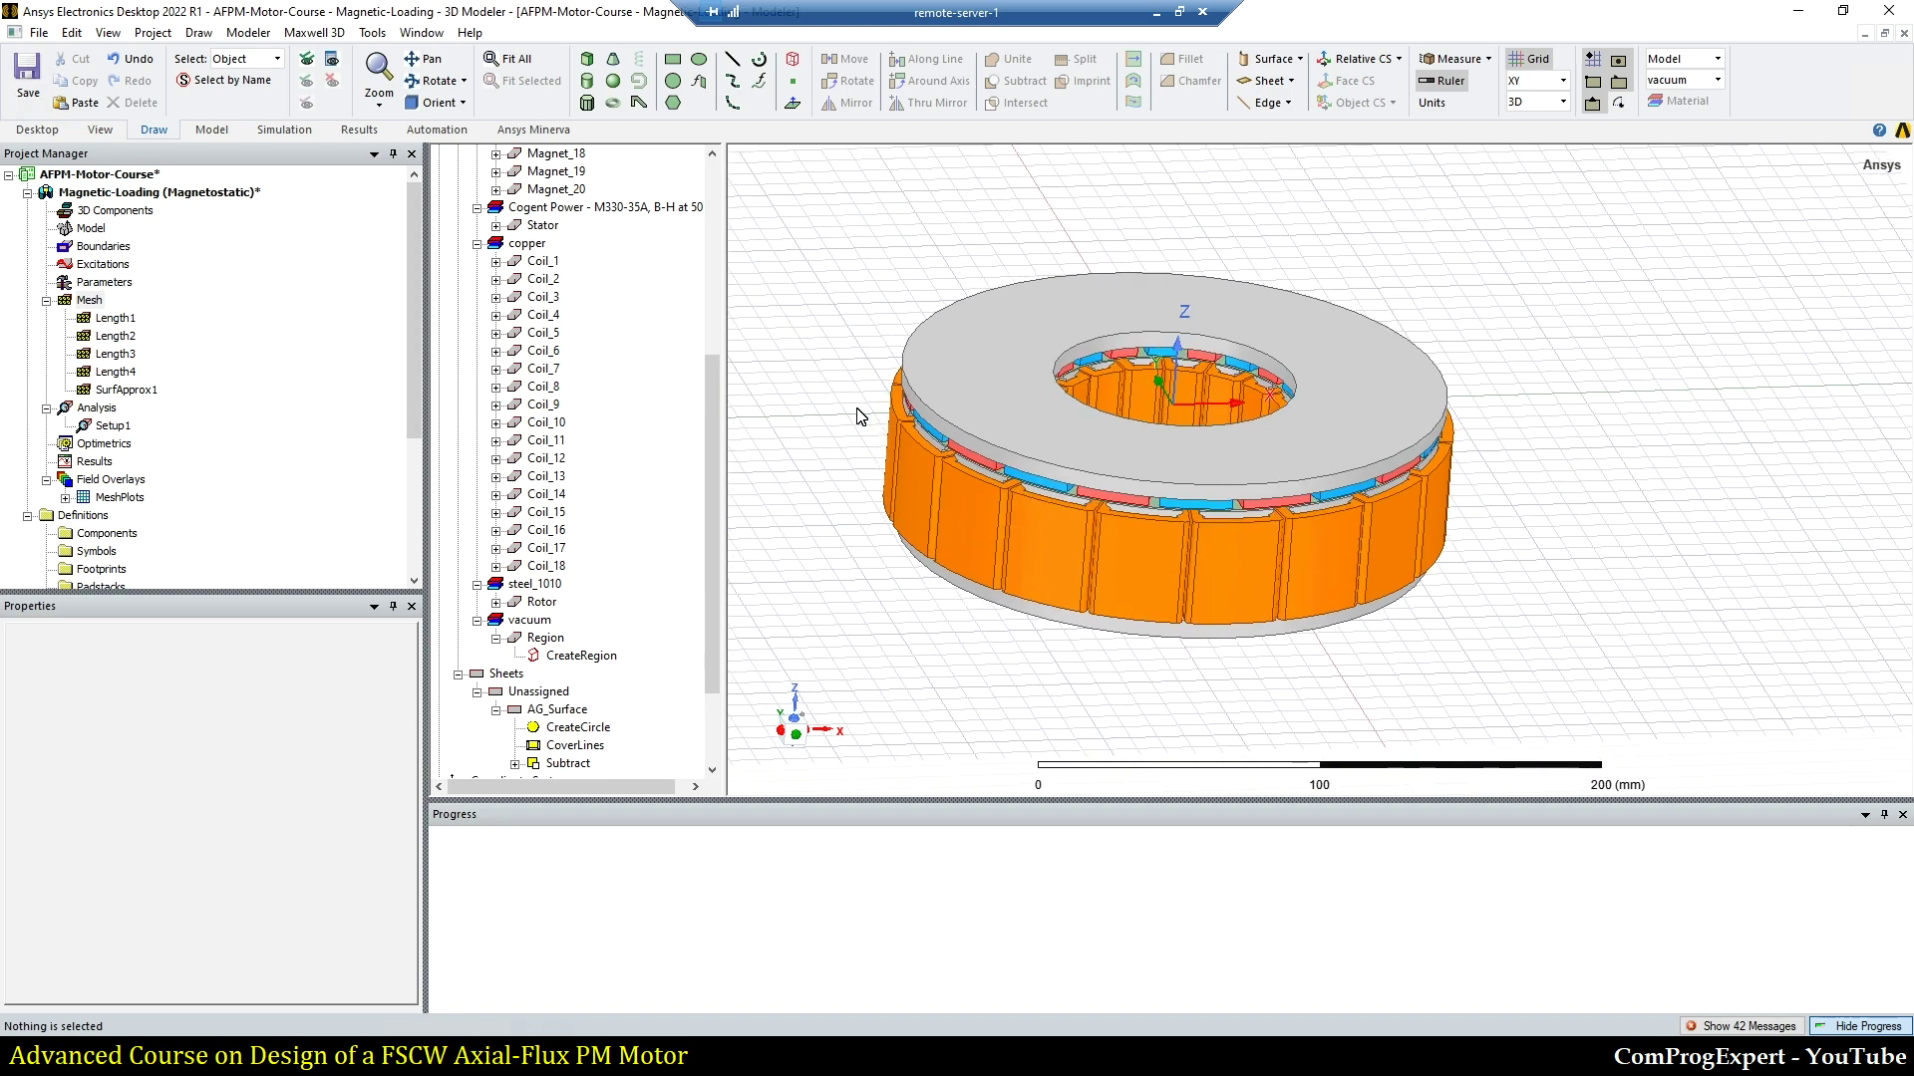
pyautogui.keyDown('alt'); pyautogui.moveTo(859, 417); pyautogui.dragTo(859, 359); pyautogui.keyUp('alt')
# Step: Switch to PowerPoint and look up slide 8 on the creation of the fully parametric model
pyautogui.hotkey('alt', 'Tab')
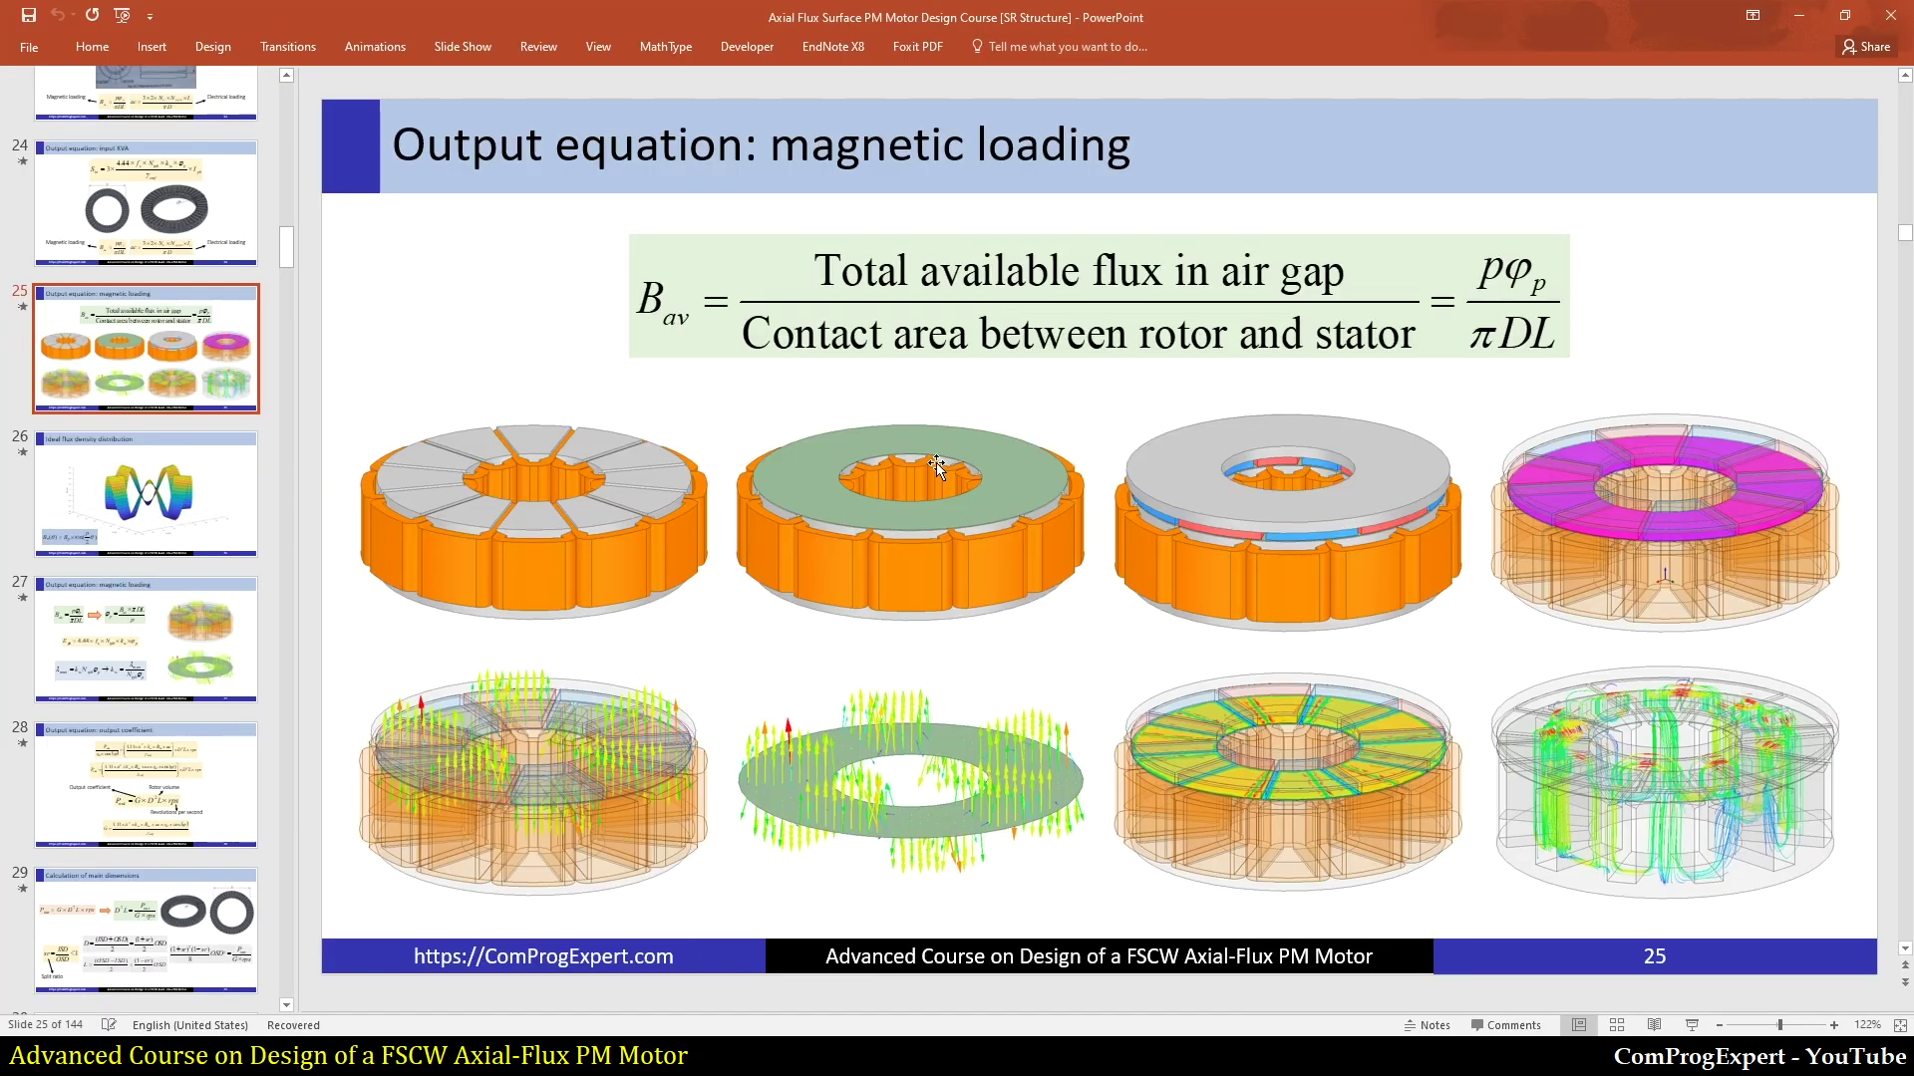
pyautogui.scroll(10, 257, 314)
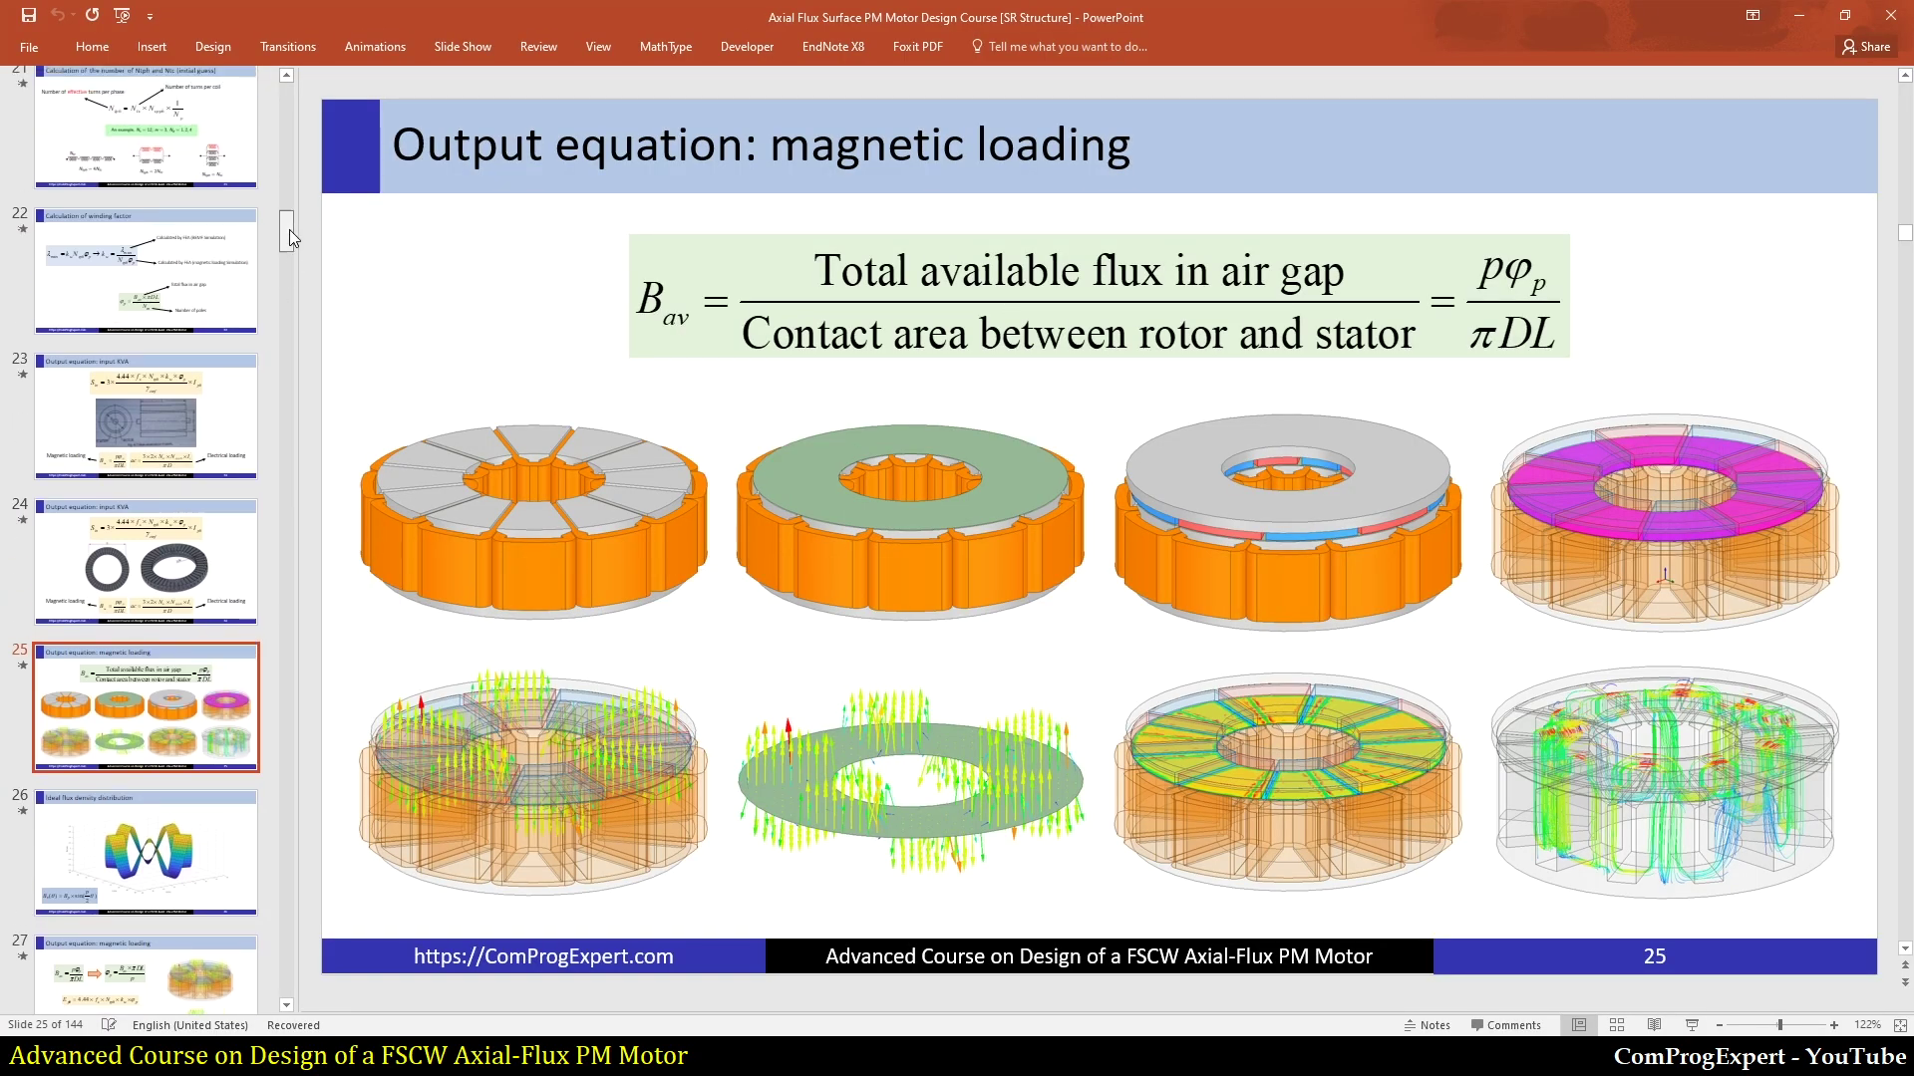
pyautogui.scroll(4, 301, 170)
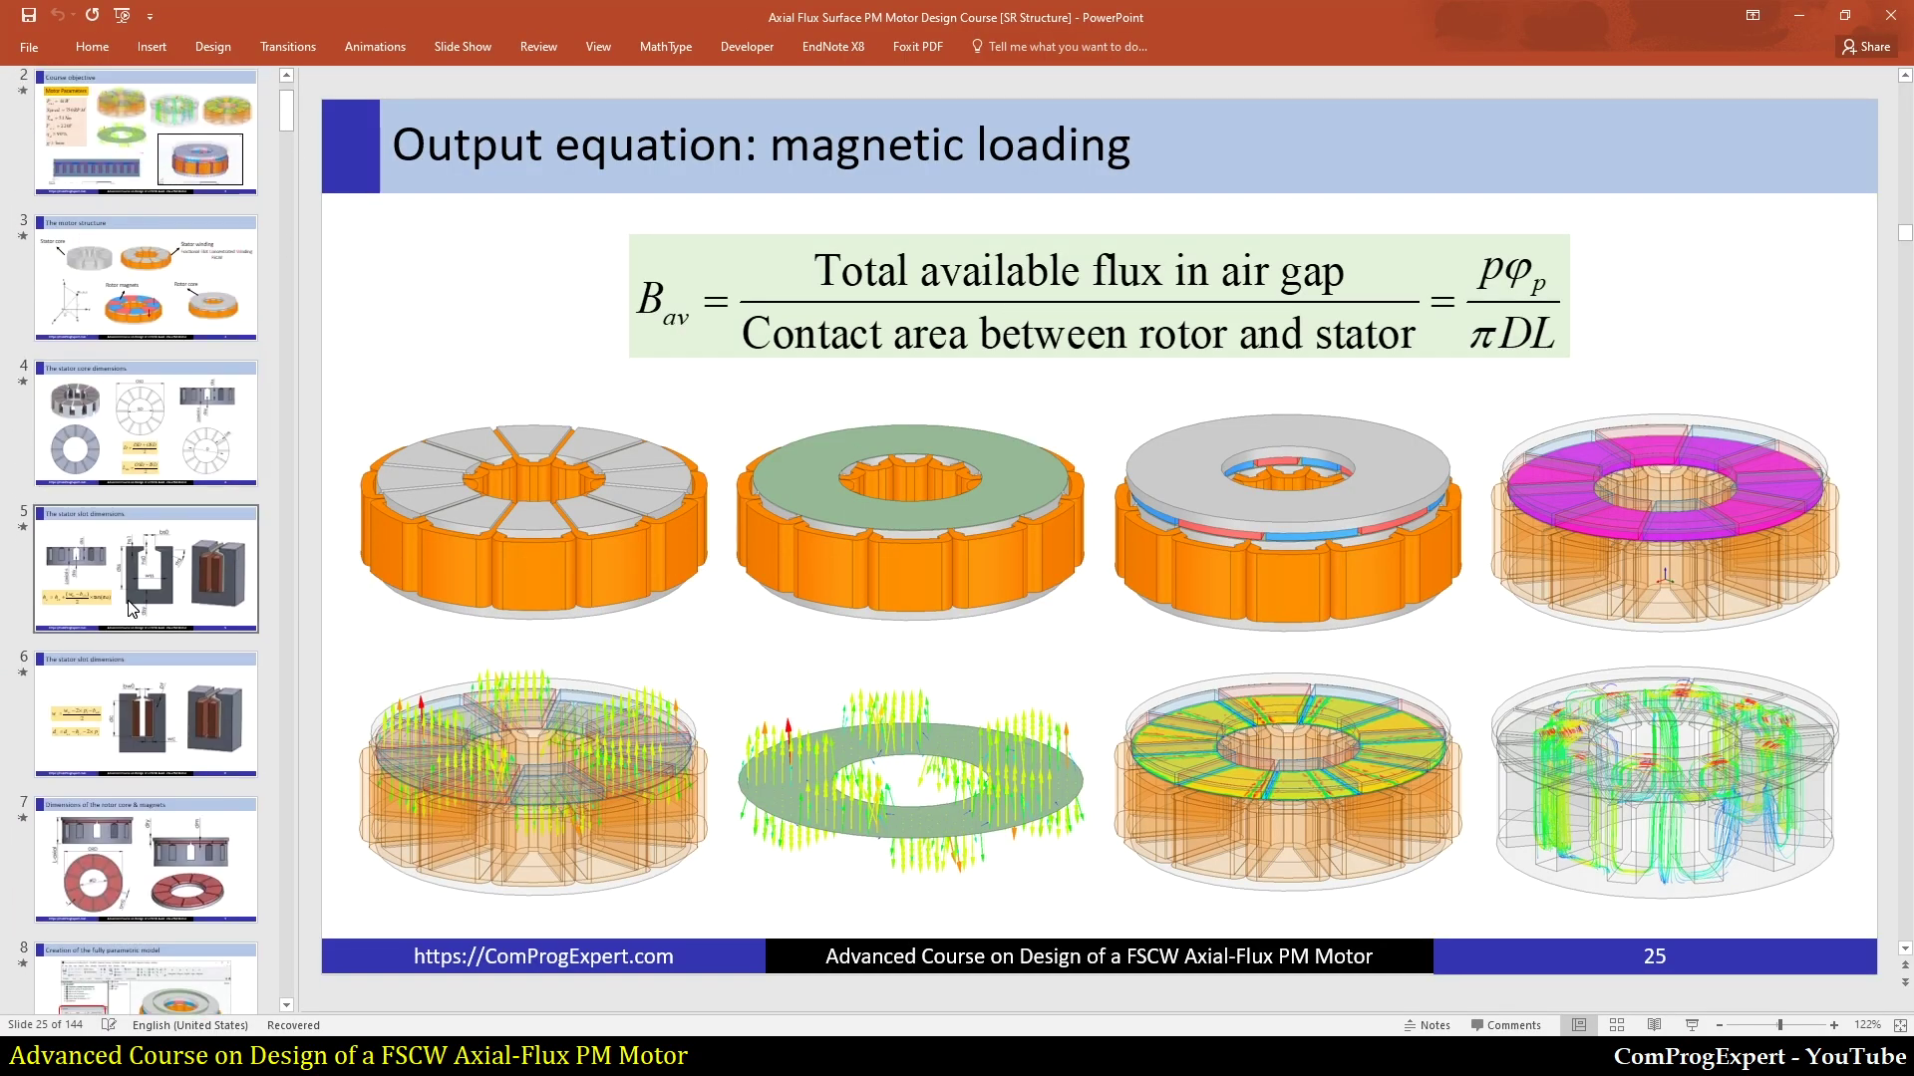
pyautogui.scroll(3, 127, 600)
pyautogui.scroll(-2, 128, 600)
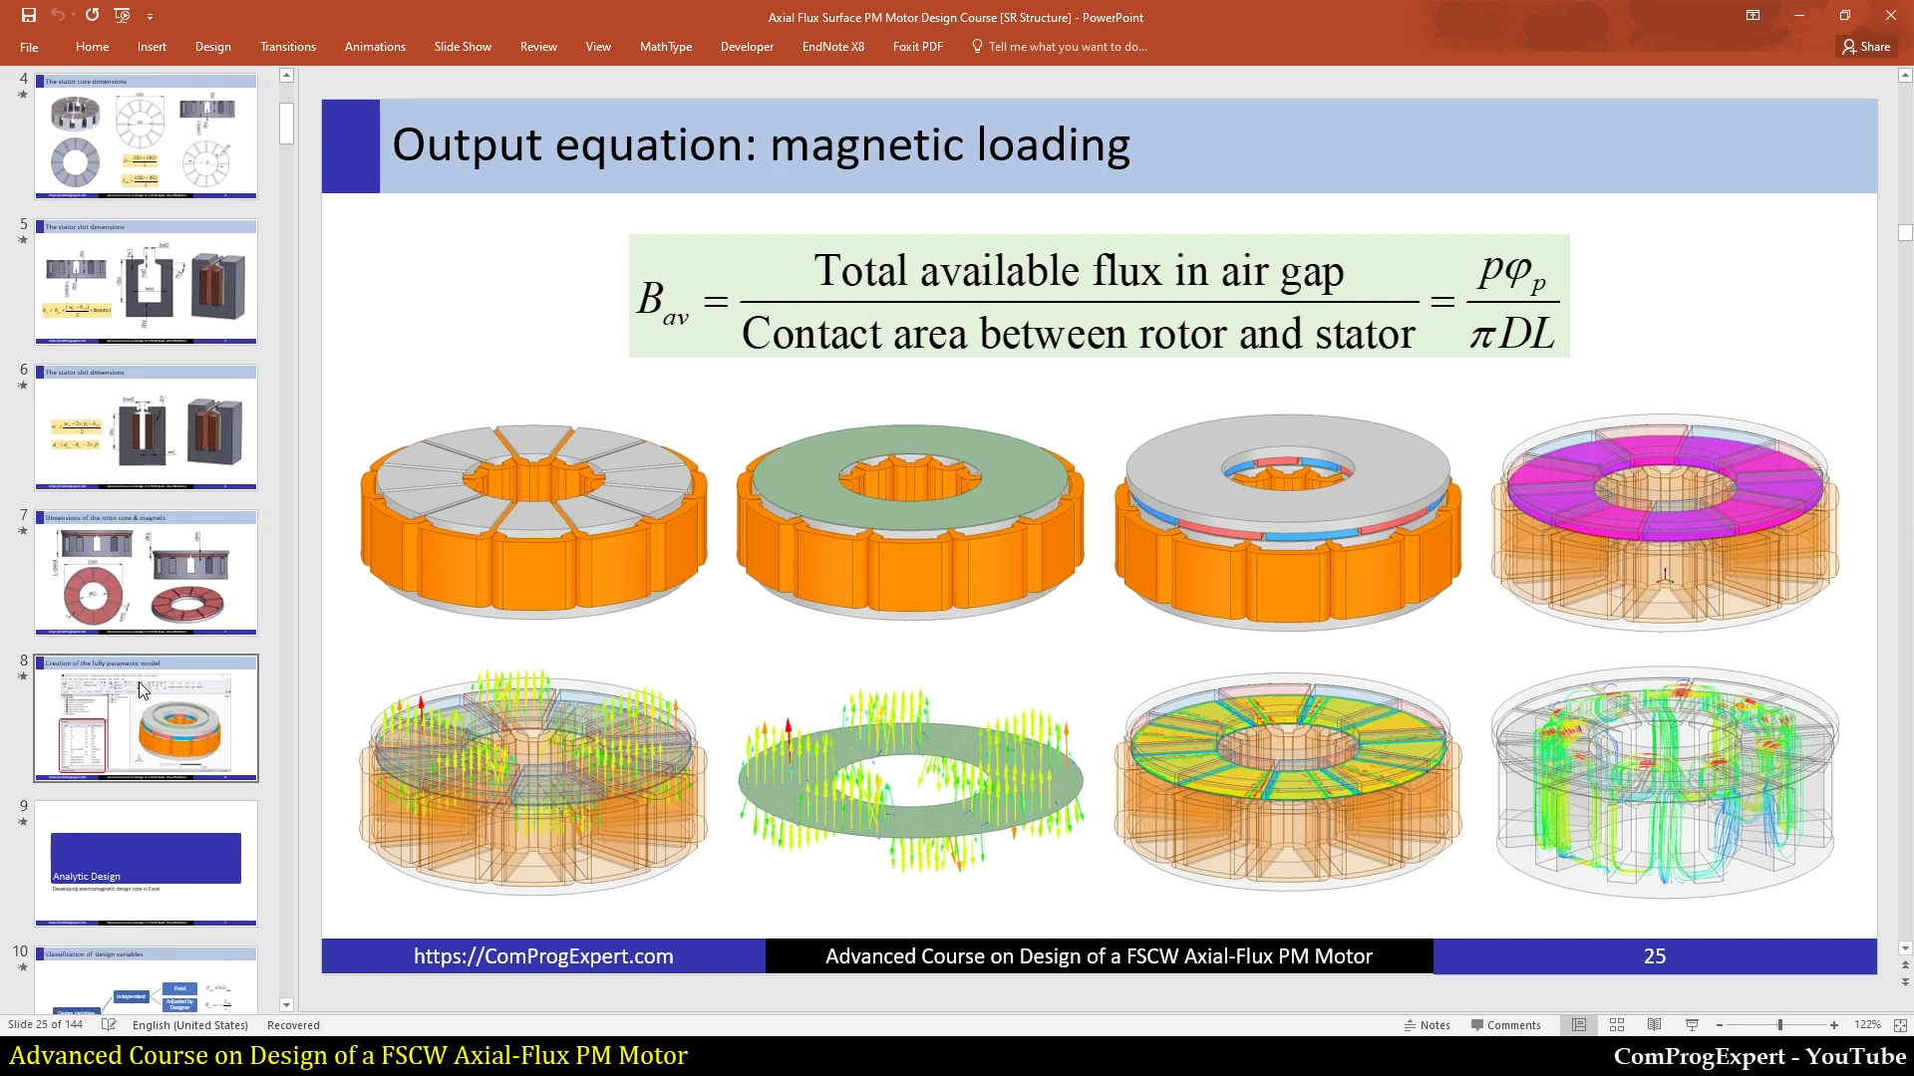
pyautogui.click(139, 682)
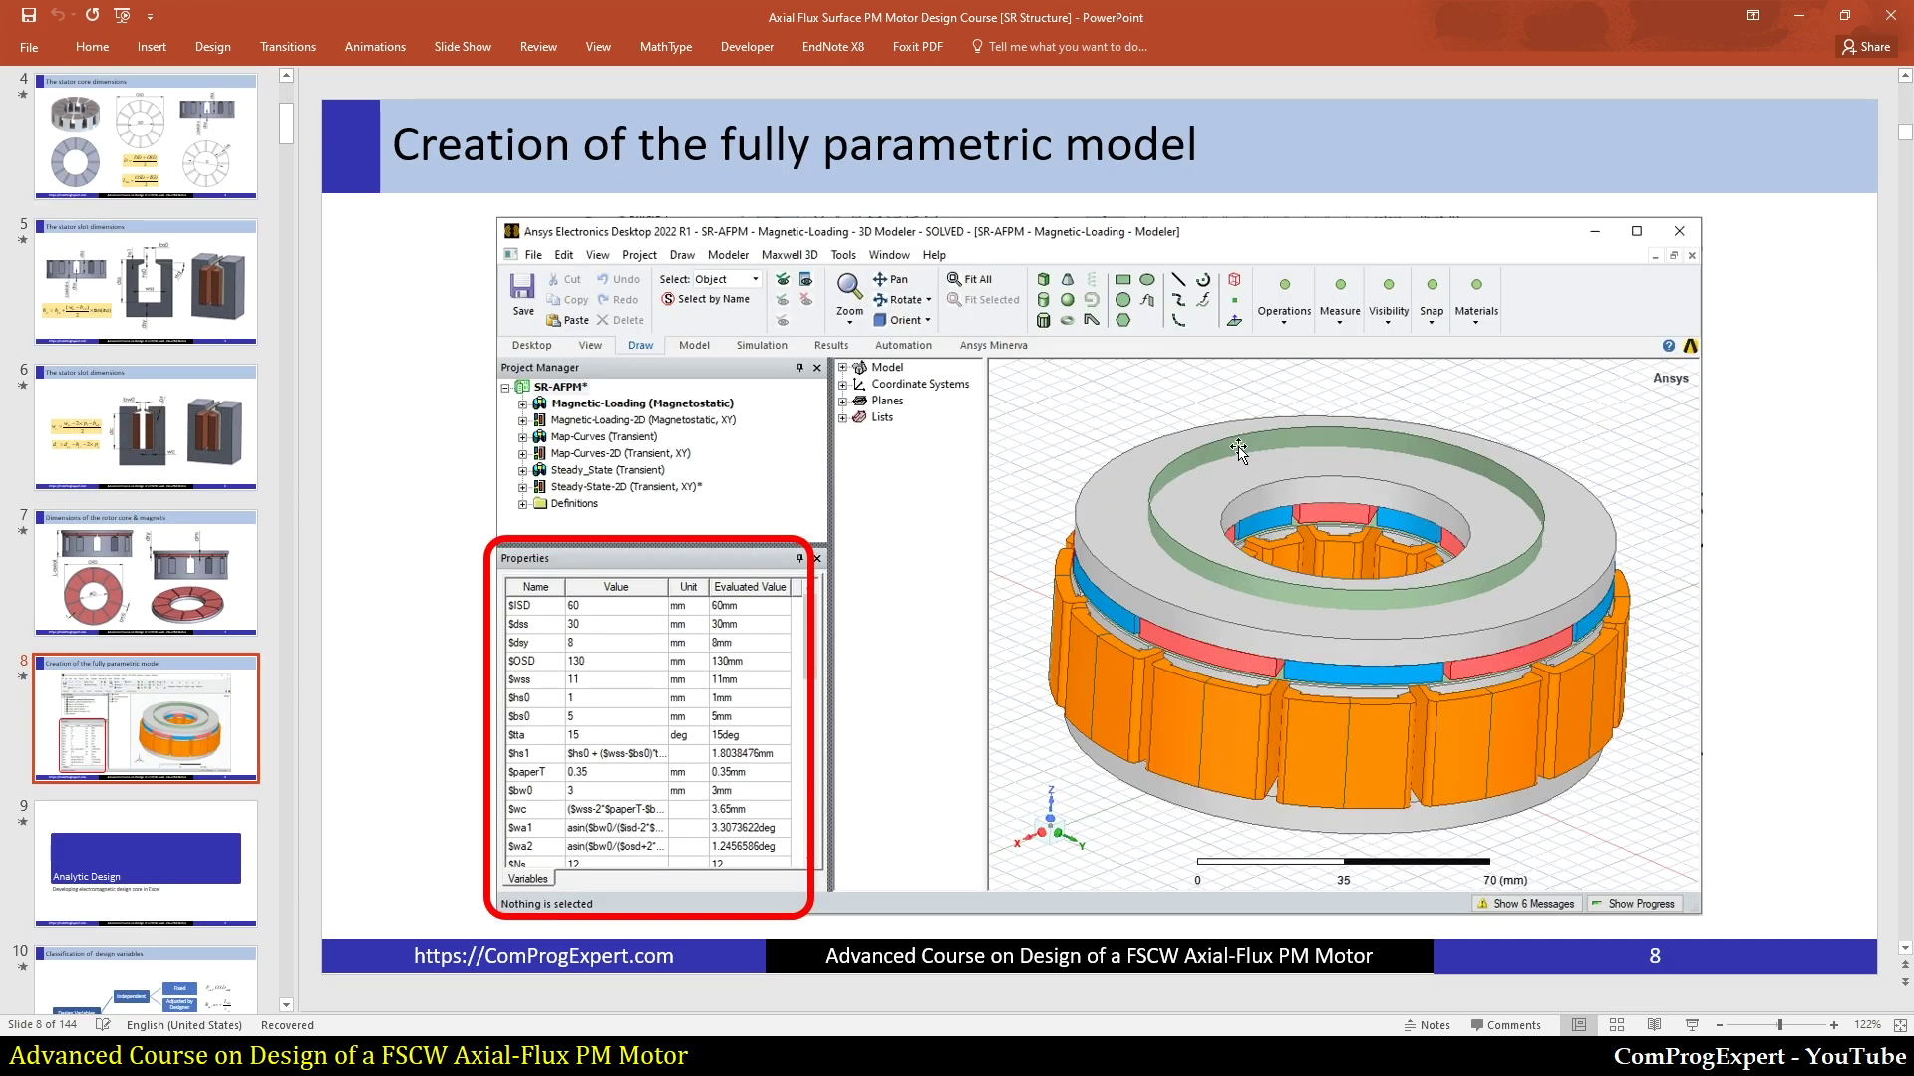
# Step: Switch back to Ansys Electronics Desktop and draw a circle sheet of about 80 mm radius beneath the motor in the Global coordinate system
pyautogui.hotkey('alt', 'Tab')
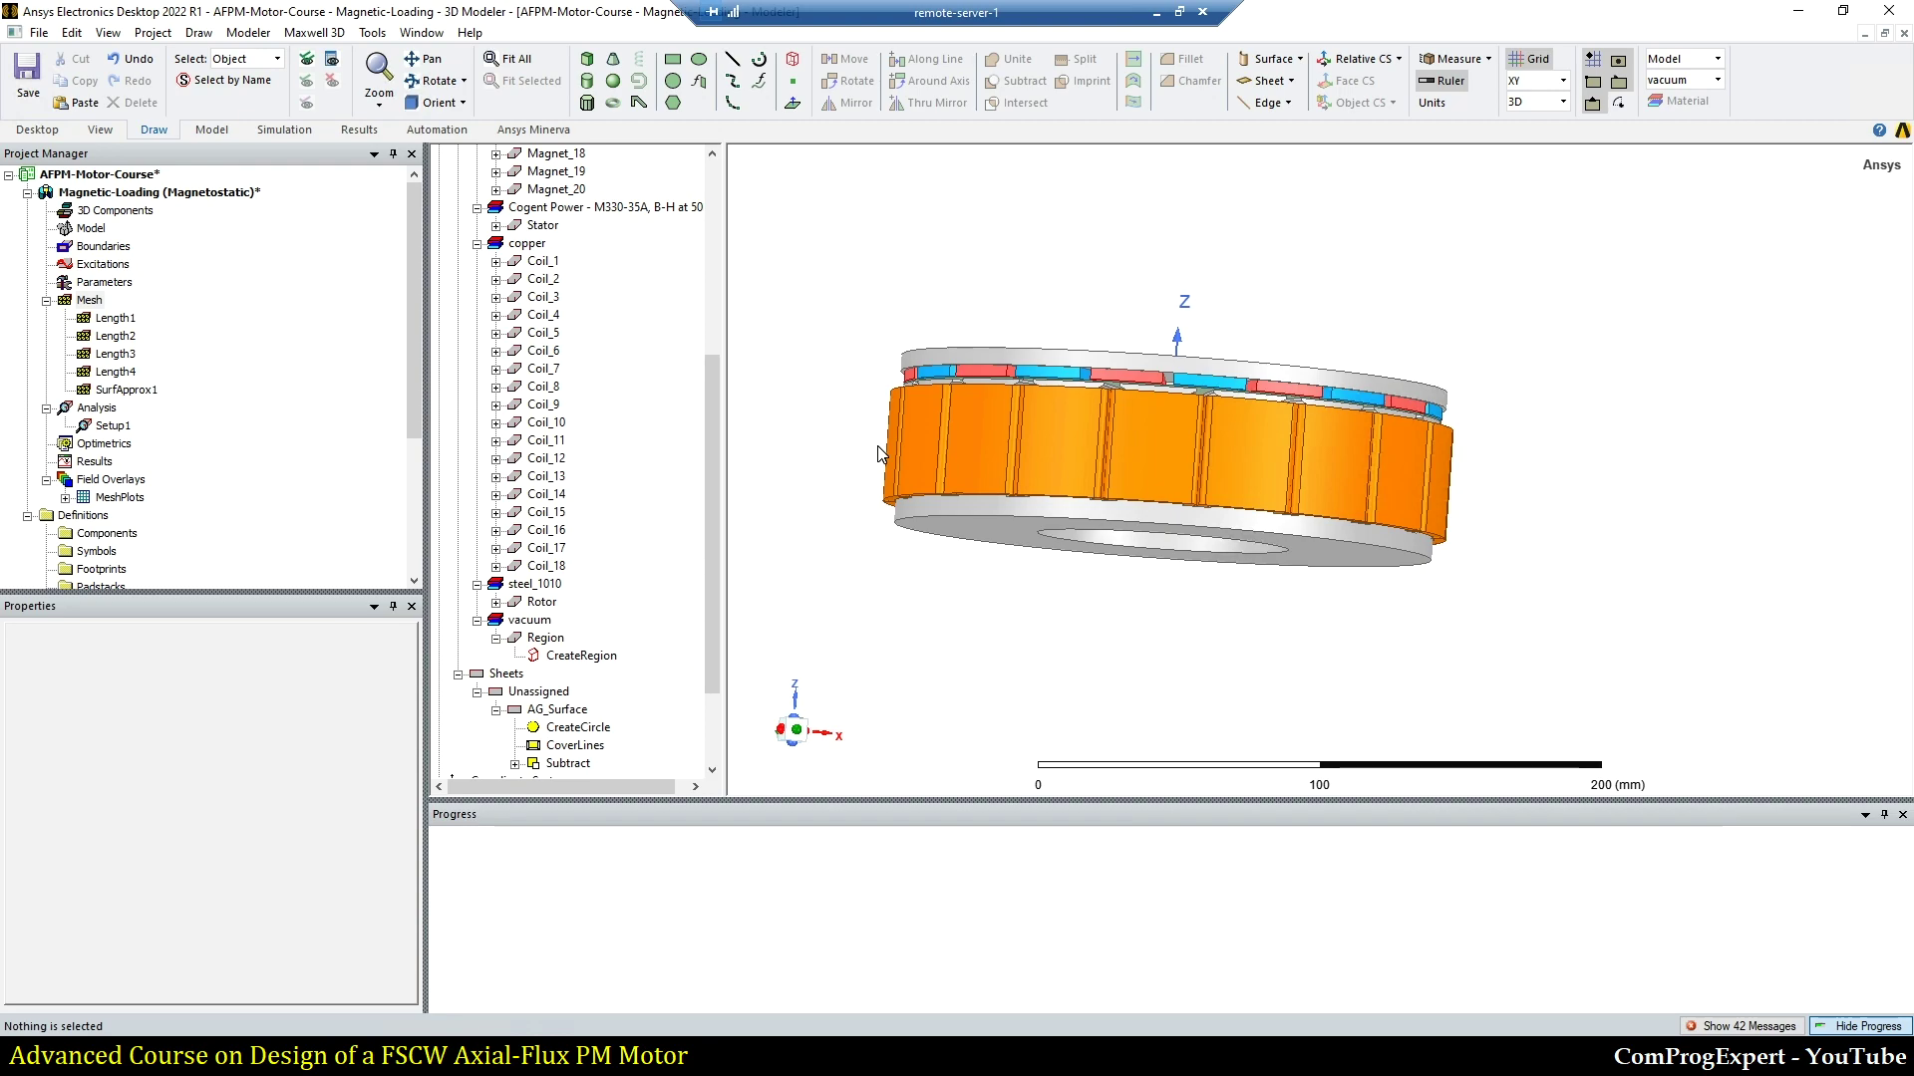
pyautogui.scroll(-3, 555, 692)
pyautogui.click(555, 670)
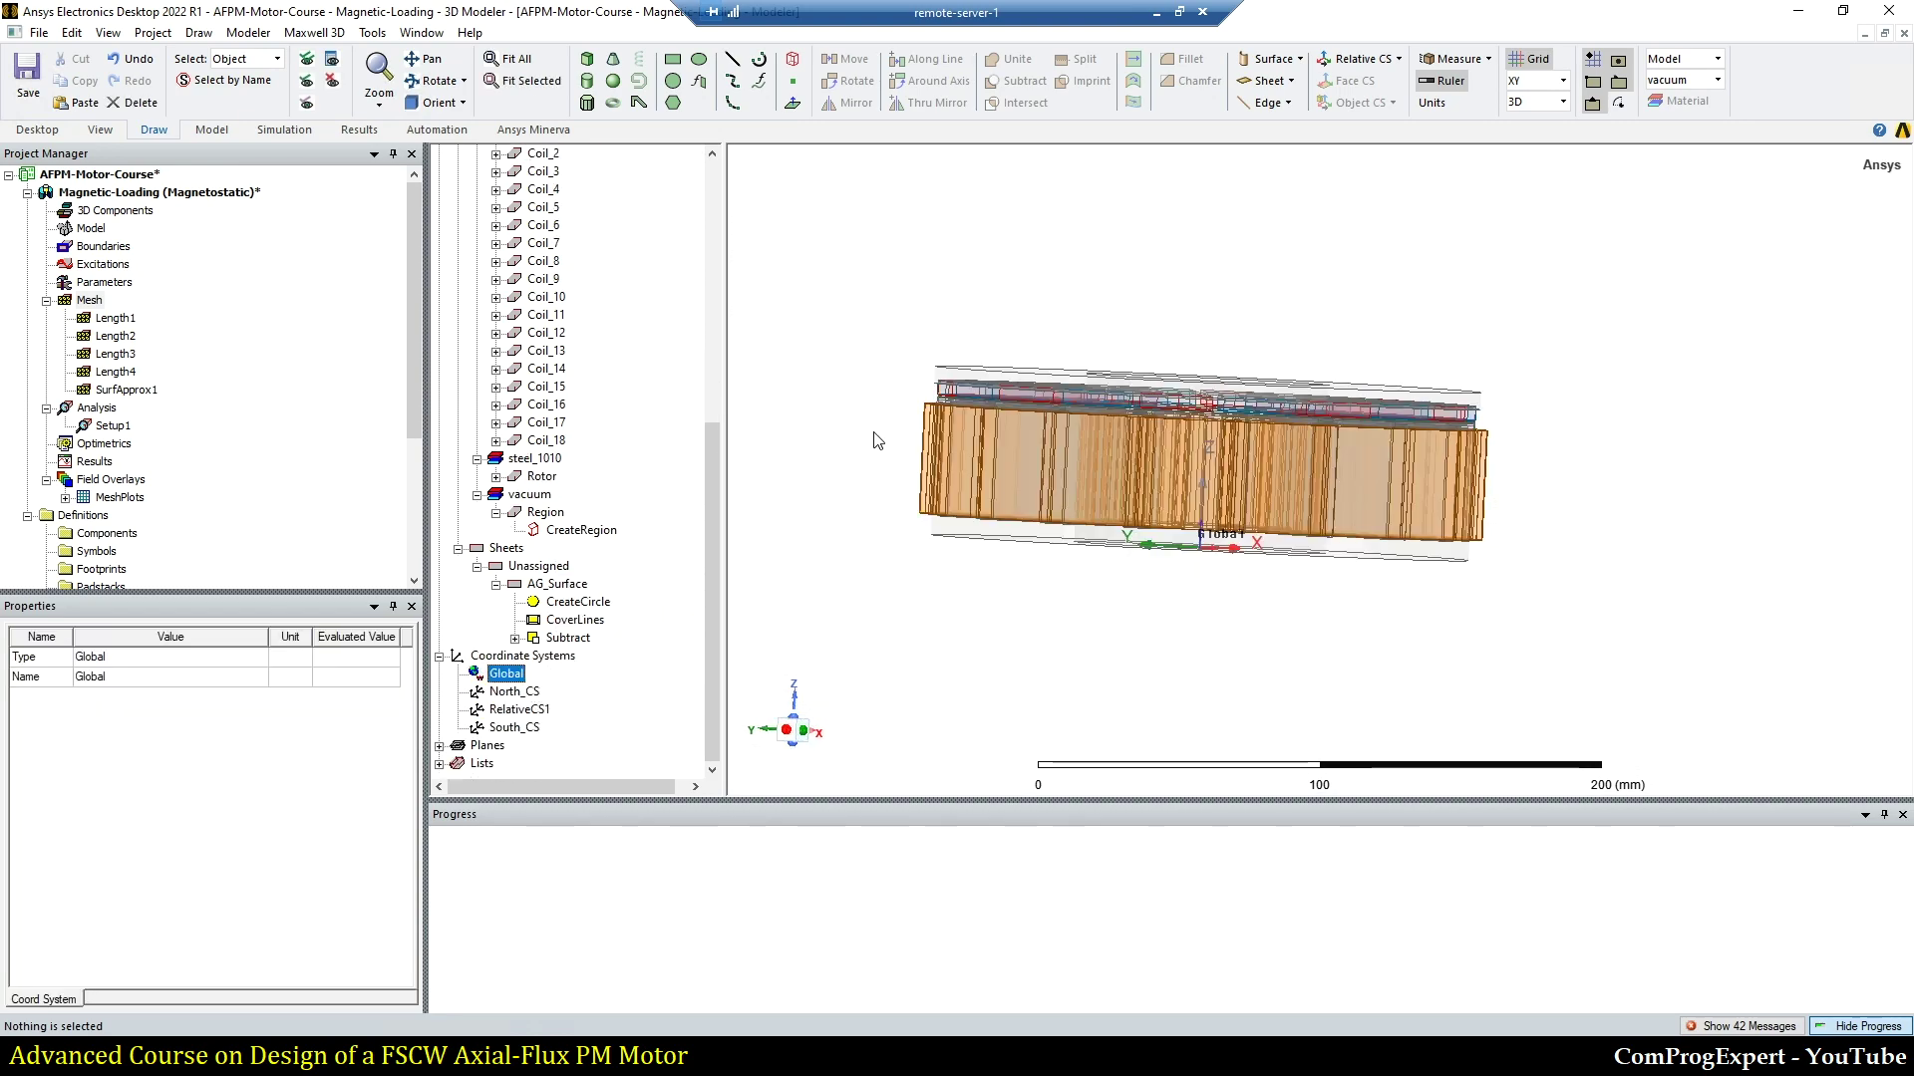
pyautogui.click(673, 80)
pyautogui.click(1144, 632)
pyautogui.click(1332, 660)
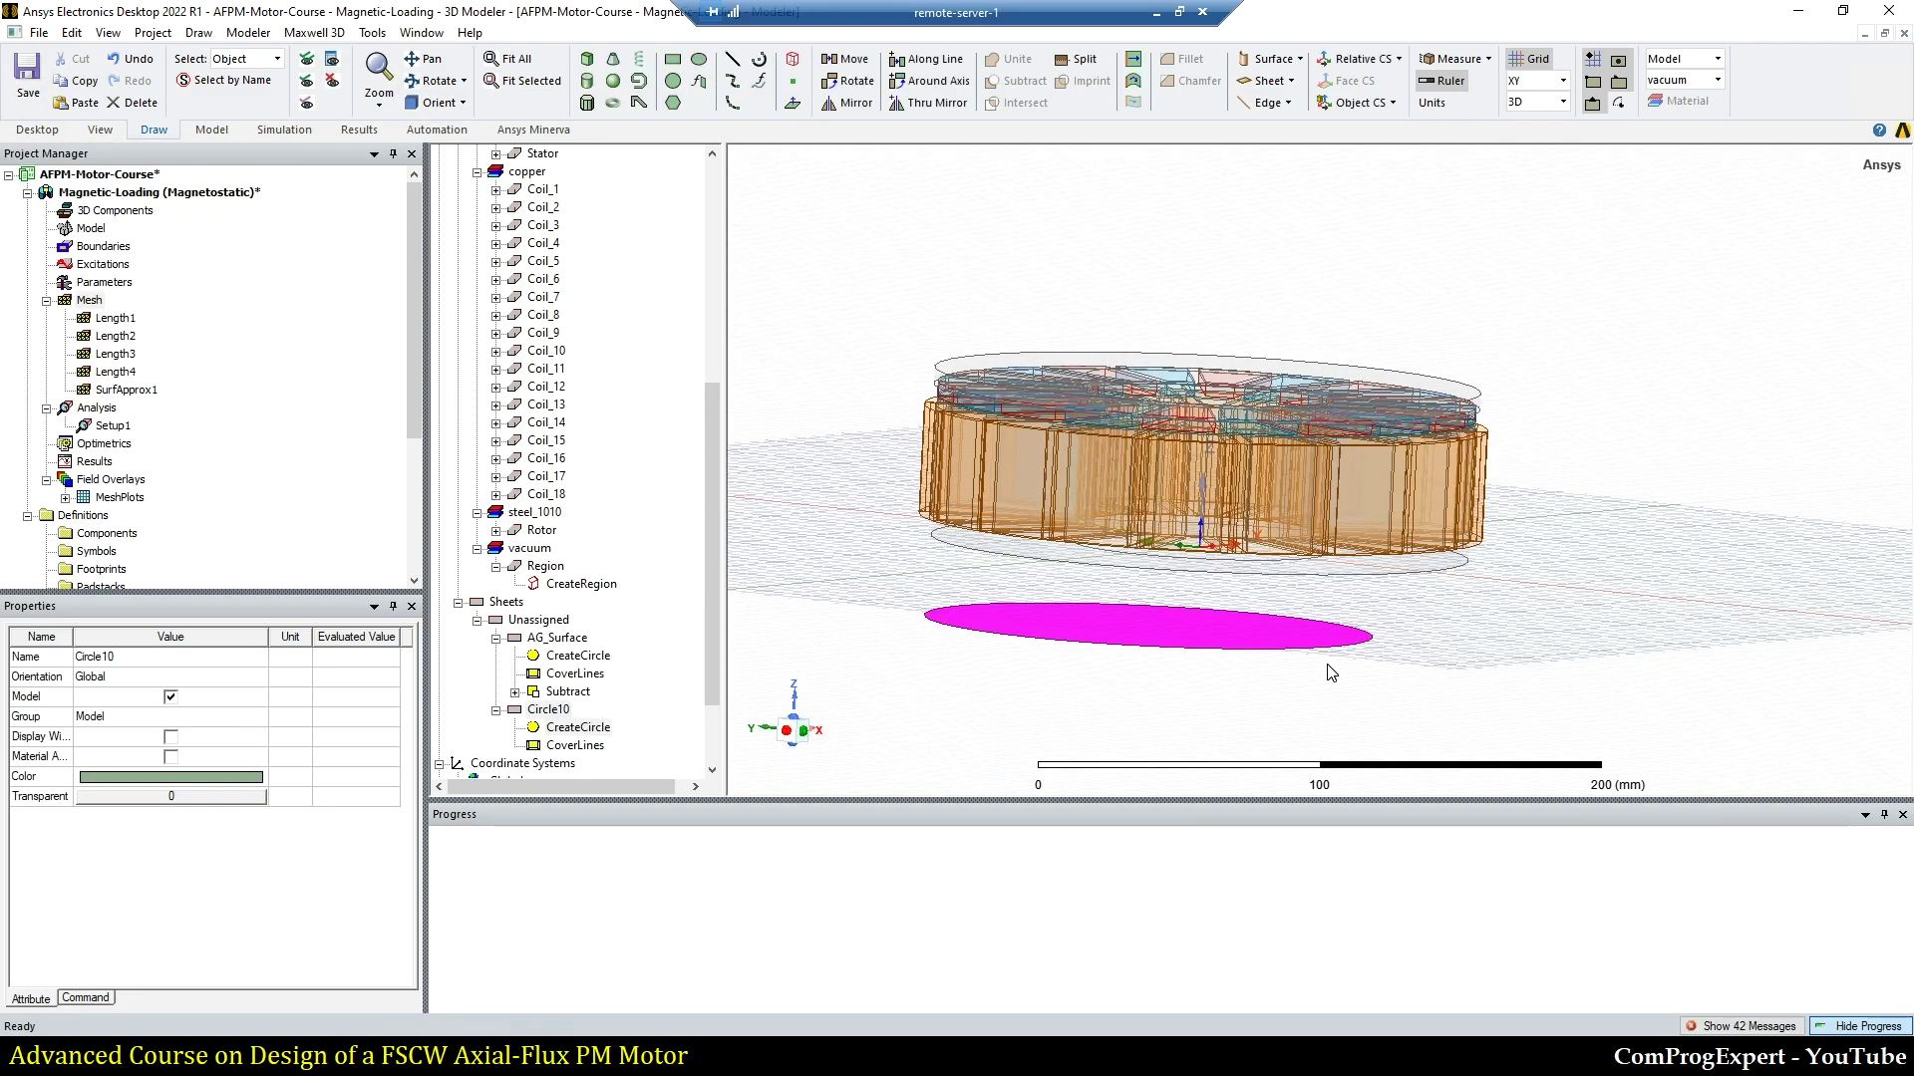
pyautogui.click(1516, 628)
pyautogui.keyDown('alt'); pyautogui.moveTo(1516, 628); pyautogui.dragTo(1378, 554); pyautogui.keyUp('alt')
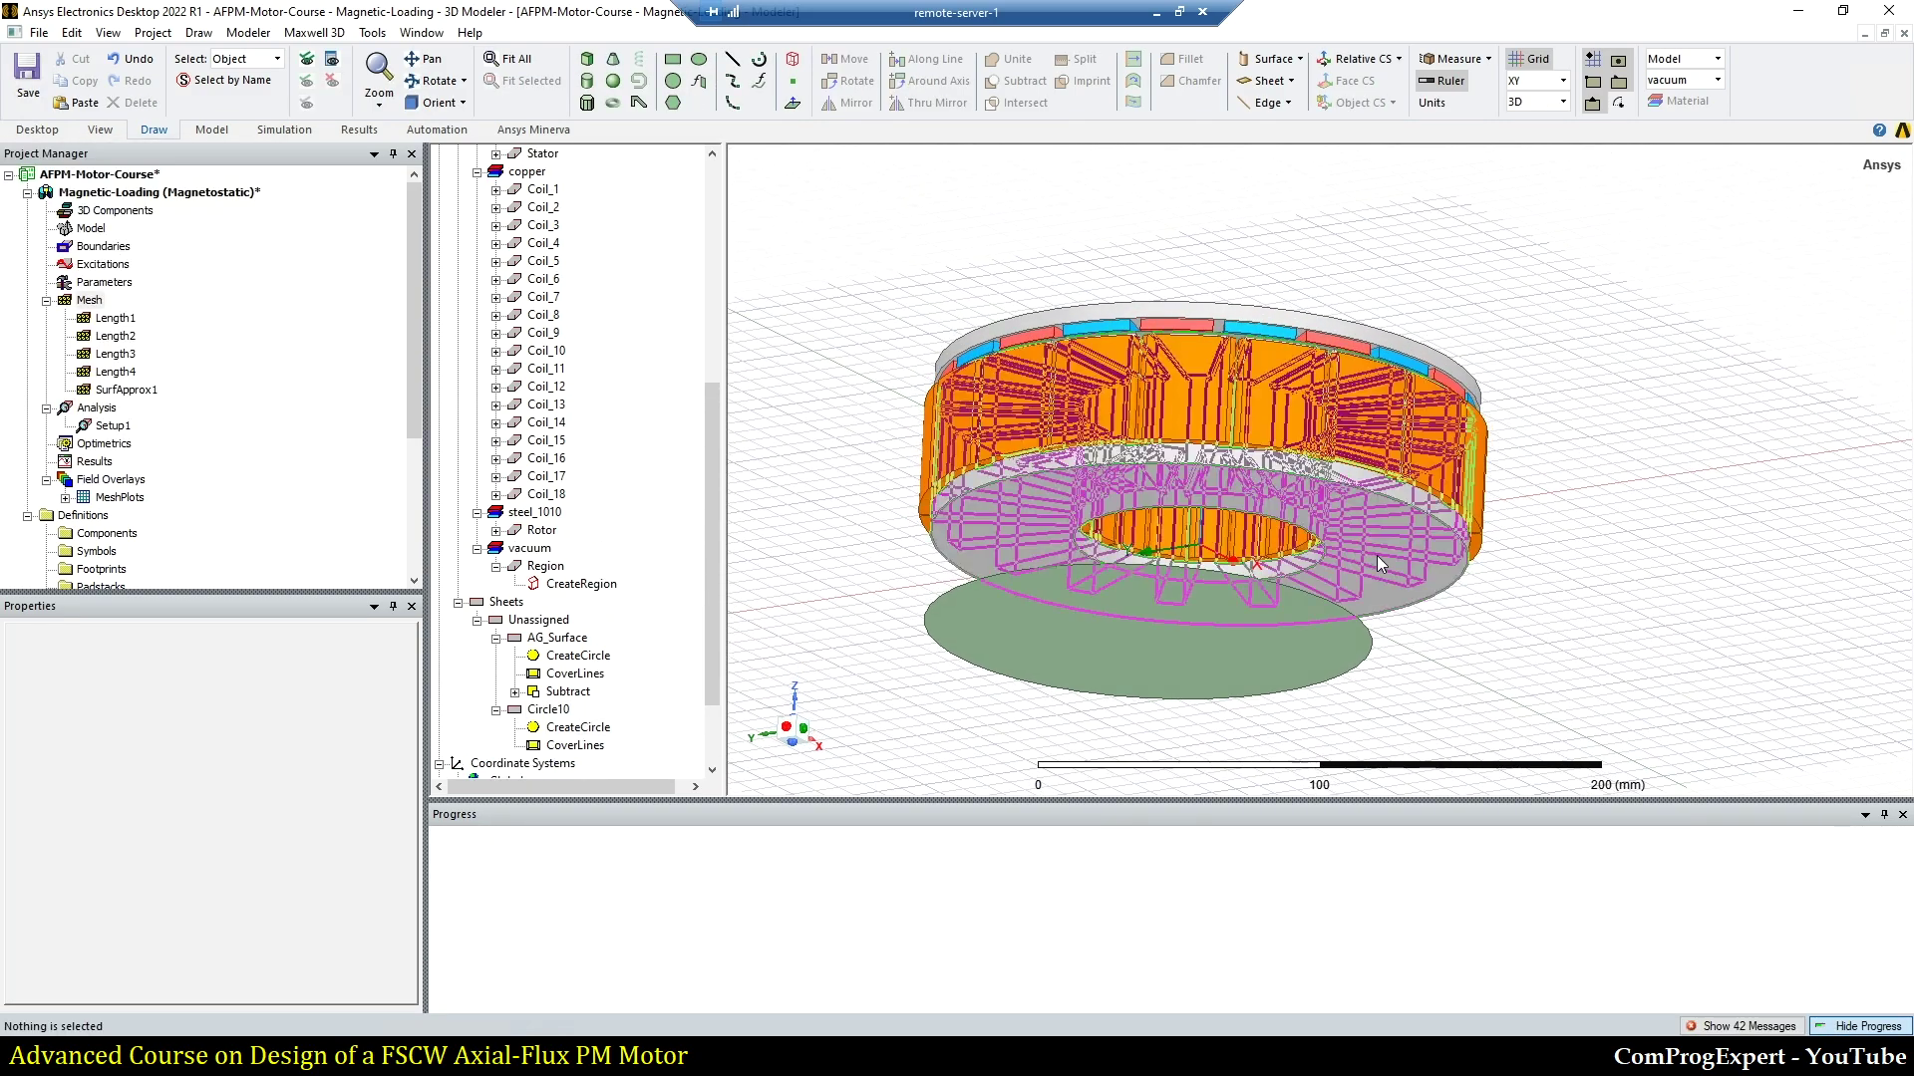
# Step: Set the new circle's center position to 0,0,-5mm and enter $D/2 as its radius
pyautogui.doubleClick(570, 726)
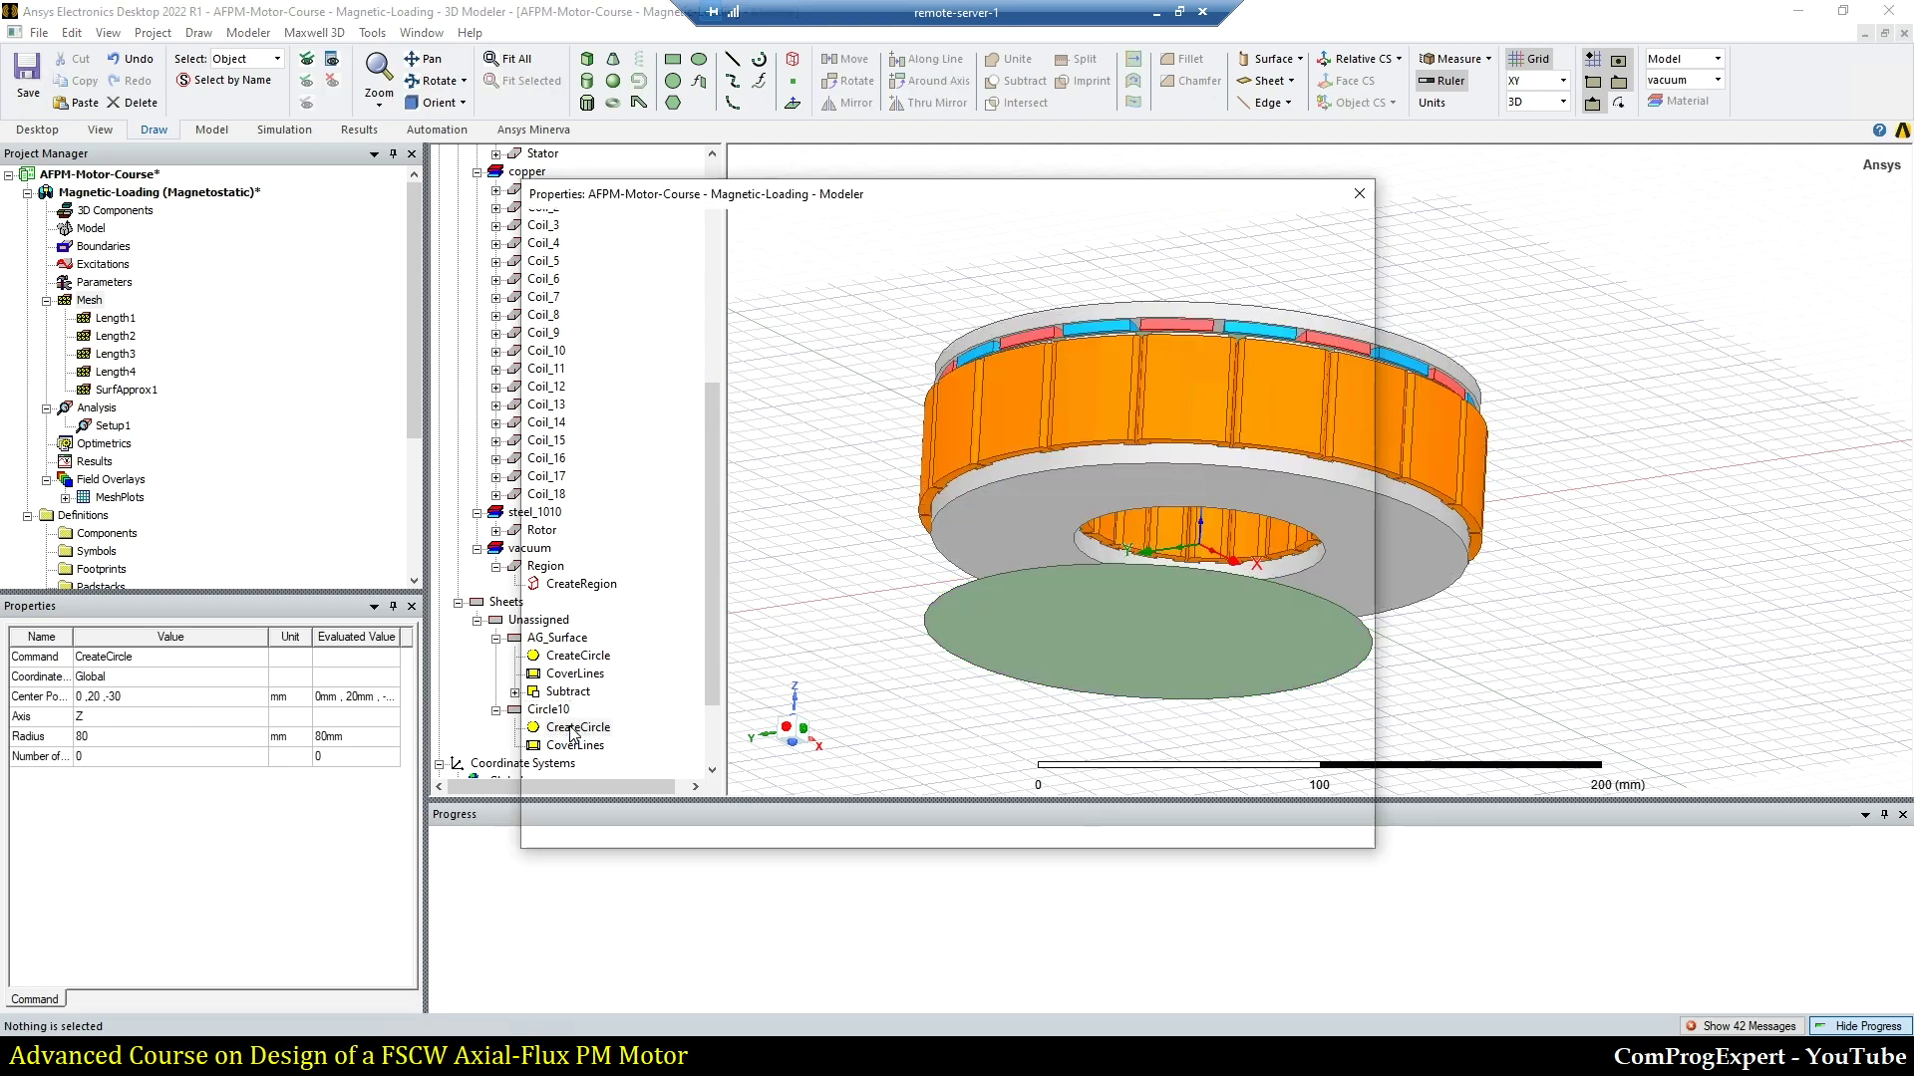
pyautogui.click(839, 326)
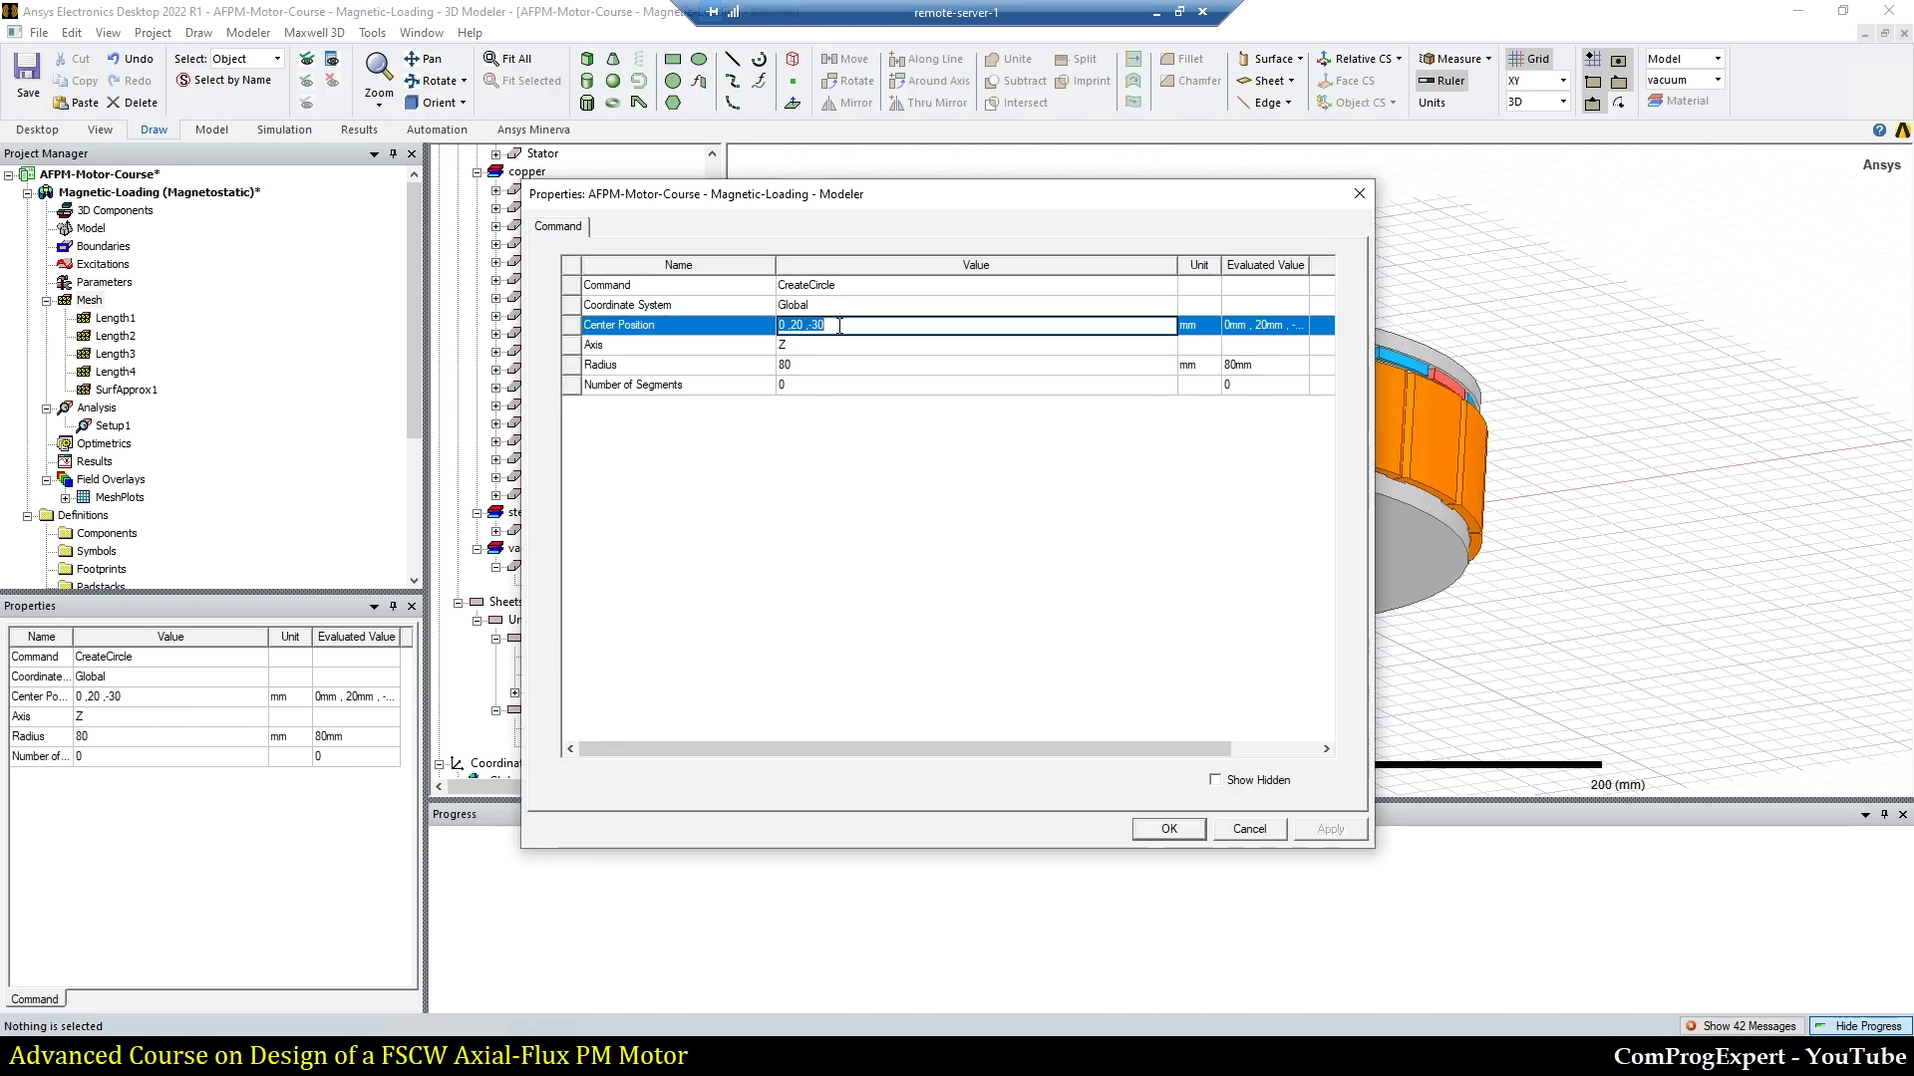
pyautogui.write('0,0,')
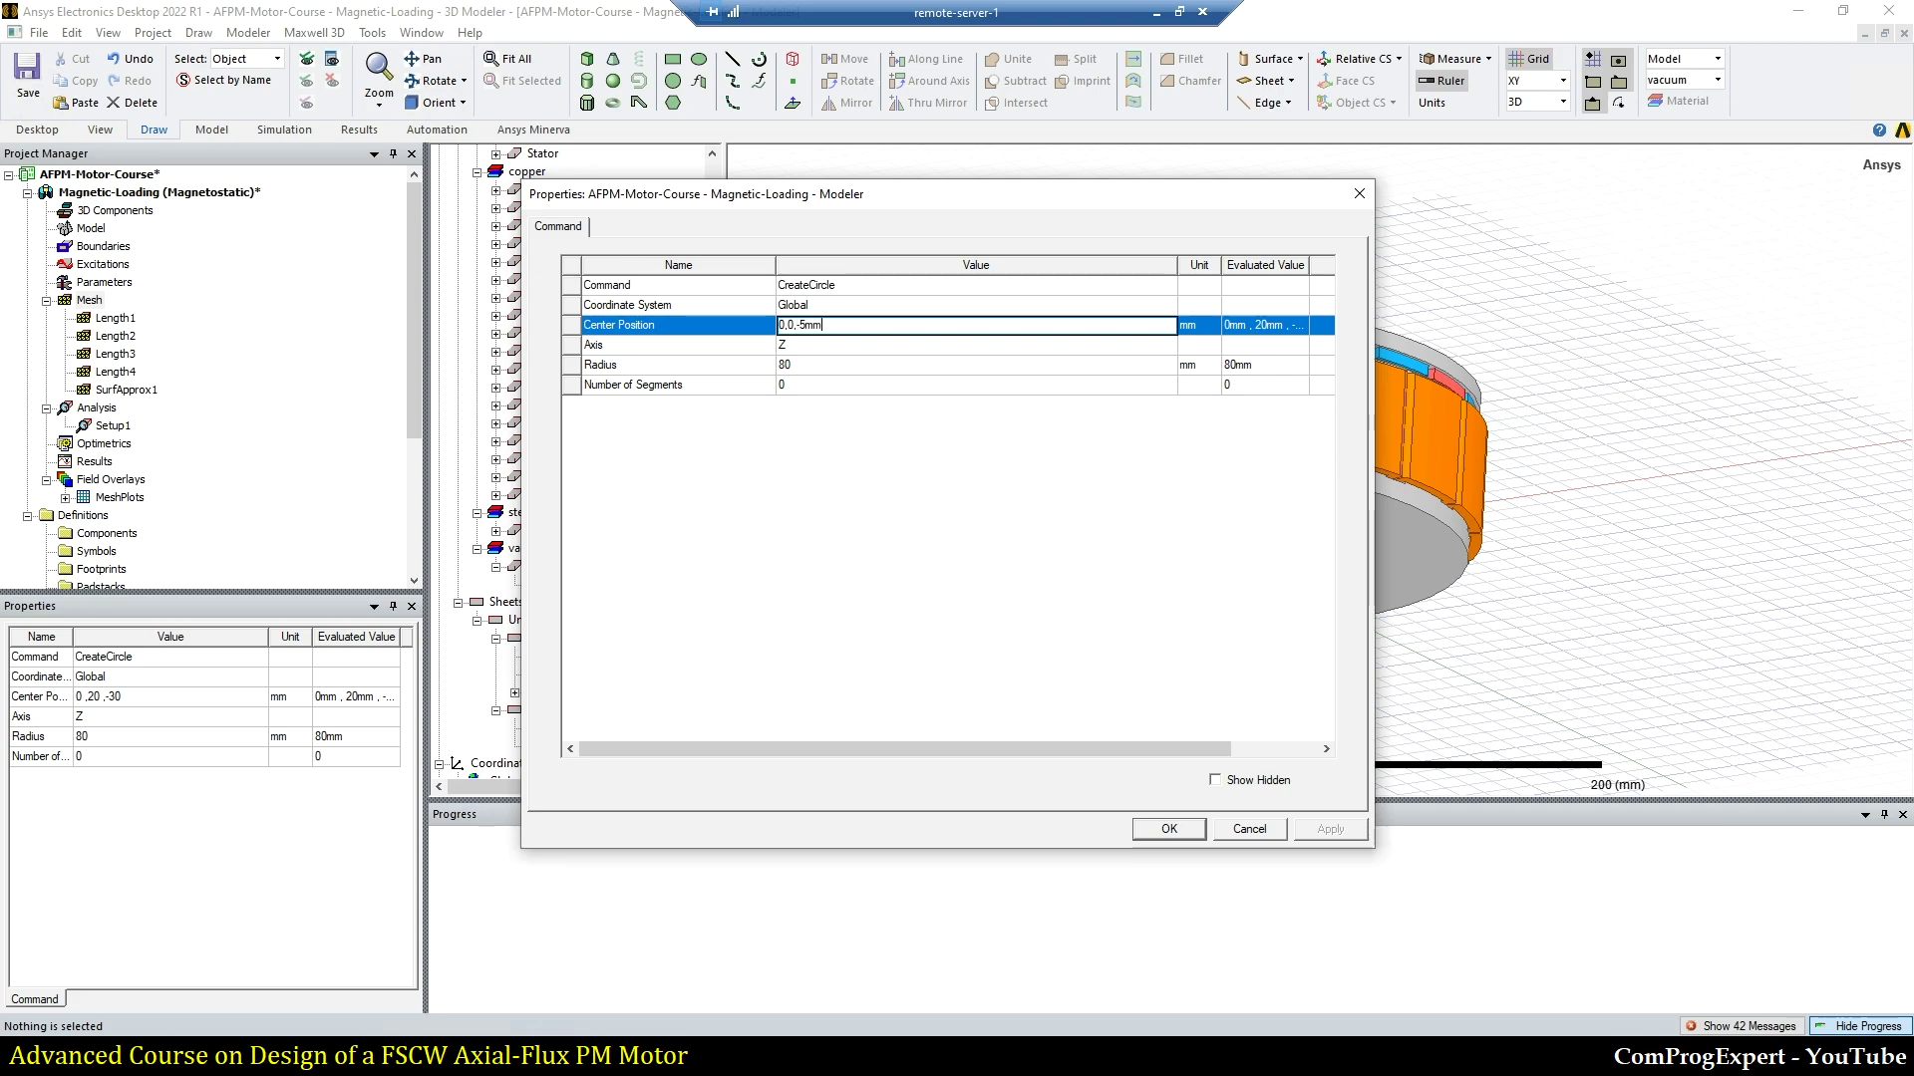
pyautogui.click(797, 366)
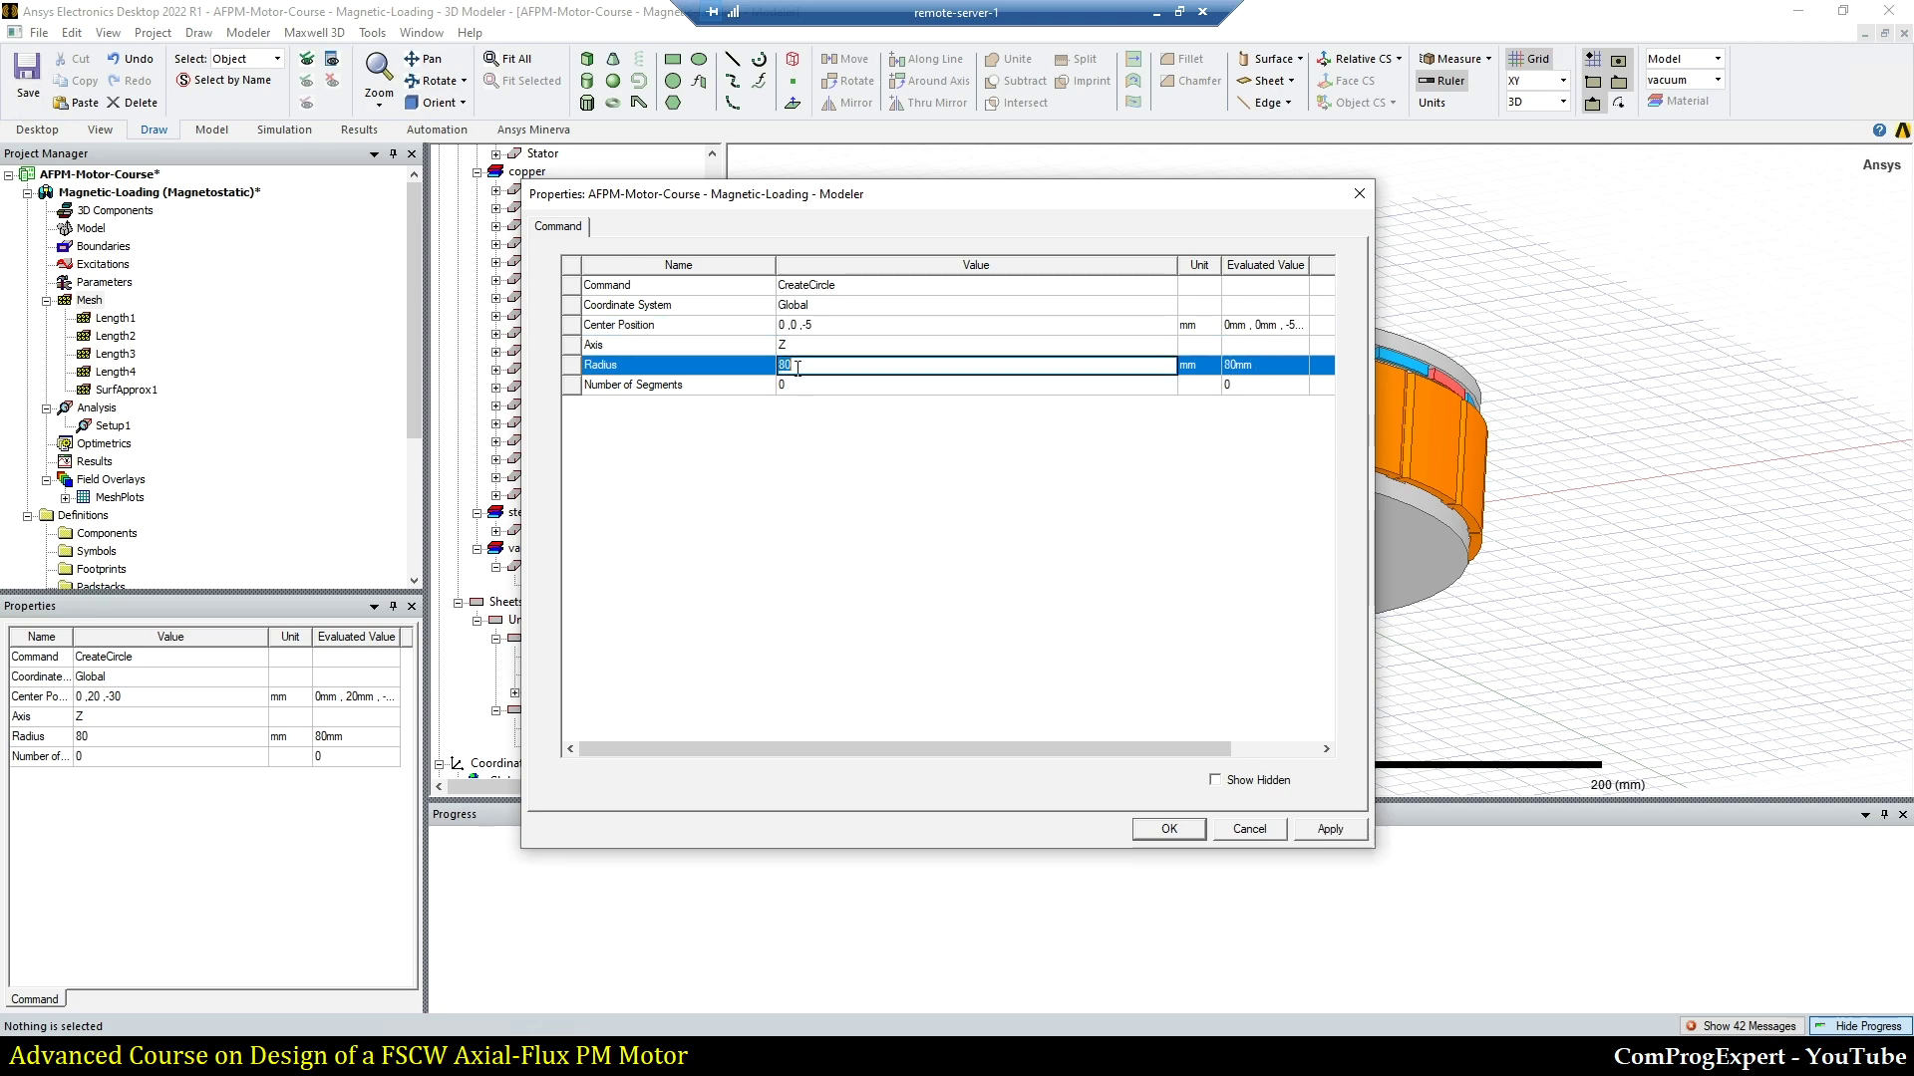
pyautogui.write('$d')
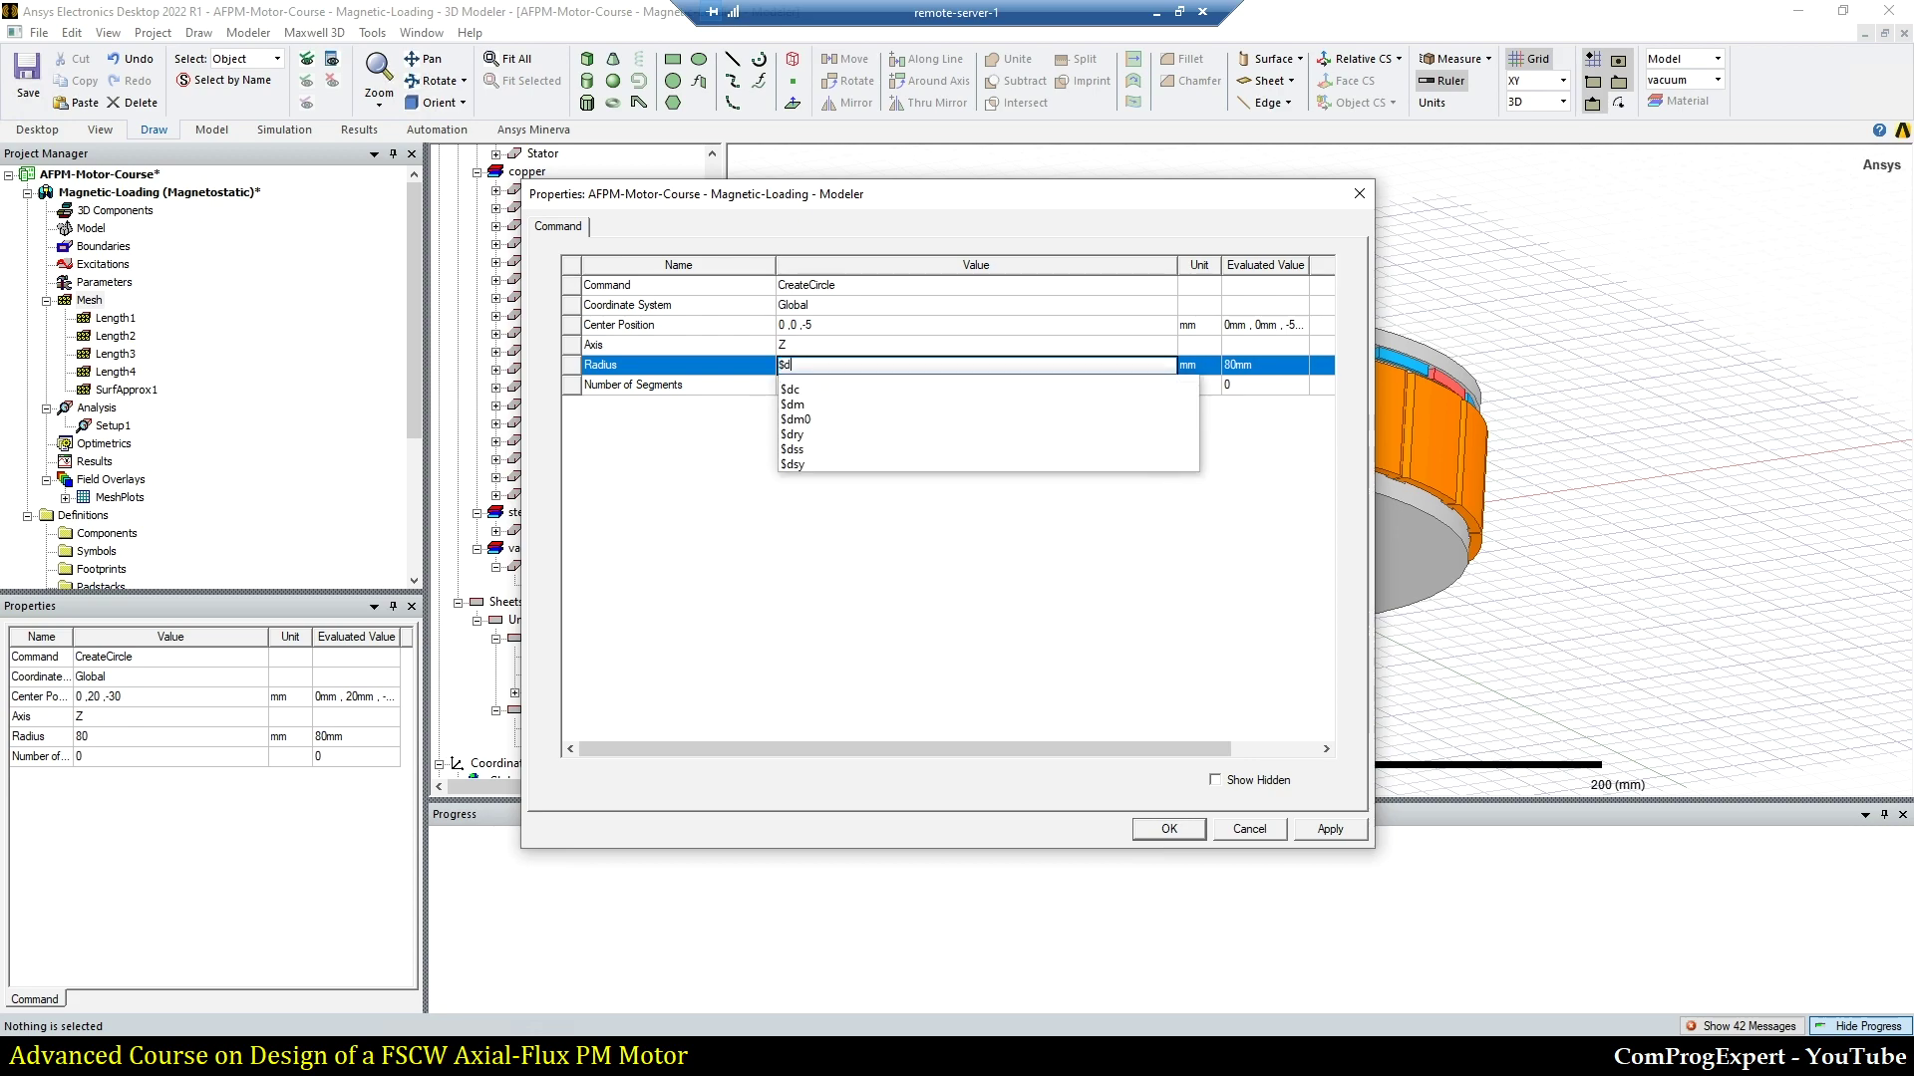
pyautogui.press('BackSpace')
pyautogui.write('D/2')
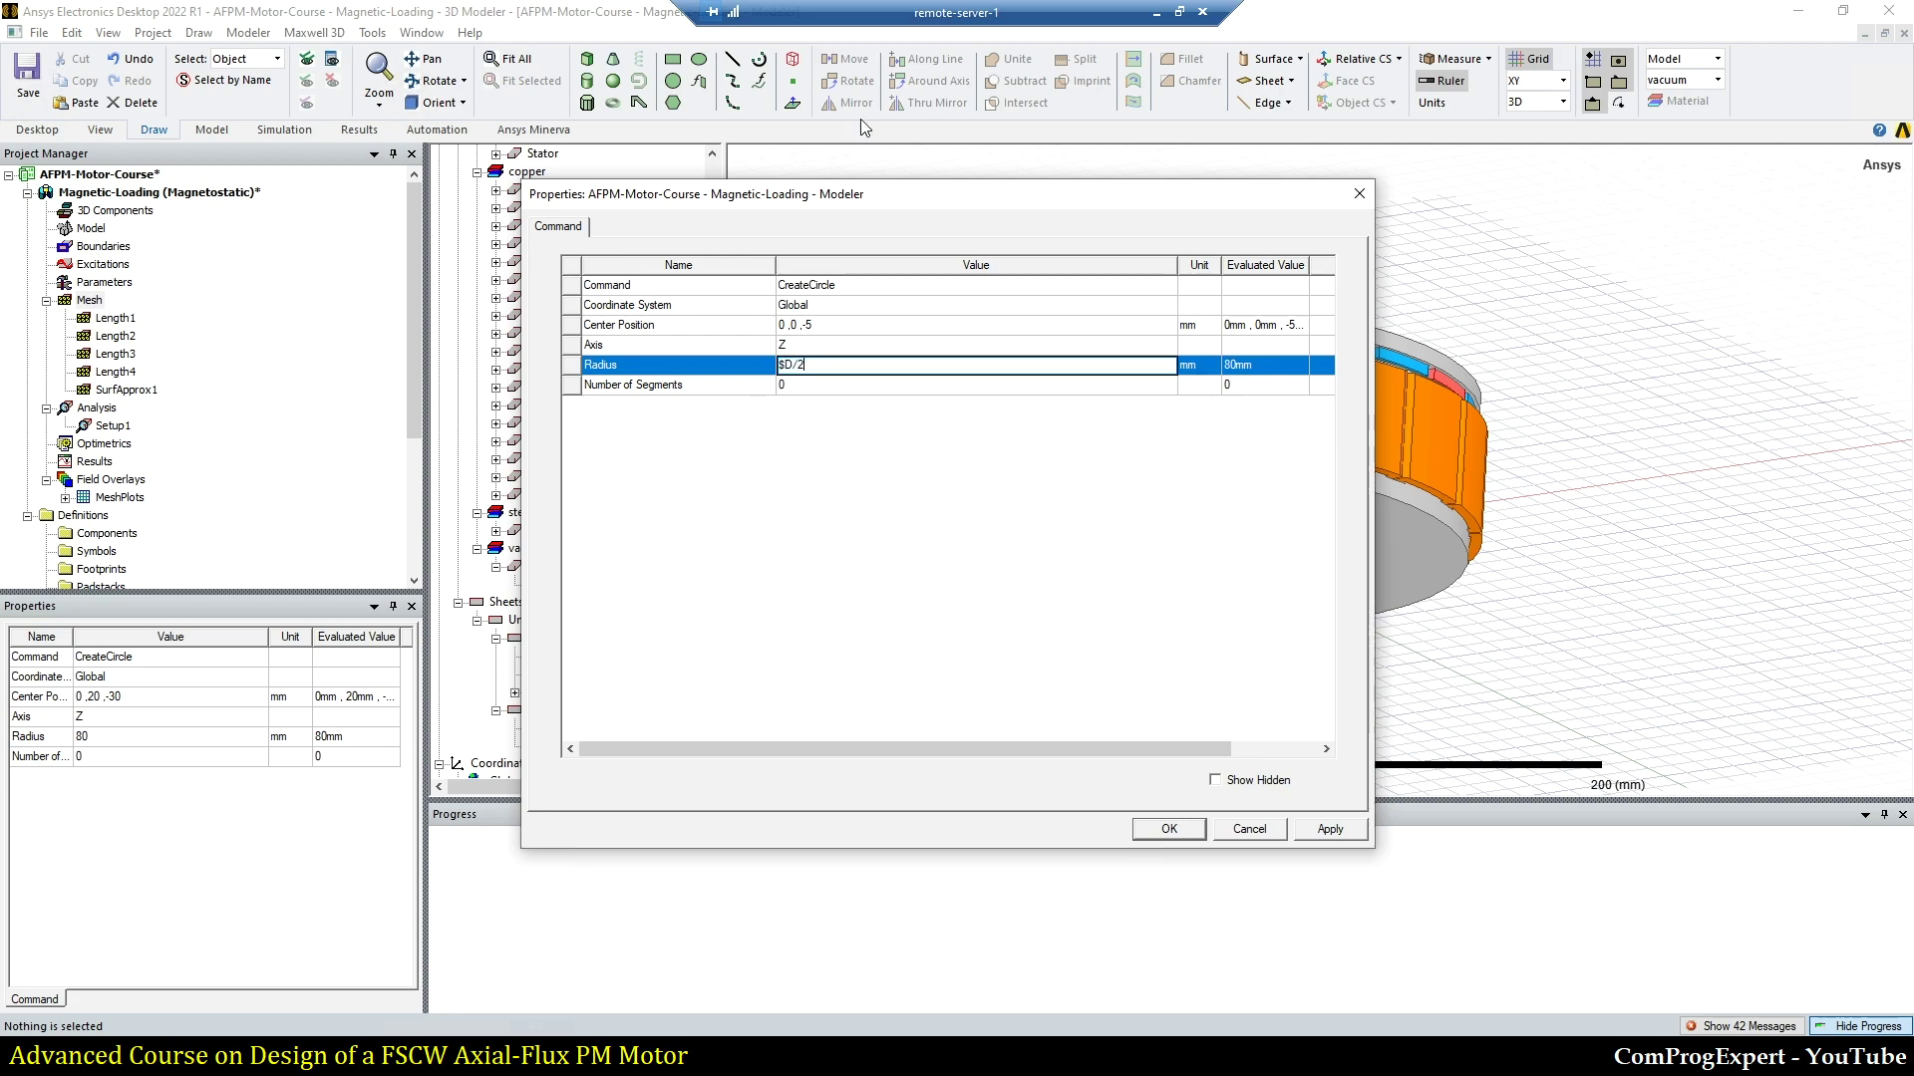
pyautogui.press('Return')
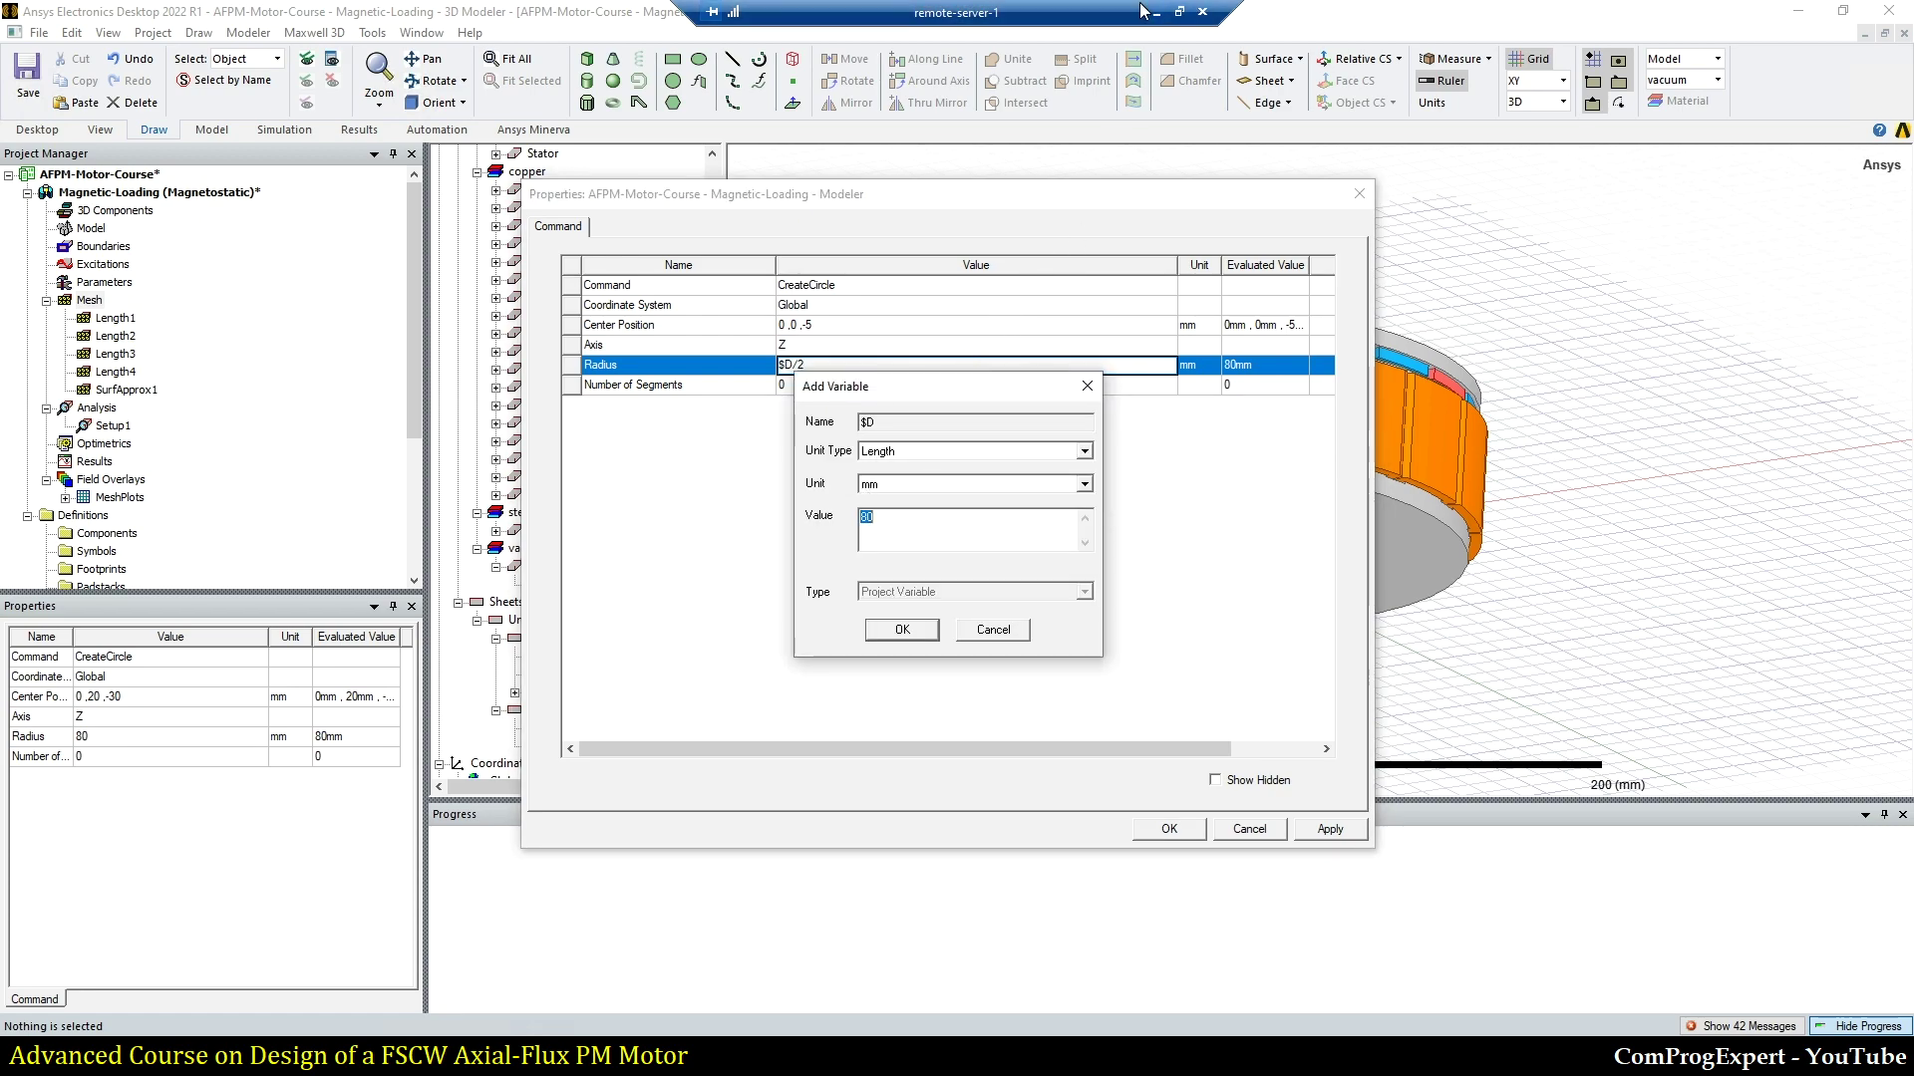
# Step: Switch to PowerPoint and look up slides 3 and 4 on the motor structure and the stator core dimensions
pyautogui.click(1156, 14)
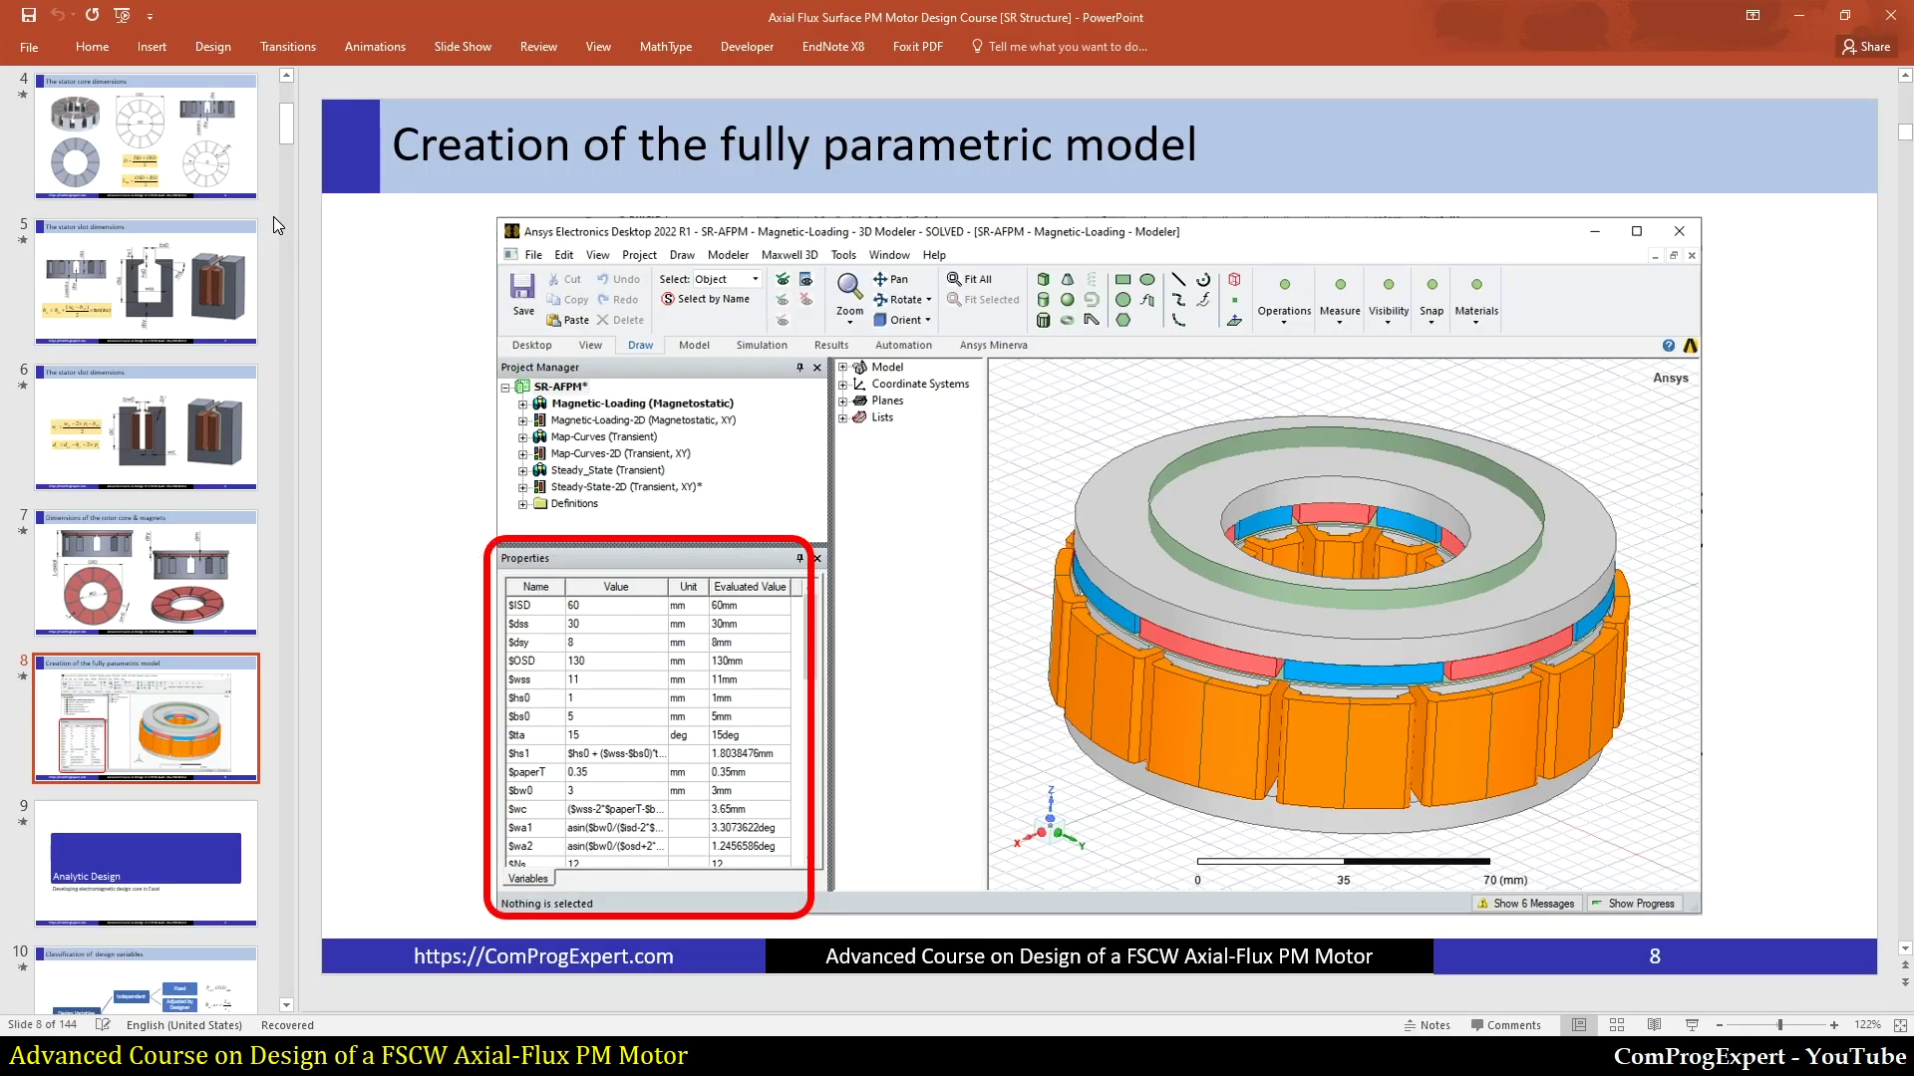
pyautogui.scroll(5, 255, 223)
pyautogui.click(181, 464)
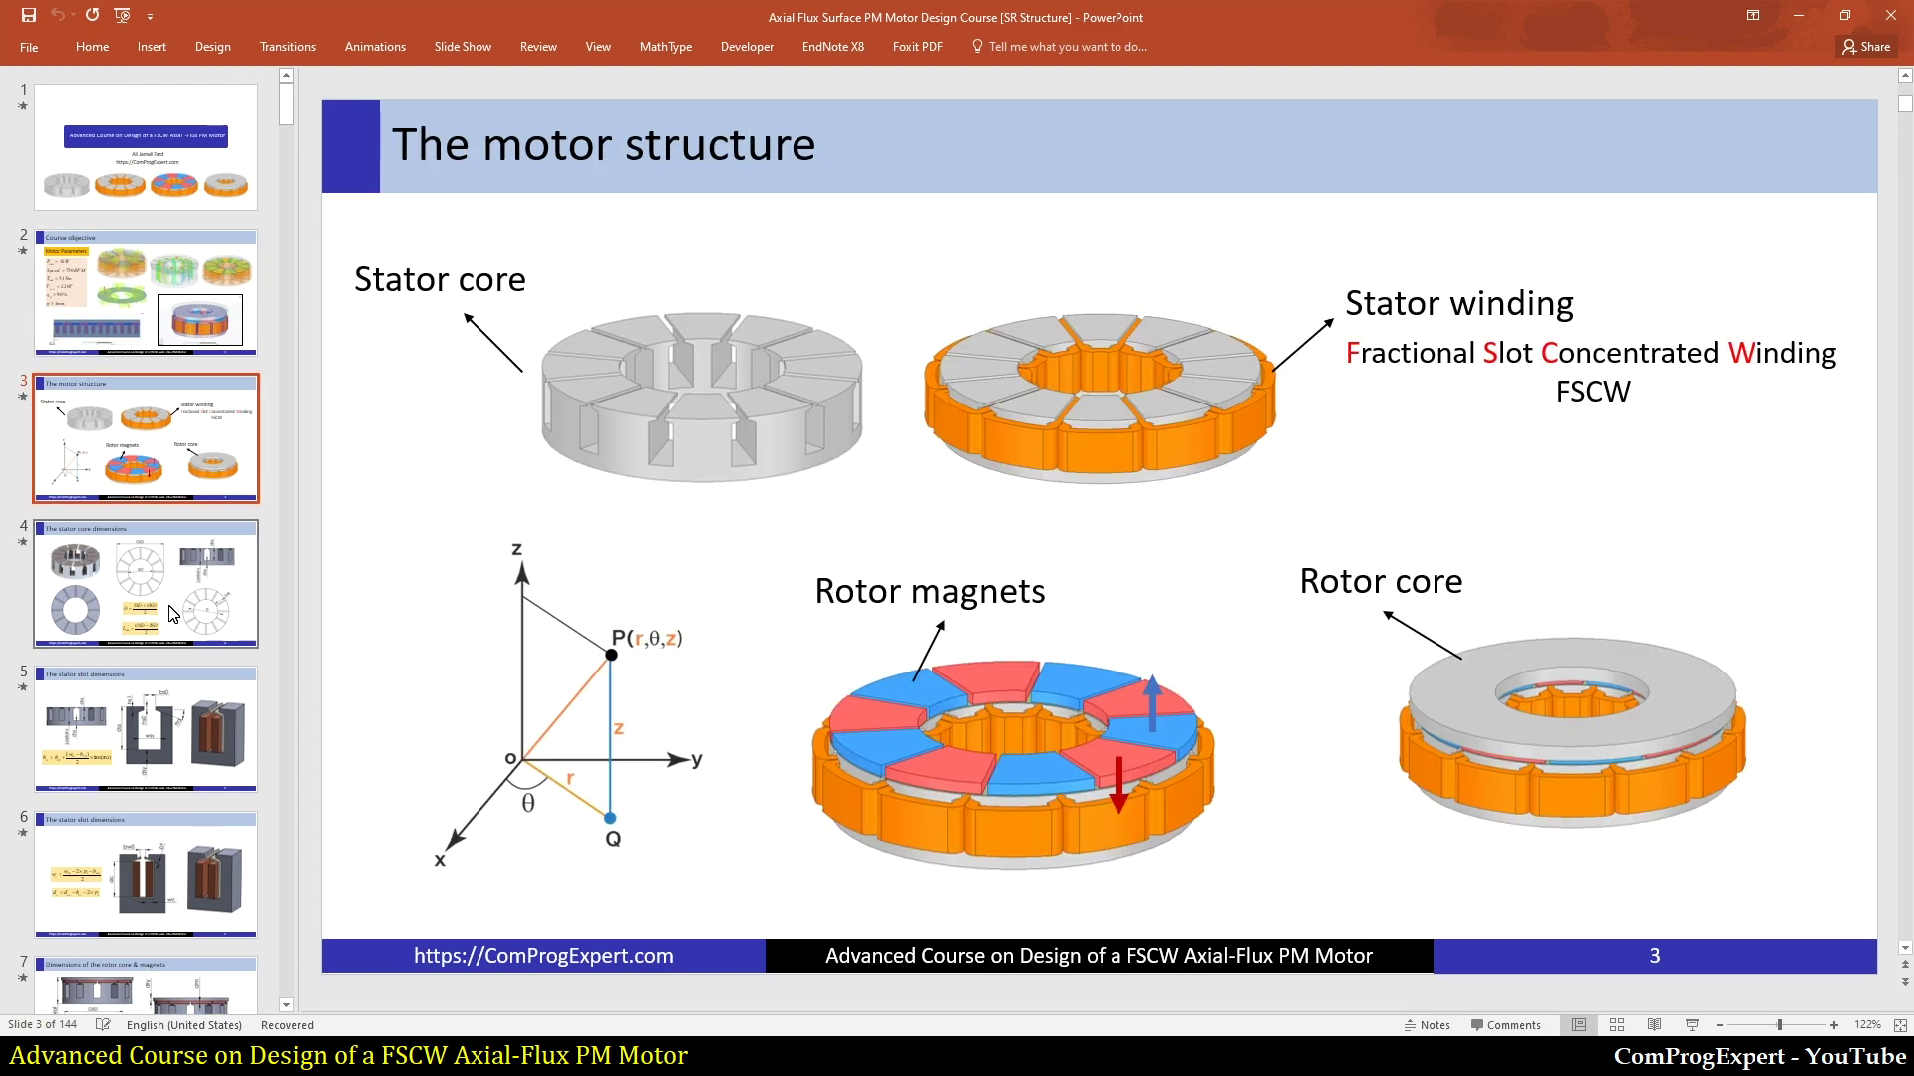
pyautogui.click(175, 608)
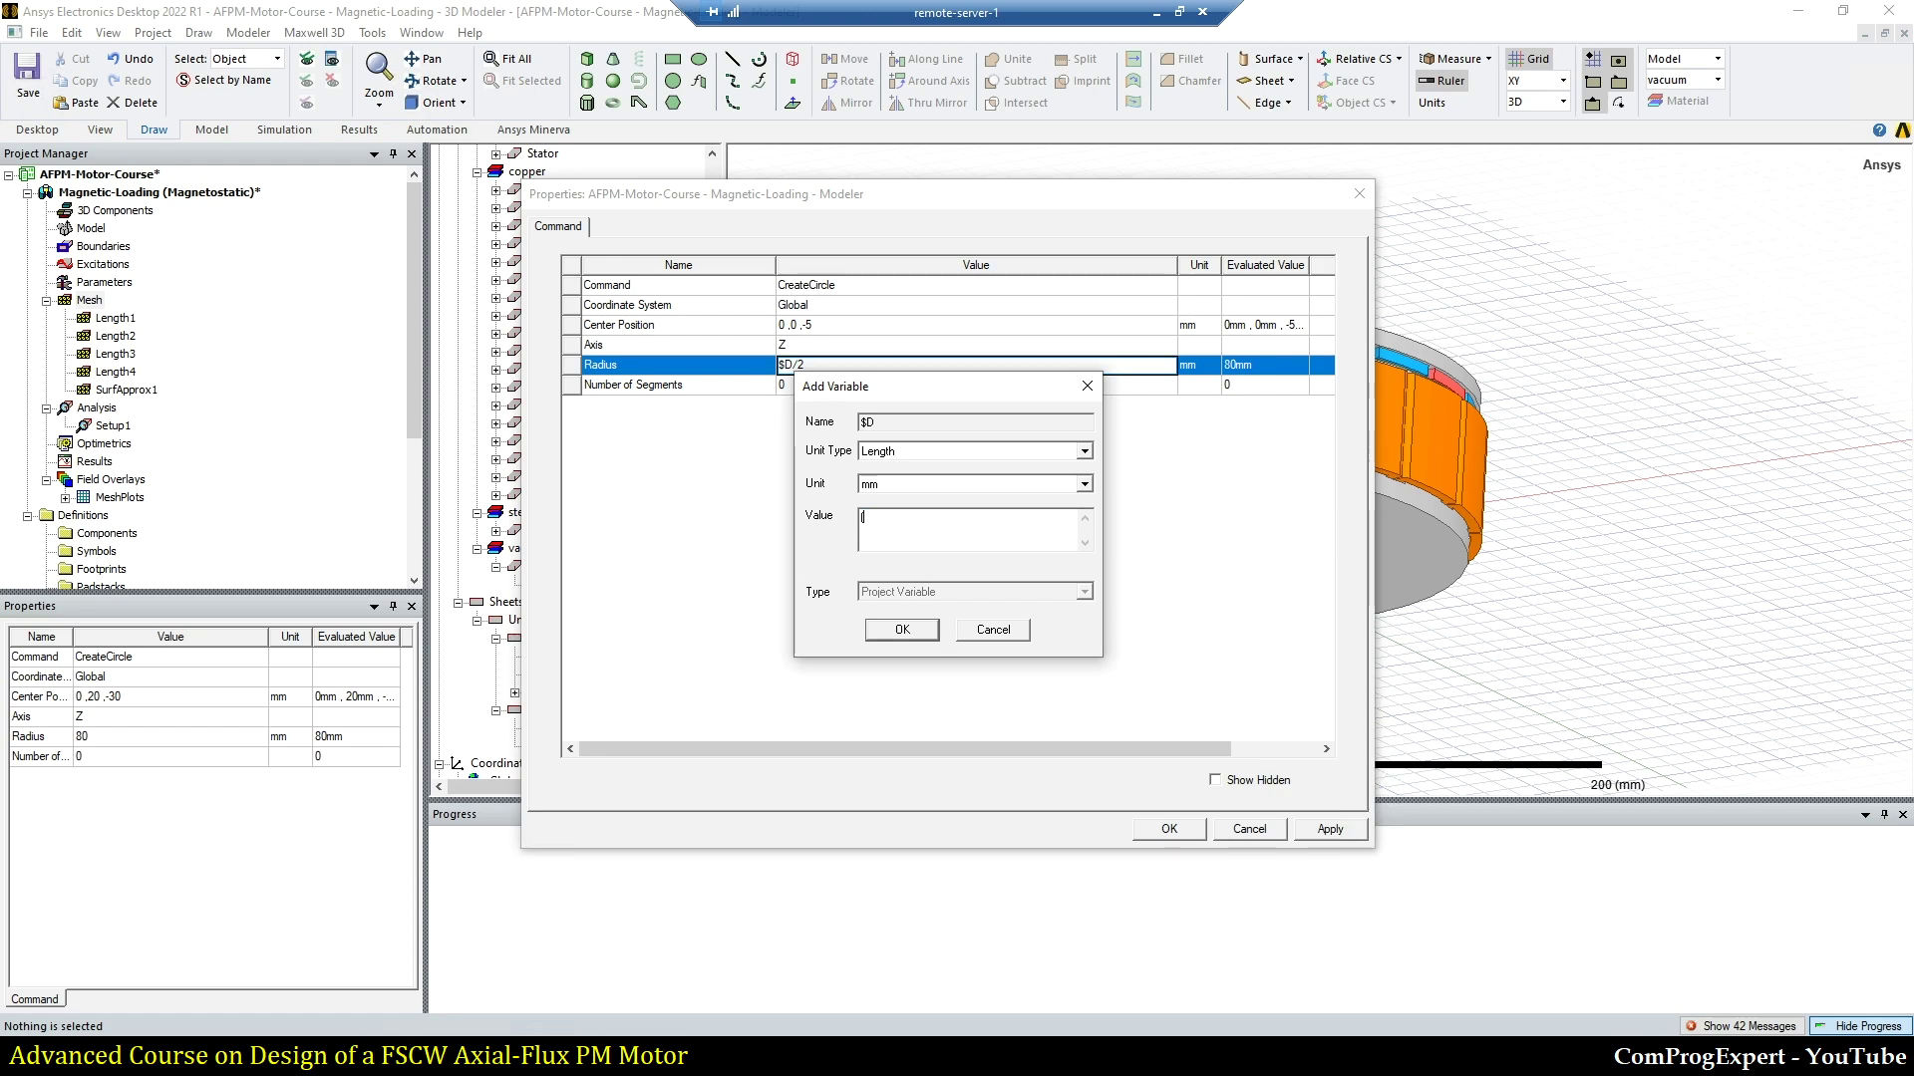
# Step: Switch back to Ansys Electronics Desktop and define the length variable $D with the value ($ISD + $OSD)/2
pyautogui.write('$ISD ')
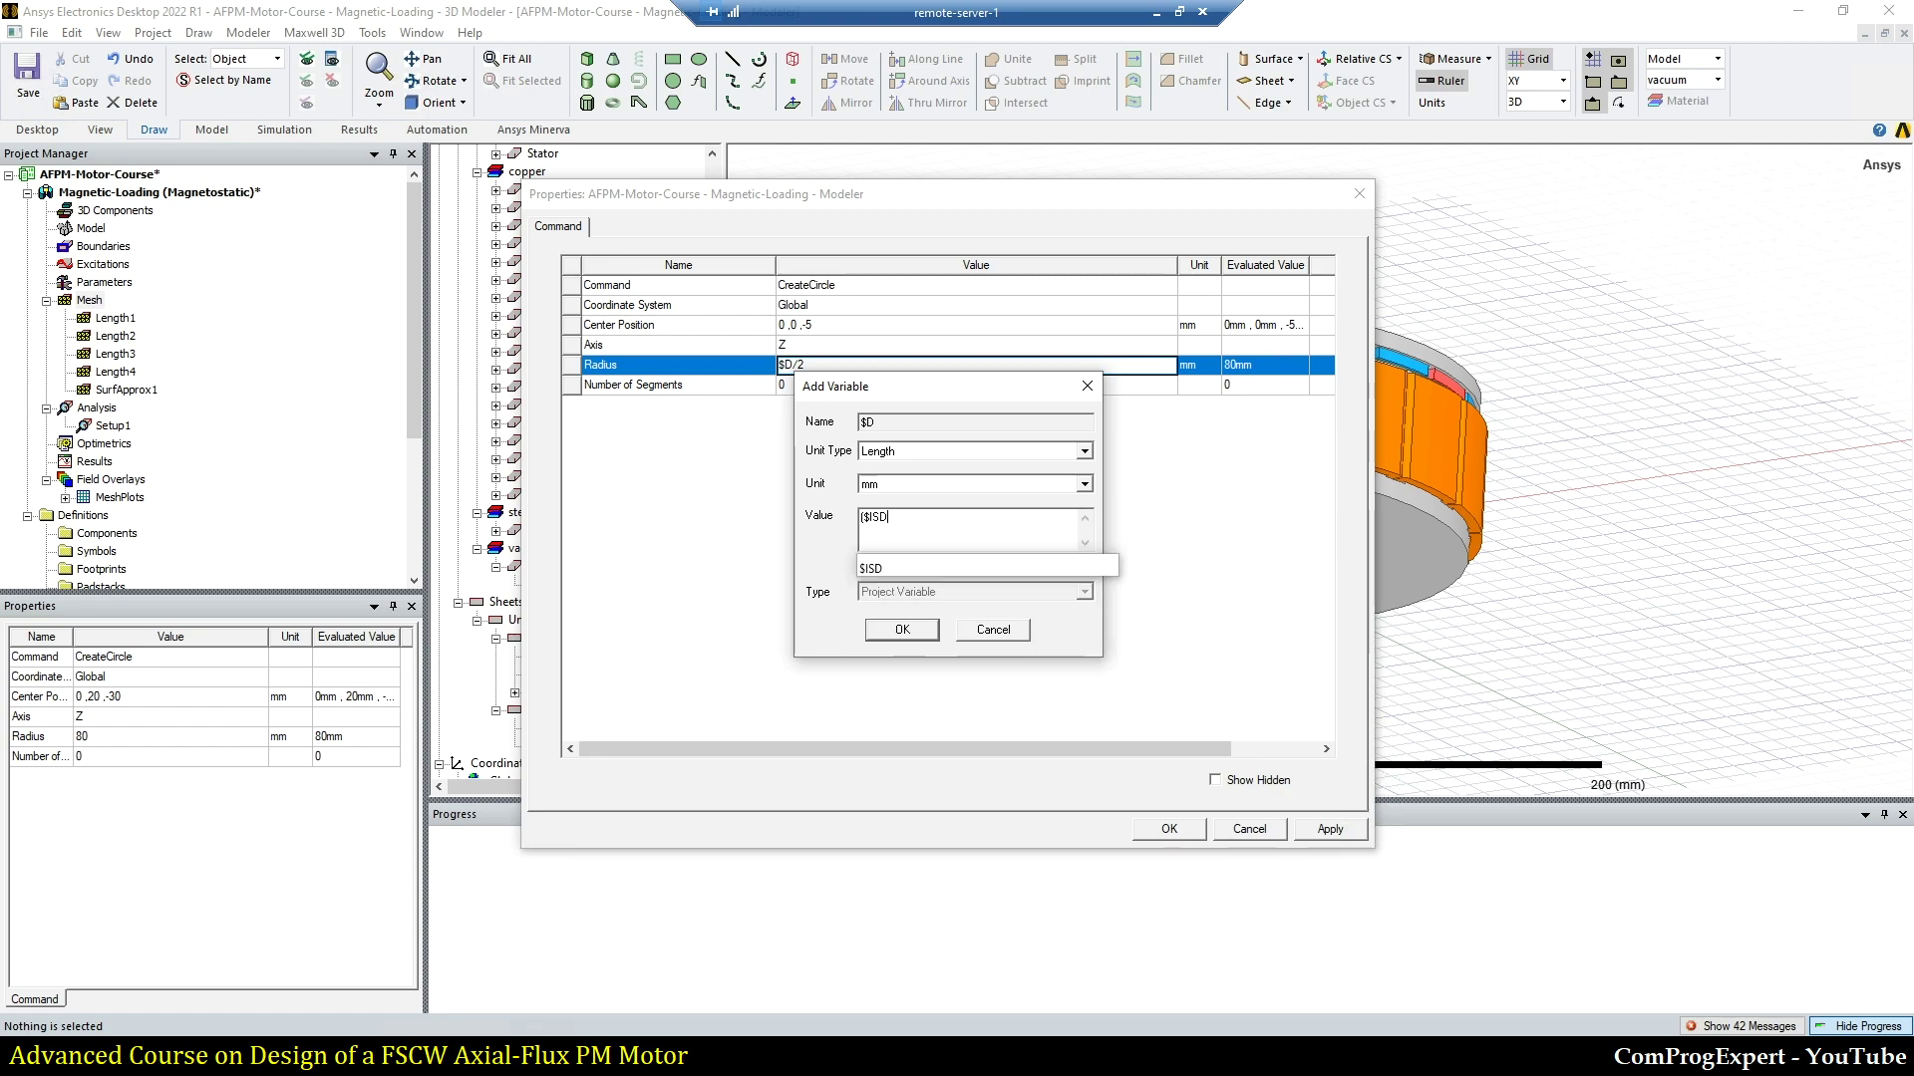
pyautogui.write('+ $')
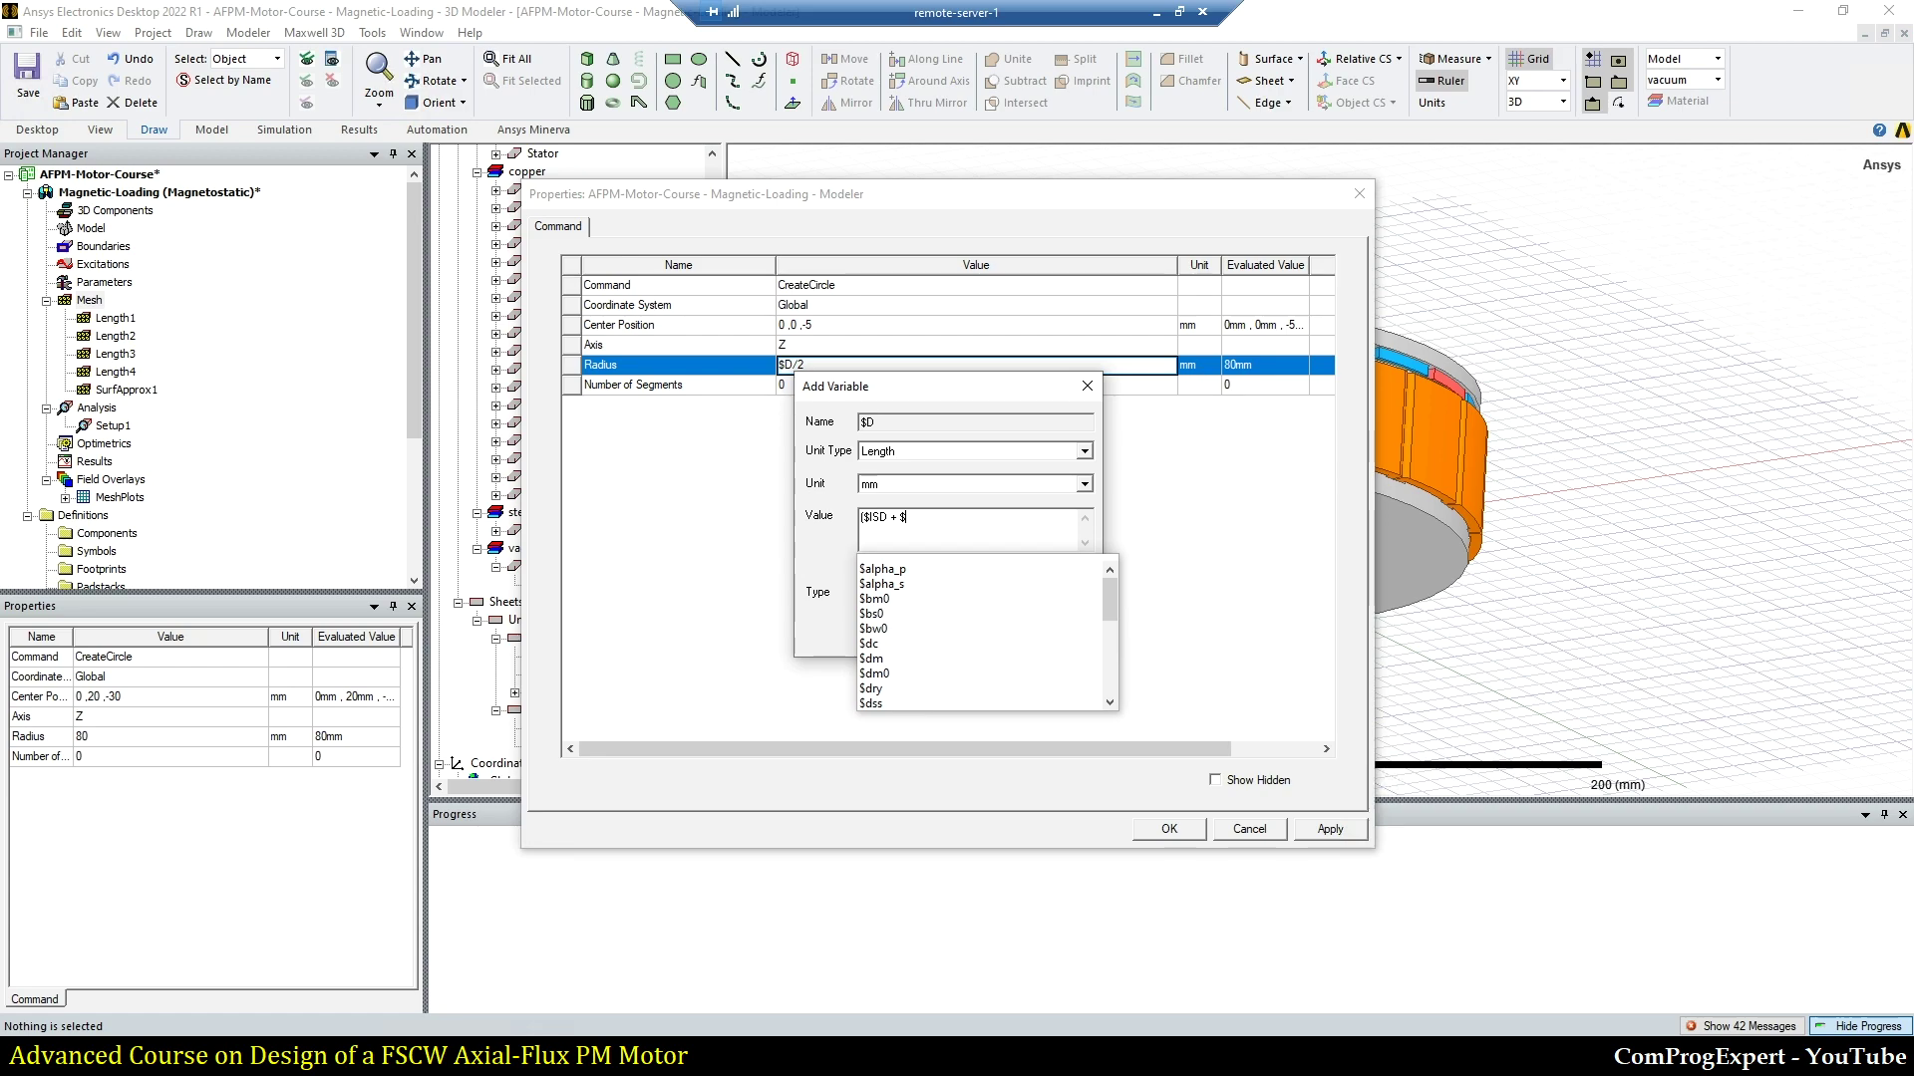
pyautogui.write('OSD)')
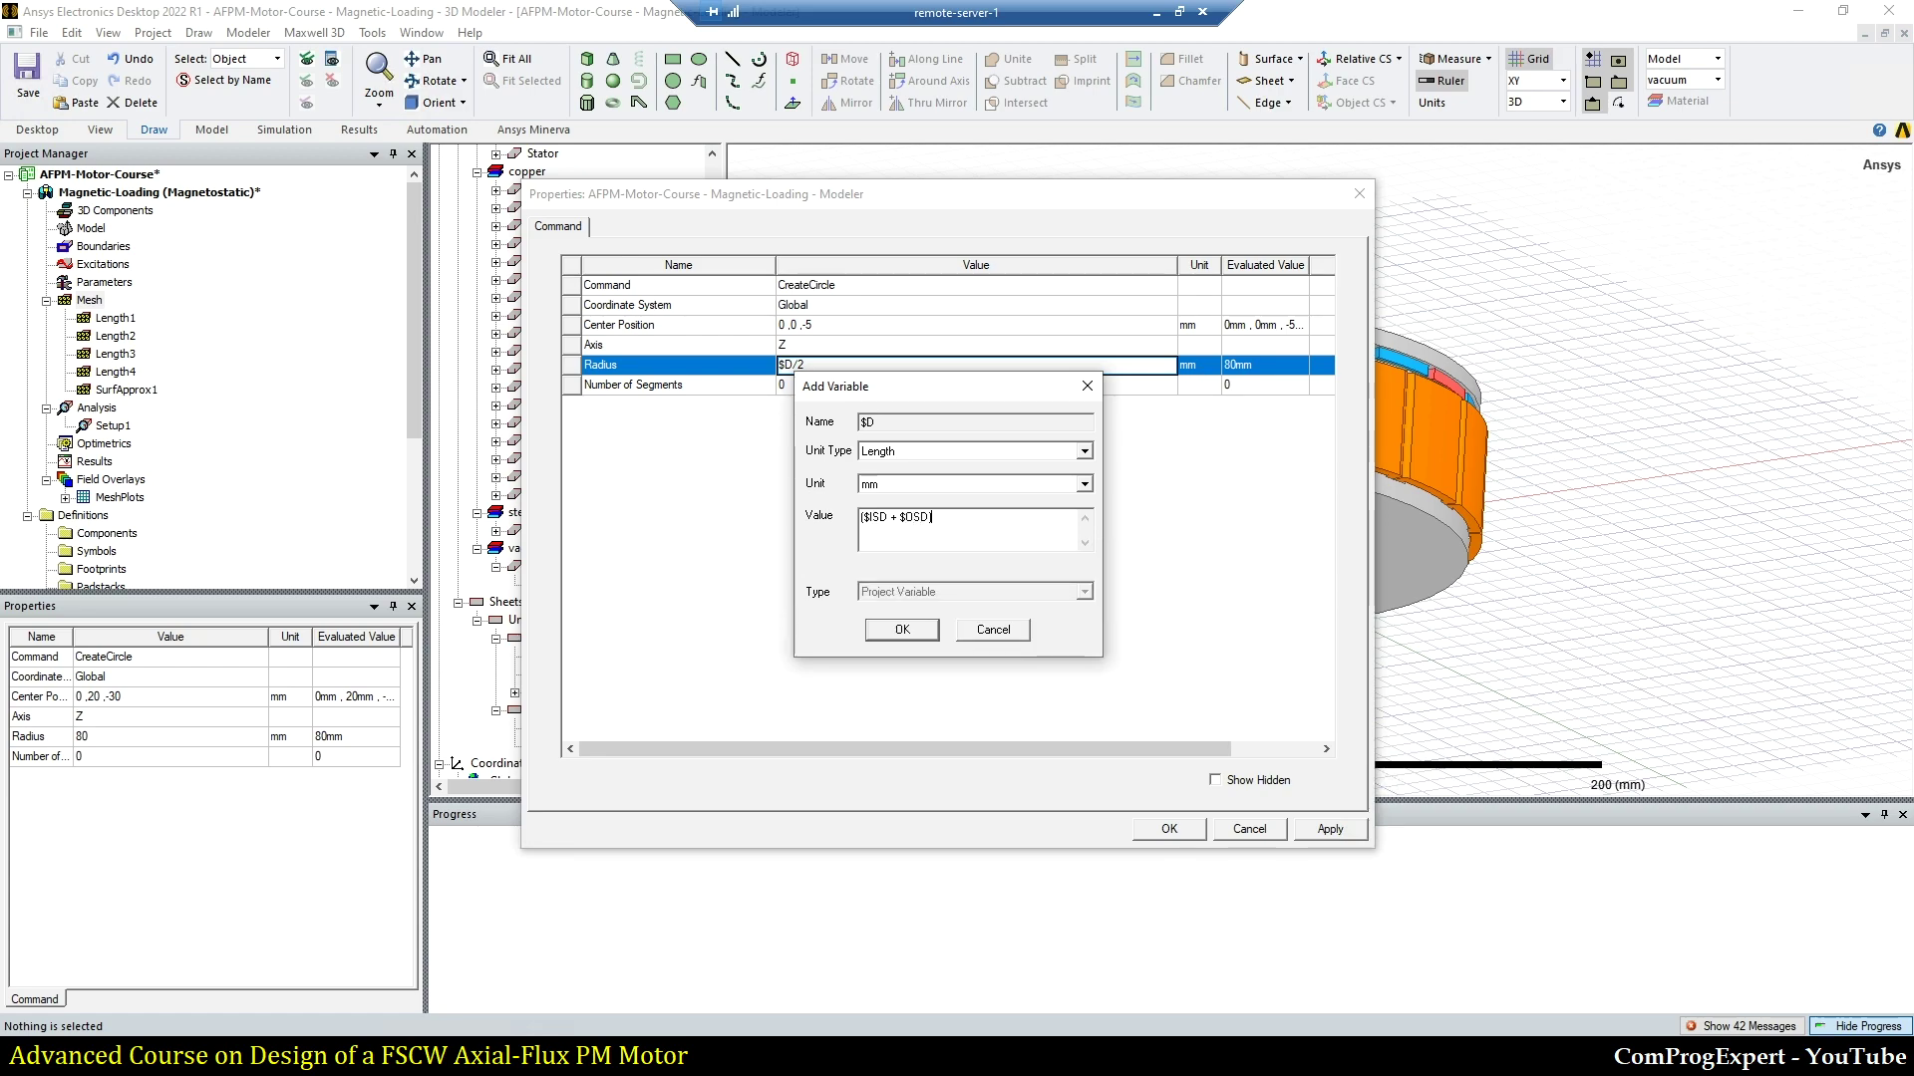
pyautogui.write('/2')
pyautogui.press('Return')
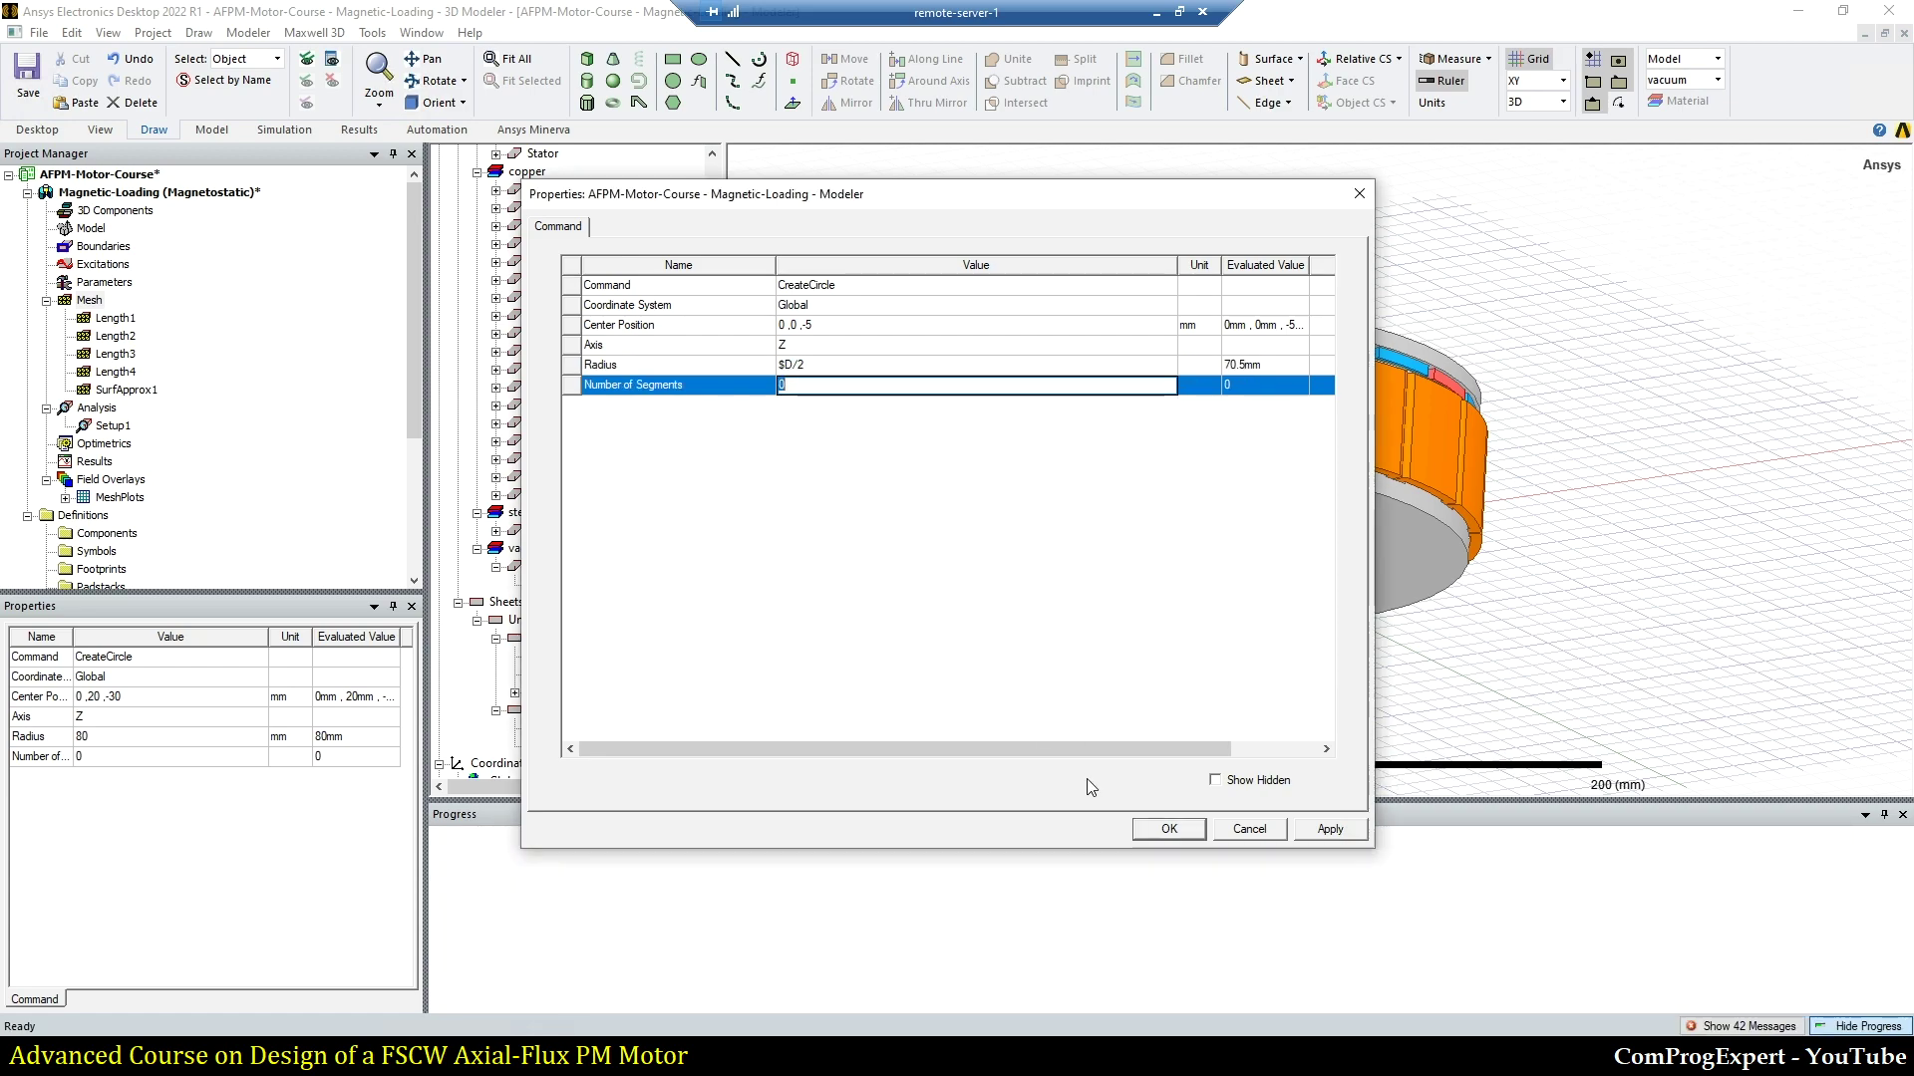
# Step: Accept the new circle's properties and suppress its CoverLines command so only the circular line remains
pyautogui.click(1168, 829)
pyautogui.click(991, 659)
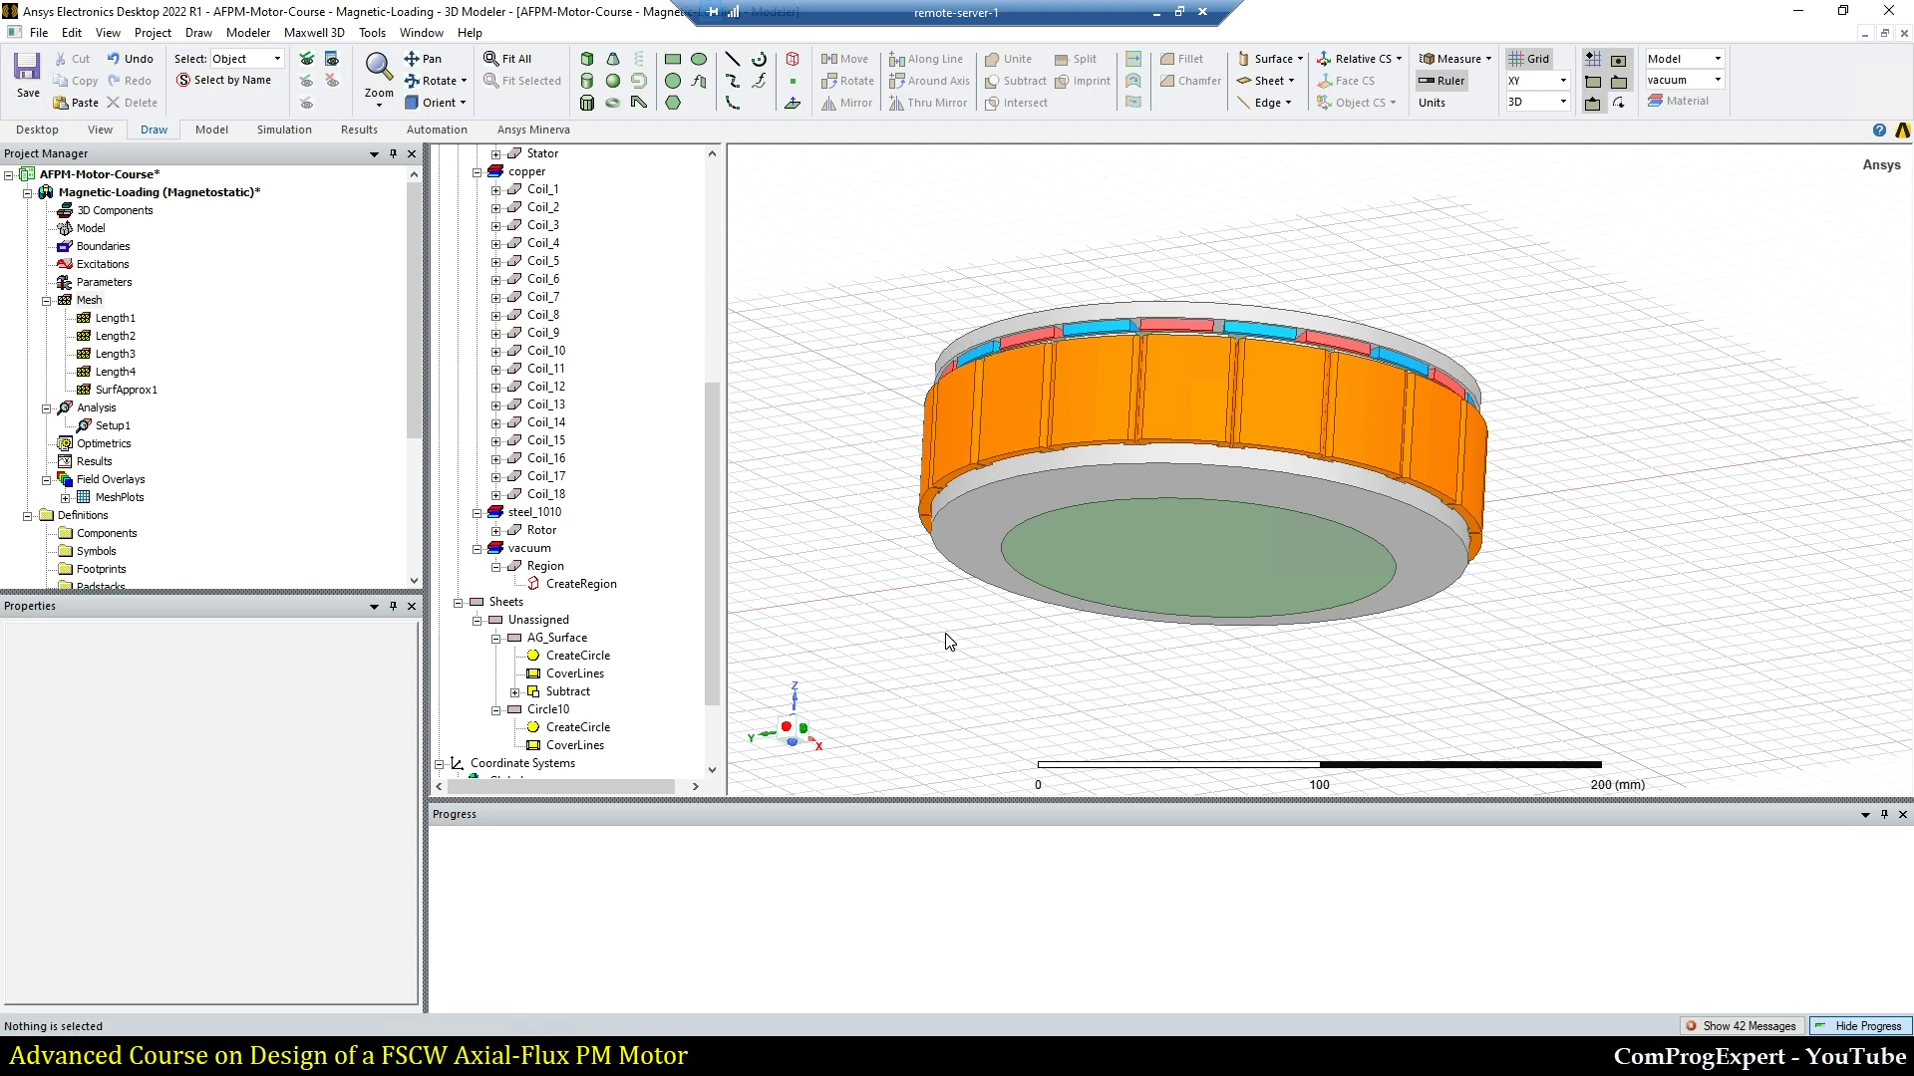
pyautogui.keyDown('alt'); pyautogui.moveTo(948, 641); pyautogui.dragTo(962, 588); pyautogui.keyUp('alt')
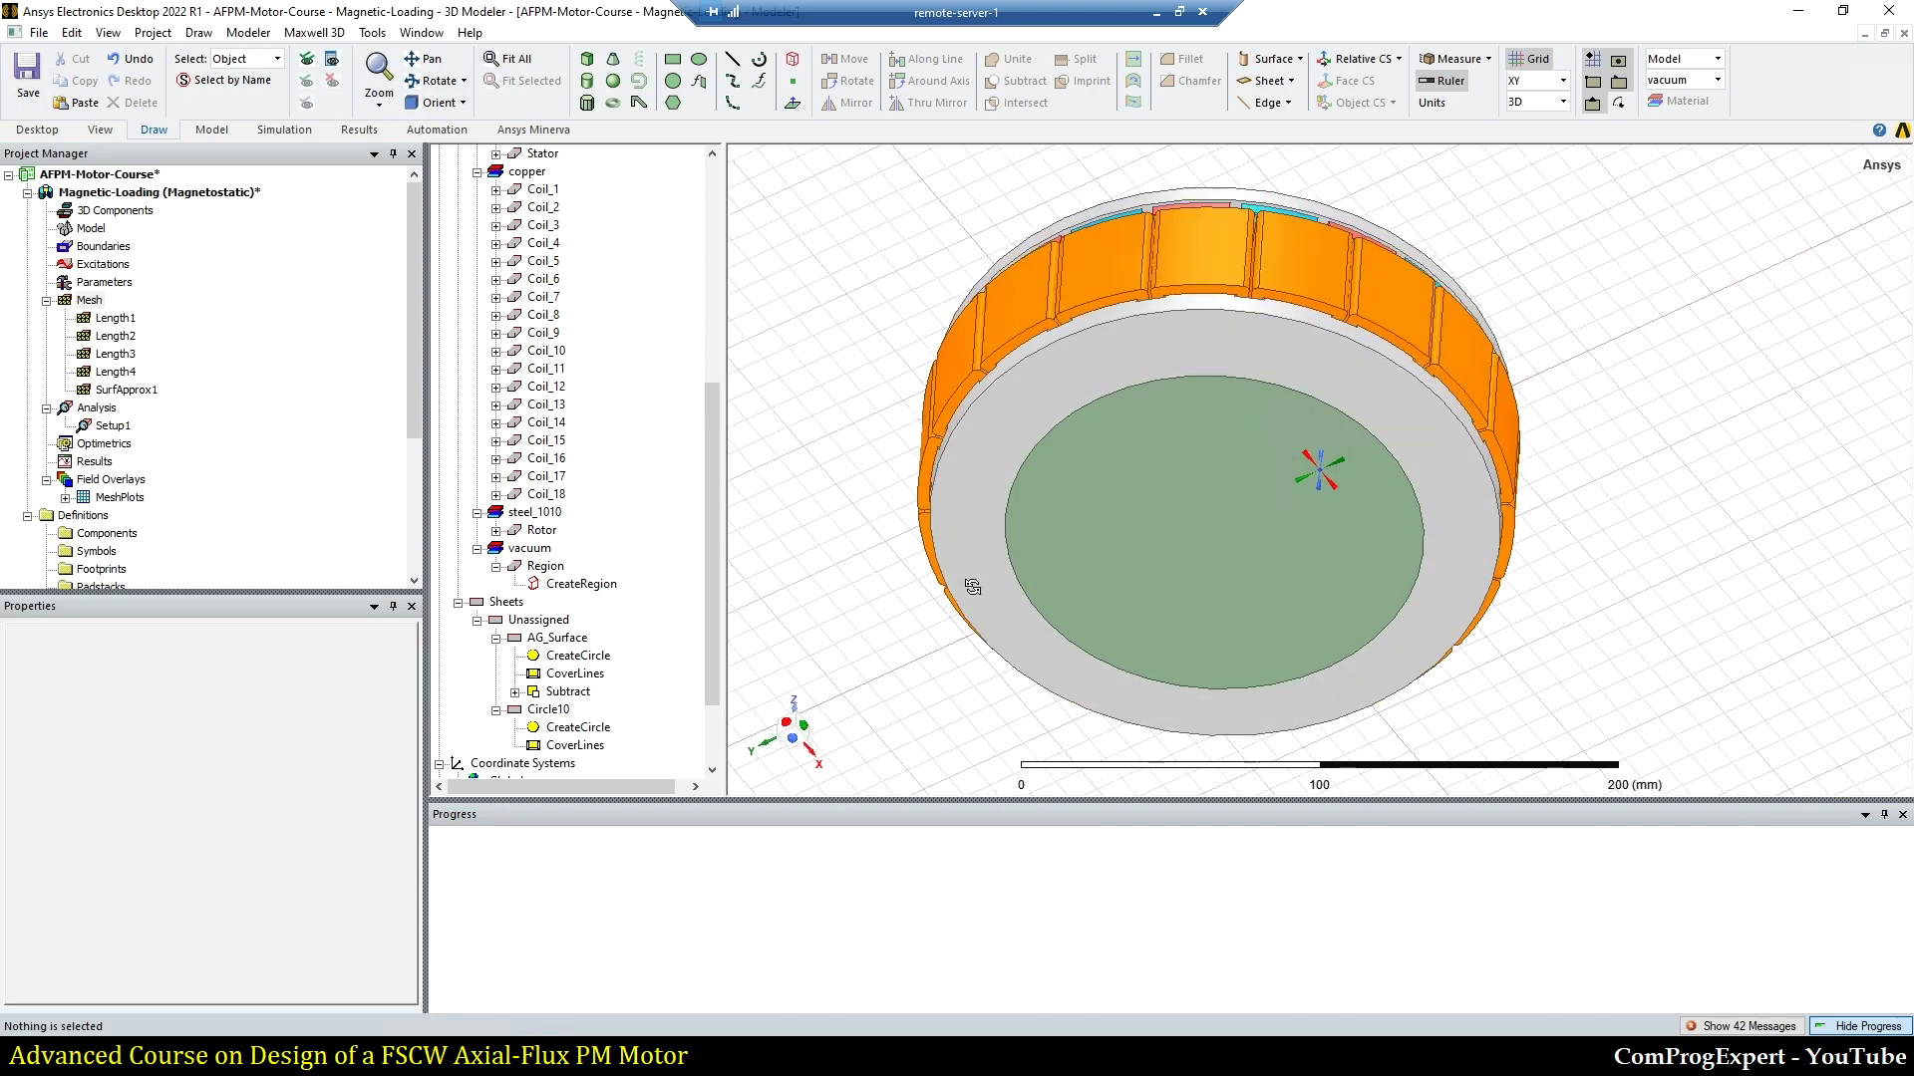
pyautogui.doubleClick(575, 746)
pyautogui.moveTo(832, 212); pyautogui.dragTo(441, 241)
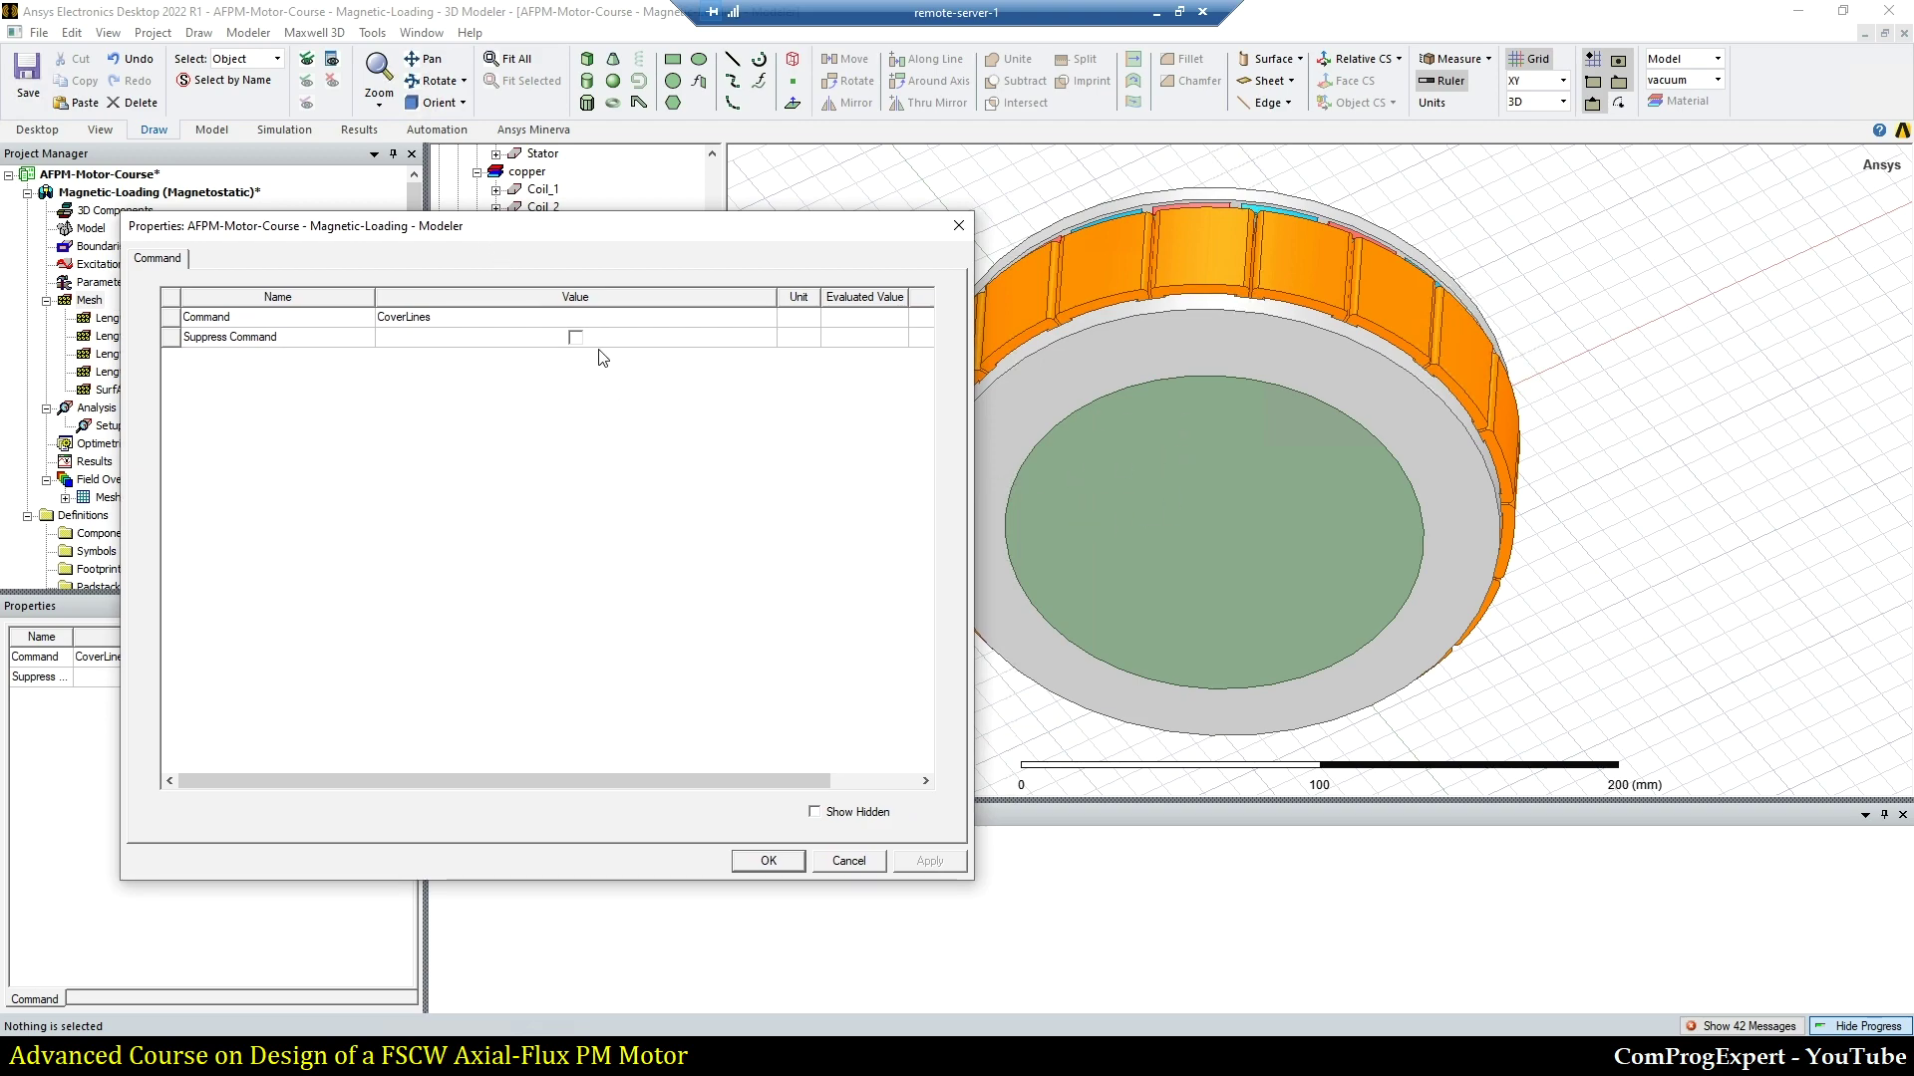
pyautogui.click(576, 338)
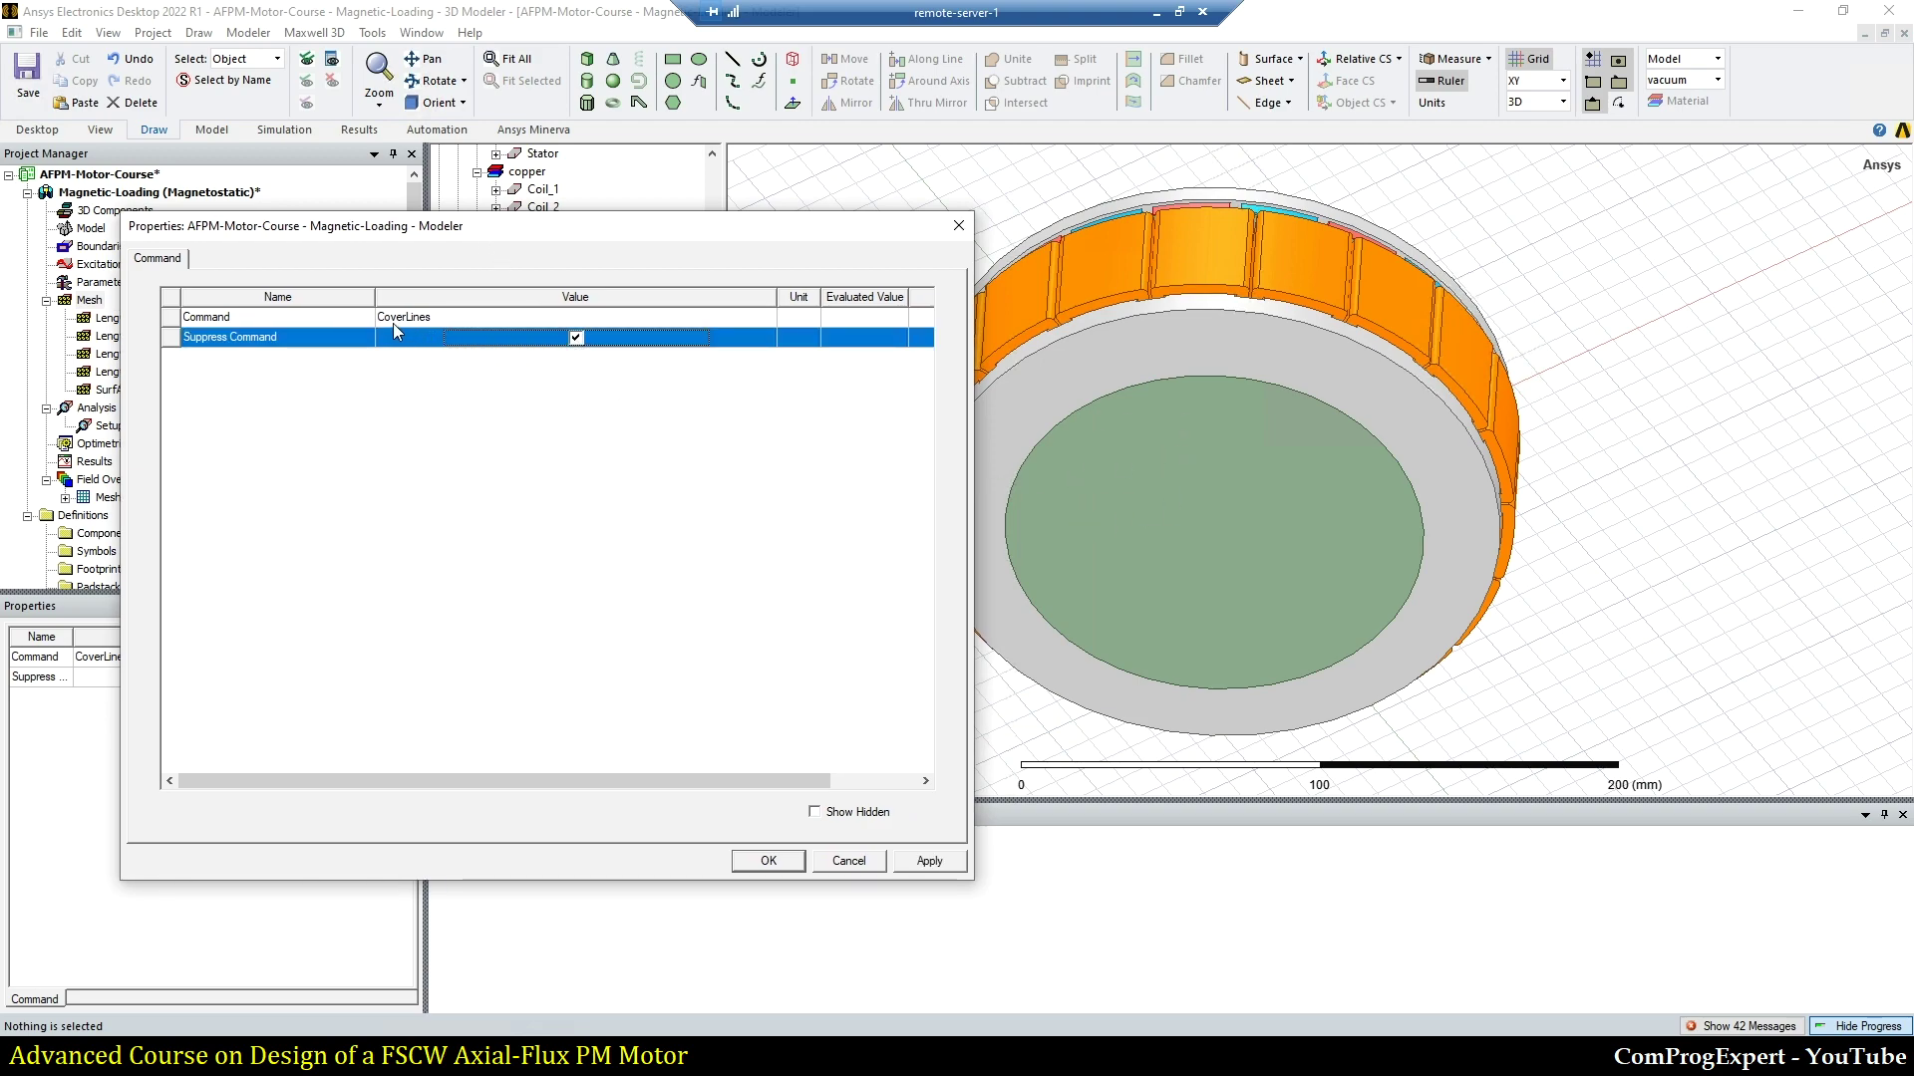
pyautogui.click(764, 863)
# Step: Sweep the circular line along the vector 0,0,50 mm to form a cylindrical sheet through the motor
pyautogui.click(531, 728)
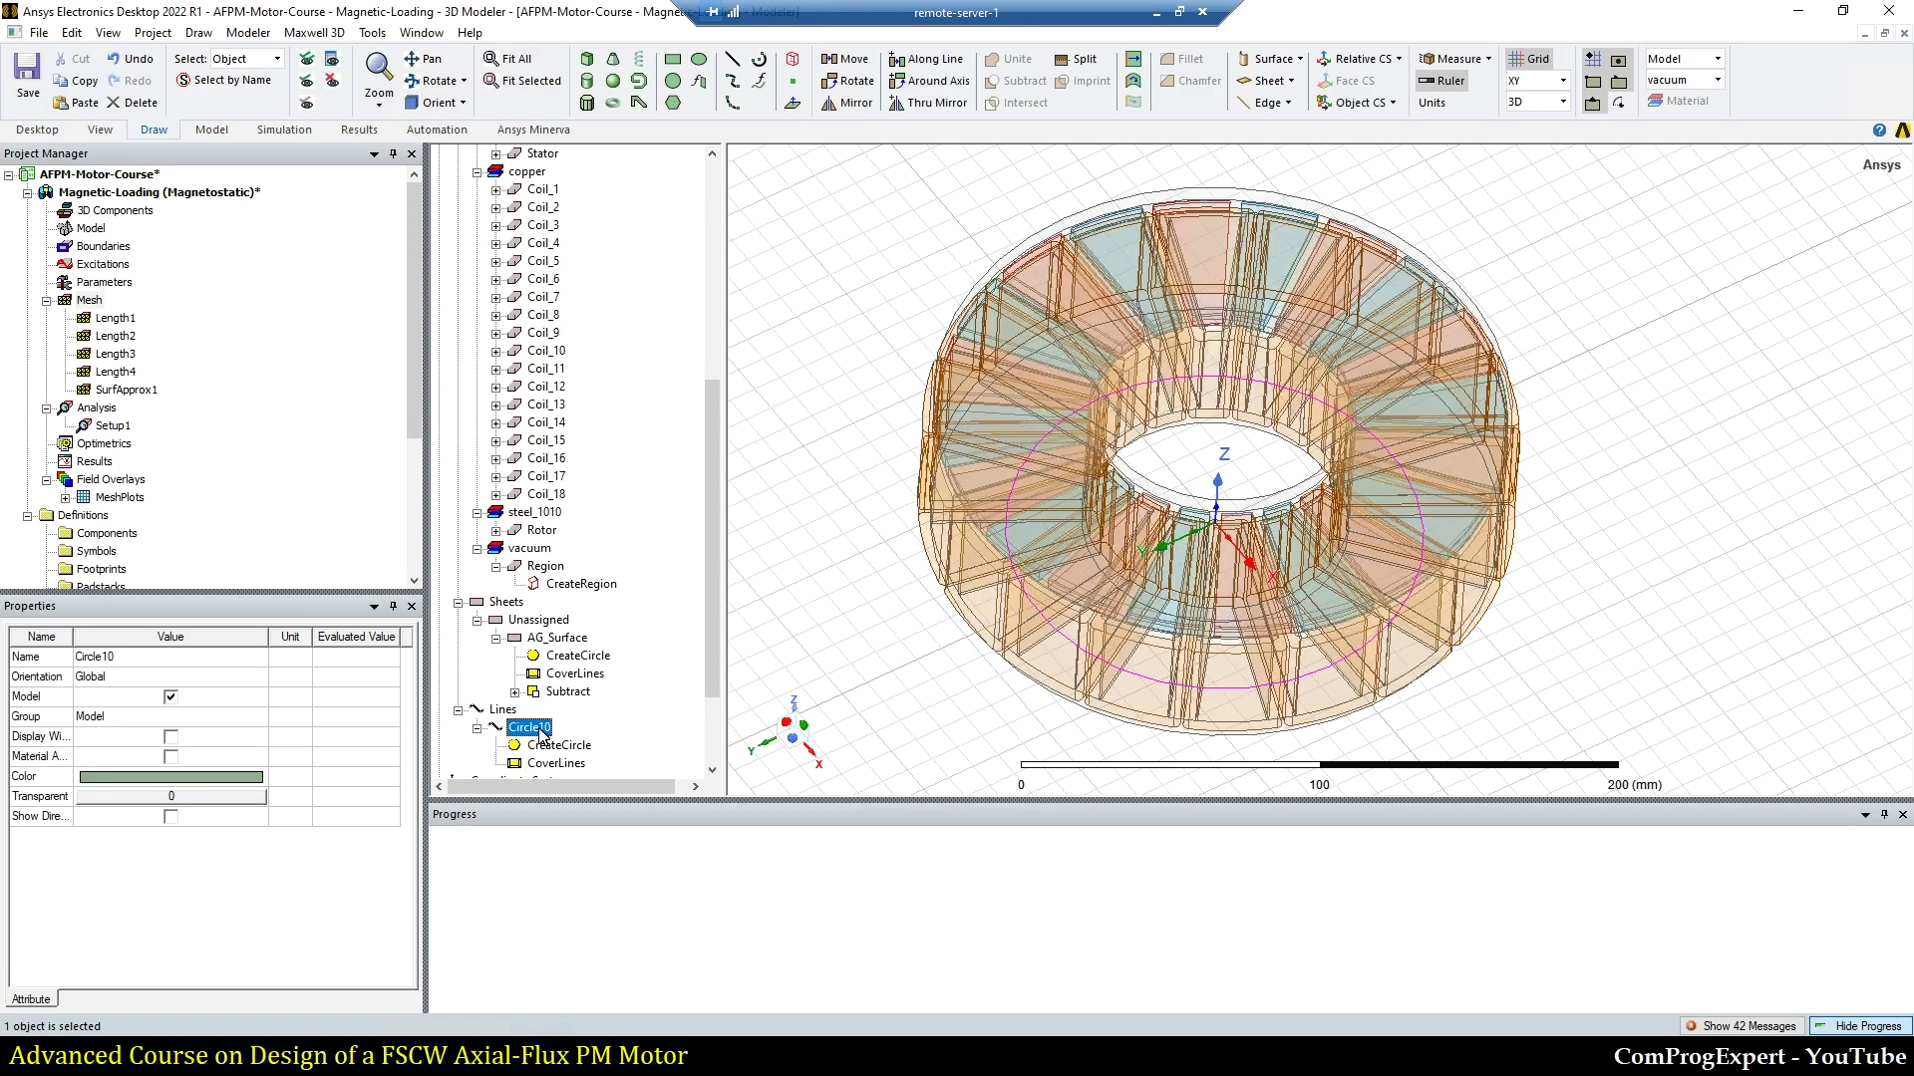
pyautogui.moveTo(1226, 598); pyautogui.dragTo(1134, 558, button='middle')
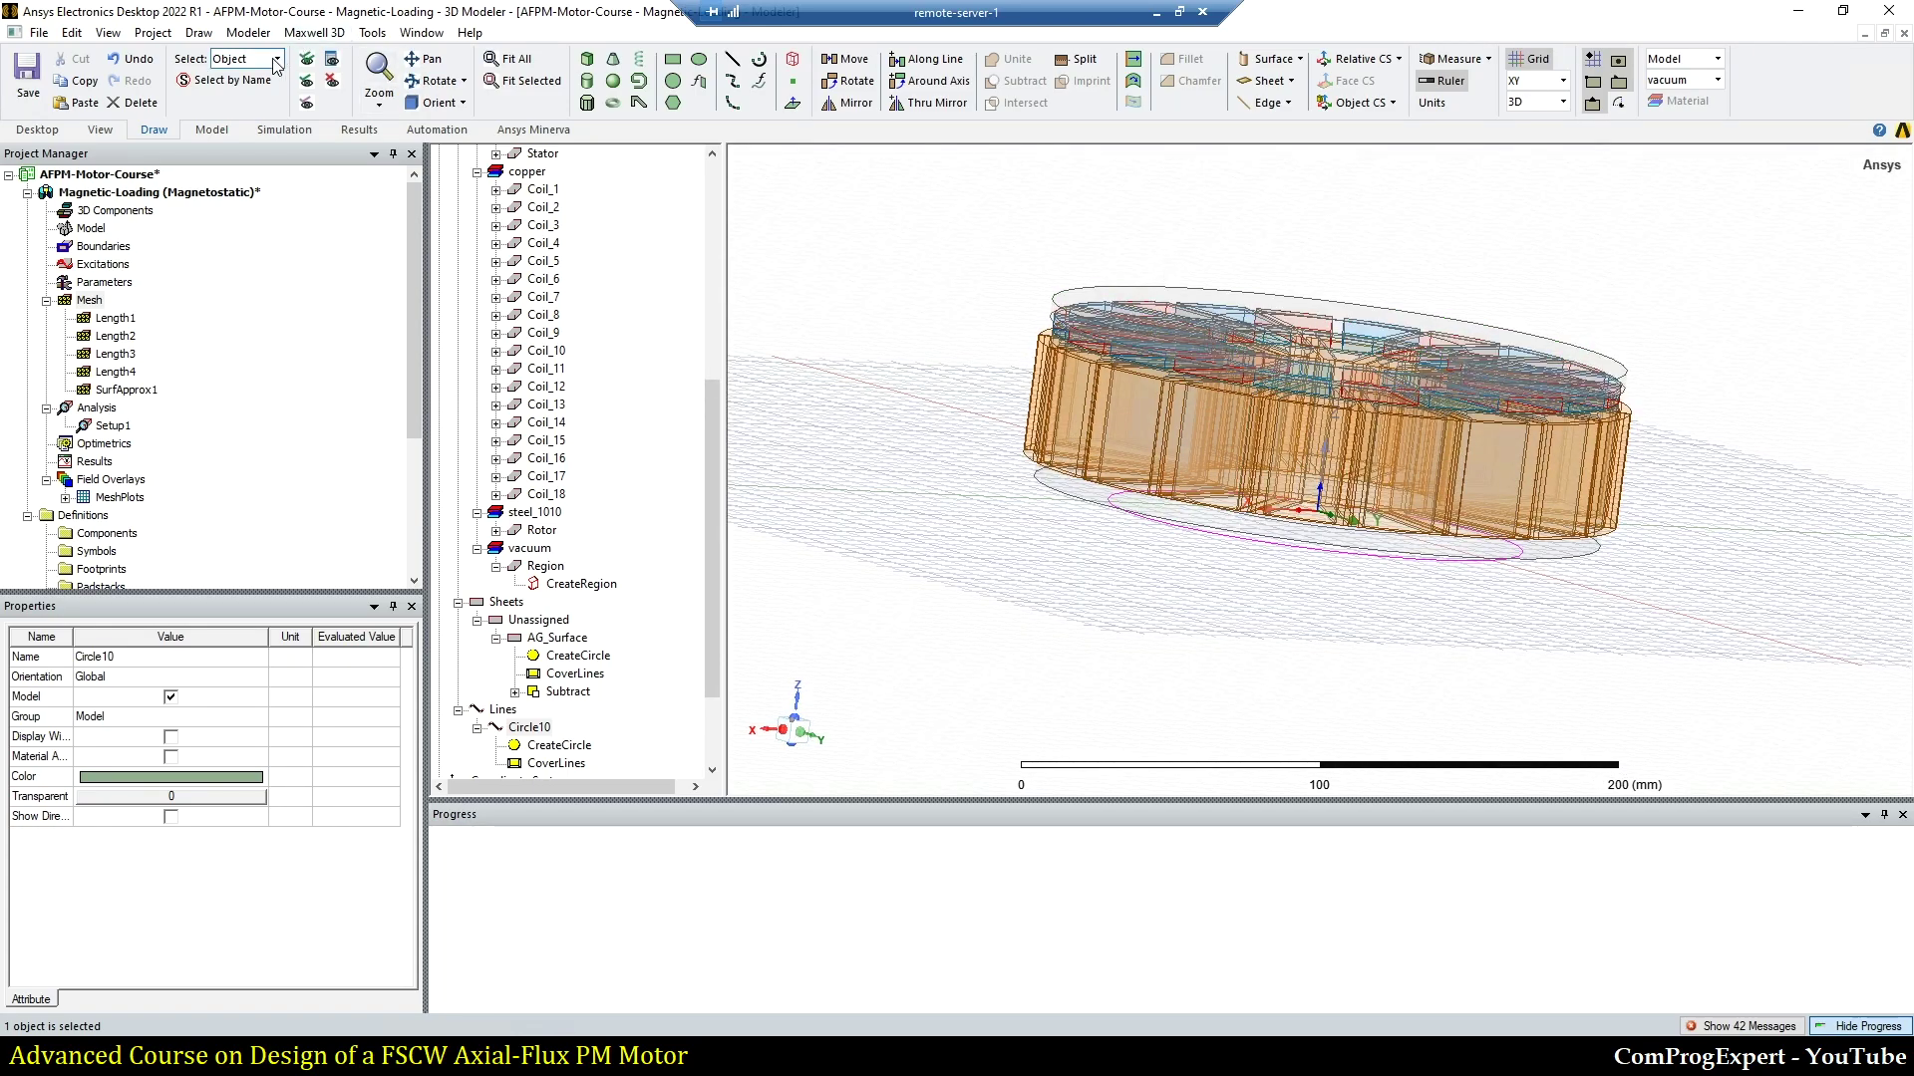
pyautogui.click(529, 729)
pyautogui.click(199, 33)
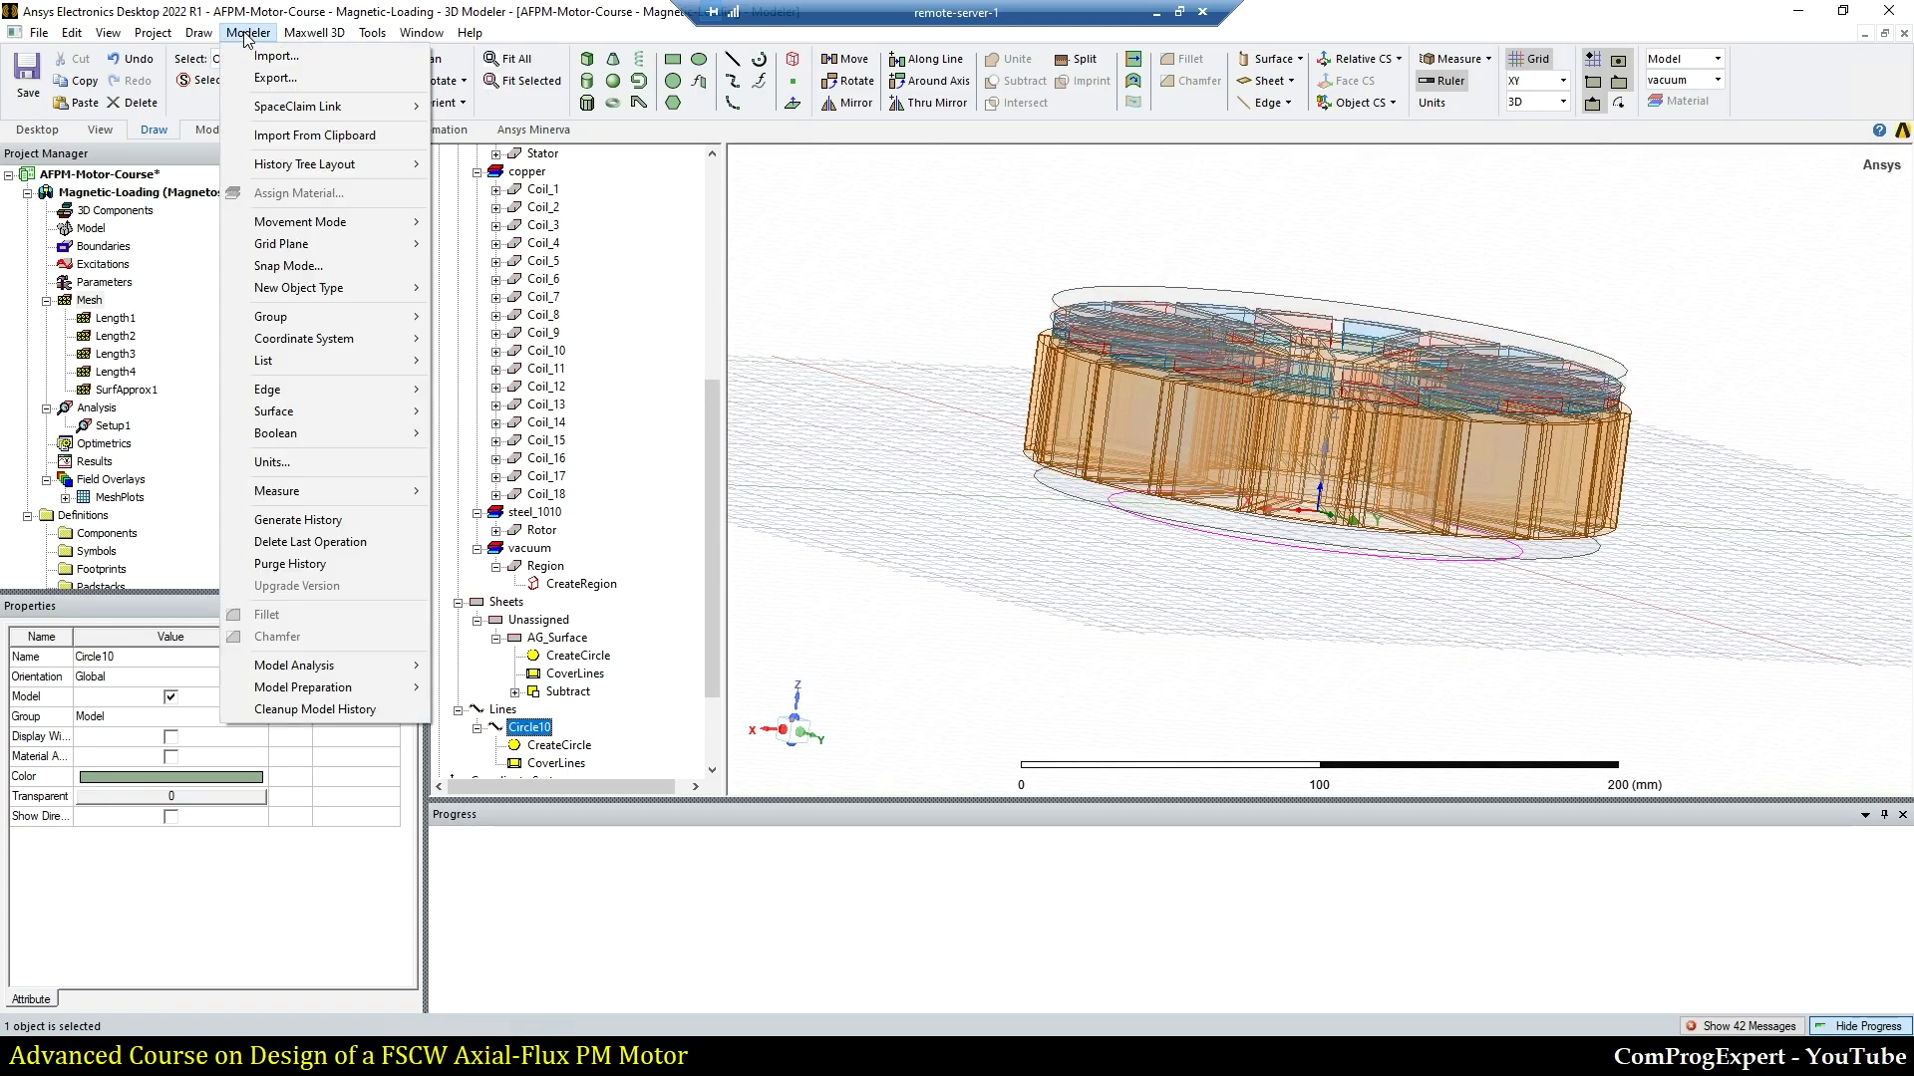
pyautogui.moveTo(309, 472)
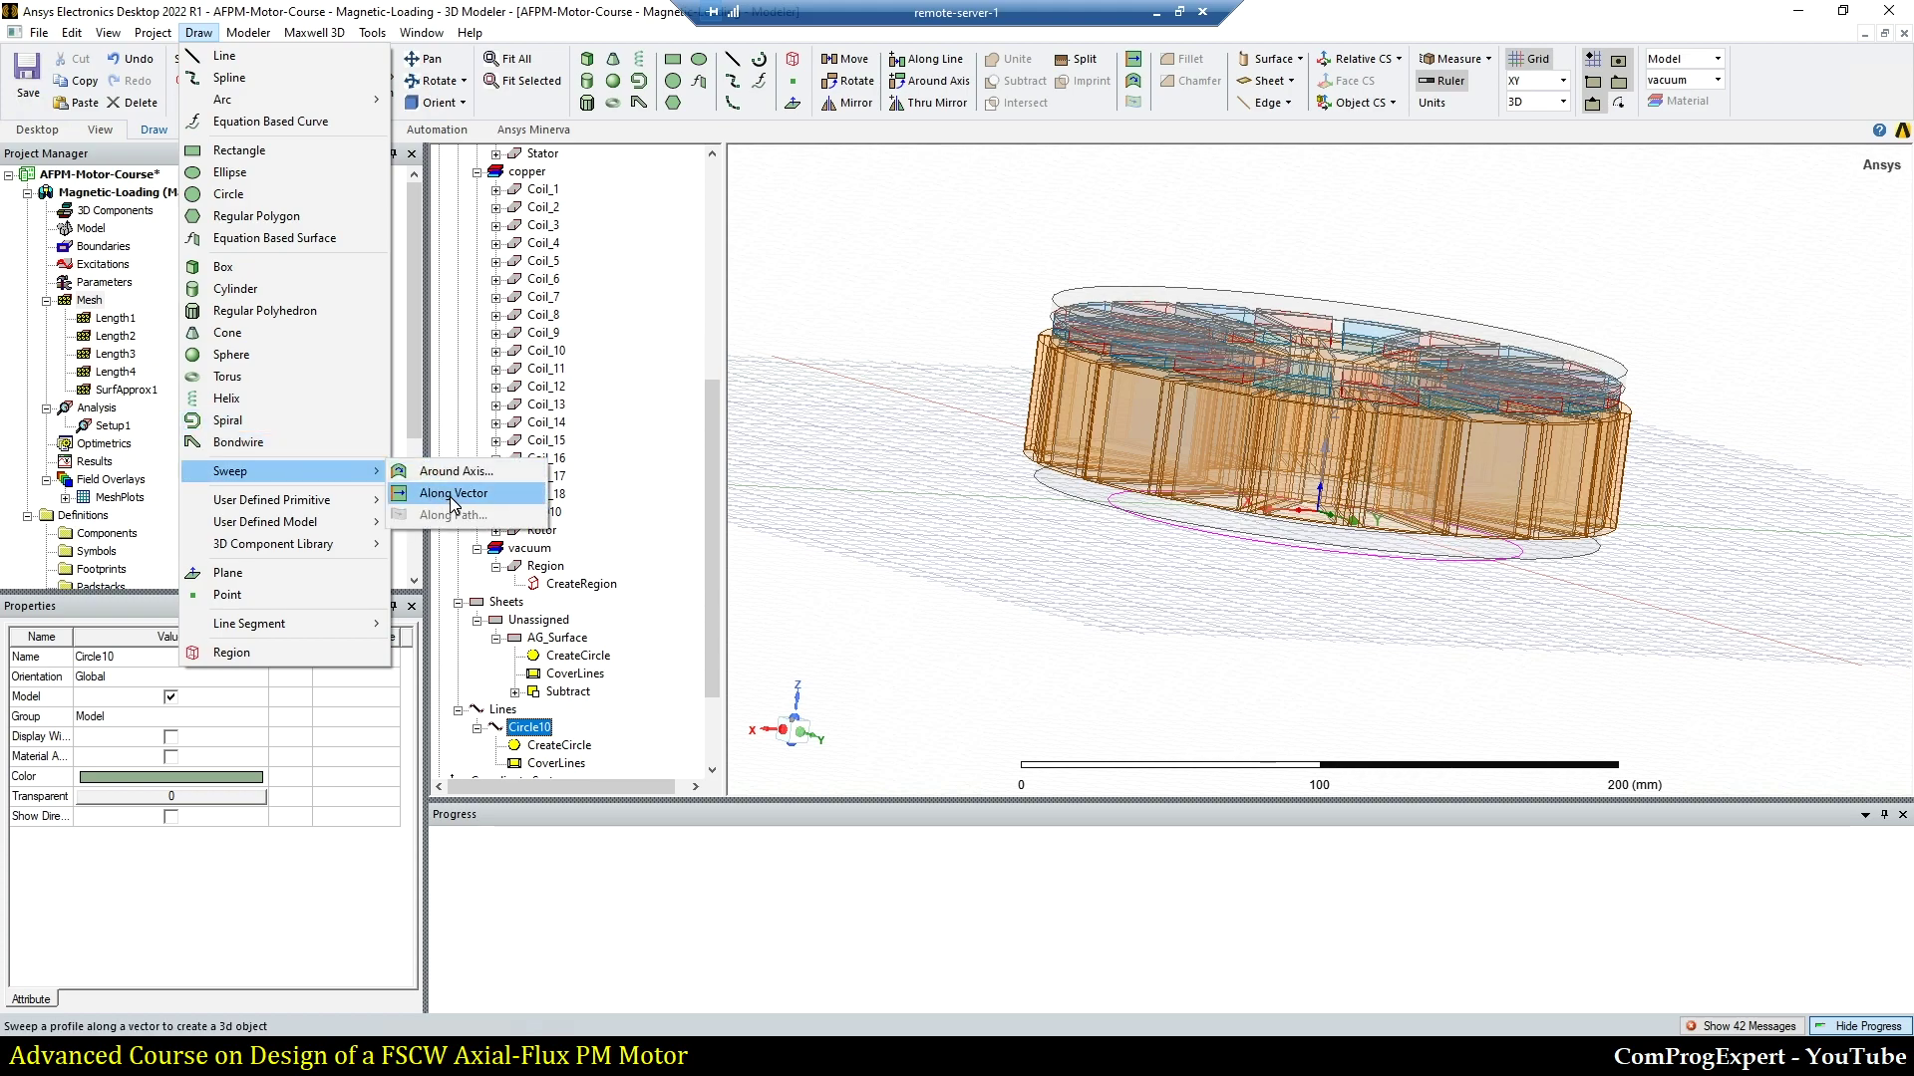
pyautogui.click(453, 496)
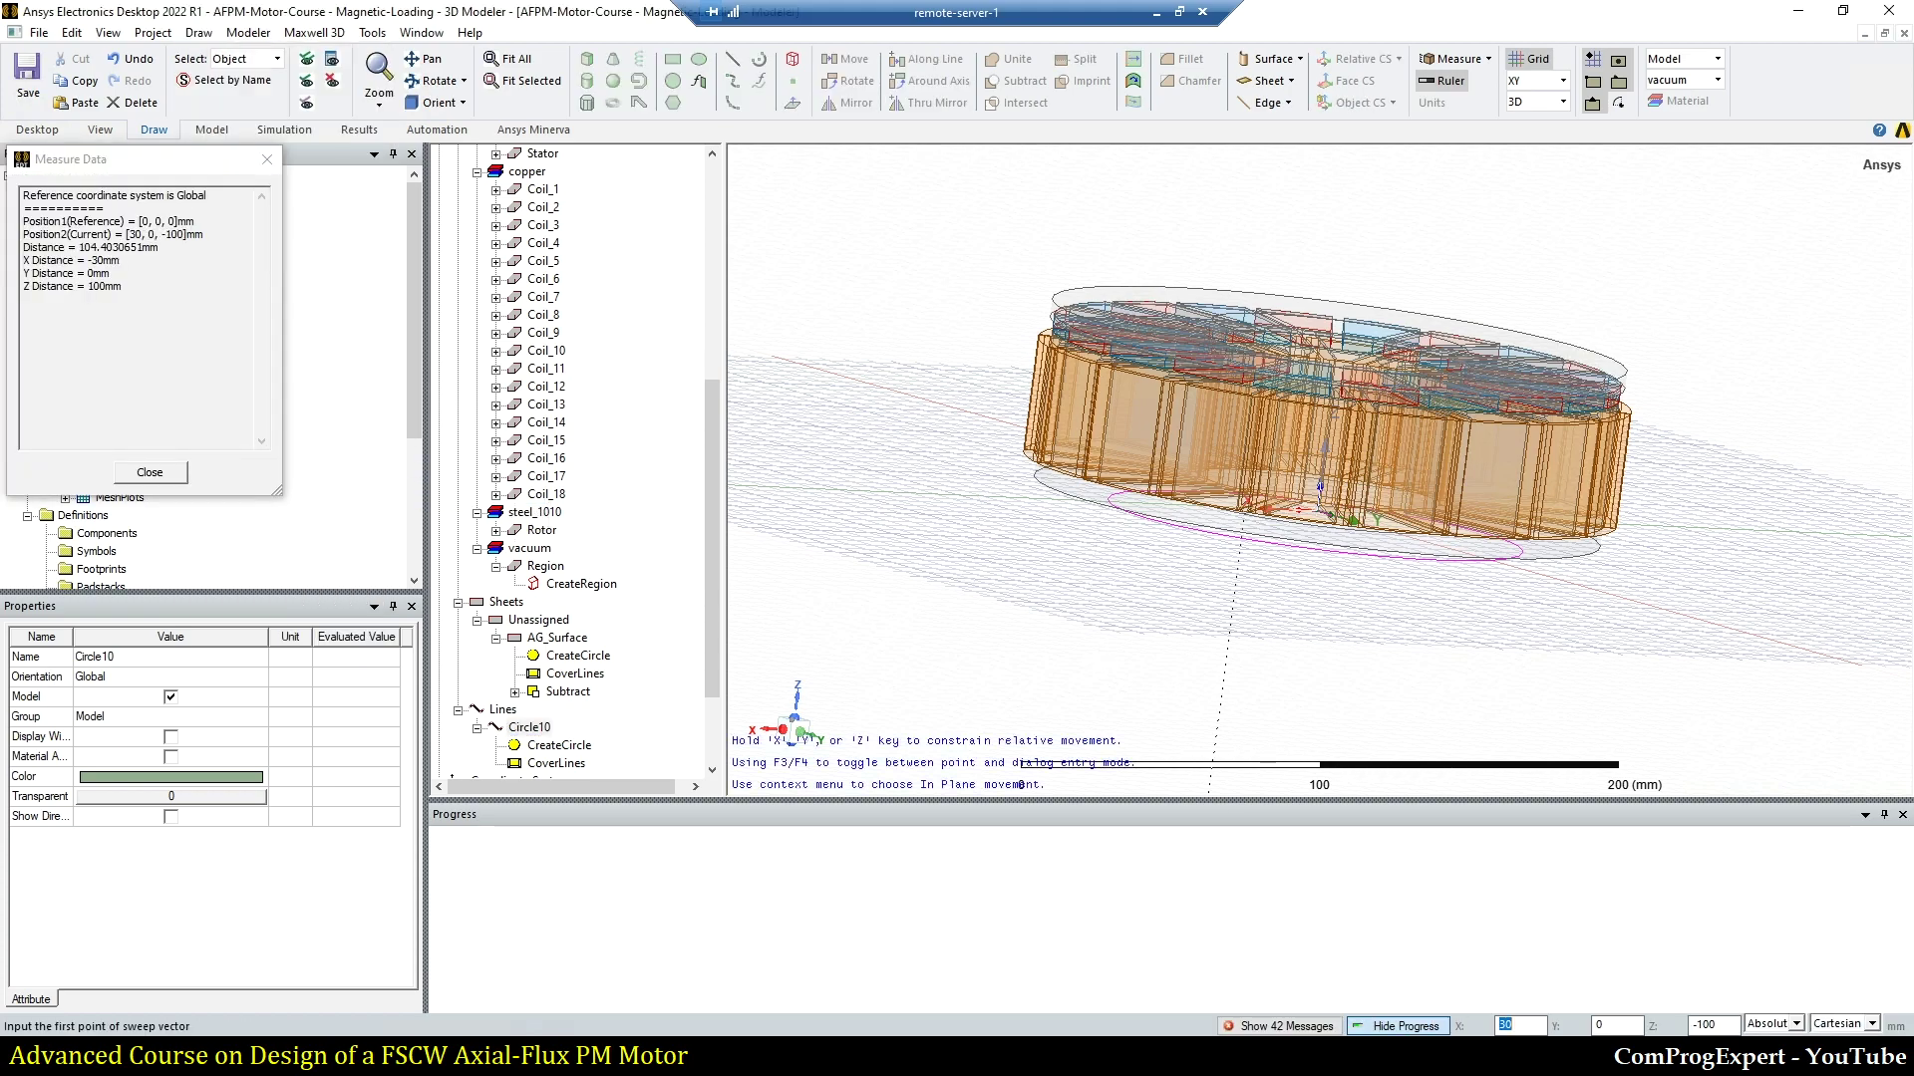
pyautogui.press('Tab')
pyautogui.press('Tab')
pyautogui.press('Return')
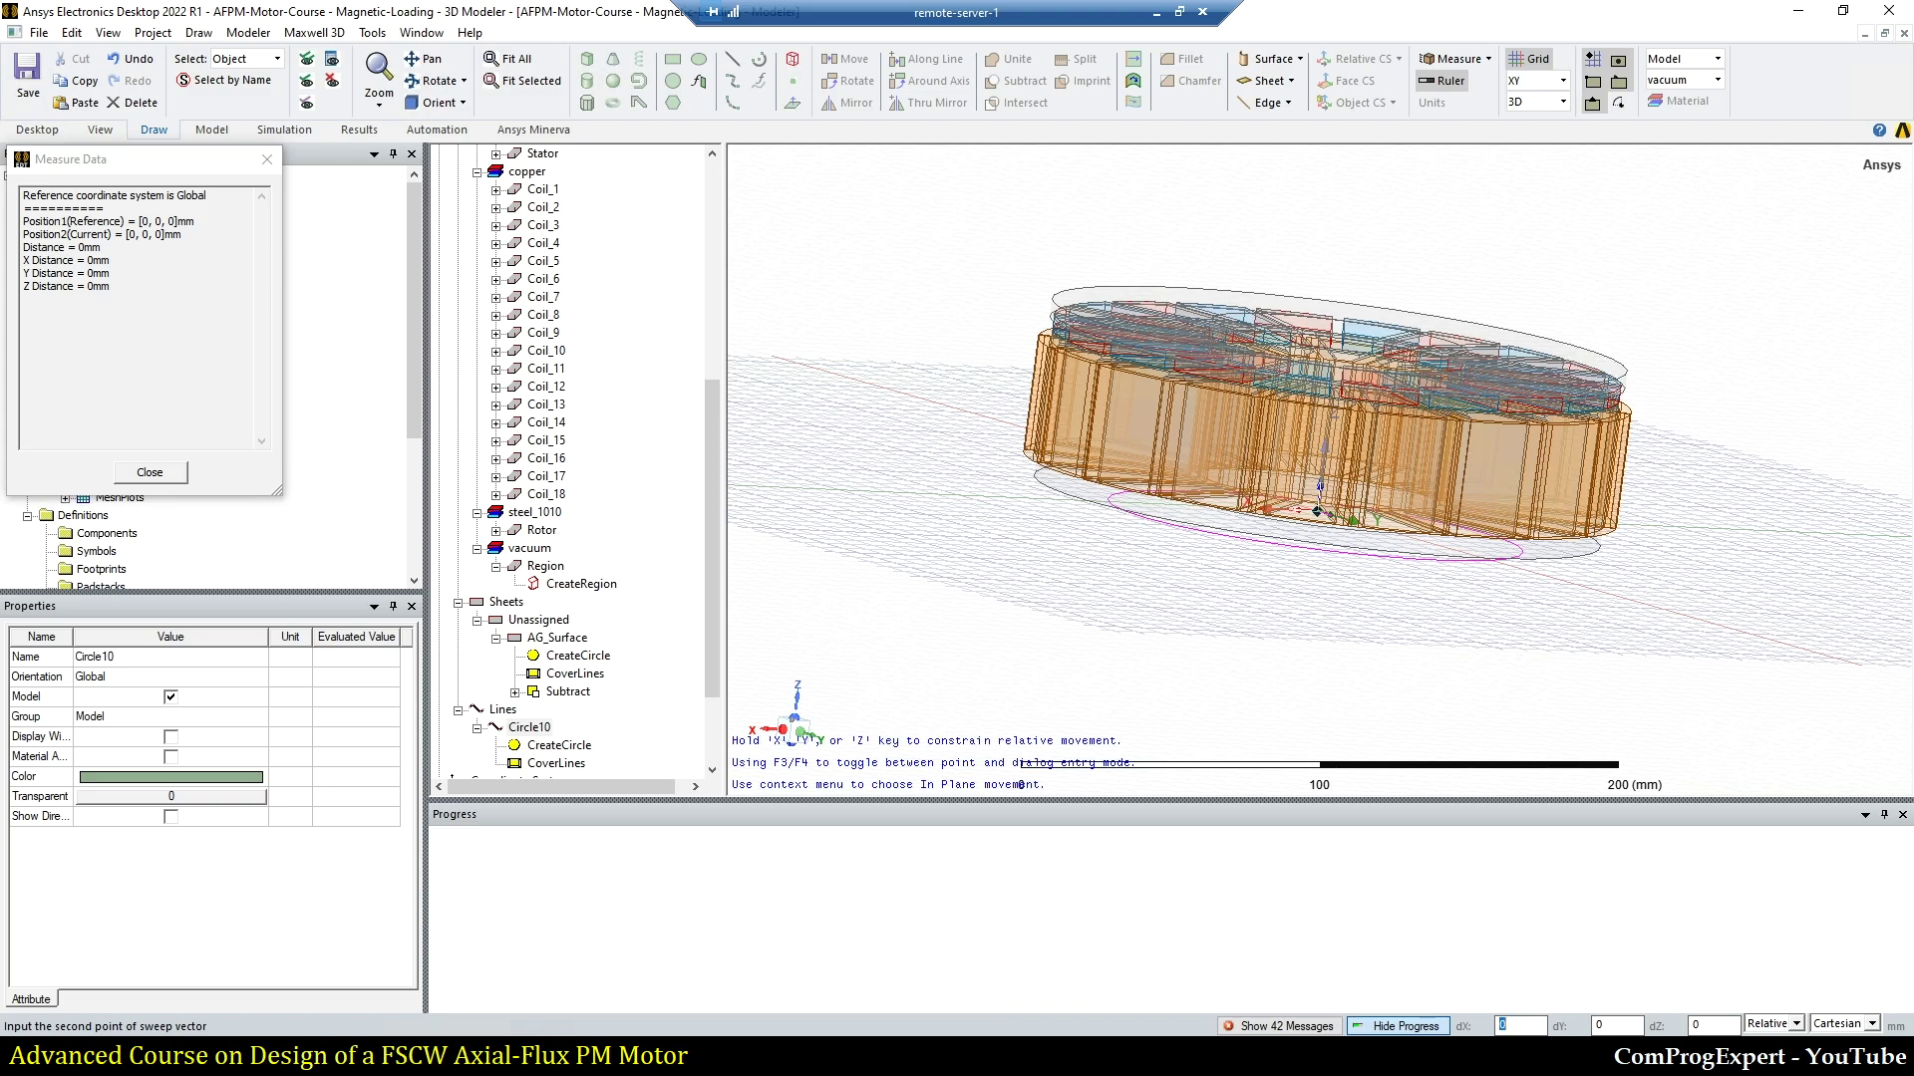
pyautogui.press('Return')
pyautogui.press('Return')
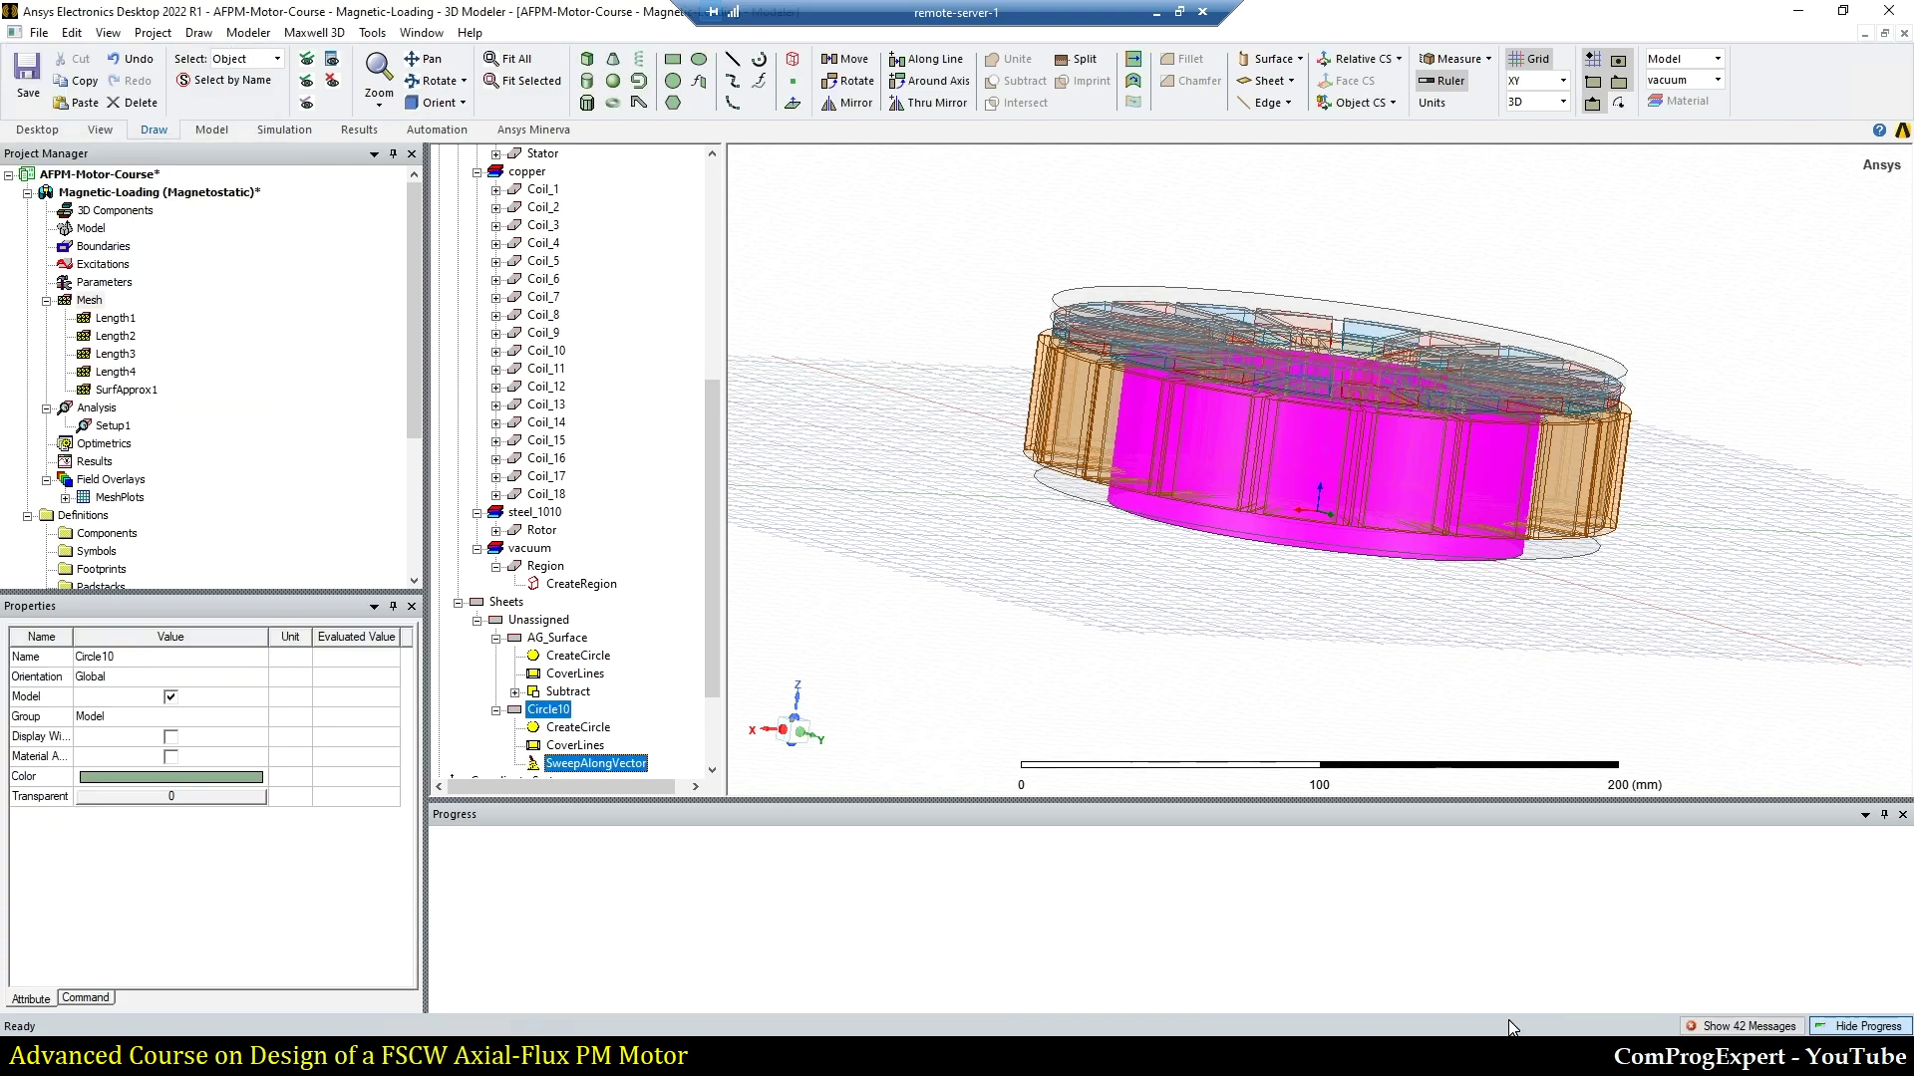
pyautogui.click(1415, 678)
pyautogui.keyDown('alt'); pyautogui.moveTo(1385, 662); pyautogui.dragTo(1269, 599); pyautogui.keyUp('alt')
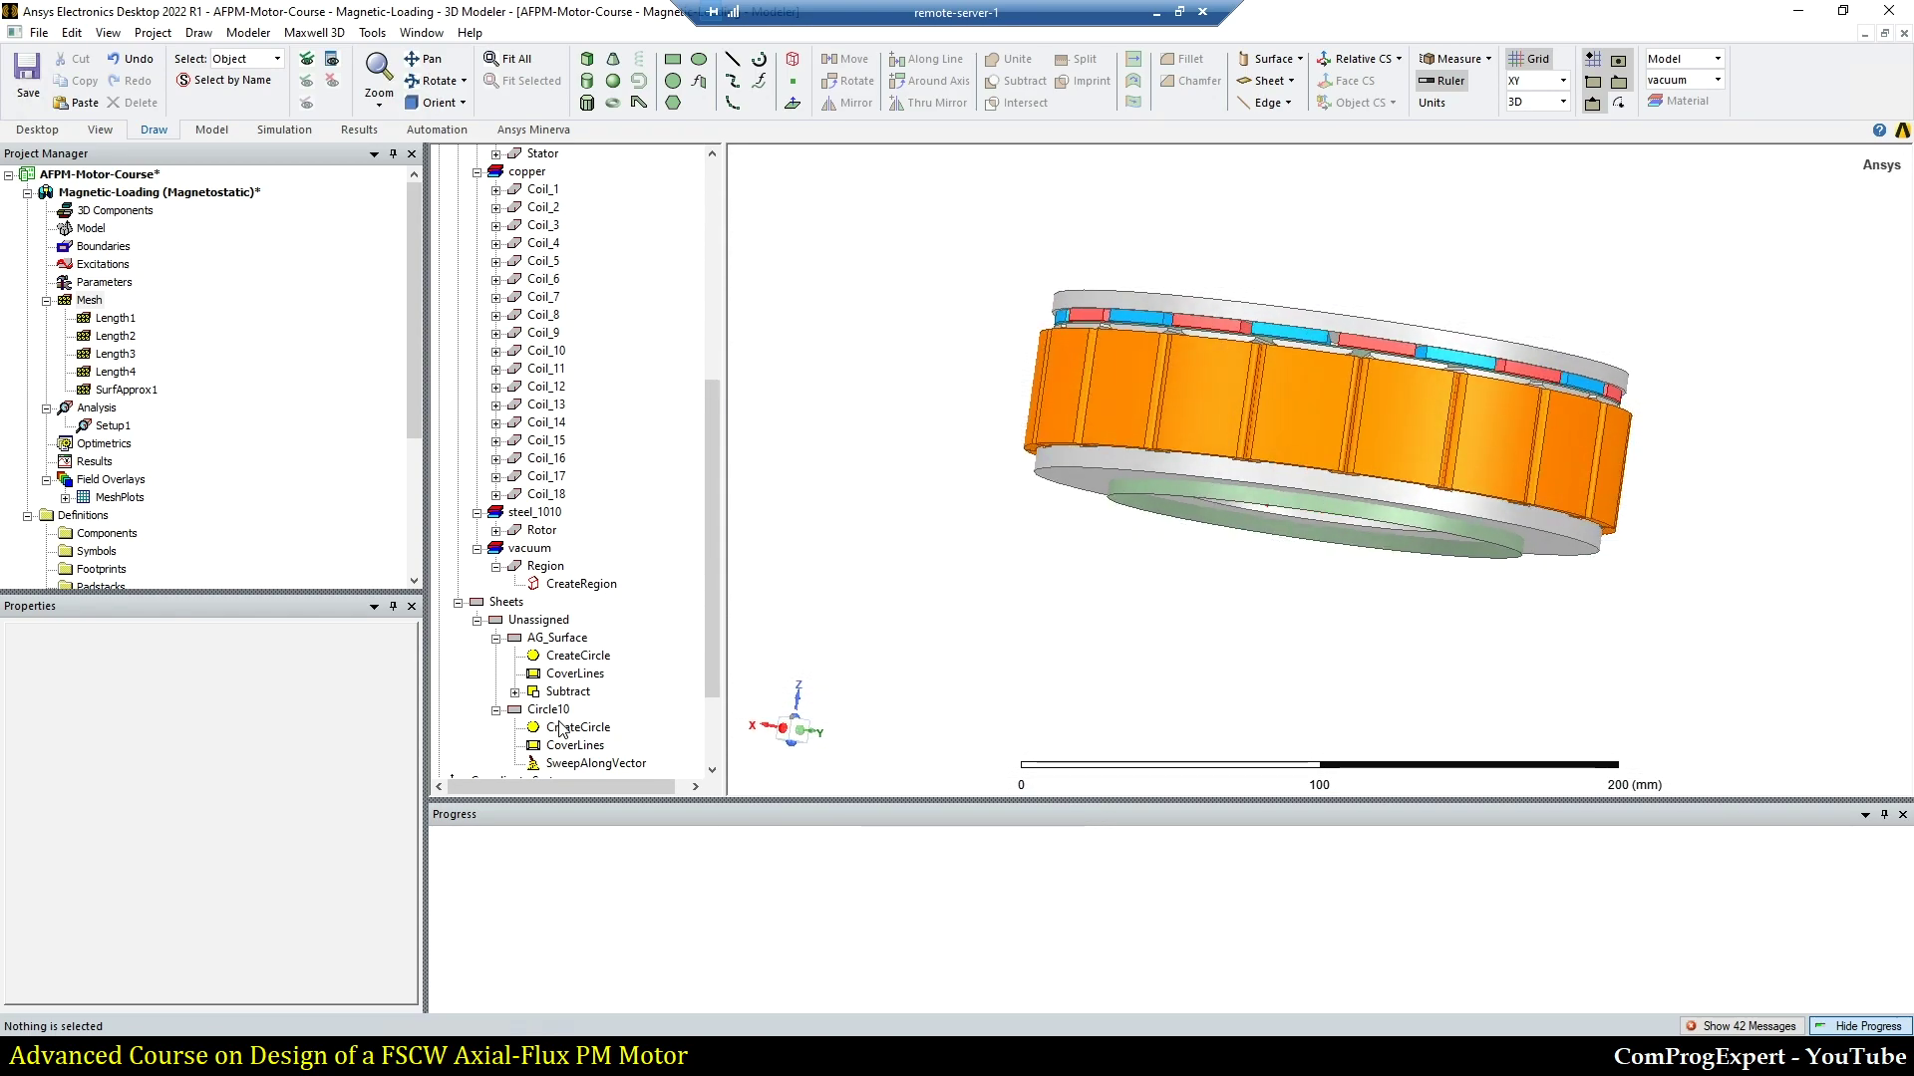
# Step: Set the cylindrical sheet's sweep vector to 0,0,$L_axial + 10mm
pyautogui.doubleClick(575, 765)
pyautogui.click(431, 360)
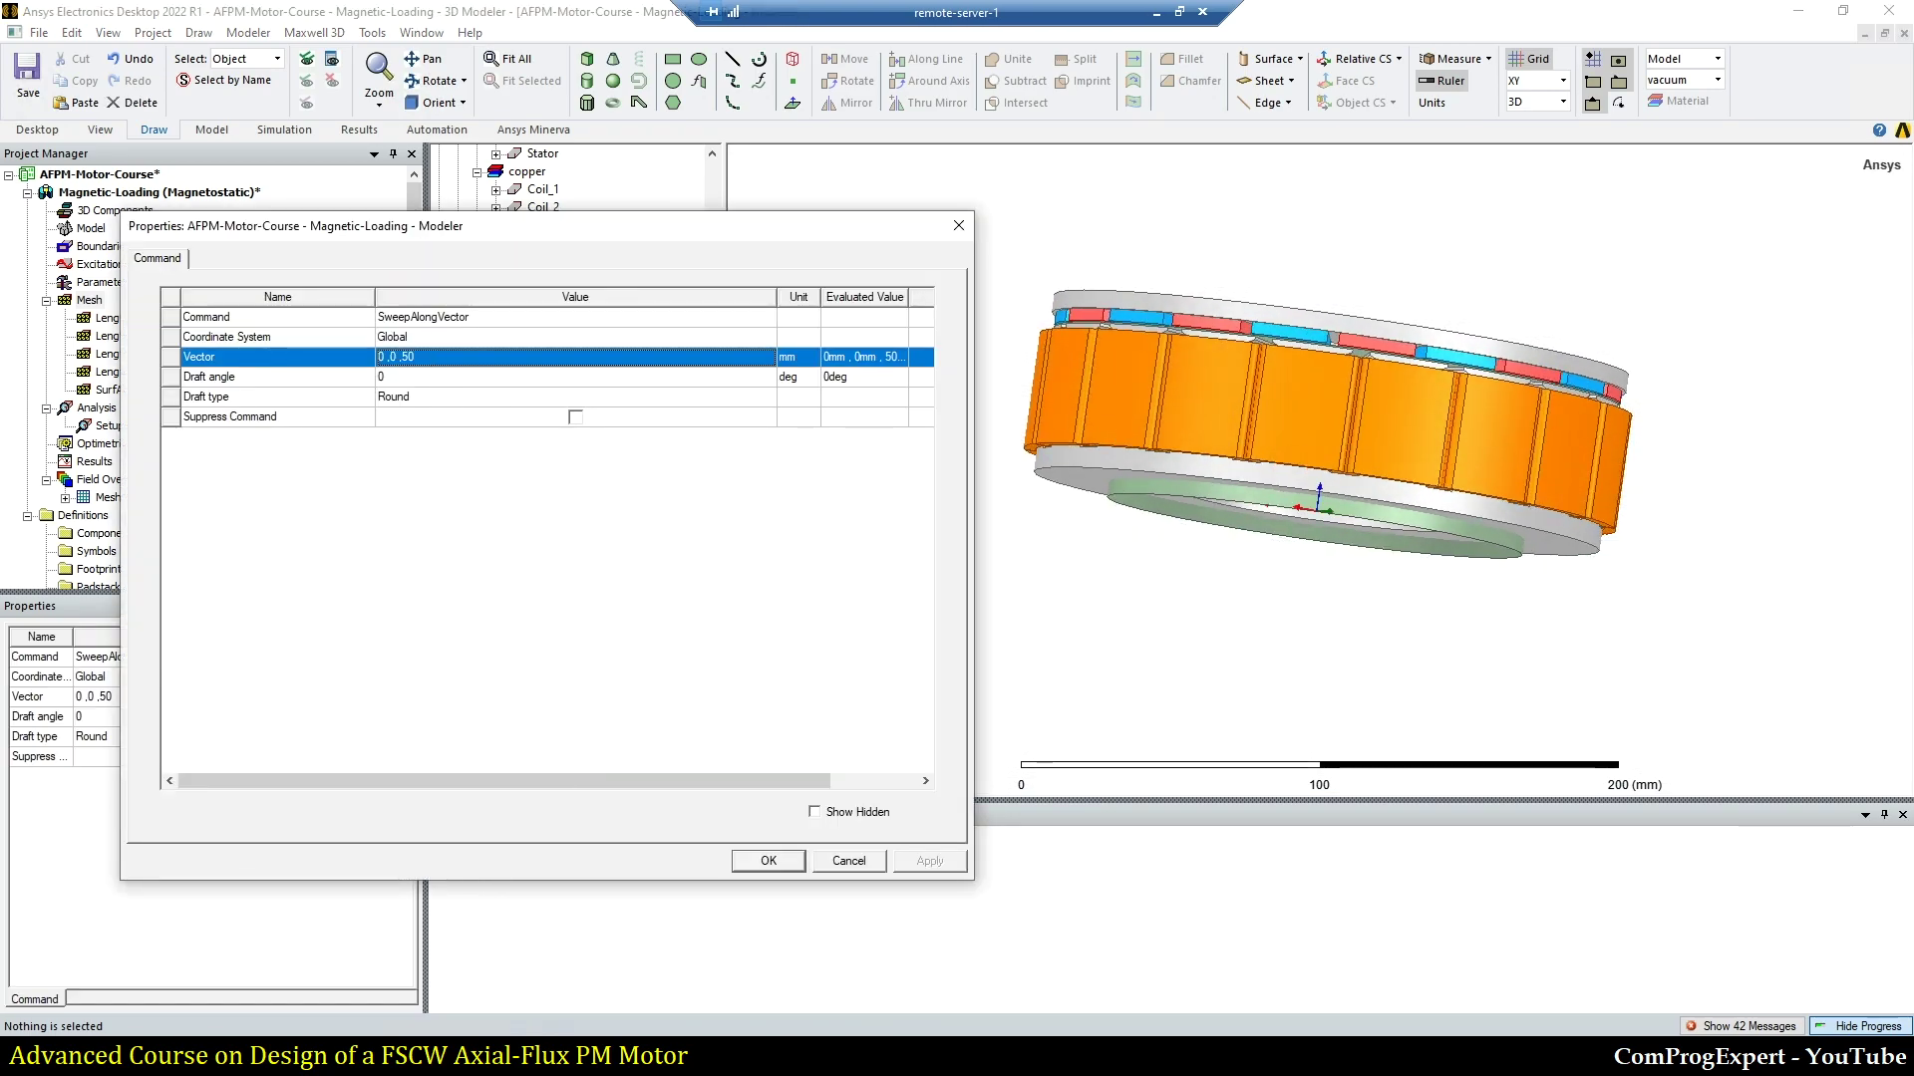
pyautogui.doubleClick(407, 357)
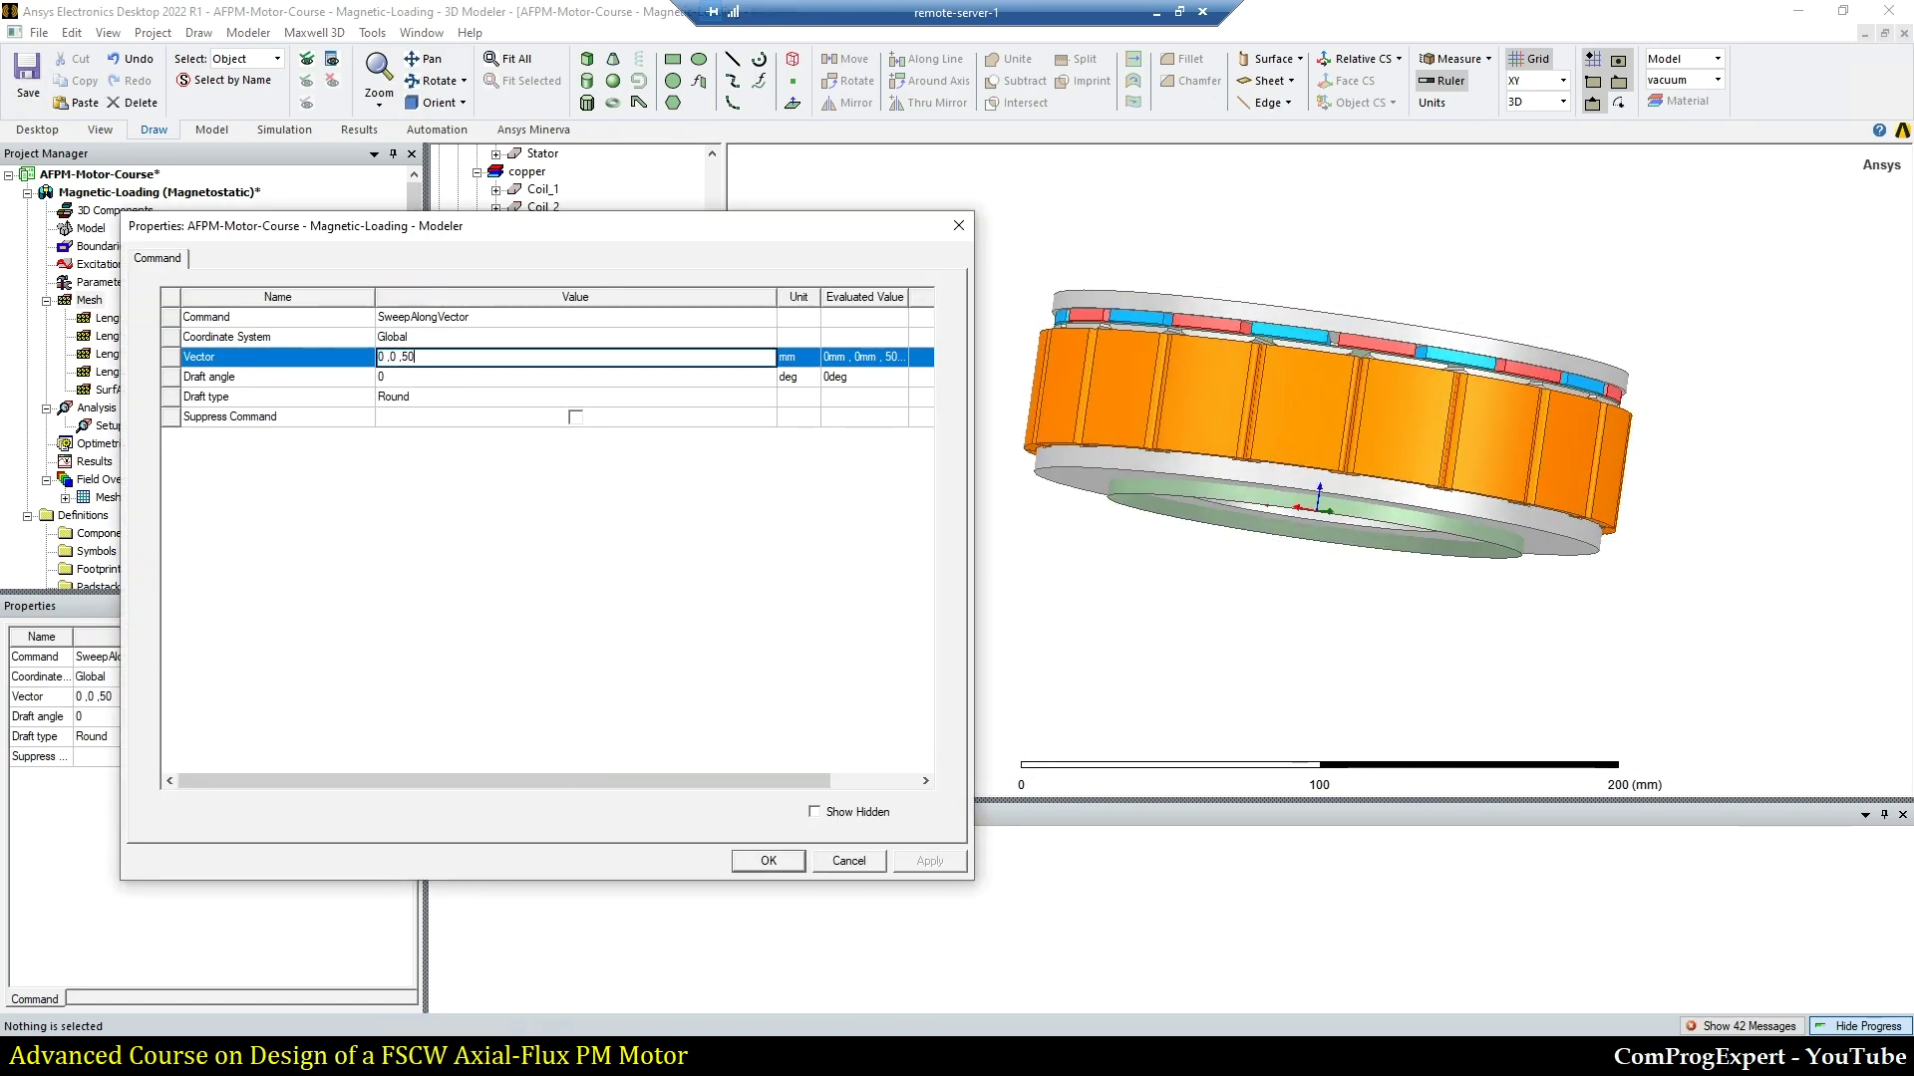
pyautogui.write('$L')
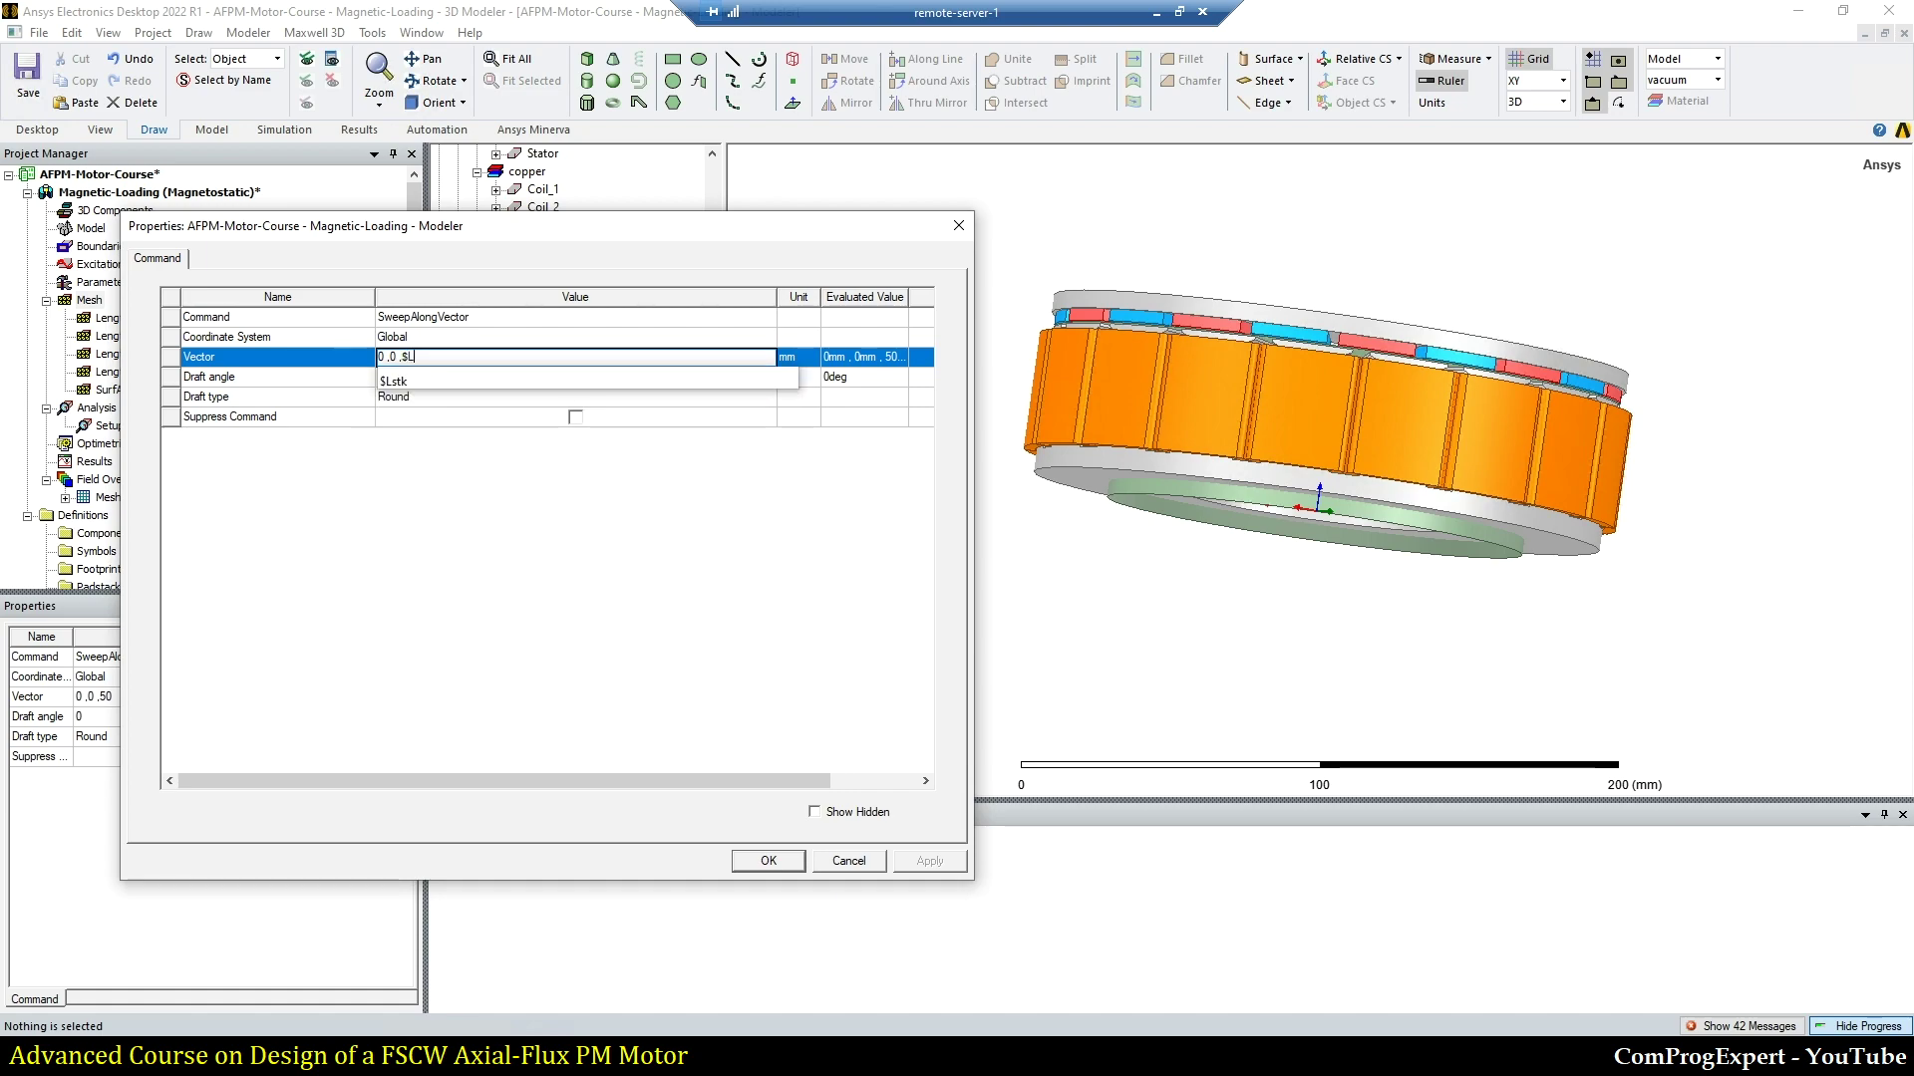
pyautogui.write('_axial + 10mm')
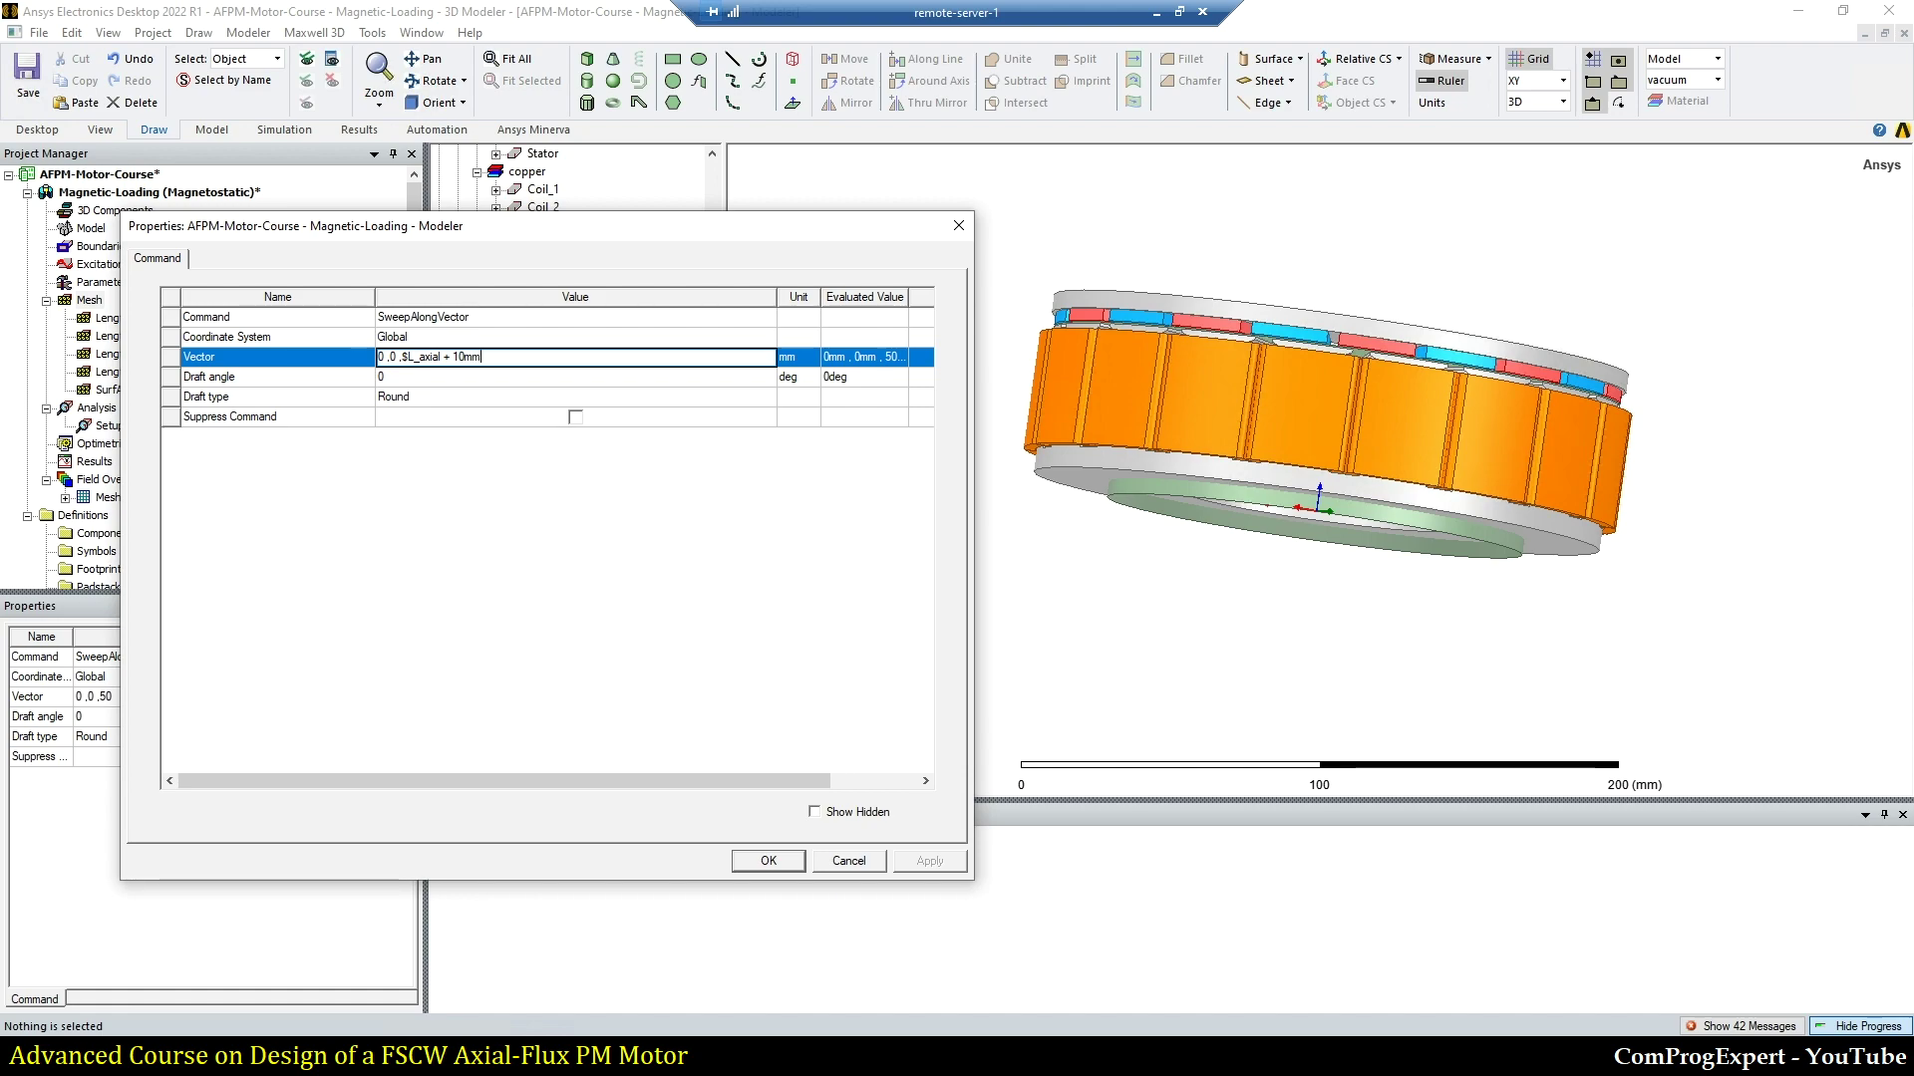
pyautogui.press('Return')
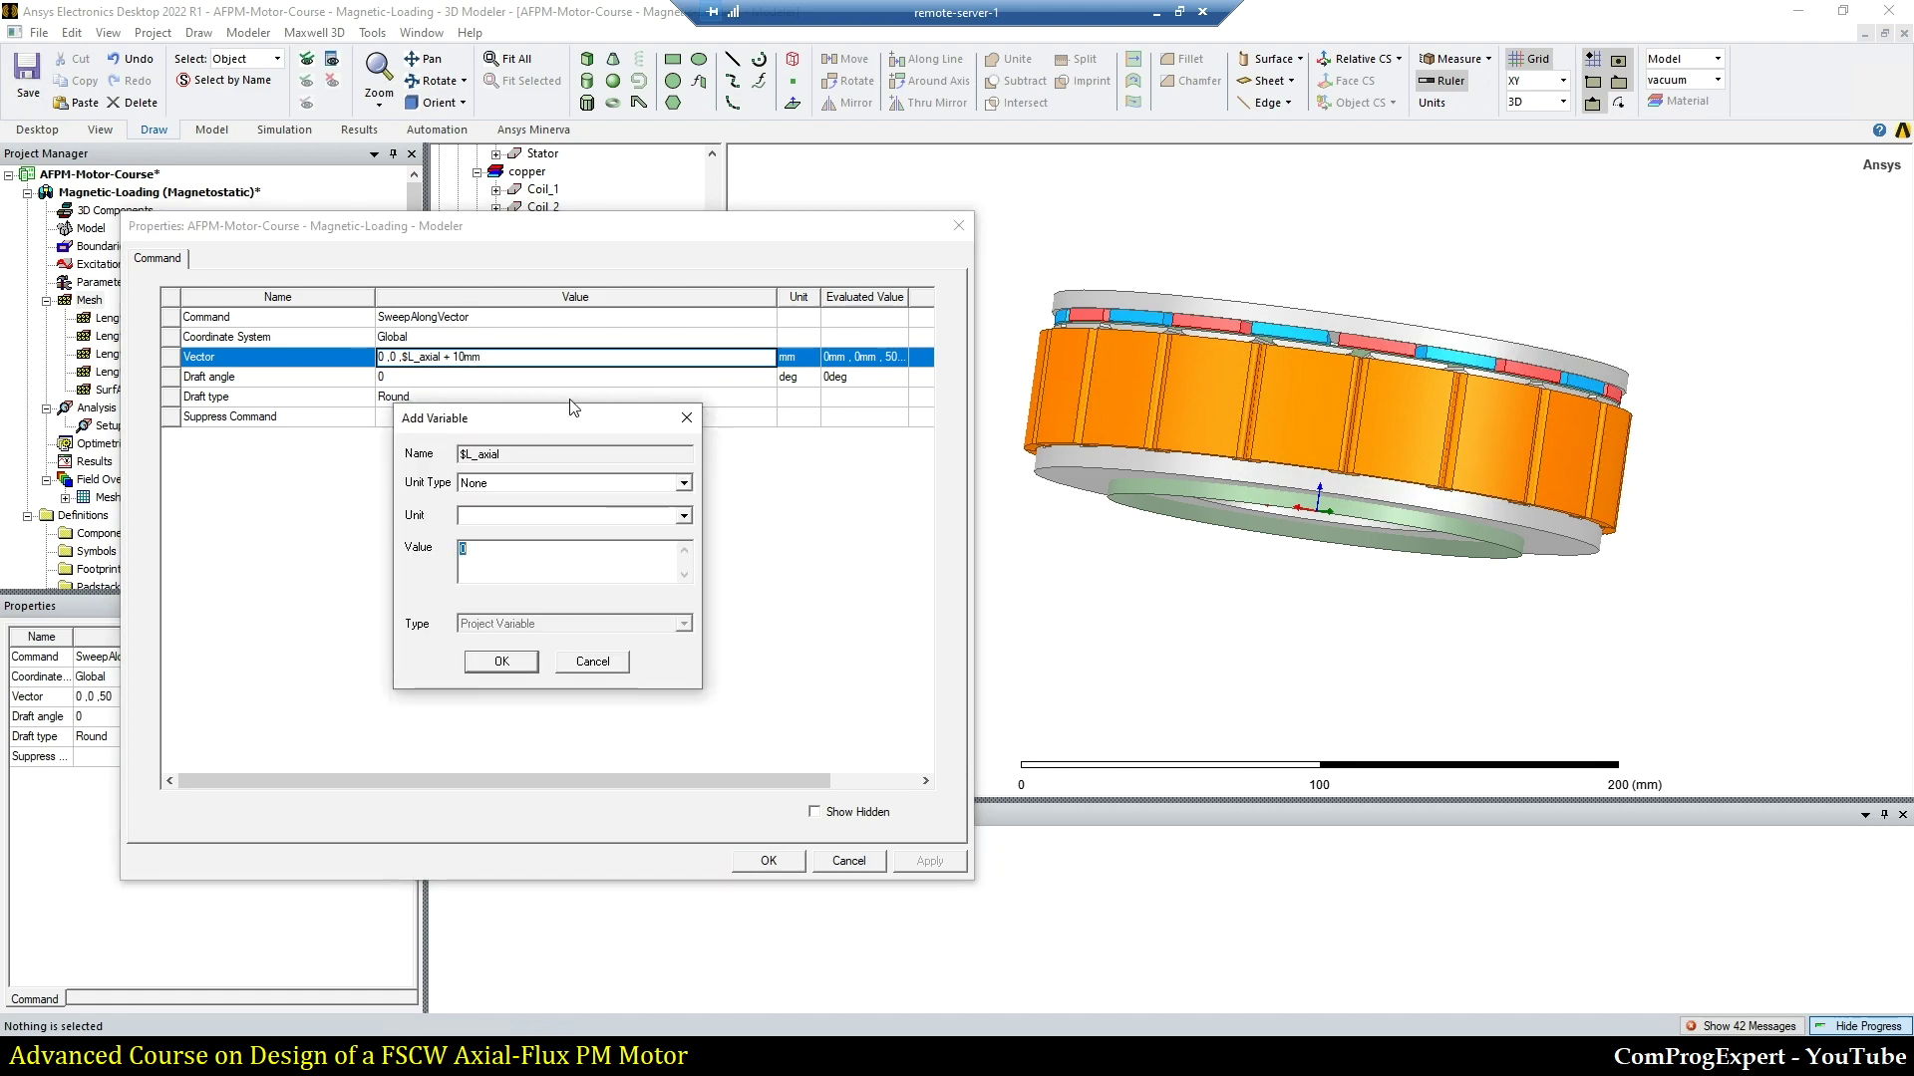
# Step: Switch to PowerPoint and look up the slides on the stator core dimensions and the motor's further dimensions
pyautogui.click(1156, 12)
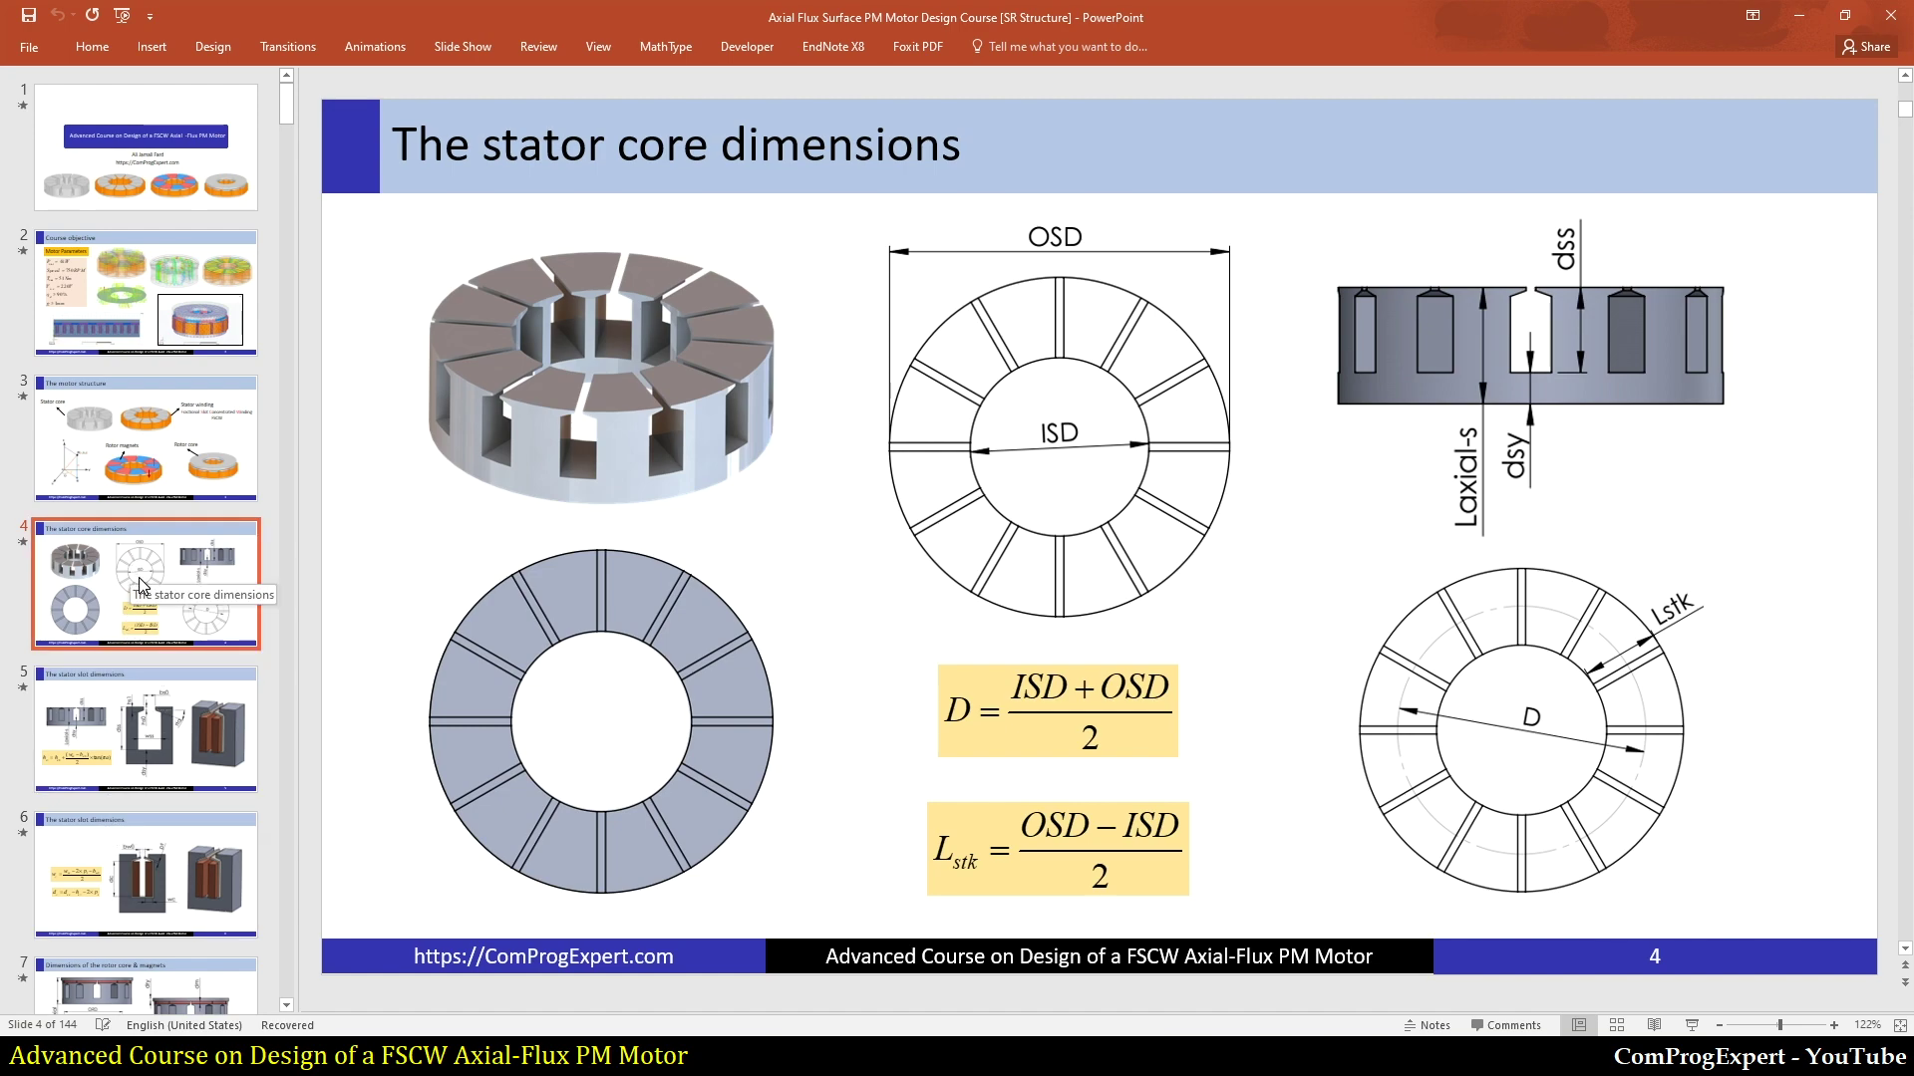
pyautogui.scroll(-3, 139, 585)
pyautogui.click(154, 859)
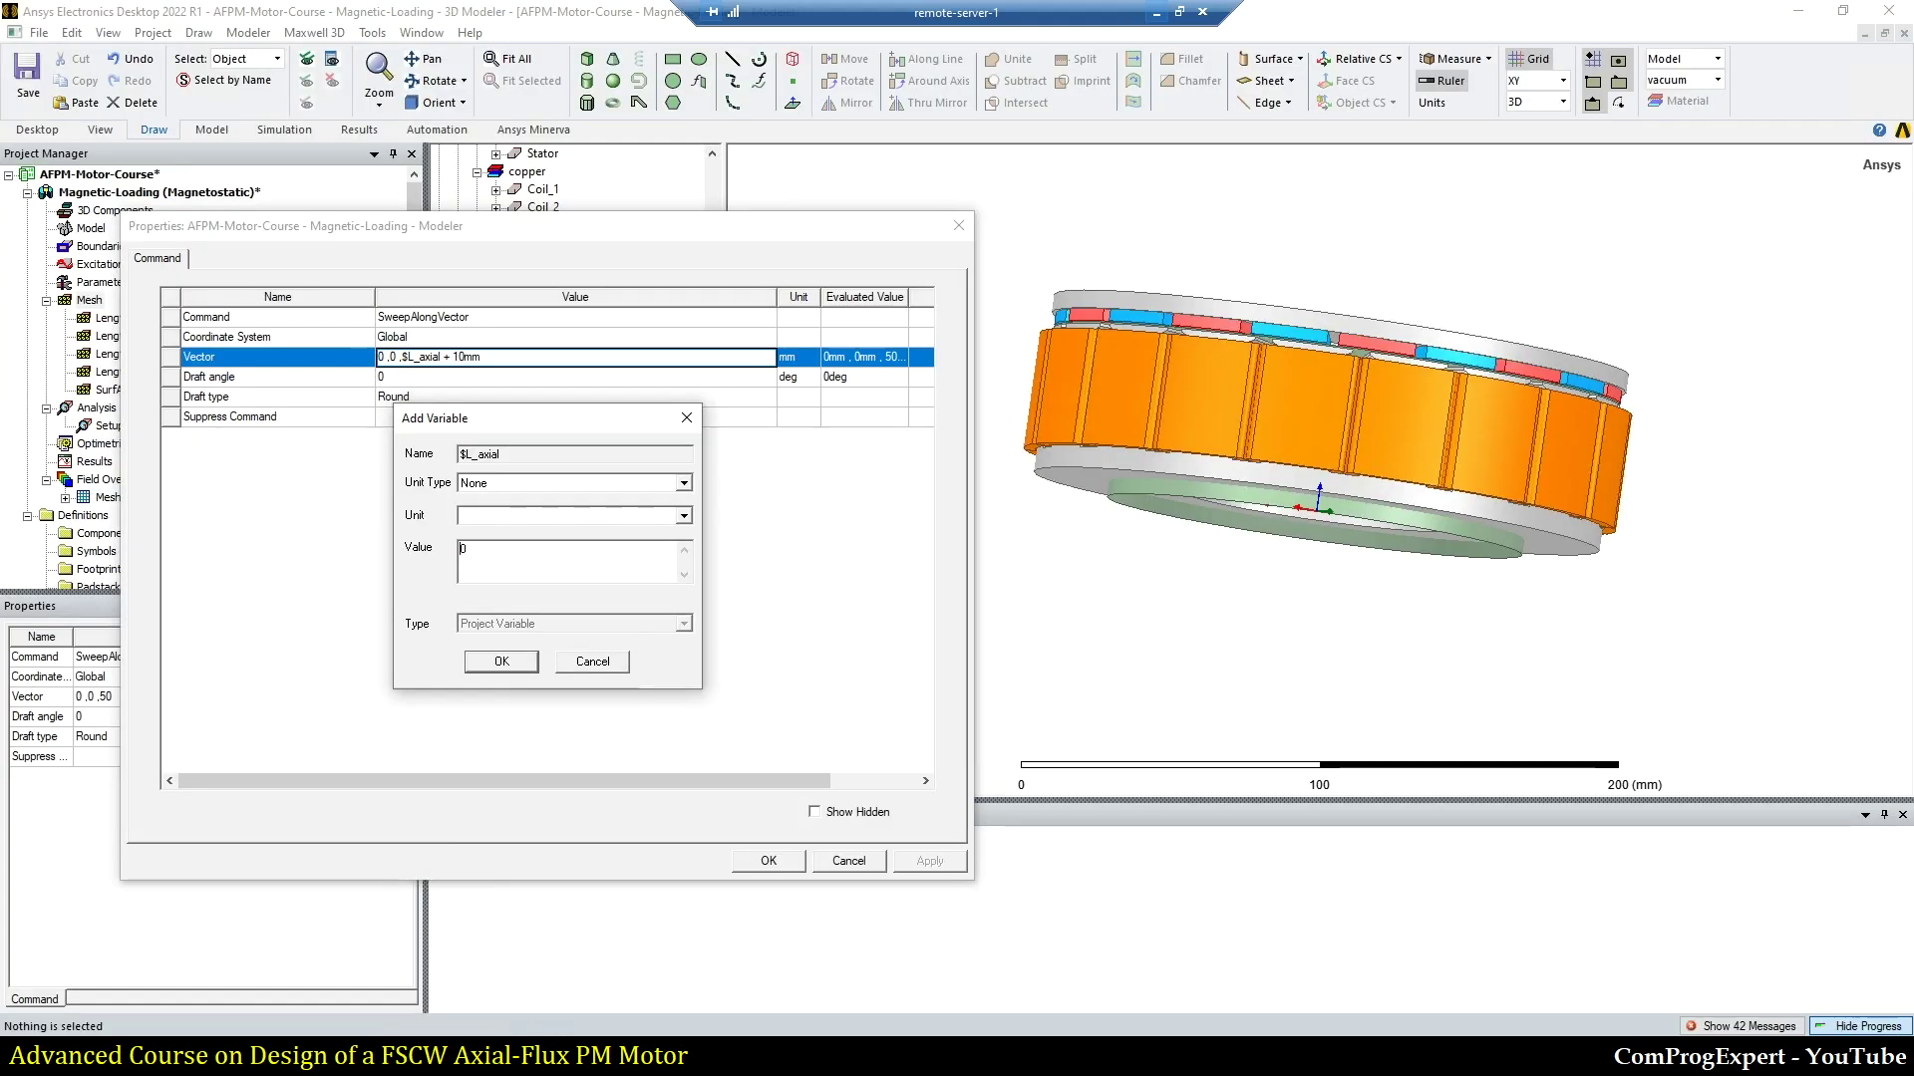
# Step: Switch back to Ansys Electronics Desktop, define $L_axial as $dss + $dsy +$g+$dm+$dry, and apply the parametric sweep vector
pyautogui.write('$dss + $dsy +$g+$dm')
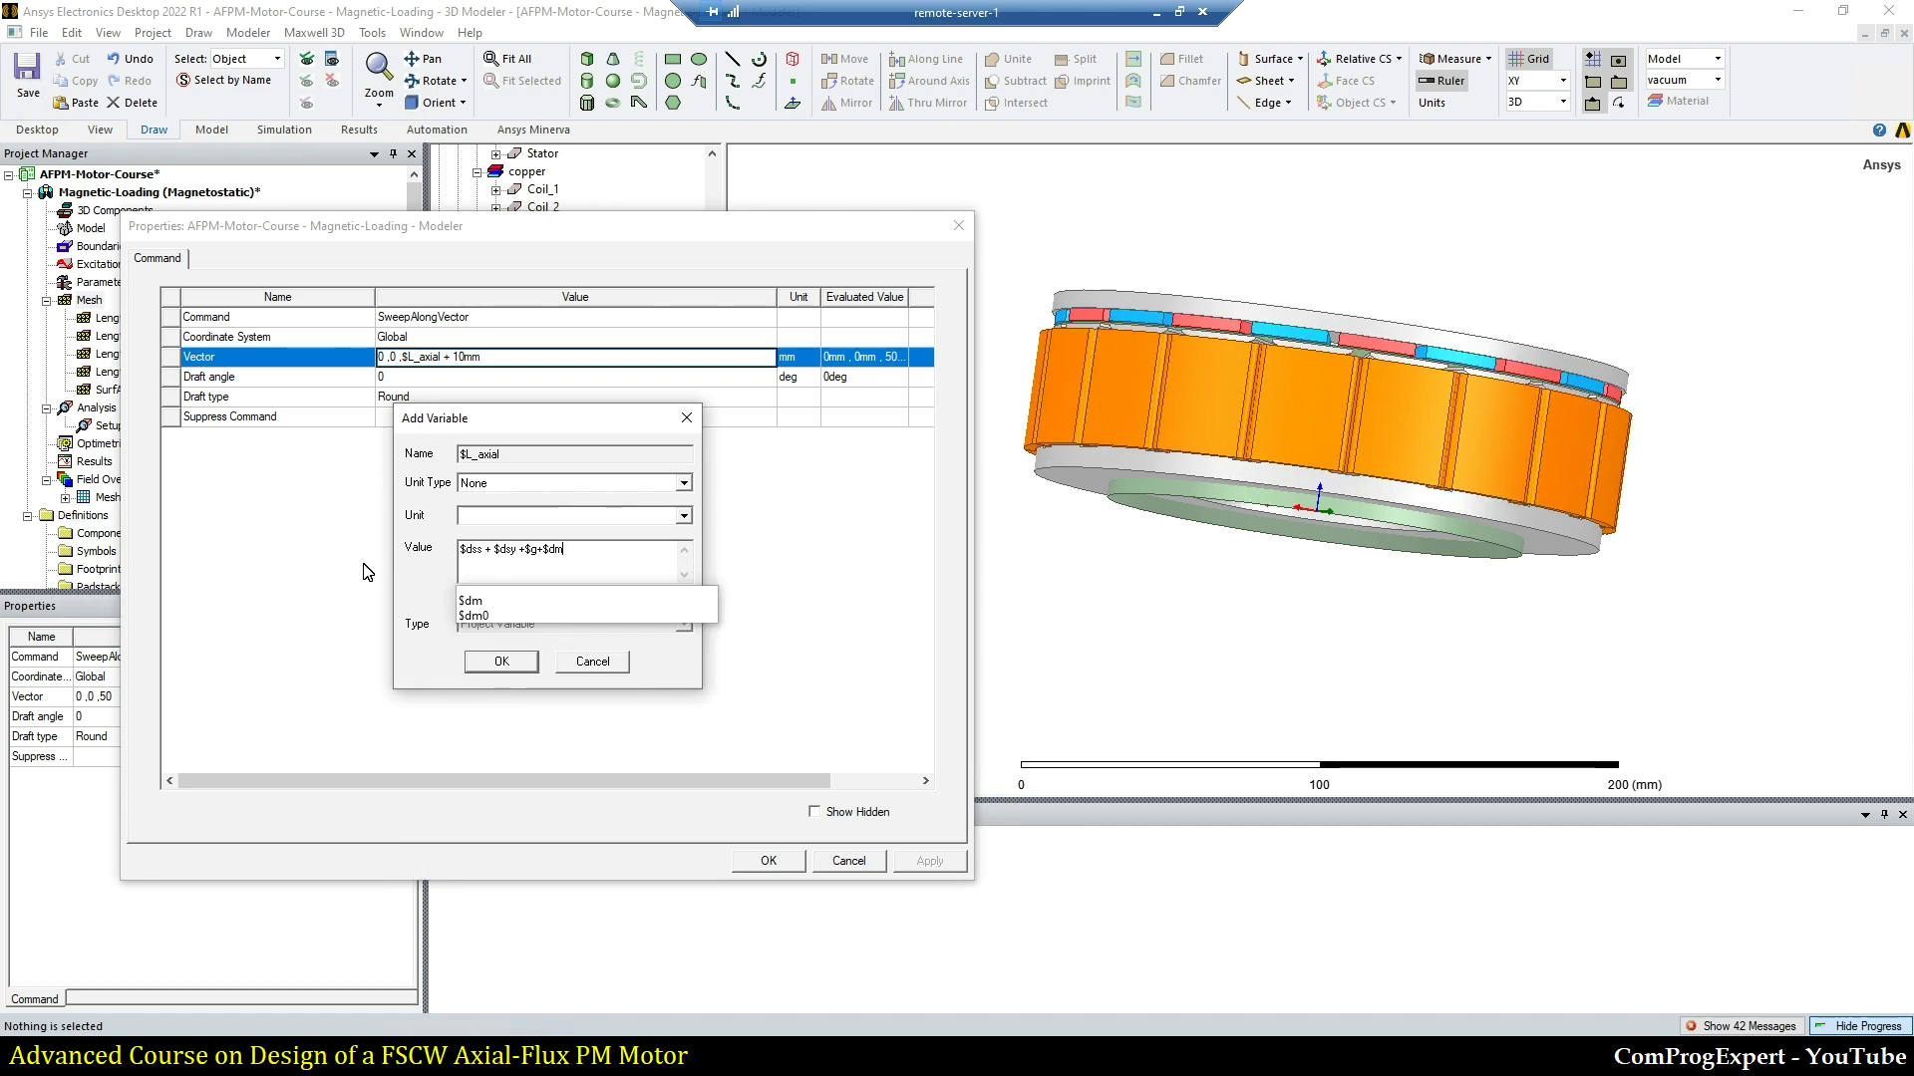
pyautogui.write('+$dry')
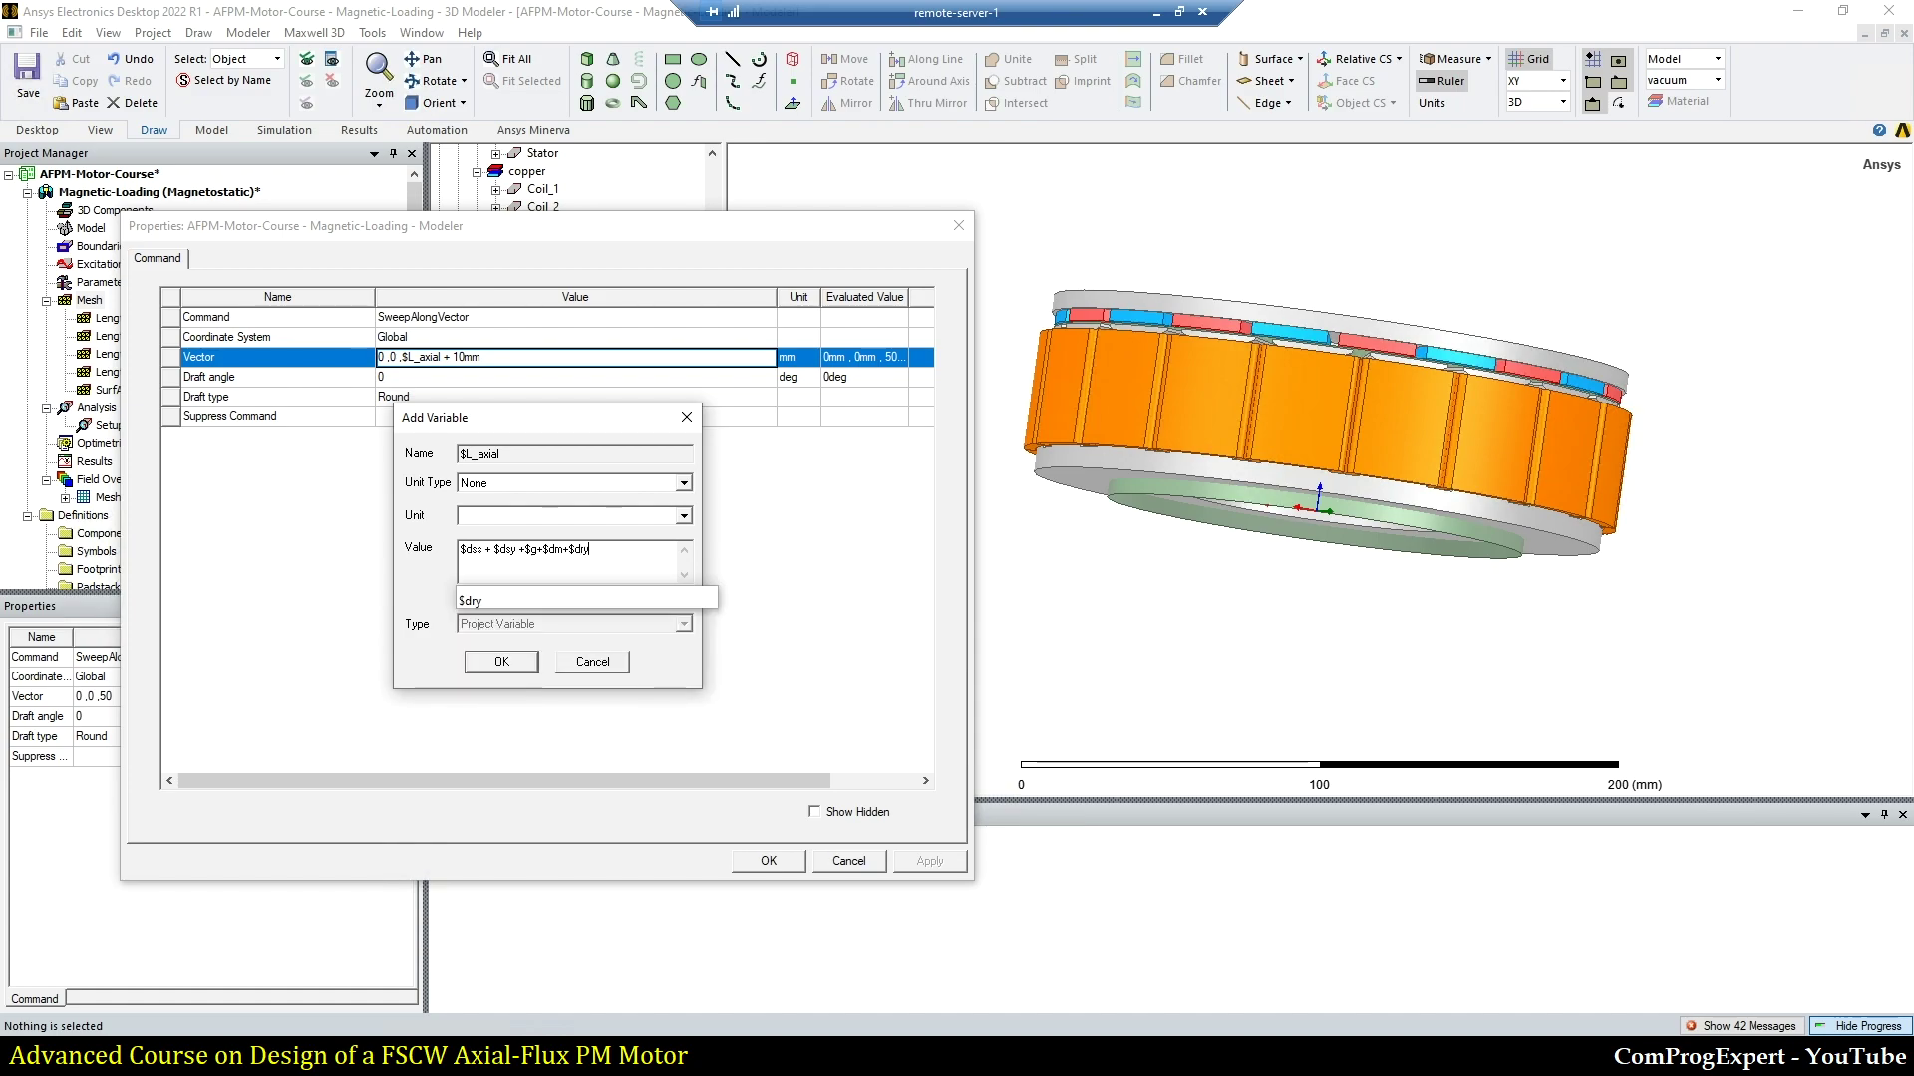
pyautogui.press('Return')
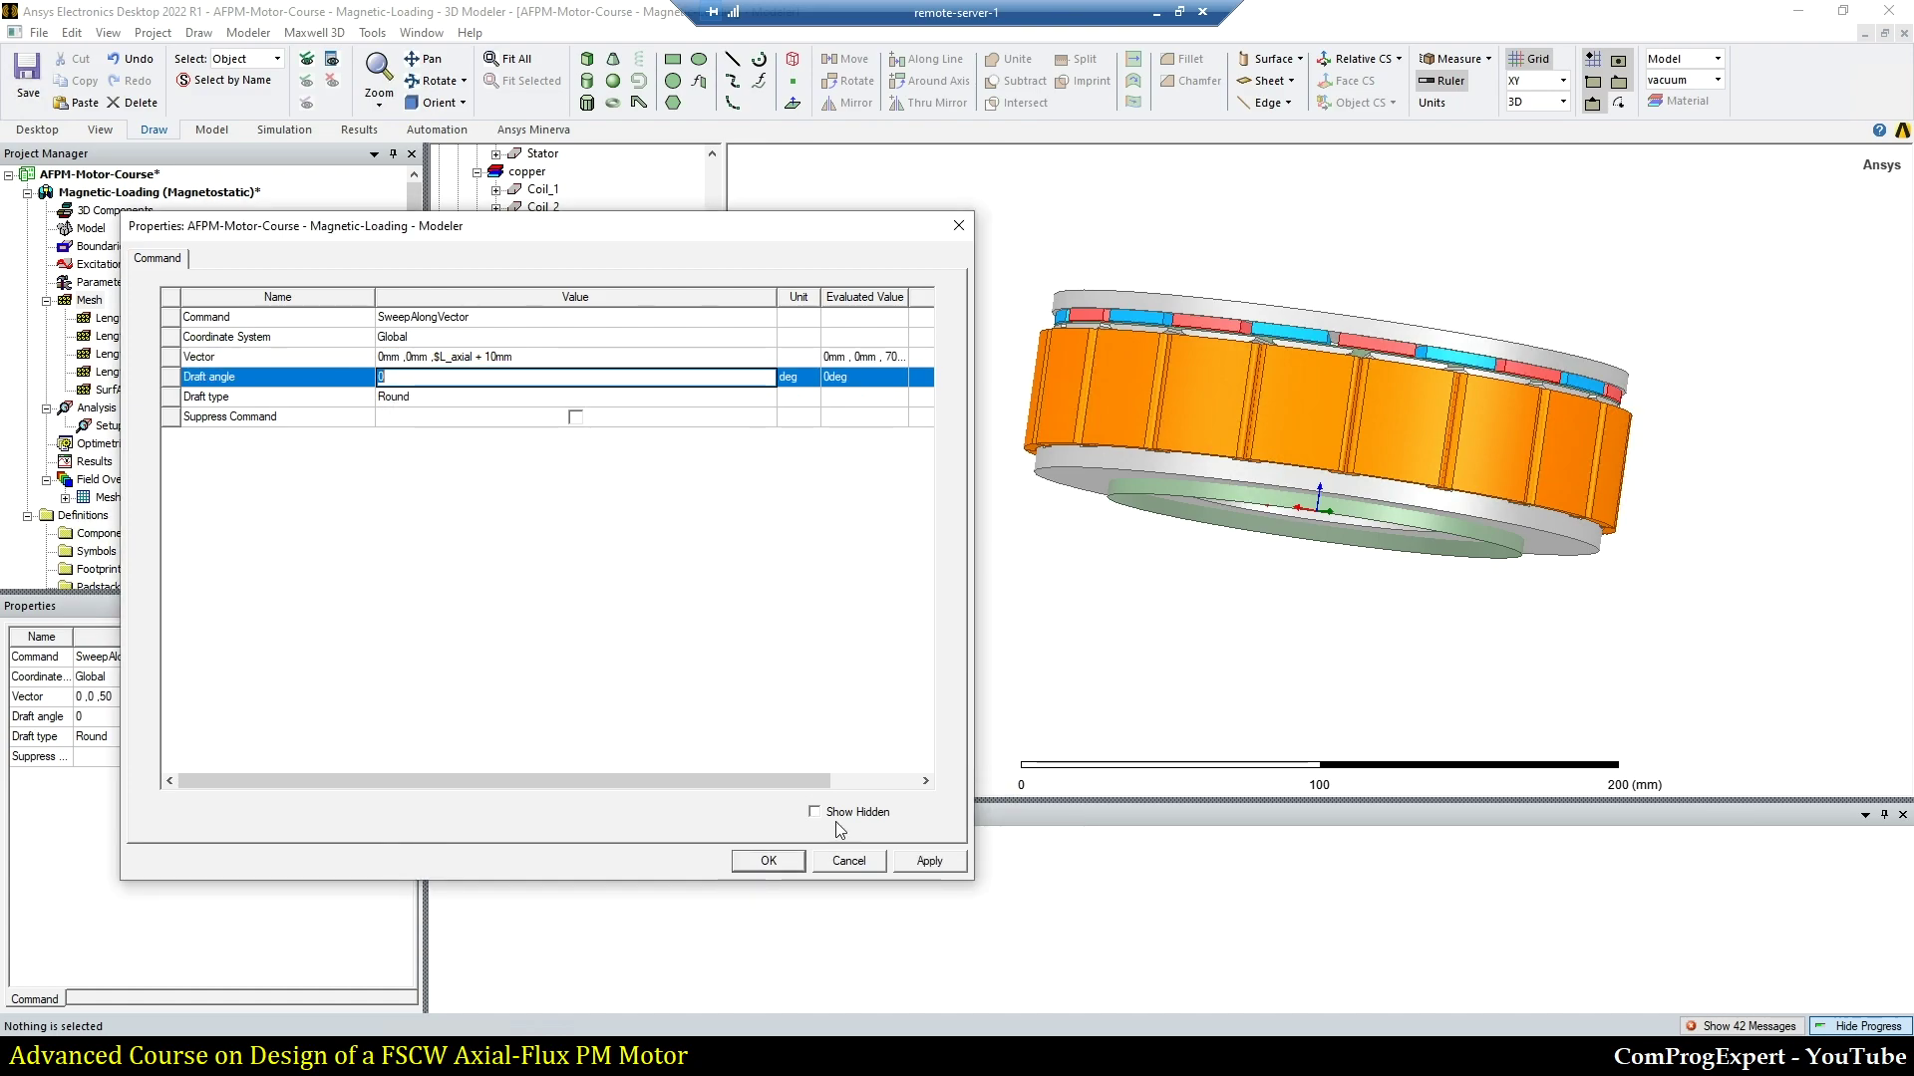
pyautogui.click(768, 860)
pyautogui.click(977, 605)
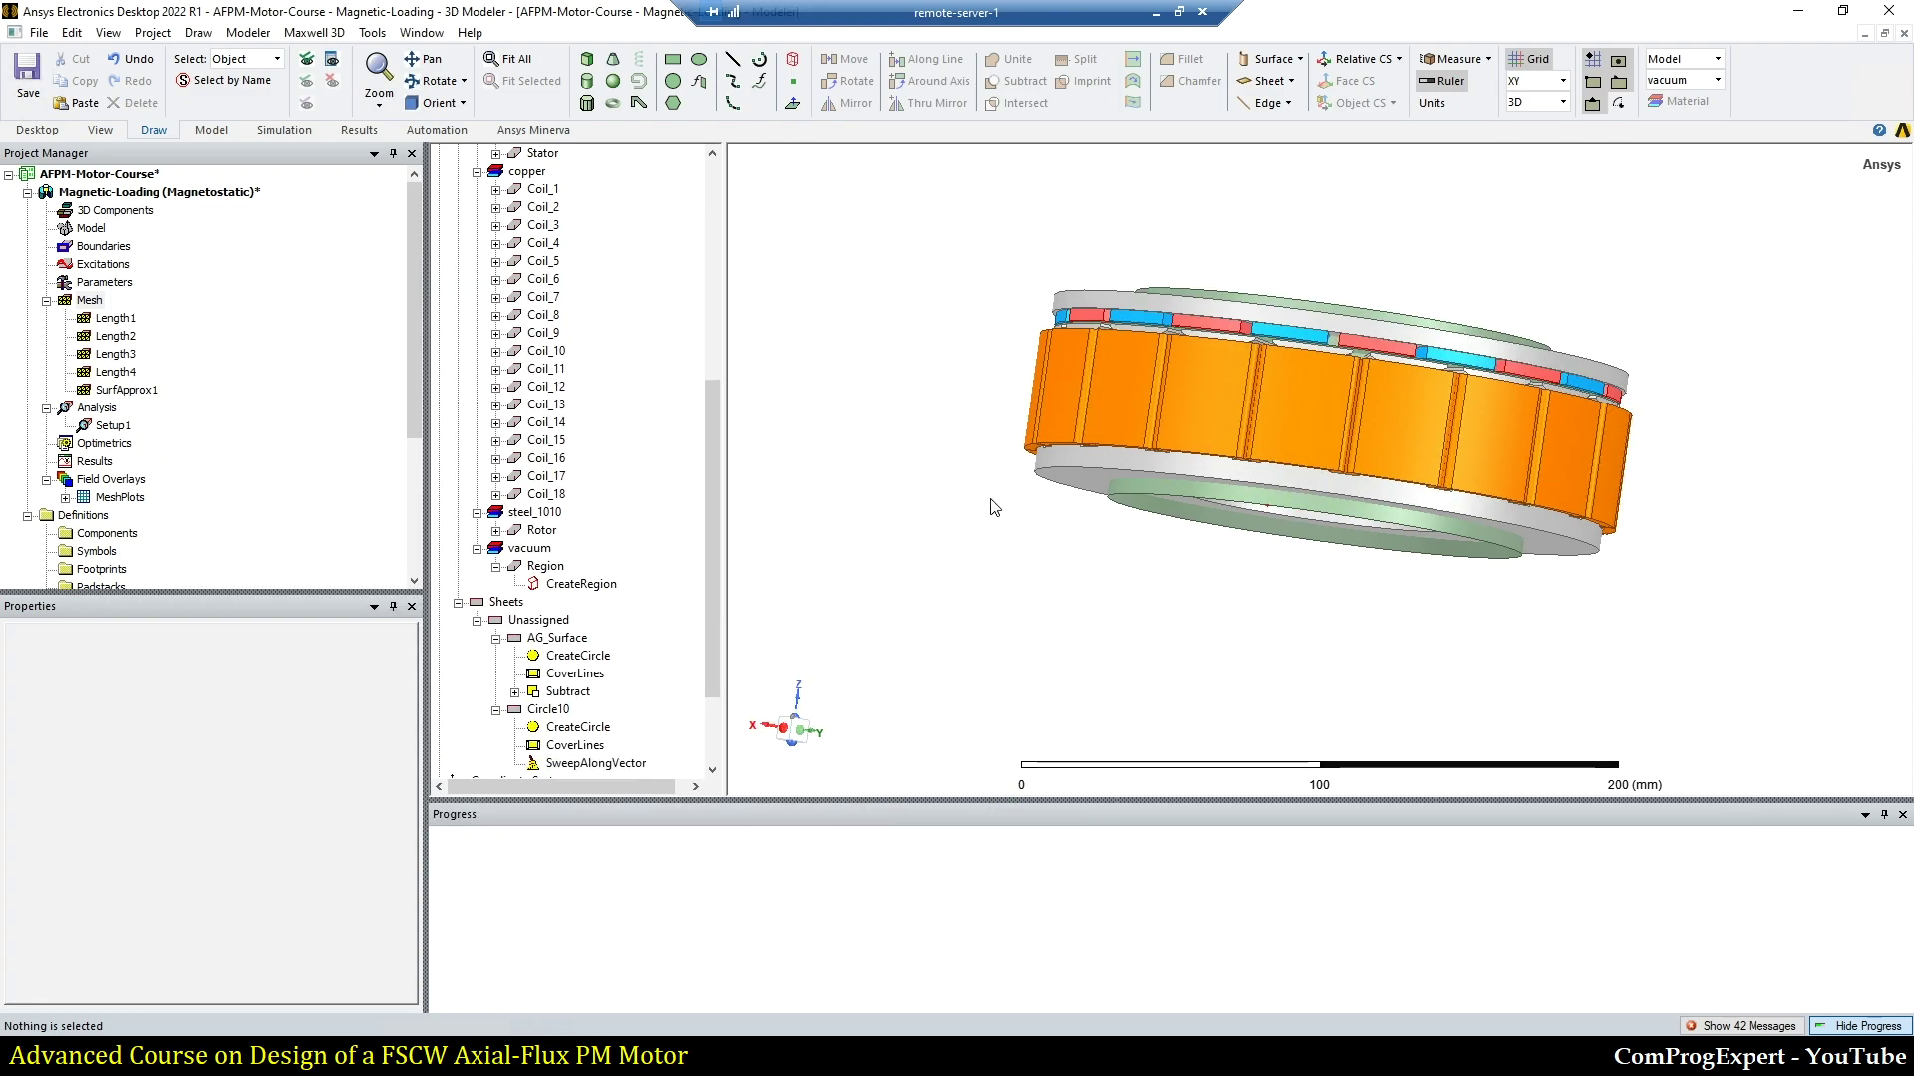
# Step: Rename the swept cylindrical sheet CCS_Surface and make it a non-model object
pyautogui.keyDown('alt'); pyautogui.moveTo(994, 508); pyautogui.dragTo(1164, 339); pyautogui.keyUp('alt')
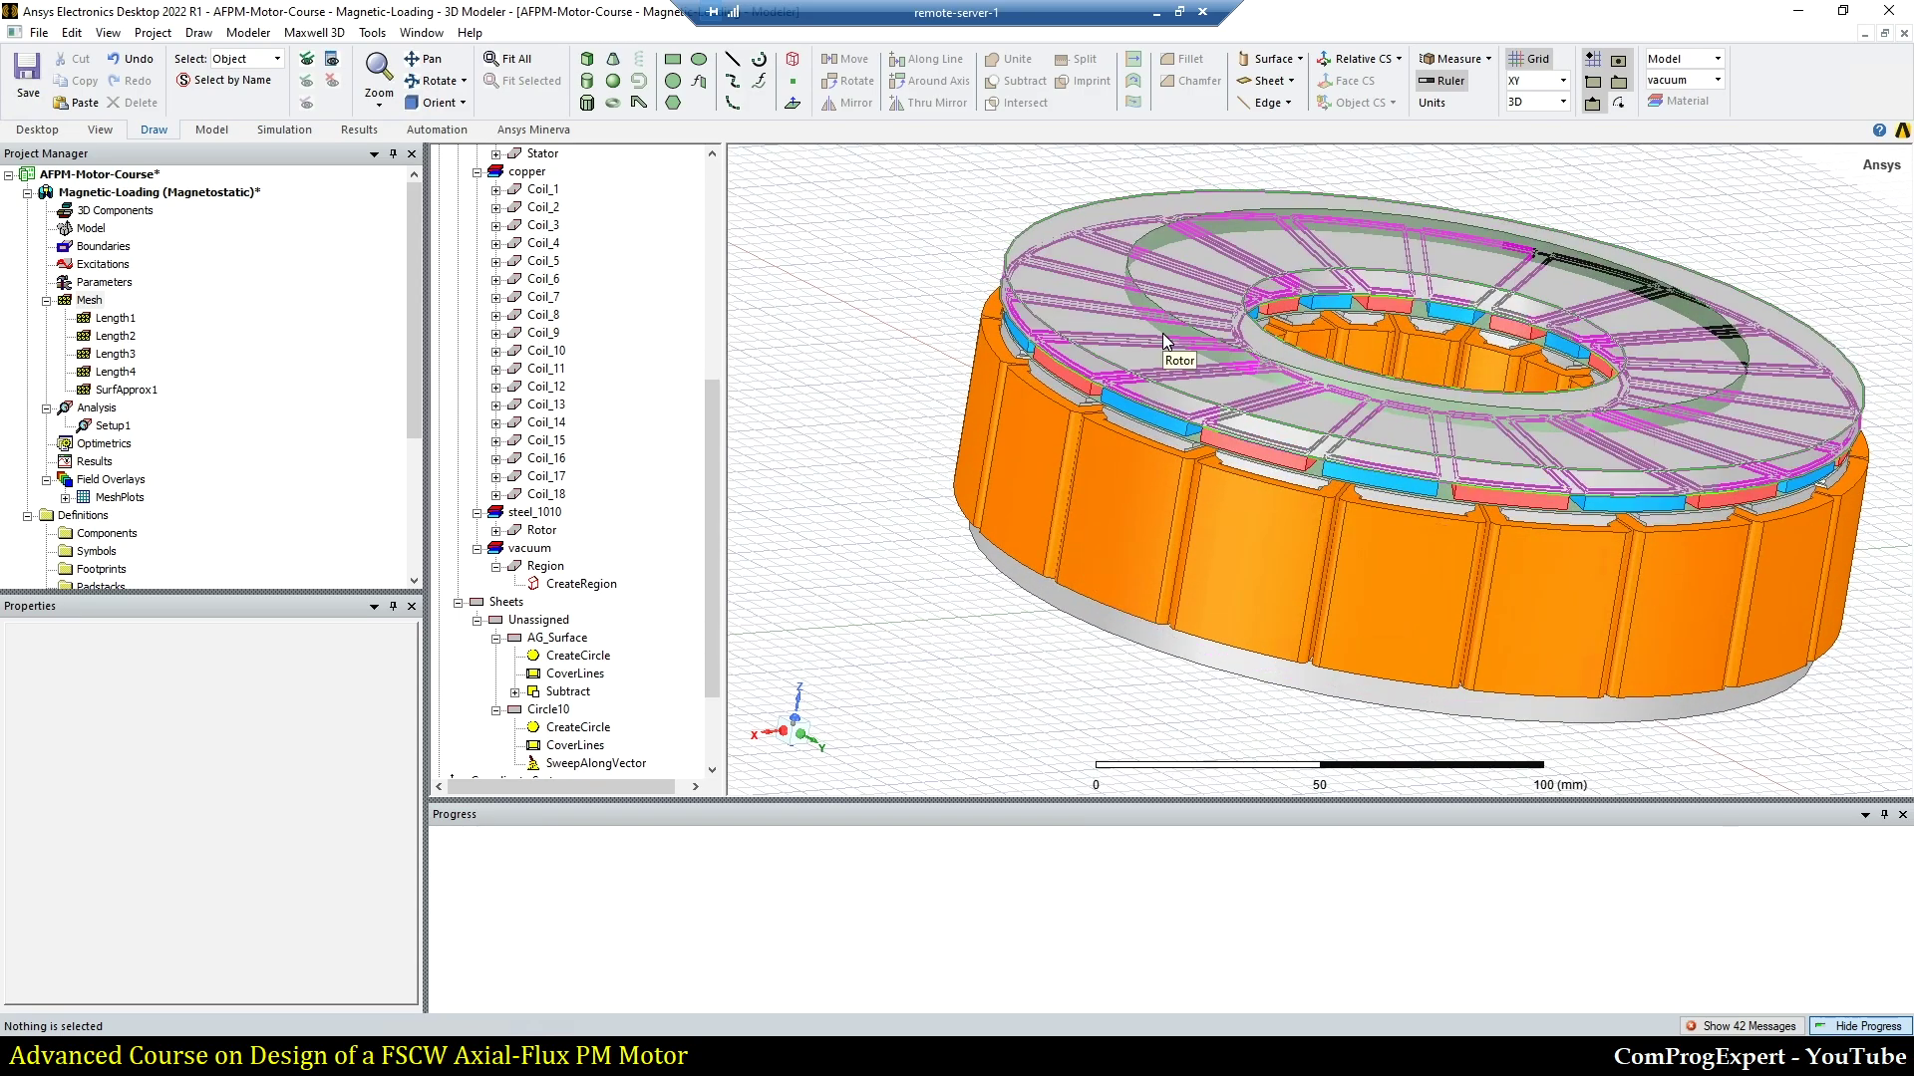
pyautogui.keyDown('alt'); pyautogui.moveTo(1162, 333); pyautogui.dragTo(1101, 566); pyautogui.keyUp('alt')
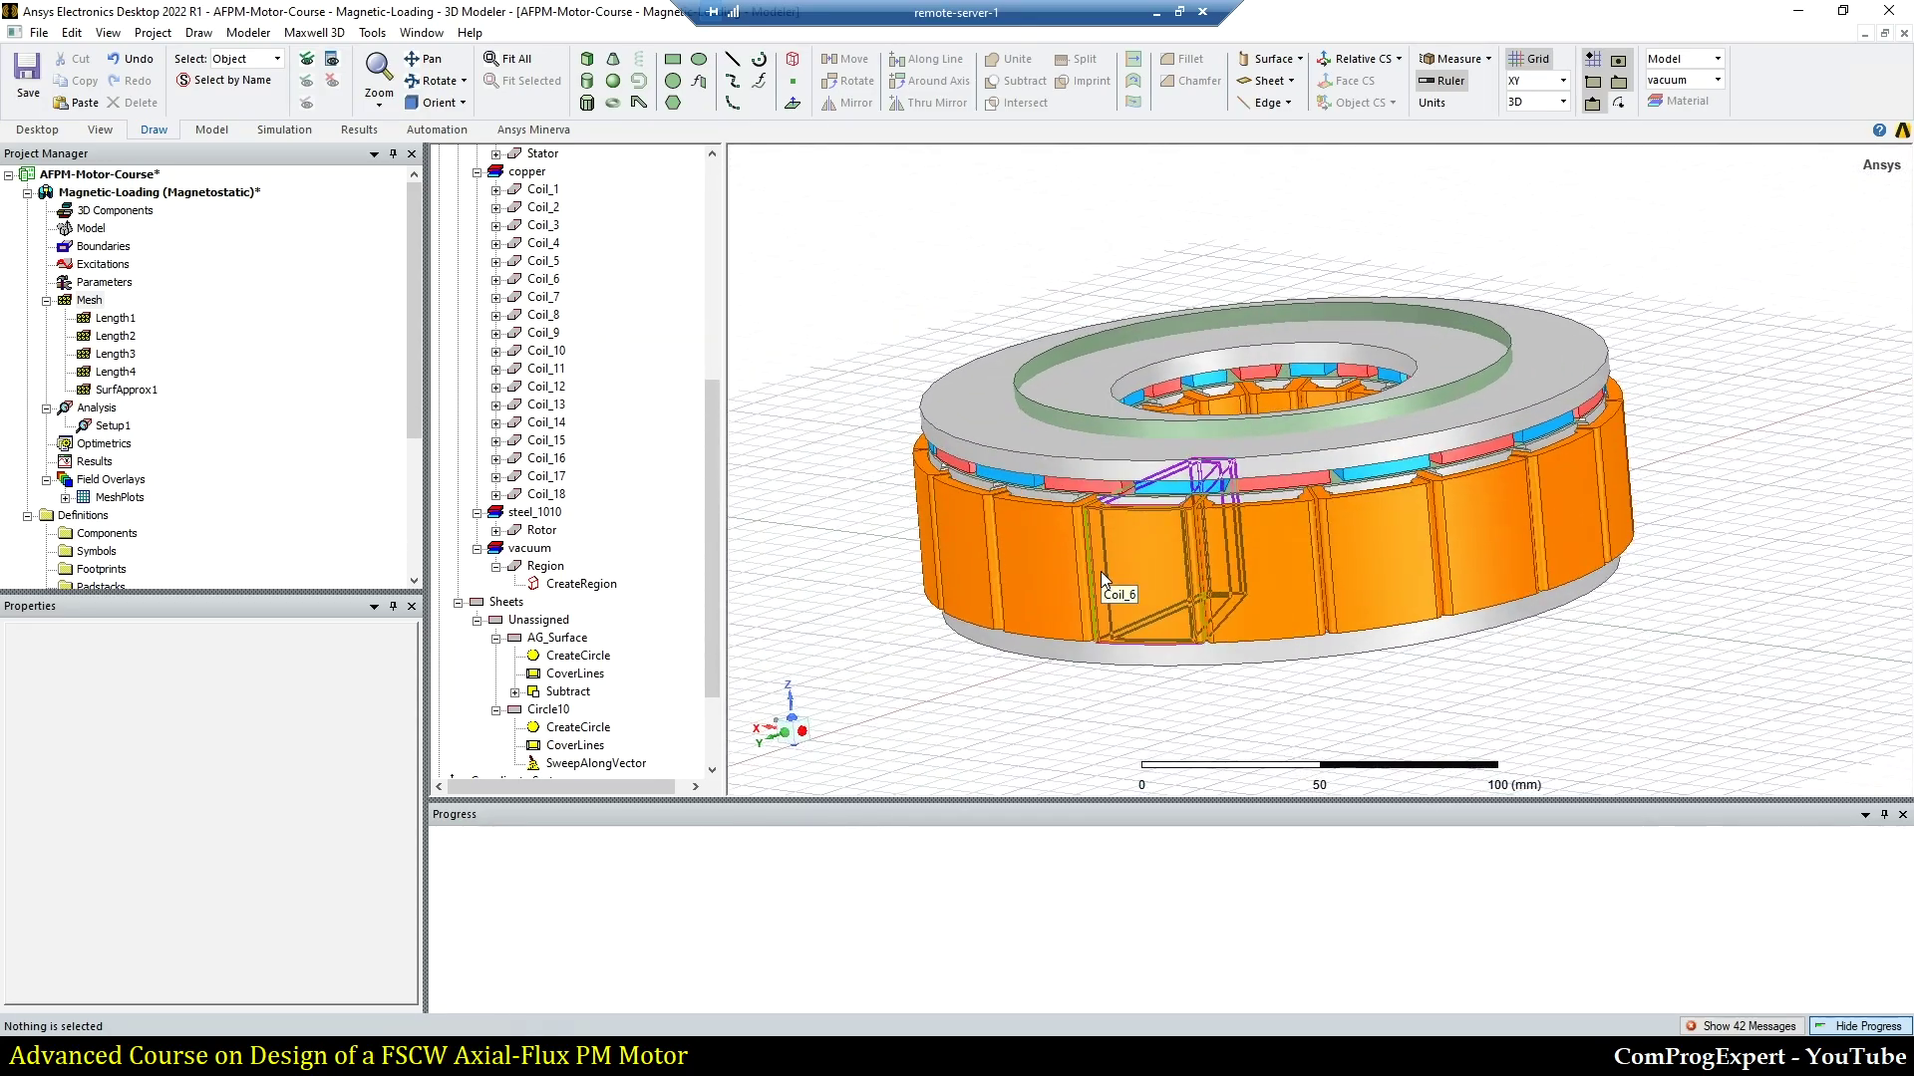
pyautogui.scroll(-1, 1100, 571)
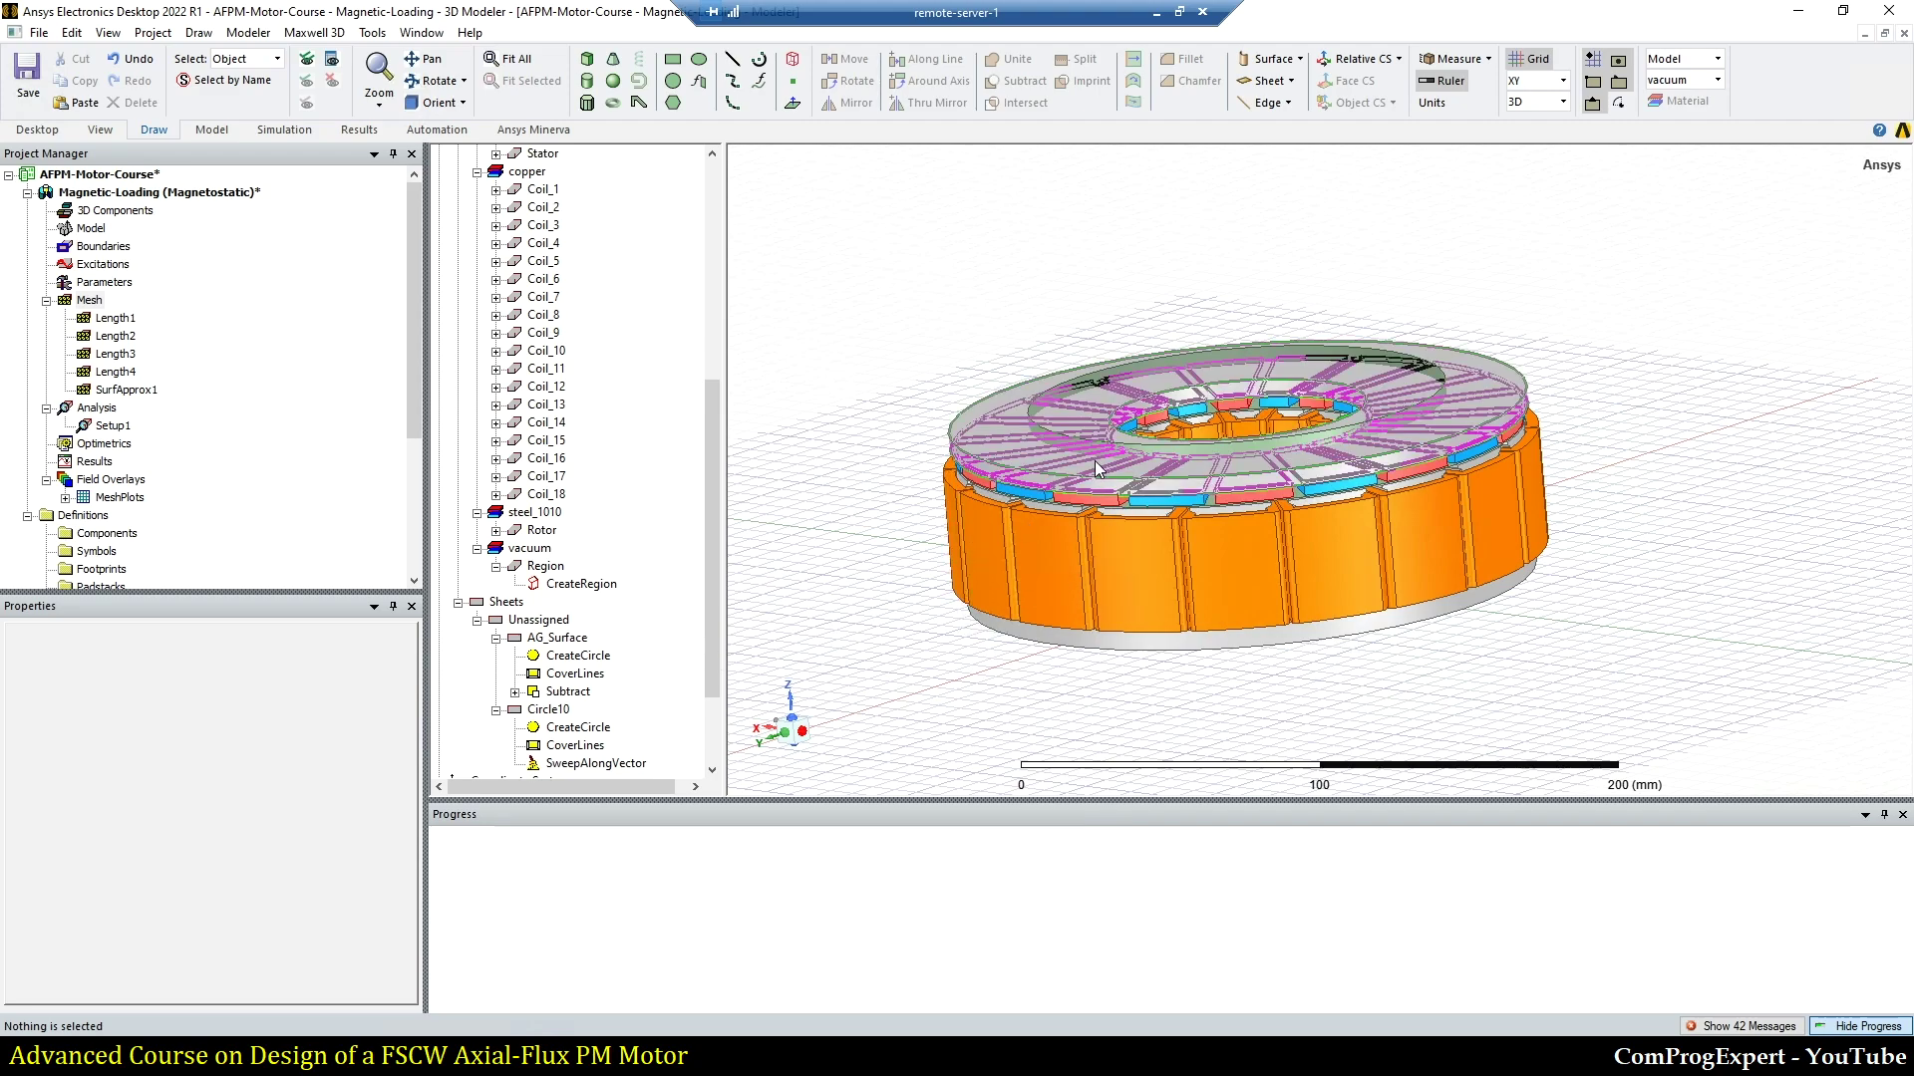
pyautogui.keyDown('alt'); pyautogui.moveTo(1094, 461); pyautogui.dragTo(1037, 488); pyautogui.keyUp('alt')
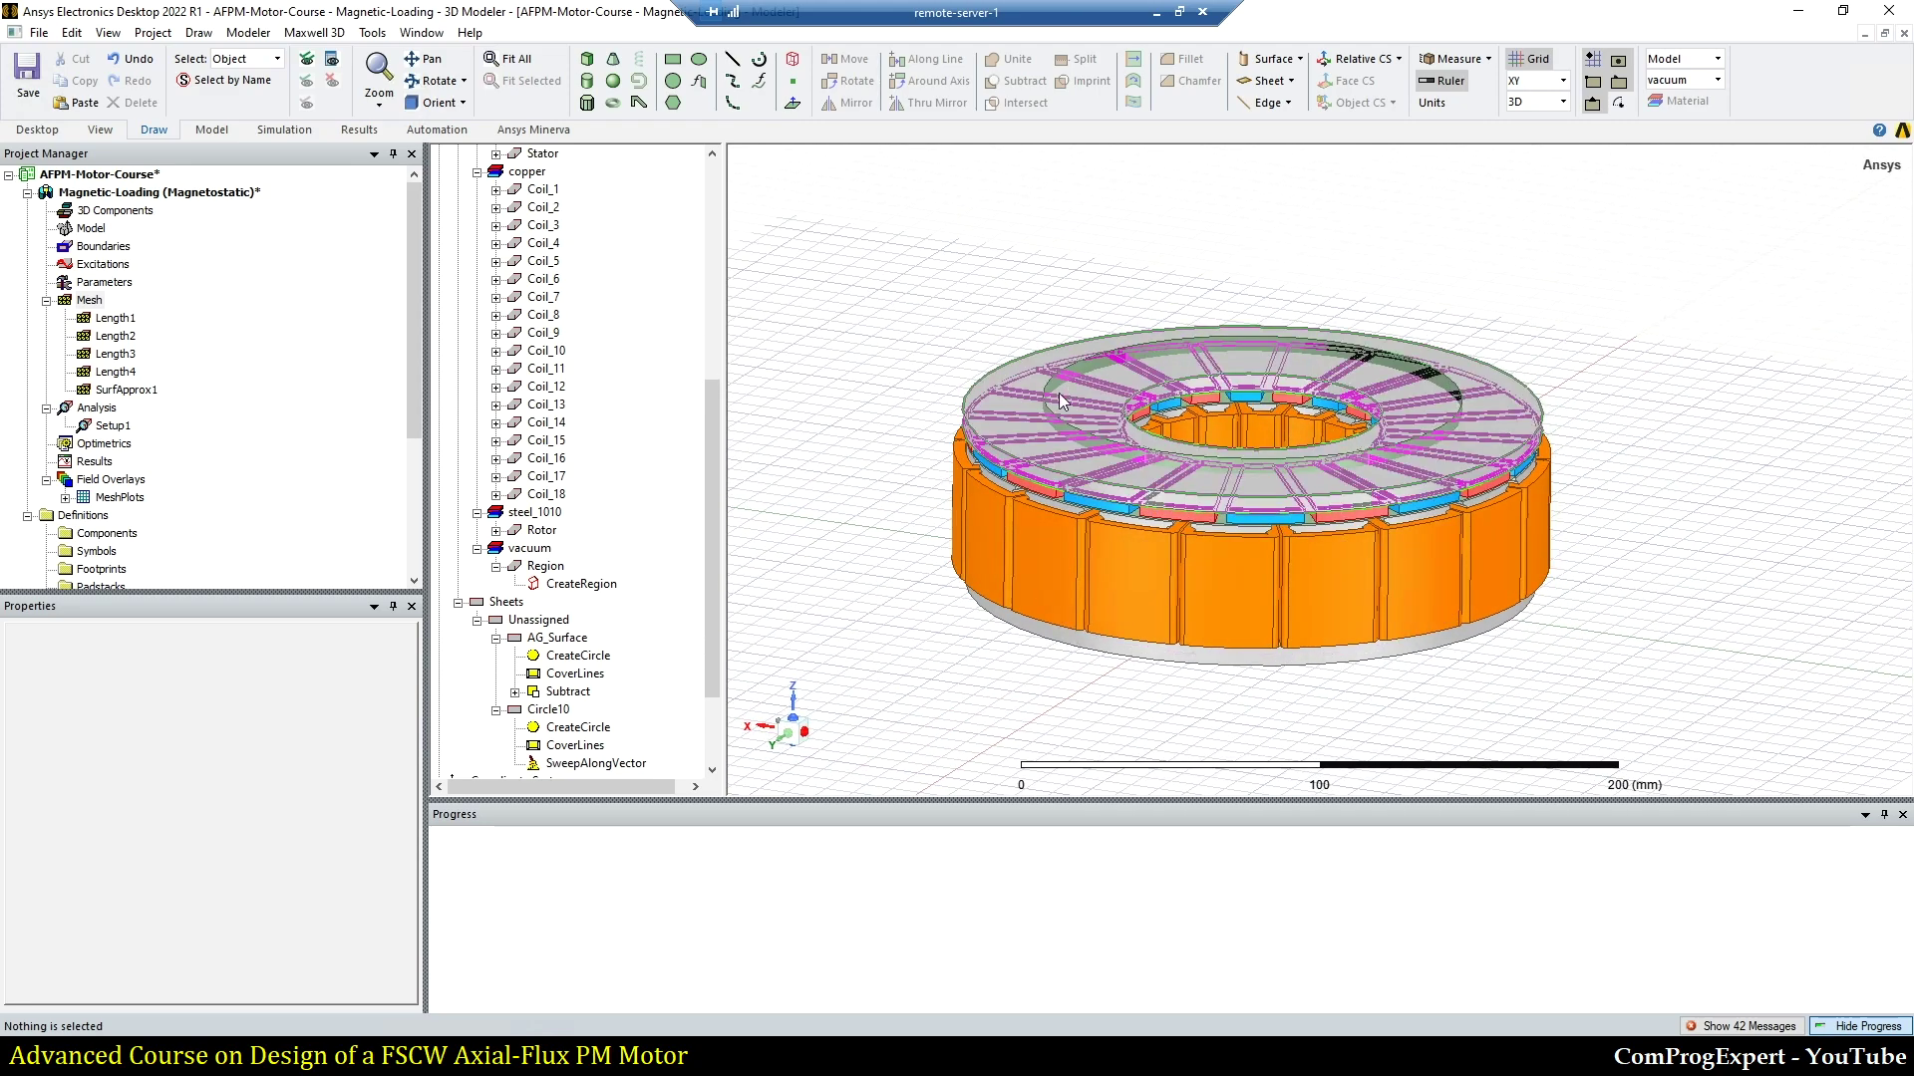
pyautogui.click(552, 714)
pyautogui.click(124, 658)
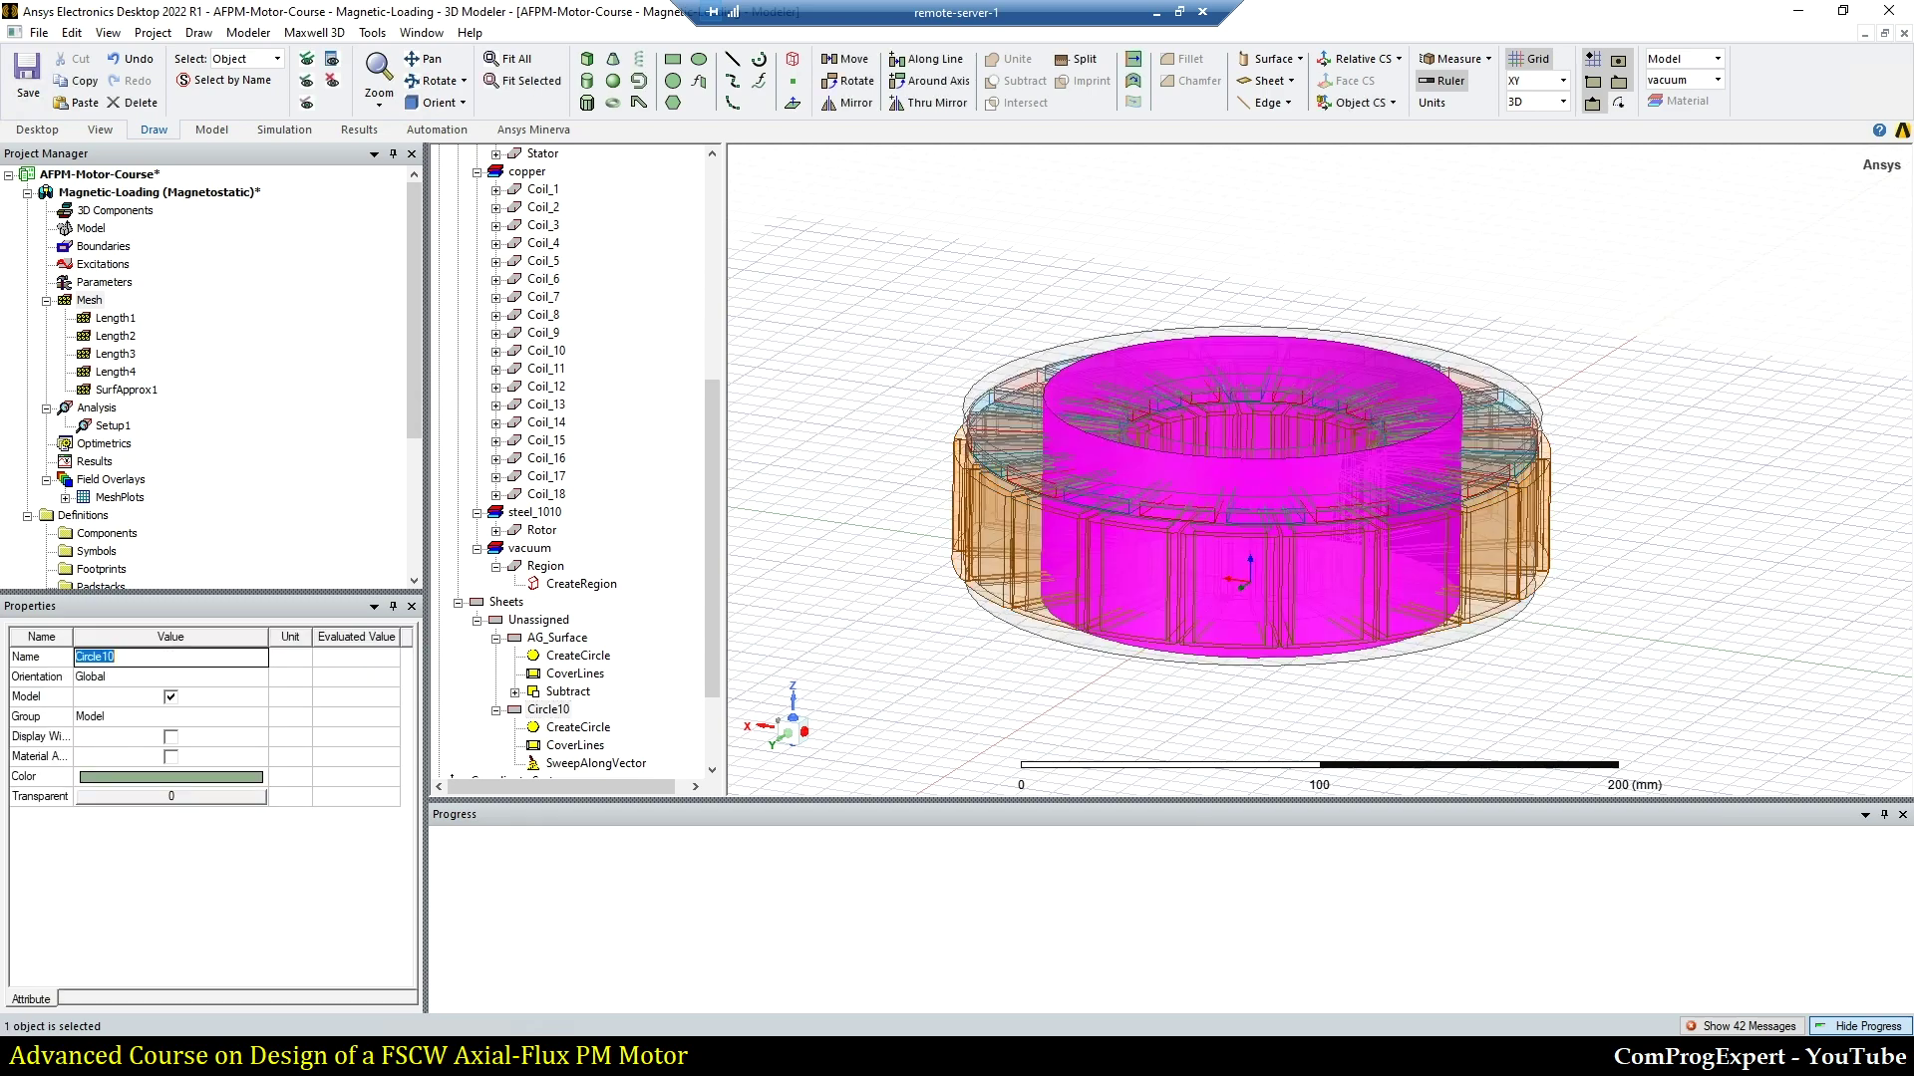
pyautogui.write('CCS_Surfa')
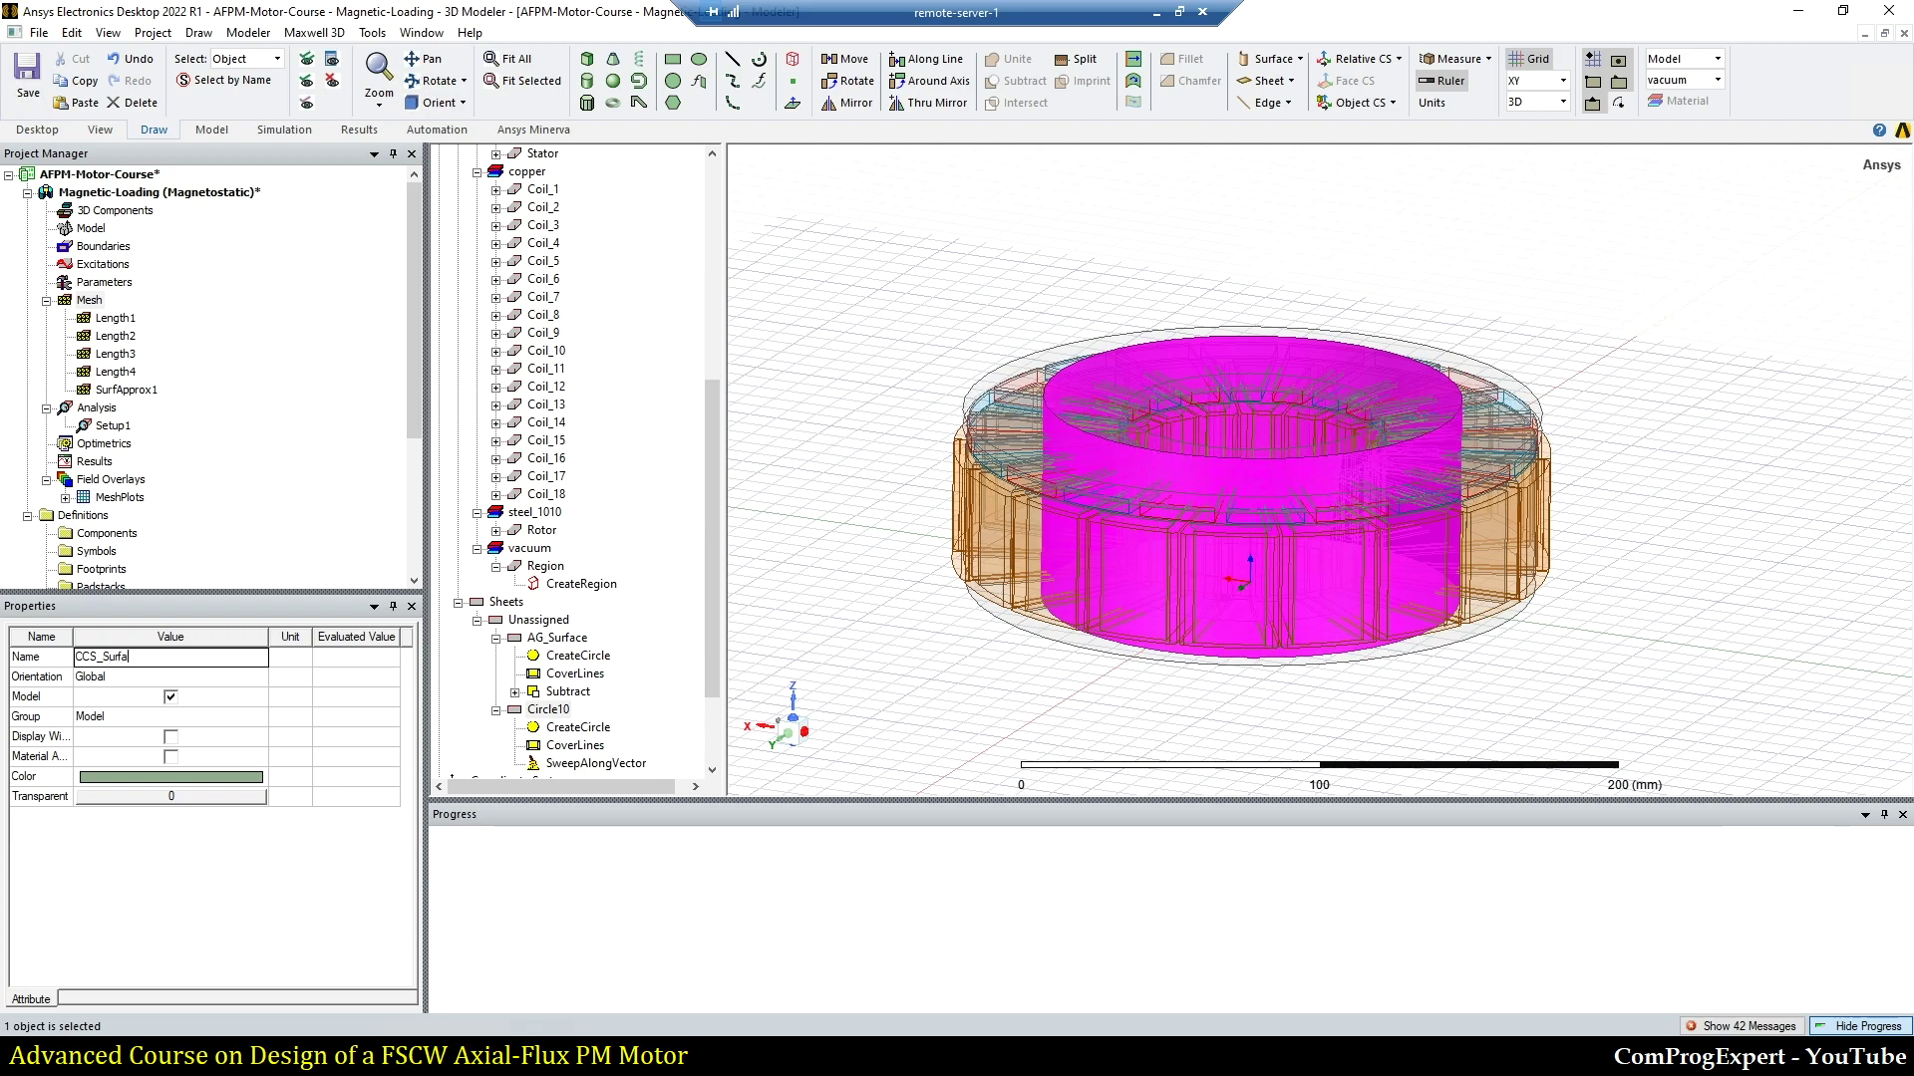
pyautogui.press('Return')
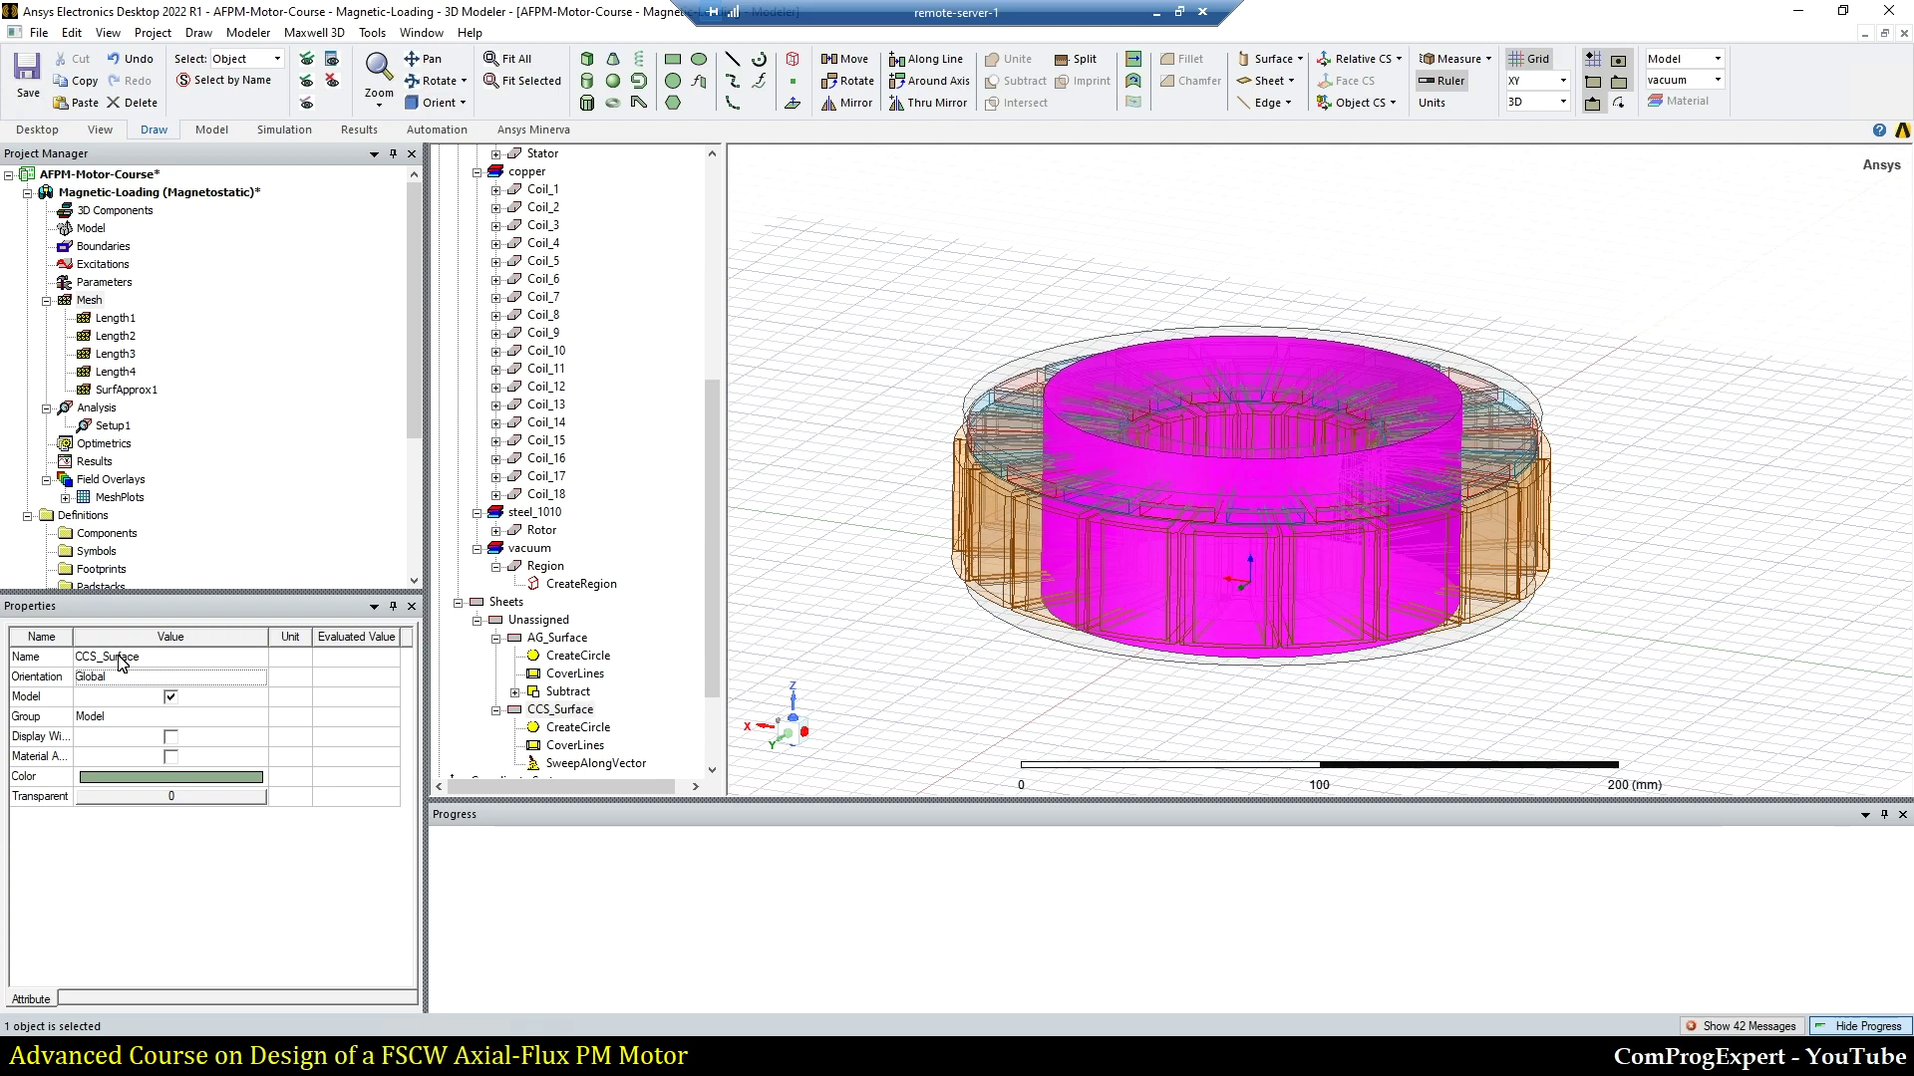
pyautogui.click(171, 698)
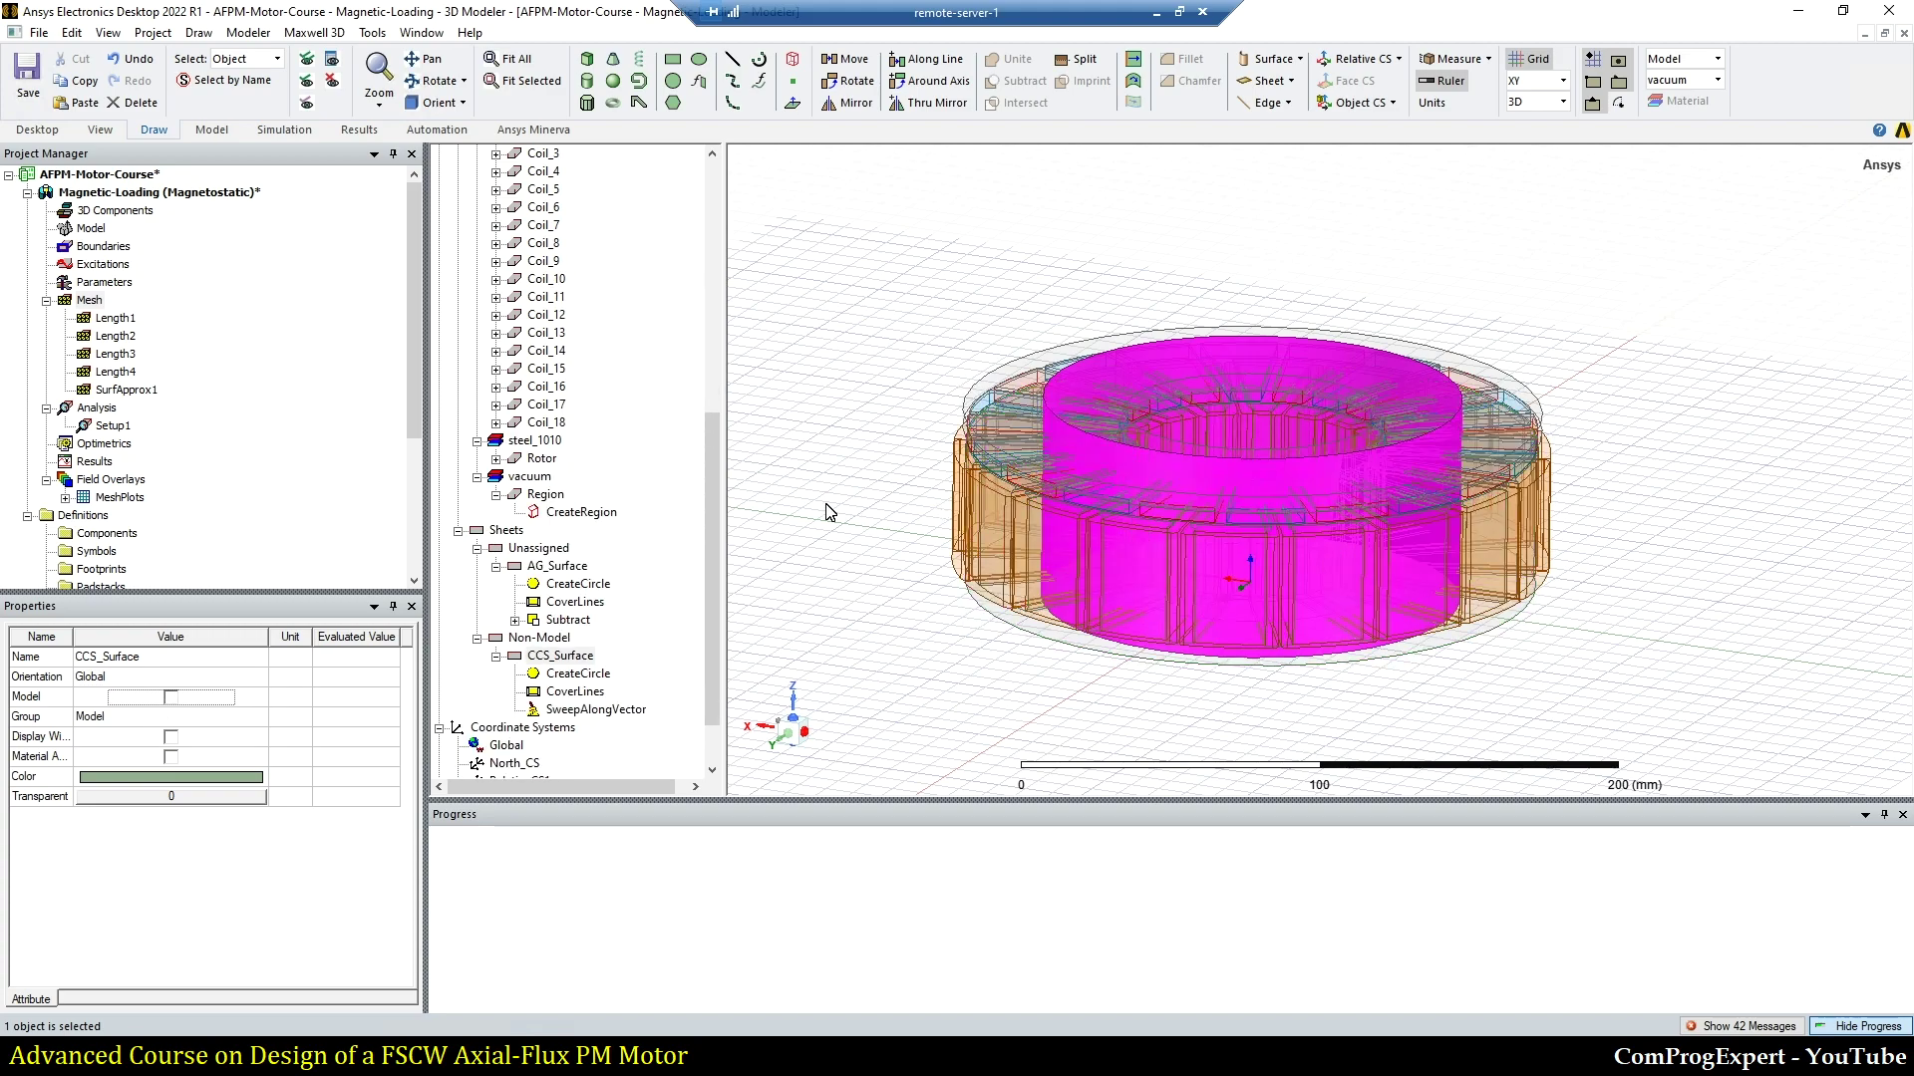
pyautogui.click(817, 573)
pyautogui.click(558, 656)
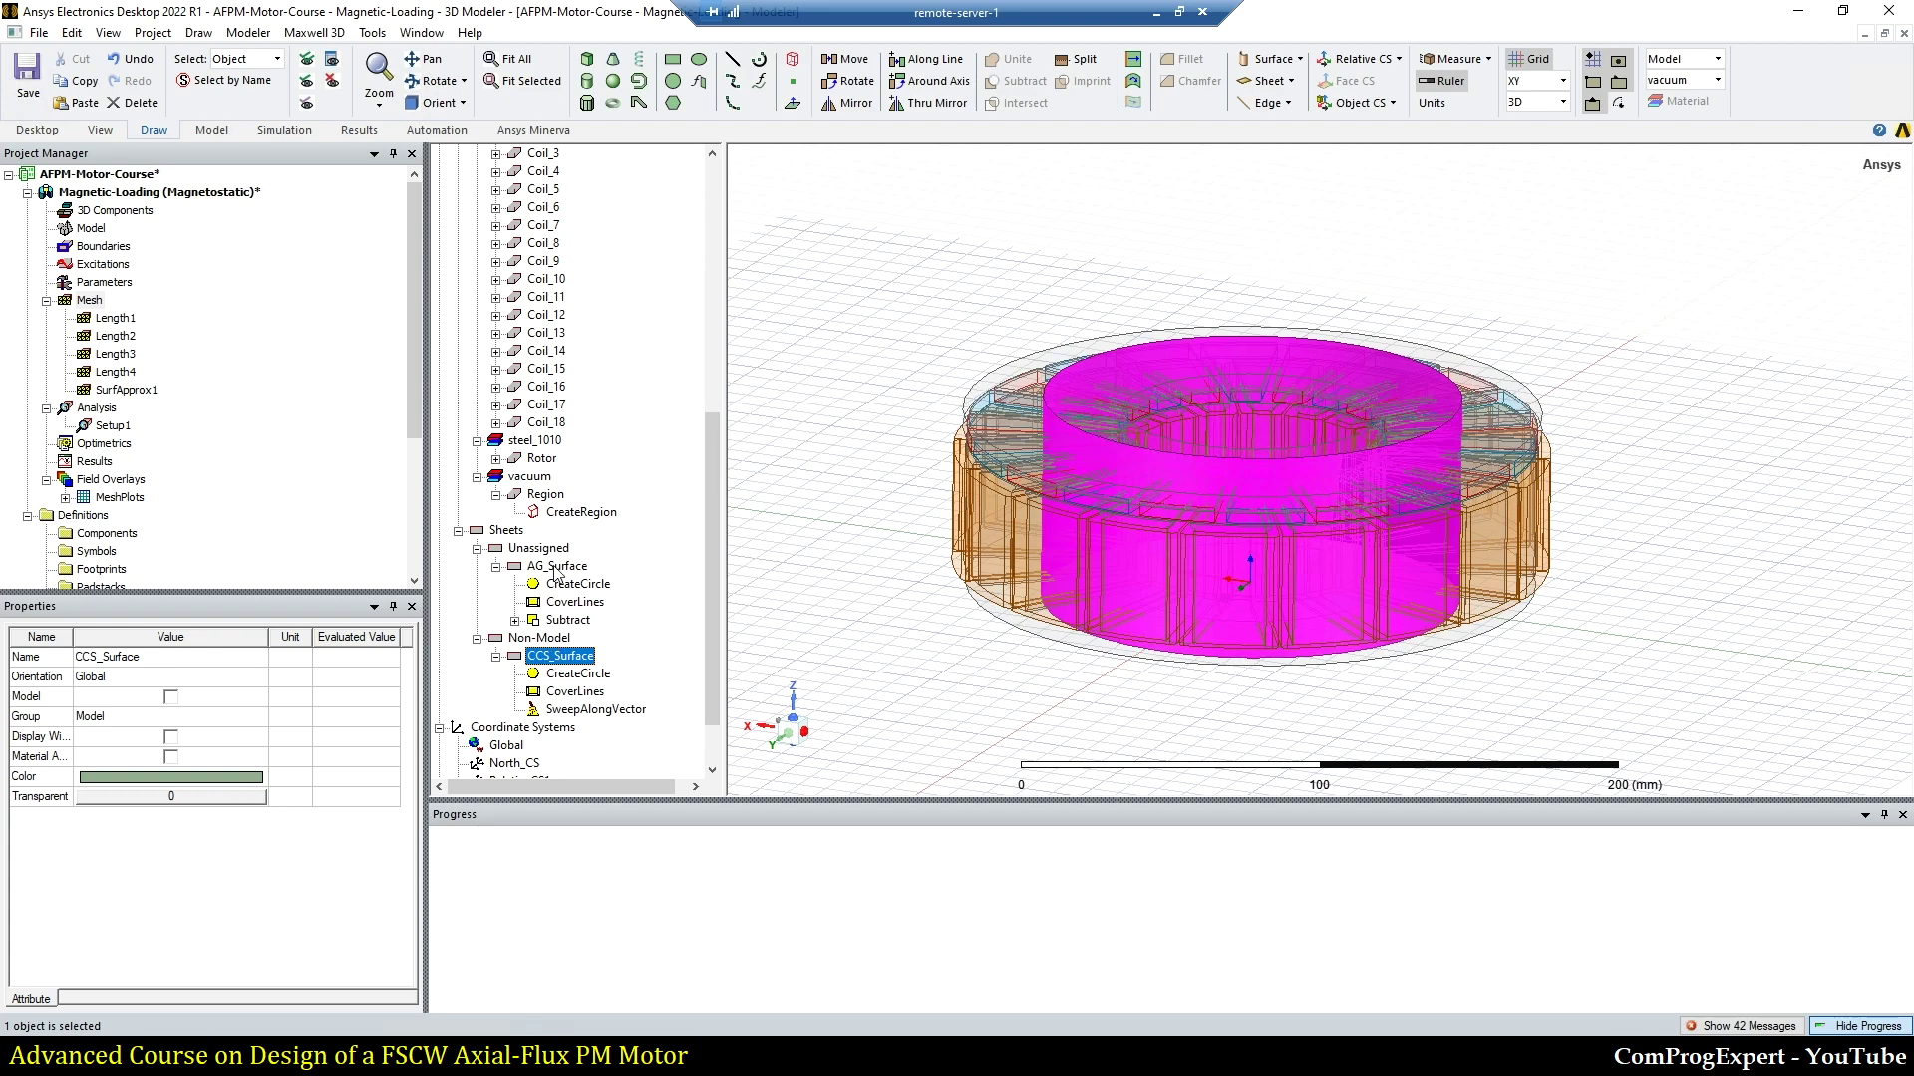
pyautogui.click(836, 533)
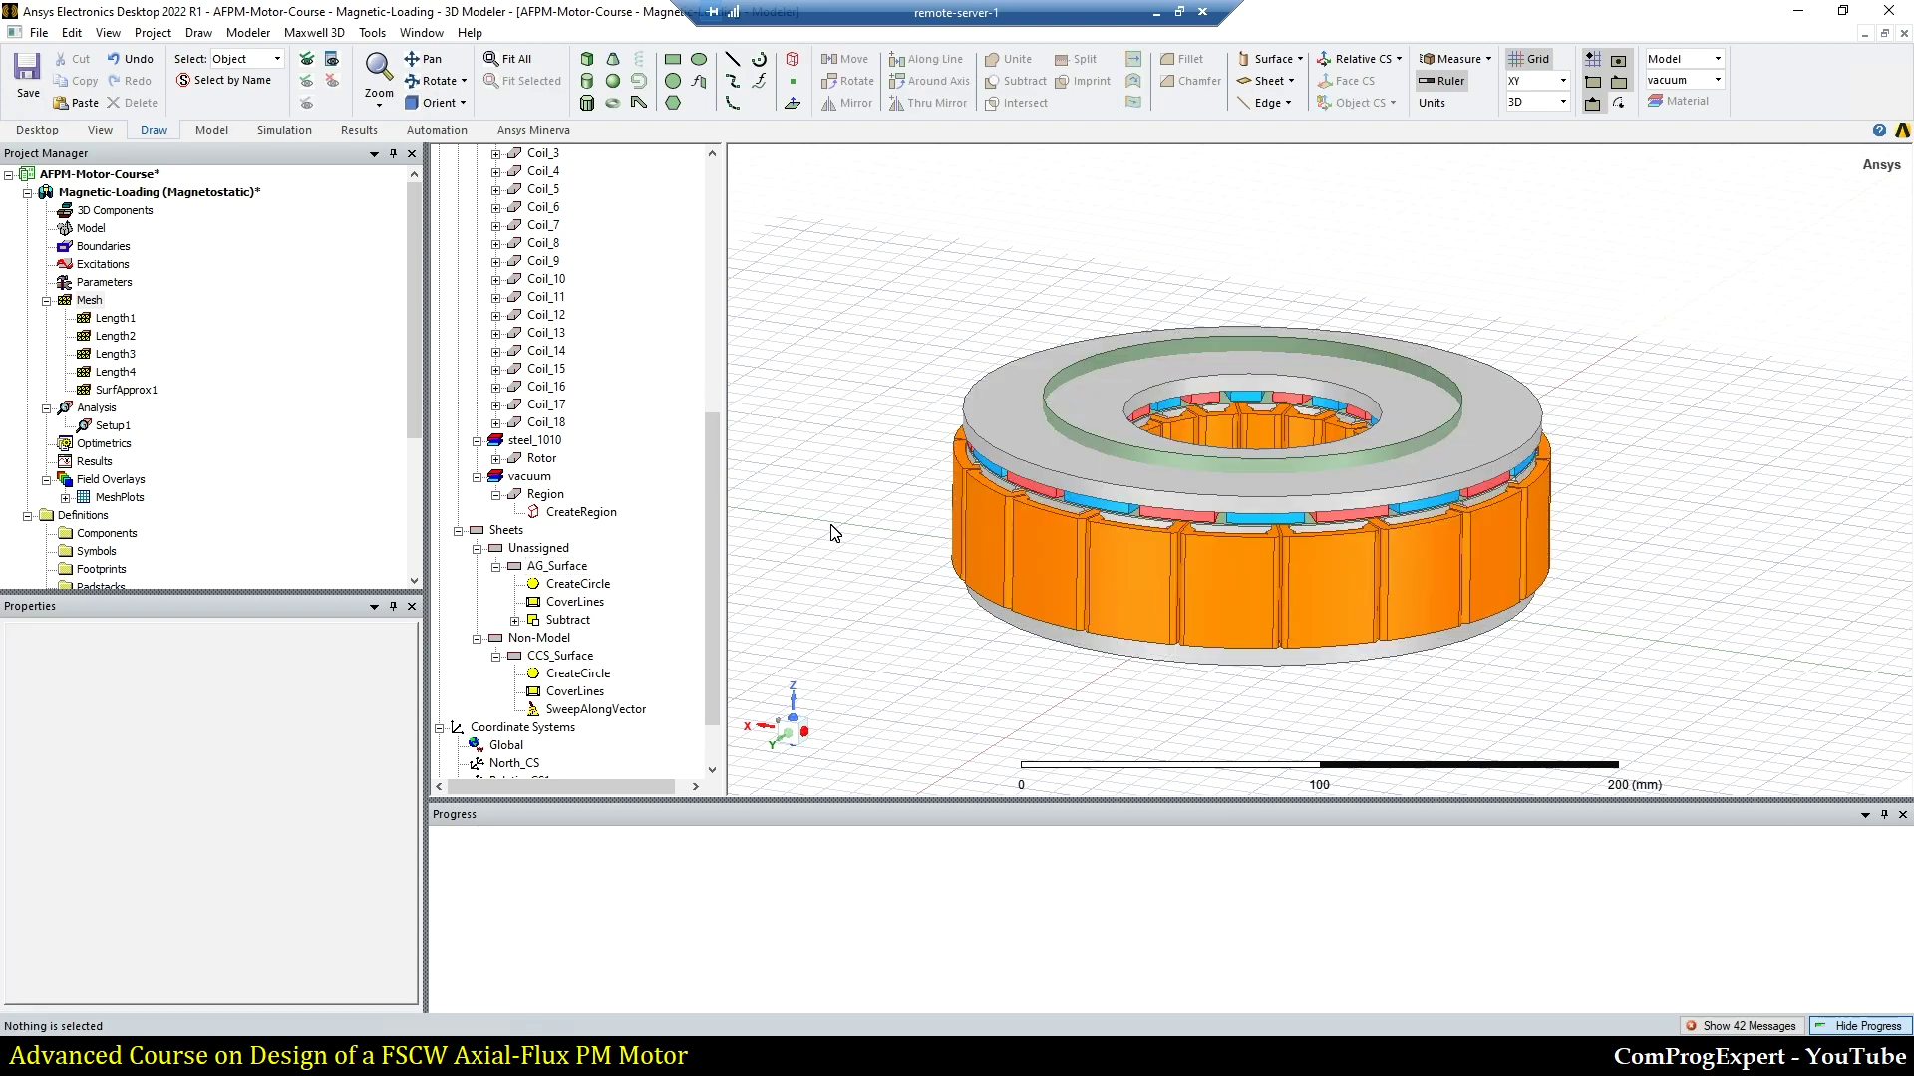
# Step: Clean up the design's results by deleting all solutions for all variations
pyautogui.rightClick(95, 462)
pyautogui.click(175, 921)
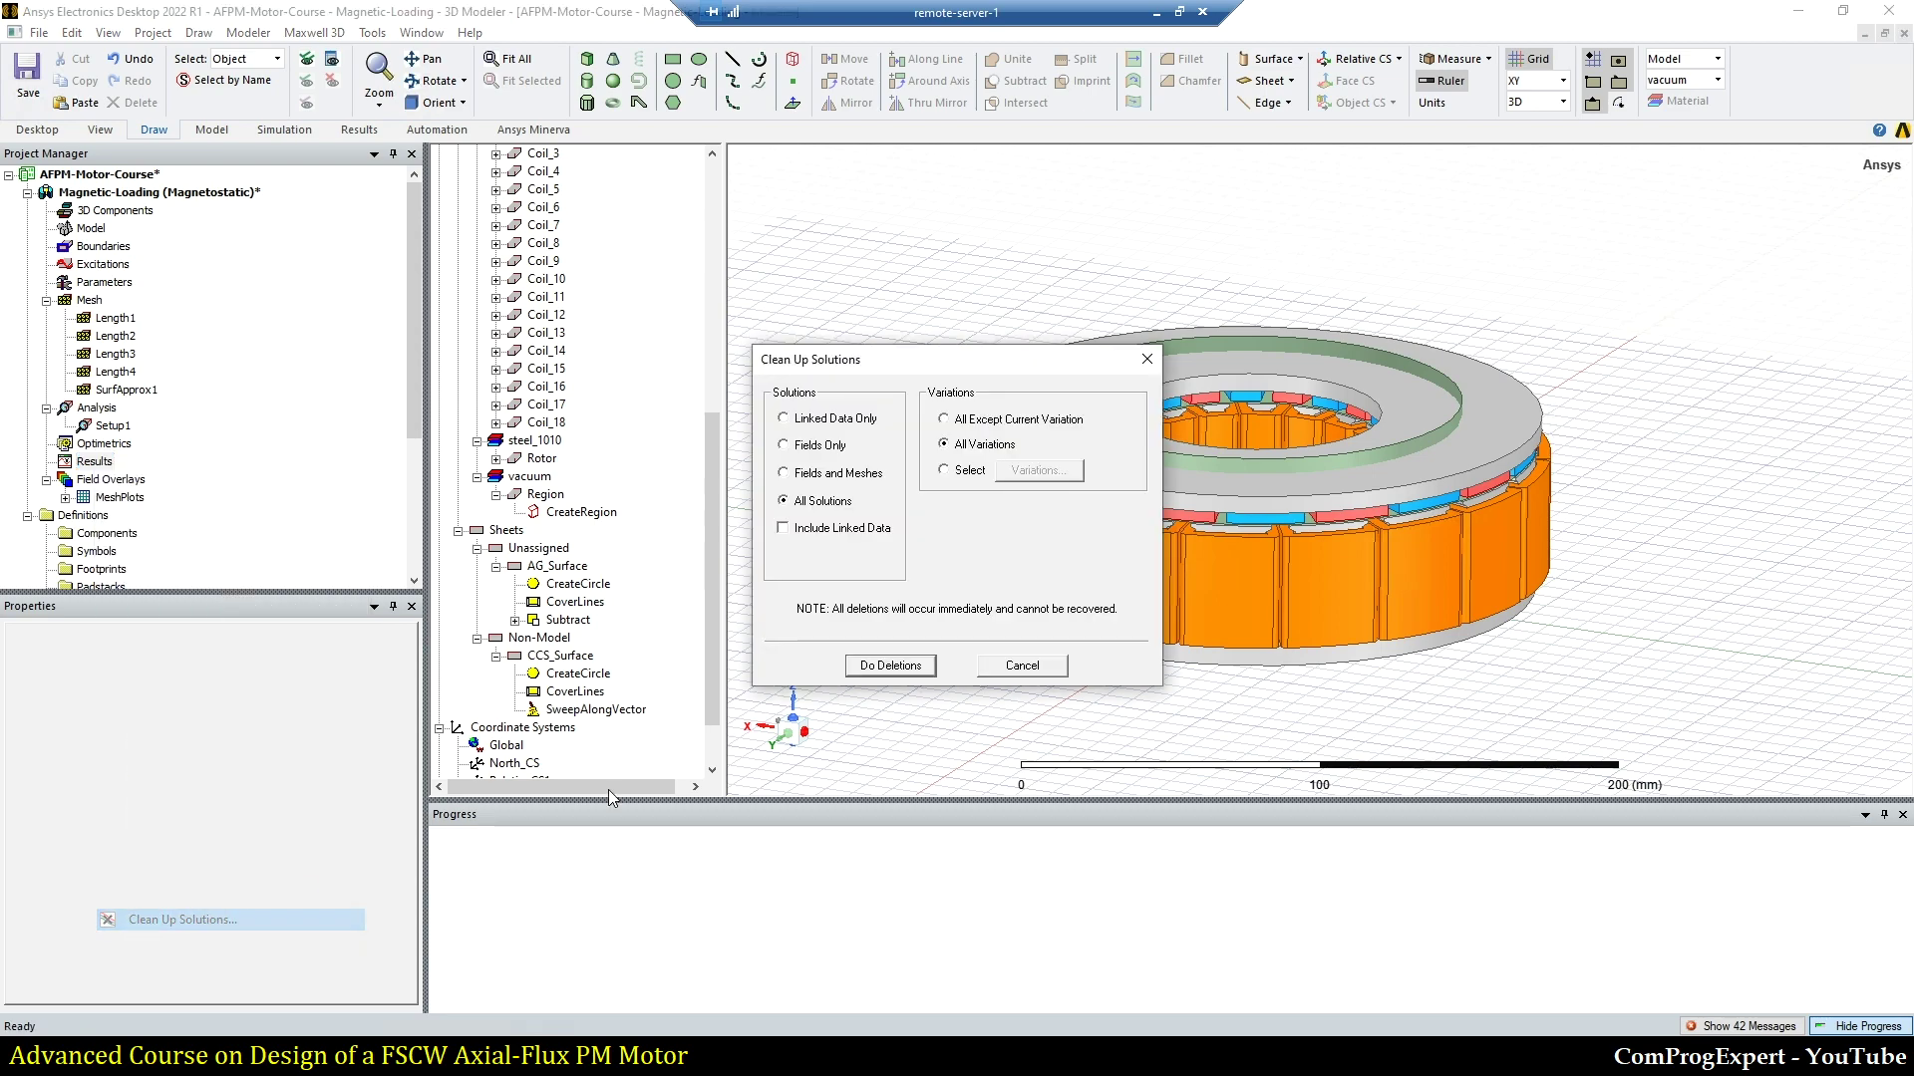
pyautogui.click(902, 669)
# Step: Generate the mesh for Setup1 and shrink the progress area to enlarge the model view
pyautogui.rightClick(105, 426)
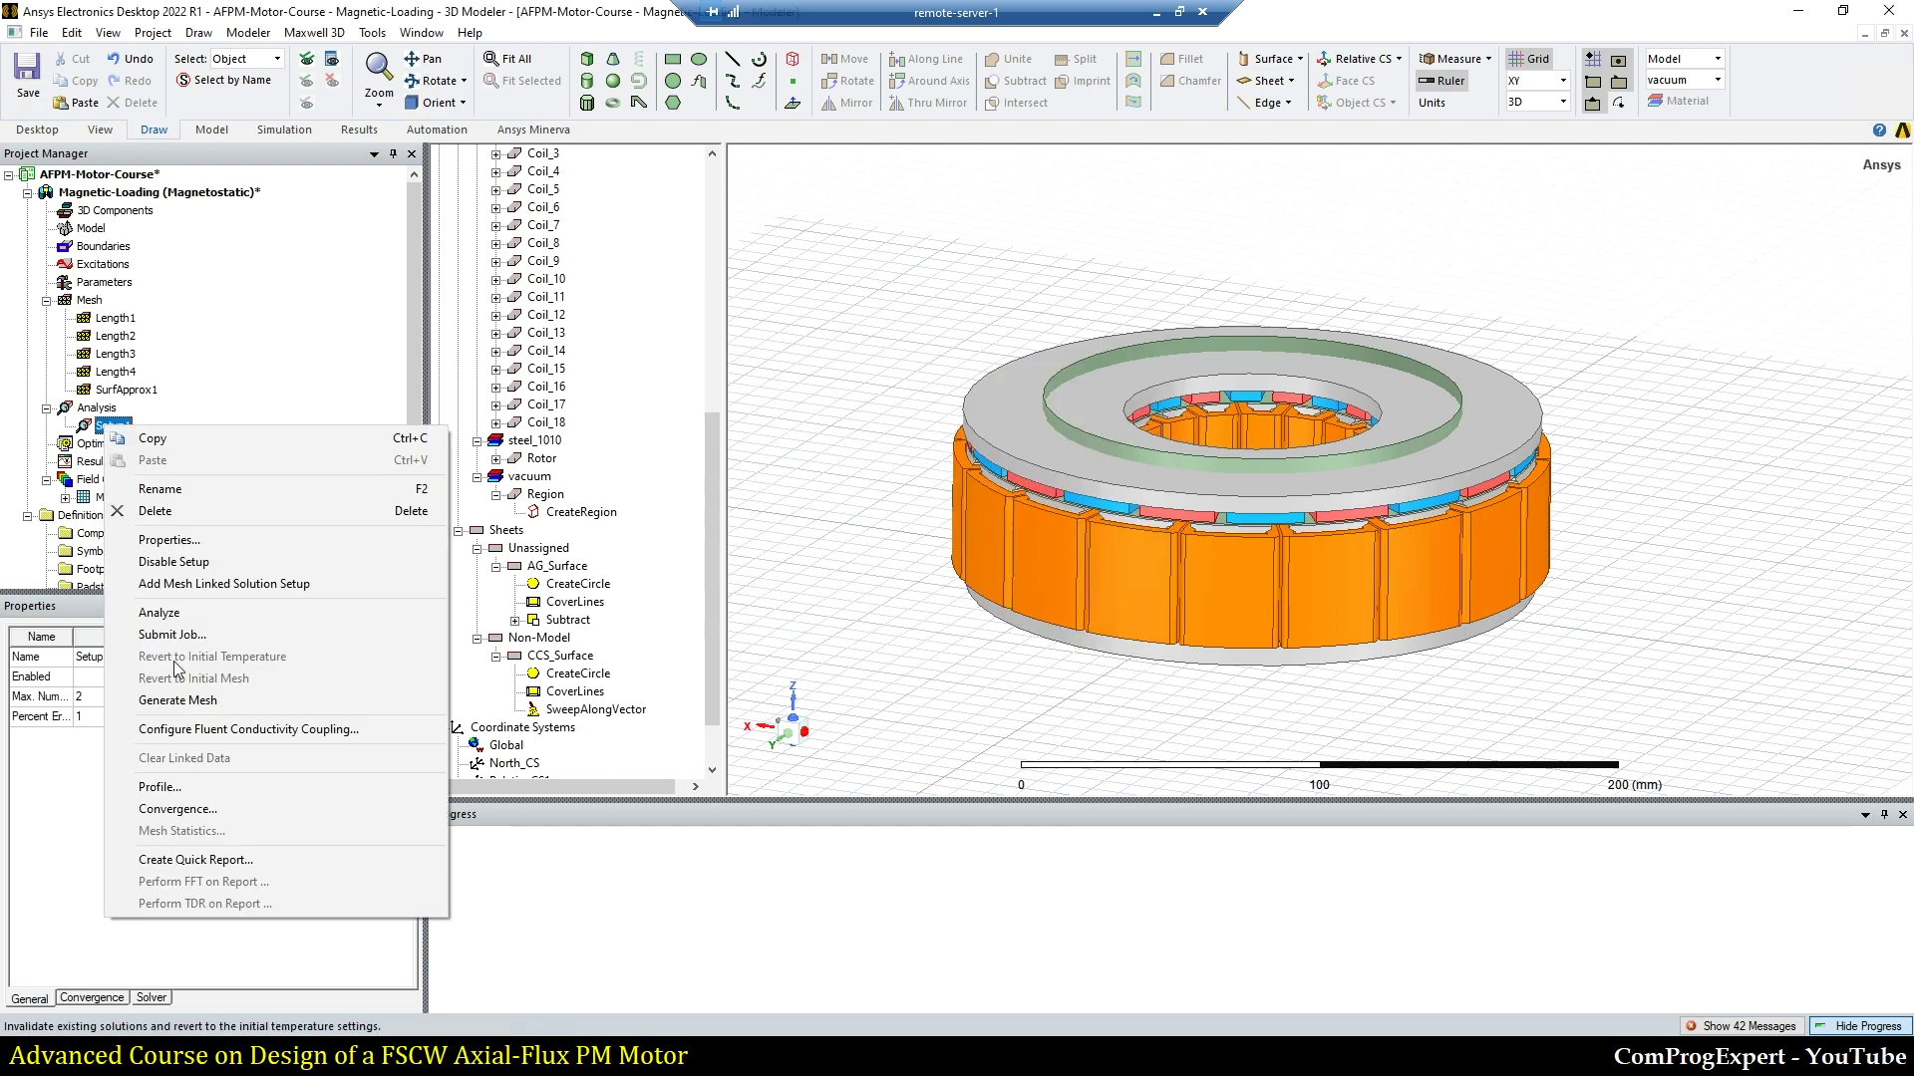
pyautogui.click(191, 703)
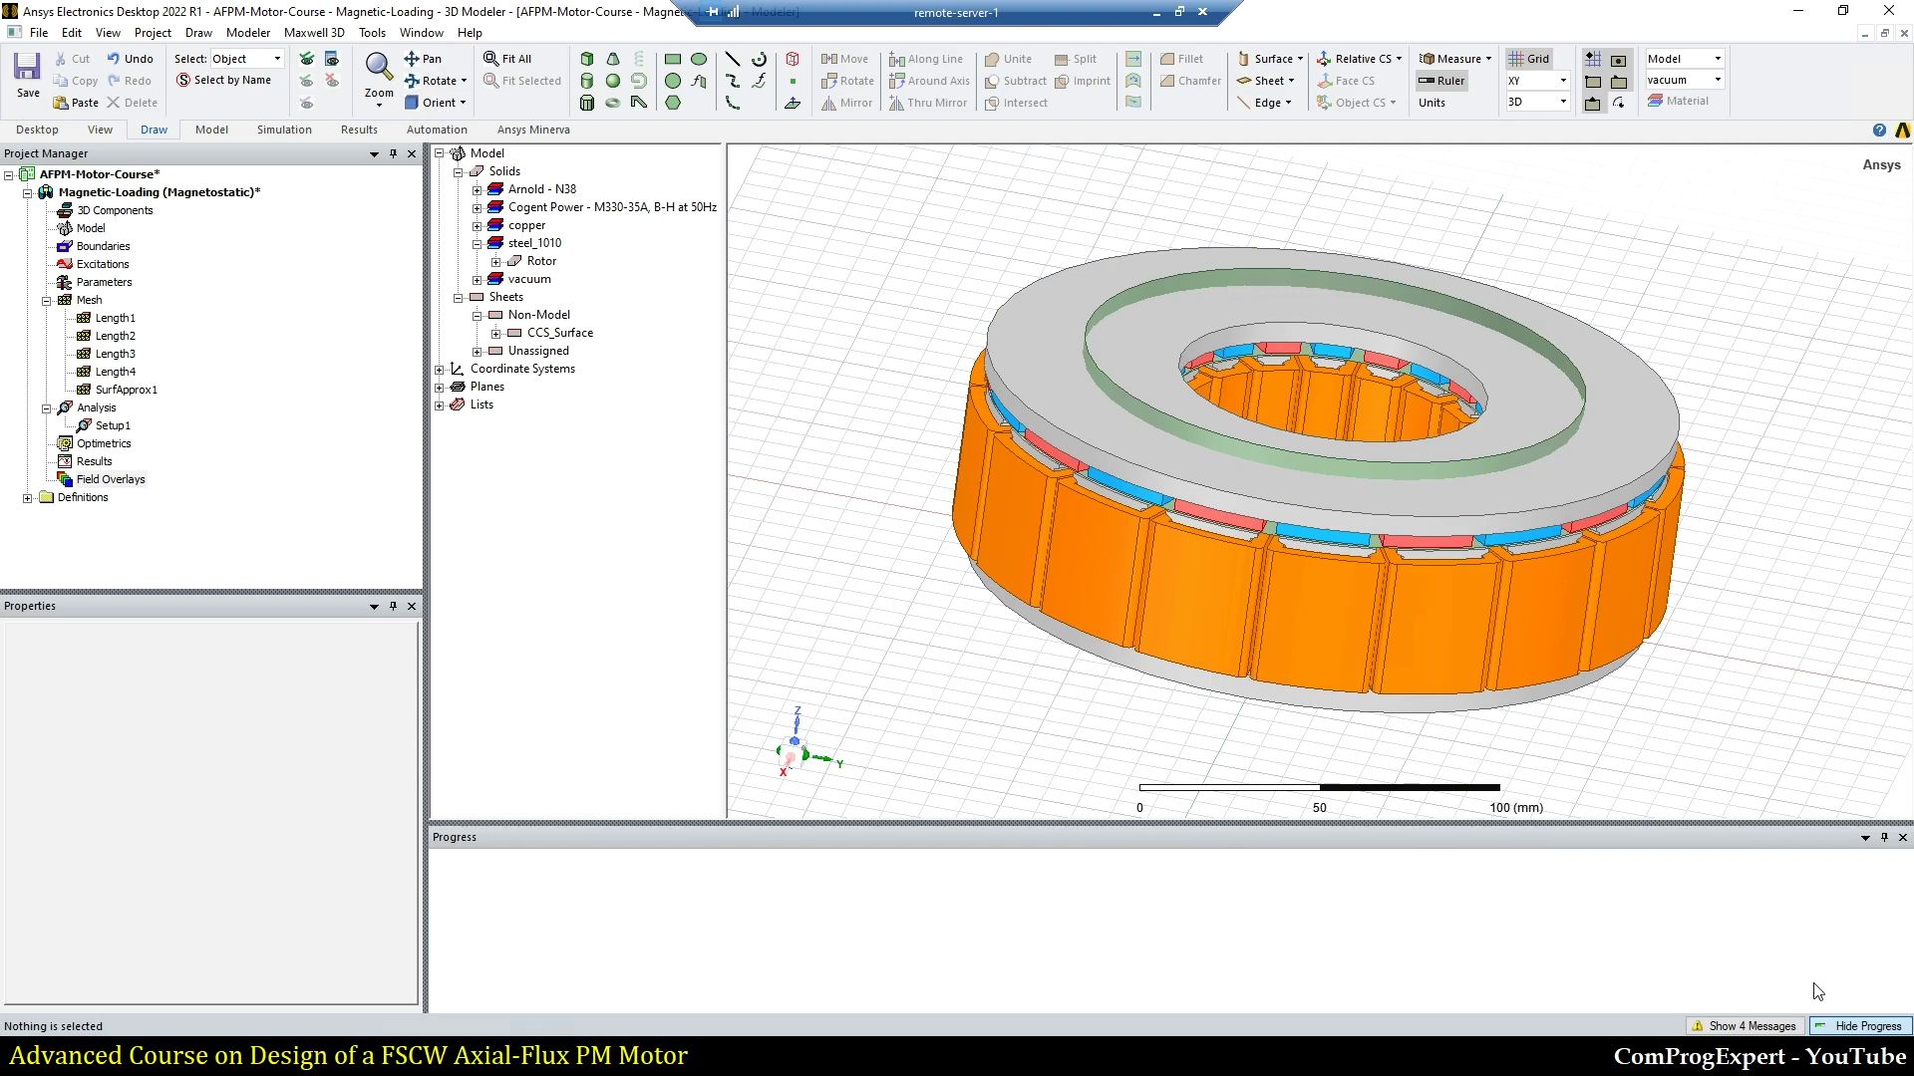
pyautogui.moveTo(1229, 836); pyautogui.dragTo(1217, 933)
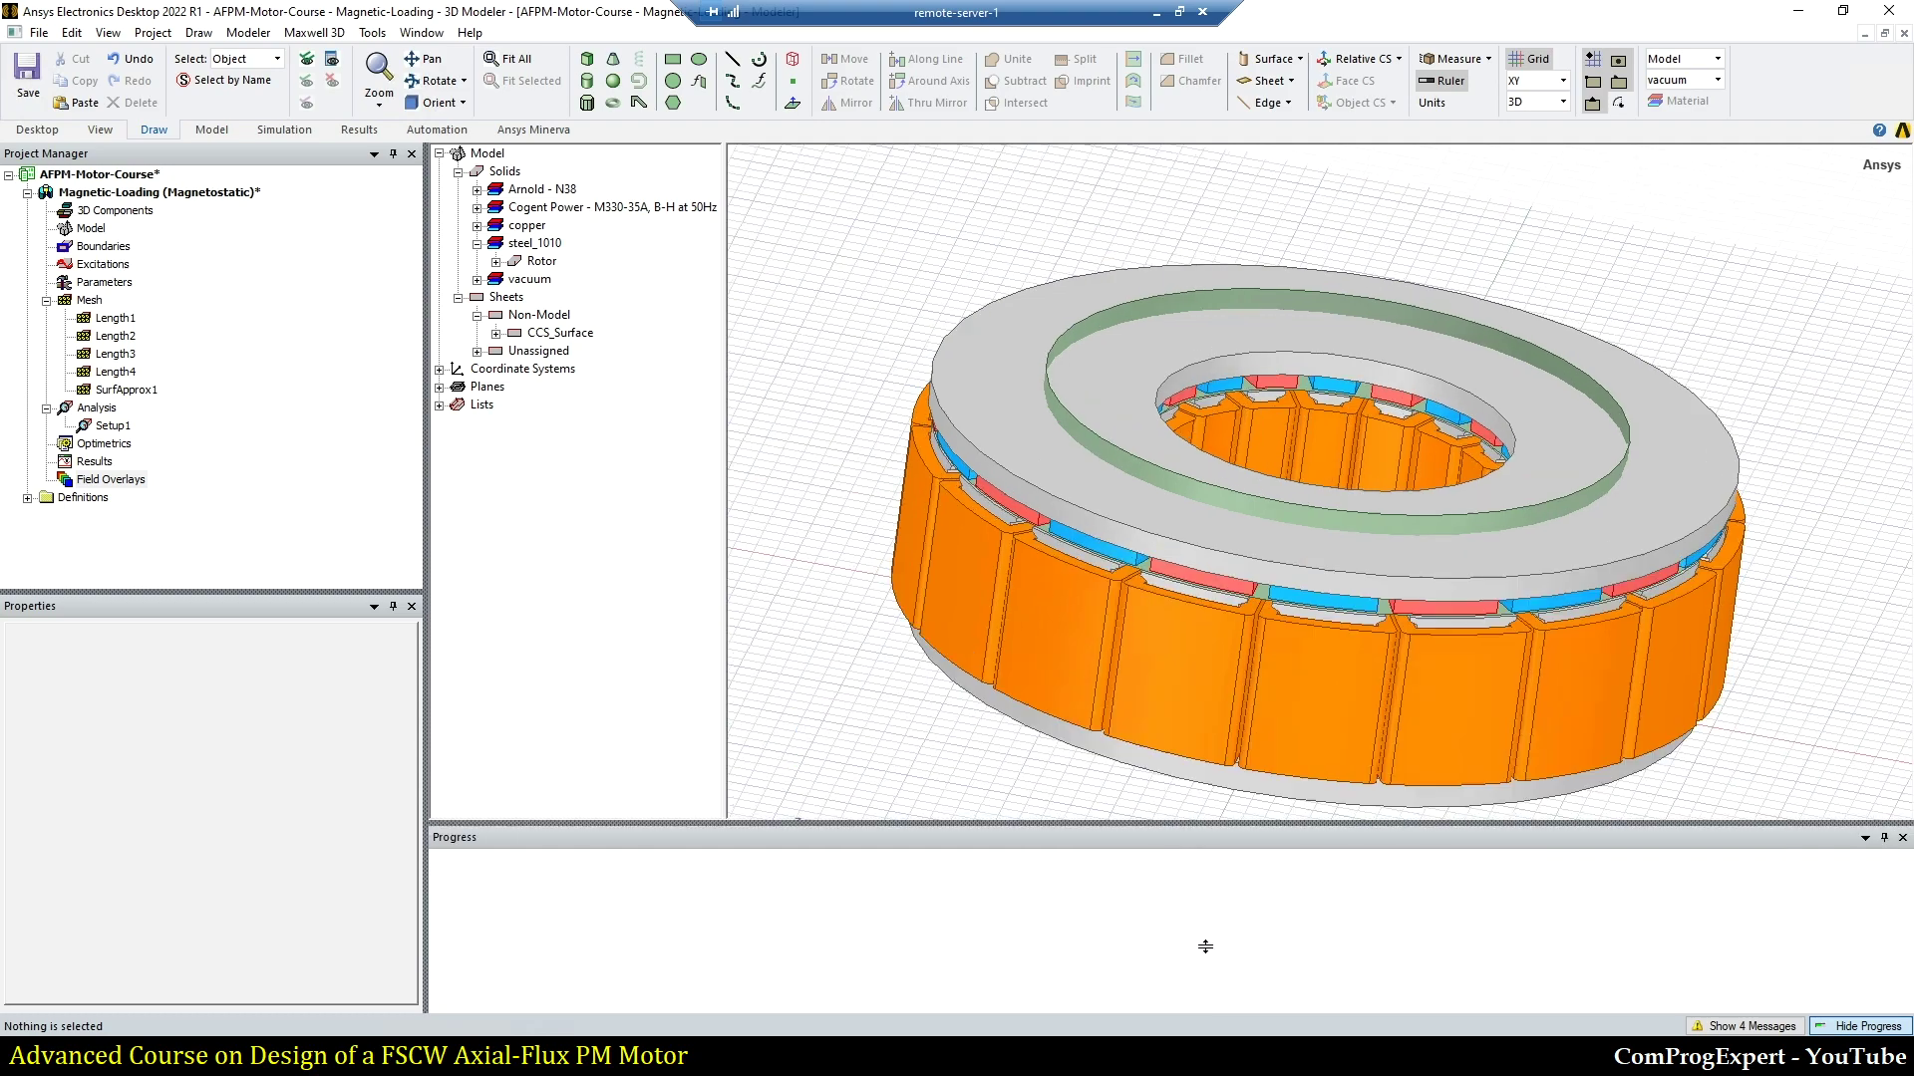
# Step: Plot the mesh on all objects except CCS_Surface
pyautogui.click(965, 446)
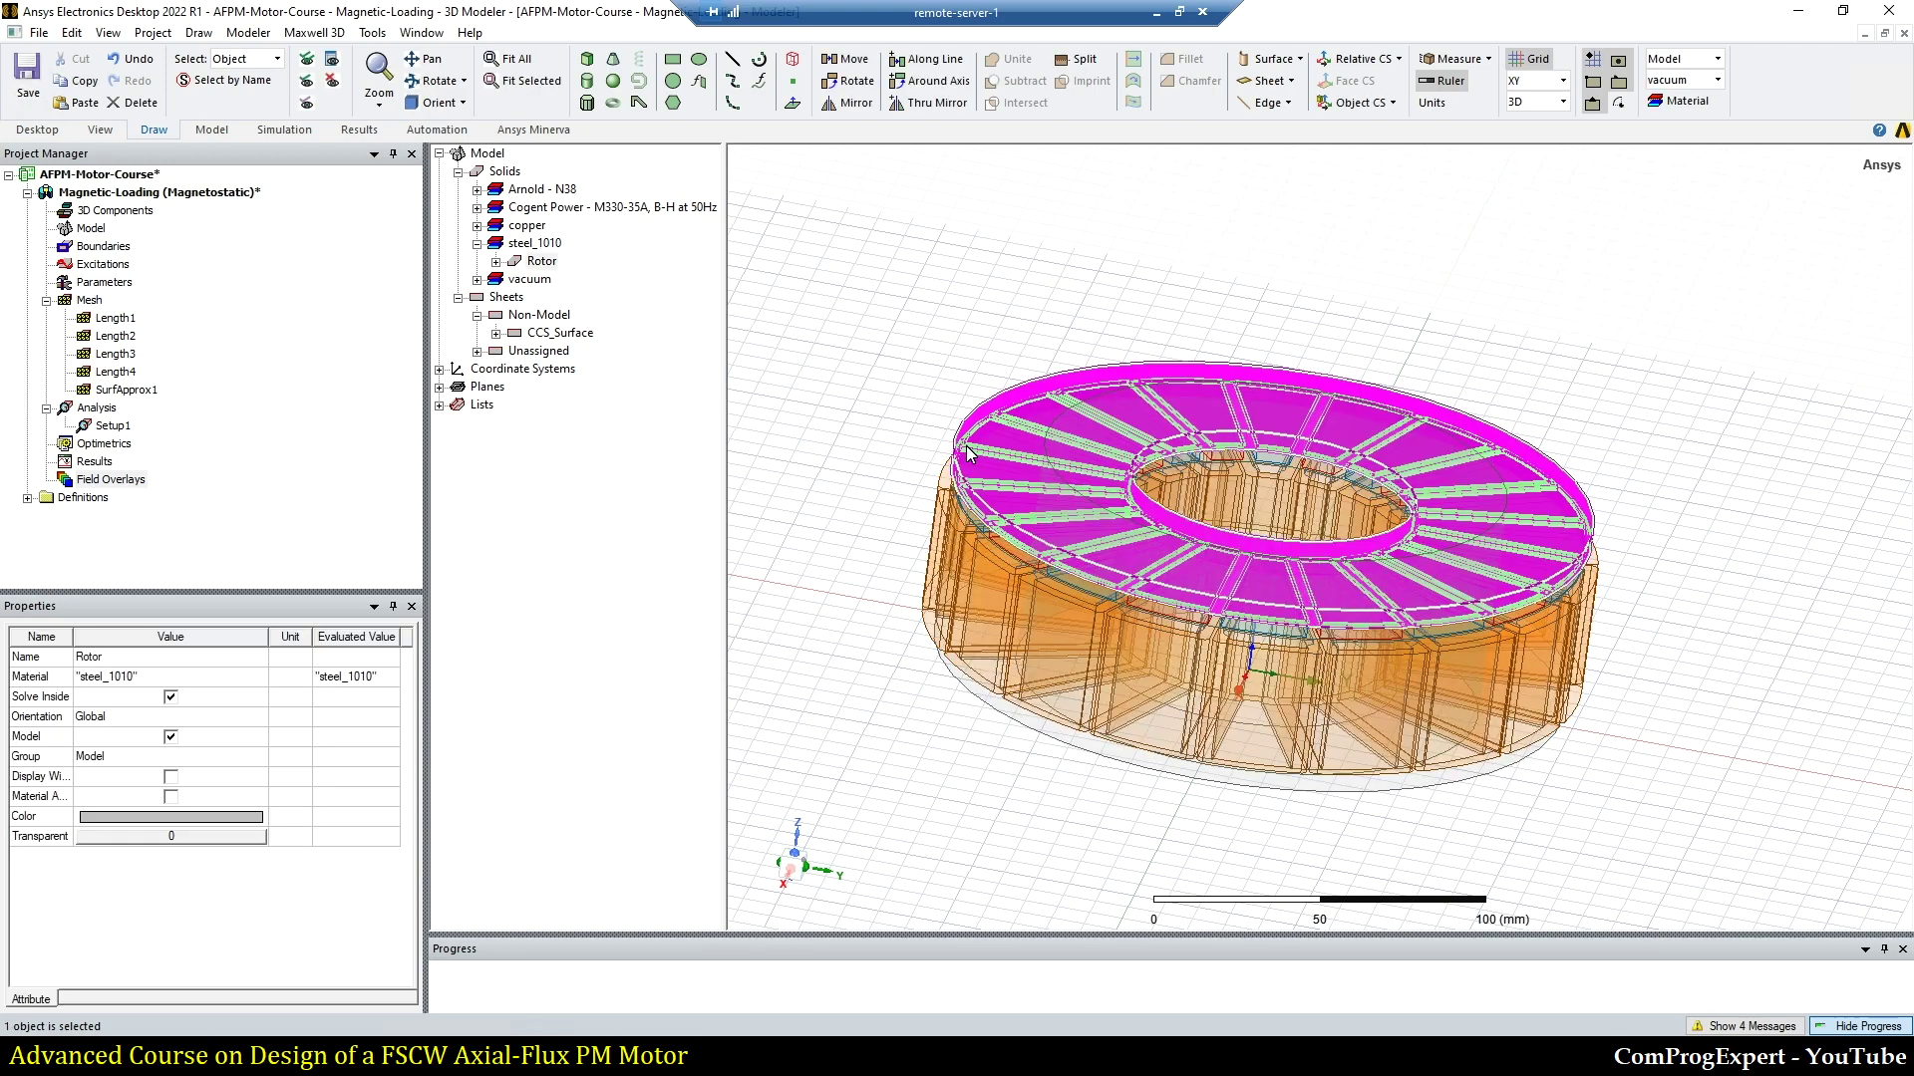
pyautogui.click(926, 391)
pyautogui.hotkey('ctrl', 'a')
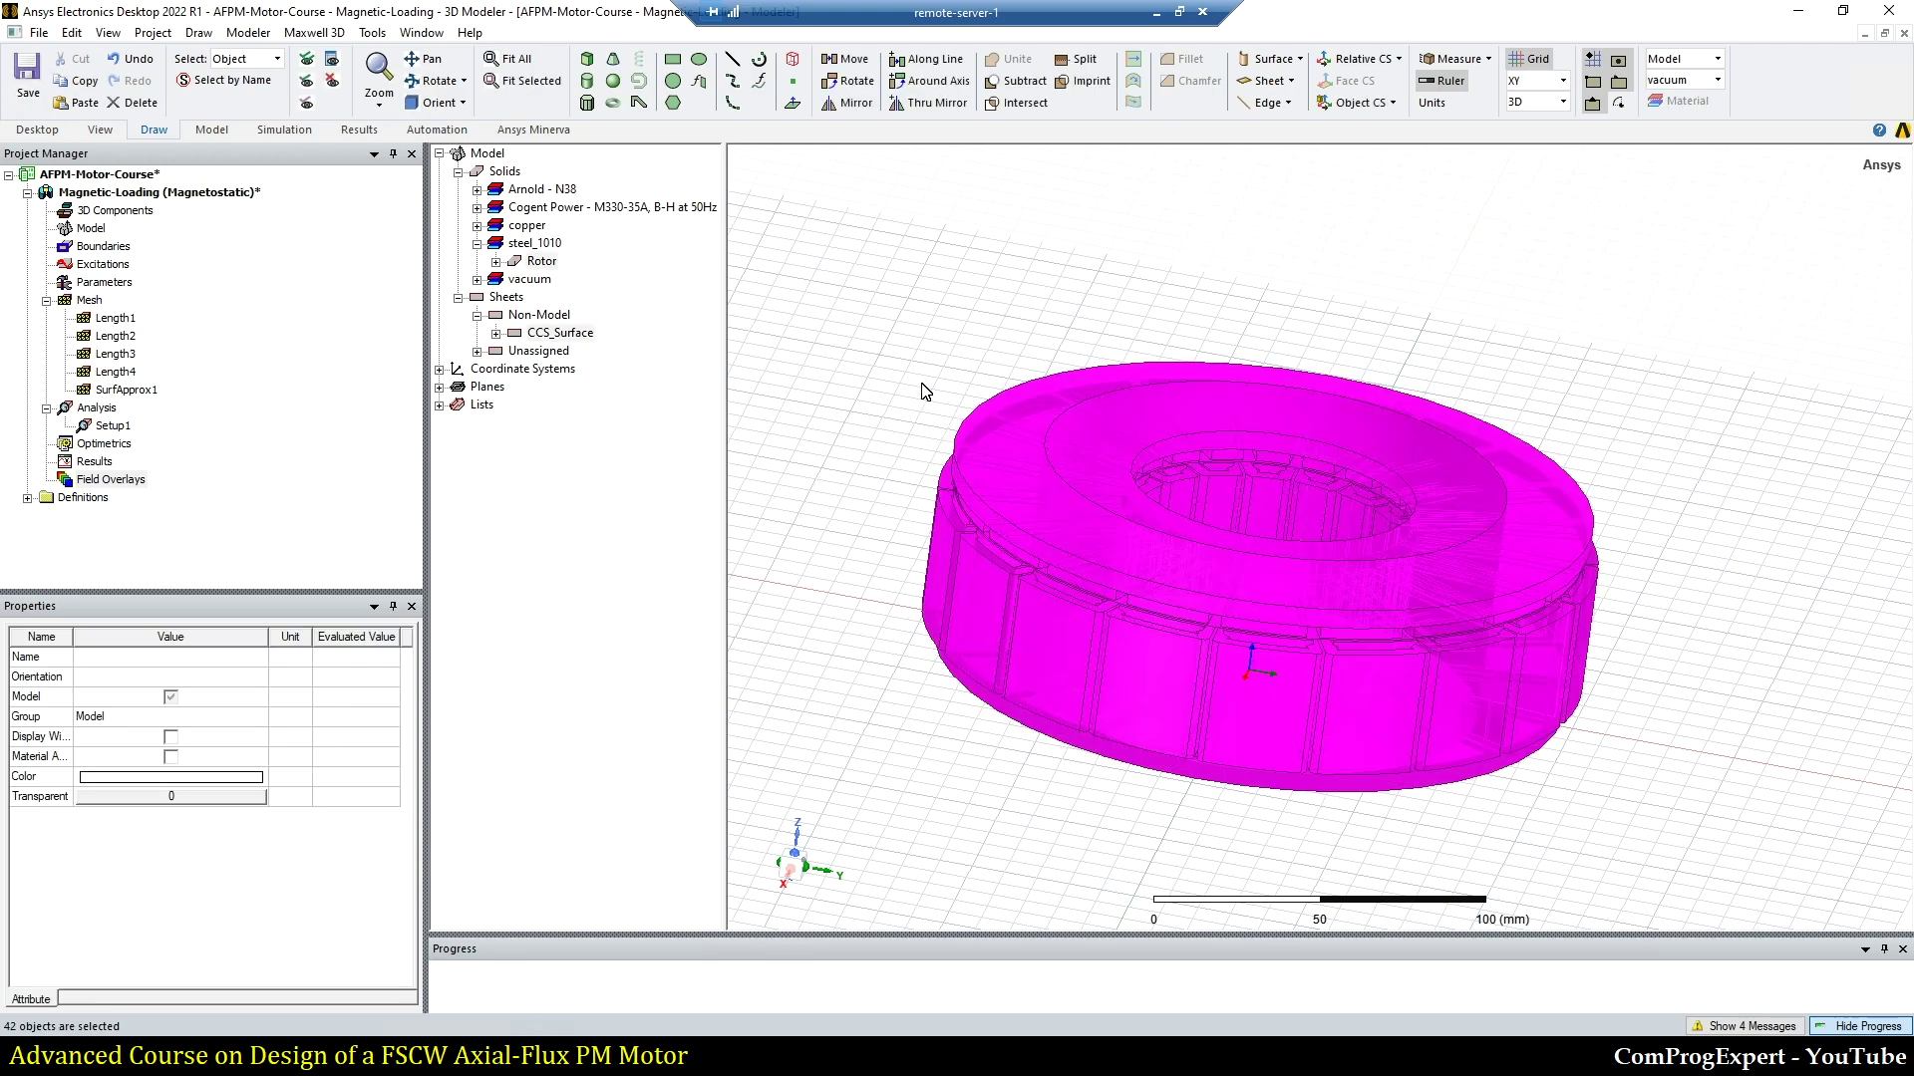
pyautogui.keyDown('ctrl'); pyautogui.click(554, 335); pyautogui.keyUp('ctrl')
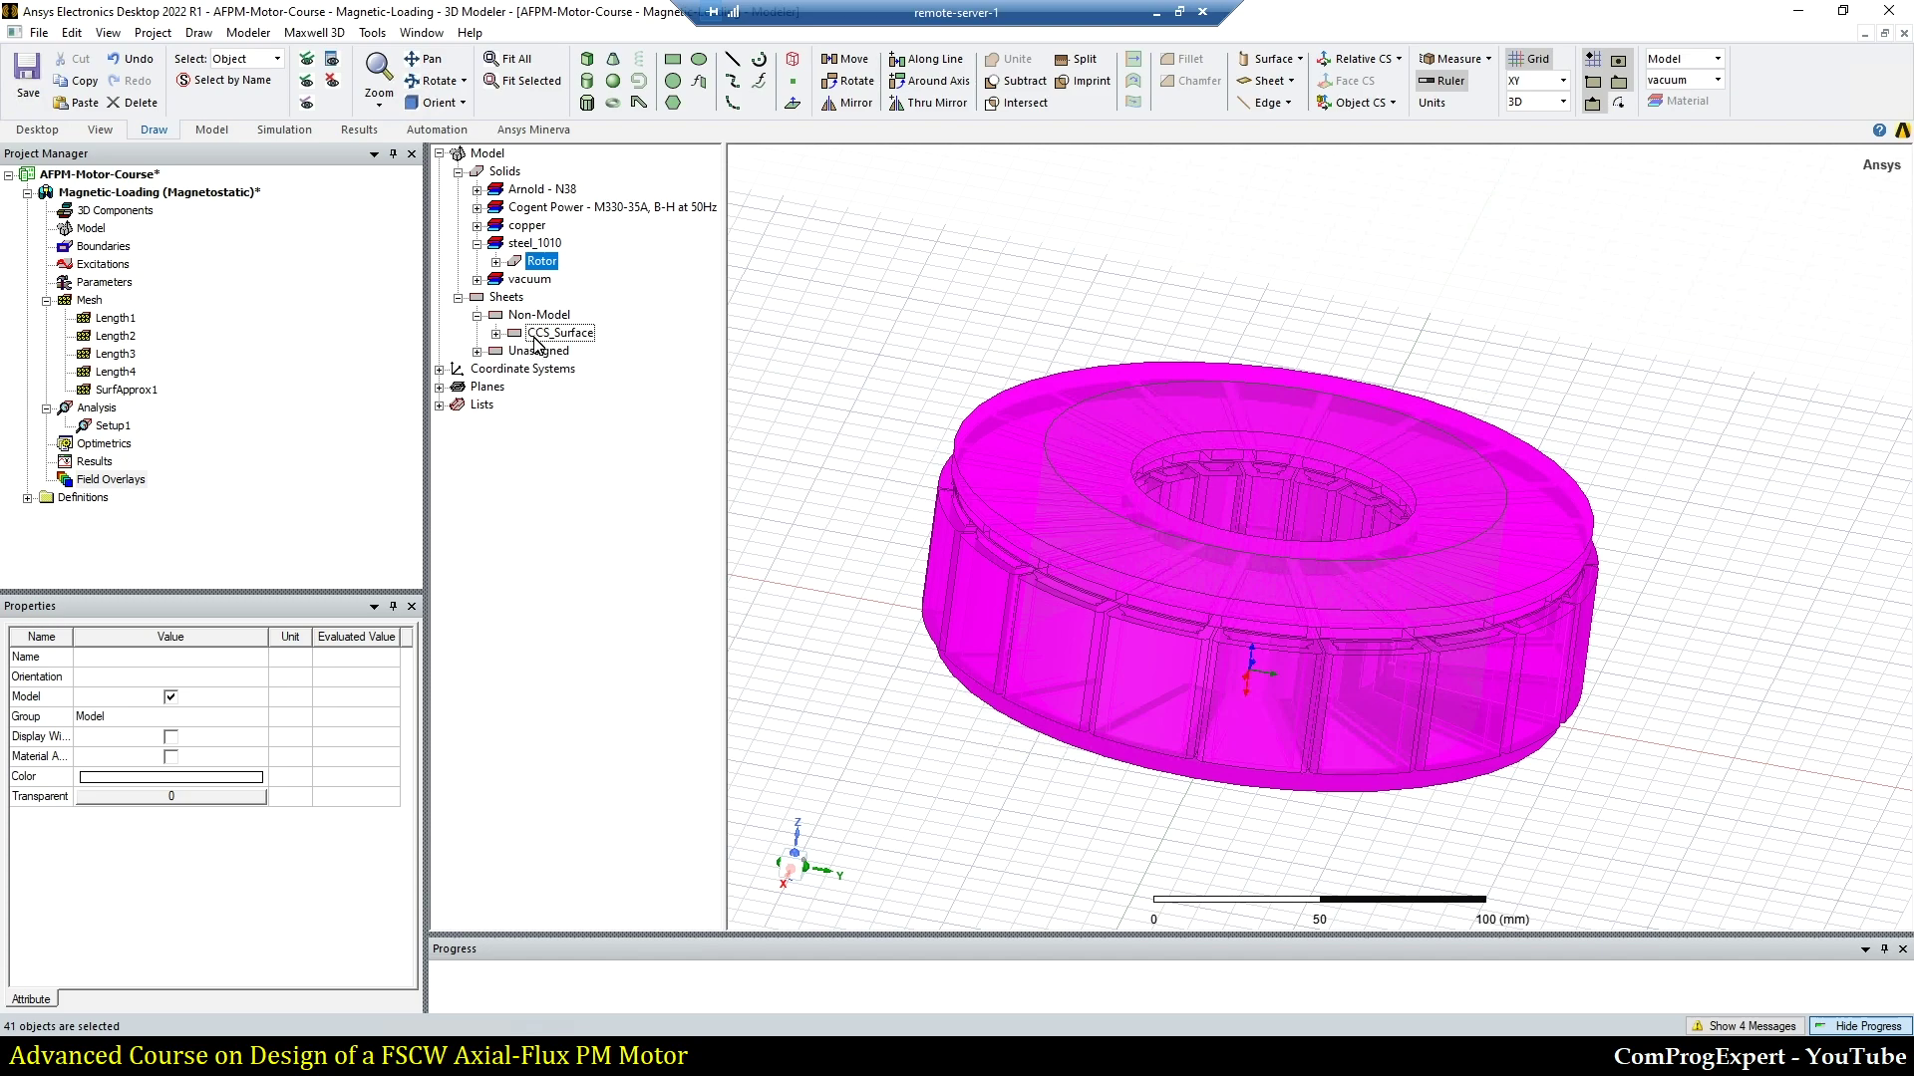
pyautogui.rightClick(850, 366)
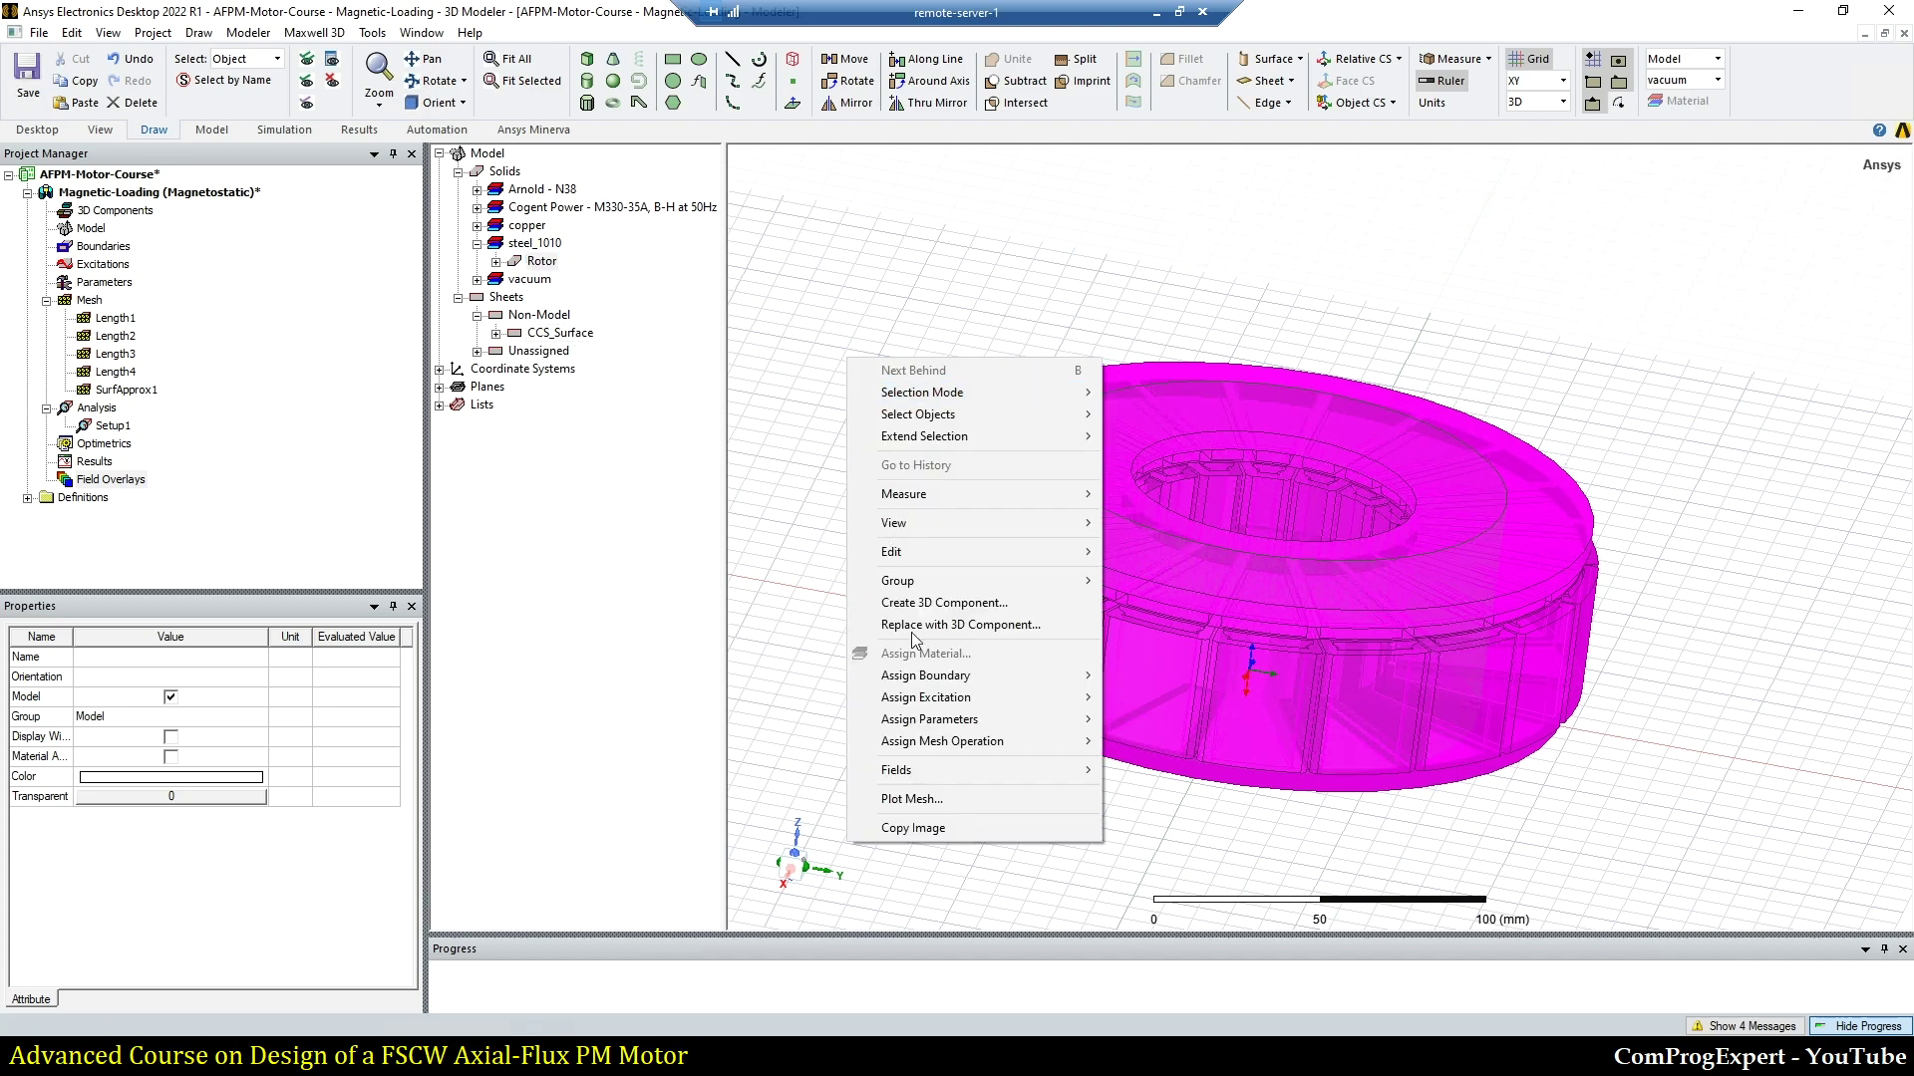
pyautogui.click(923, 794)
pyautogui.click(957, 637)
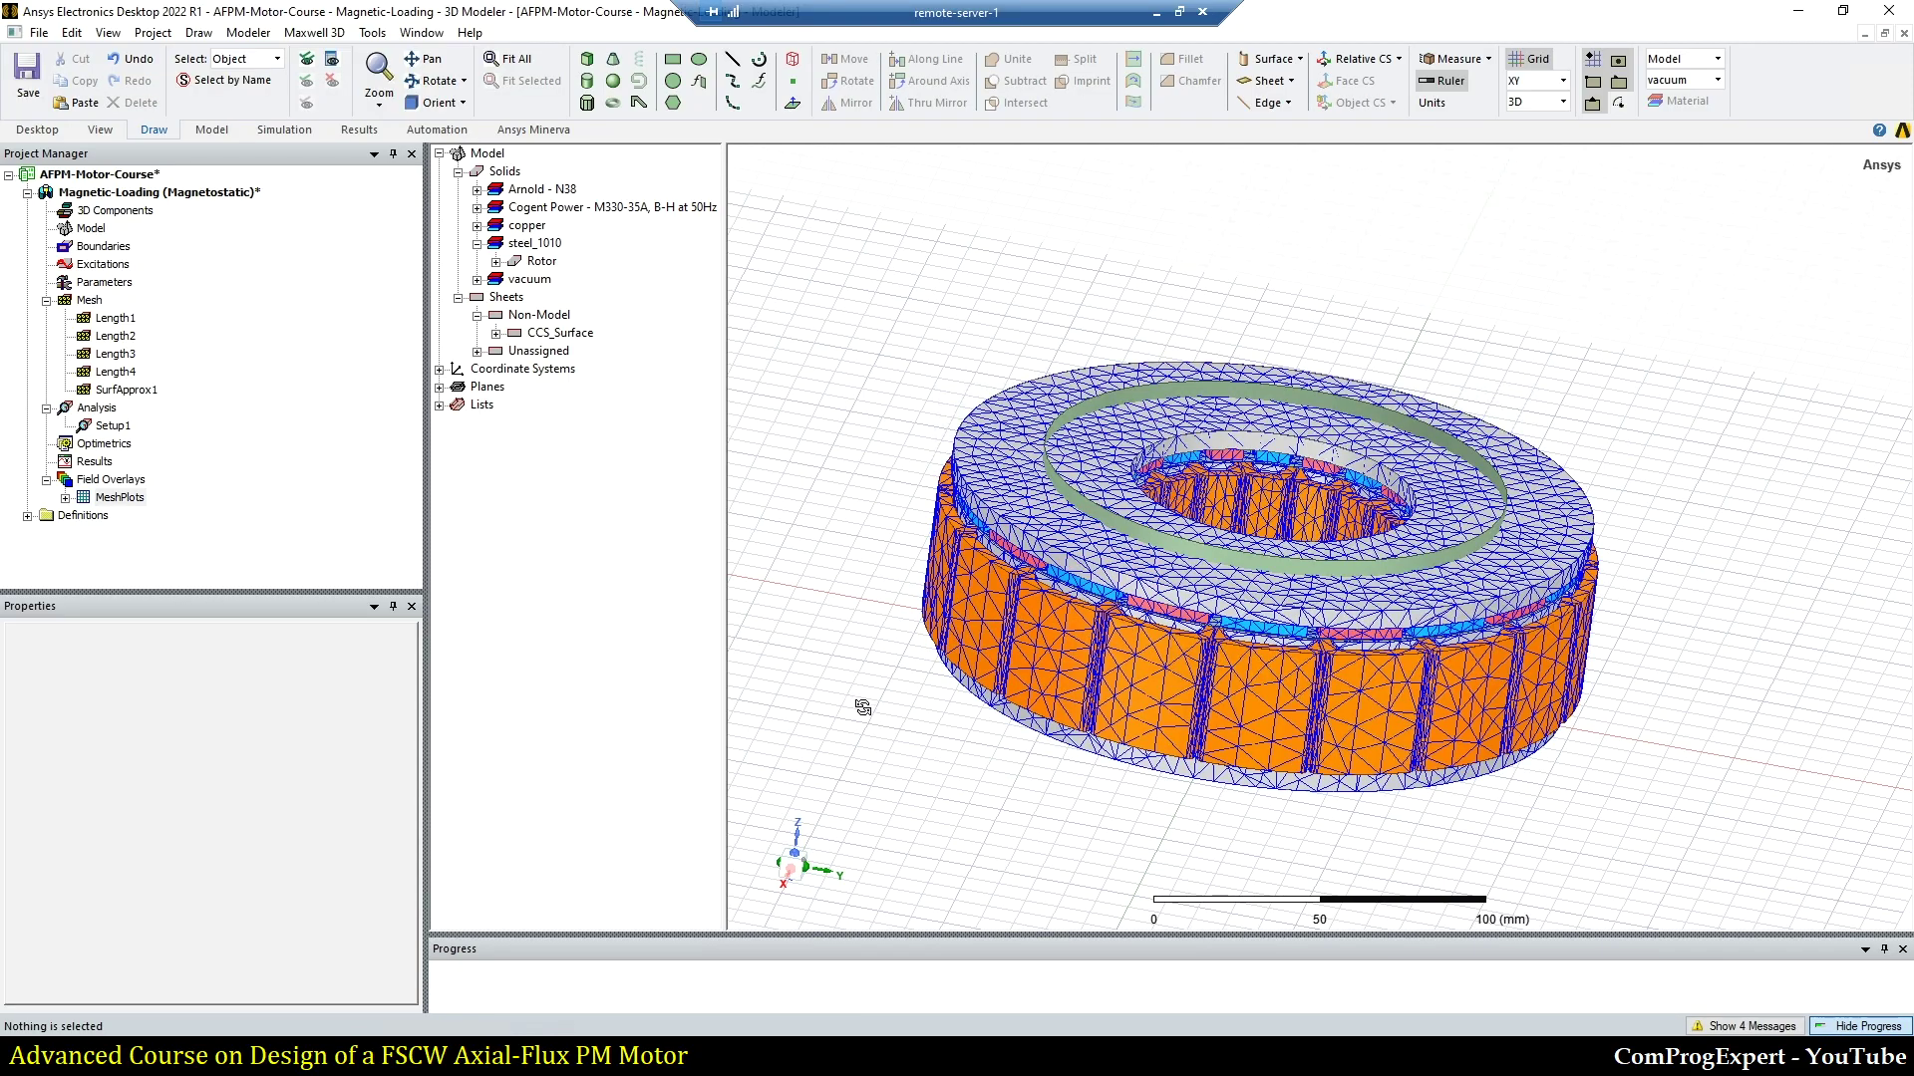
pyautogui.keyDown('alt'); pyautogui.moveTo(863, 709); pyautogui.dragTo(1263, 761); pyautogui.keyUp('alt')
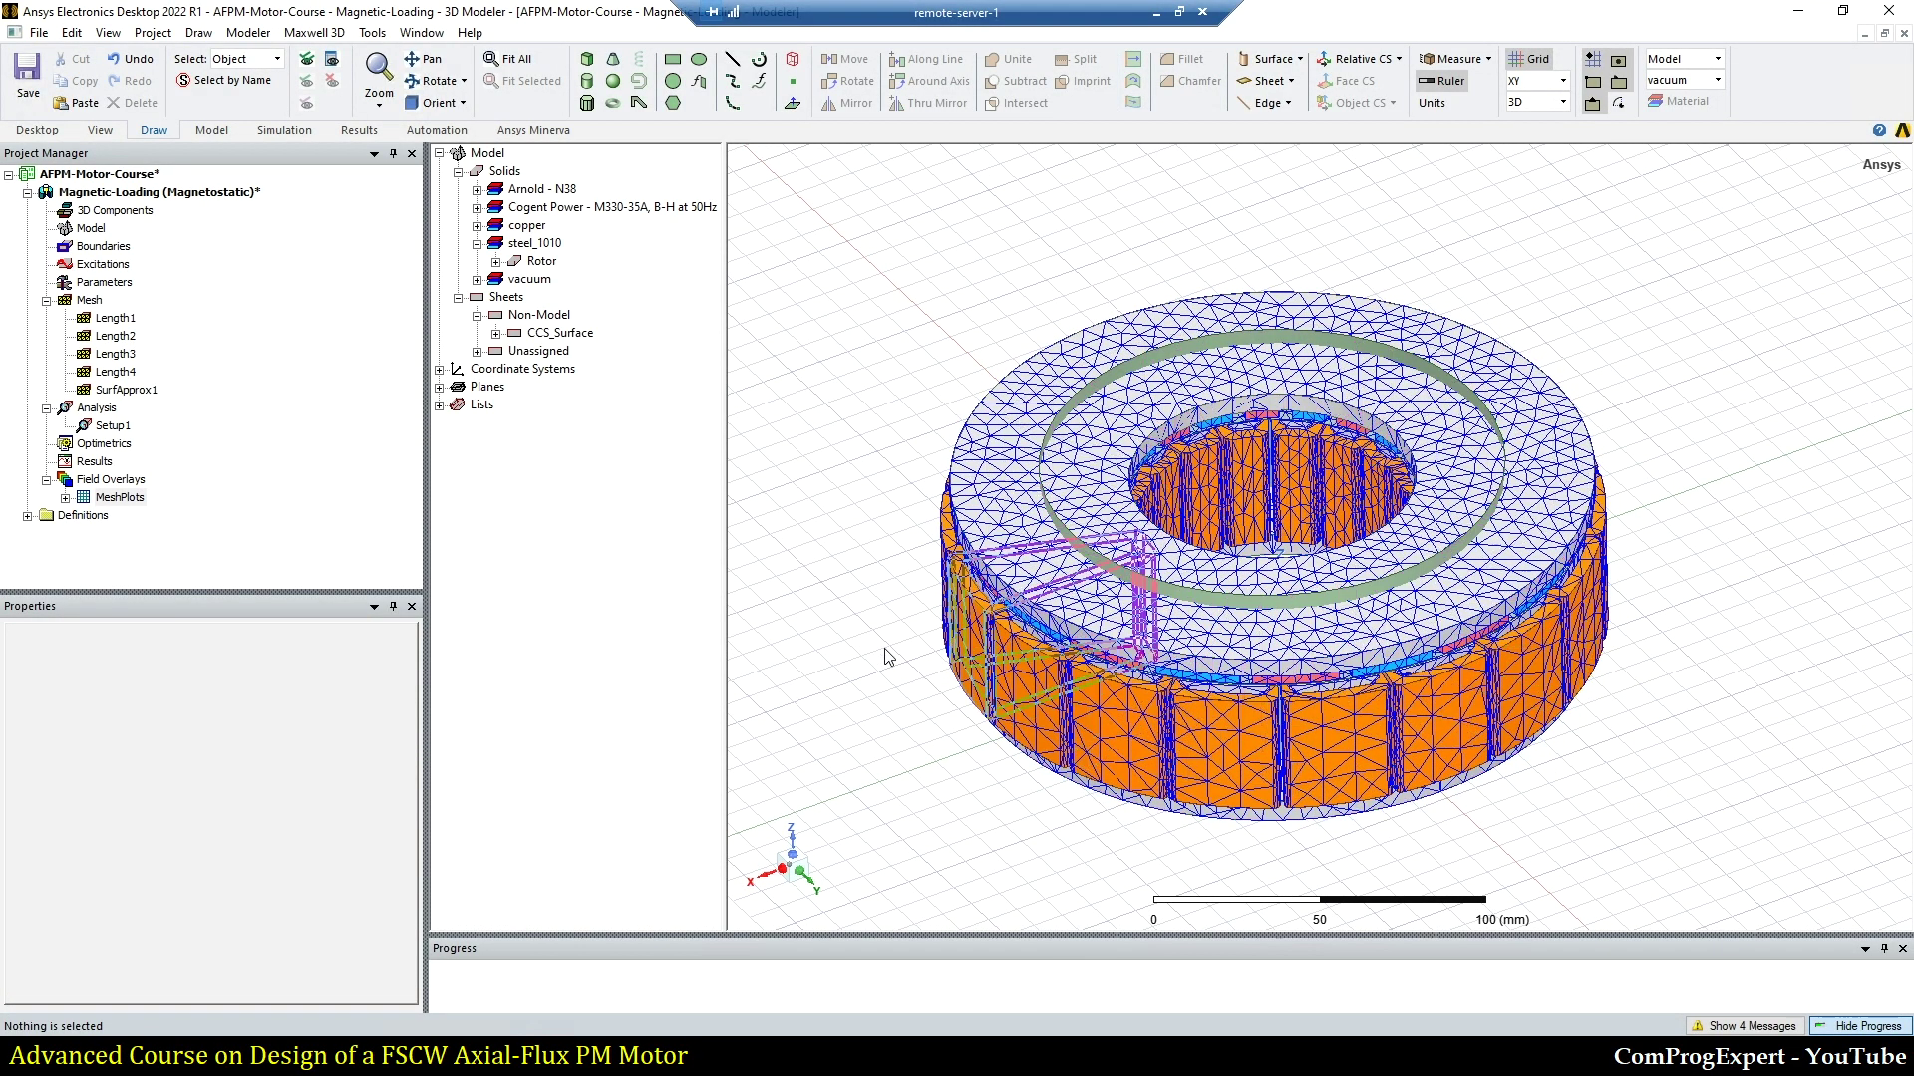
# Step: Set Setup1's maximum number of passes to 3, checking the solver options before accepting the setup
pyautogui.doubleClick(115, 426)
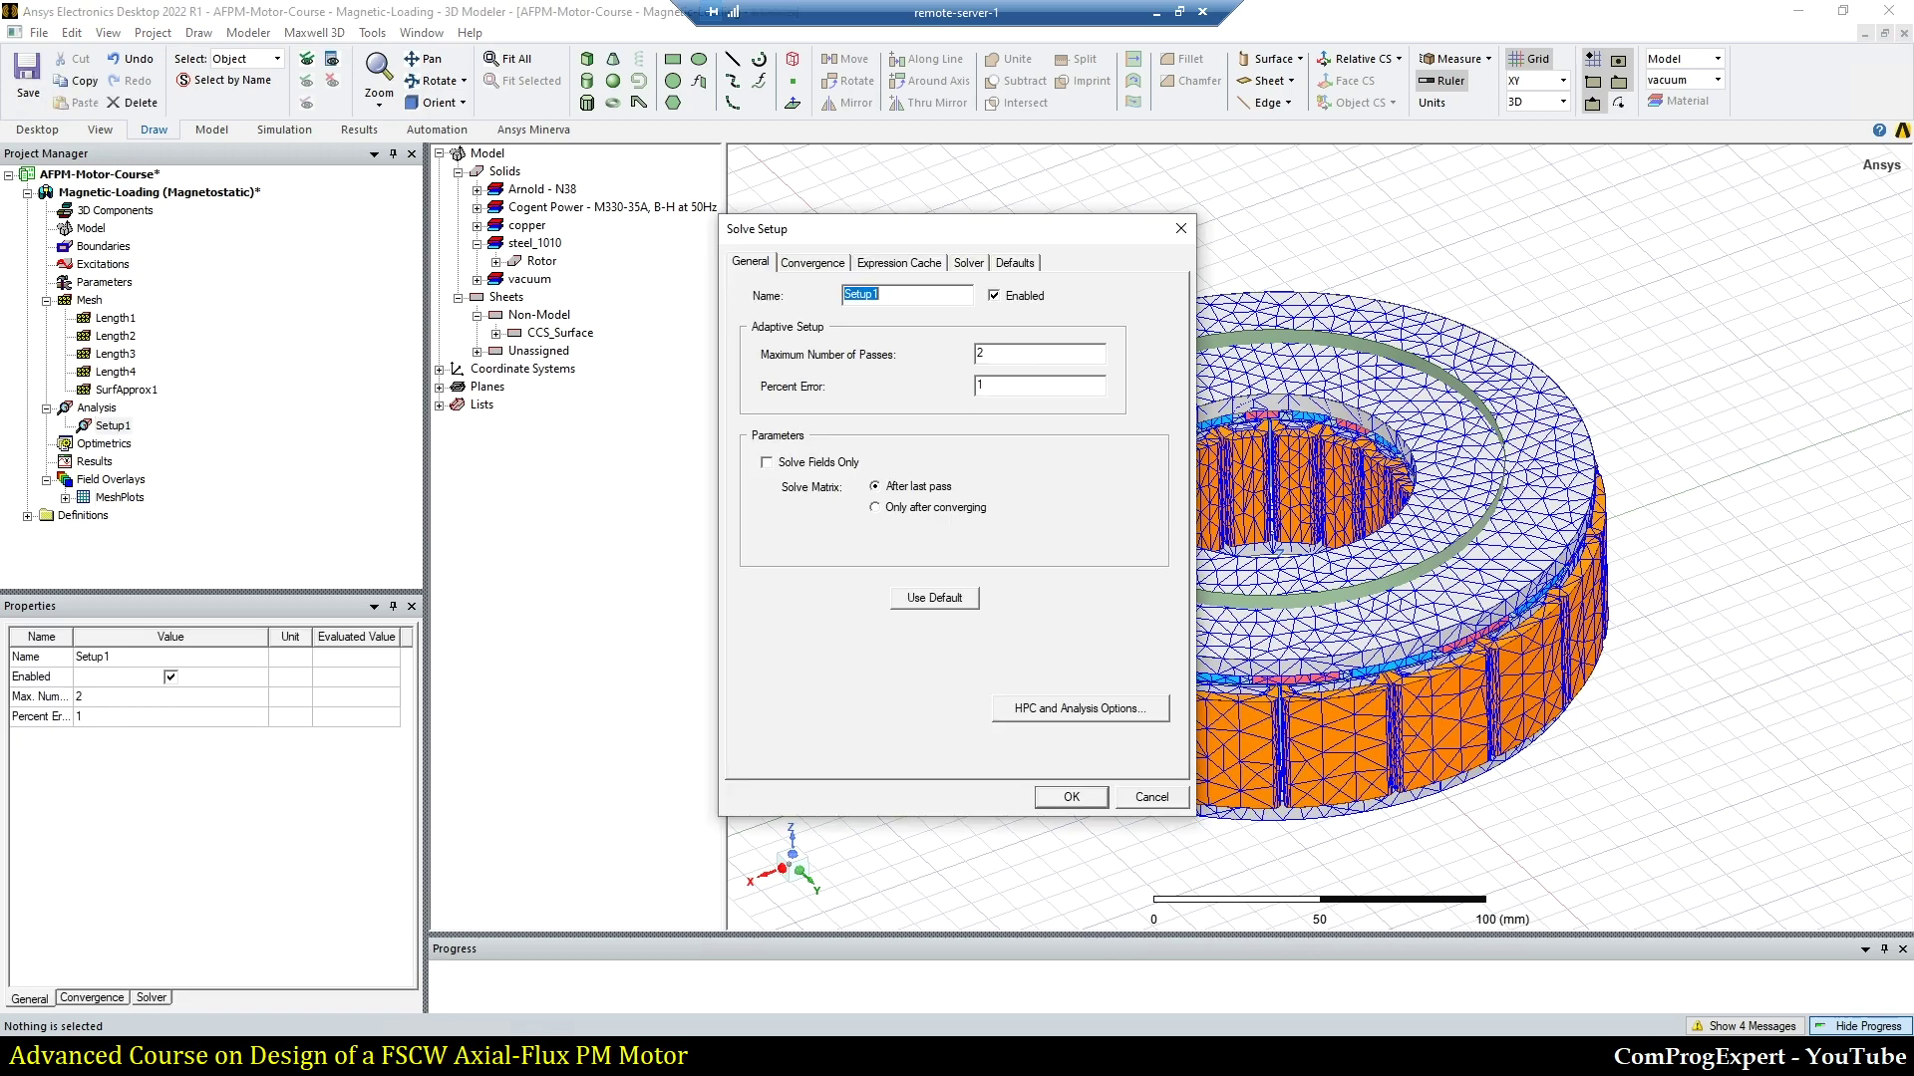
pyautogui.press('Tab')
pyautogui.click(970, 263)
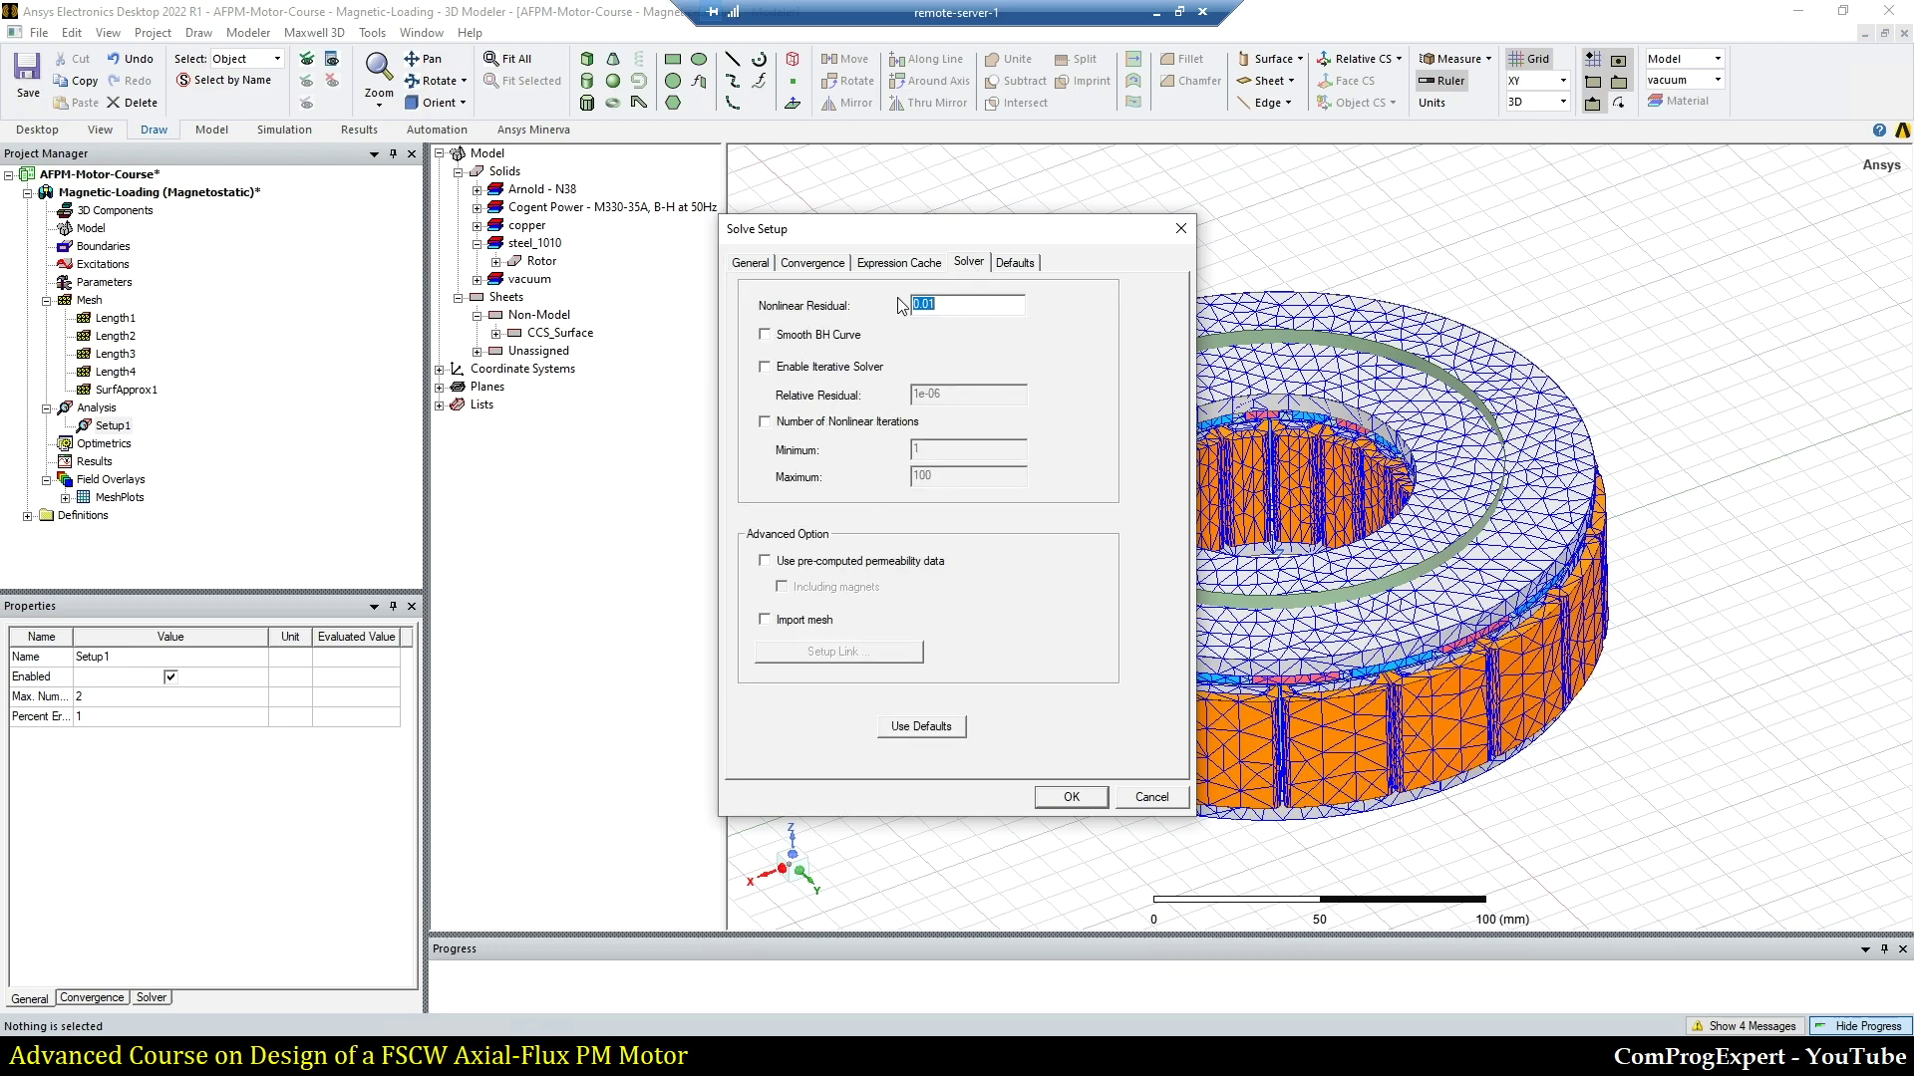
pyautogui.click(751, 263)
pyautogui.press('Tab')
pyautogui.write('3')
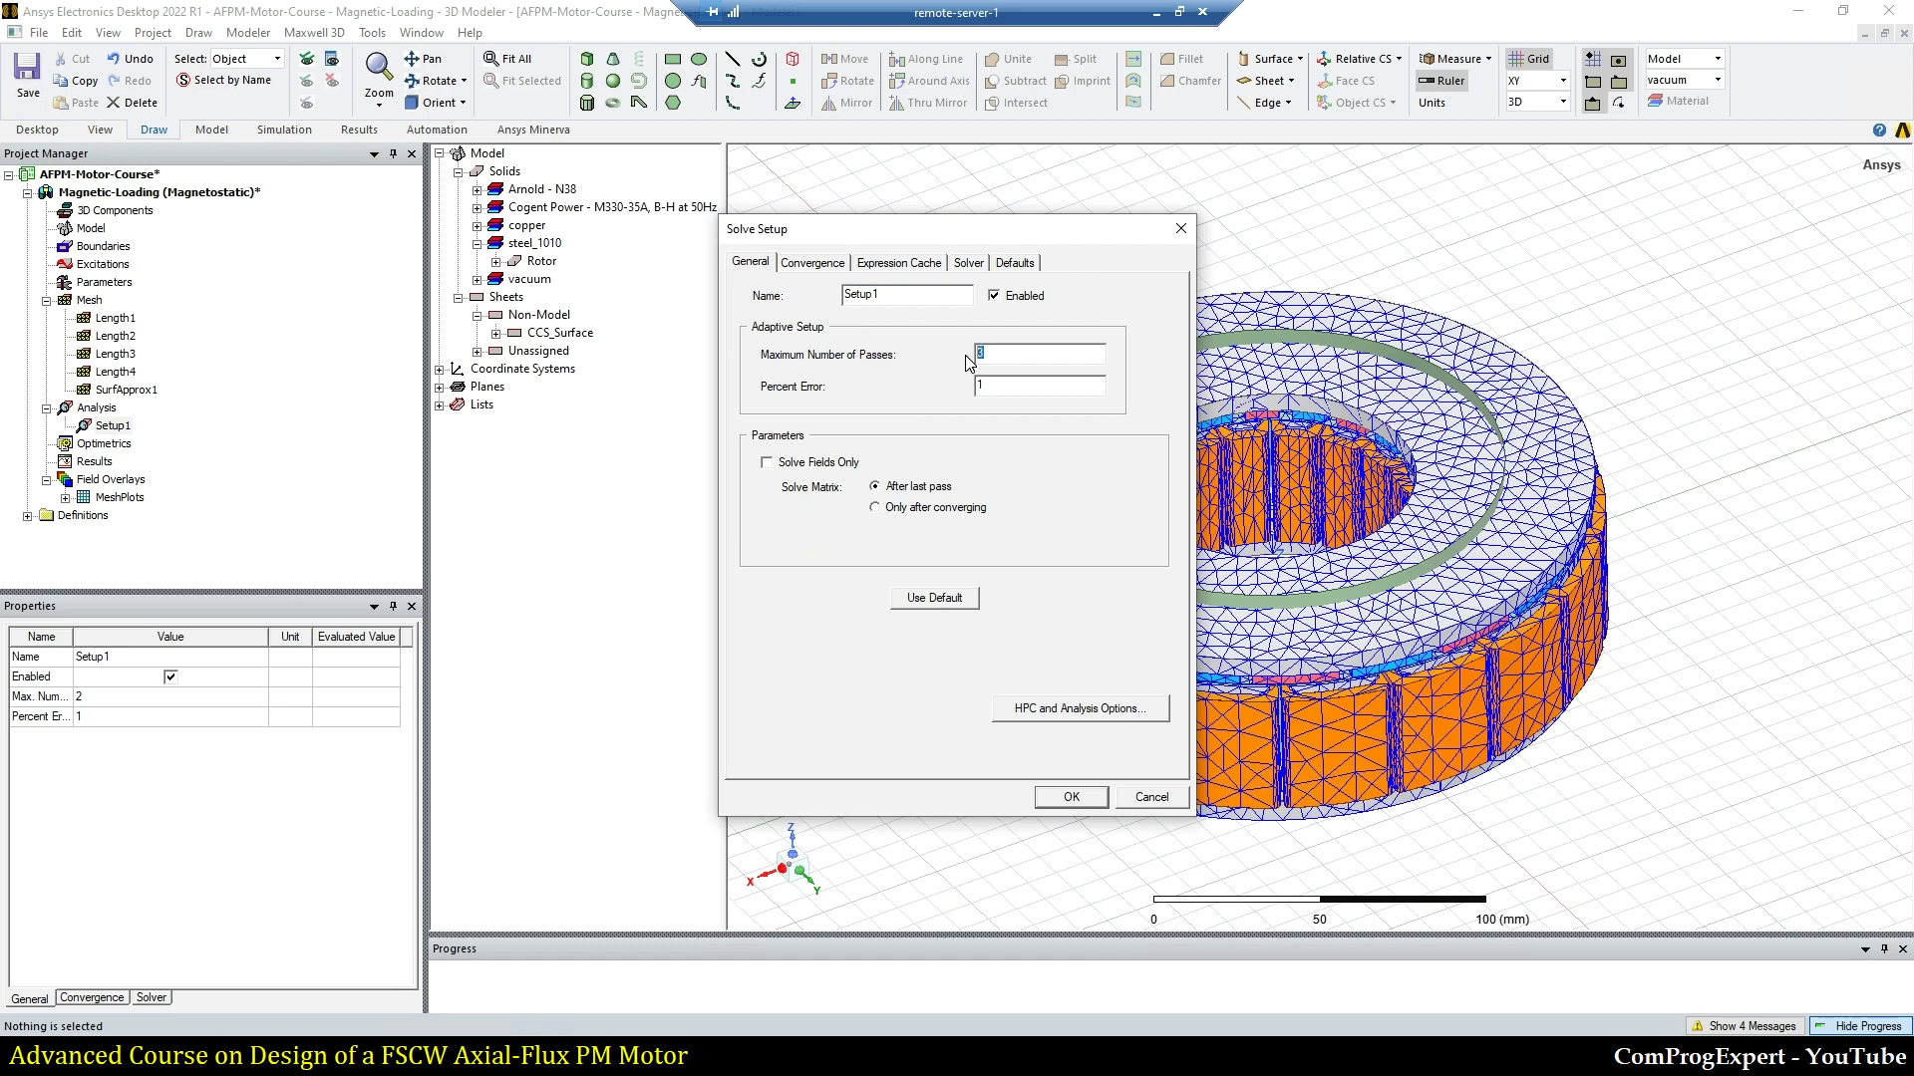
pyautogui.click(934, 265)
pyautogui.click(963, 265)
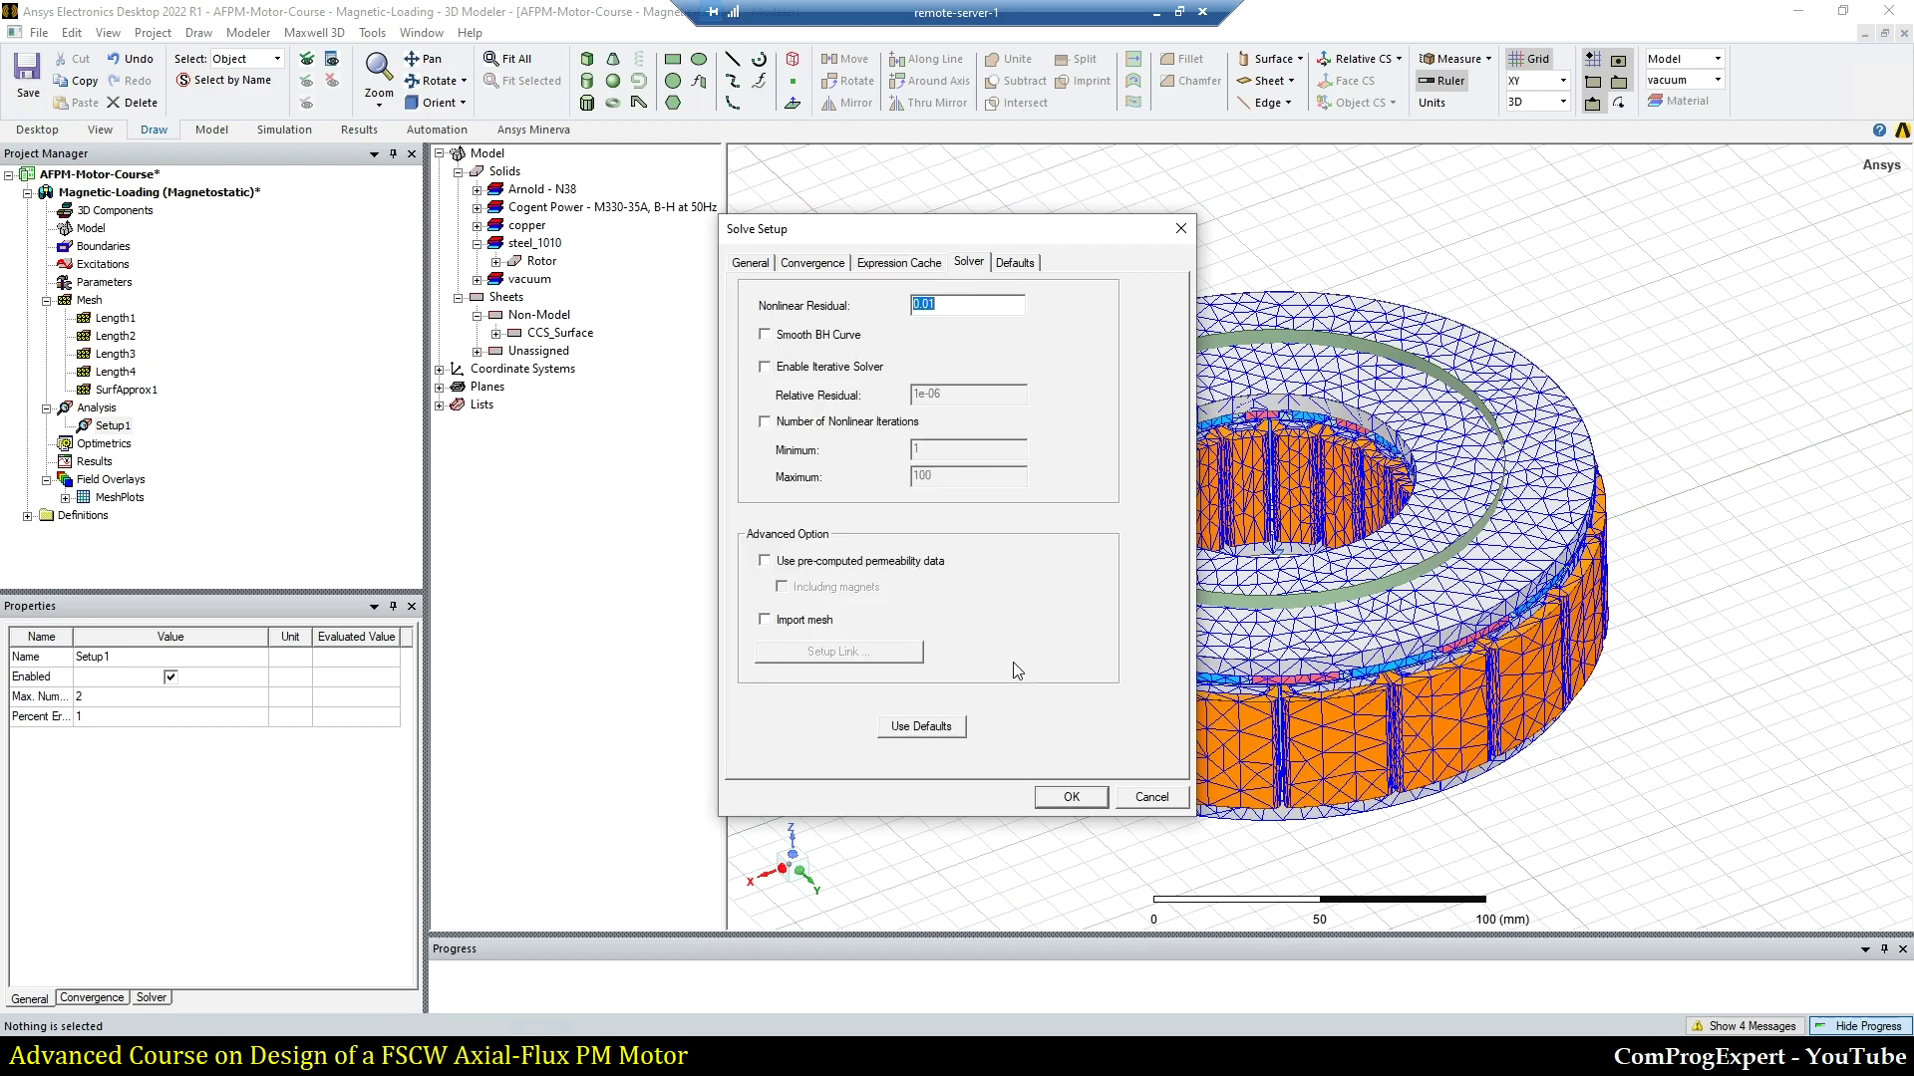
pyautogui.click(1057, 804)
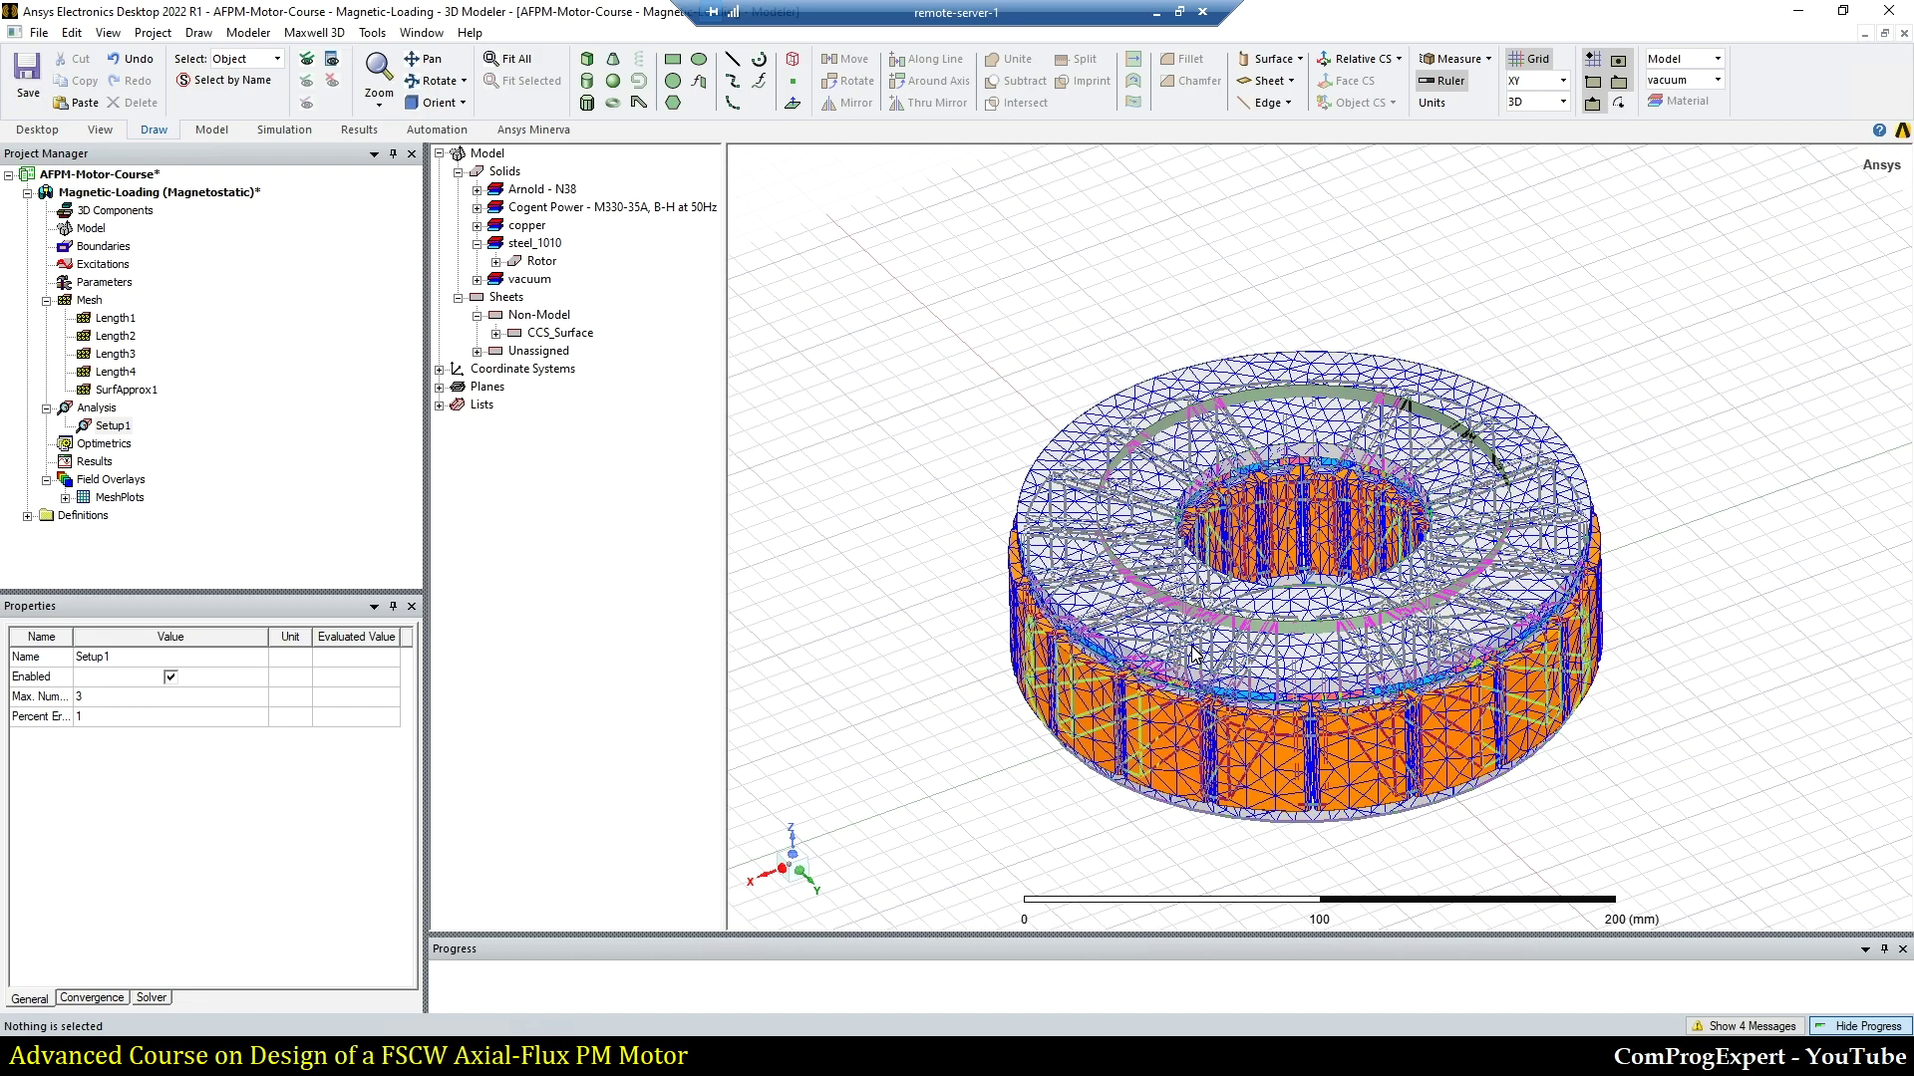
pyautogui.click(508, 63)
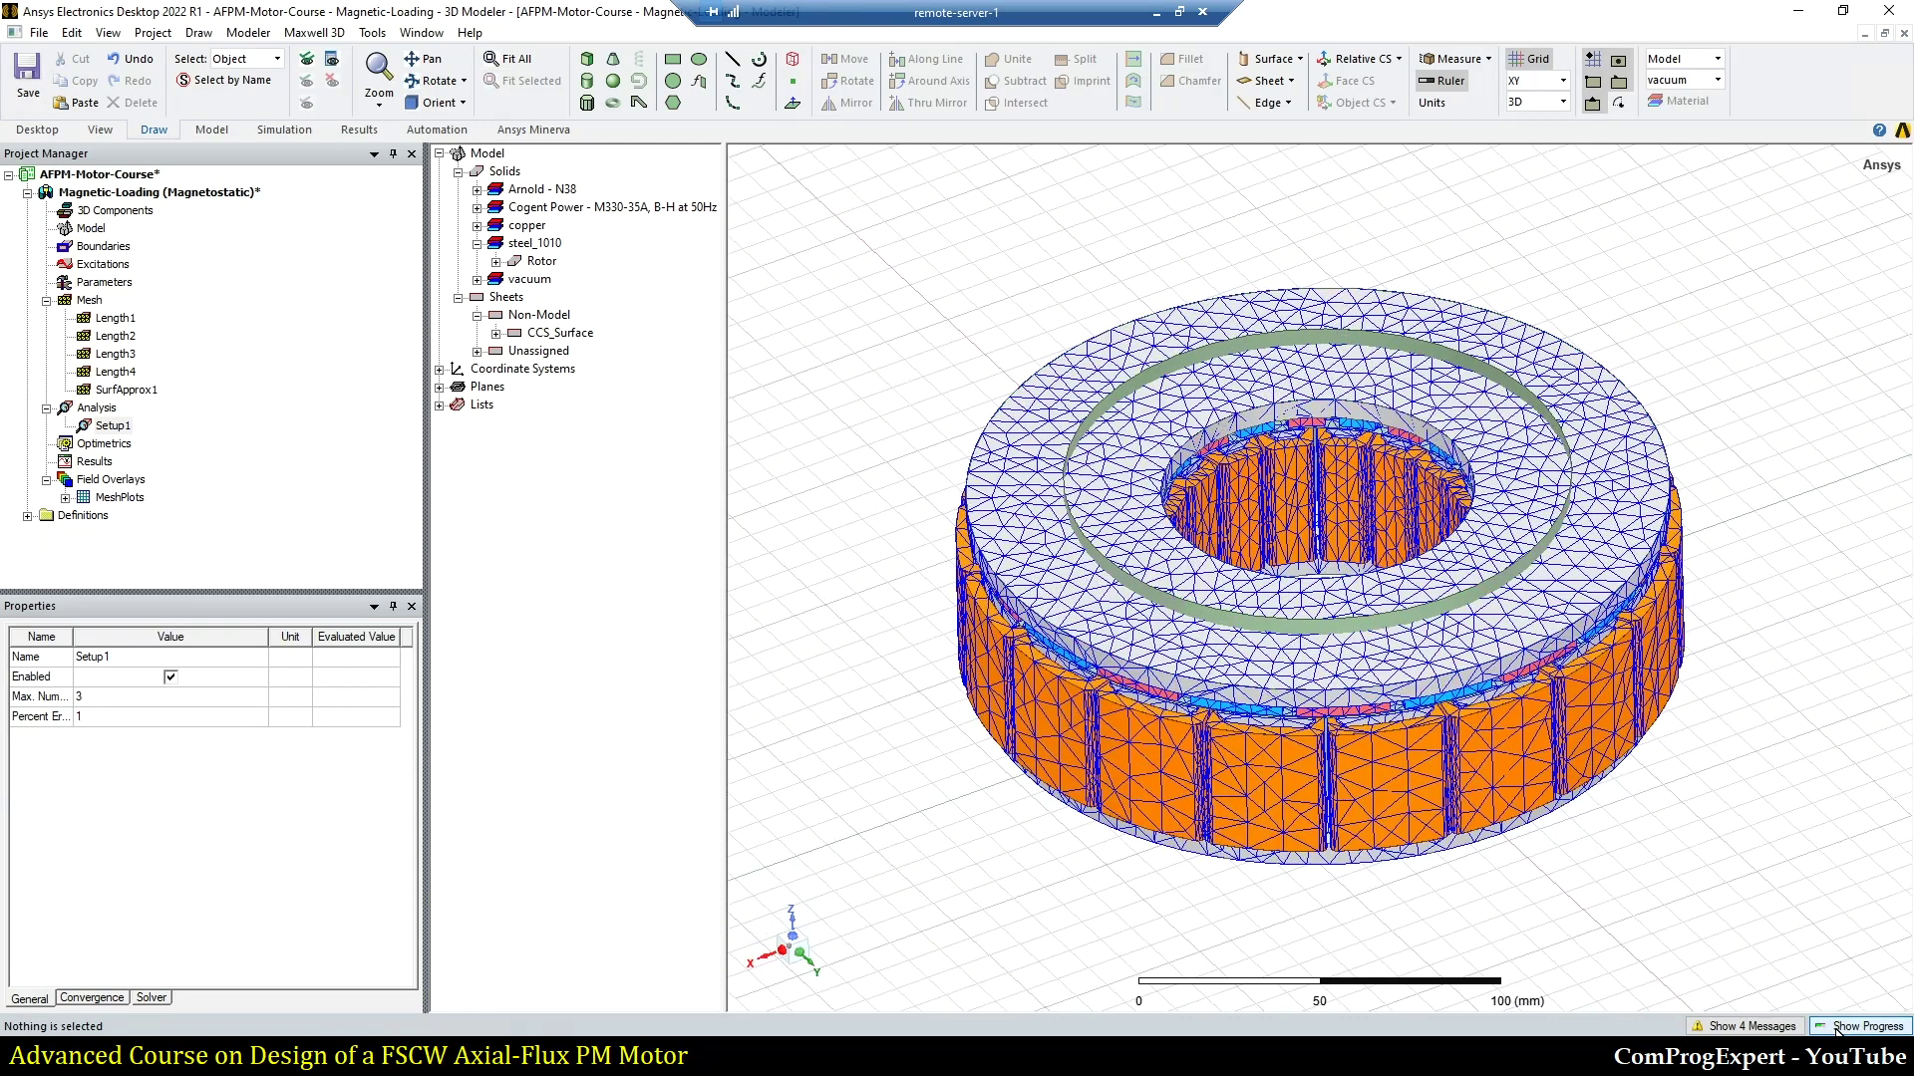
pyautogui.scroll(-3, 1375, 842)
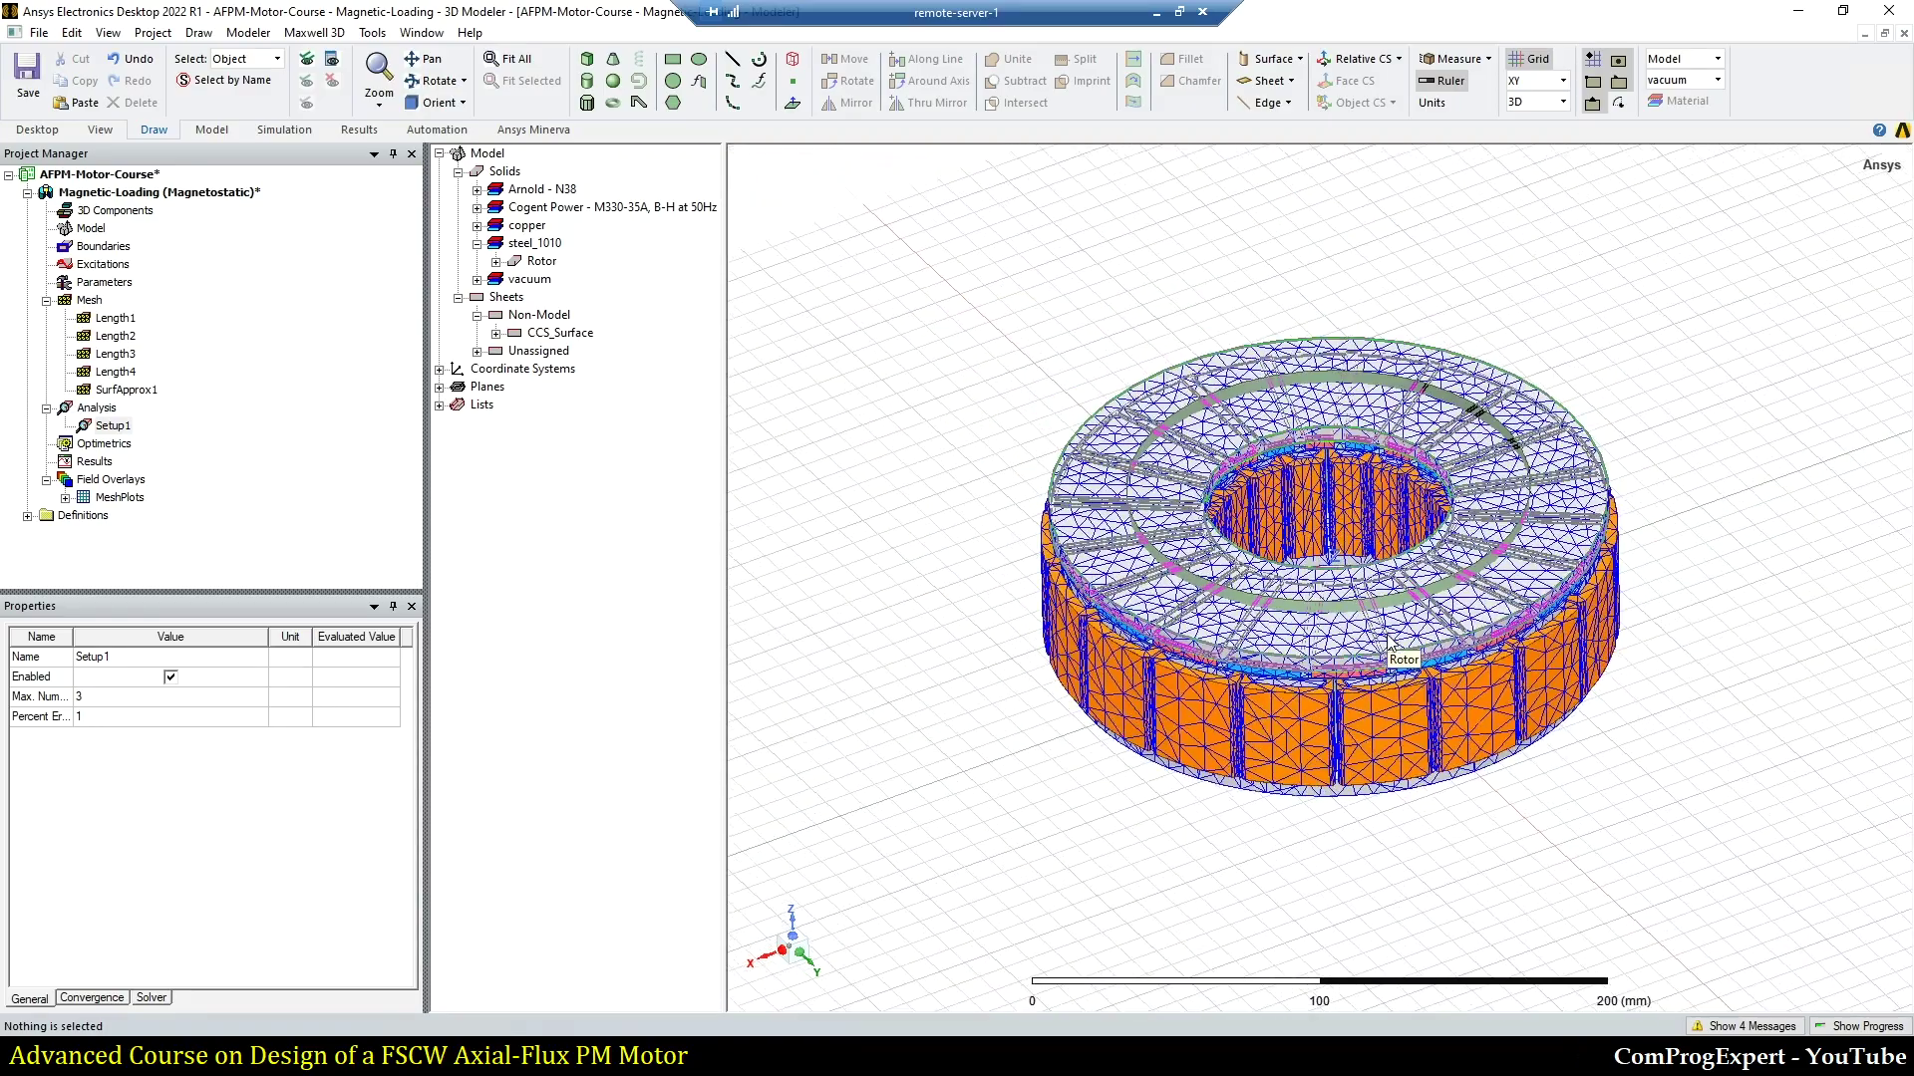
pyautogui.keyDown('alt'); pyautogui.moveTo(1299, 797); pyautogui.dragTo(1346, 845); pyautogui.keyUp('alt')
pyautogui.scroll(1, 1393, 810)
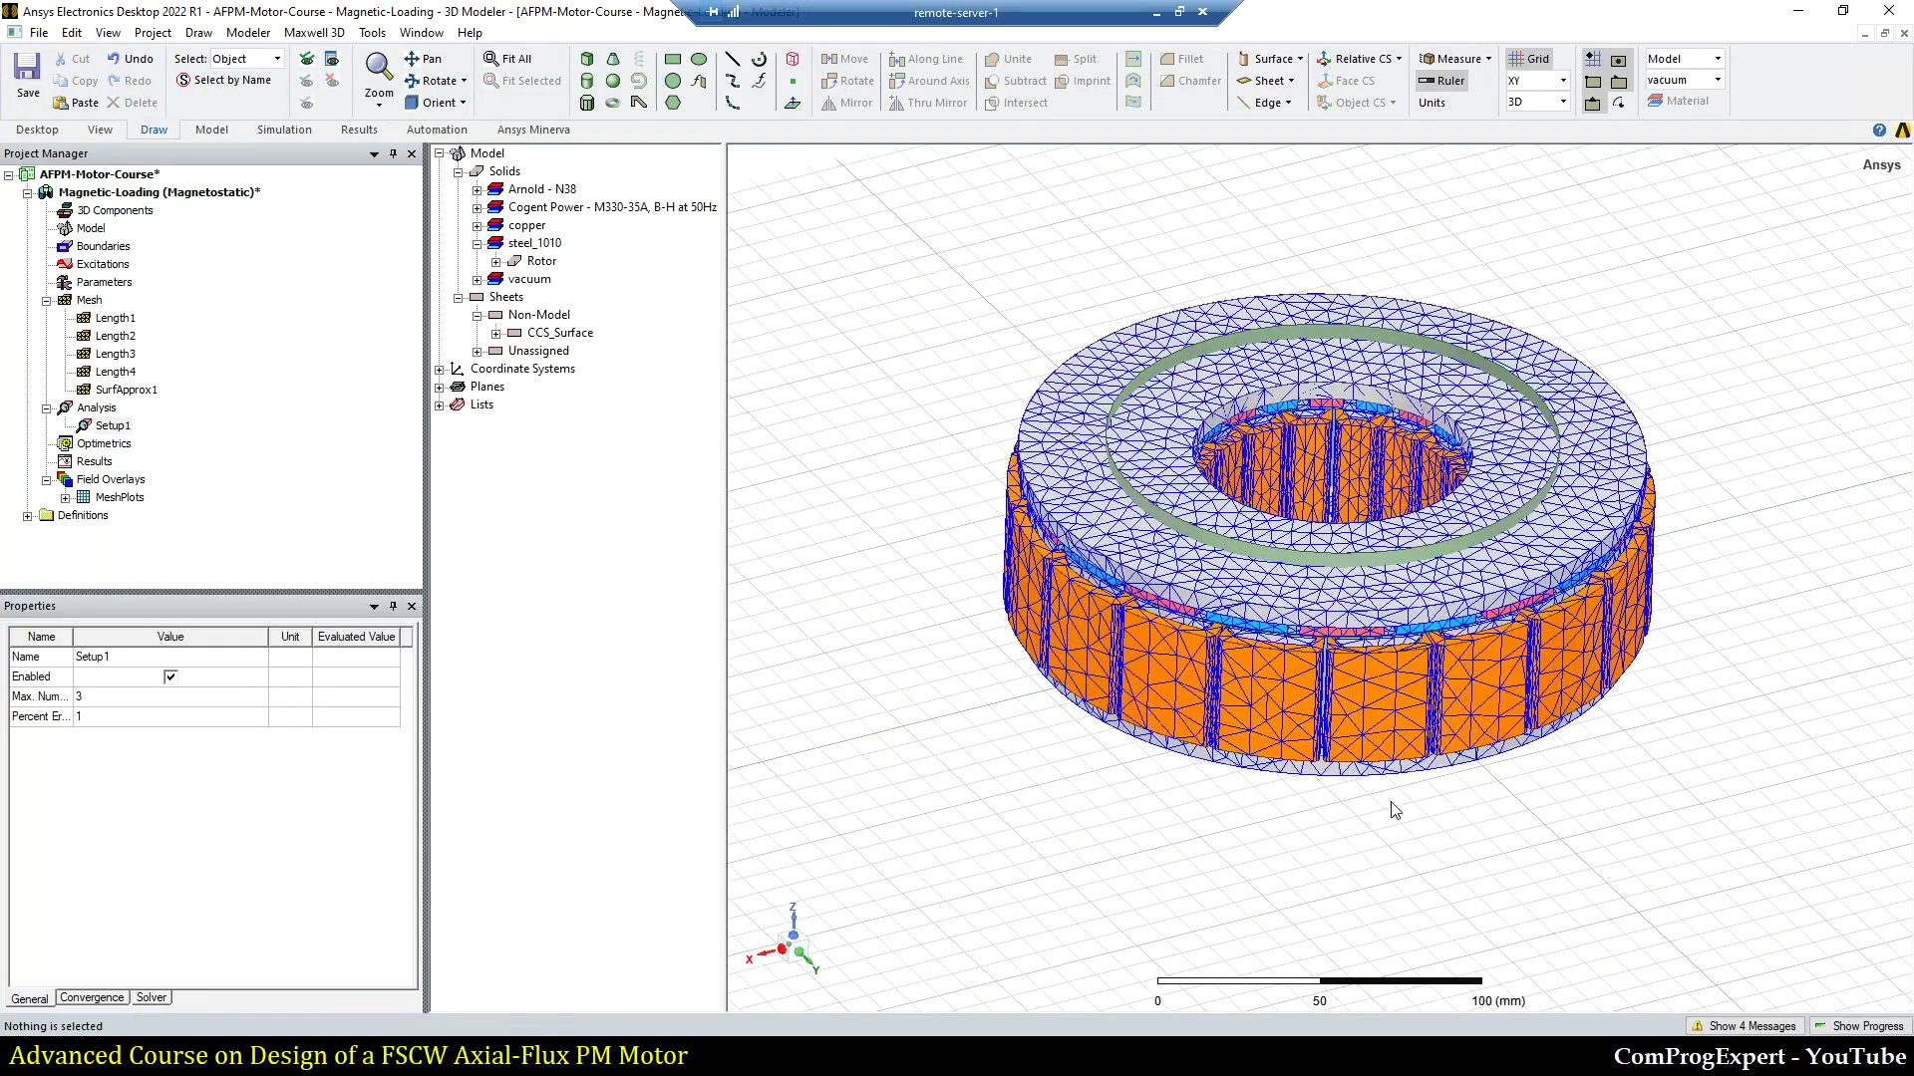
pyautogui.scroll(1, 1721, 309)
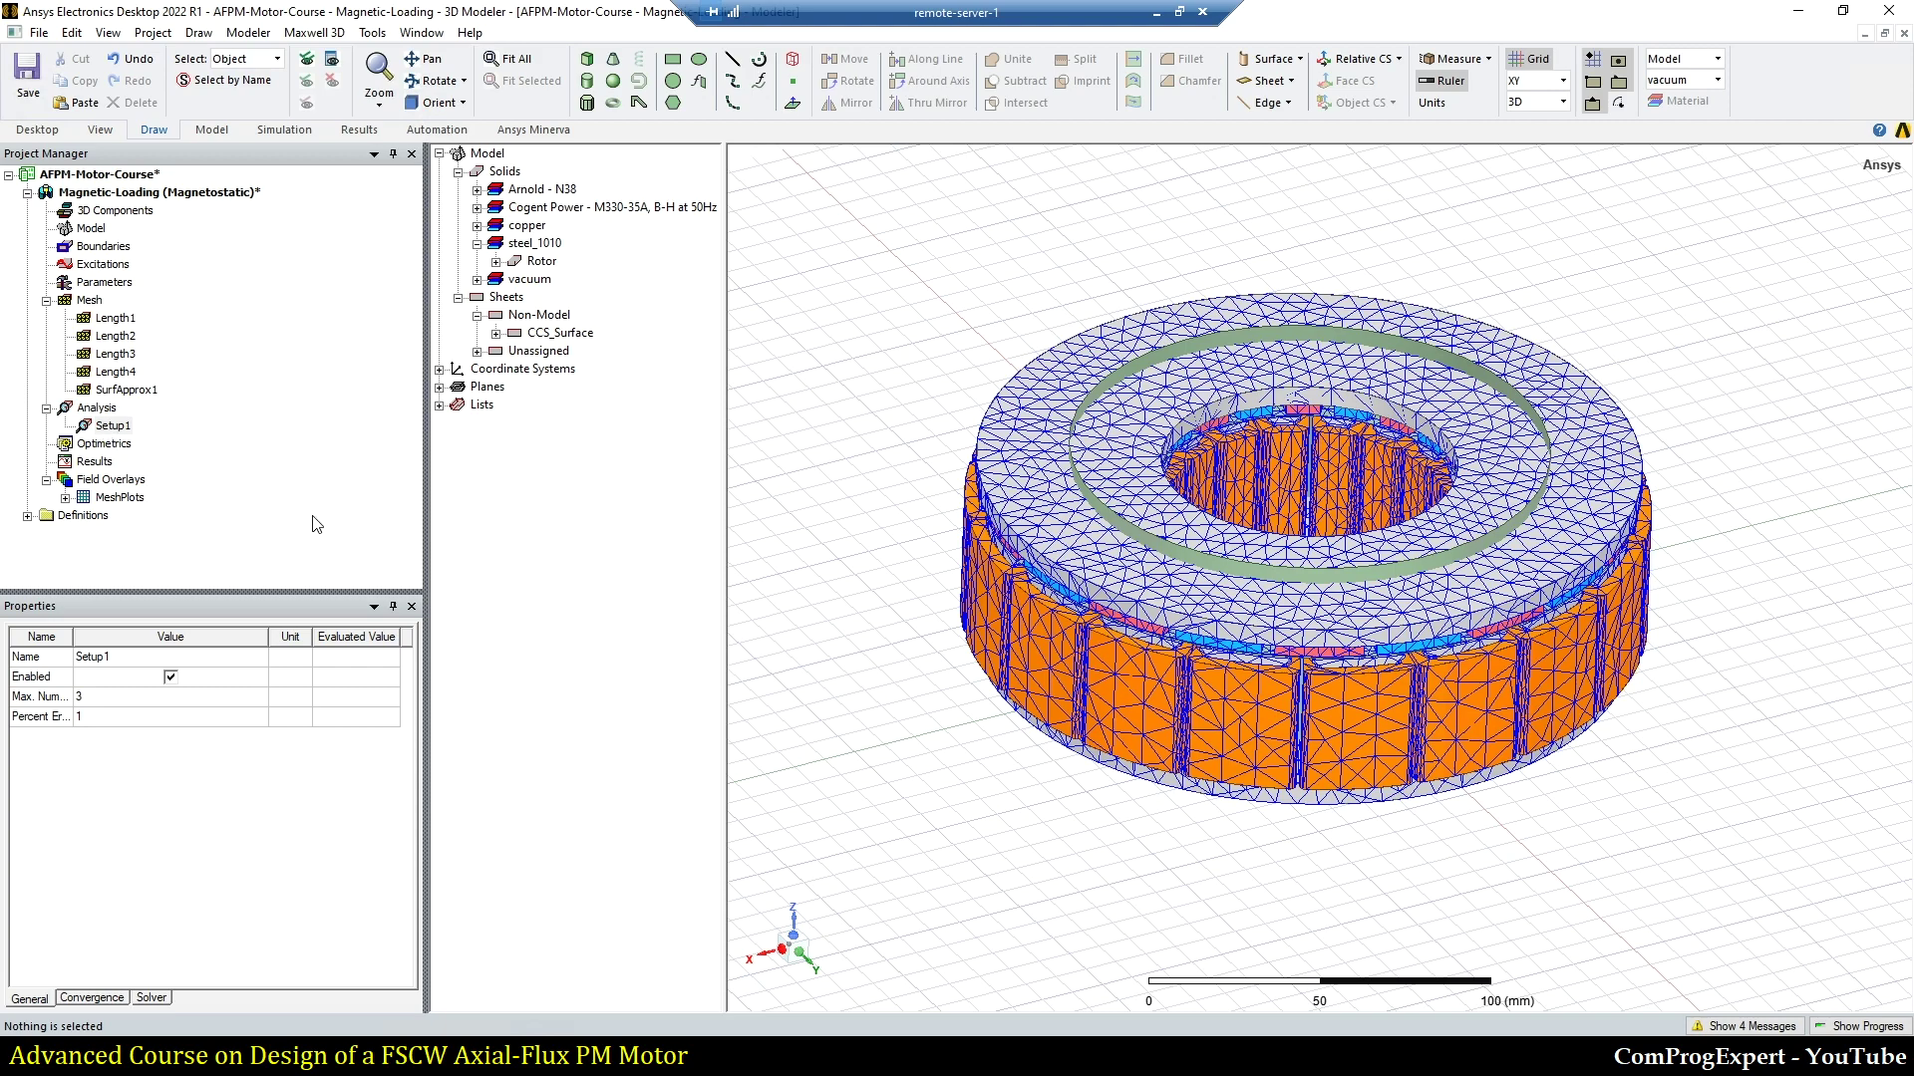
# Step: Analyze Setup1, showing the solve progress during the run and hiding it once the solution finishes
pyautogui.click(1857, 1027)
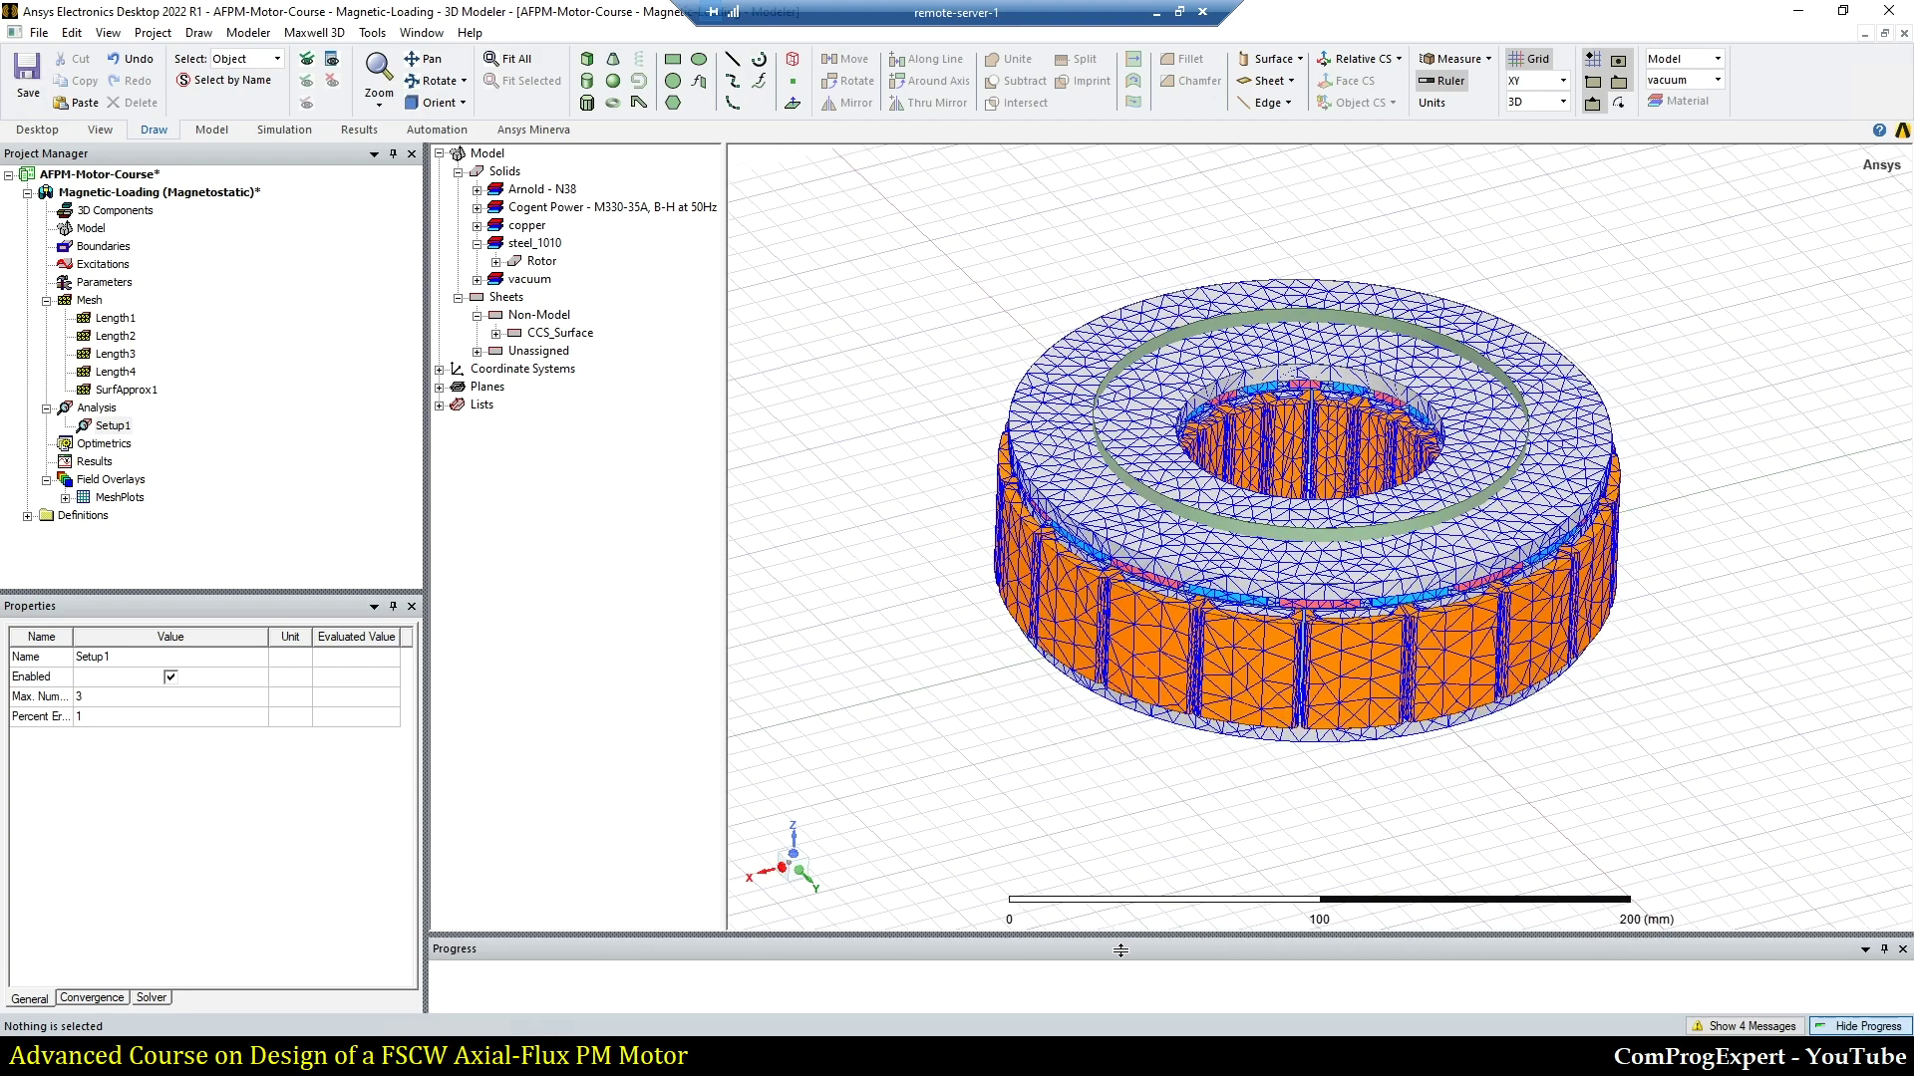
pyautogui.moveTo(1120, 950); pyautogui.dragTo(1121, 785)
pyautogui.rightClick(112, 428)
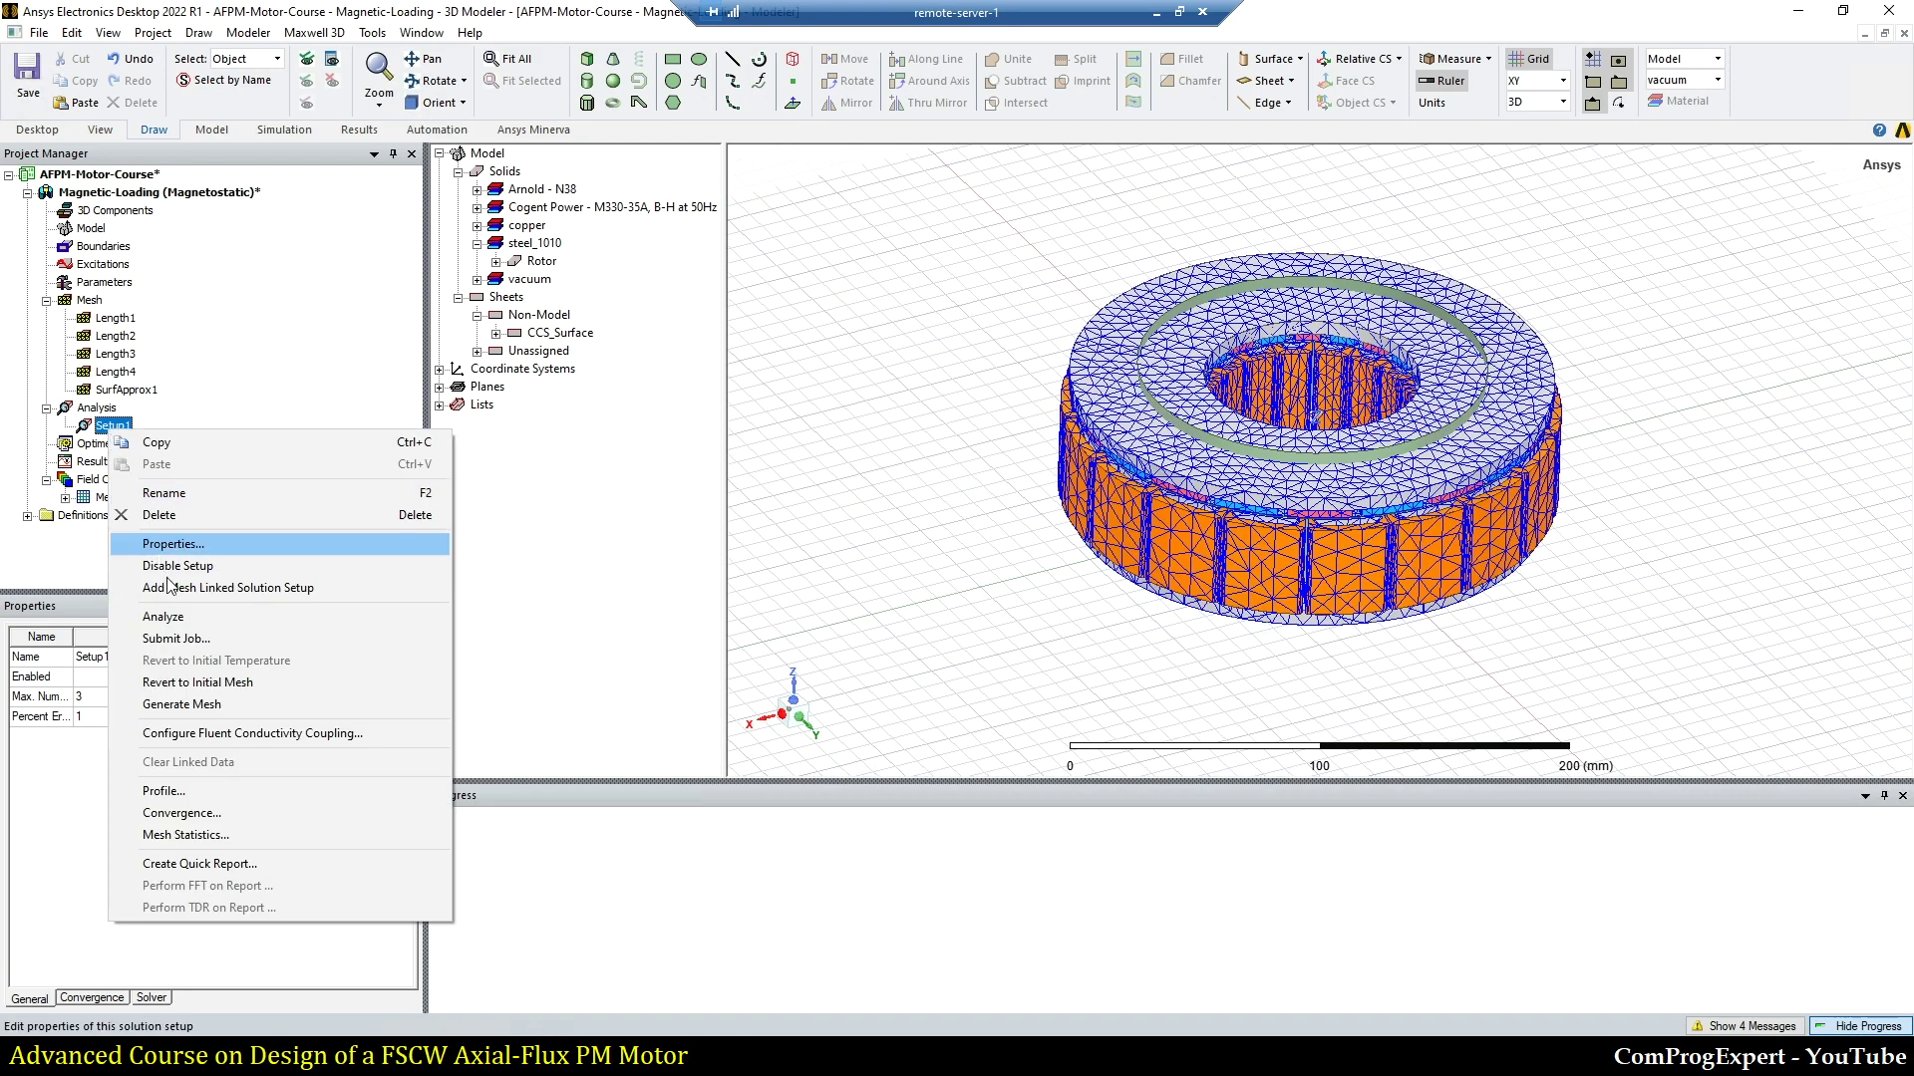
pyautogui.click(177, 615)
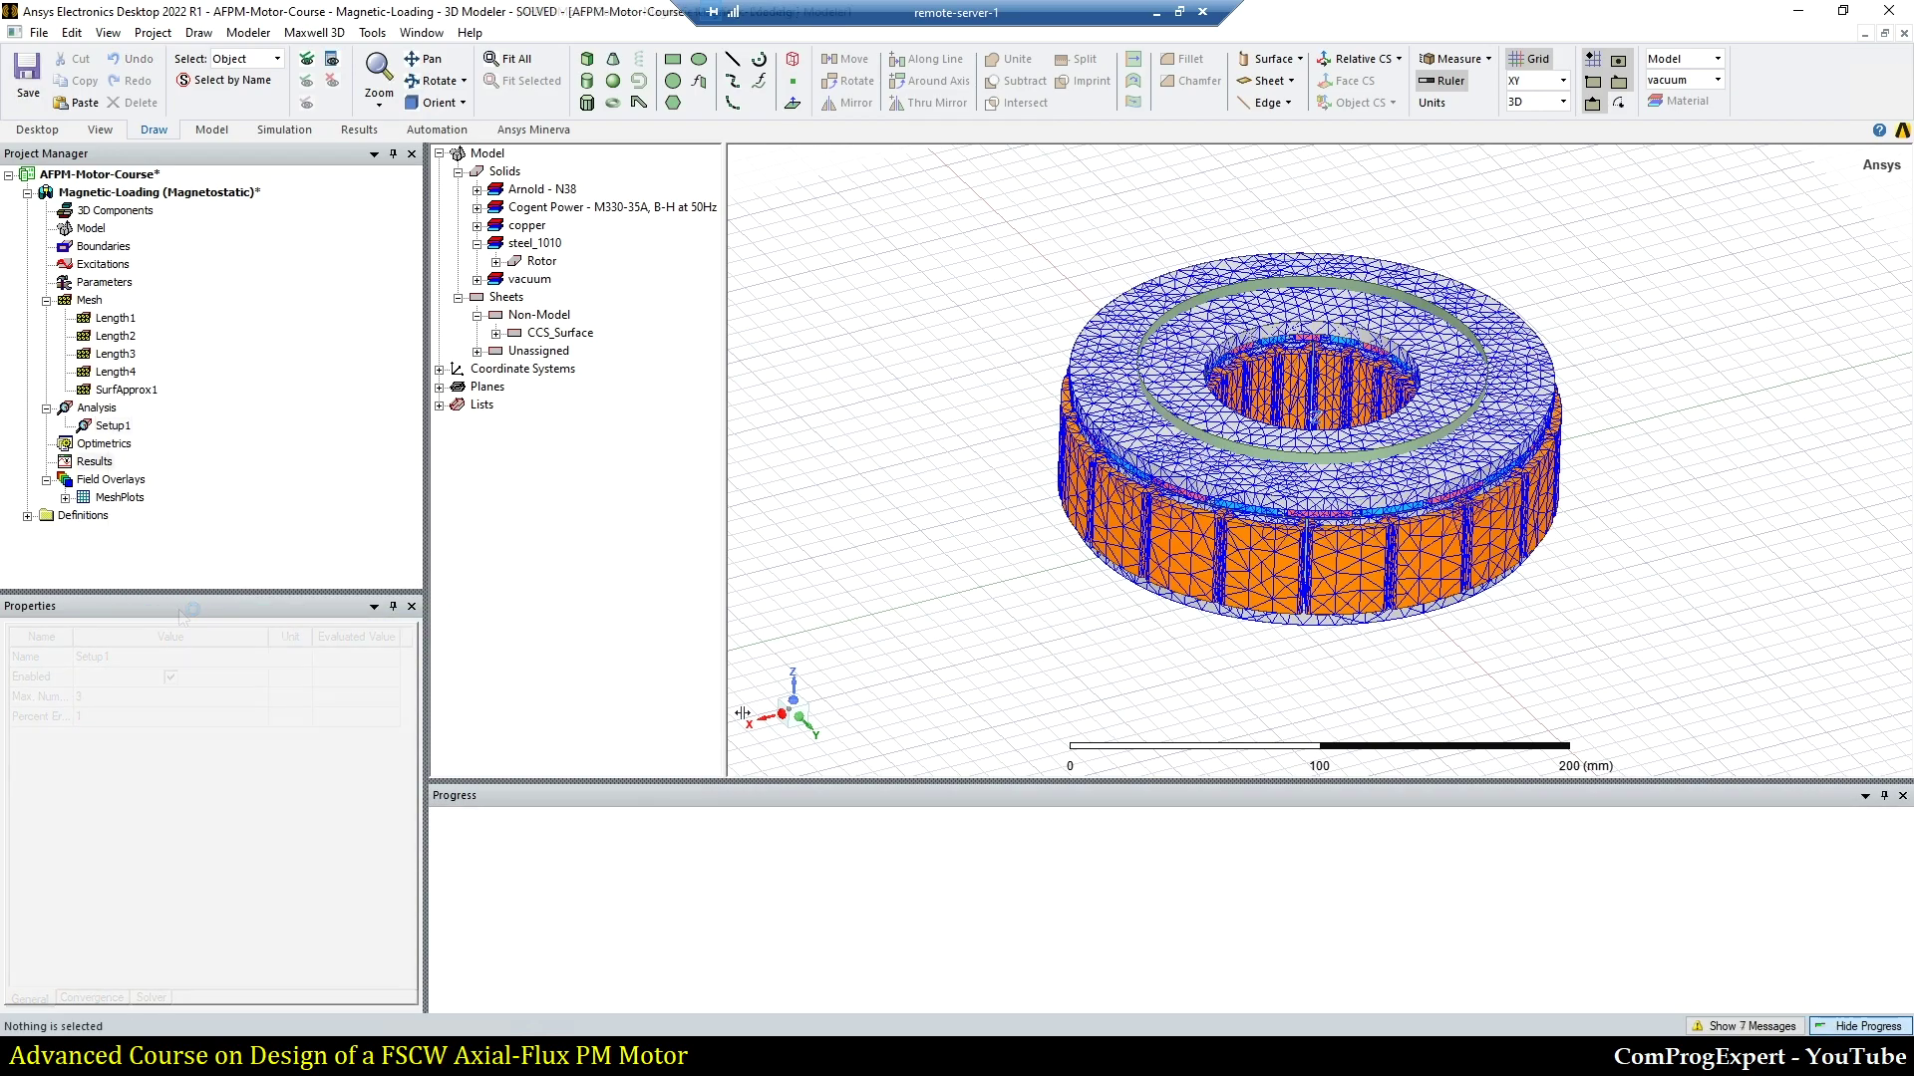
pyautogui.scroll(3, 1031, 314)
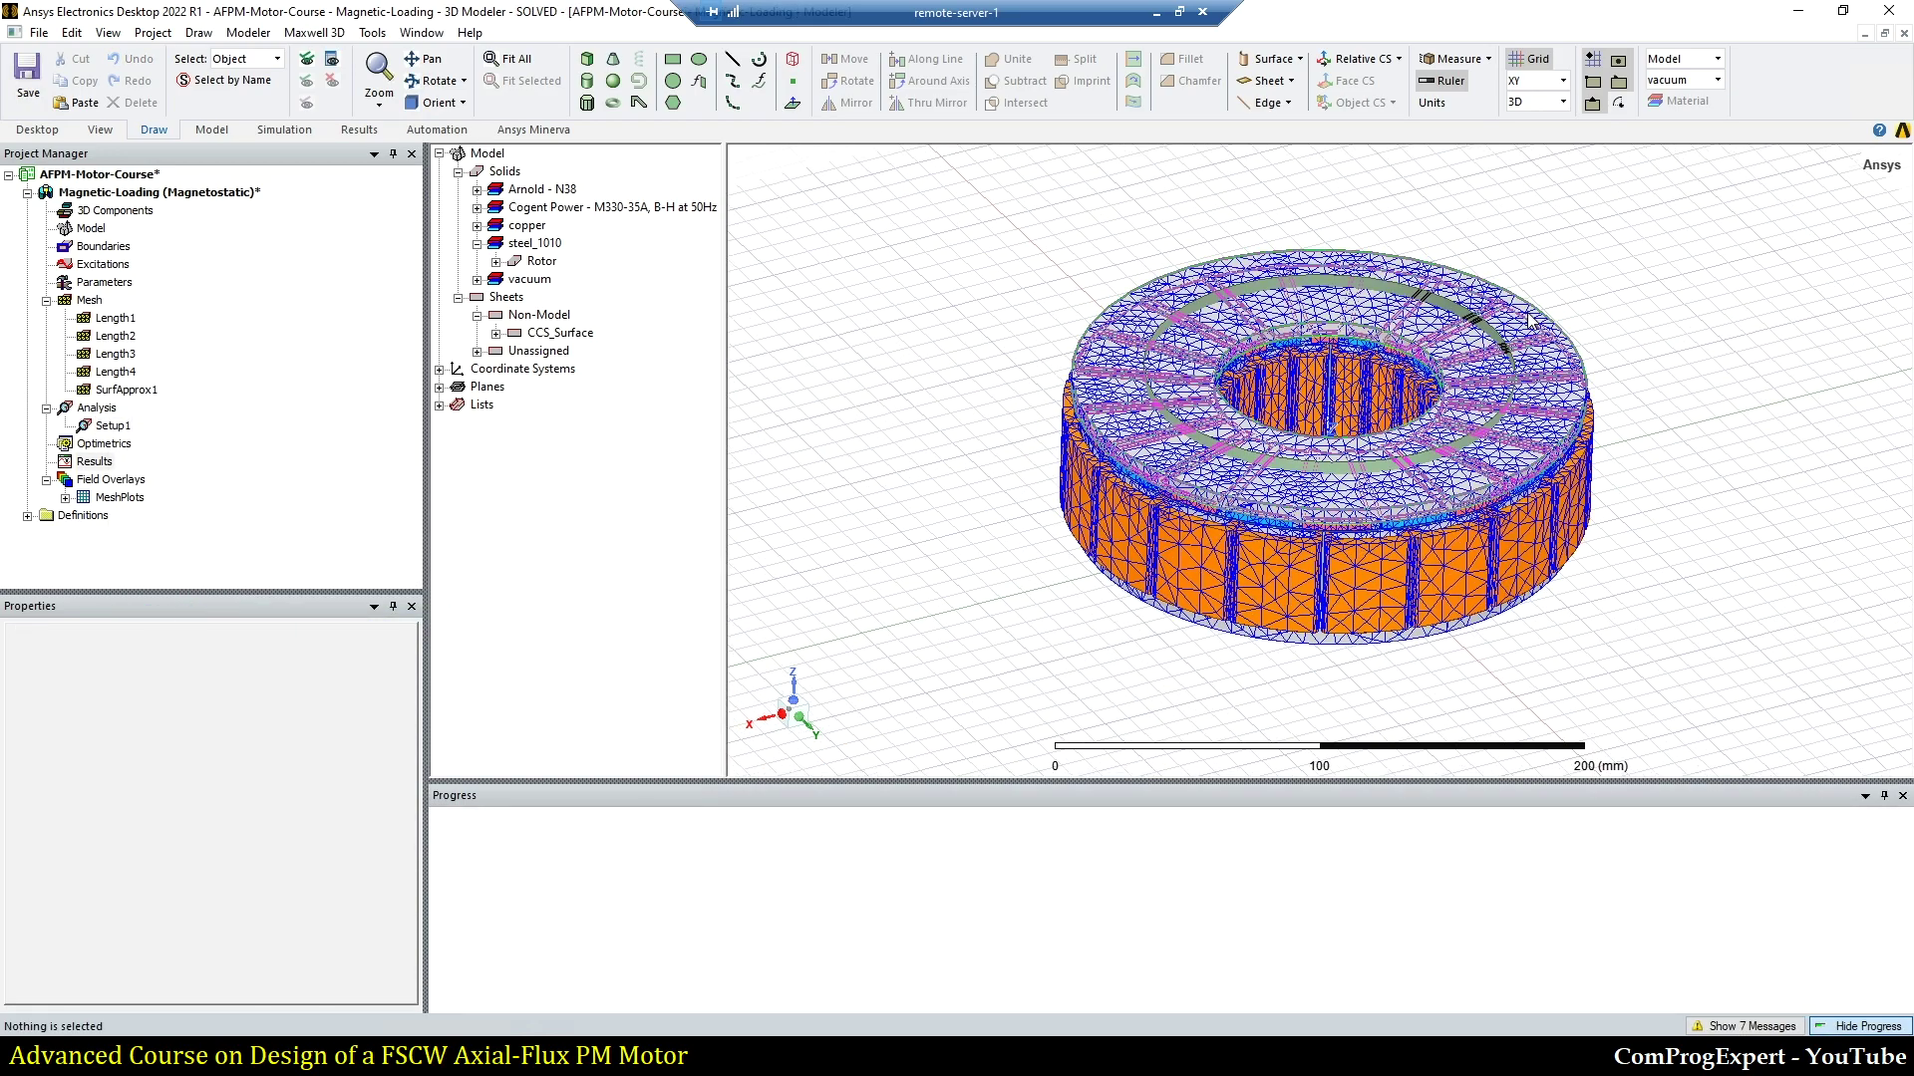
pyautogui.click(1832, 1016)
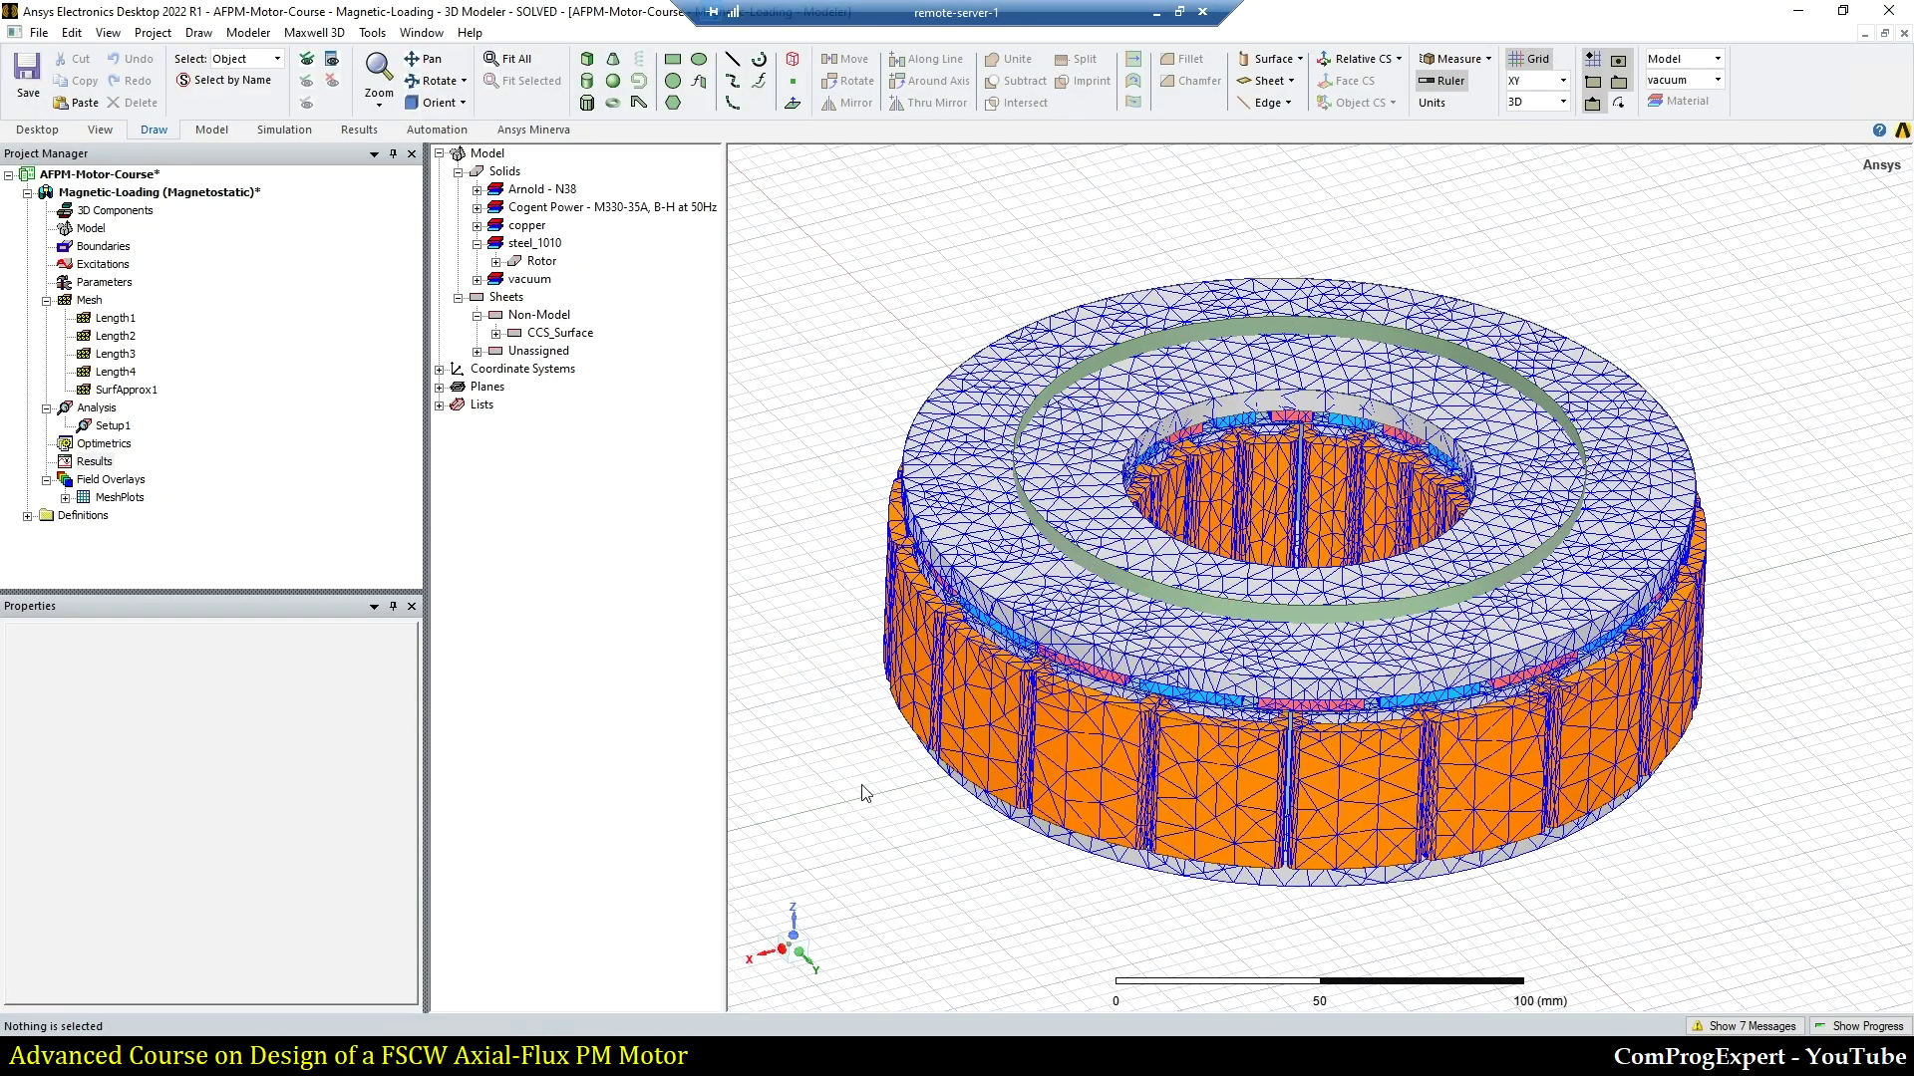
# Step: Review the solution data for Setup1, examining the convergence table and the mesh statistics of the objects
pyautogui.moveTo(863, 792); pyautogui.dragTo(1445, 777, button='middle')
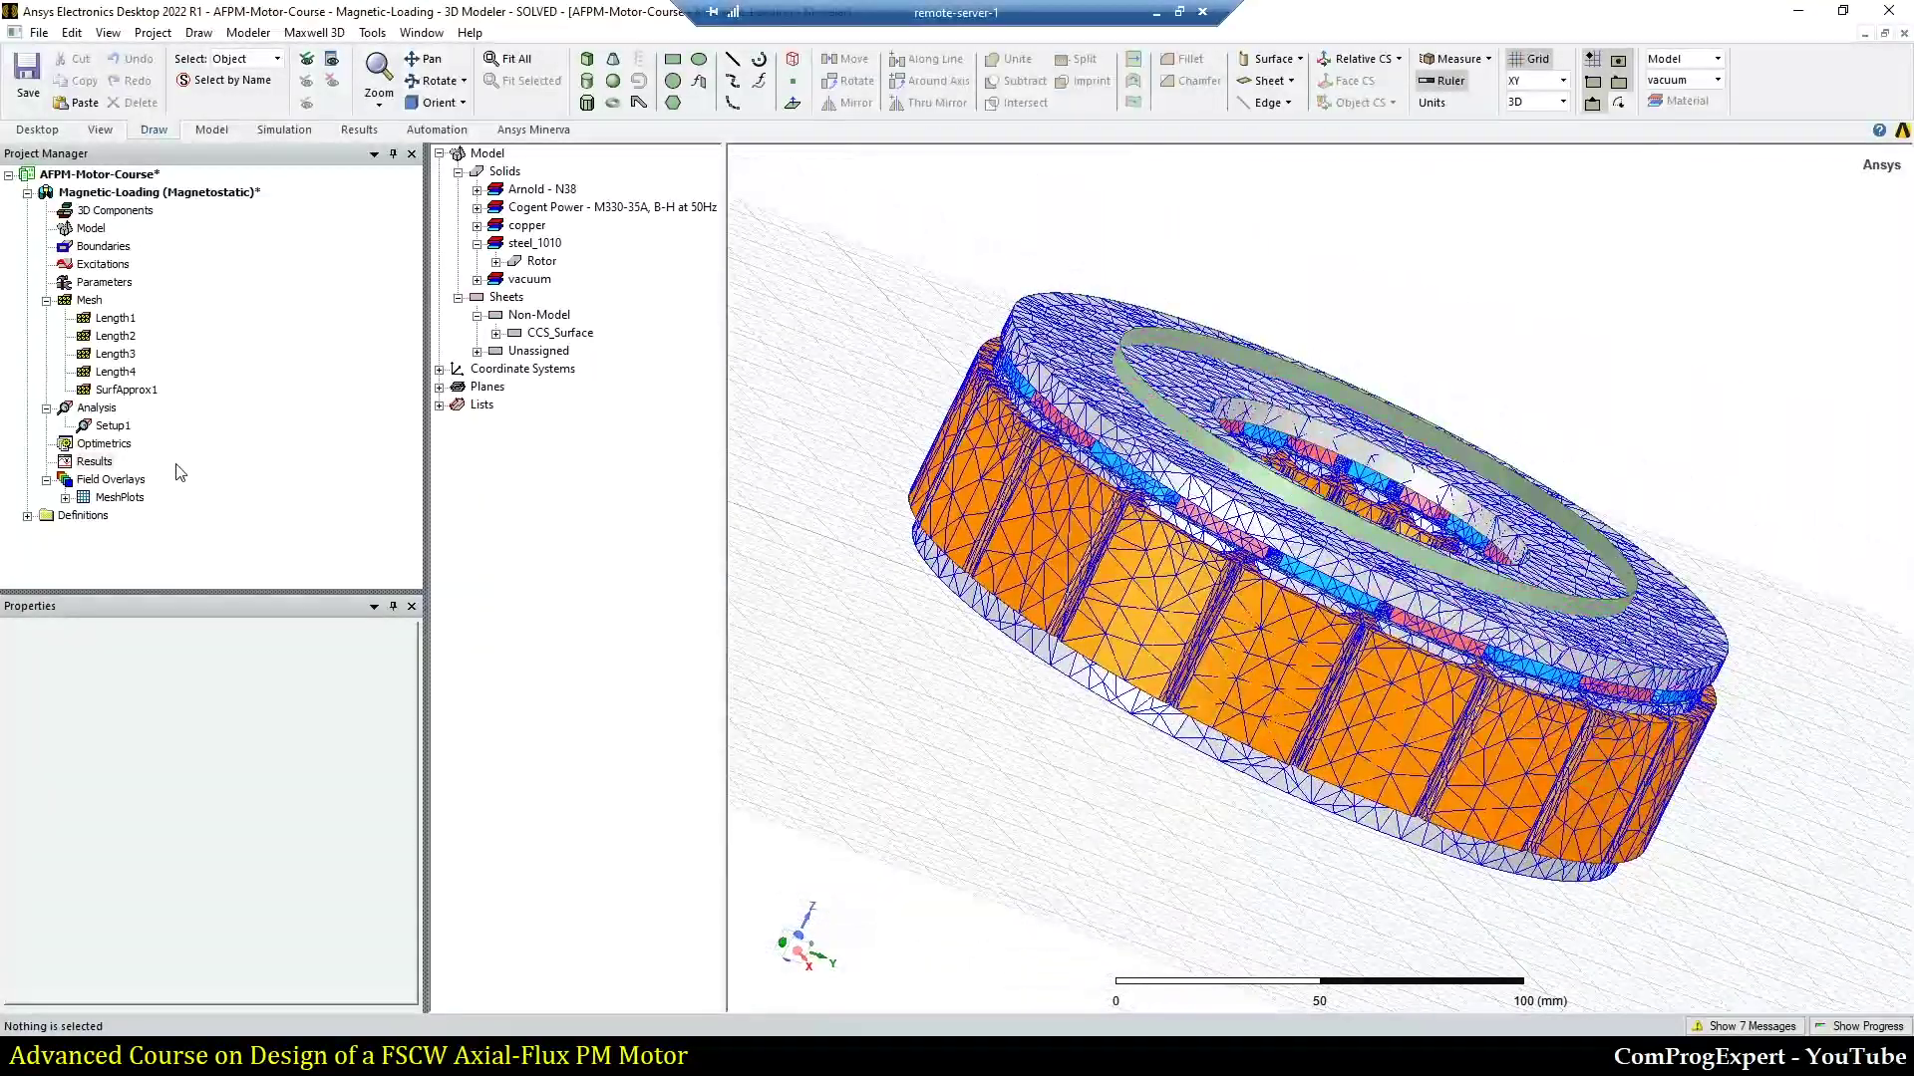
pyautogui.click(118, 498)
pyautogui.rightClick(98, 464)
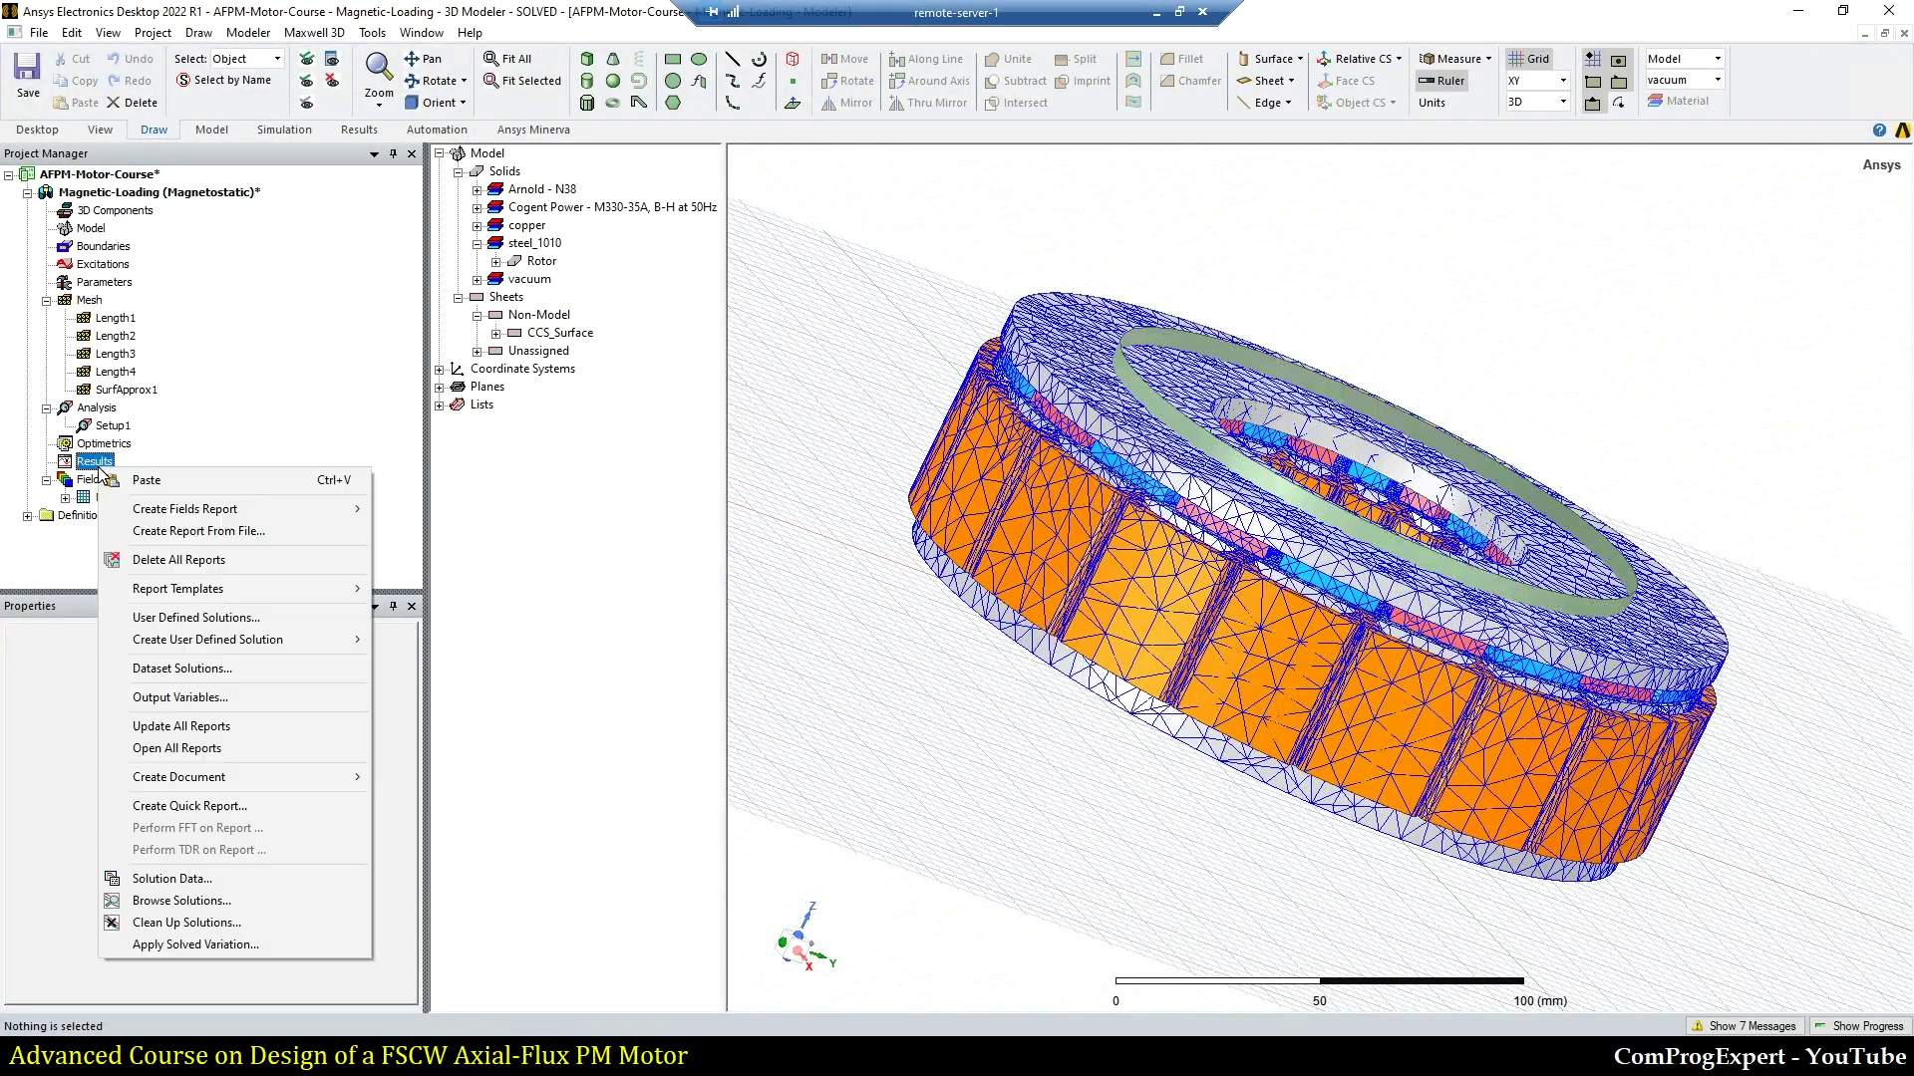
pyautogui.click(225, 883)
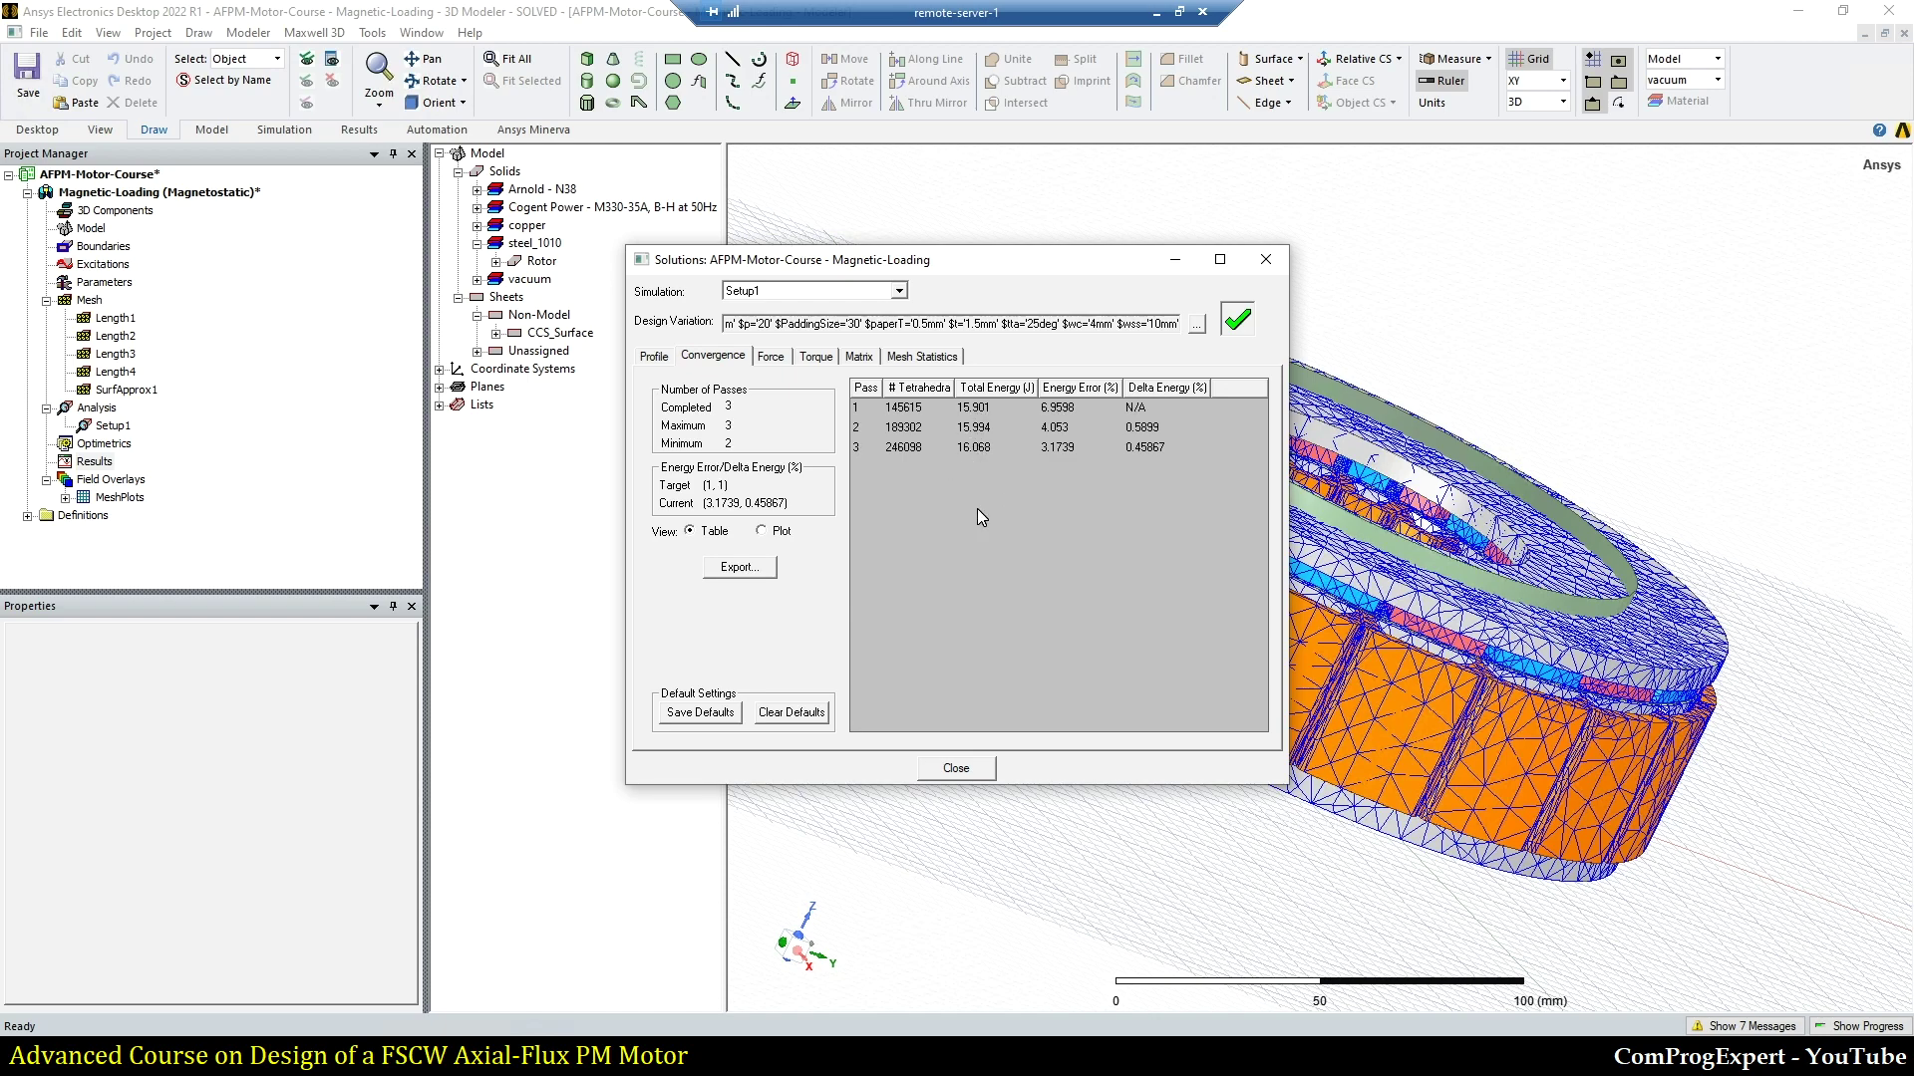
pyautogui.click(930, 361)
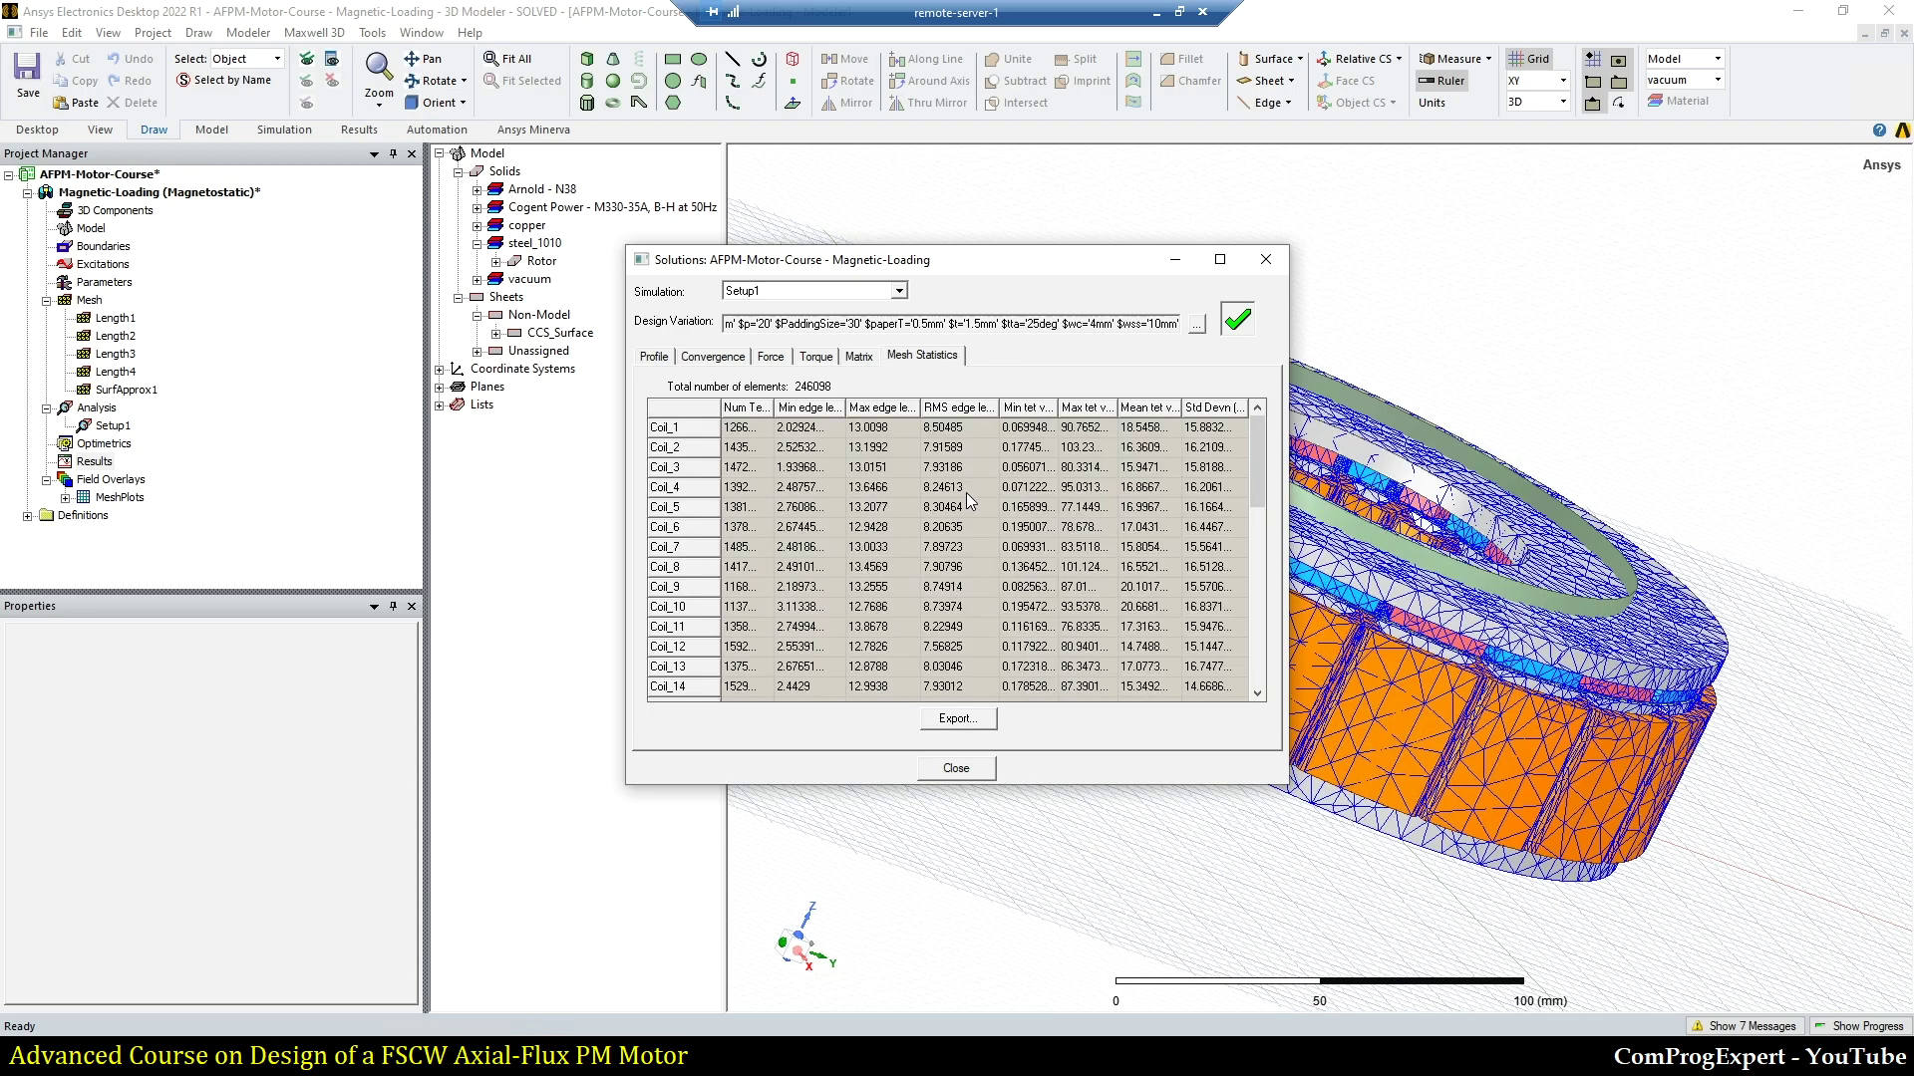
pyautogui.scroll(-5, 966, 493)
pyautogui.click(1264, 260)
# Step: Hide CCS_Surface in the active view and clear the selection
pyautogui.scroll(-5, 1072, 510)
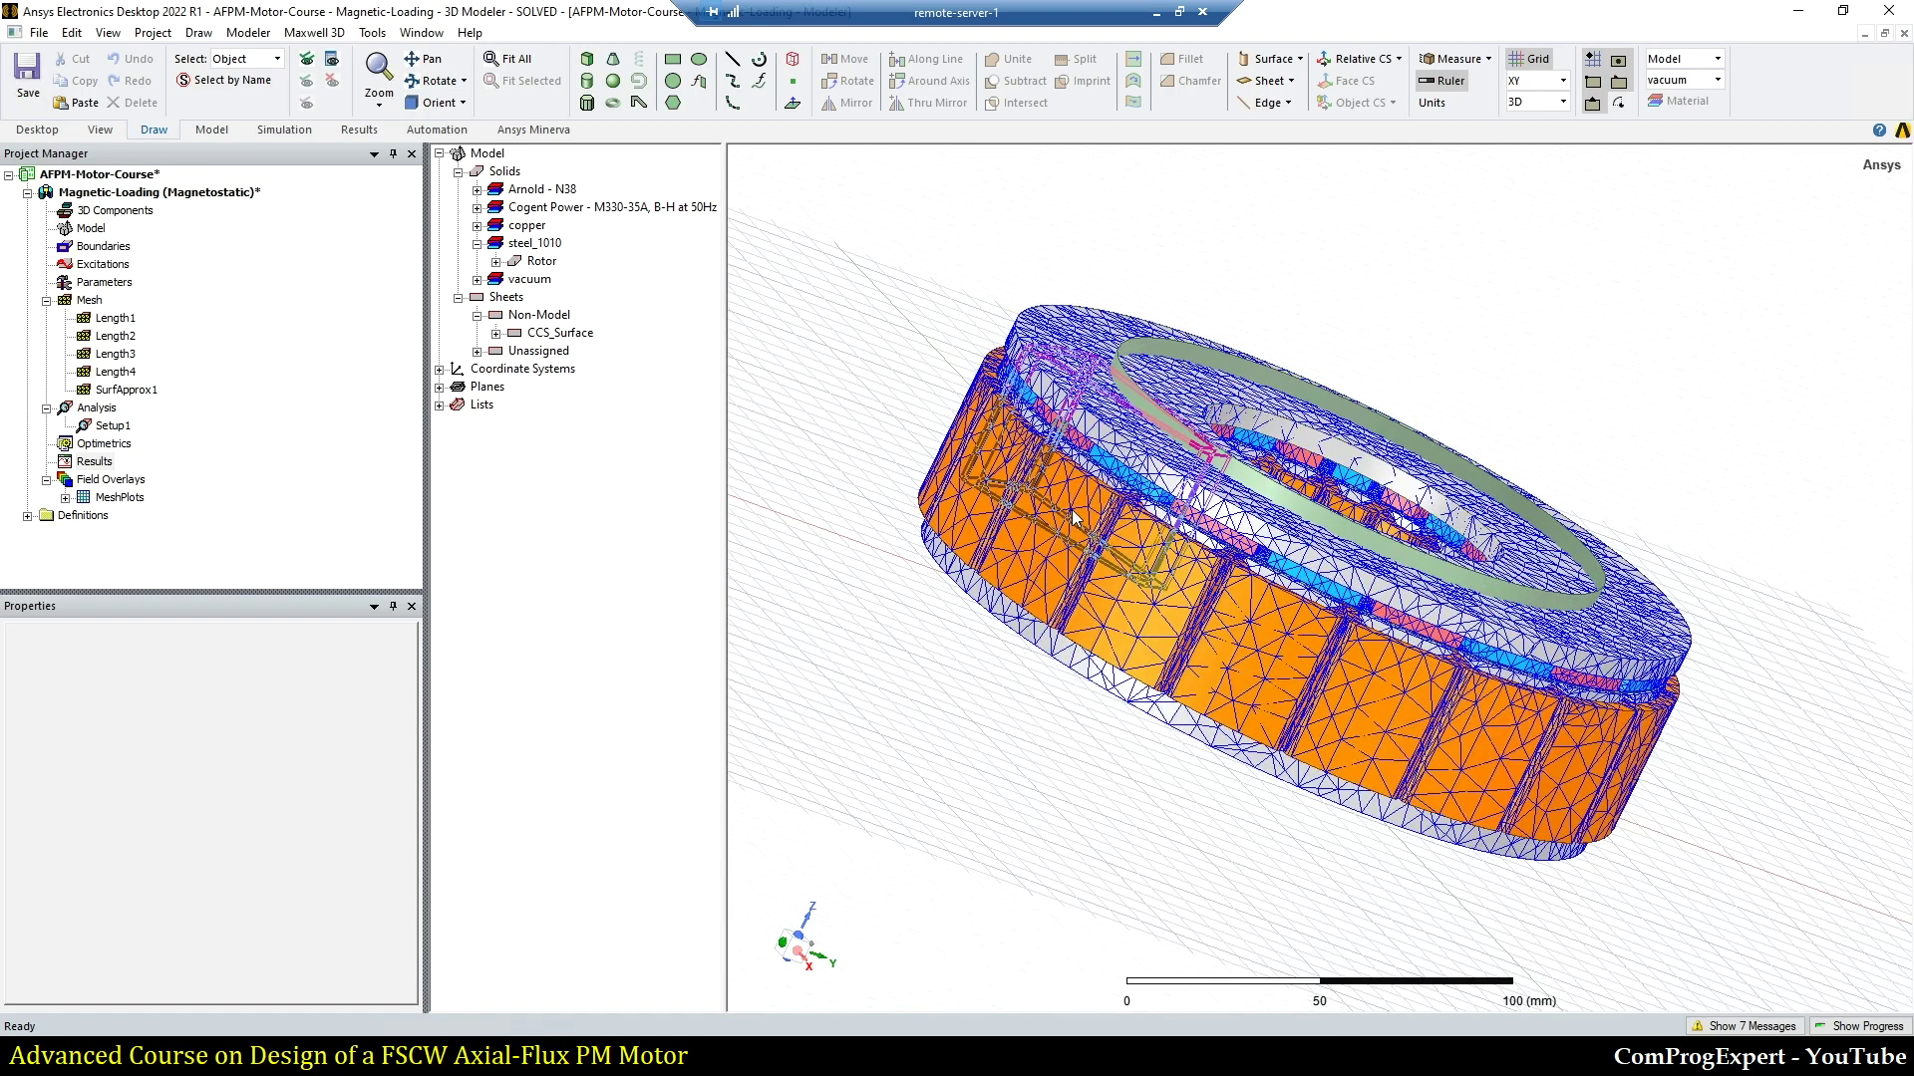
pyautogui.keyDown('alt'); pyautogui.moveTo(1073, 510); pyautogui.dragTo(1451, 601); pyautogui.keyUp('alt')
pyautogui.scroll(1, 1315, 548)
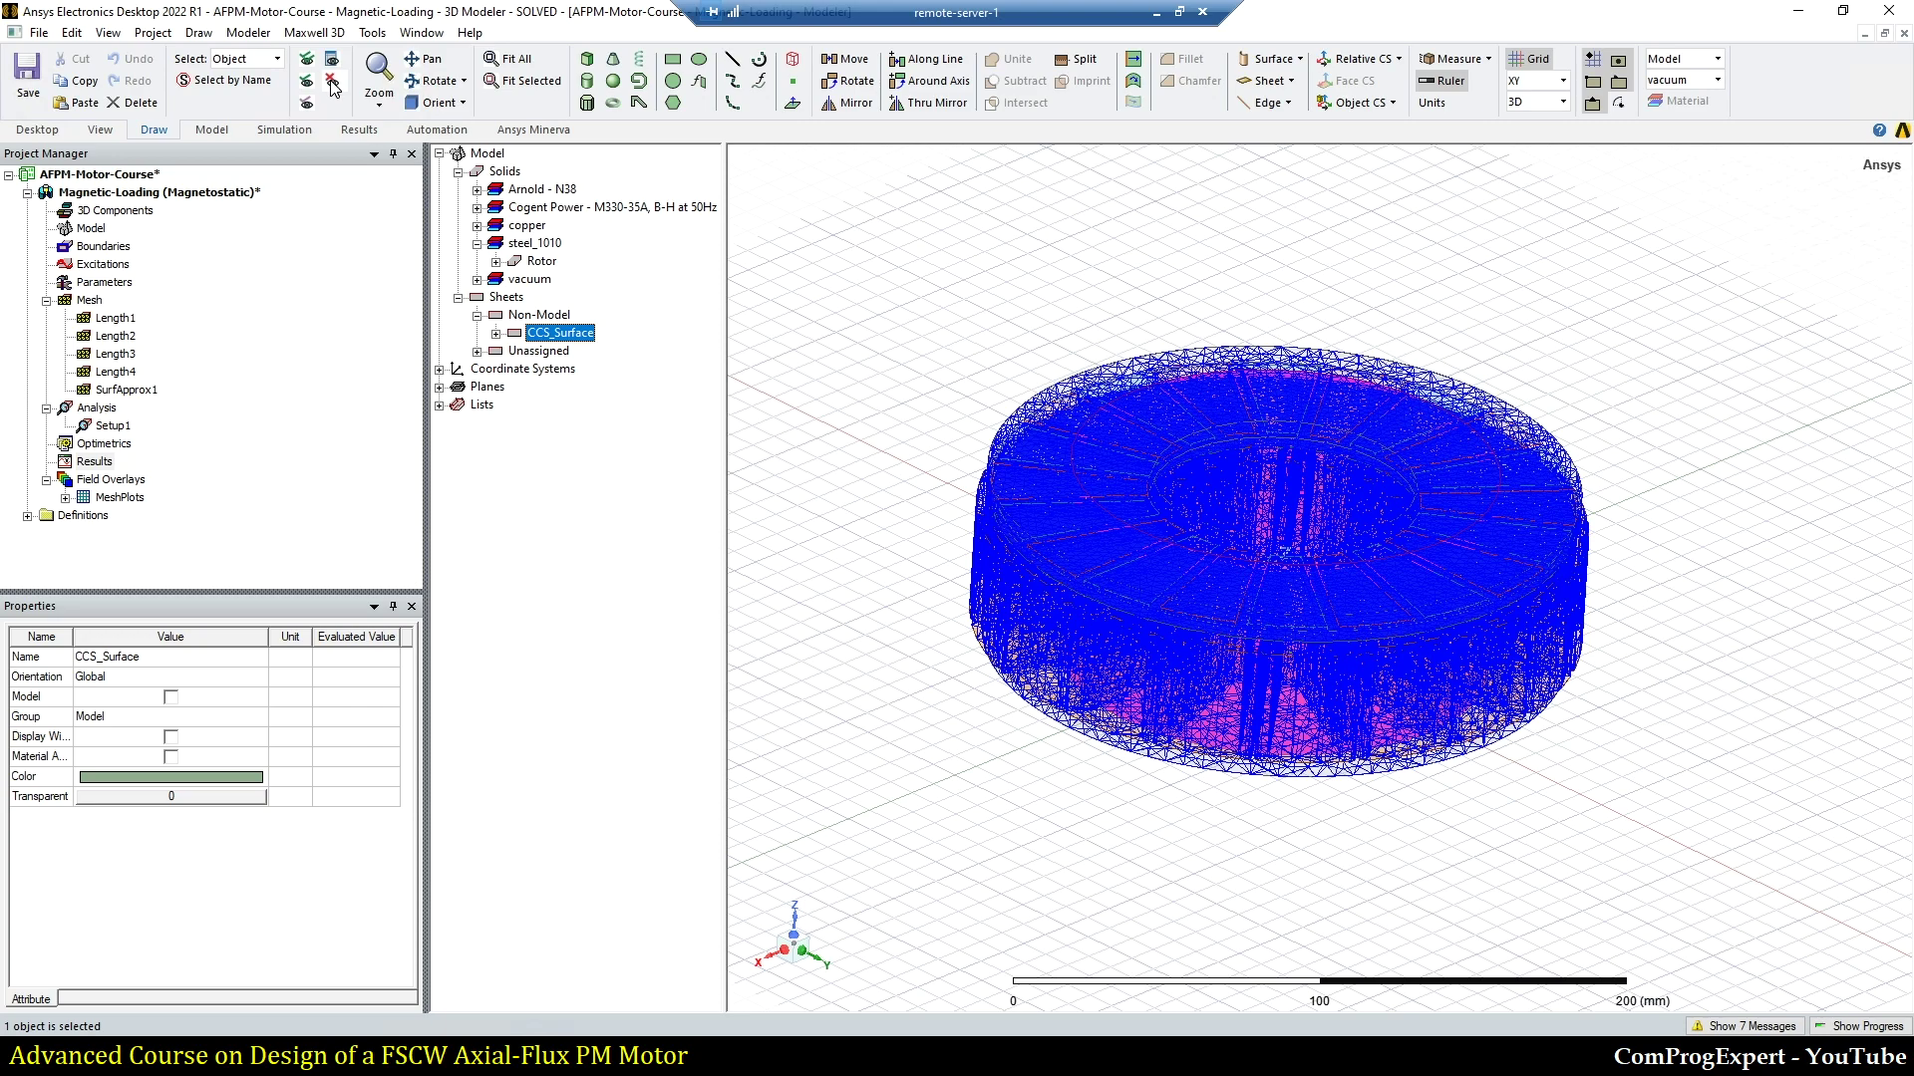
pyautogui.click(982, 319)
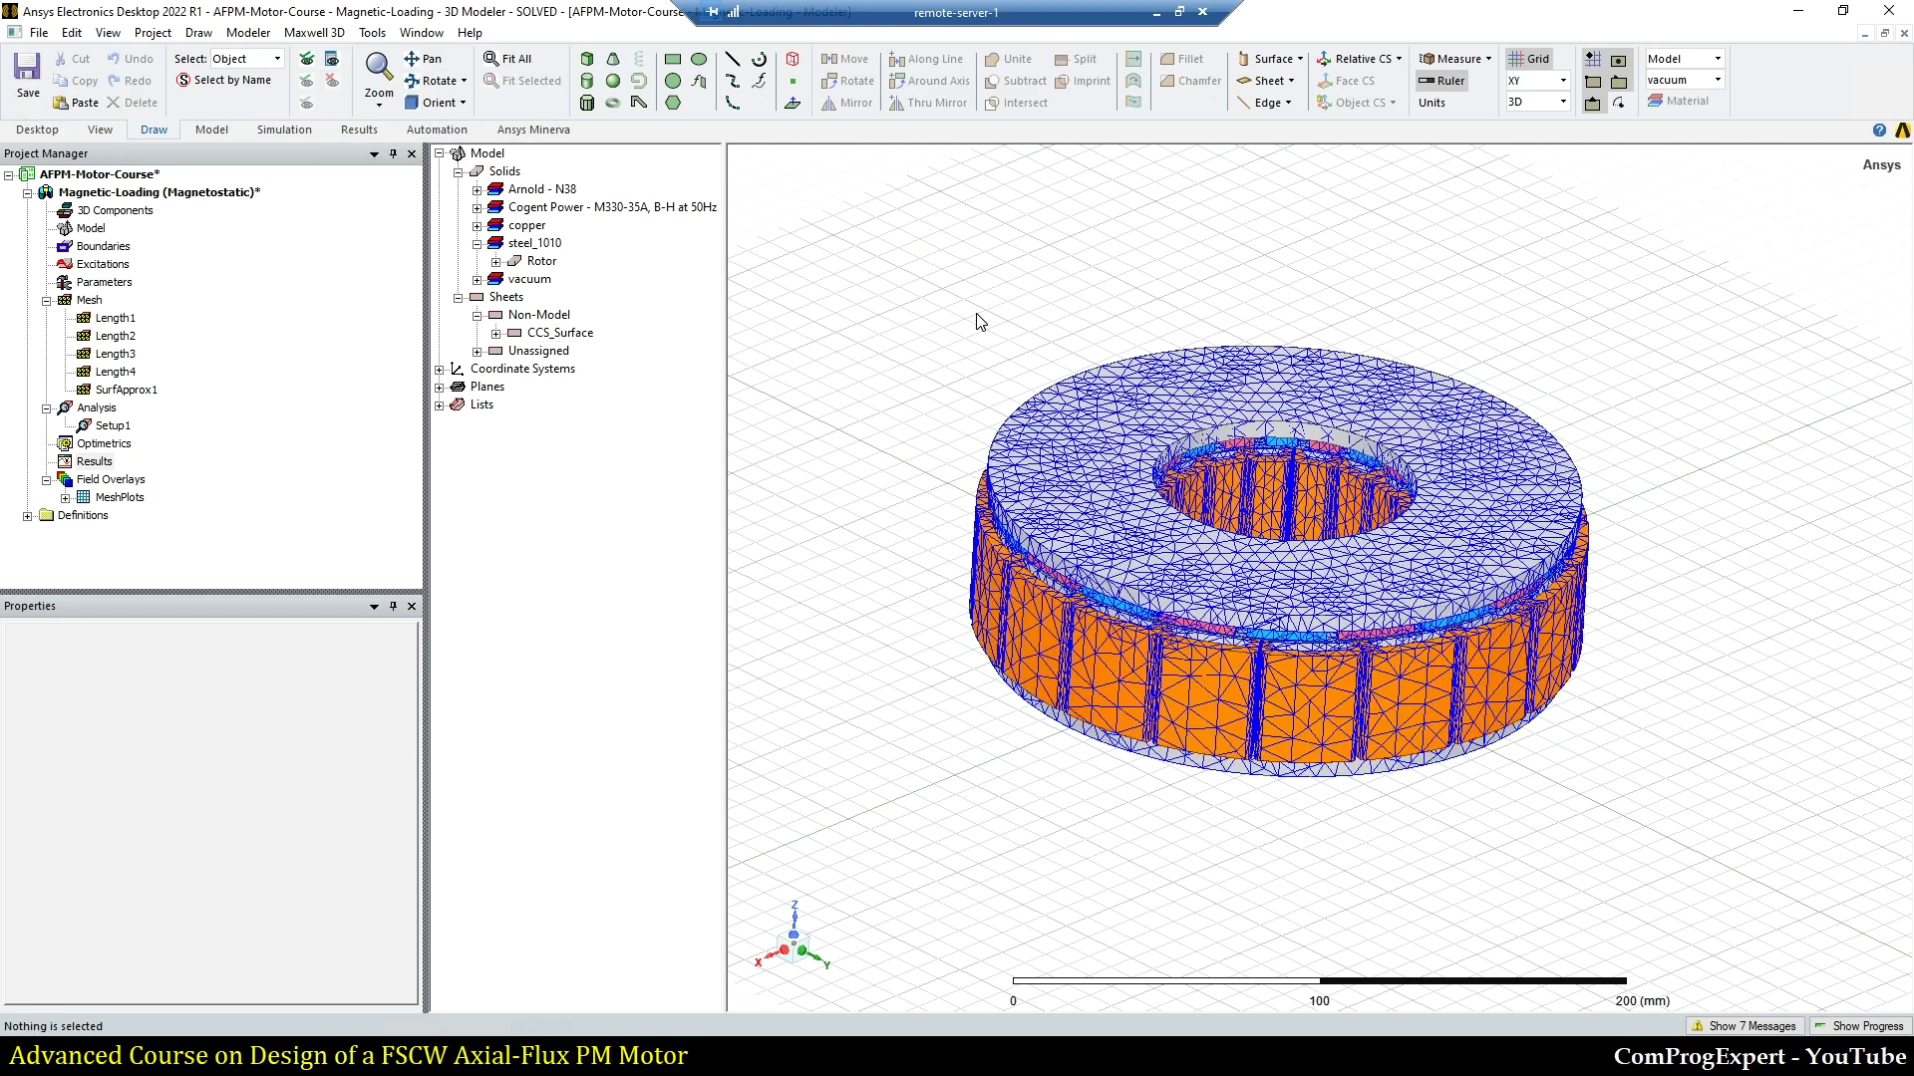
# Step: Add a clipping plane to the meshed motor by picking a point on the rotor's inner edge and a plane normal direction
pyautogui.click(212, 131)
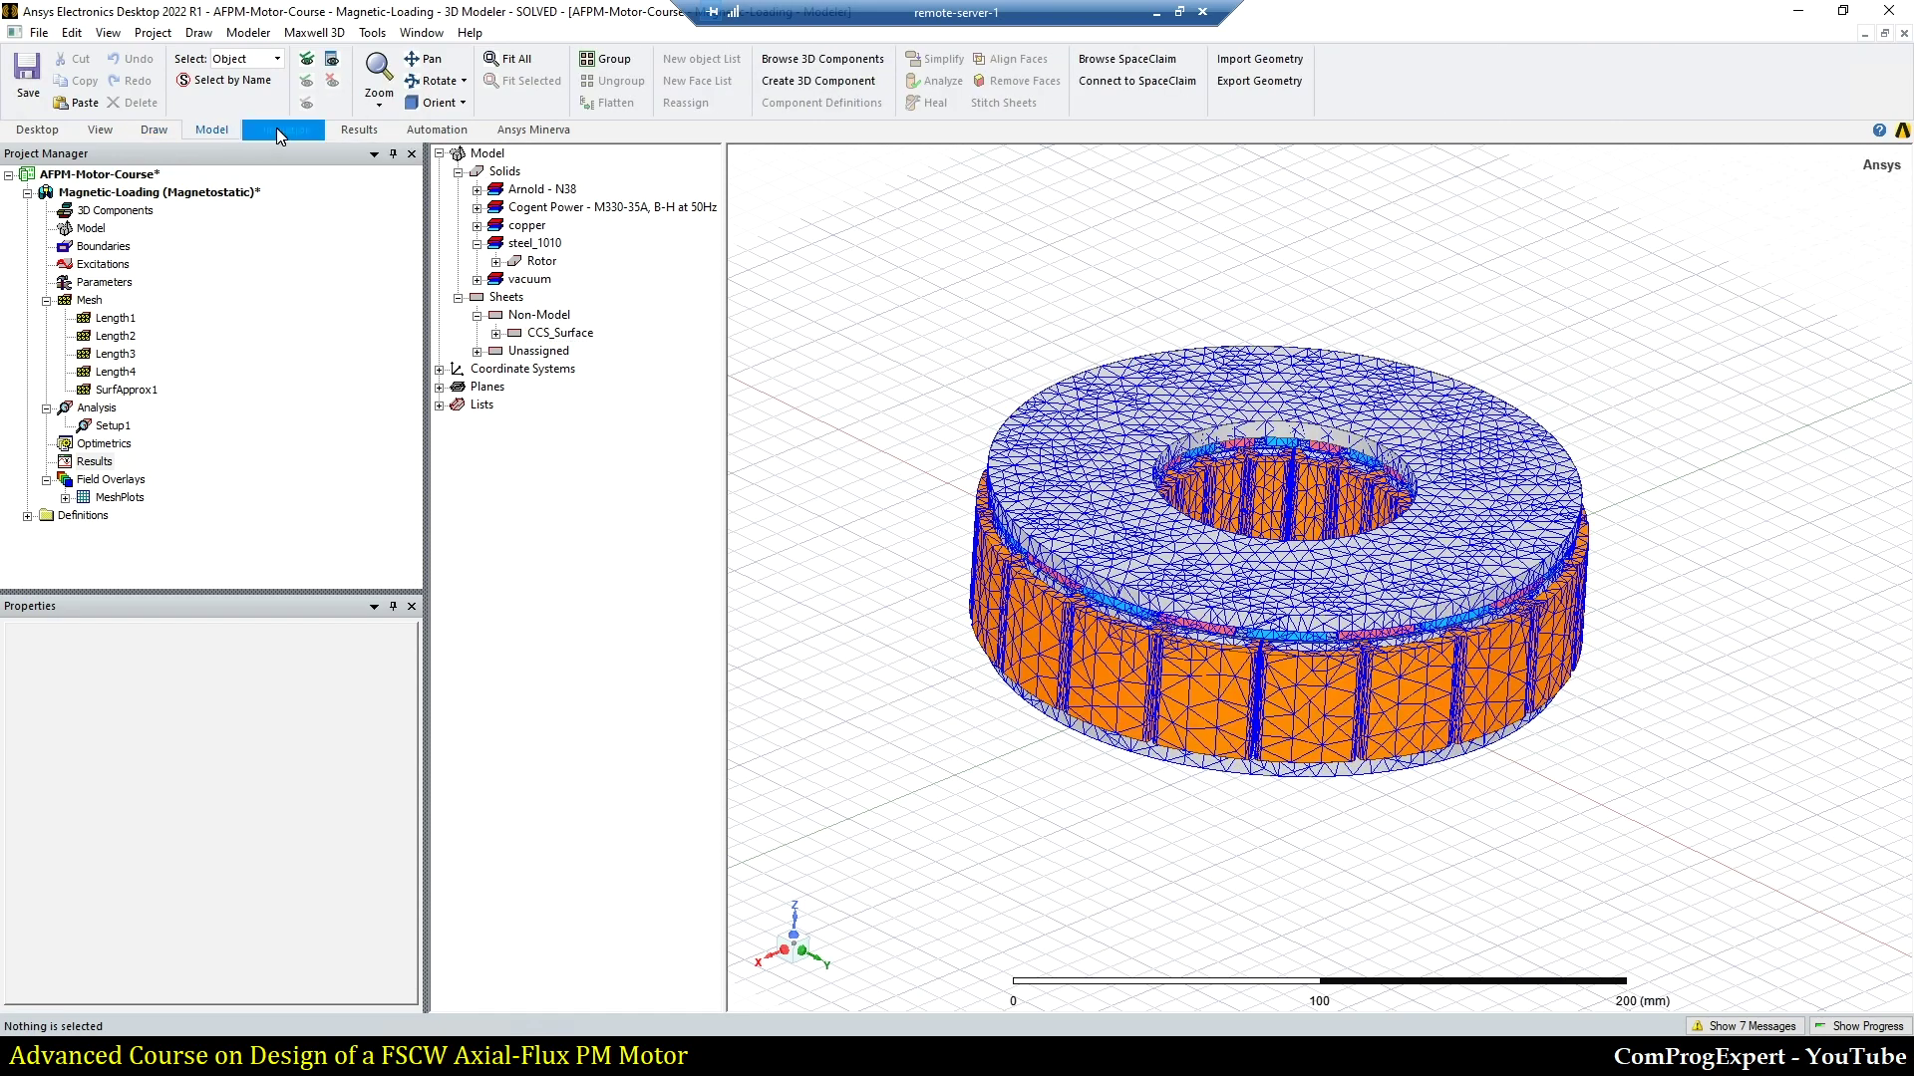
pyautogui.click(140, 131)
pyautogui.click(112, 136)
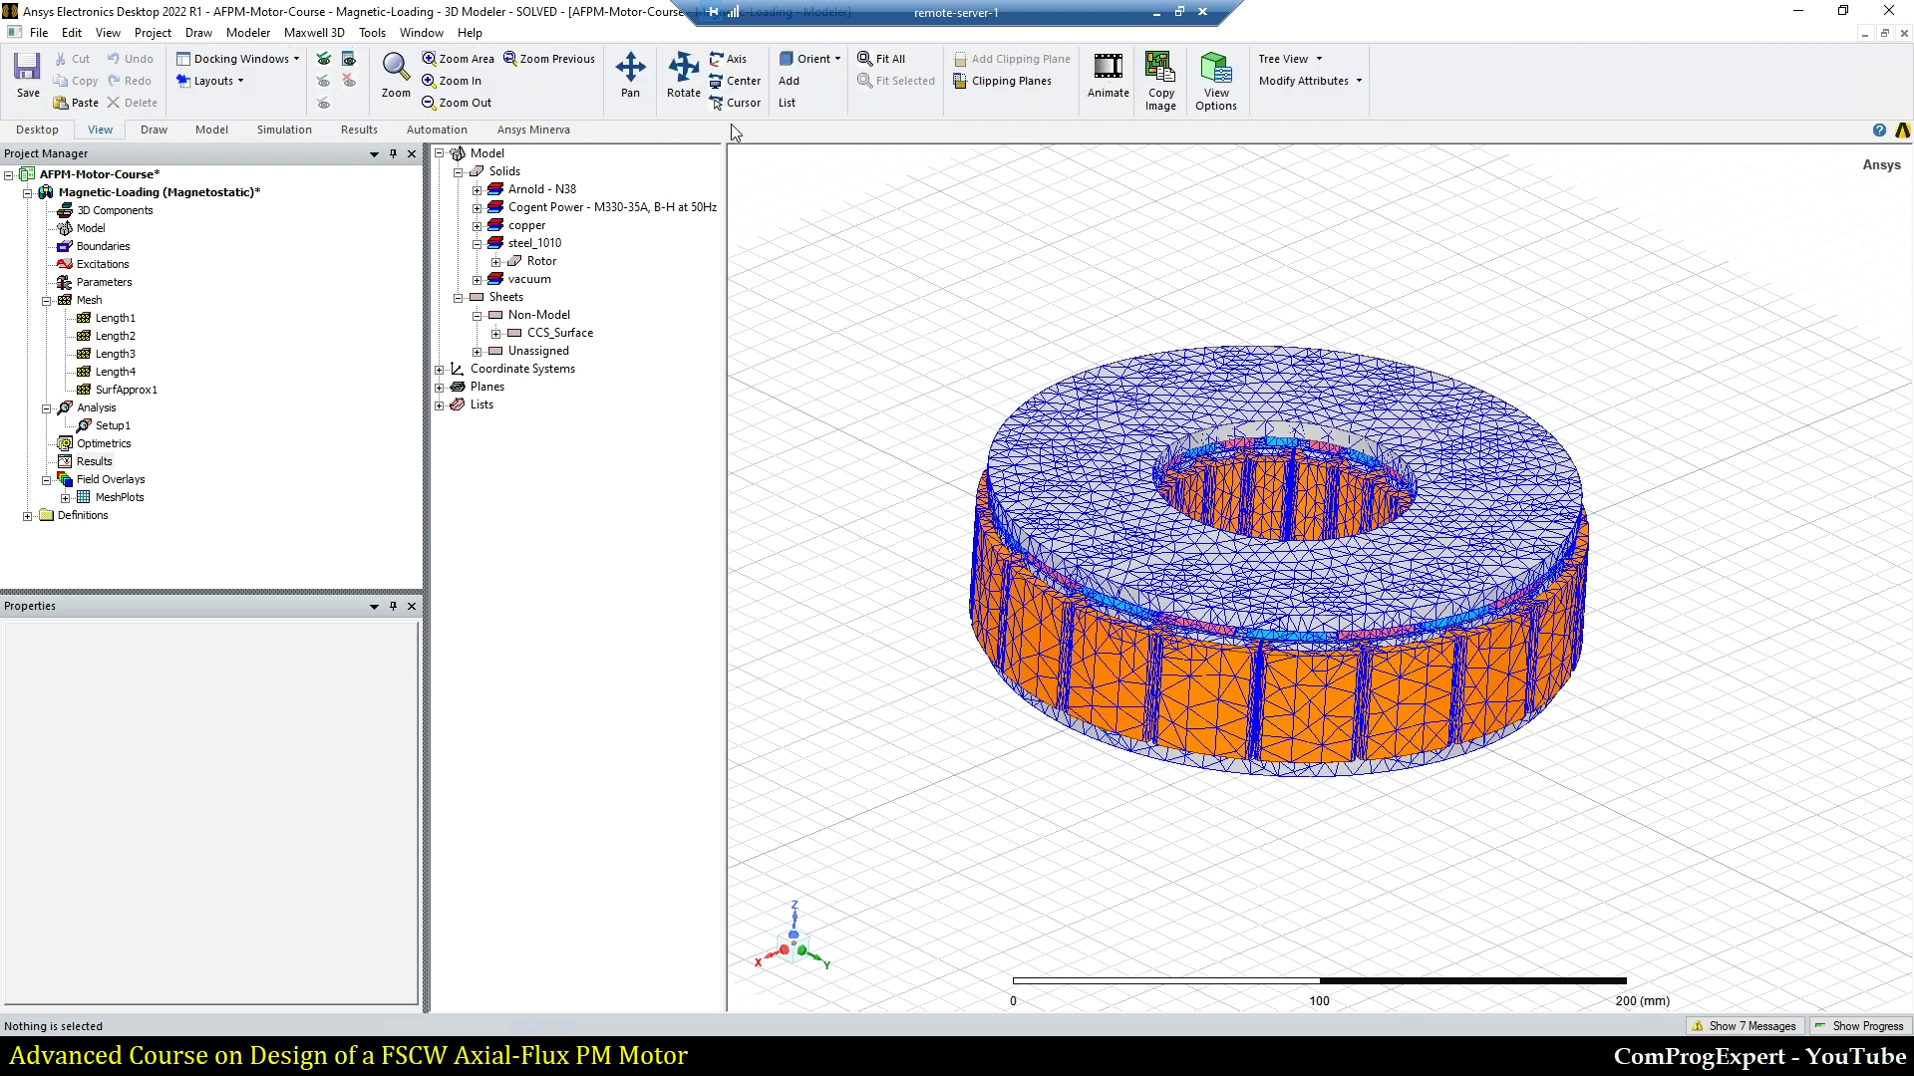
pyautogui.click(995, 88)
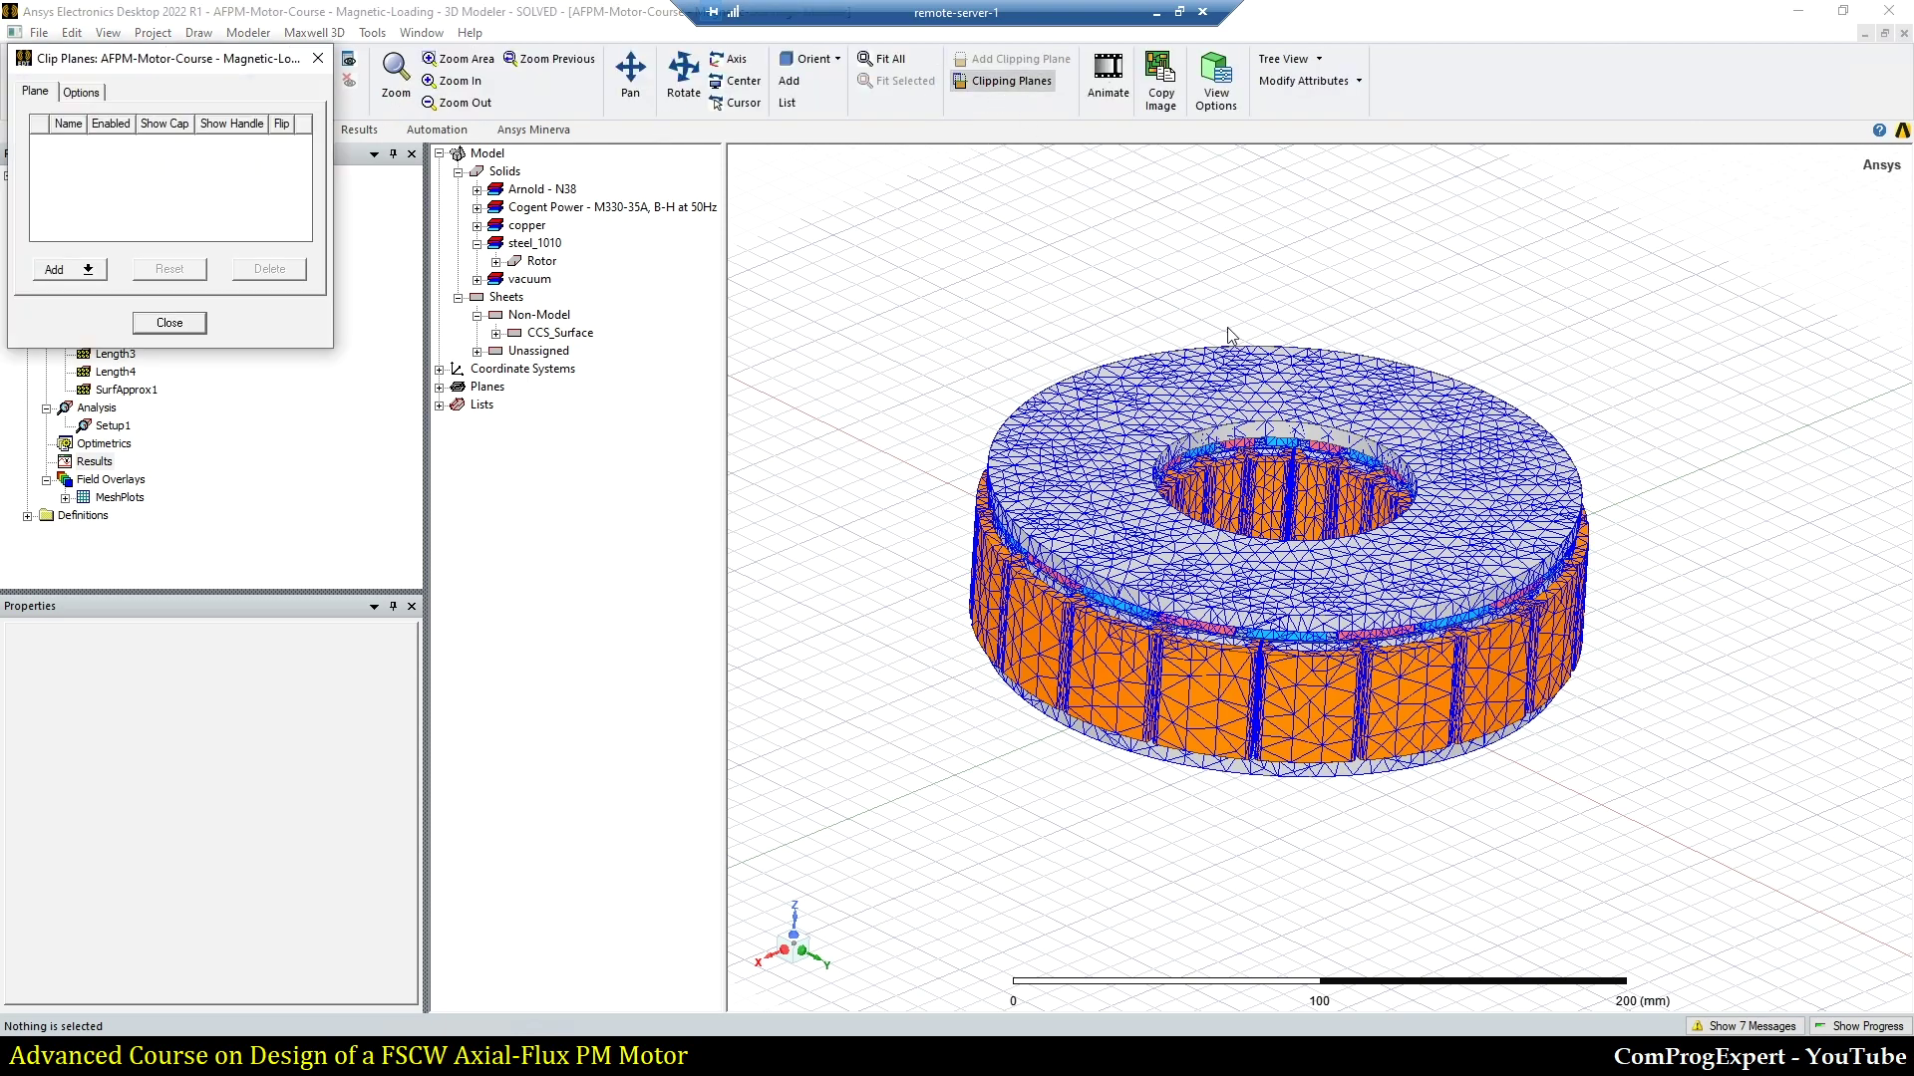
pyautogui.click(55, 269)
pyautogui.click(120, 295)
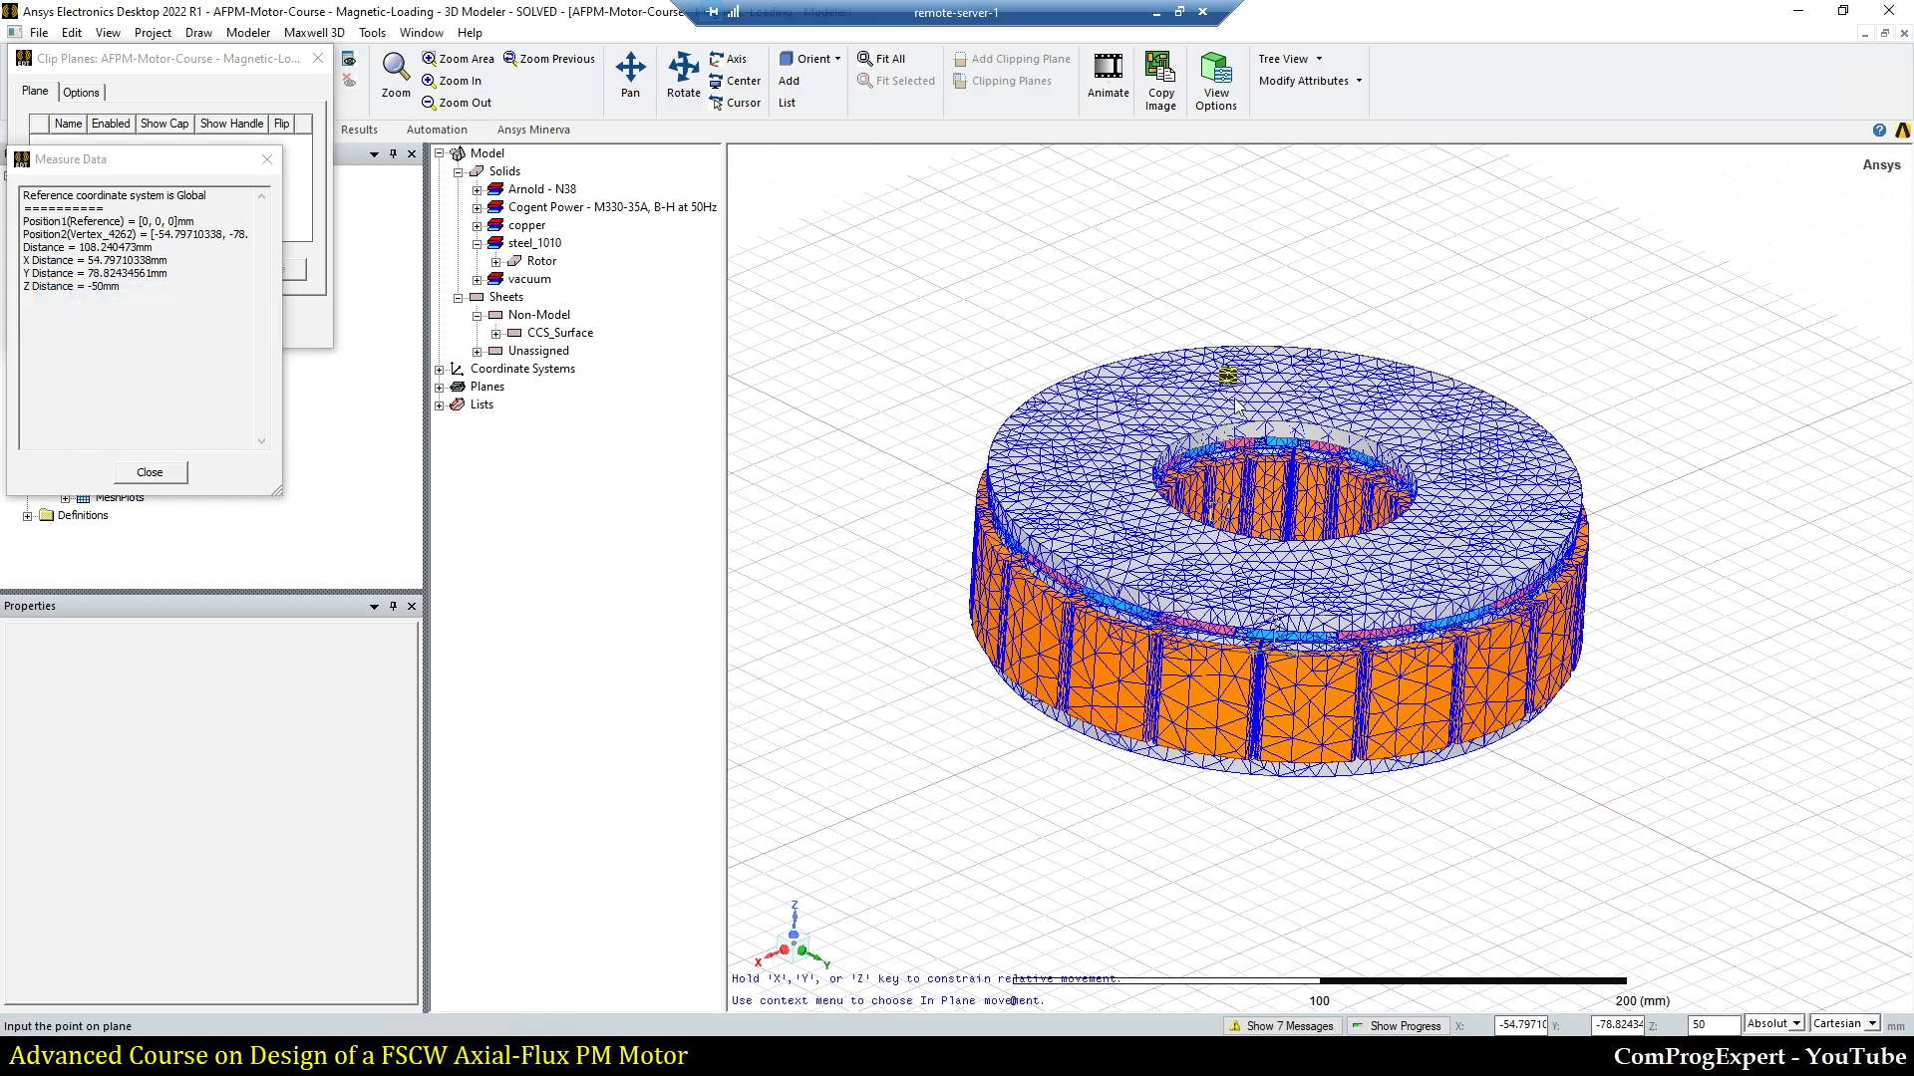
pyautogui.click(1243, 463)
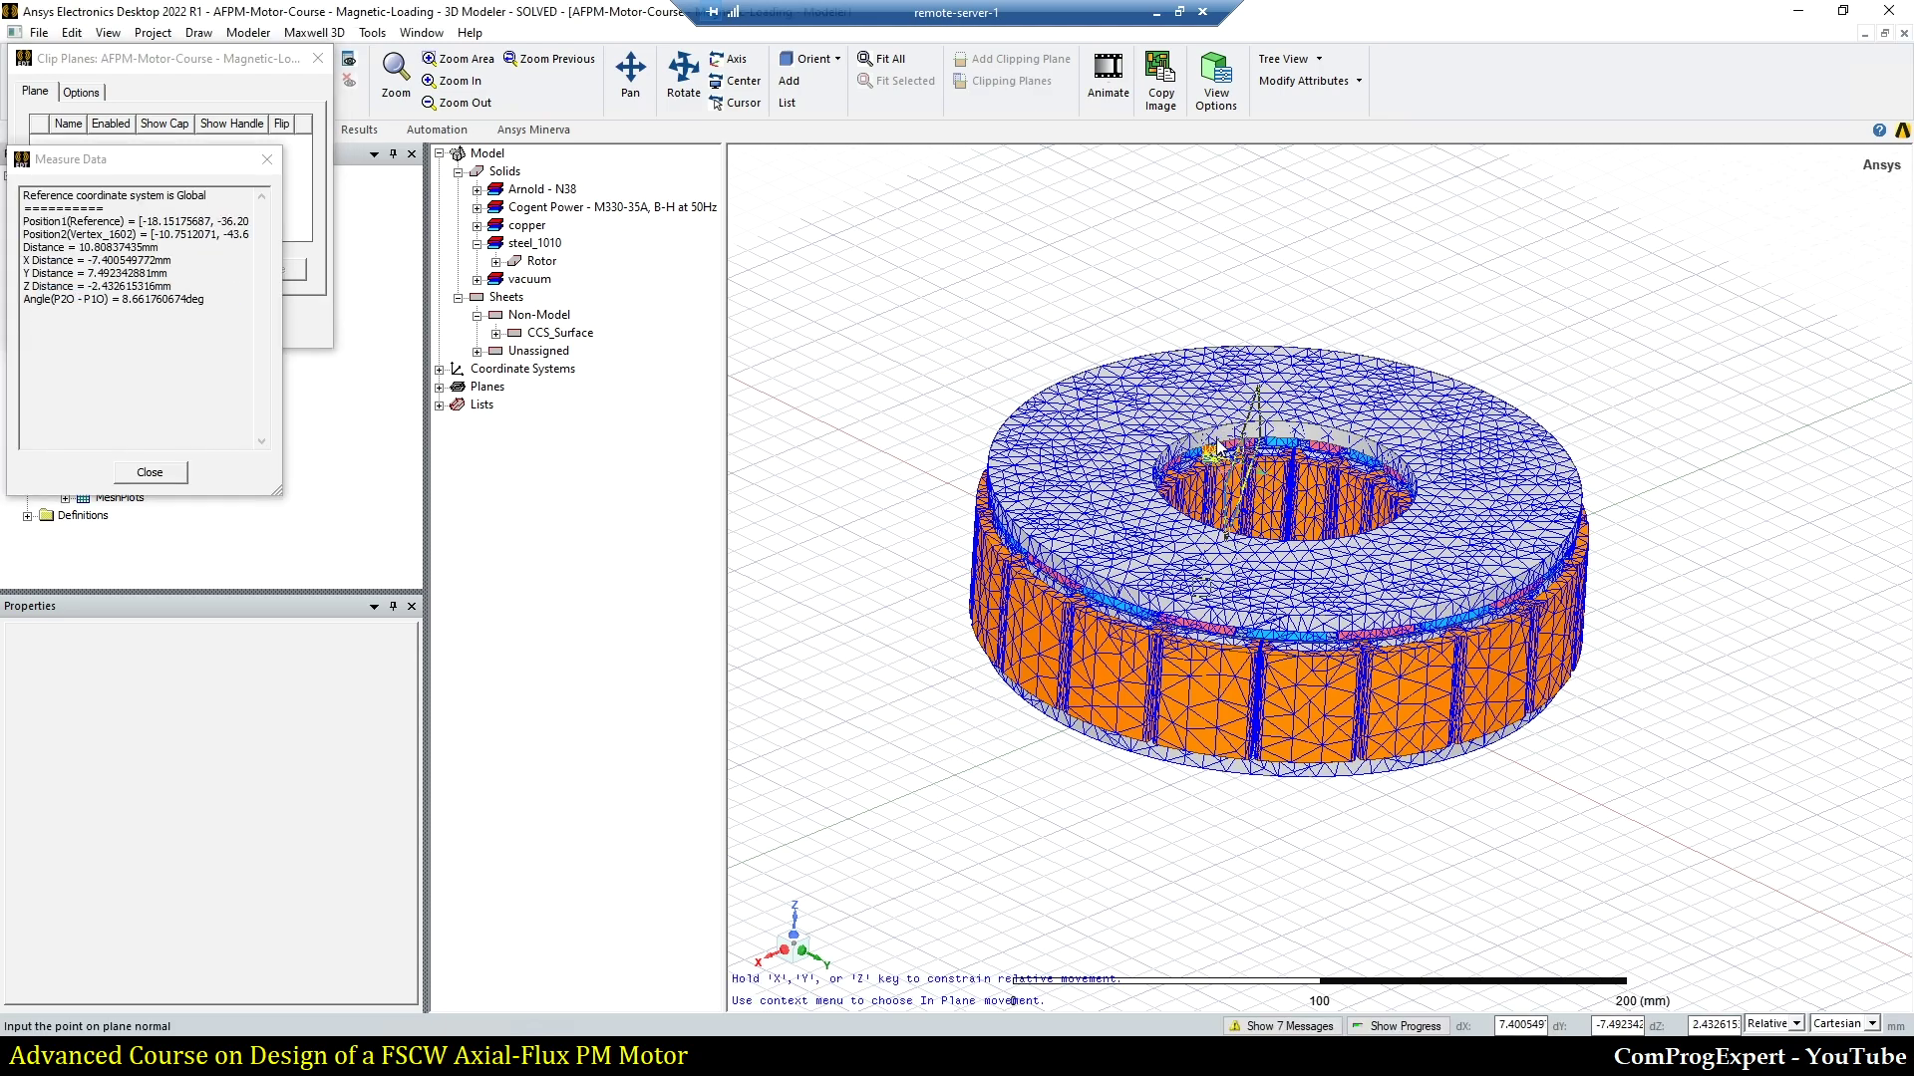
pyautogui.moveTo(1242, 364)
pyautogui.keyDown('alt'); pyautogui.mouseDown()
pyautogui.moveTo(1239, 316)
pyautogui.moveTo(1235, 346)
pyautogui.moveTo(1268, 344)
pyautogui.mouseUp(); pyautogui.keyUp('alt')
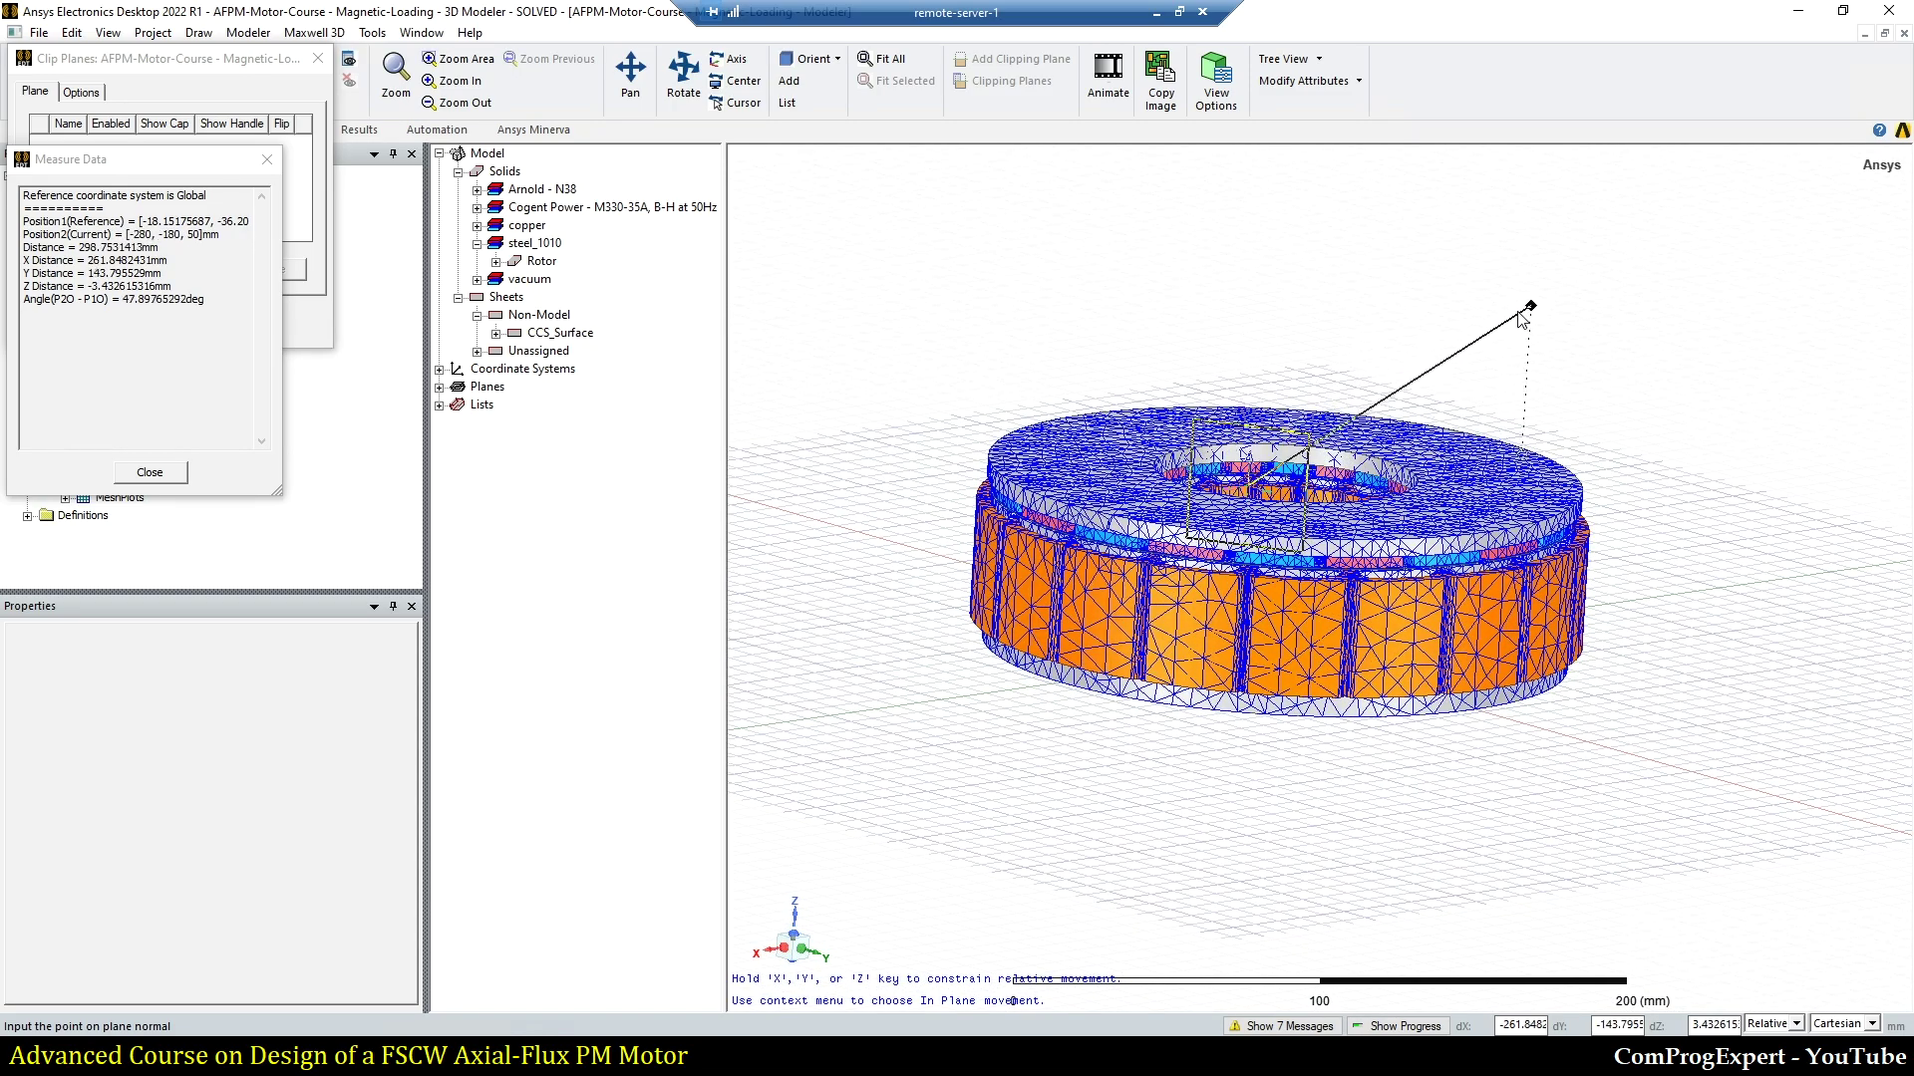
pyautogui.click(1361, 291)
# Step: Shift and tilt the clipping plane to examine the mesh inside the motor, and close the clip plane settings
pyautogui.keyDown('alt'); pyautogui.moveTo(1355, 515); pyautogui.dragTo(1083, 610); pyautogui.keyUp('alt')
pyautogui.moveTo(1442, 541); pyautogui.dragTo(1328, 388)
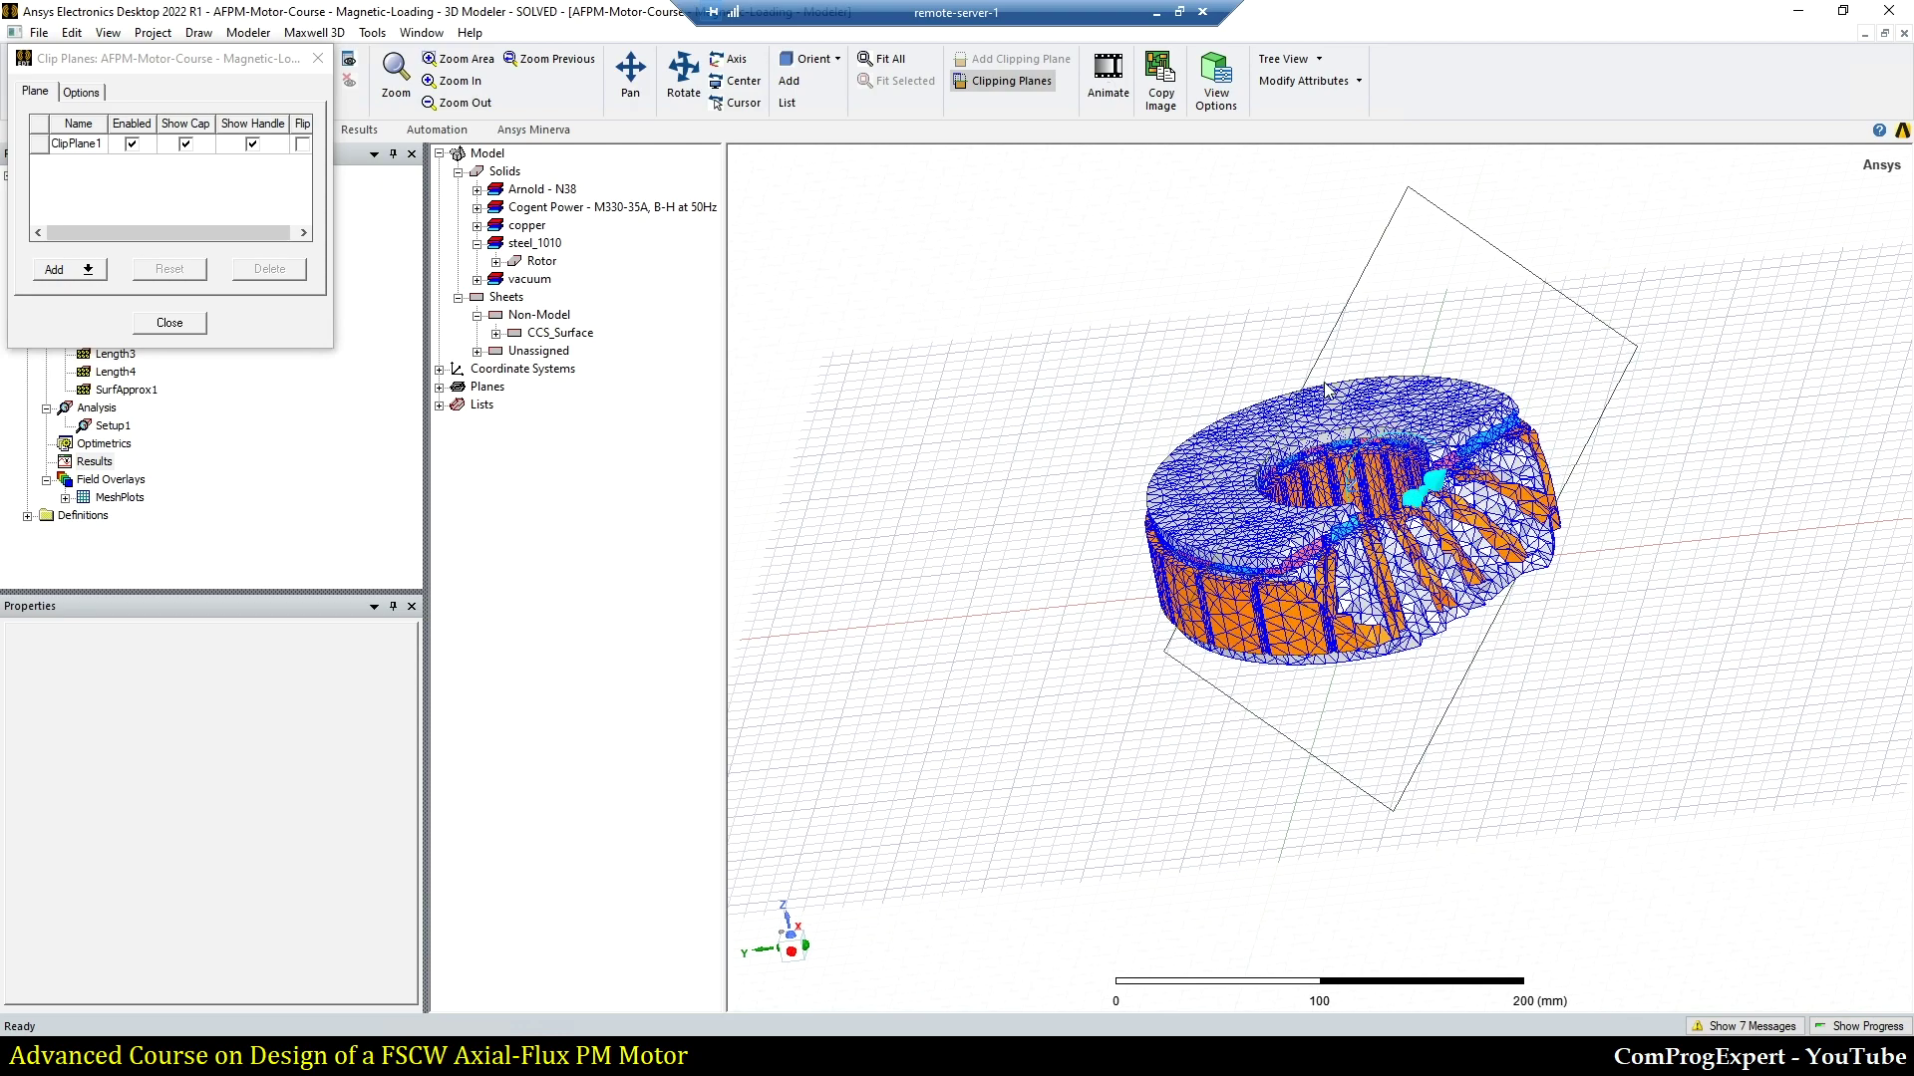
pyautogui.moveTo(1427, 483); pyautogui.dragTo(1415, 495)
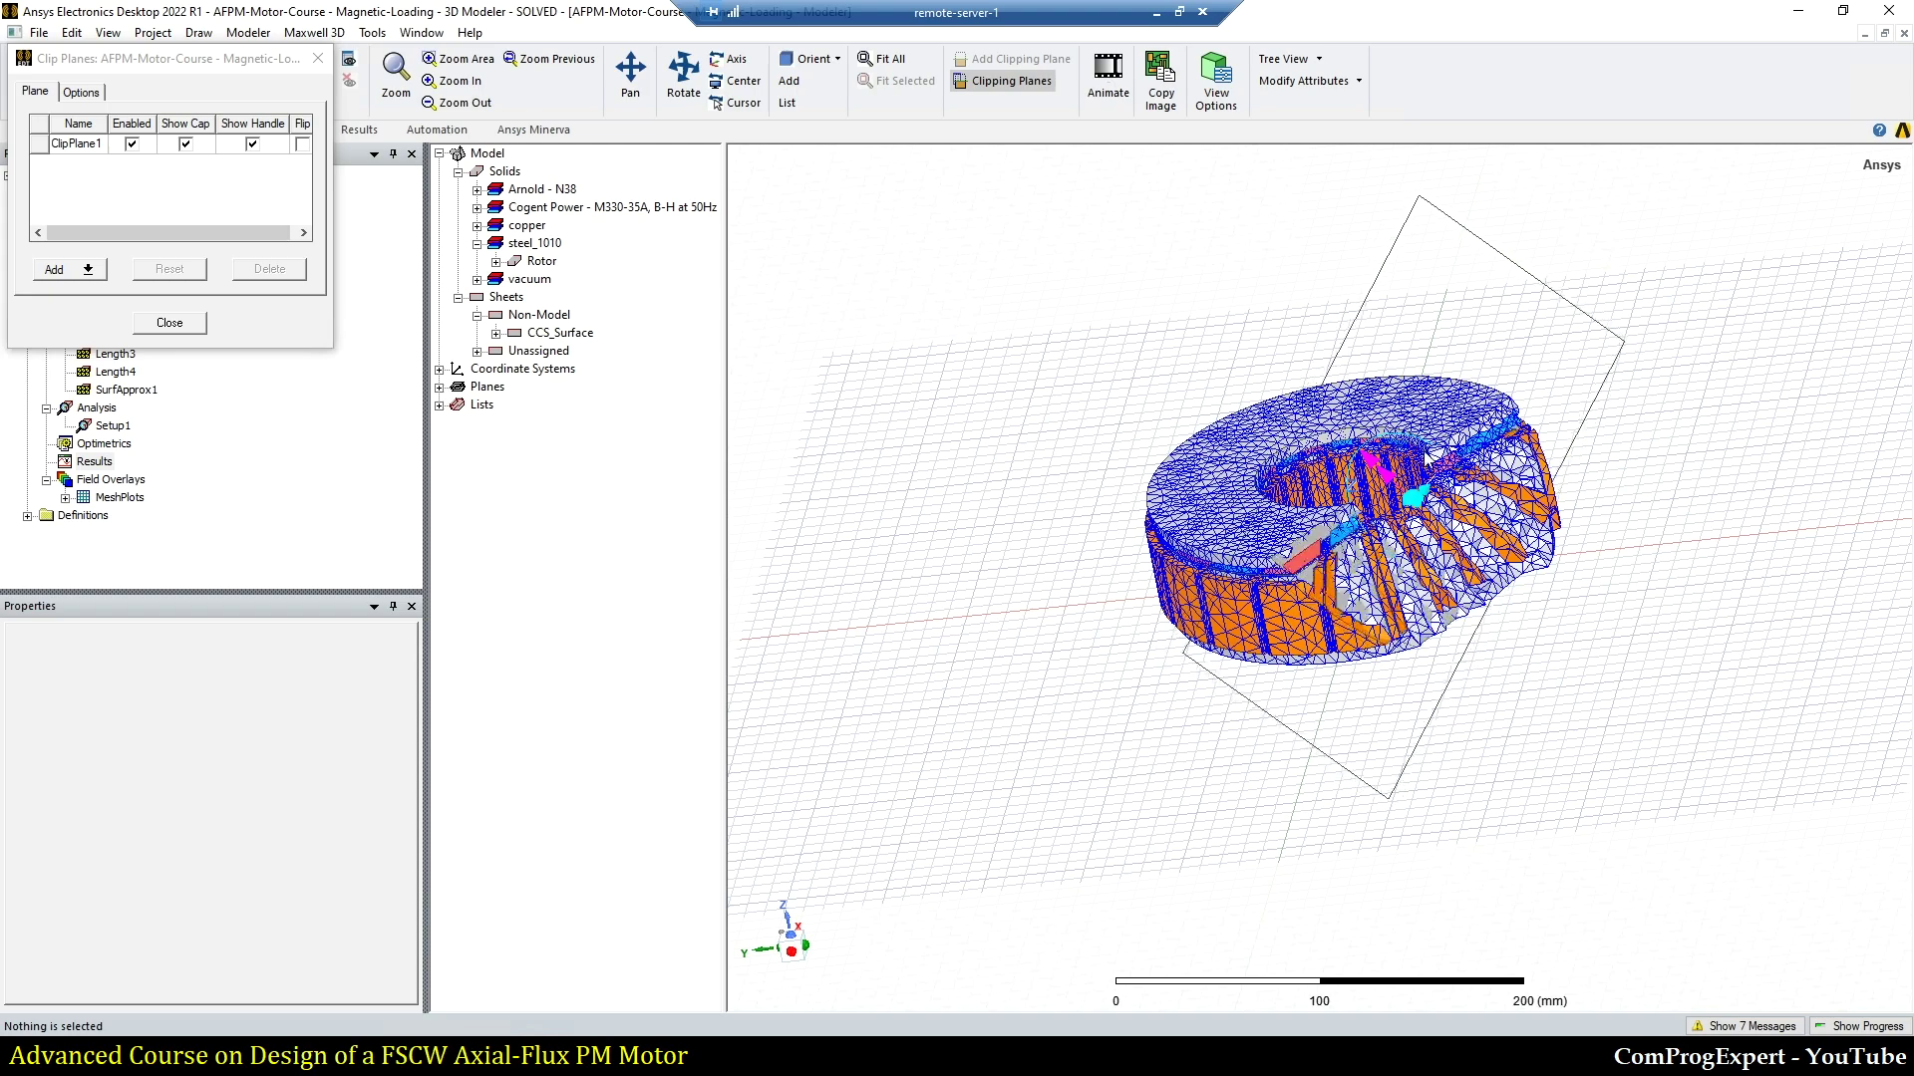
pyautogui.moveTo(1357, 402); pyautogui.dragTo(1385, 456)
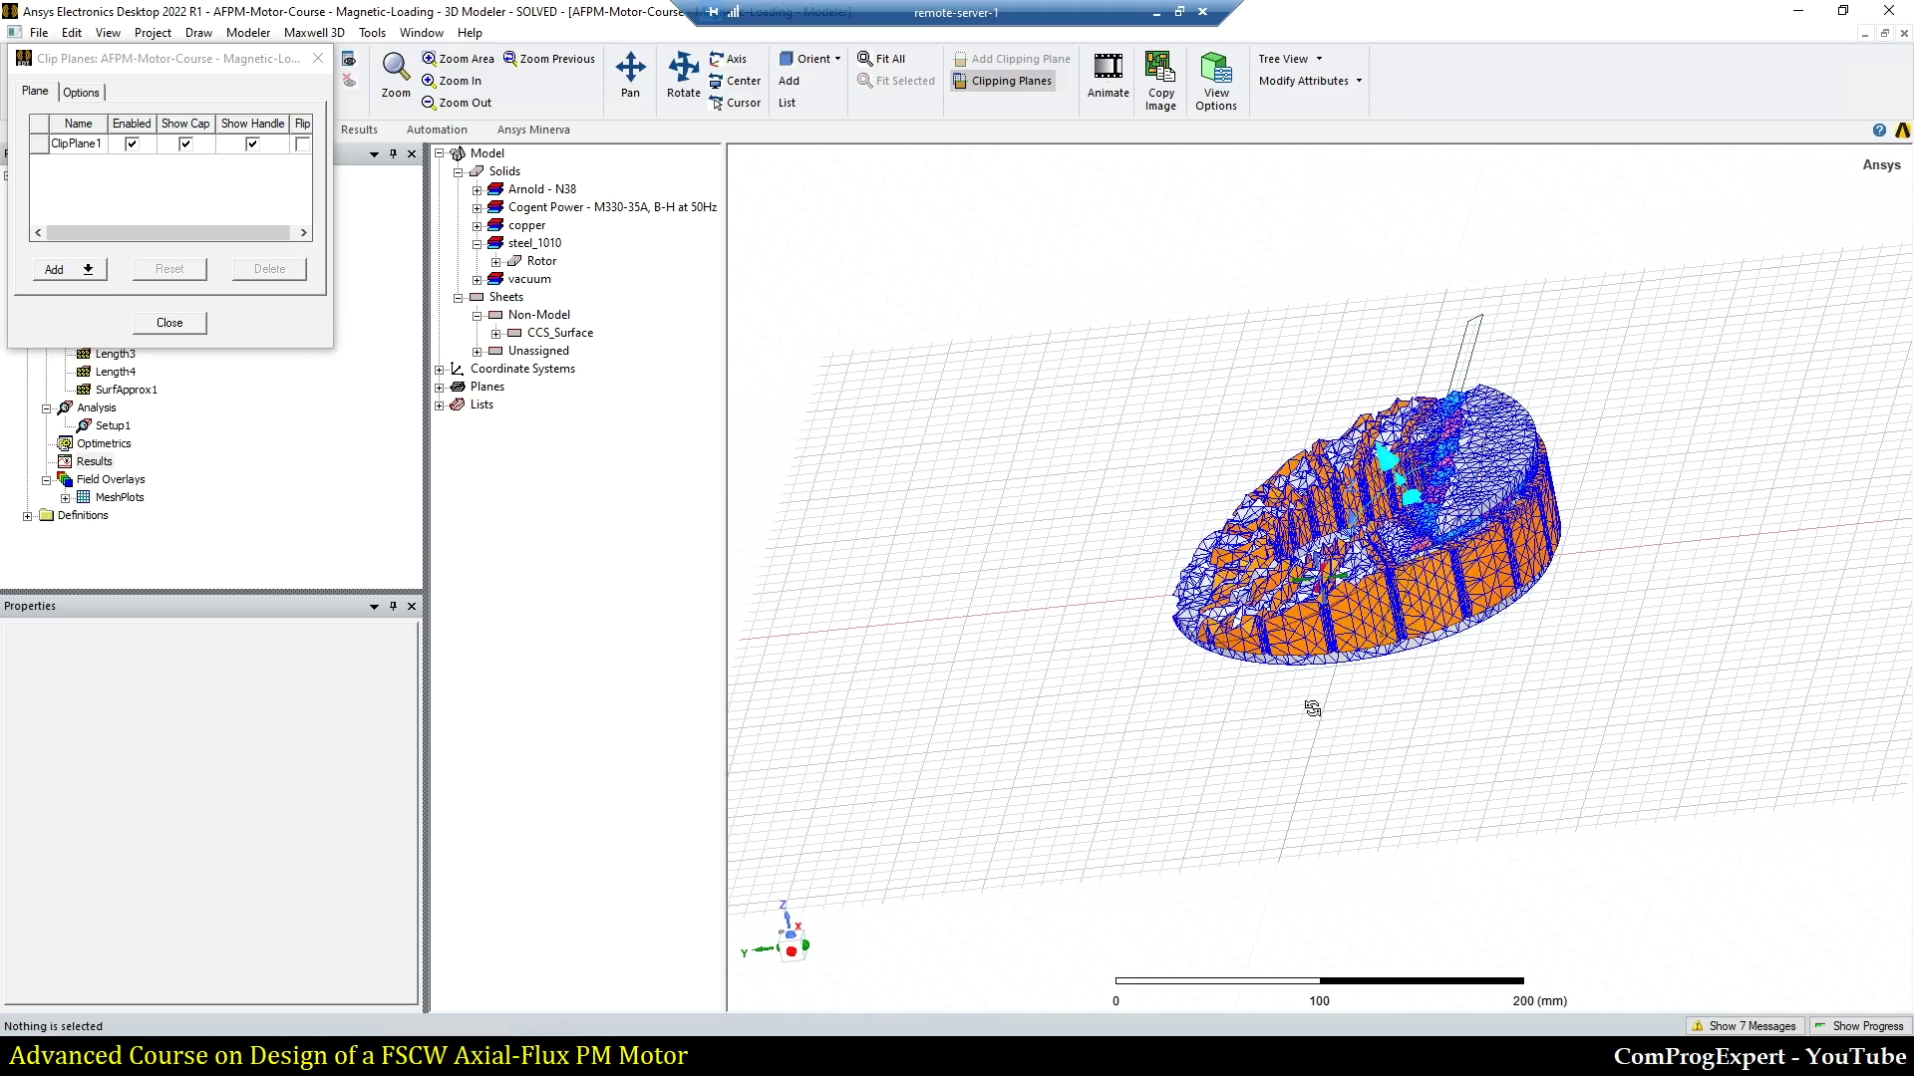
pyautogui.keyDown('alt'); pyautogui.moveTo(1435, 525); pyautogui.dragTo(1191, 590); pyautogui.keyUp('alt')
pyautogui.scroll(-1, 1191, 590)
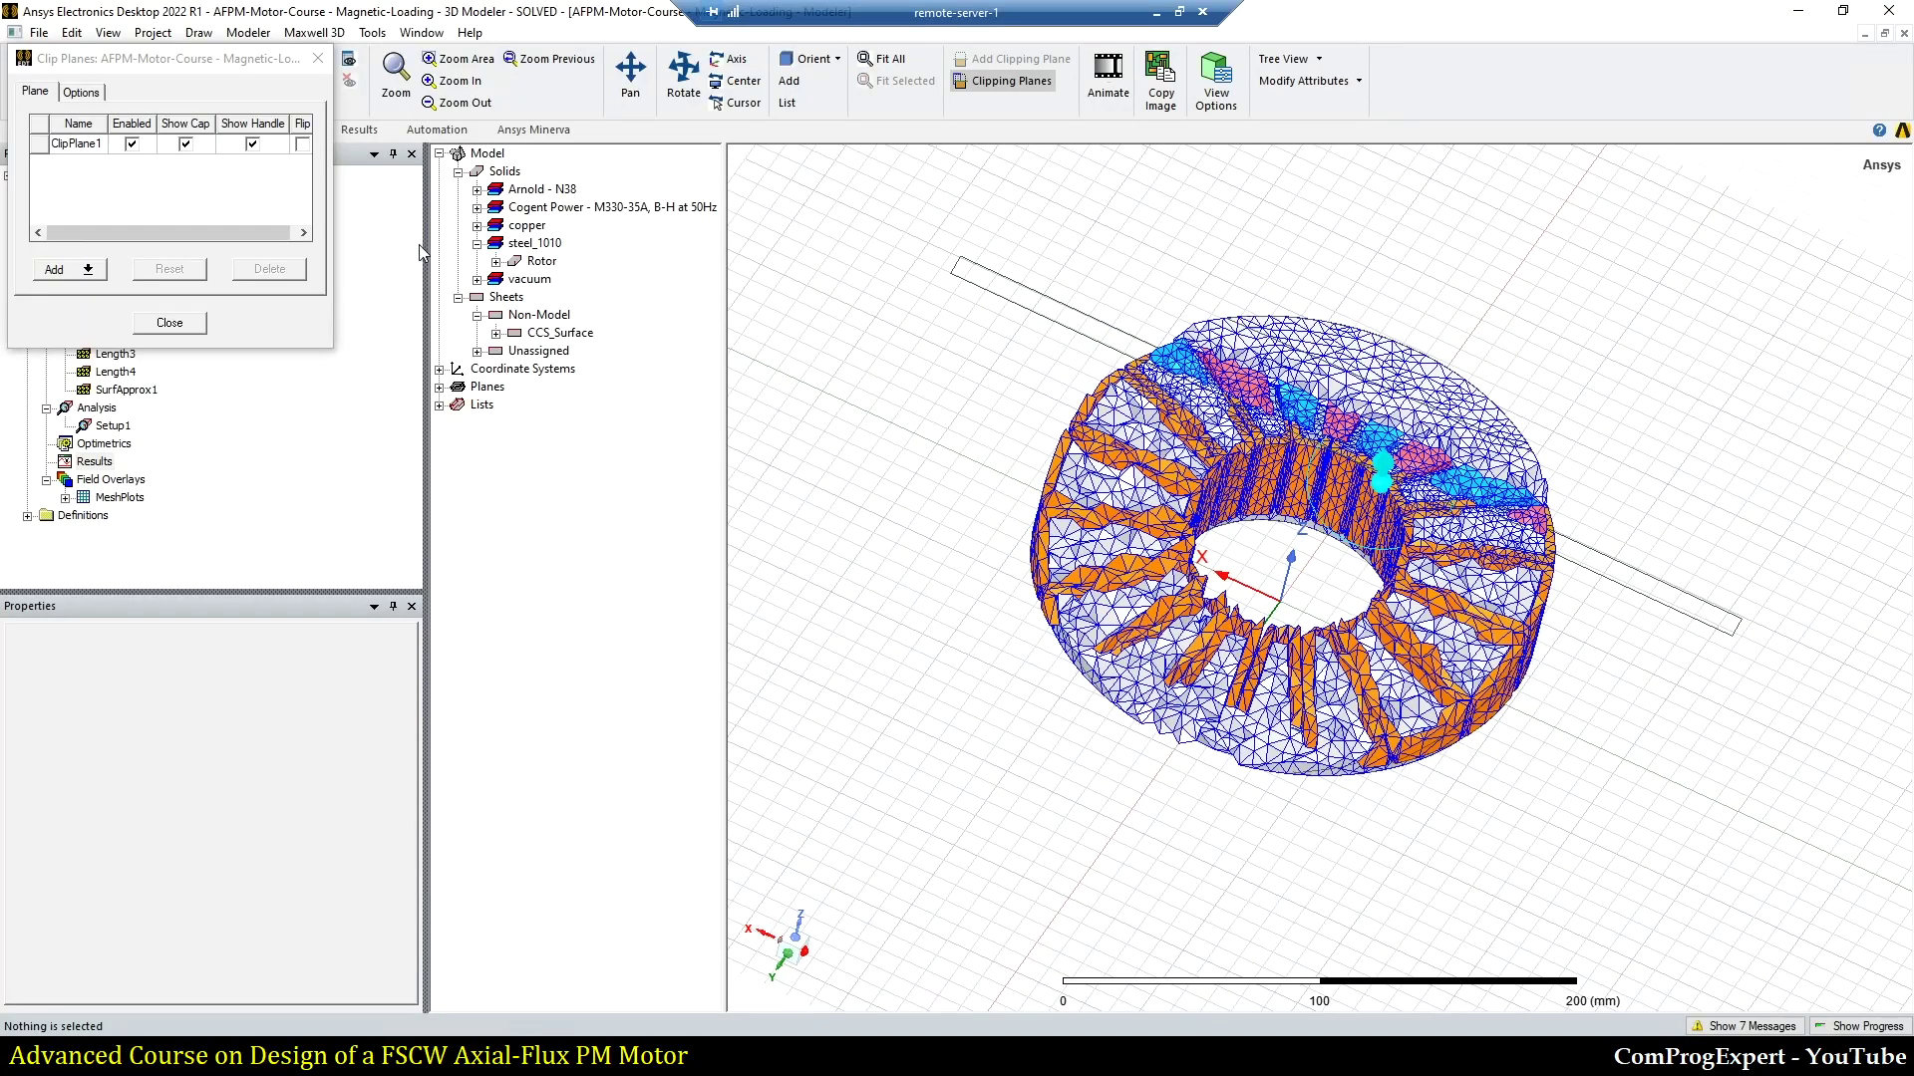
pyautogui.click(317, 60)
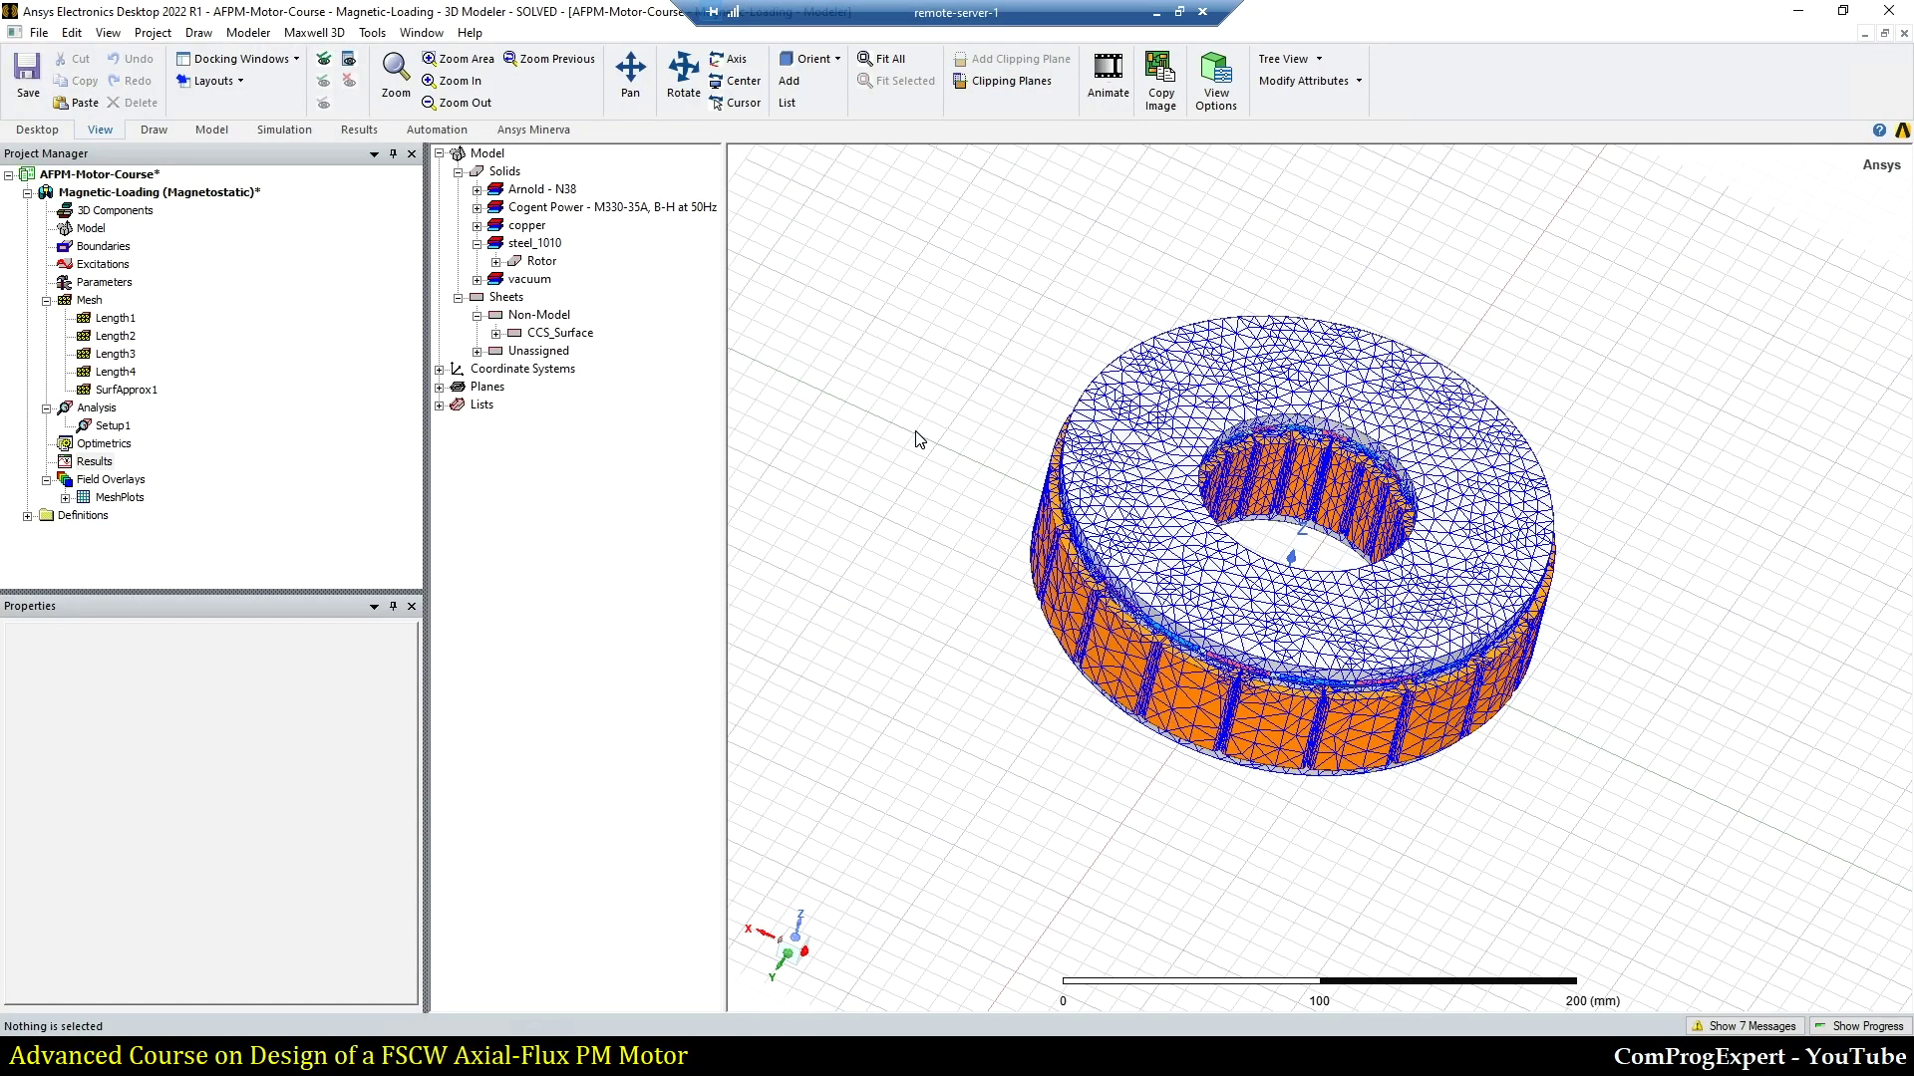
# Step: Delete the MeshPlots folder from the field overlays
pyautogui.click(121, 497)
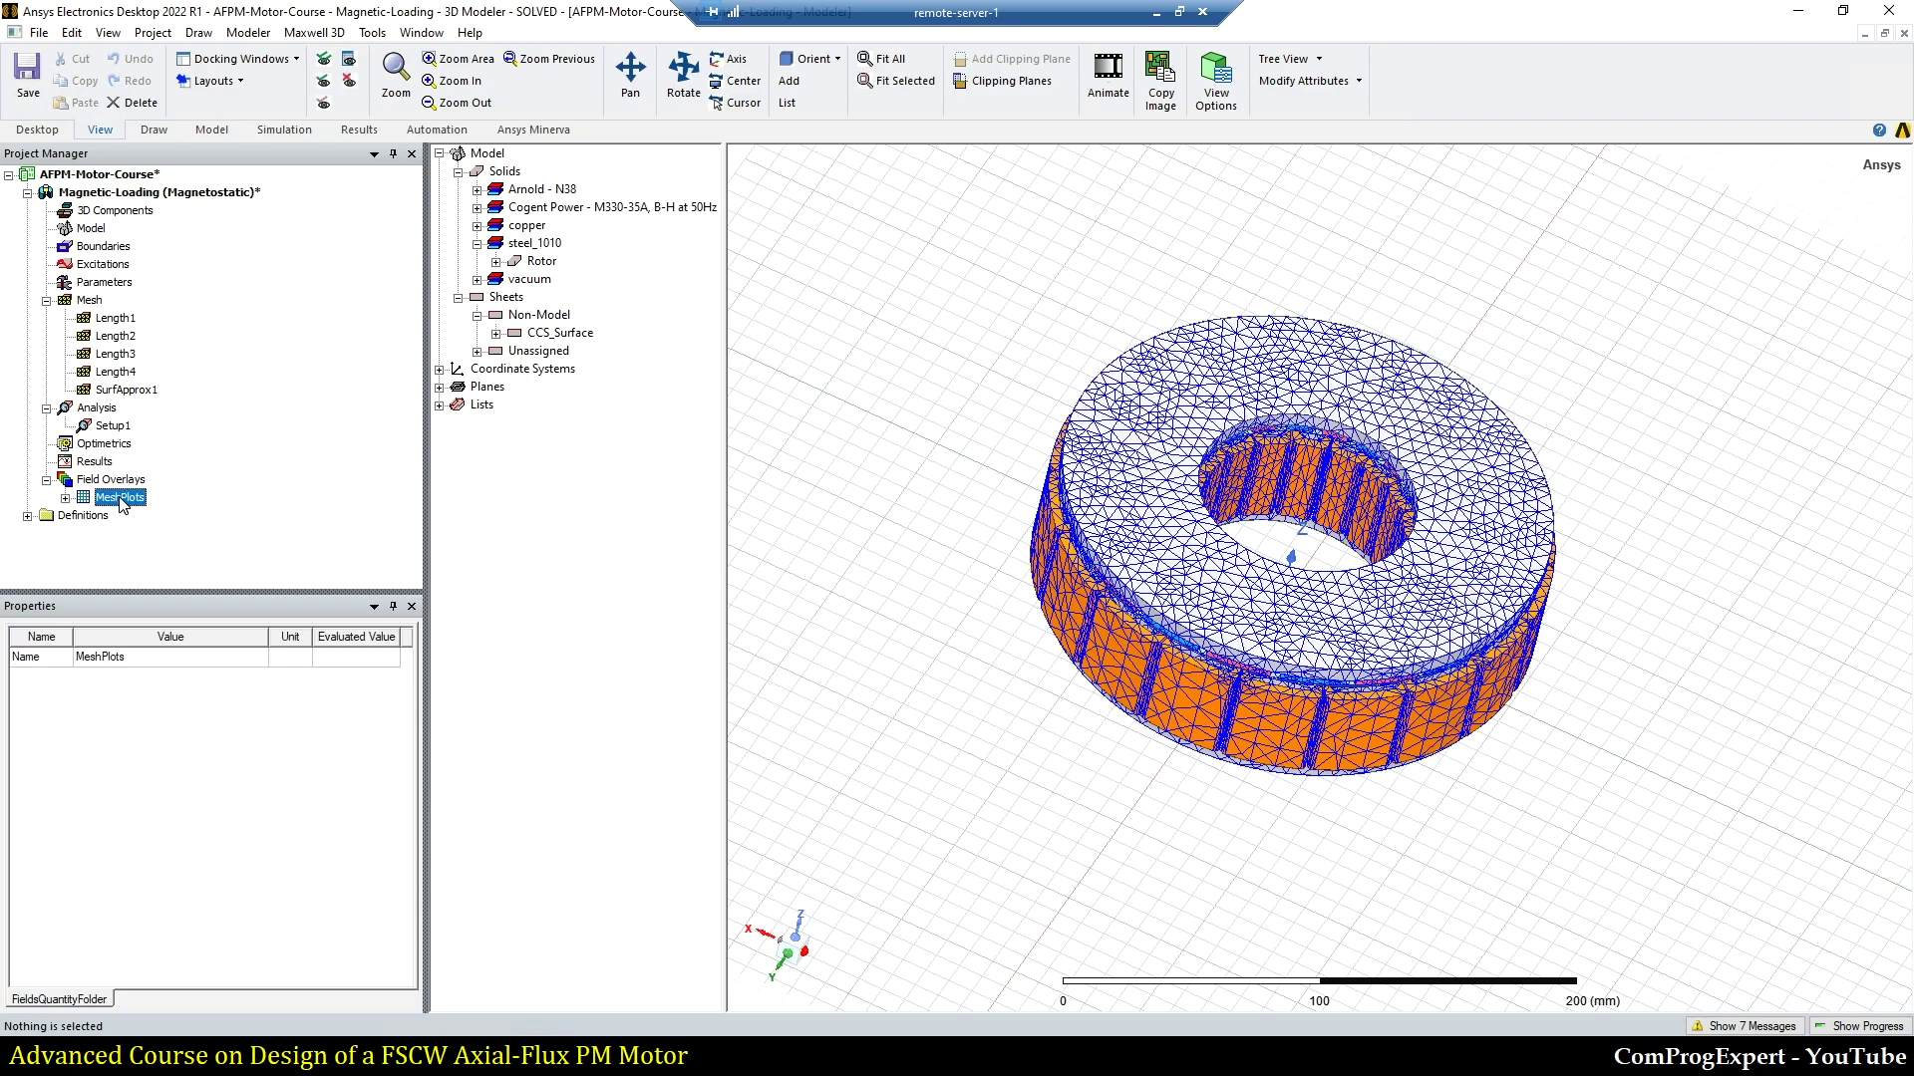
pyautogui.press('Delete')
pyautogui.press('Return')
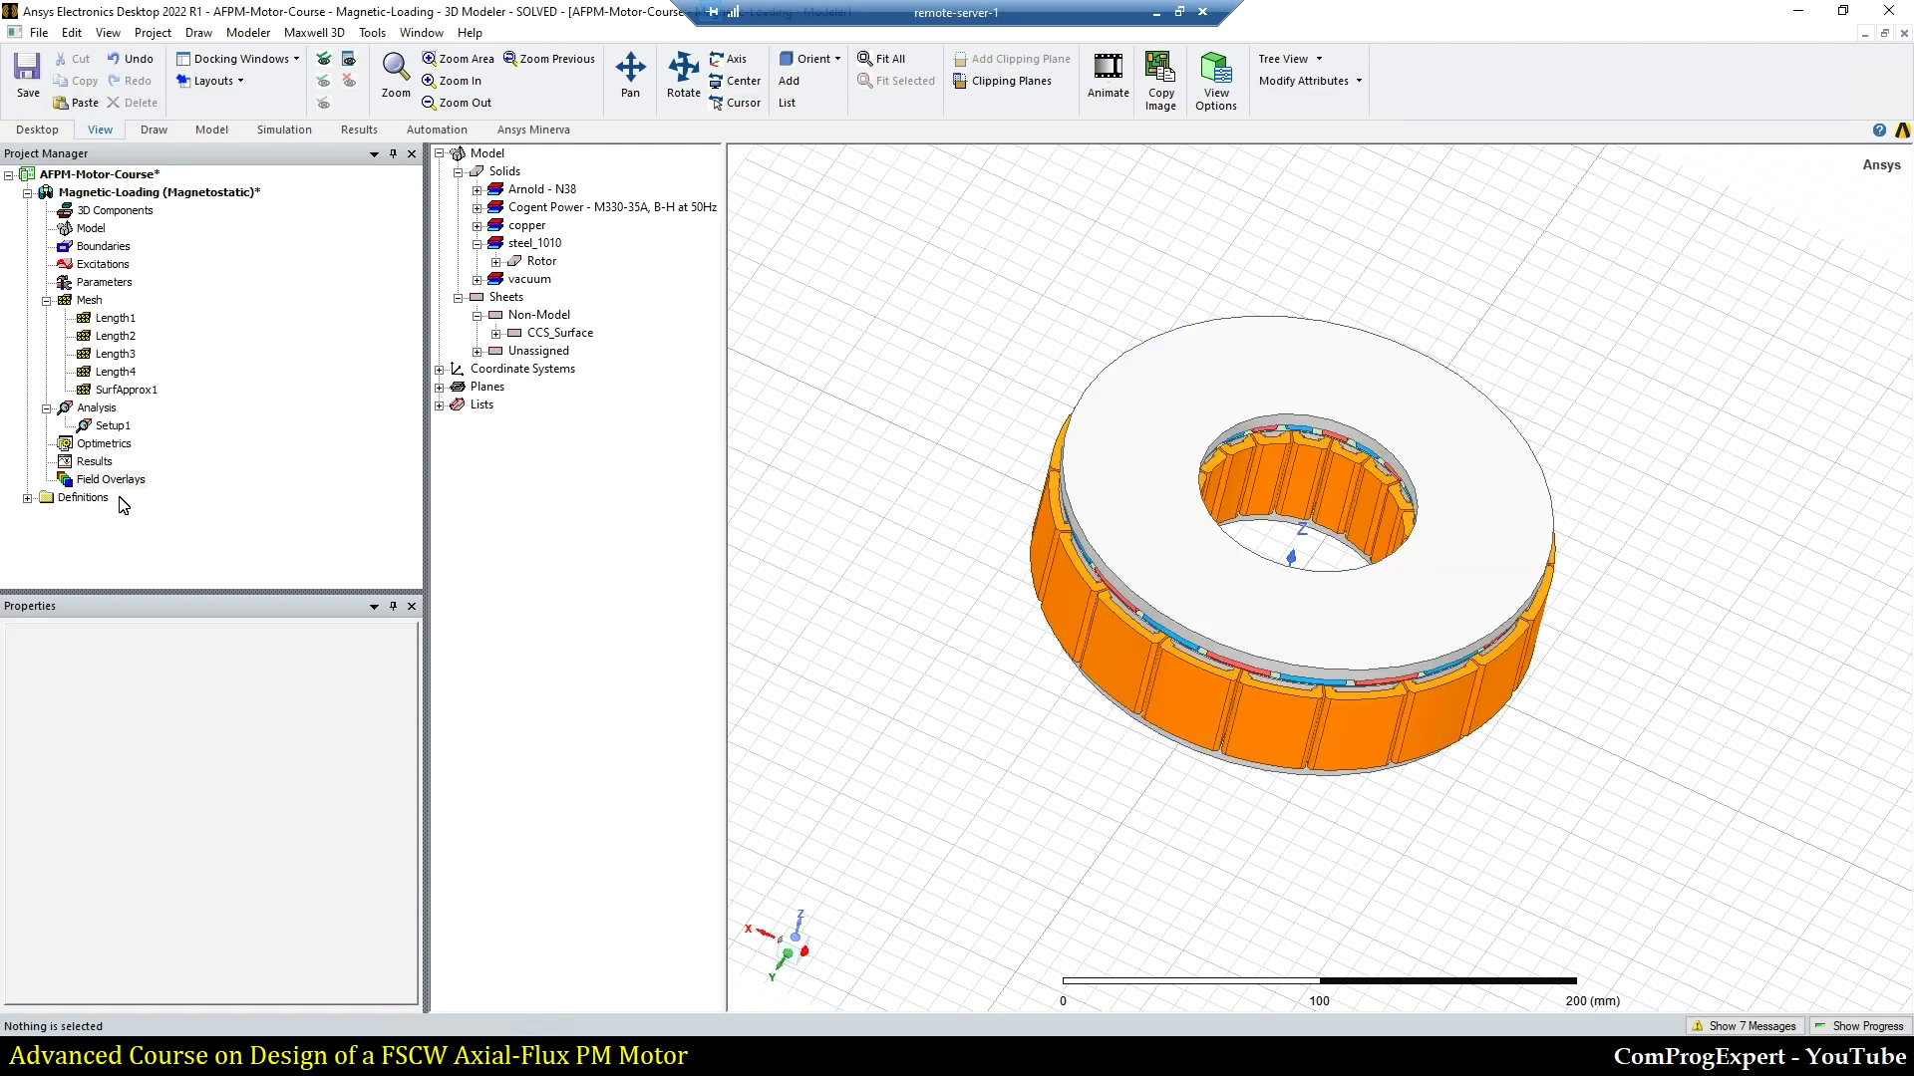
# Step: Create a B_Vector field plot on CCS_Surface for Setup1 : LastAdaptive with the Streamline option enabled
pyautogui.click(588, 336)
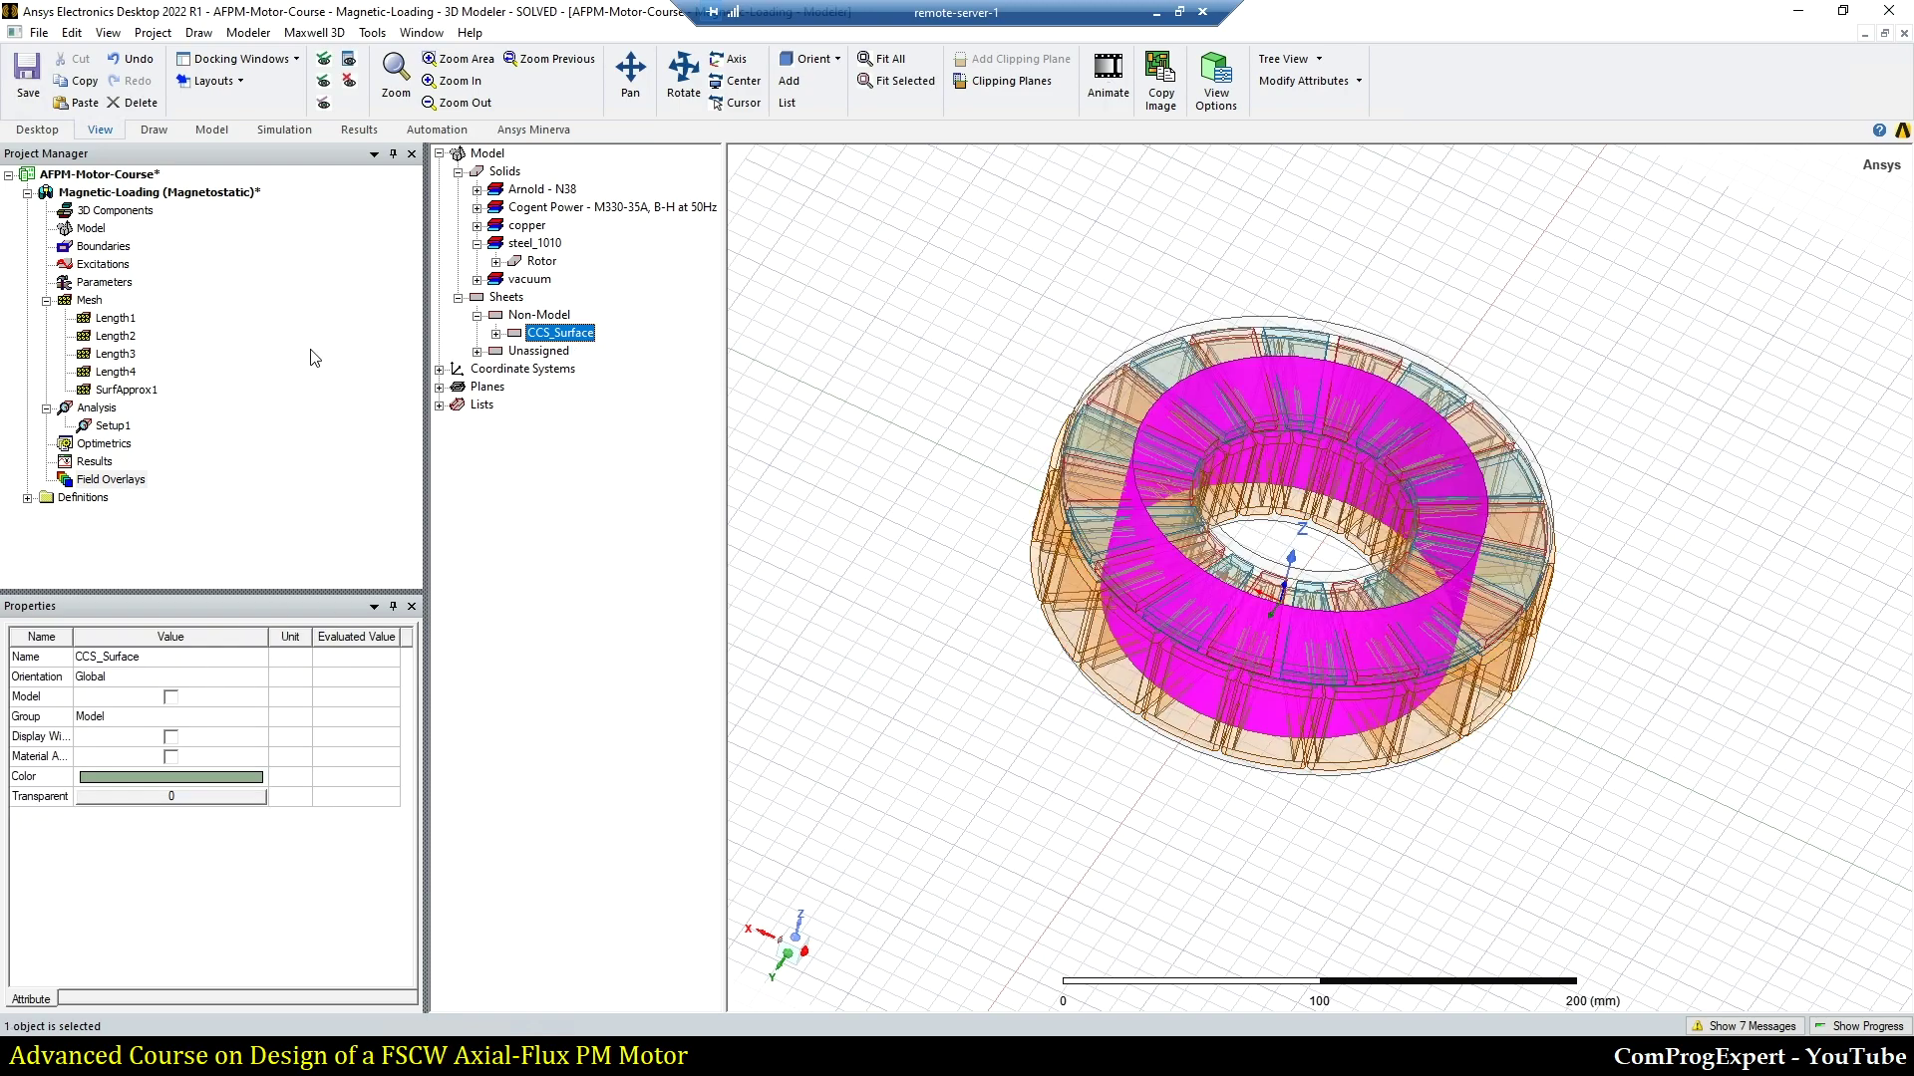
pyautogui.rightClick(835, 407)
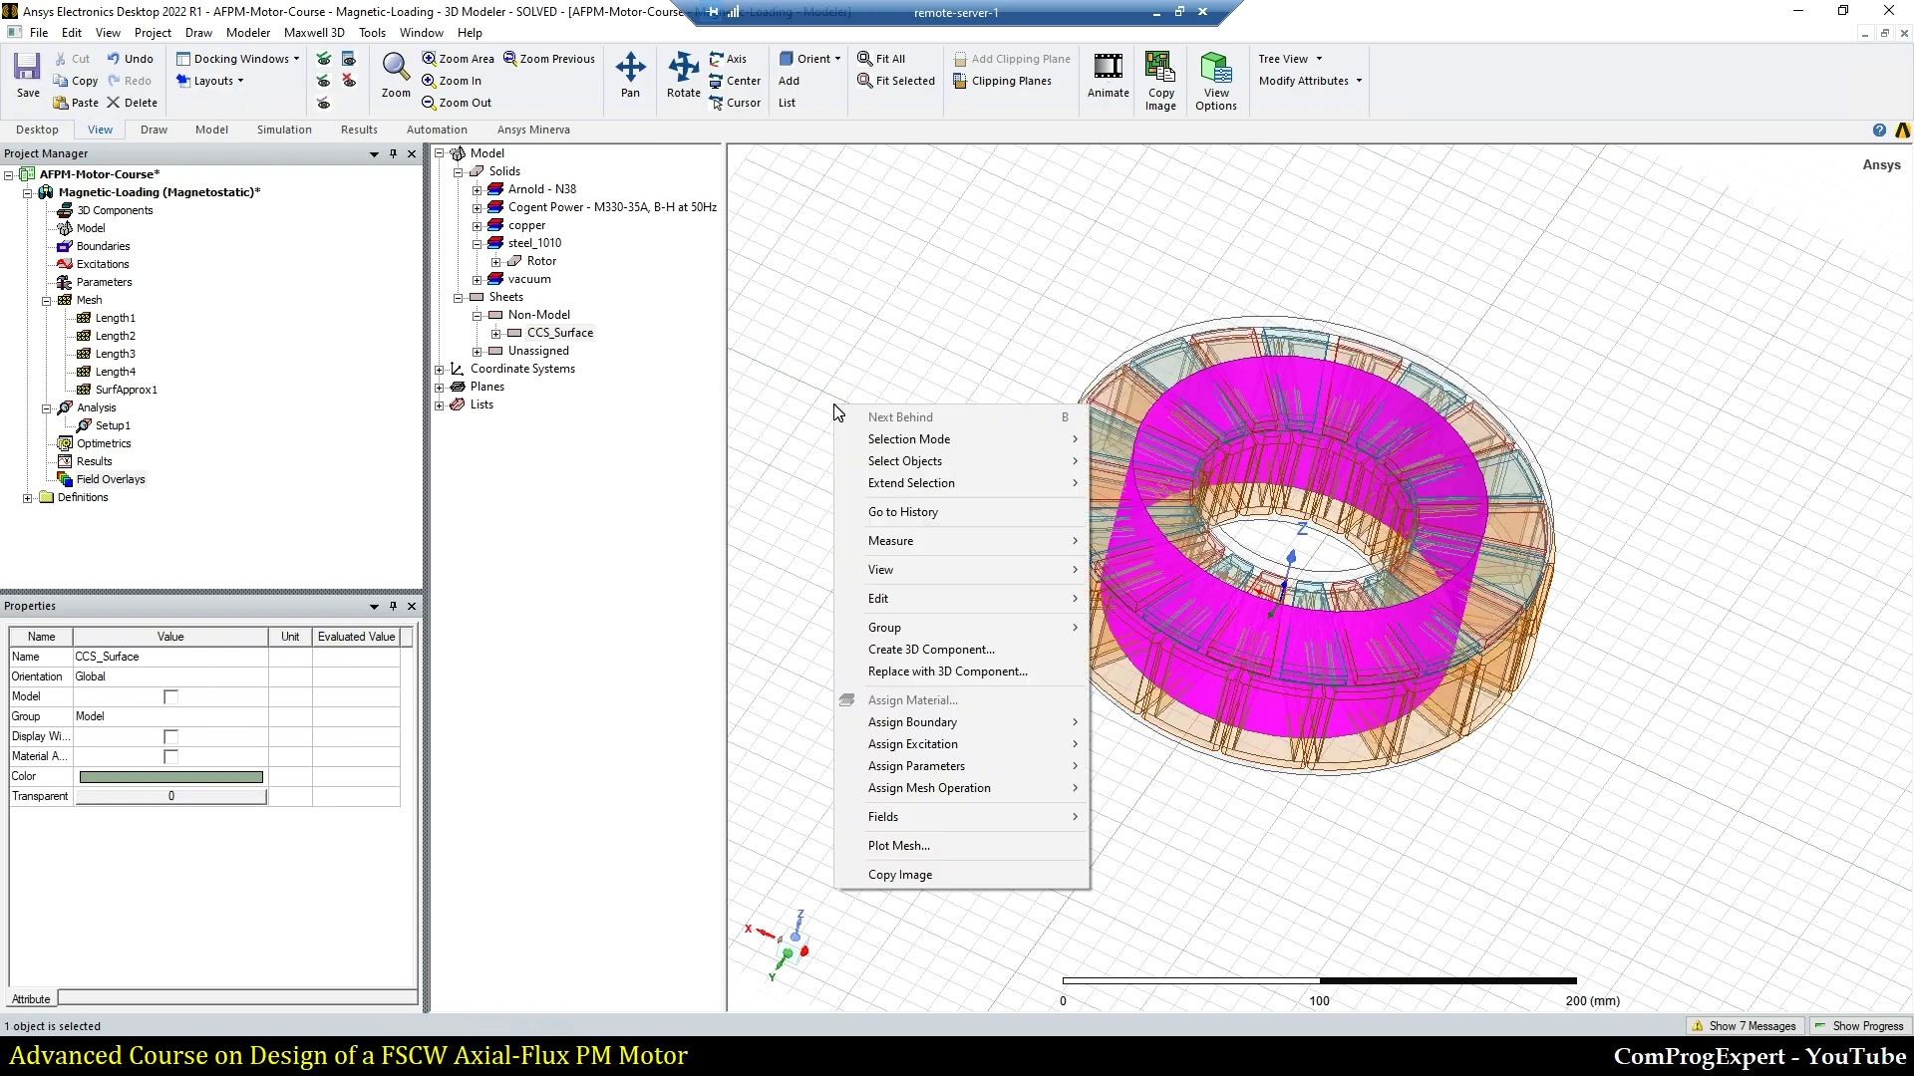
pyautogui.moveTo(1056, 817)
pyautogui.moveTo(1154, 840)
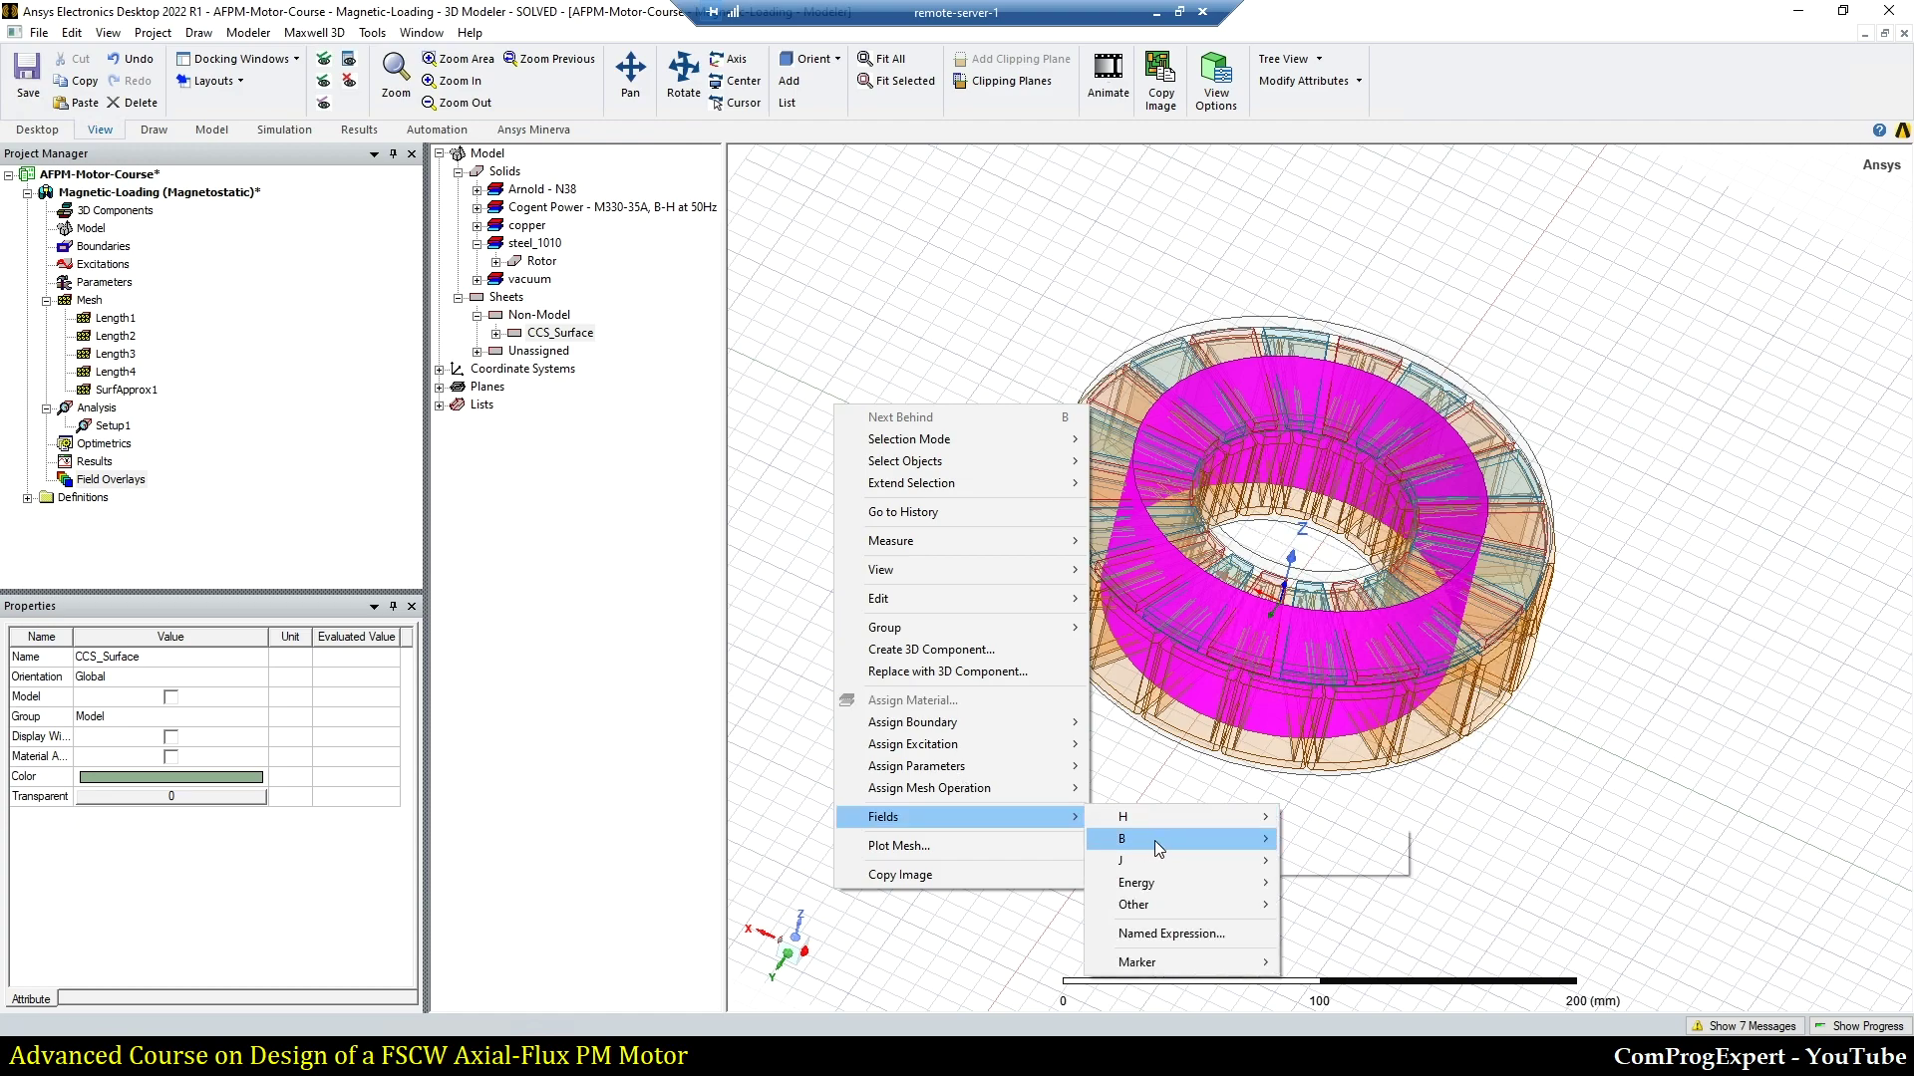
pyautogui.click(1315, 859)
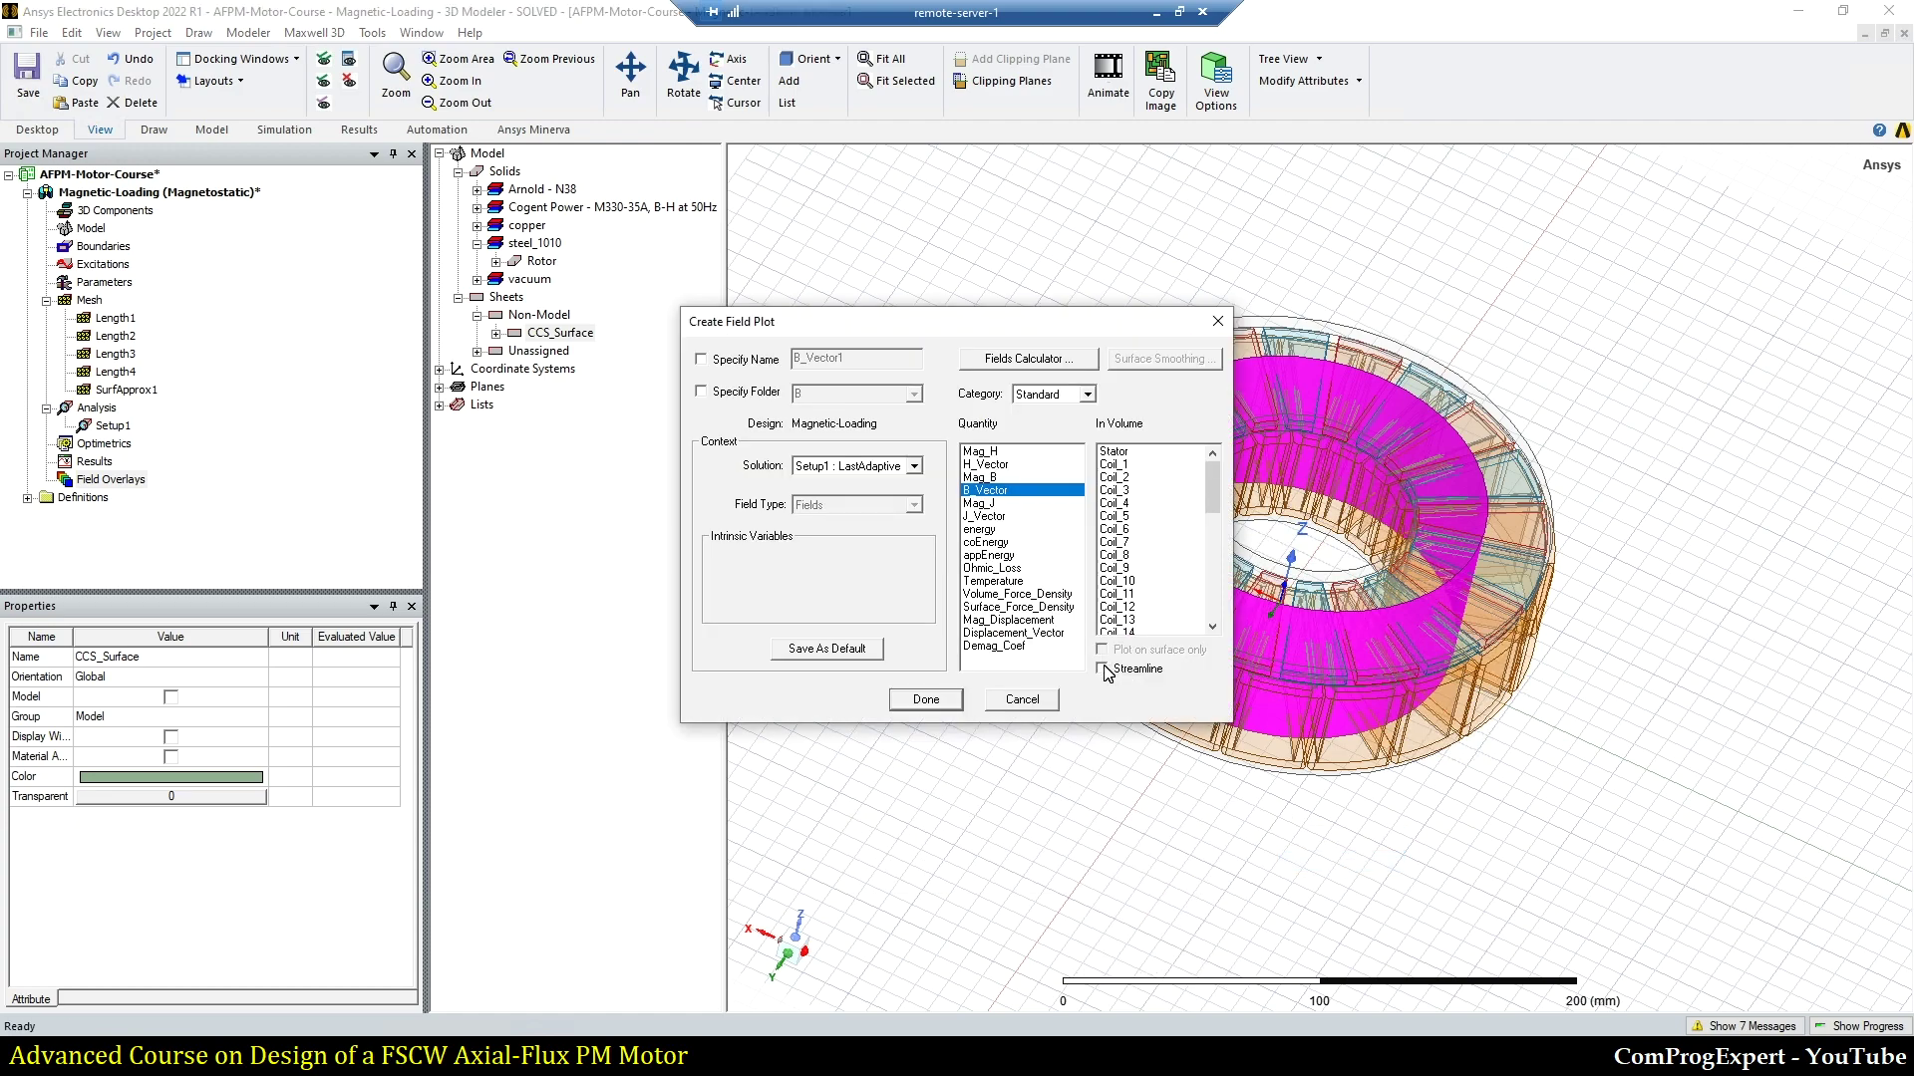
pyautogui.click(926, 700)
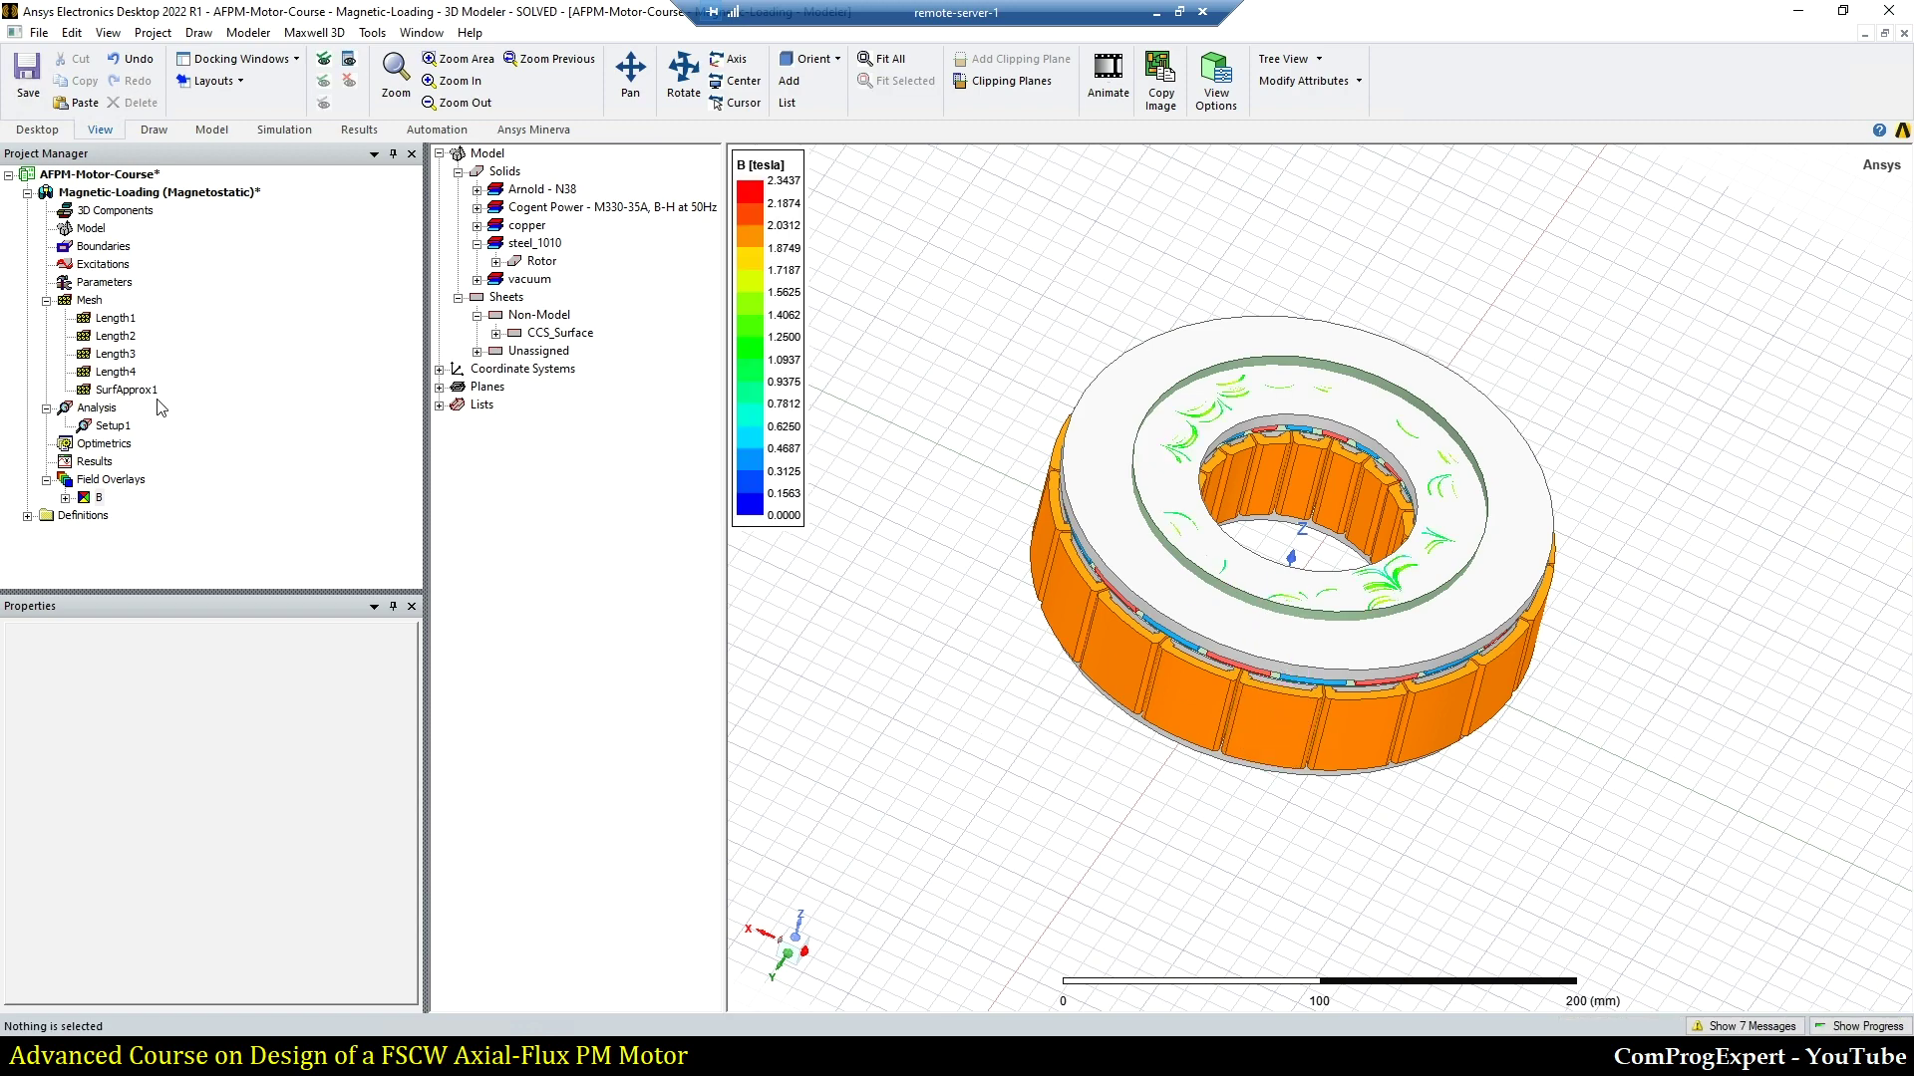
# Step: Select the B overlay and examine the flux-density streamlines through the stator, magnets and rotor from several angles
pyautogui.click(99, 498)
pyautogui.keyDown('alt'); pyautogui.moveTo(1084, 742); pyautogui.dragTo(1275, 721); pyautogui.keyUp('alt')
pyautogui.scroll(5, 1275, 721)
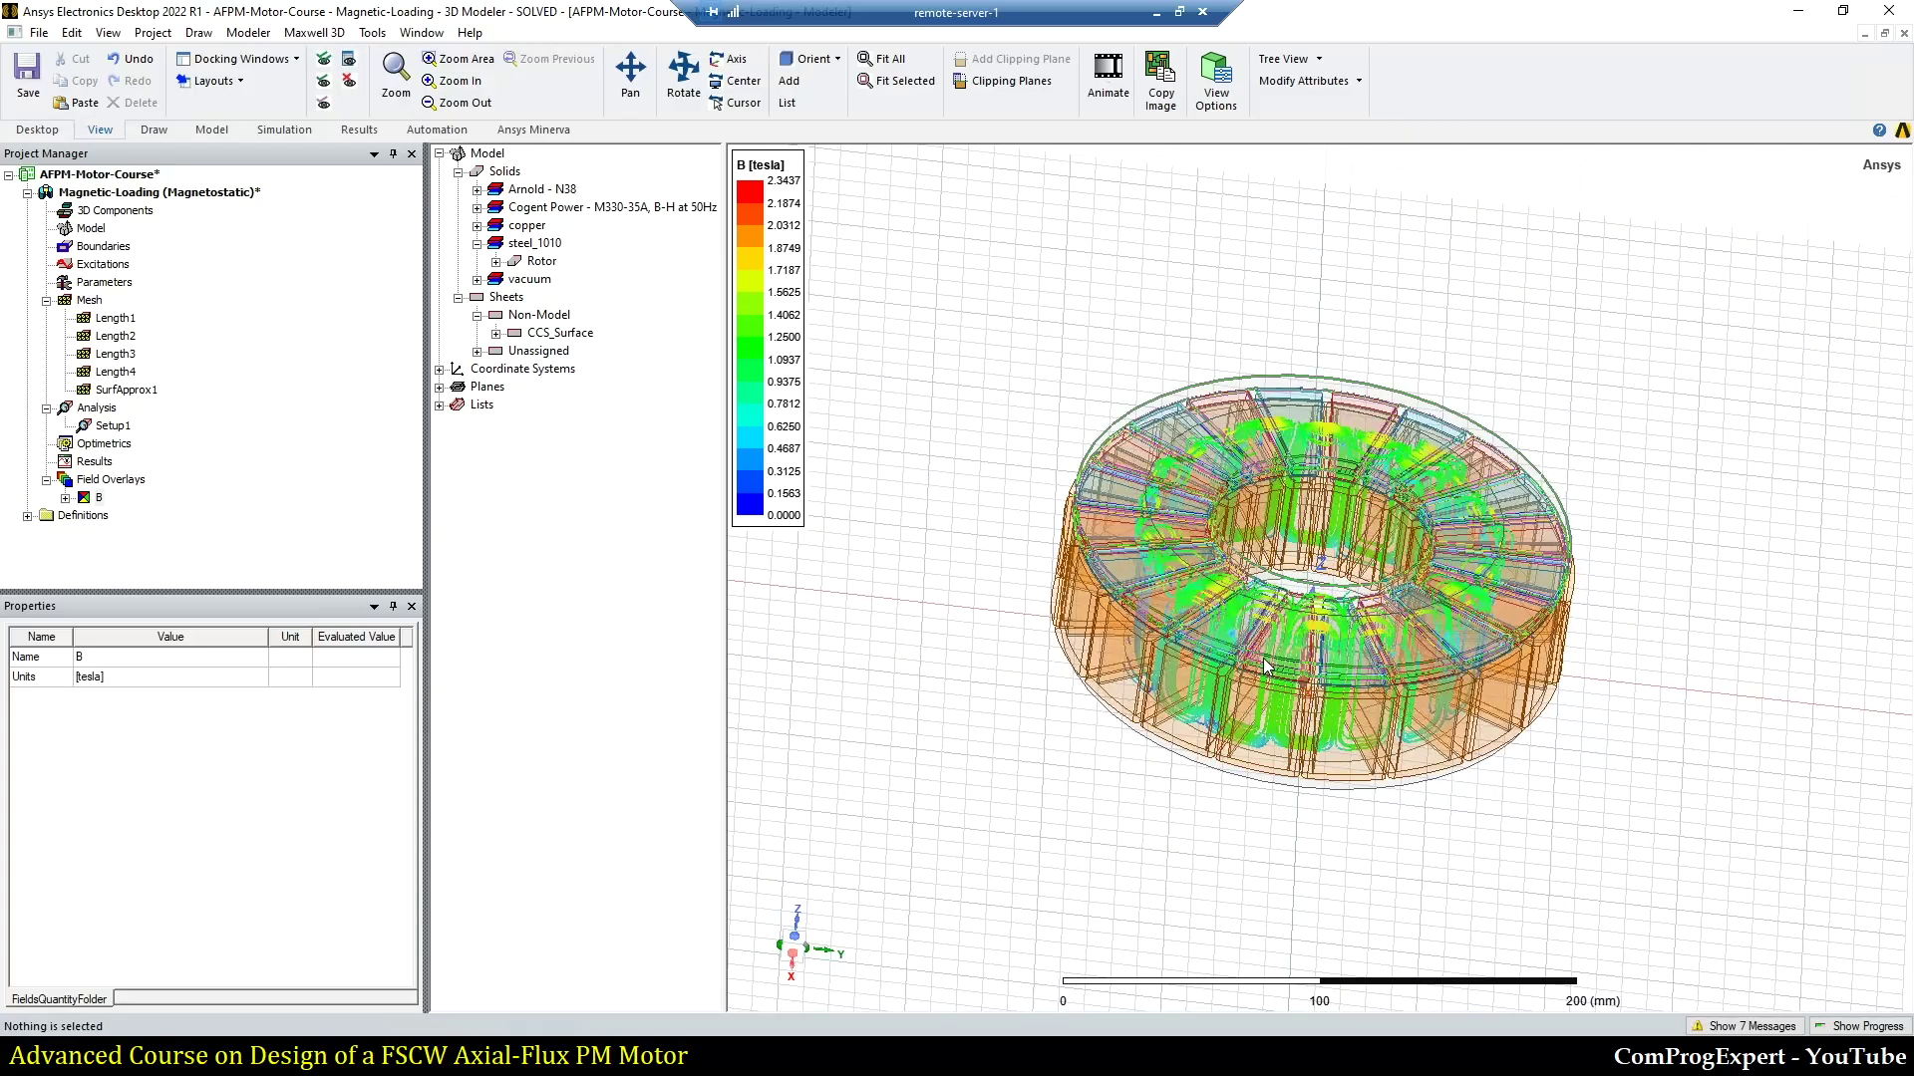
pyautogui.keyDown('alt'); pyautogui.moveTo(846, 808); pyautogui.dragTo(1471, 291); pyautogui.keyUp('alt')
pyautogui.scroll(2, 1179, 618)
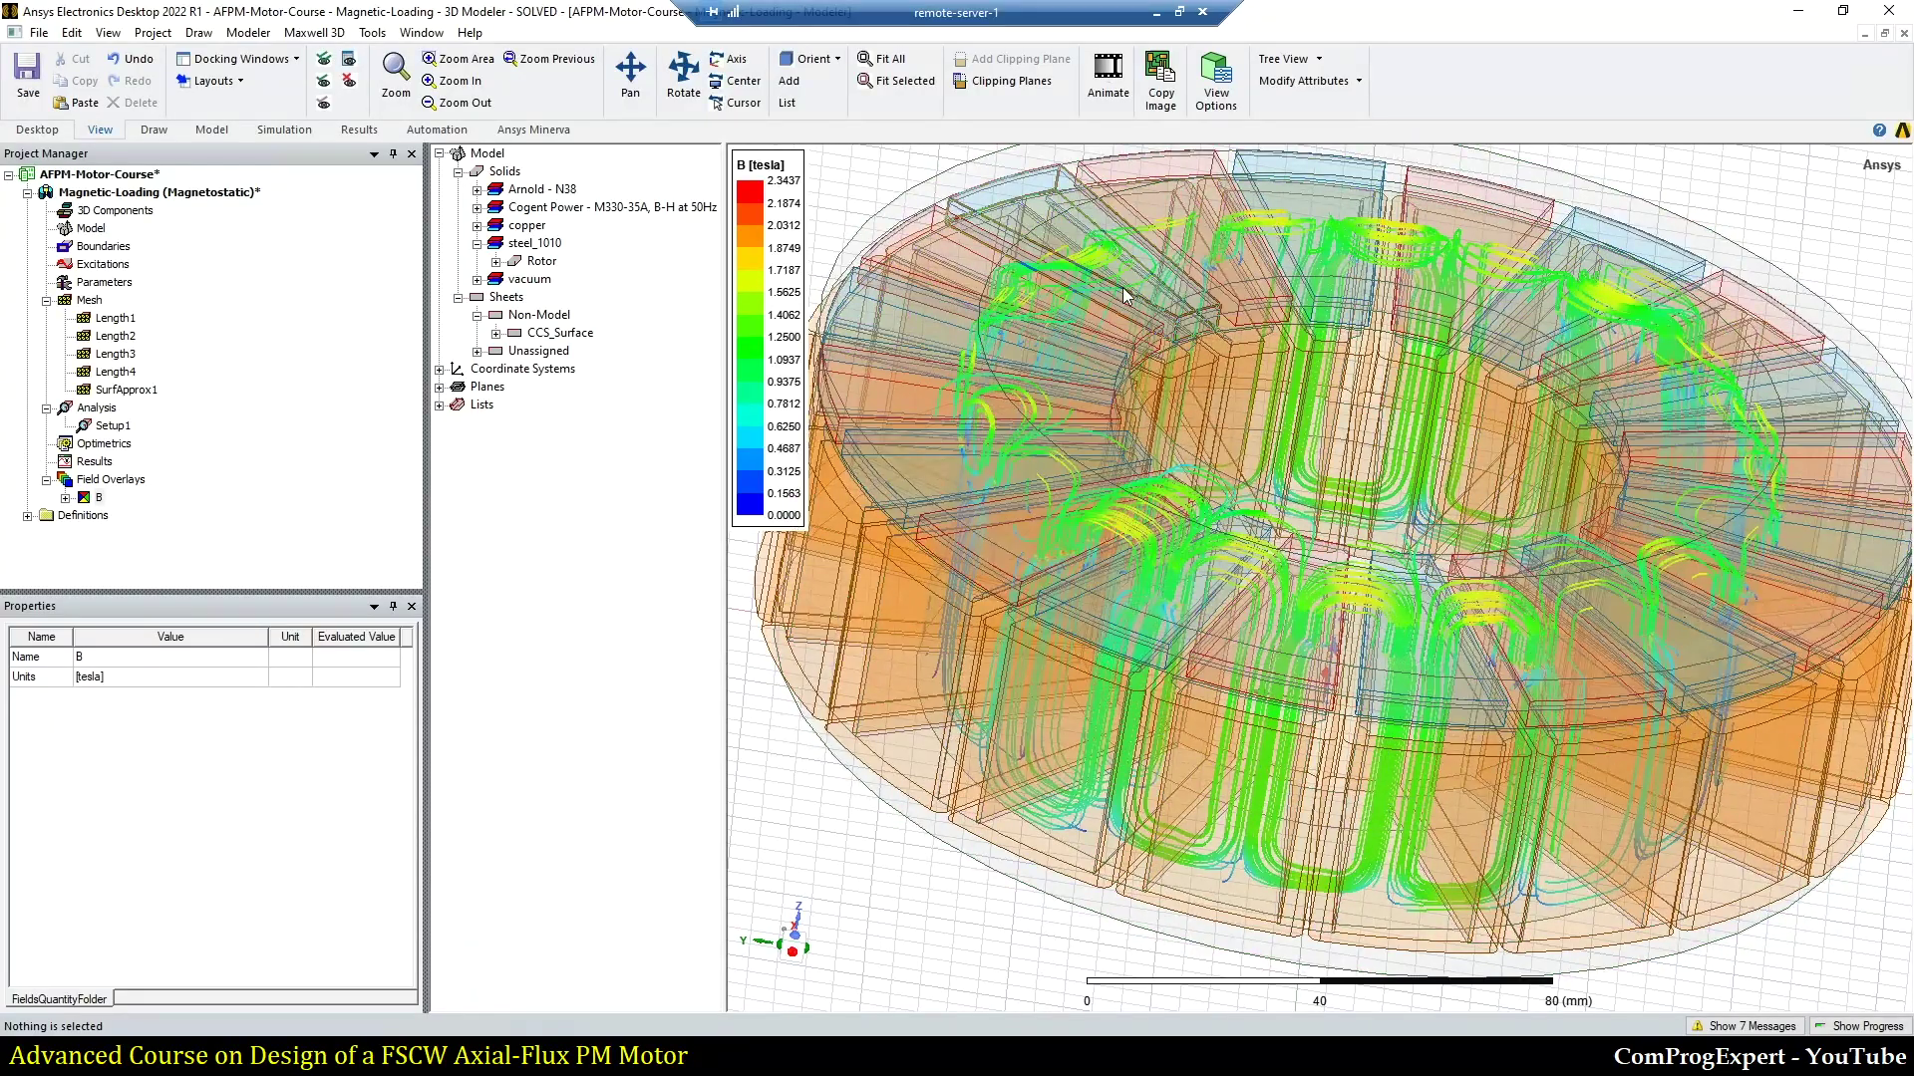
pyautogui.scroll(-3, 1312, 740)
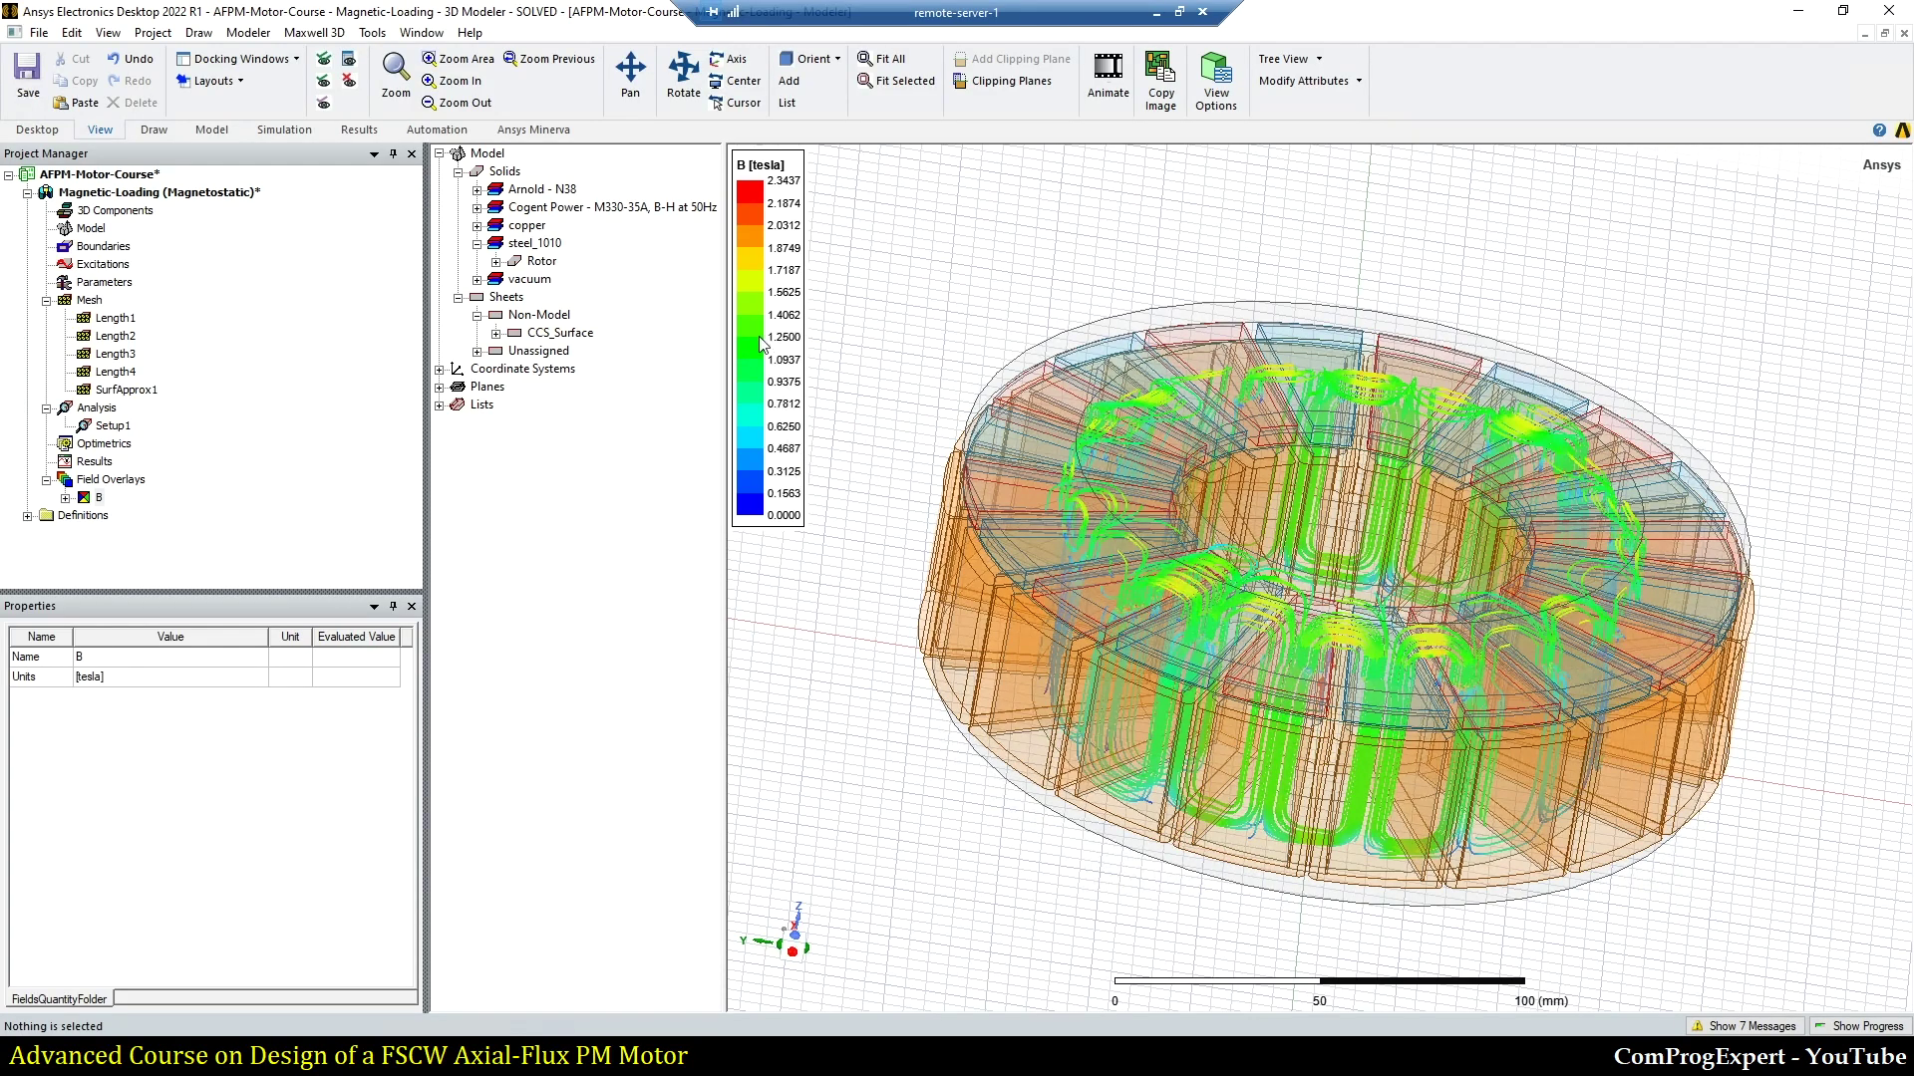
# Step: Reposition the B legend away from the view's corner and set its color map to the Rainbow spectrum
pyautogui.moveTo(763, 344); pyautogui.dragTo(785, 539)
pyautogui.doubleClick(798, 469)
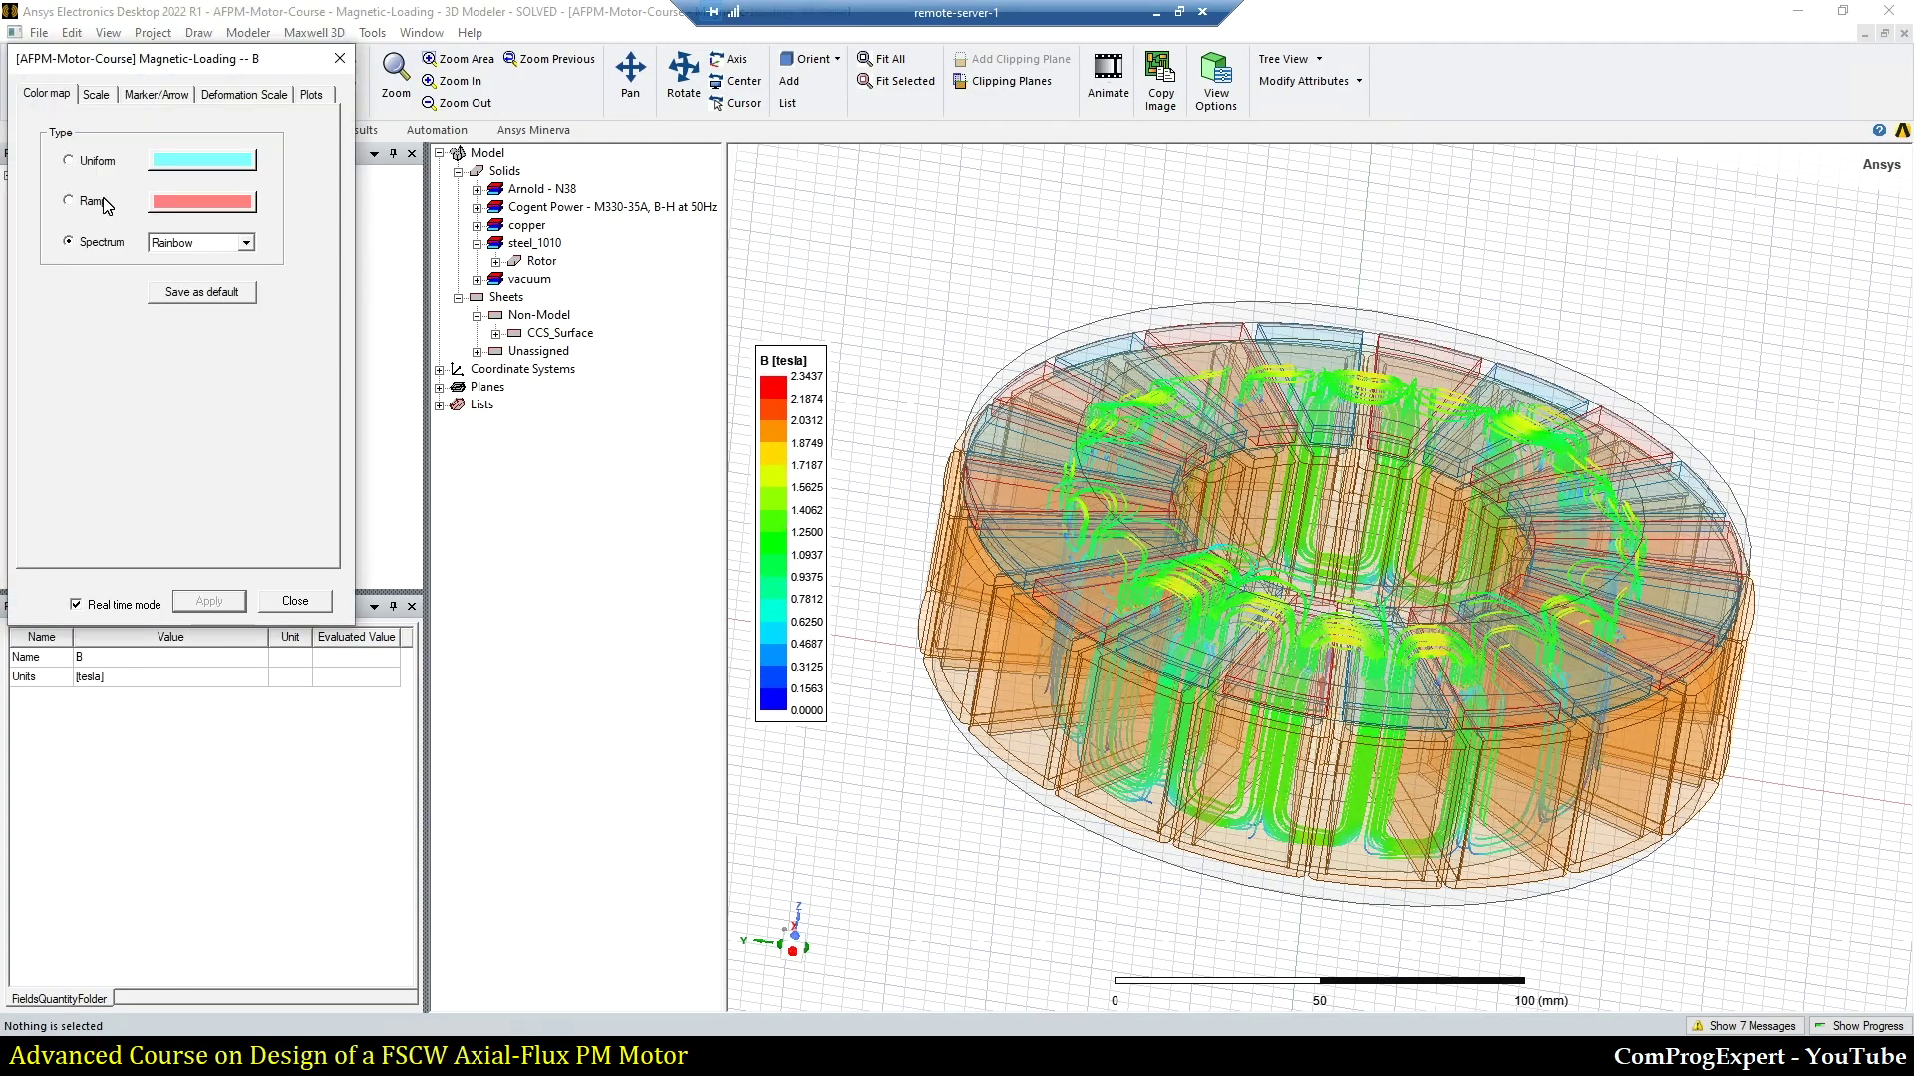
pyautogui.click(100, 95)
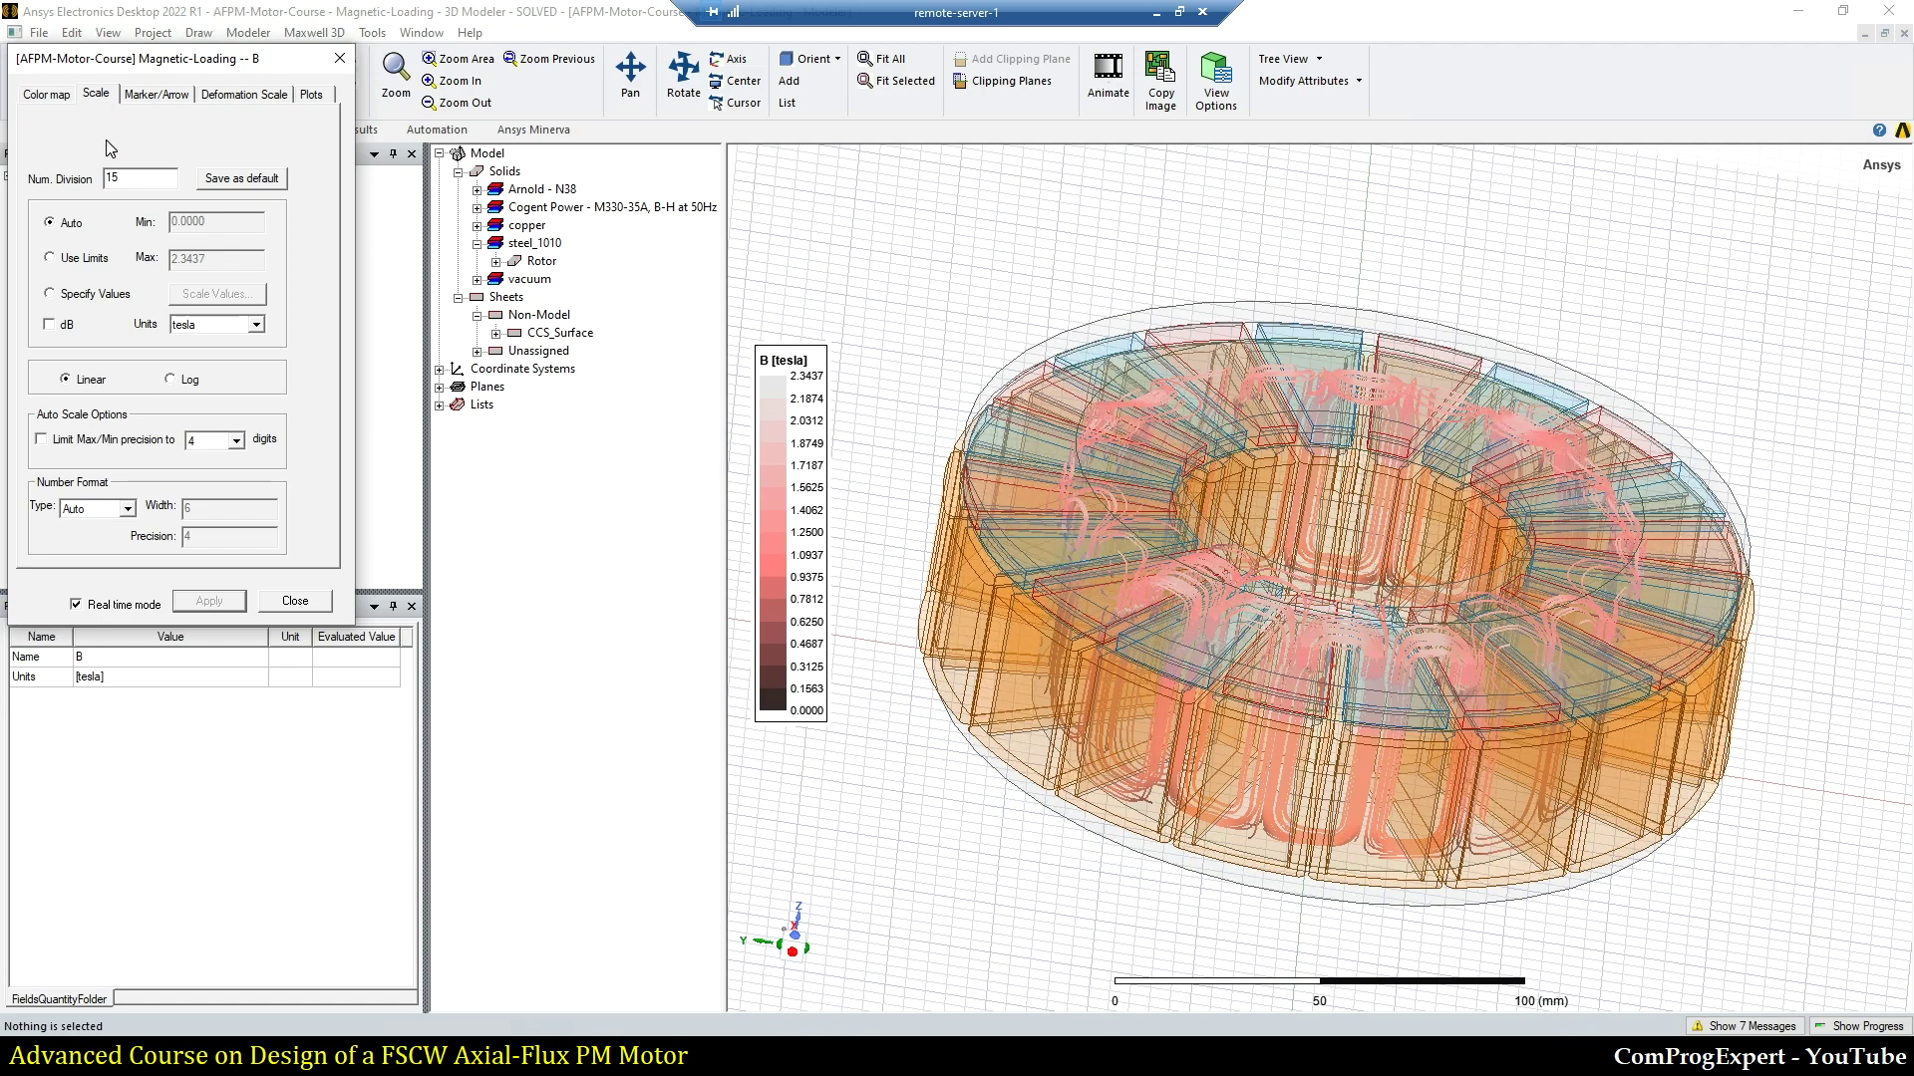
pyautogui.click(60, 98)
pyautogui.click(81, 245)
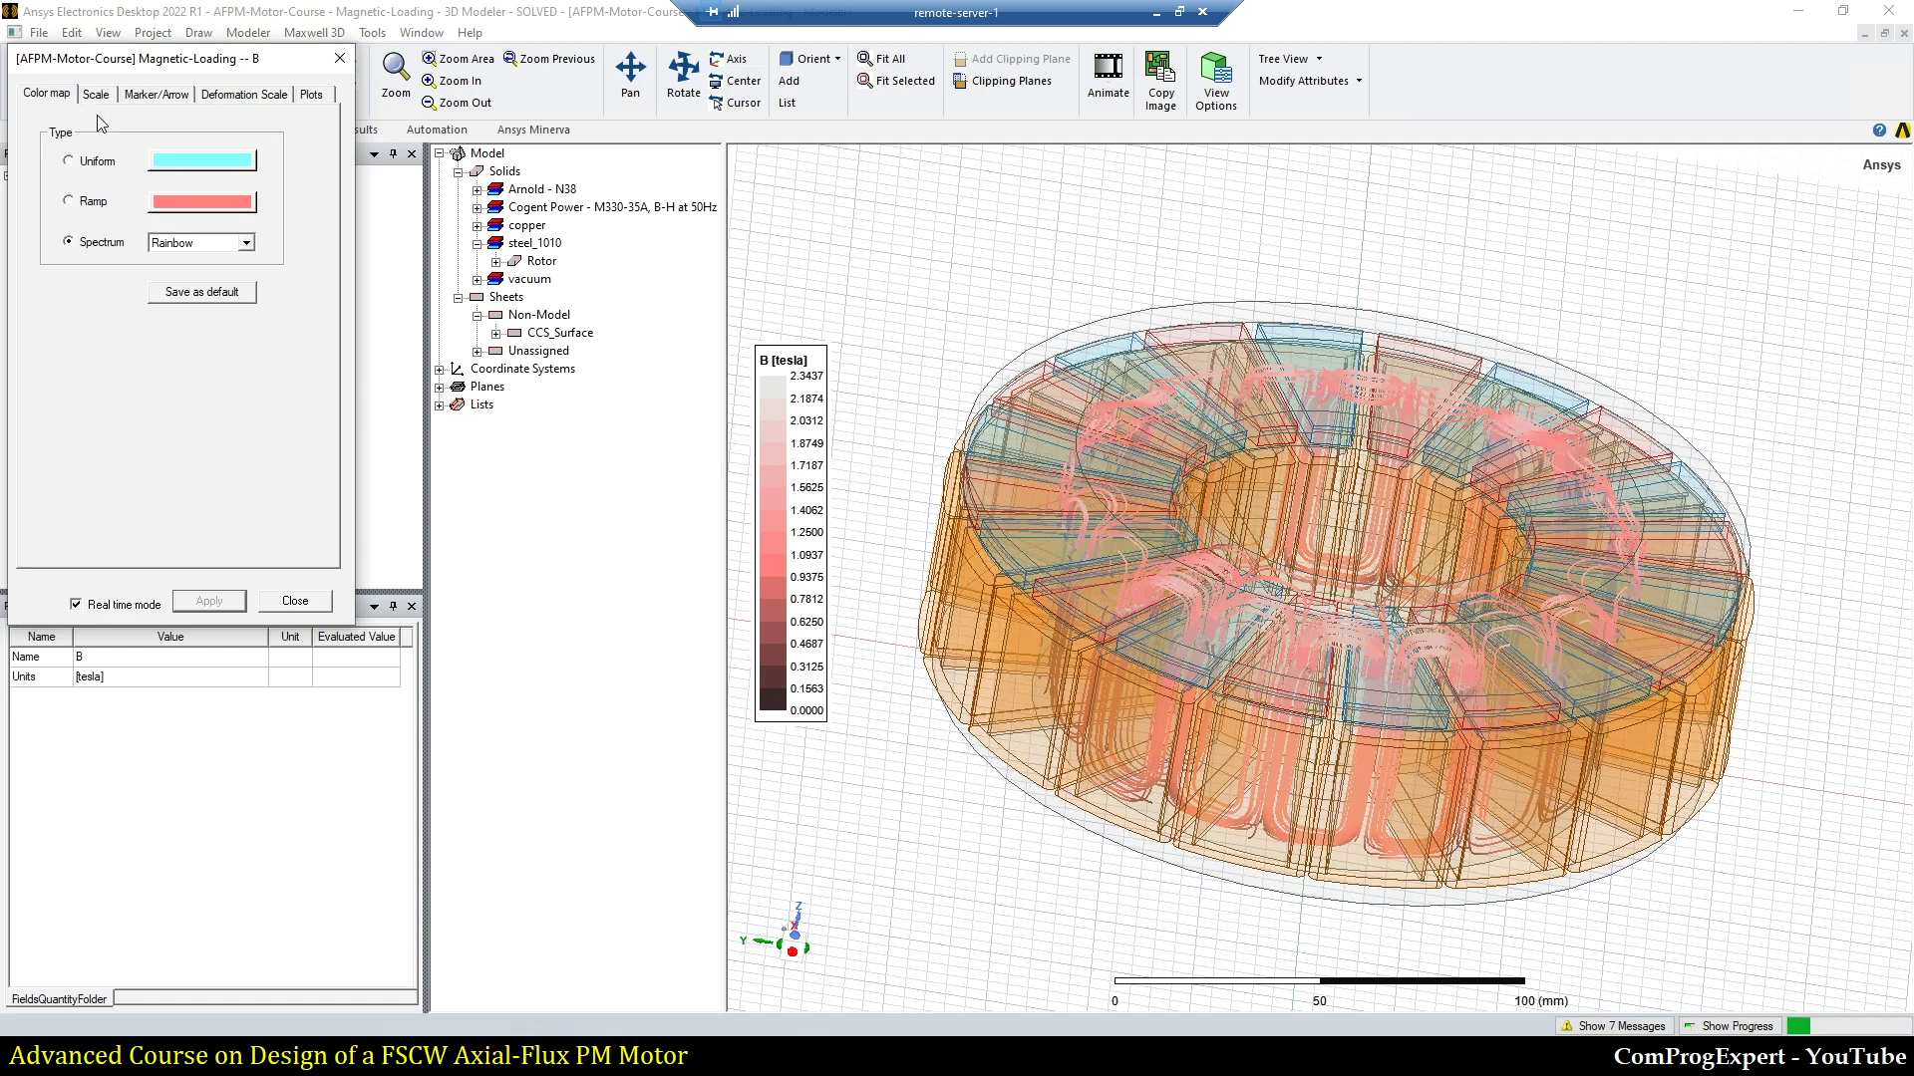
# Step: Limit the B plot's color scale to a maximum of 1.8 tesla and apply it
pyautogui.click(96, 94)
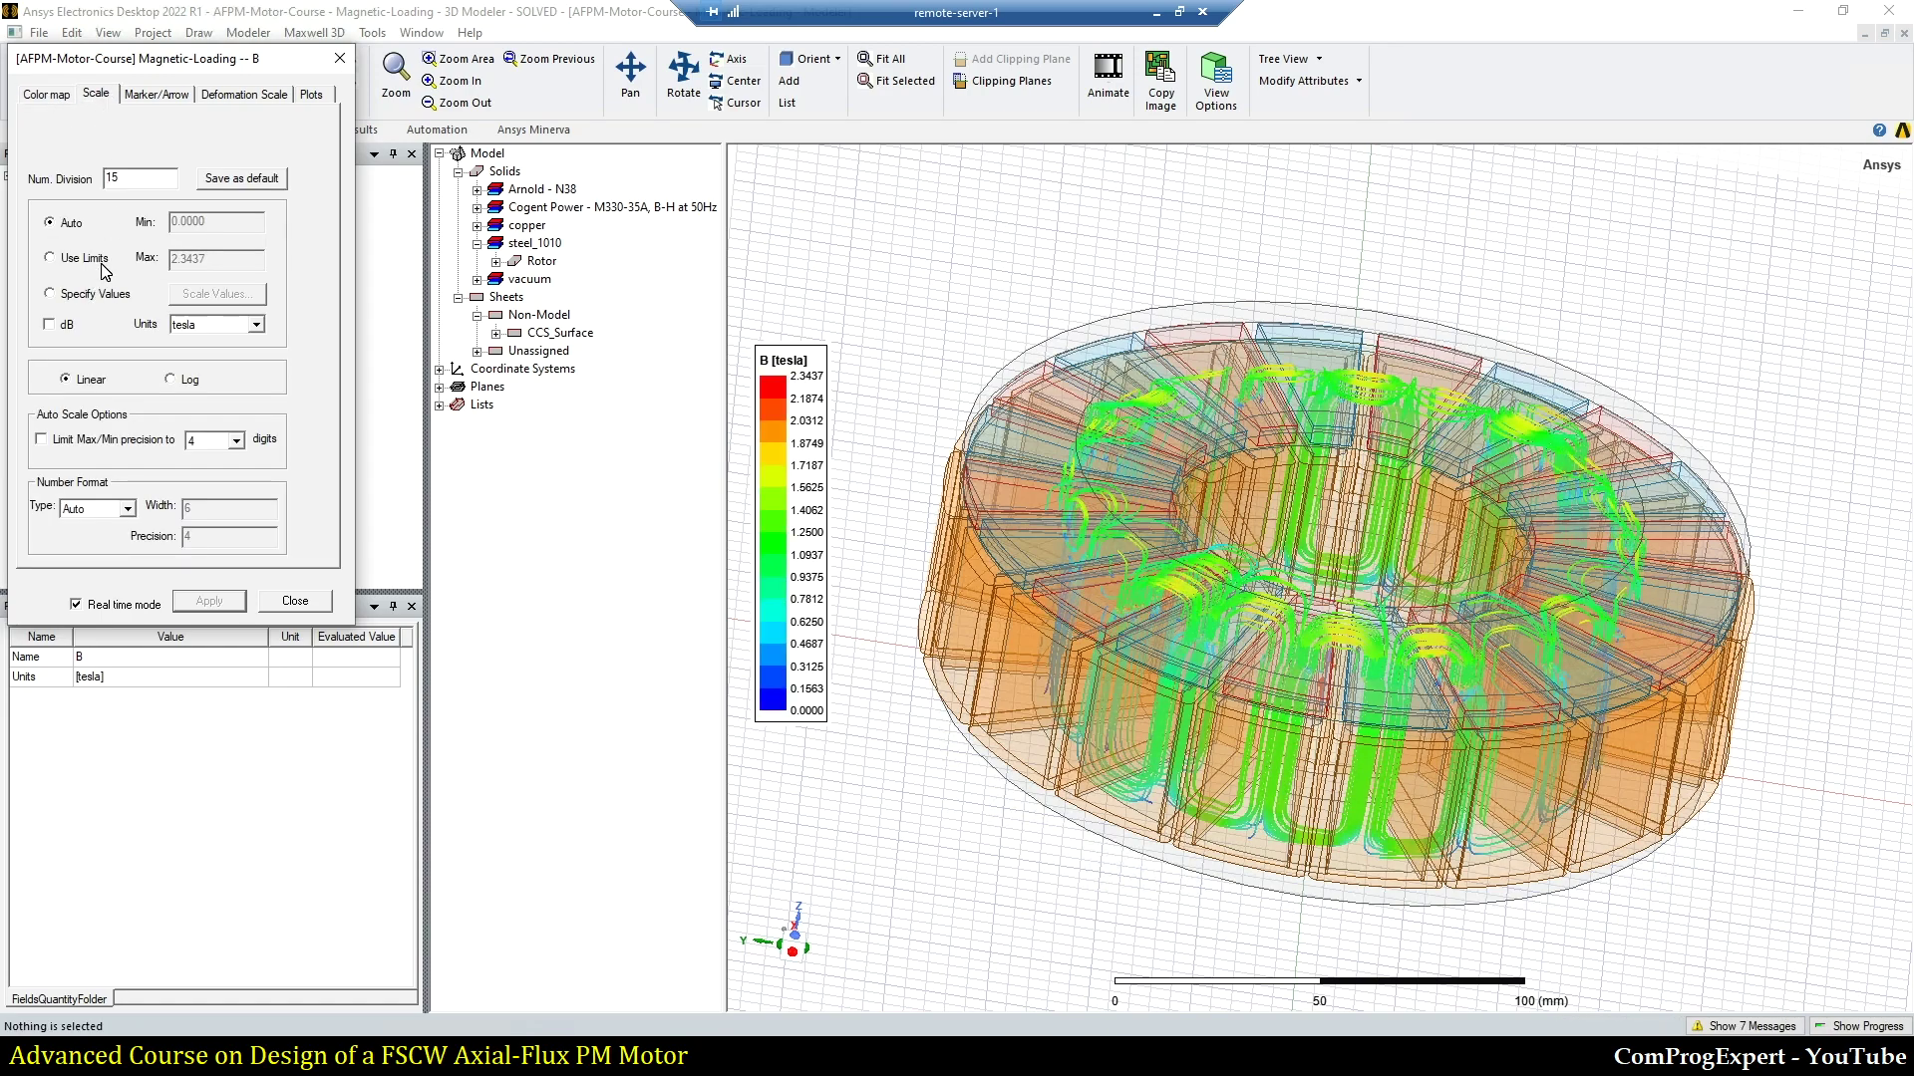
pyautogui.click(52, 258)
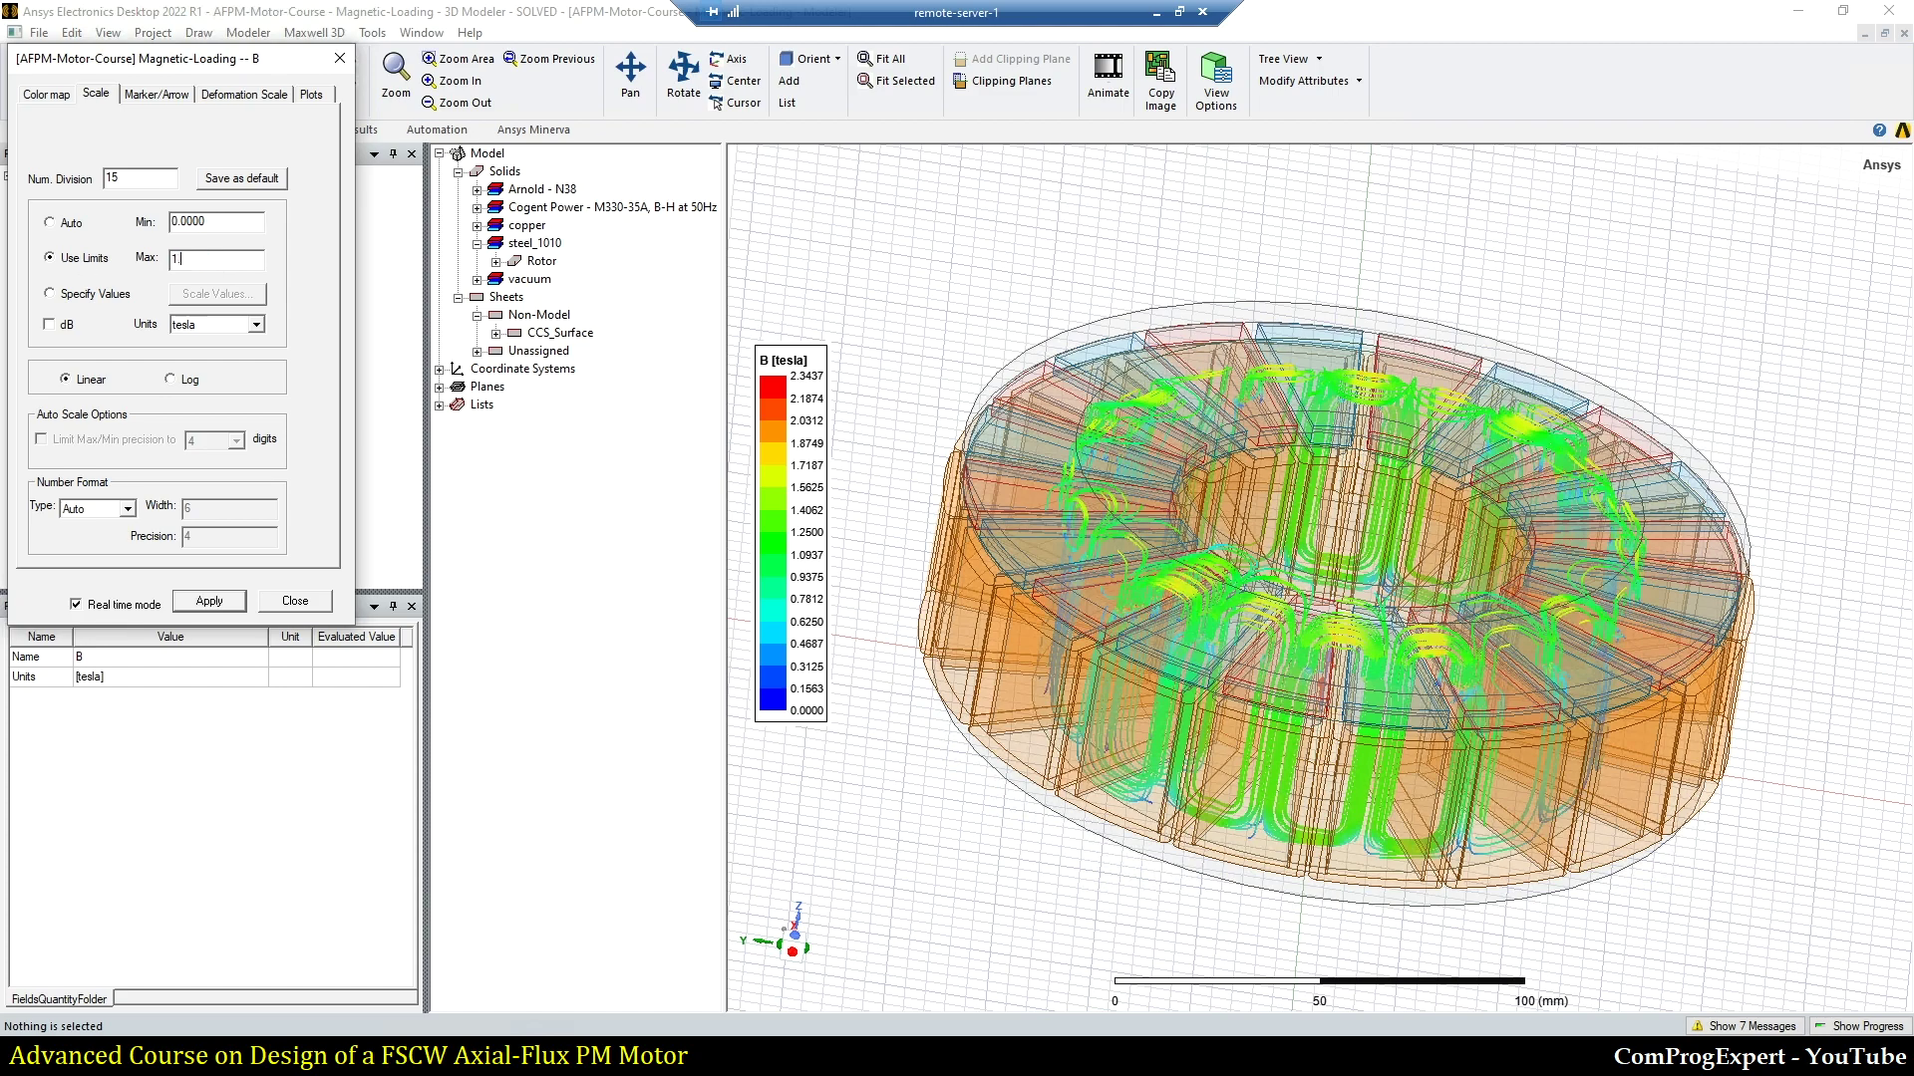
pyautogui.click(209, 602)
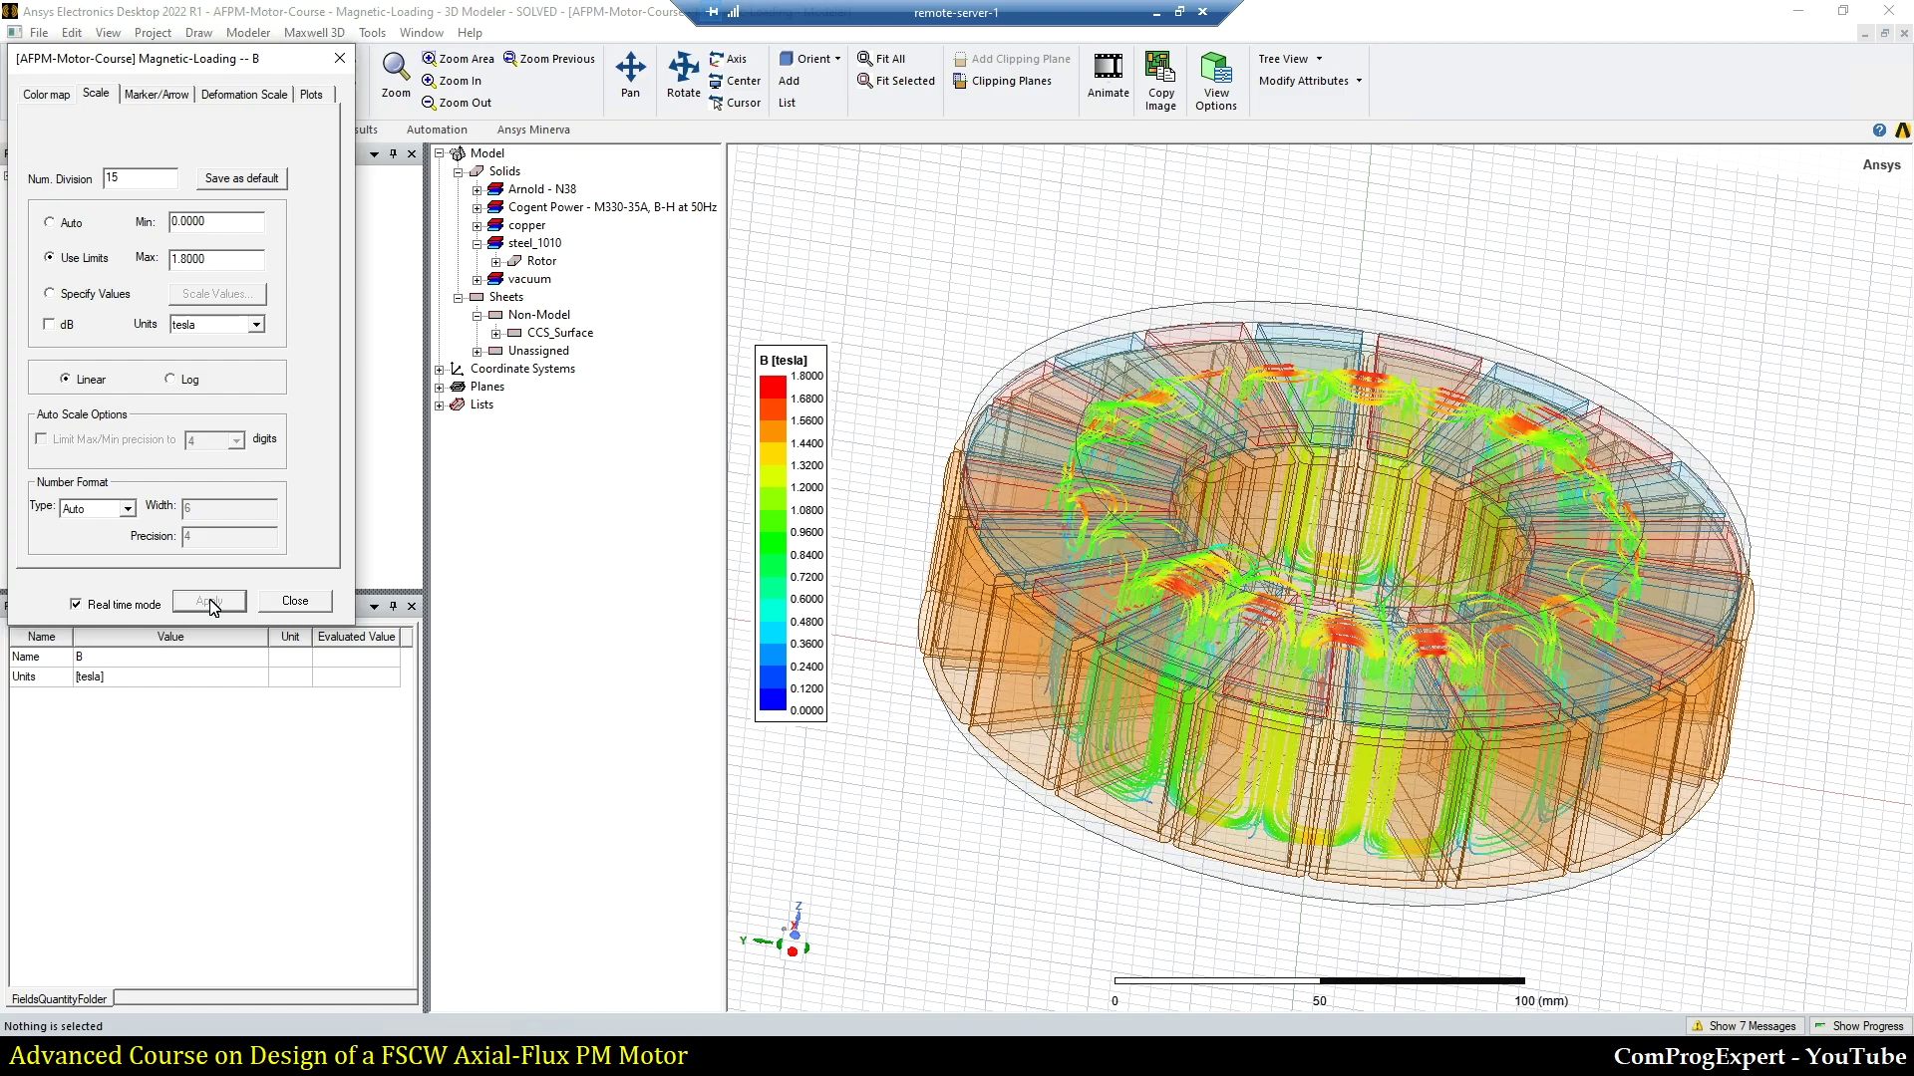
pyautogui.click(295, 602)
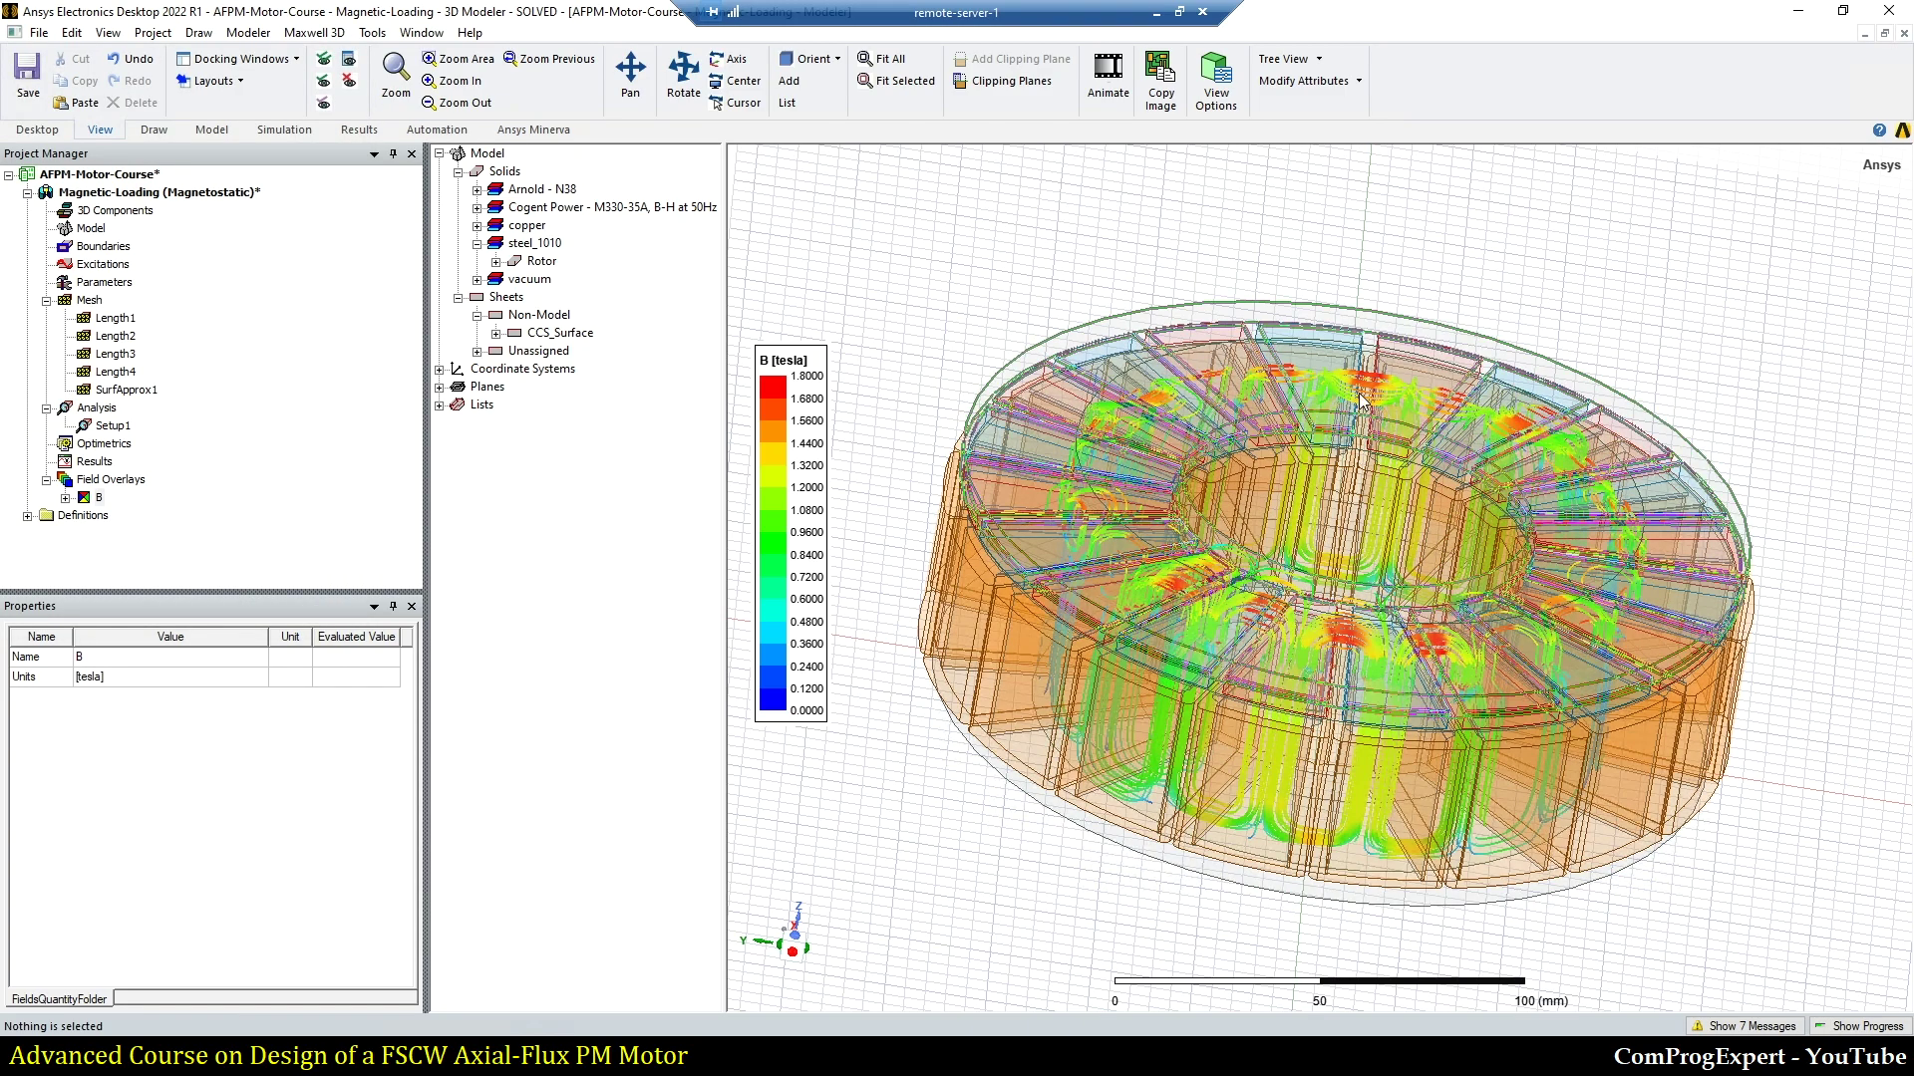
# Step: Inspect the rescaled flux lines around the whole motor and delete the B plot from the field overlays
pyautogui.moveTo(1362, 400); pyautogui.dragTo(1051, 782, button='middle')
pyautogui.click(890, 59)
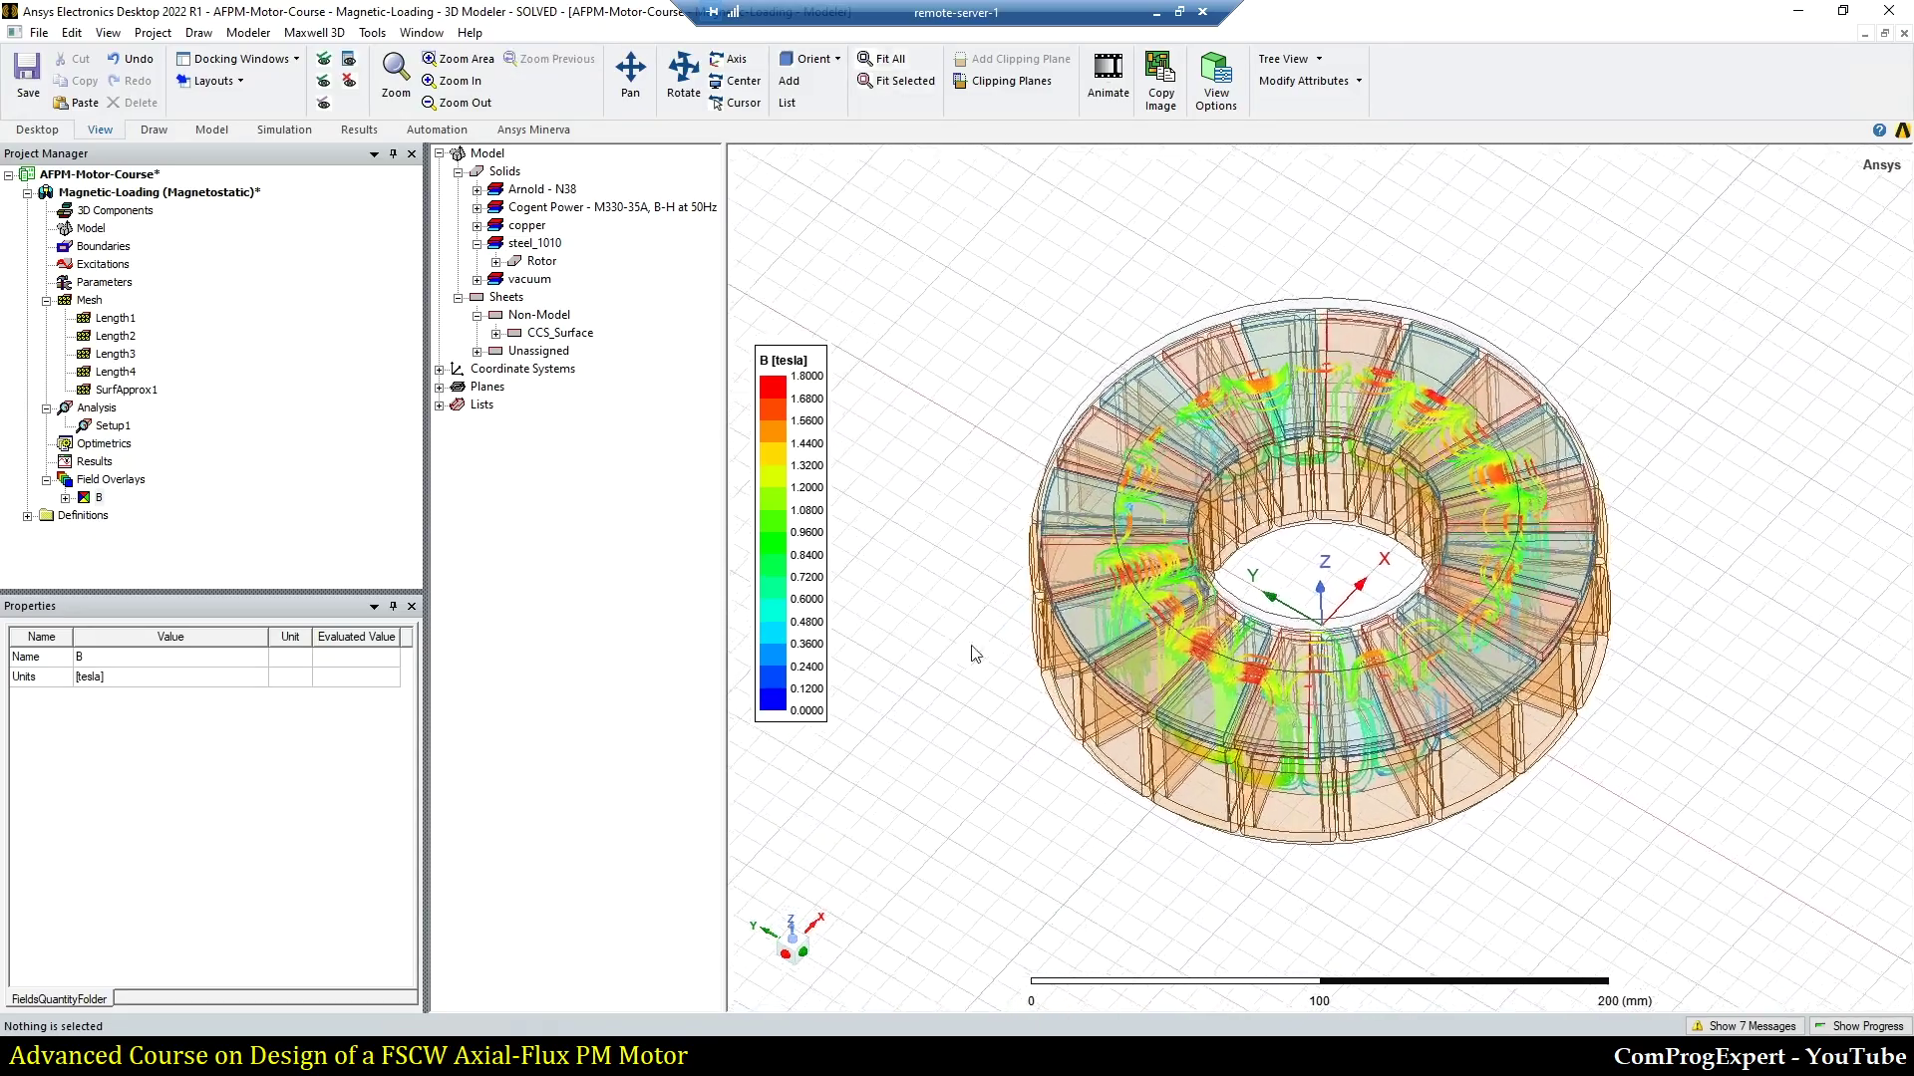
pyautogui.moveTo(1479, 535); pyautogui.dragTo(1463, 697, button='middle')
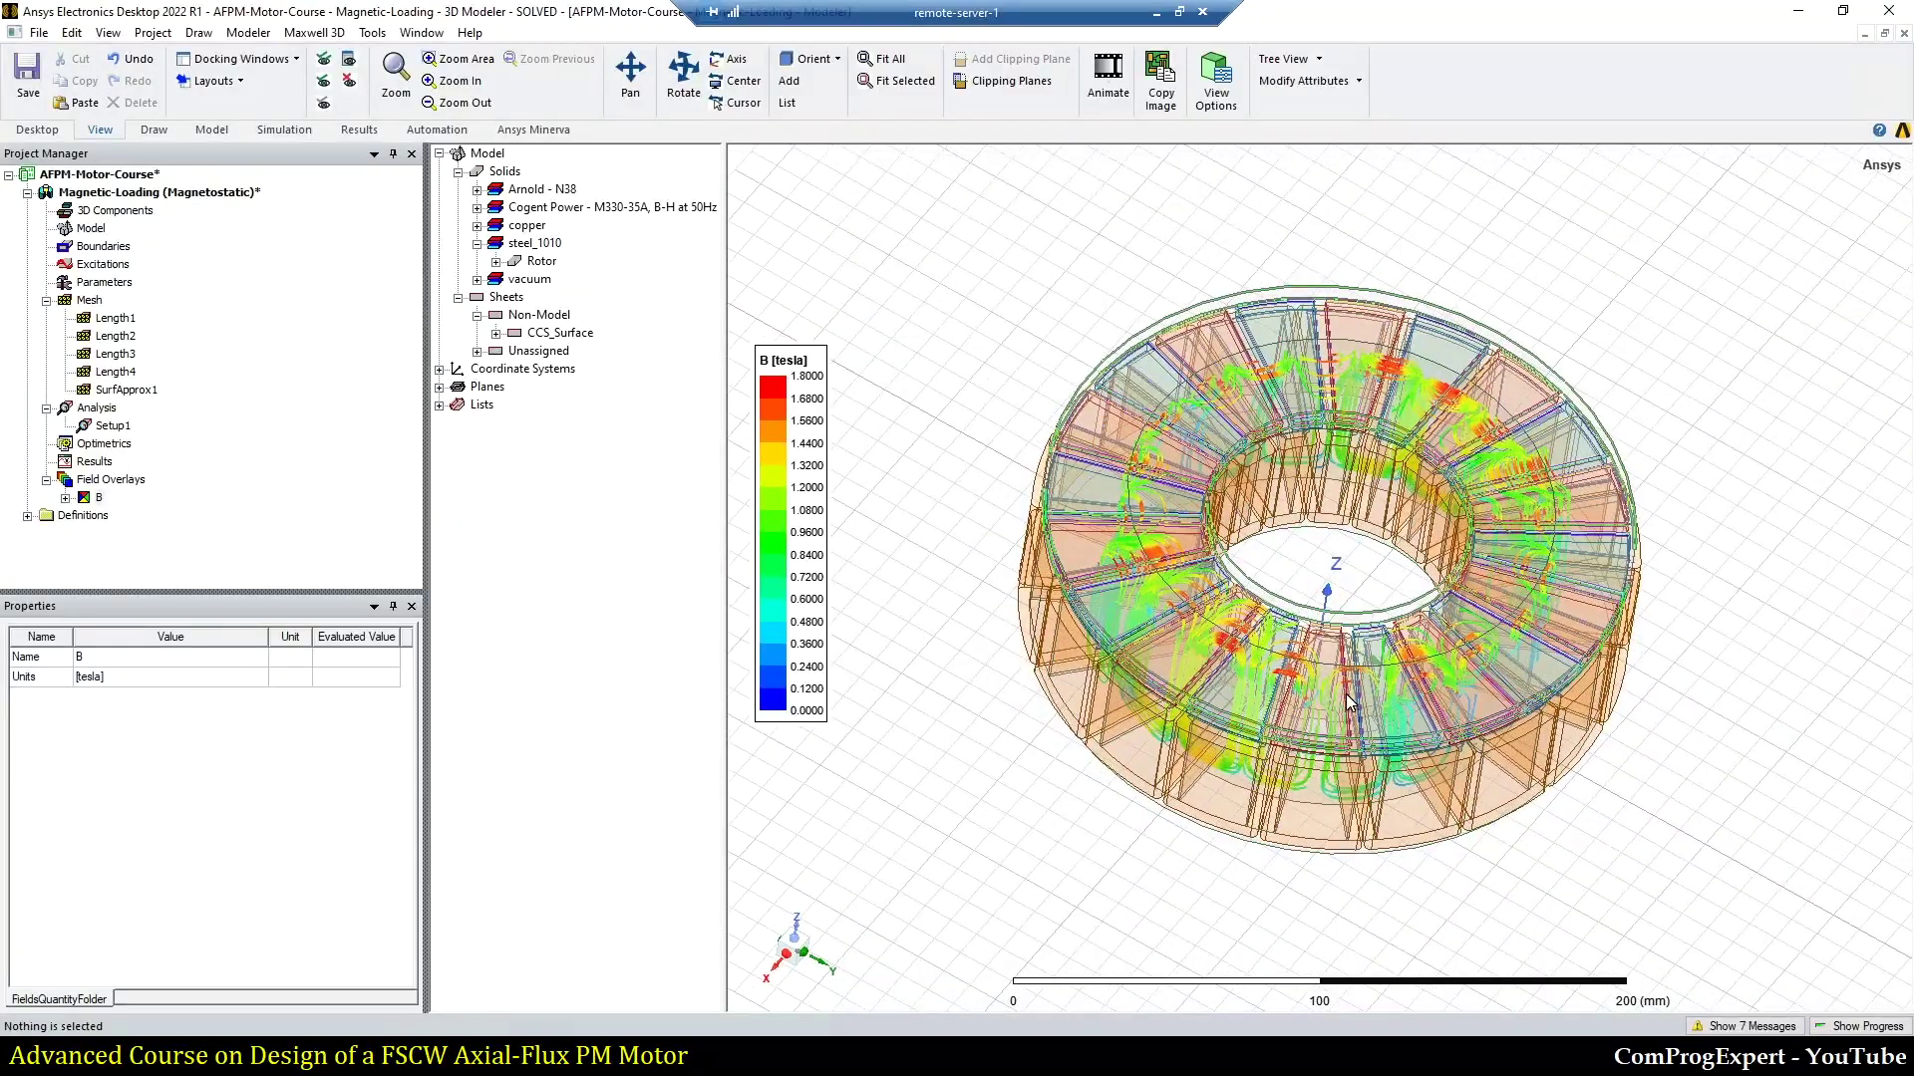
pyautogui.moveTo(1347, 700); pyautogui.dragTo(1316, 657, button='middle')
pyautogui.click(100, 499)
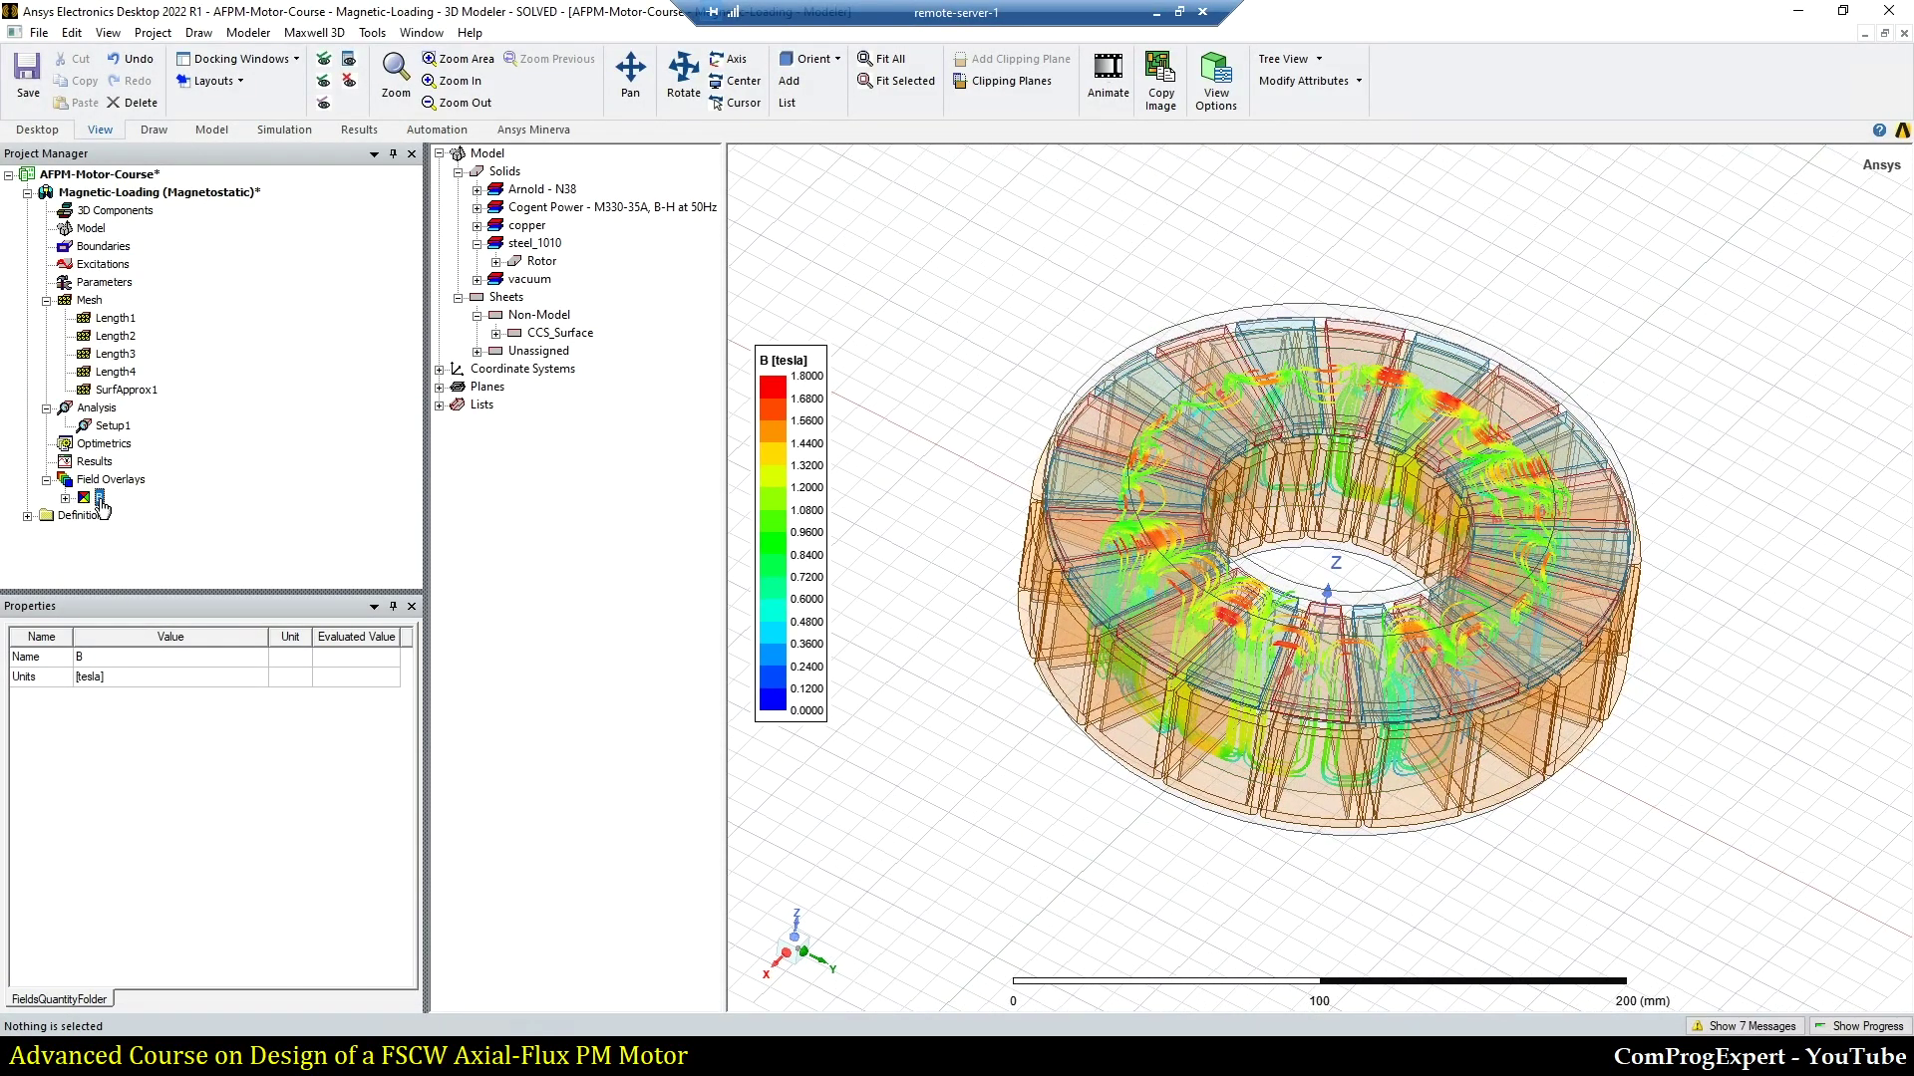
pyautogui.press('Delete')
pyautogui.press('Return')
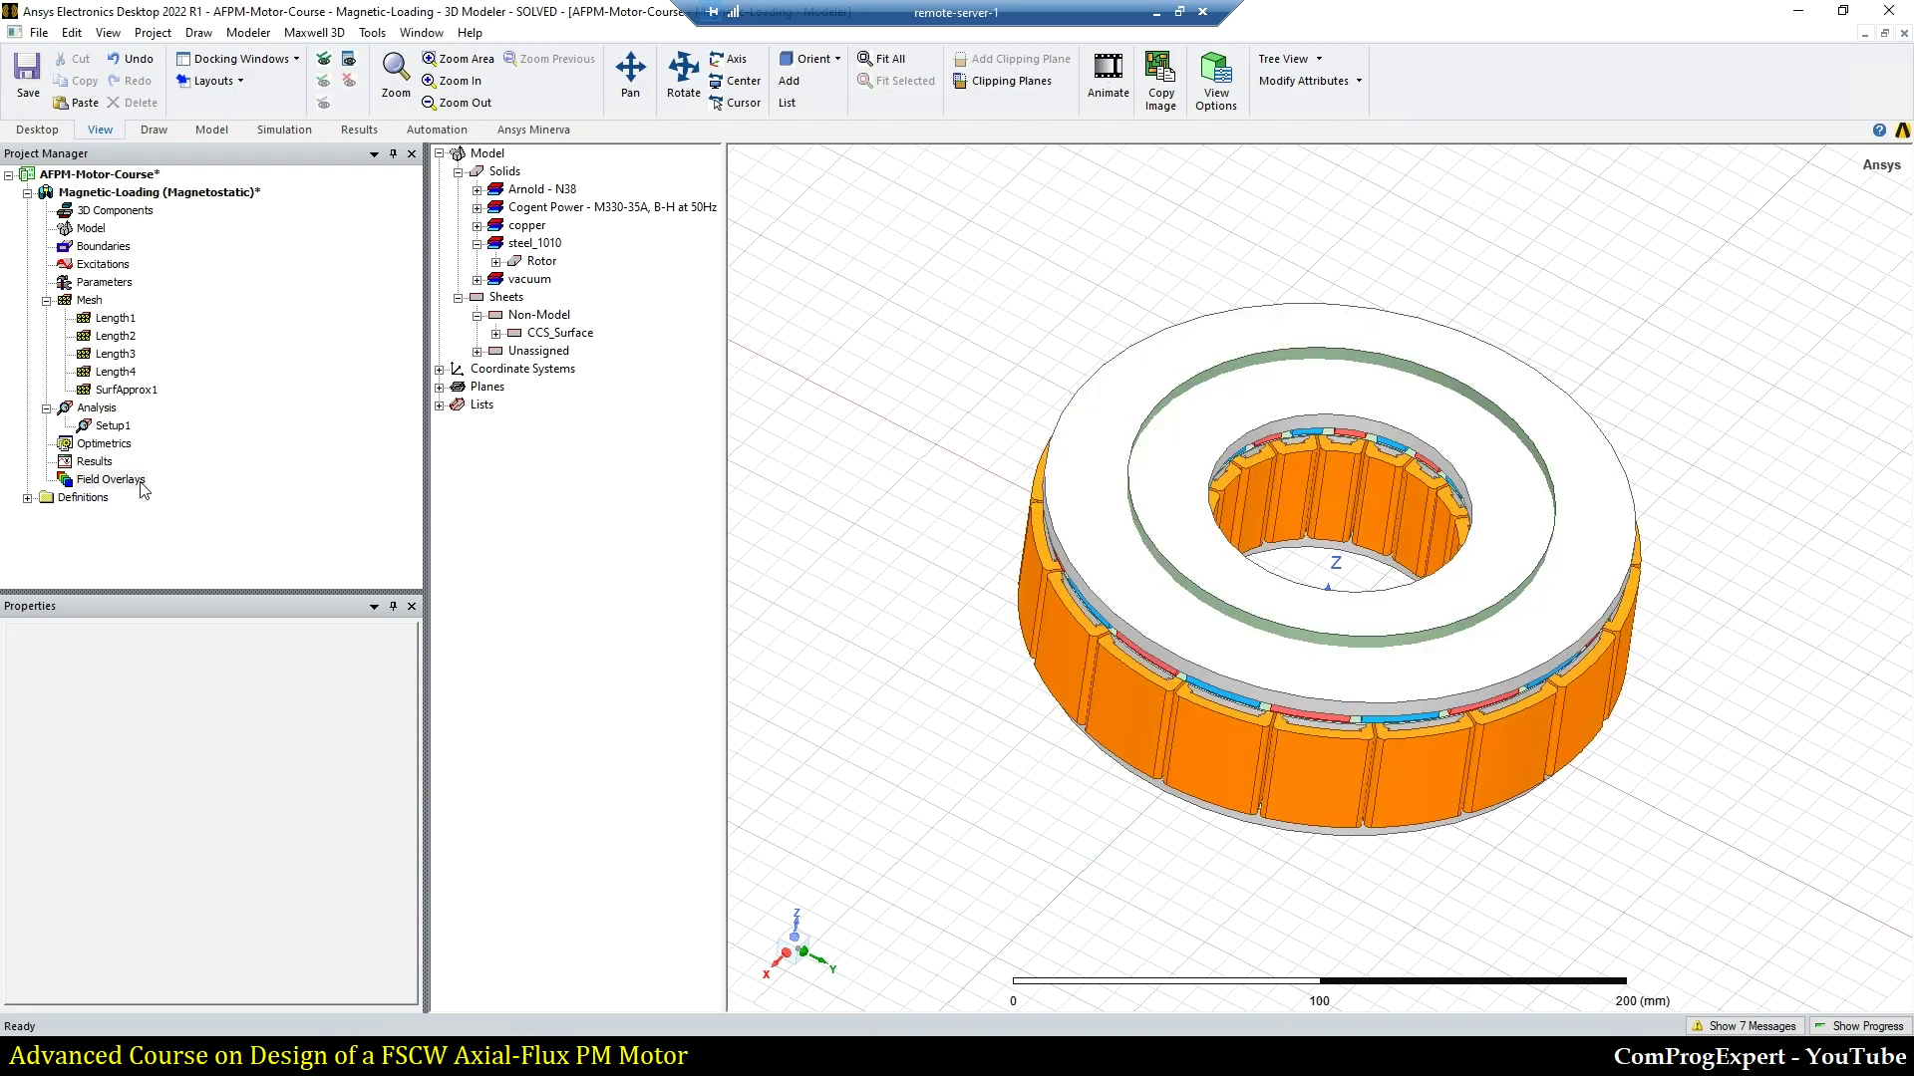
# Step: Locate AG_Surface among the unassigned sheets, highlight it in the model and clear the selection
pyautogui.click(476, 352)
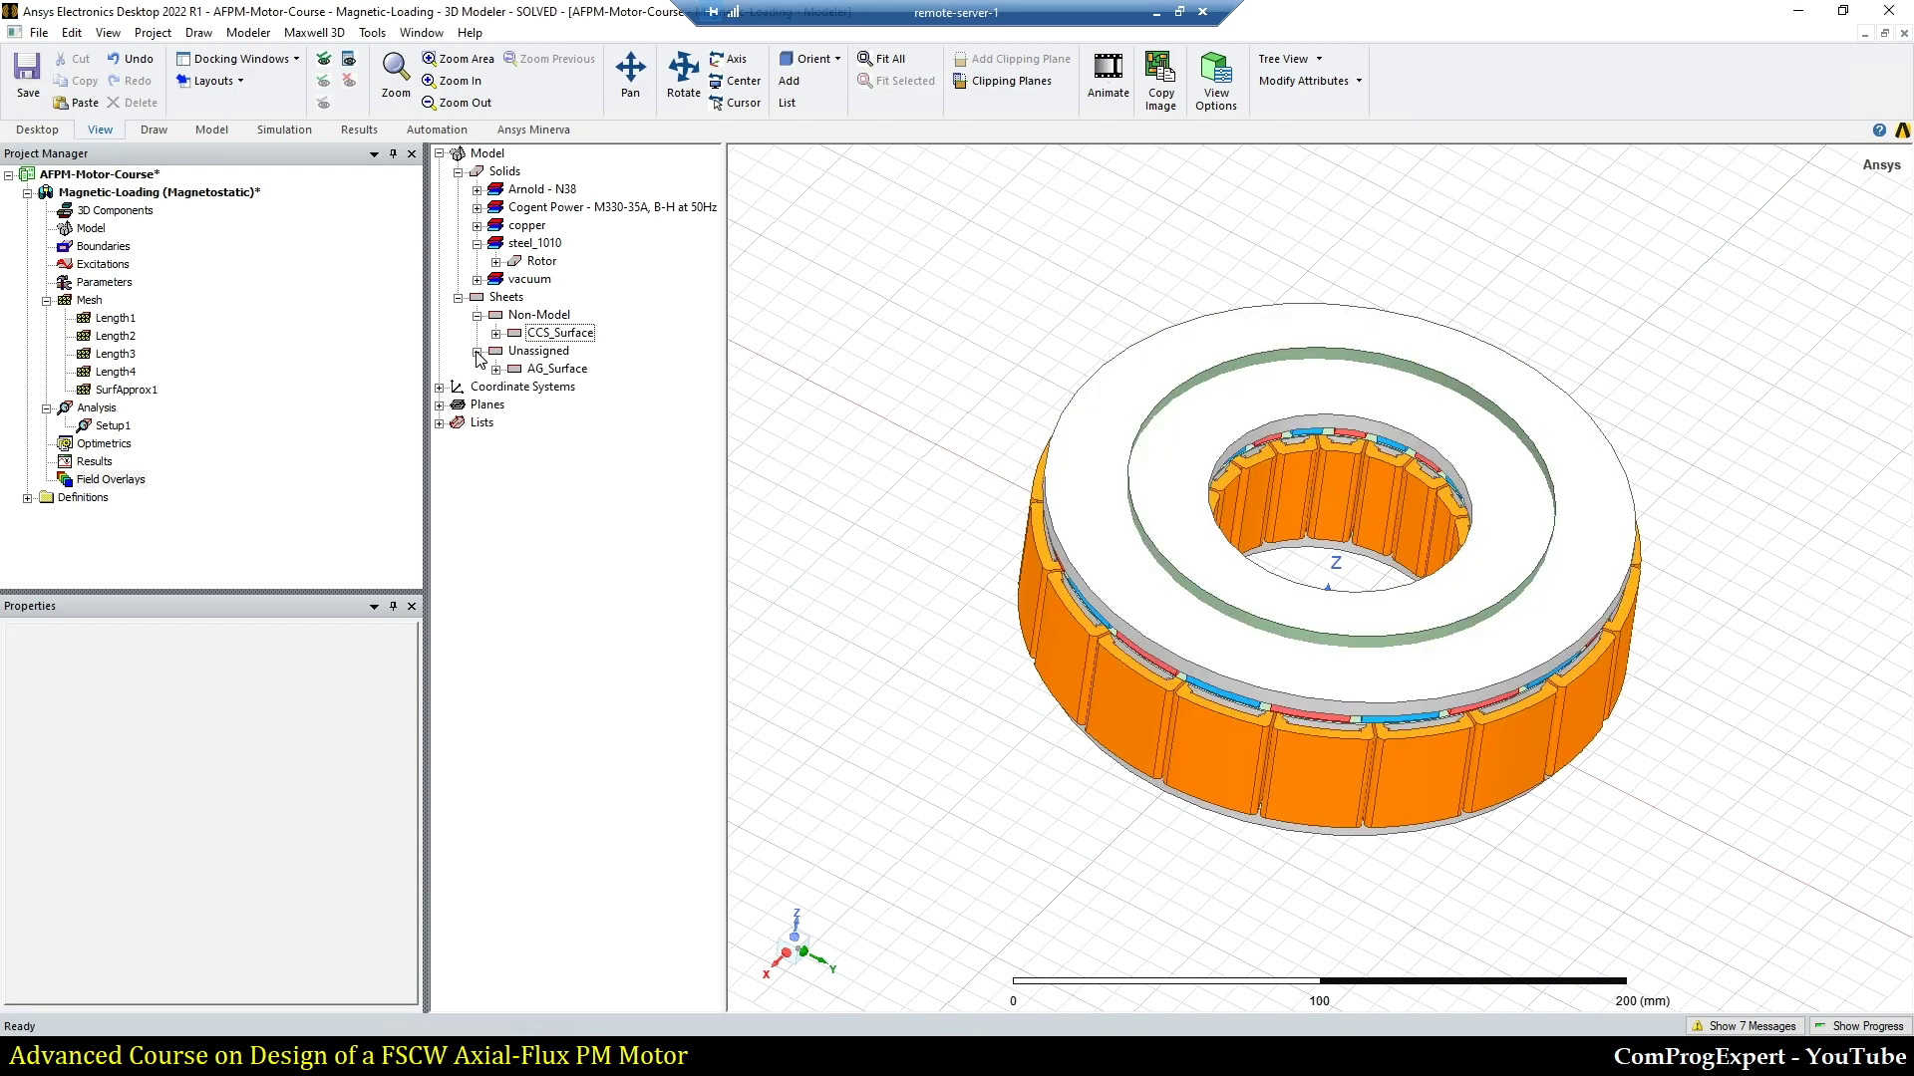
pyautogui.click(556, 370)
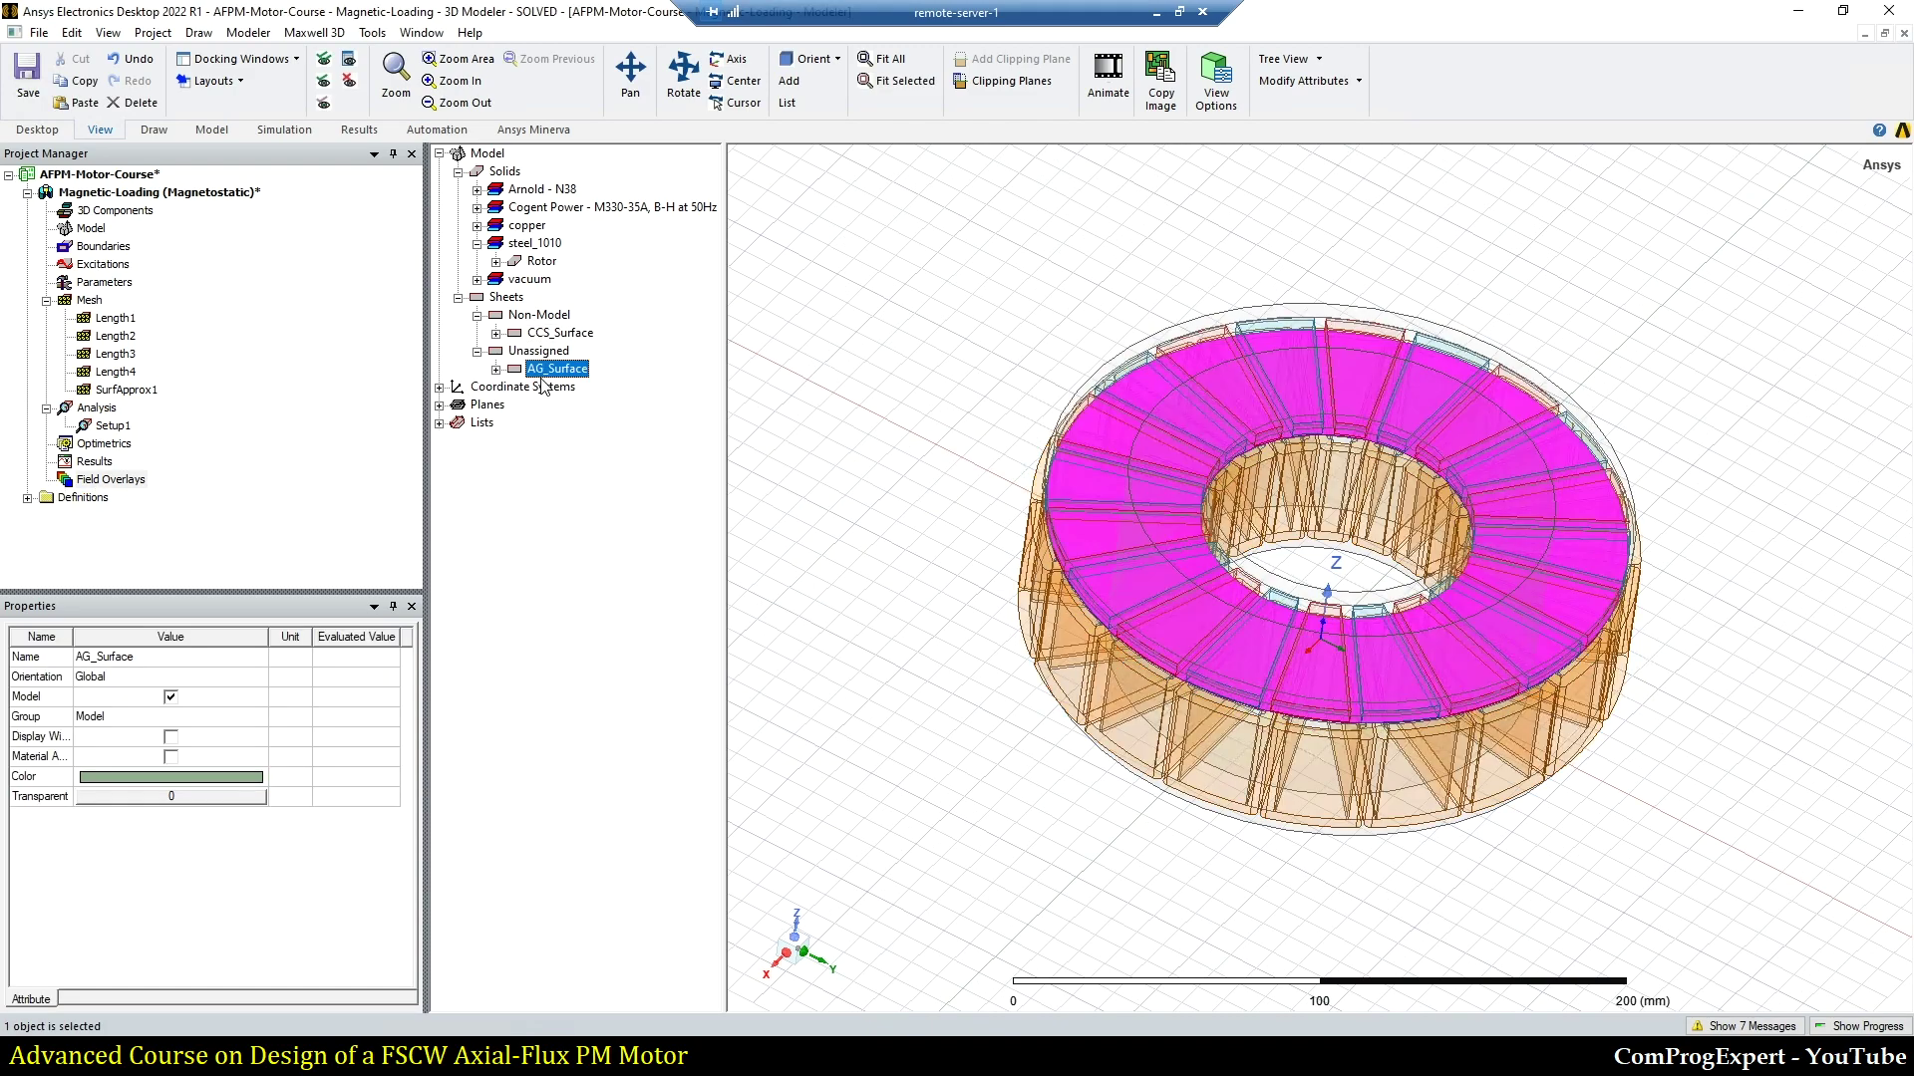
pyautogui.click(879, 349)
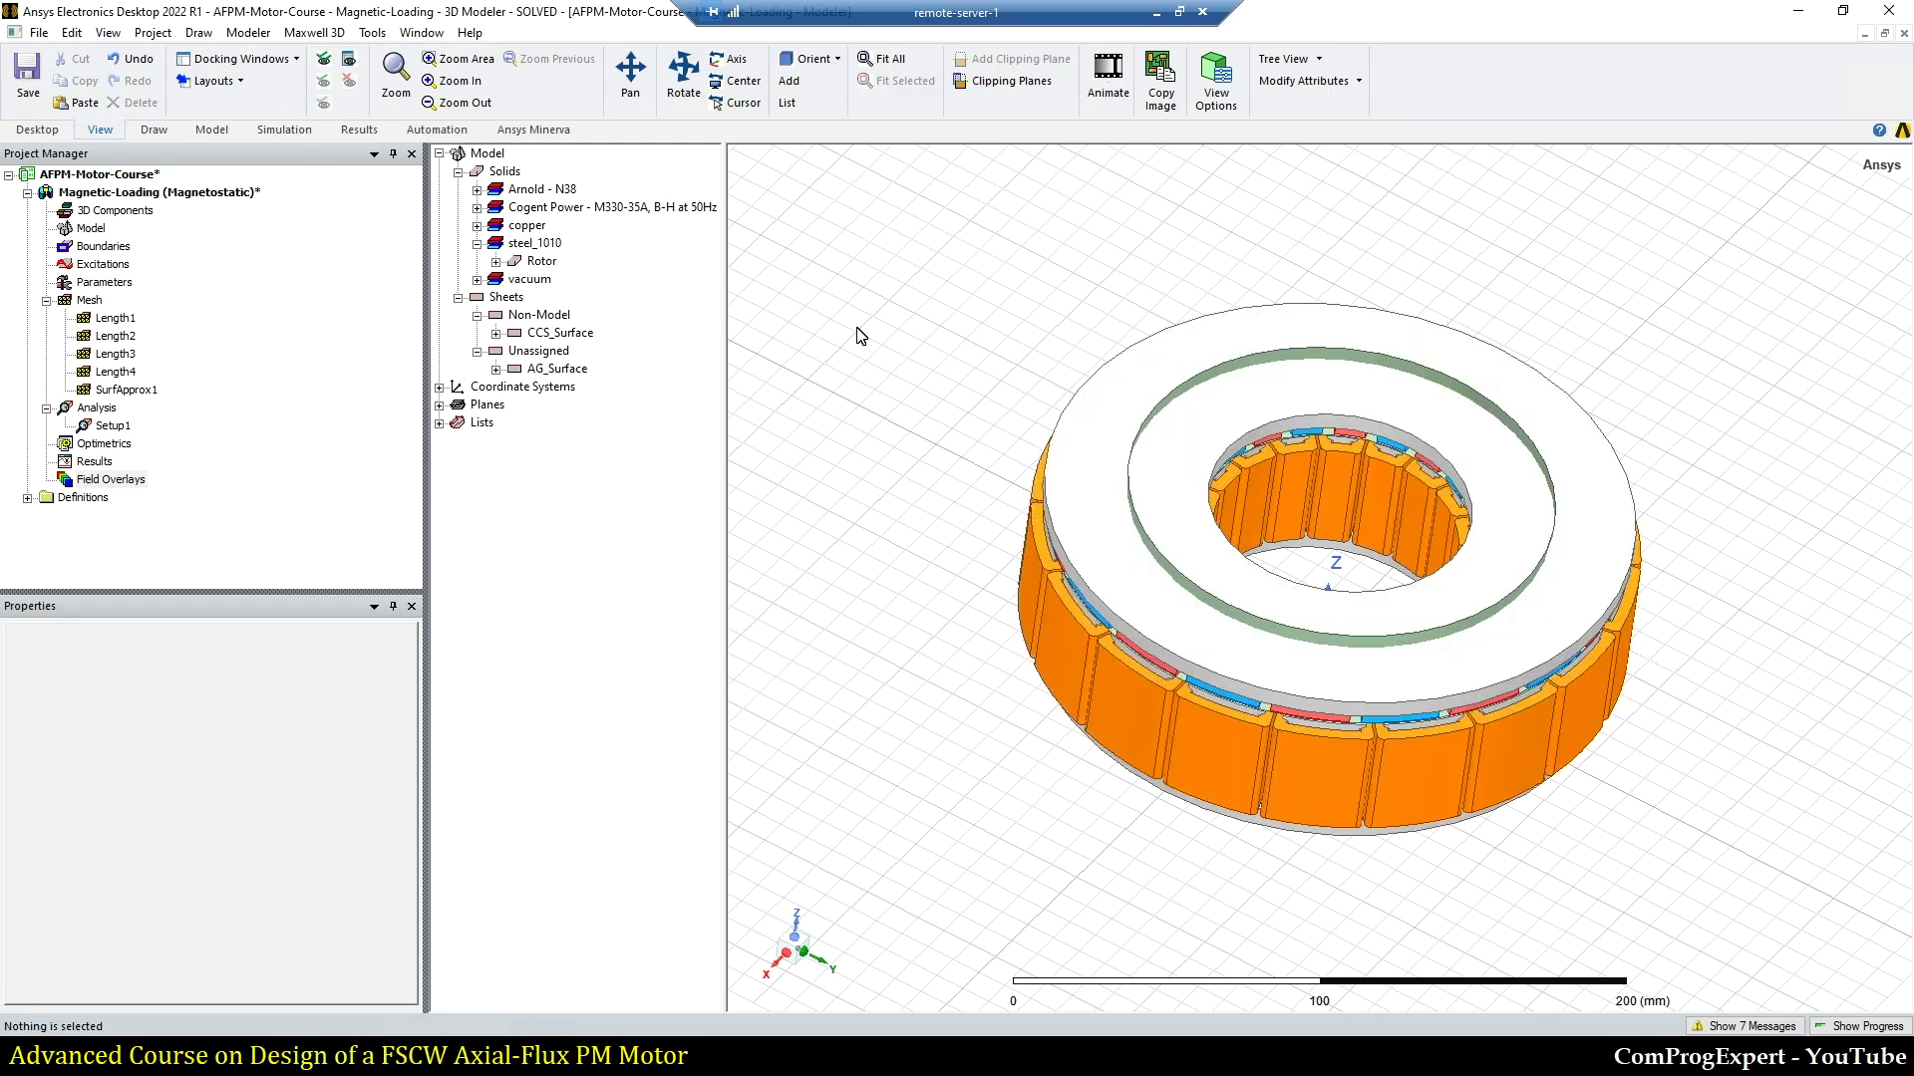
# Step: Hide all model objects and create a B_Vector field plot on AG_Surface from the Setup1 LastAdaptive solution
pyautogui.hotkey('ctrl', 'a')
pyautogui.click(350, 83)
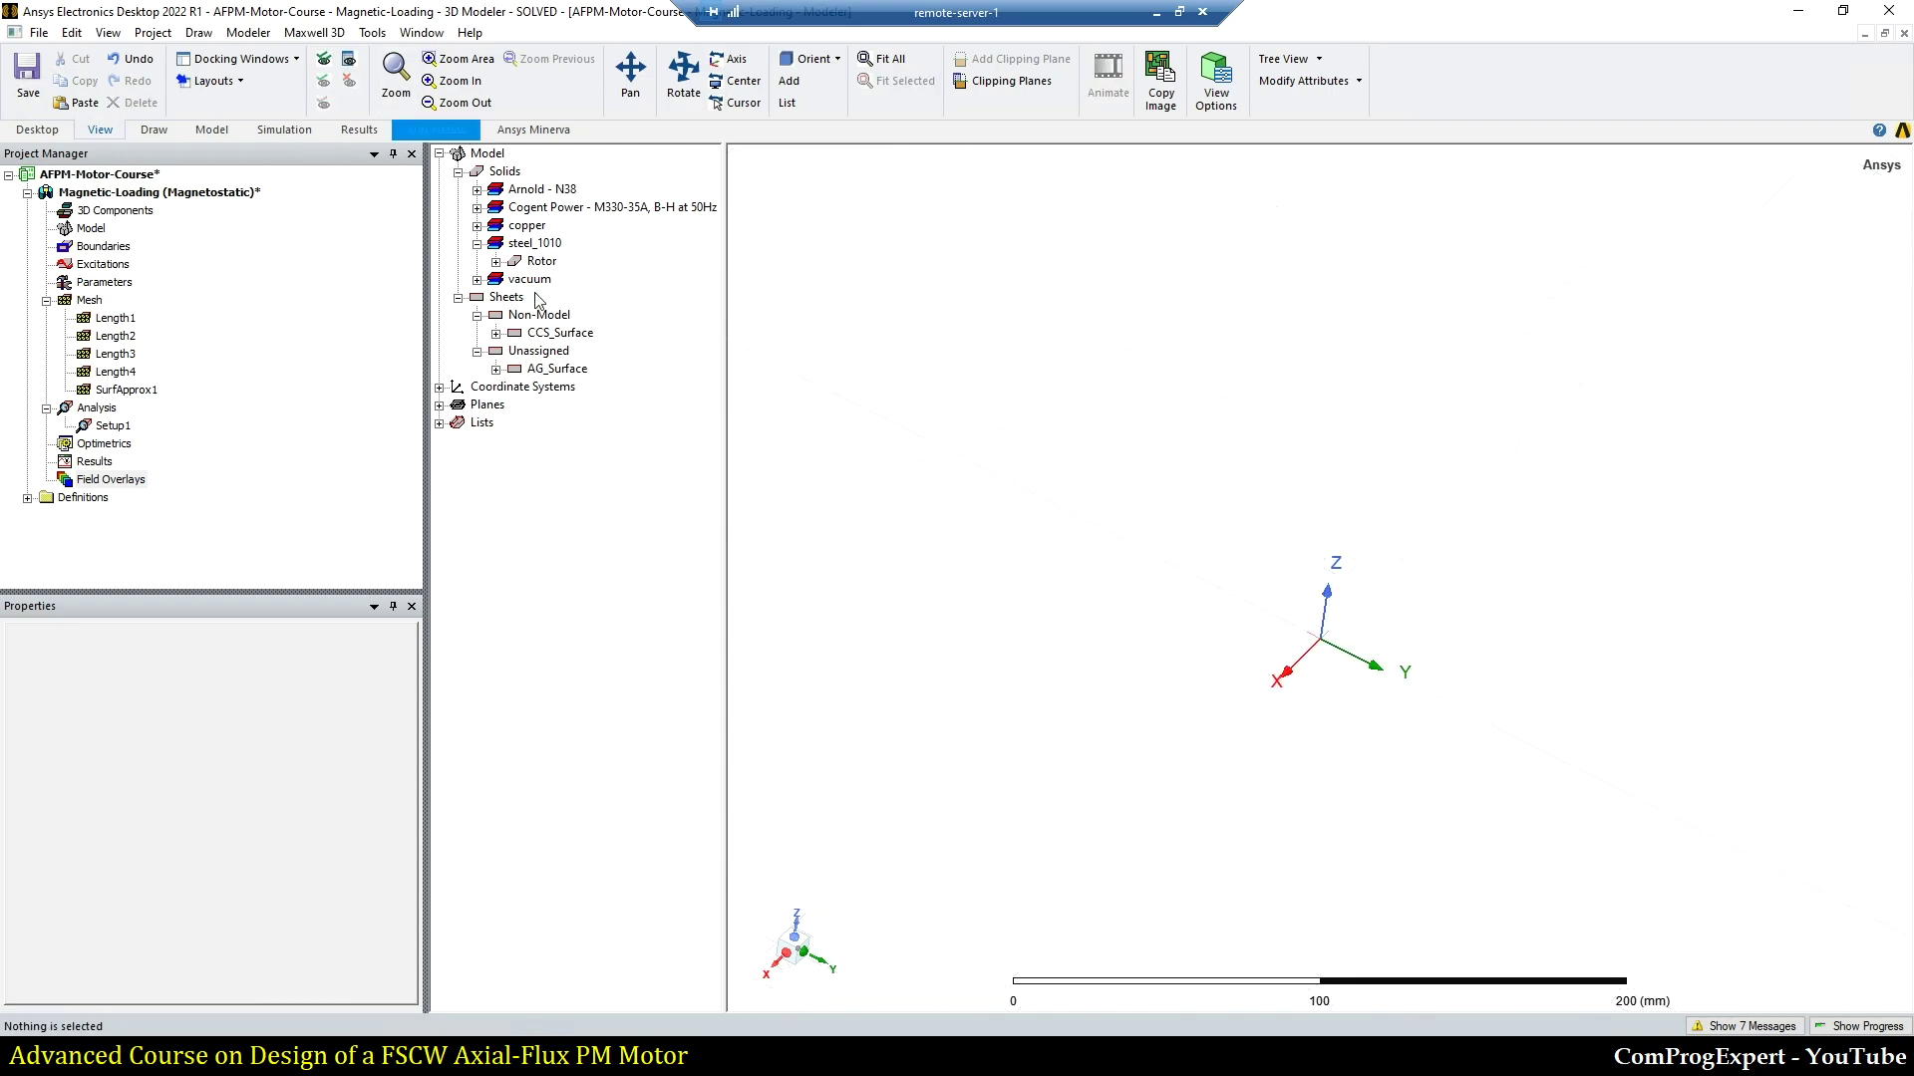
pyautogui.click(556, 370)
pyautogui.rightClick(565, 376)
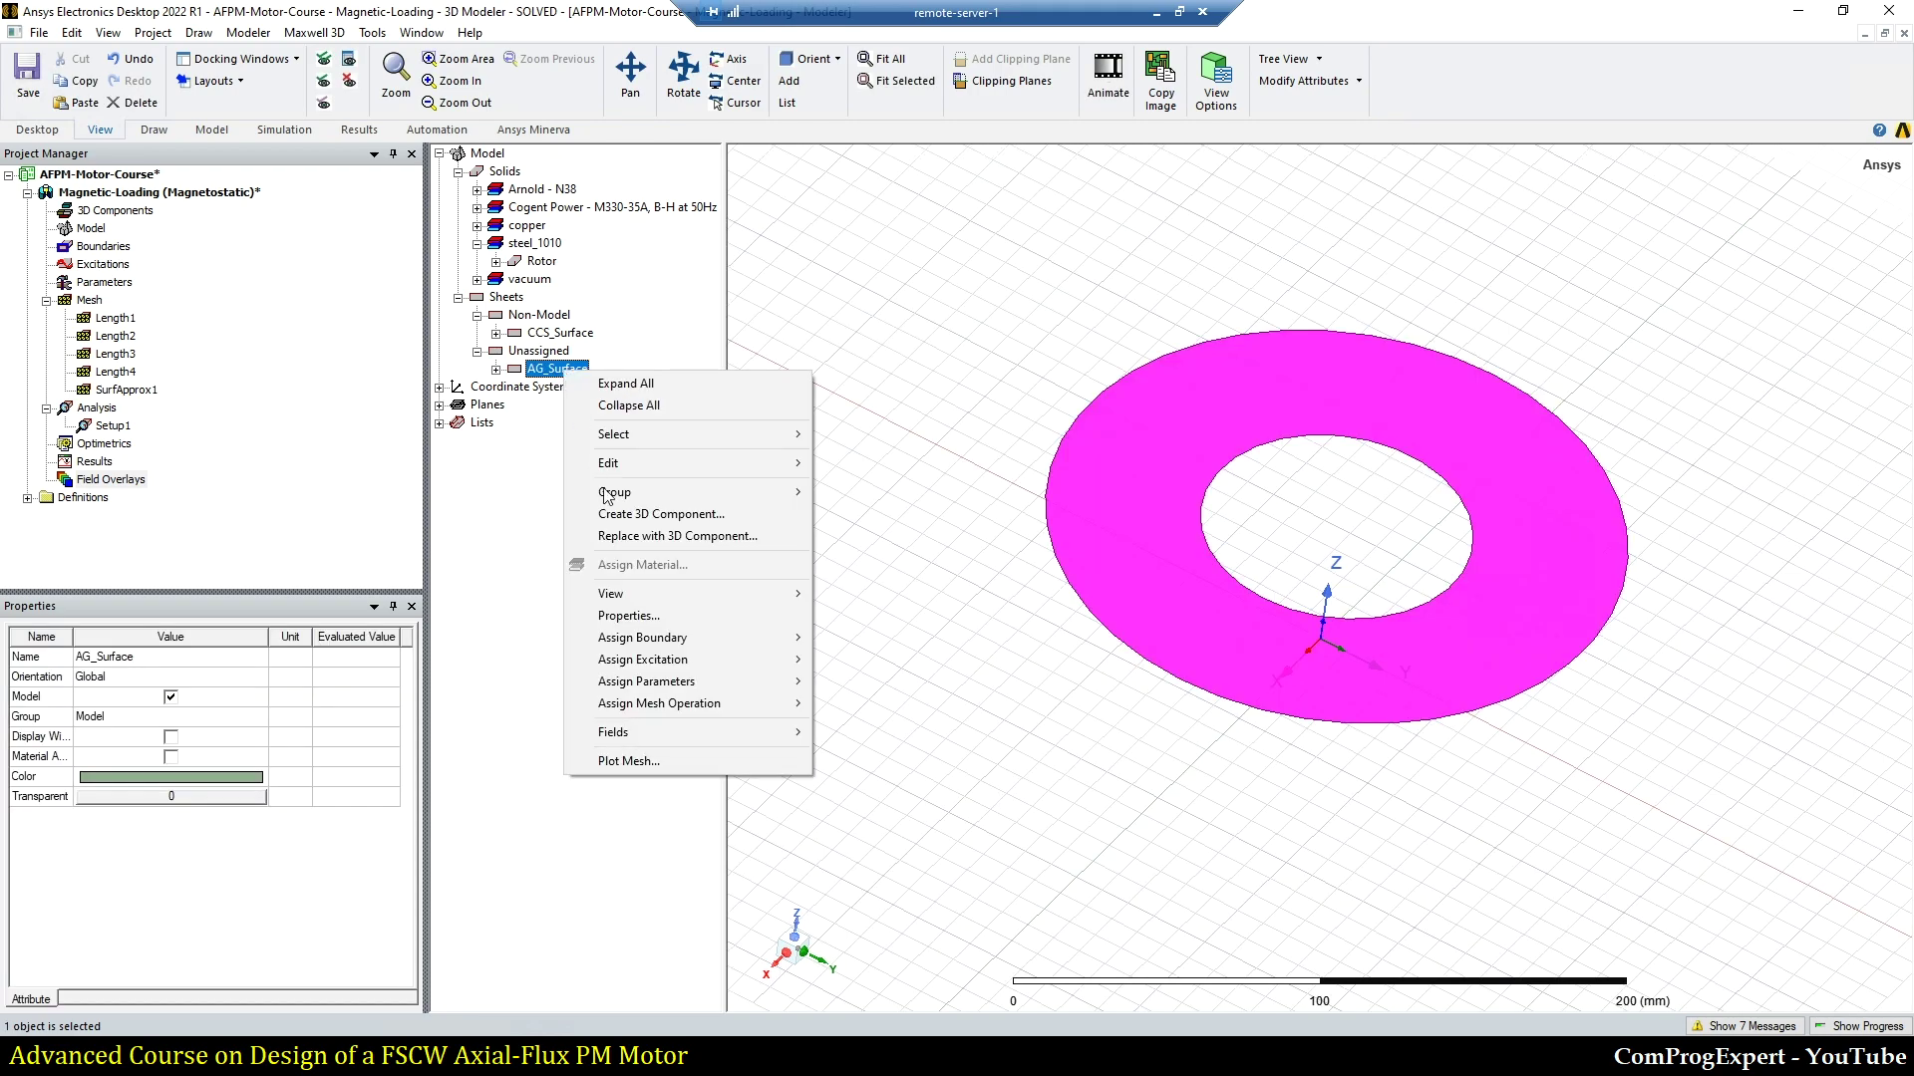
pyautogui.moveTo(793, 733)
pyautogui.moveTo(870, 762)
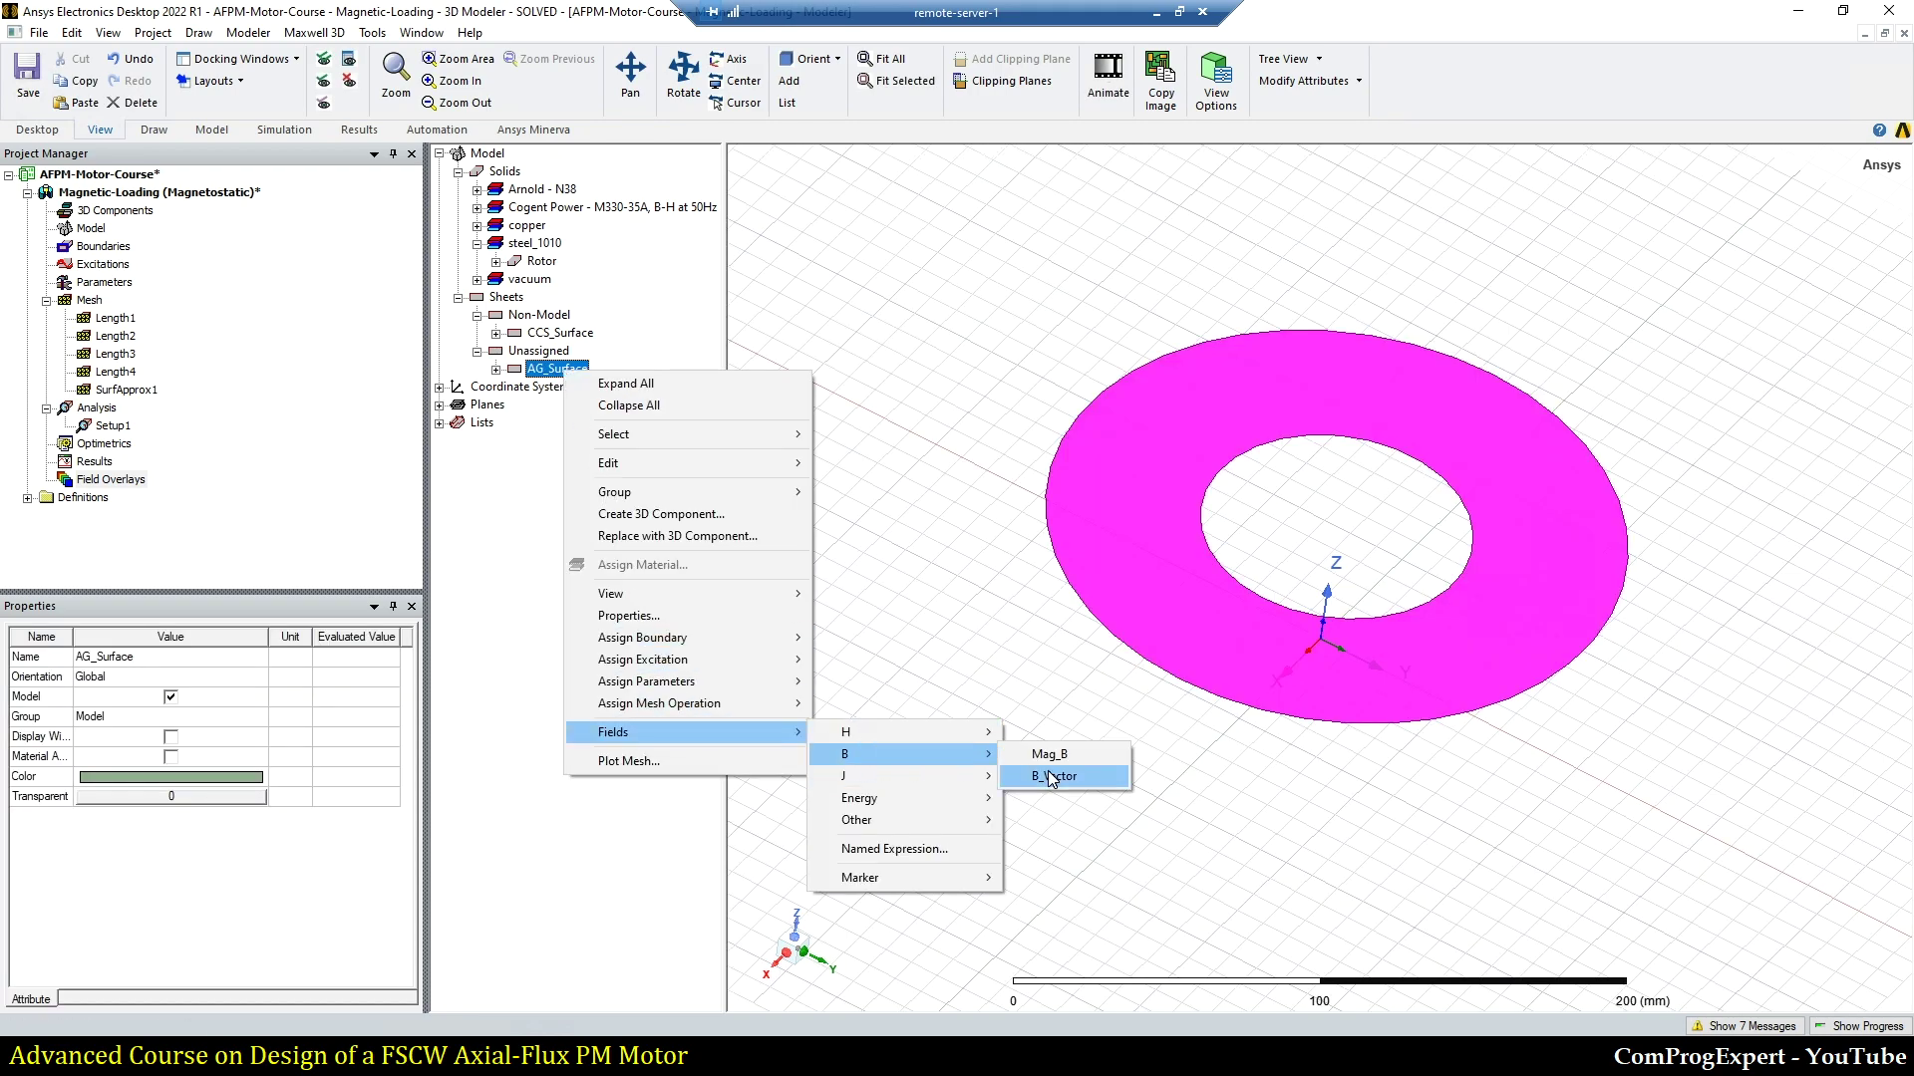
pyautogui.click(1051, 777)
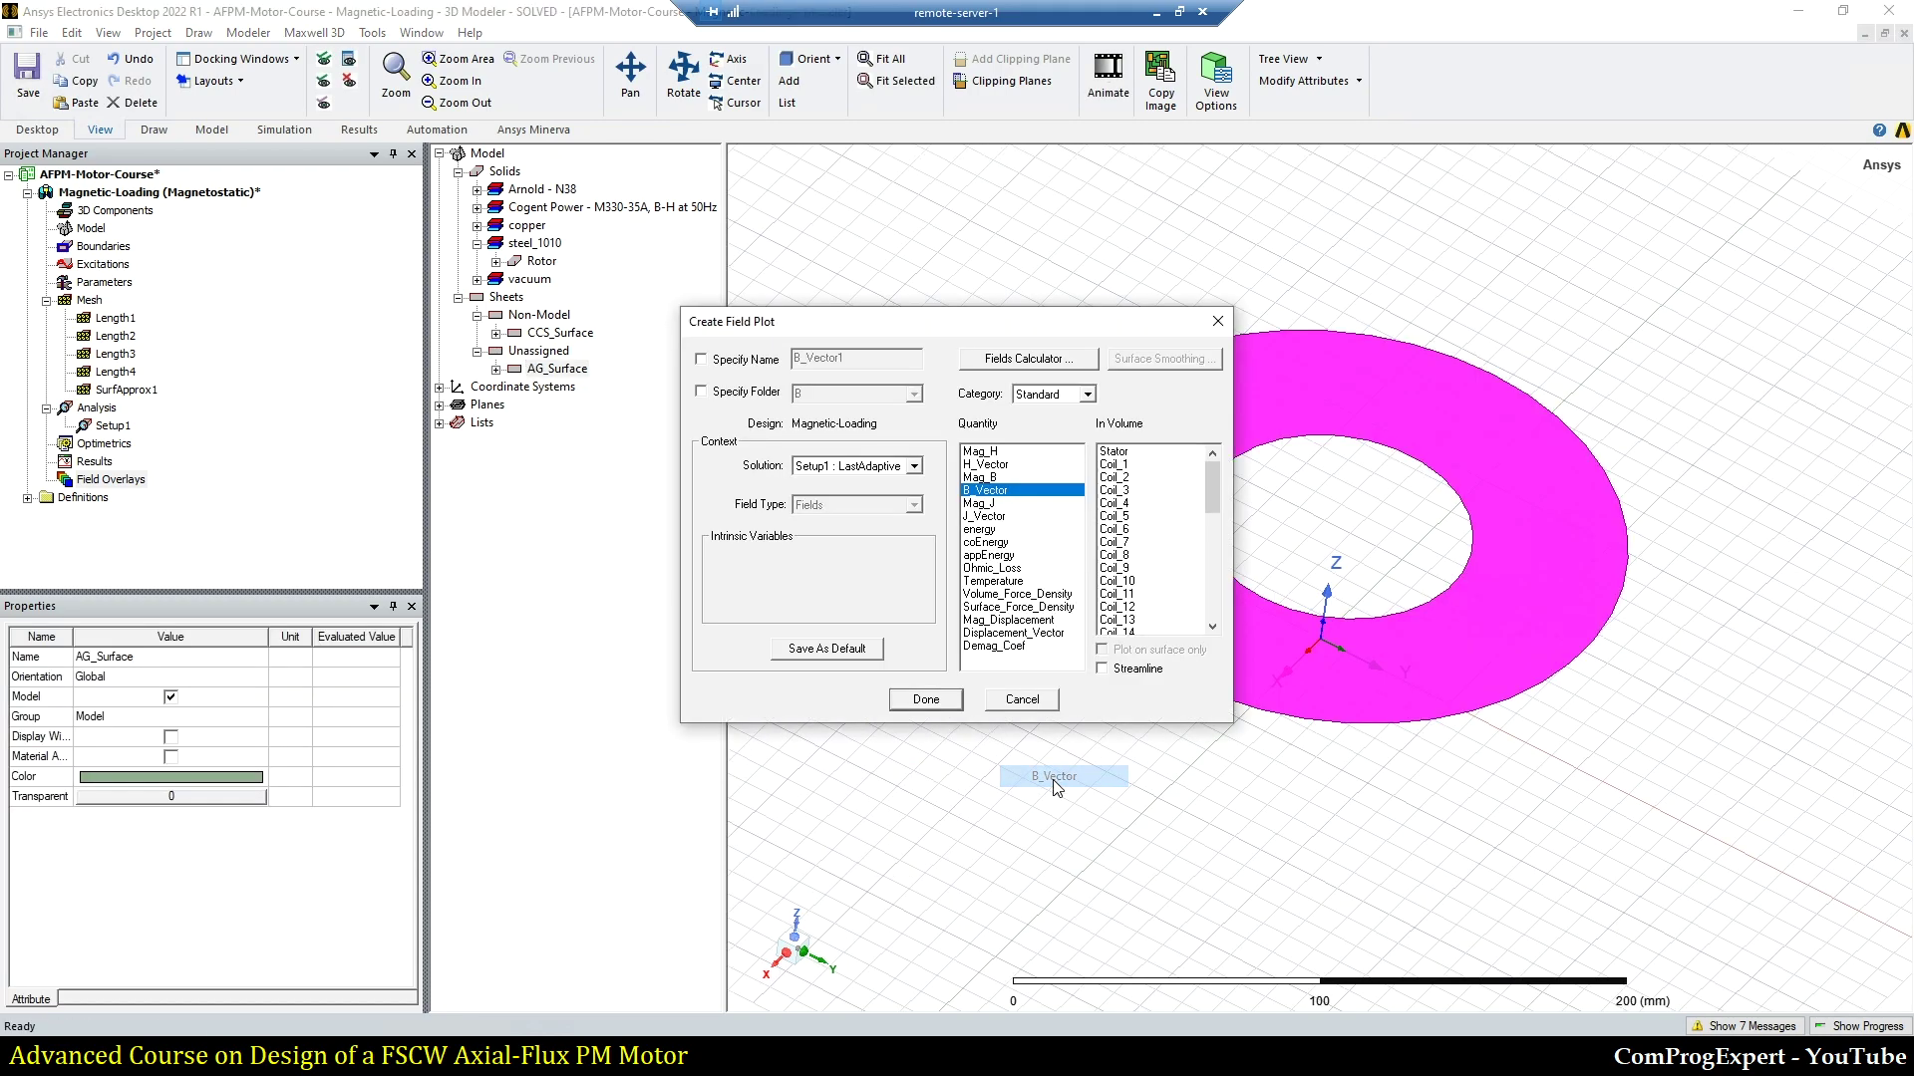
pyautogui.click(925, 701)
pyautogui.keyDown('alt'); pyautogui.moveTo(859, 571); pyautogui.dragTo(859, 556); pyautogui.keyUp('alt')
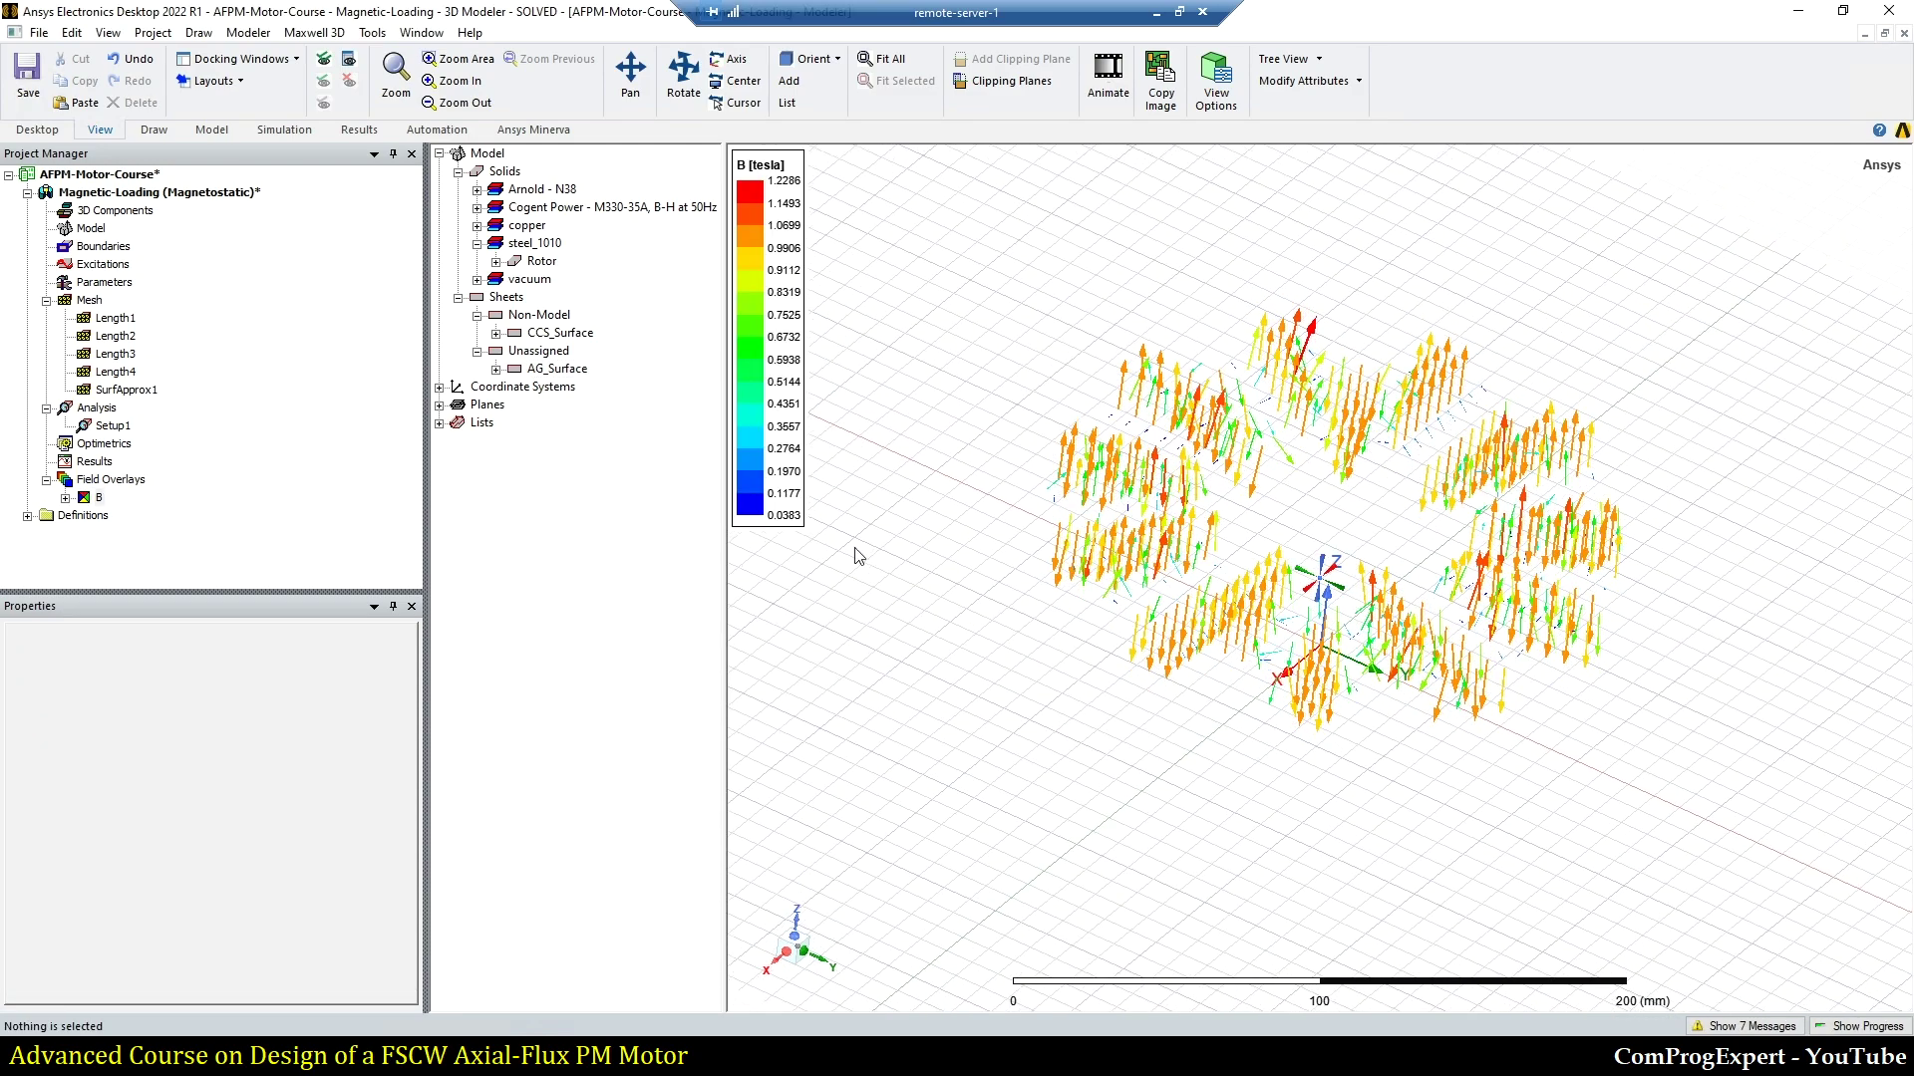
# Step: Make the AG_Surface sheet visible beneath the flux-density vectors and view their directions from several angles
pyautogui.click(558, 370)
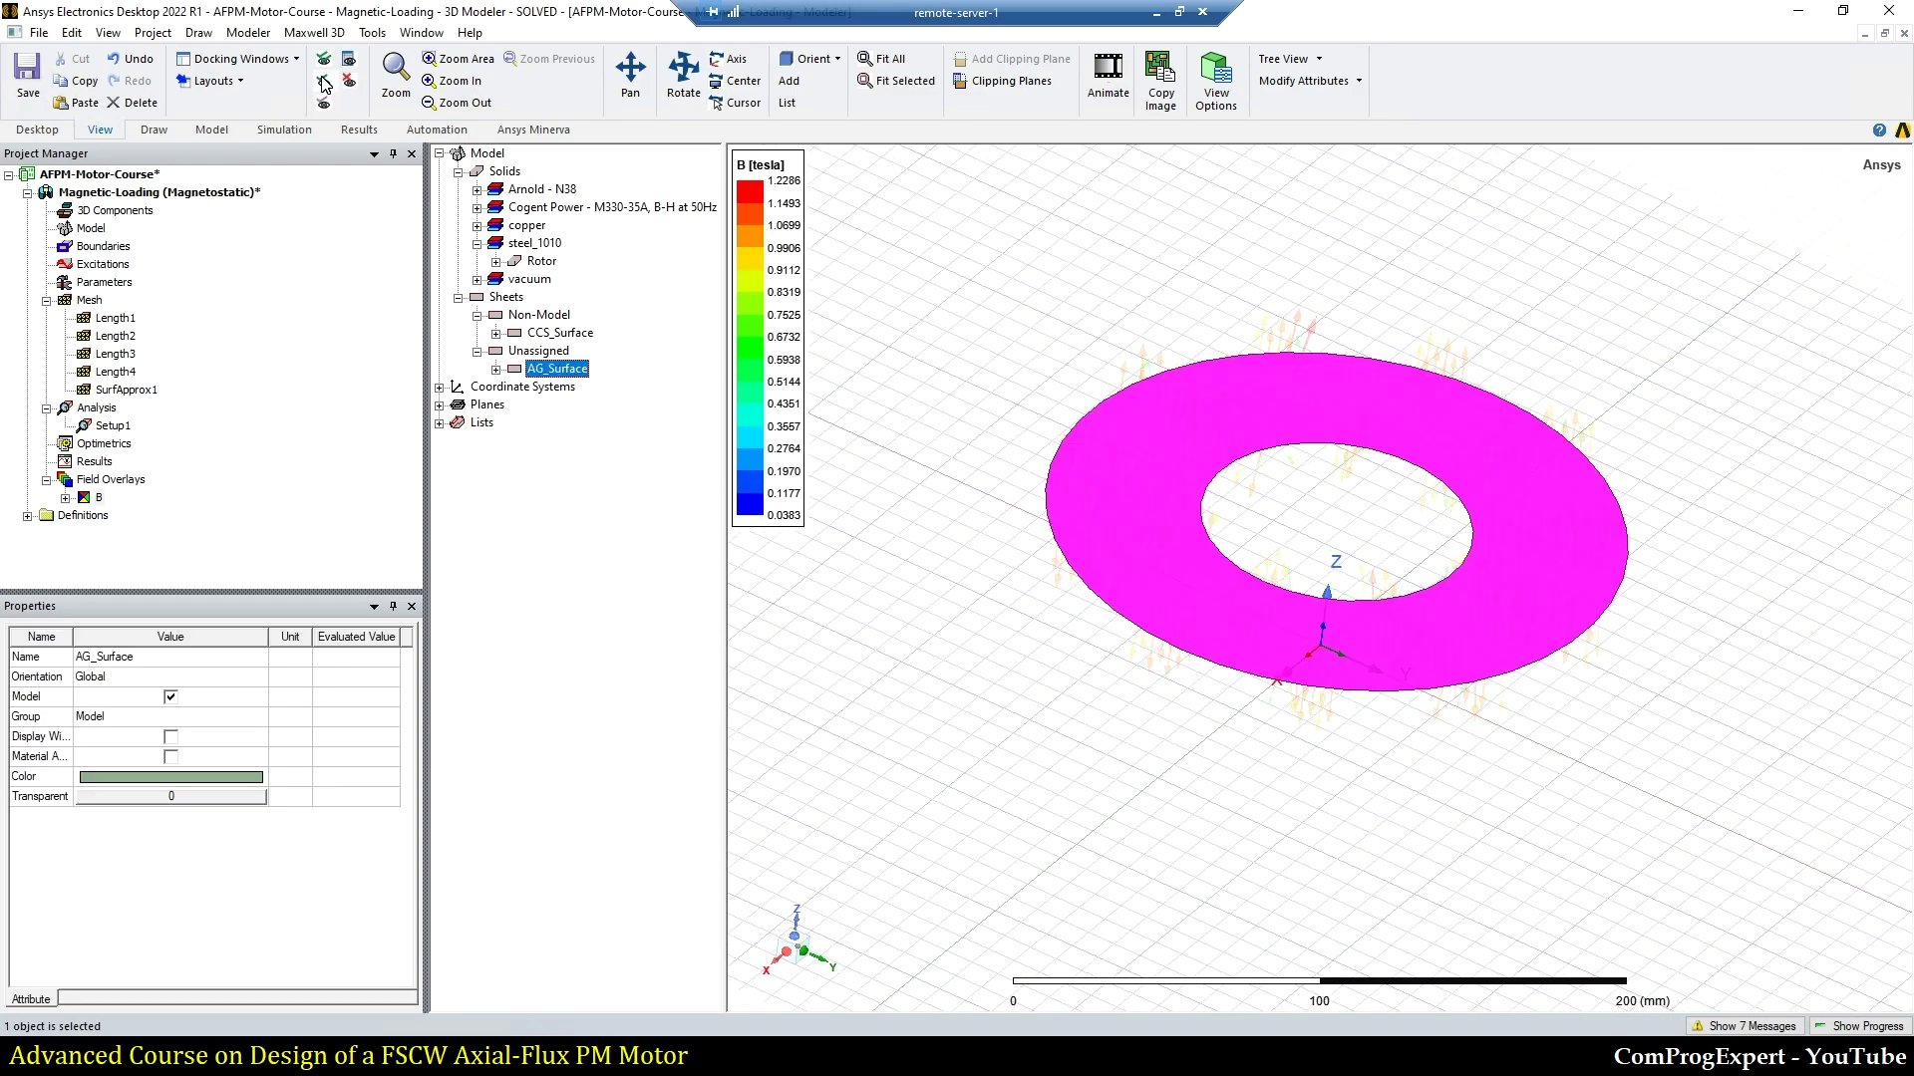
pyautogui.click(949, 571)
pyautogui.keyDown('alt'); pyautogui.moveTo(962, 598); pyautogui.dragTo(1007, 687); pyautogui.keyUp('alt')
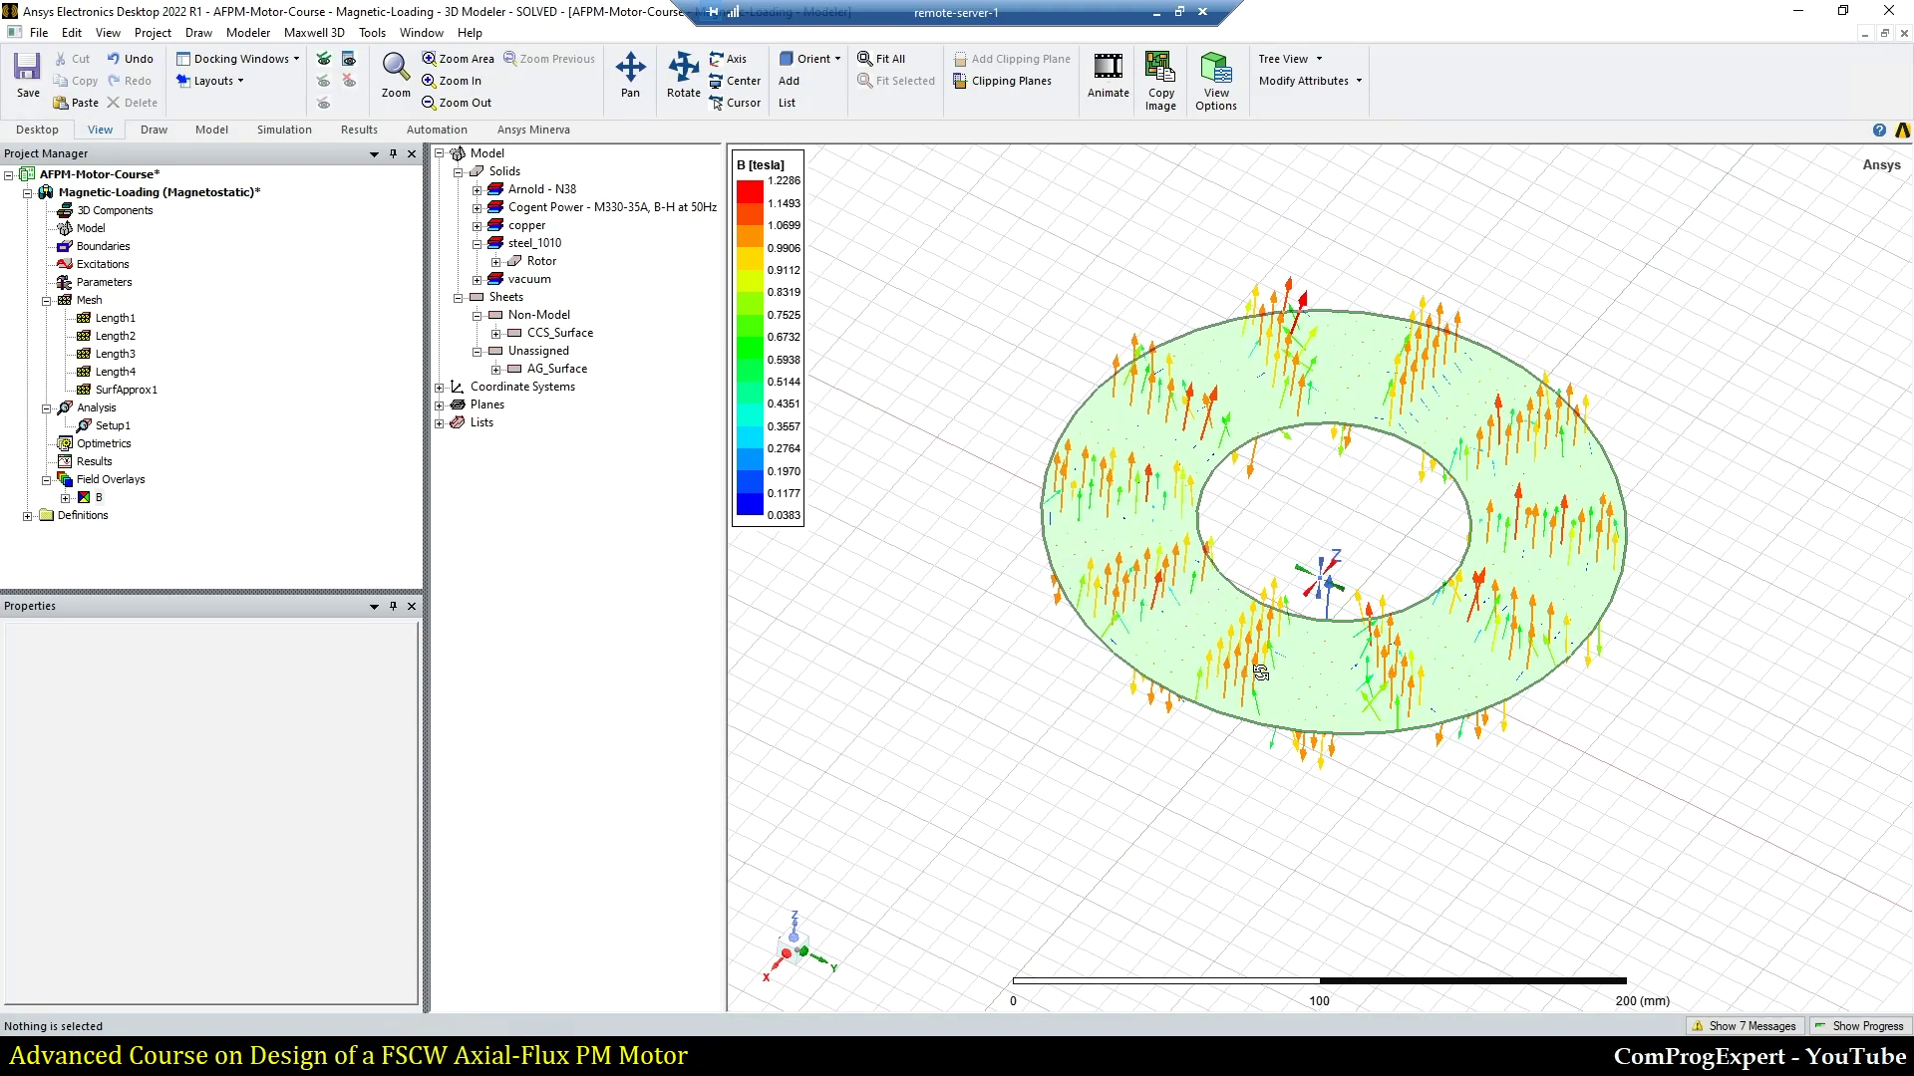
pyautogui.keyDown('alt'); pyautogui.moveTo(1260, 673); pyautogui.dragTo(1256, 653); pyautogui.keyUp('alt')
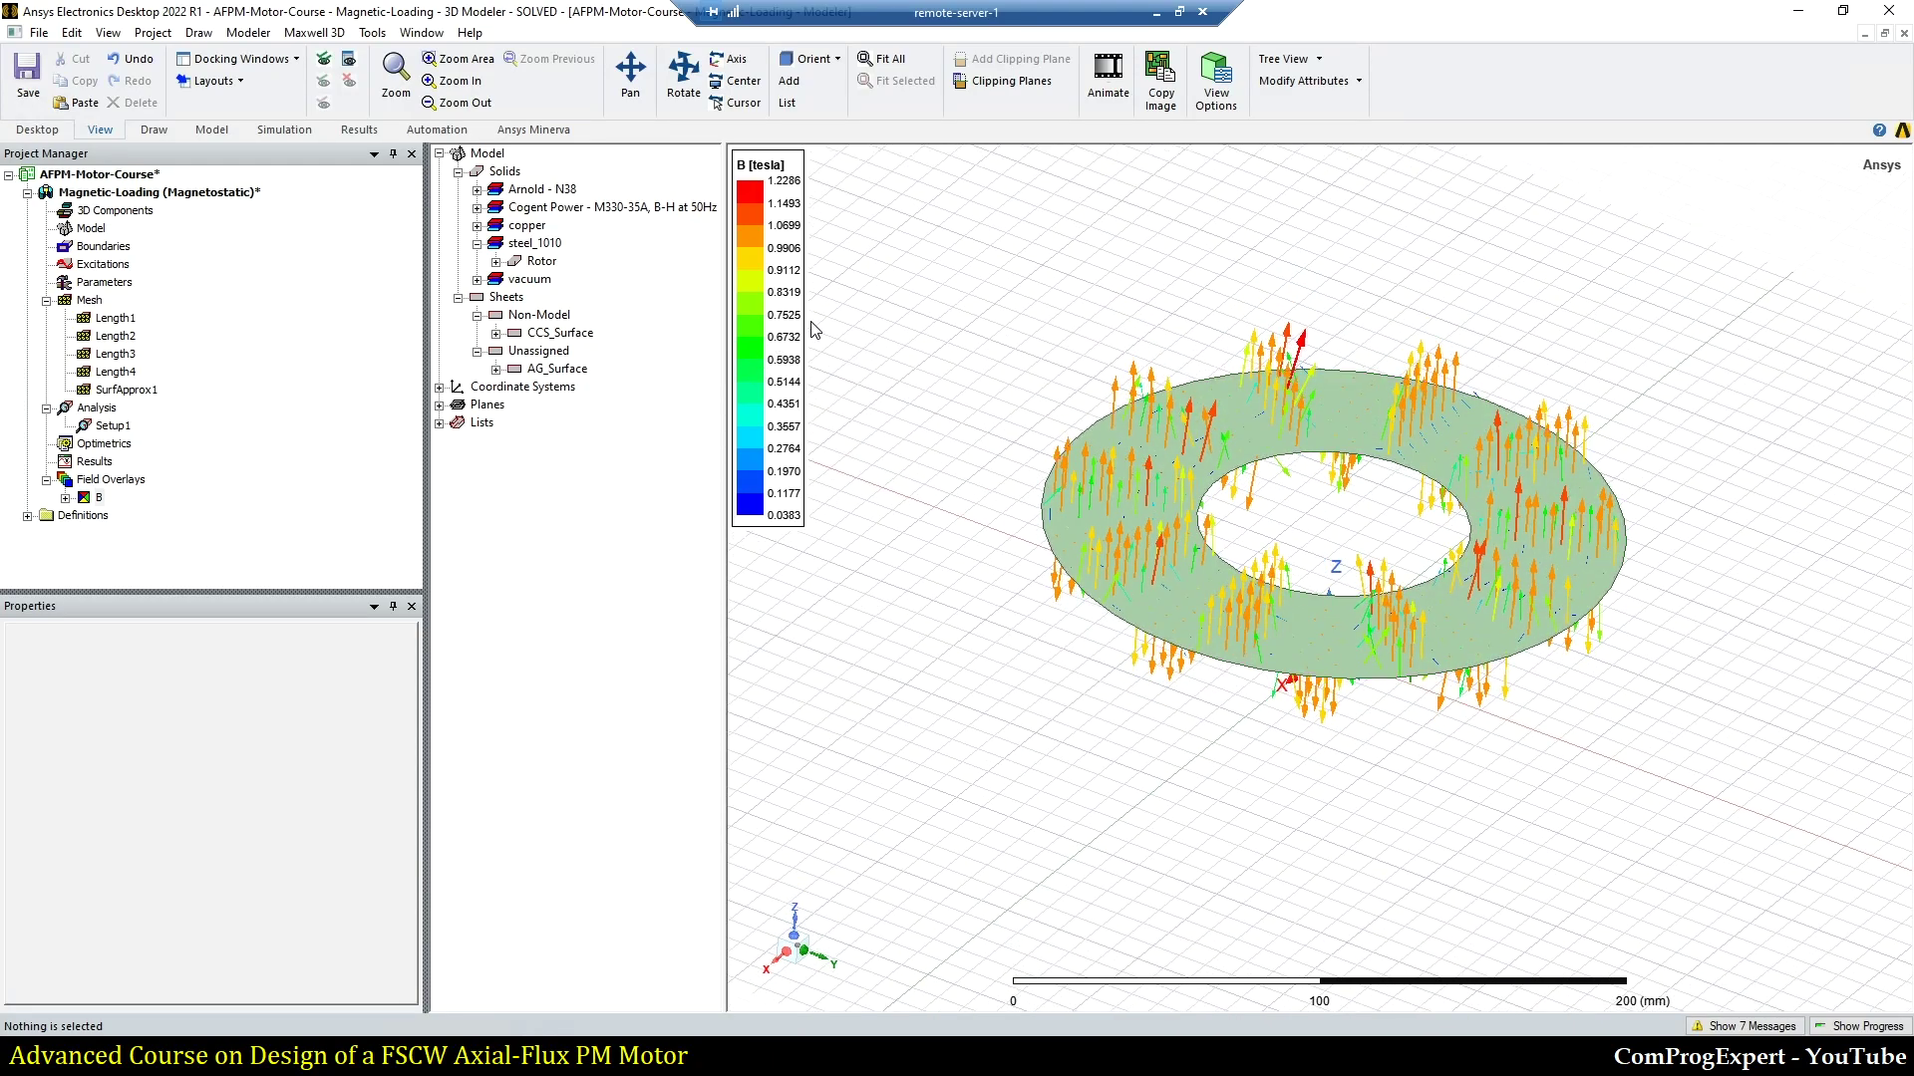
# Step: Reduce the vector spacing of the B_Vector1 plot so the arrows are denser and close its settings
pyautogui.doubleClick(783, 284)
pyautogui.moveTo(236, 66); pyautogui.dragTo(611, 204)
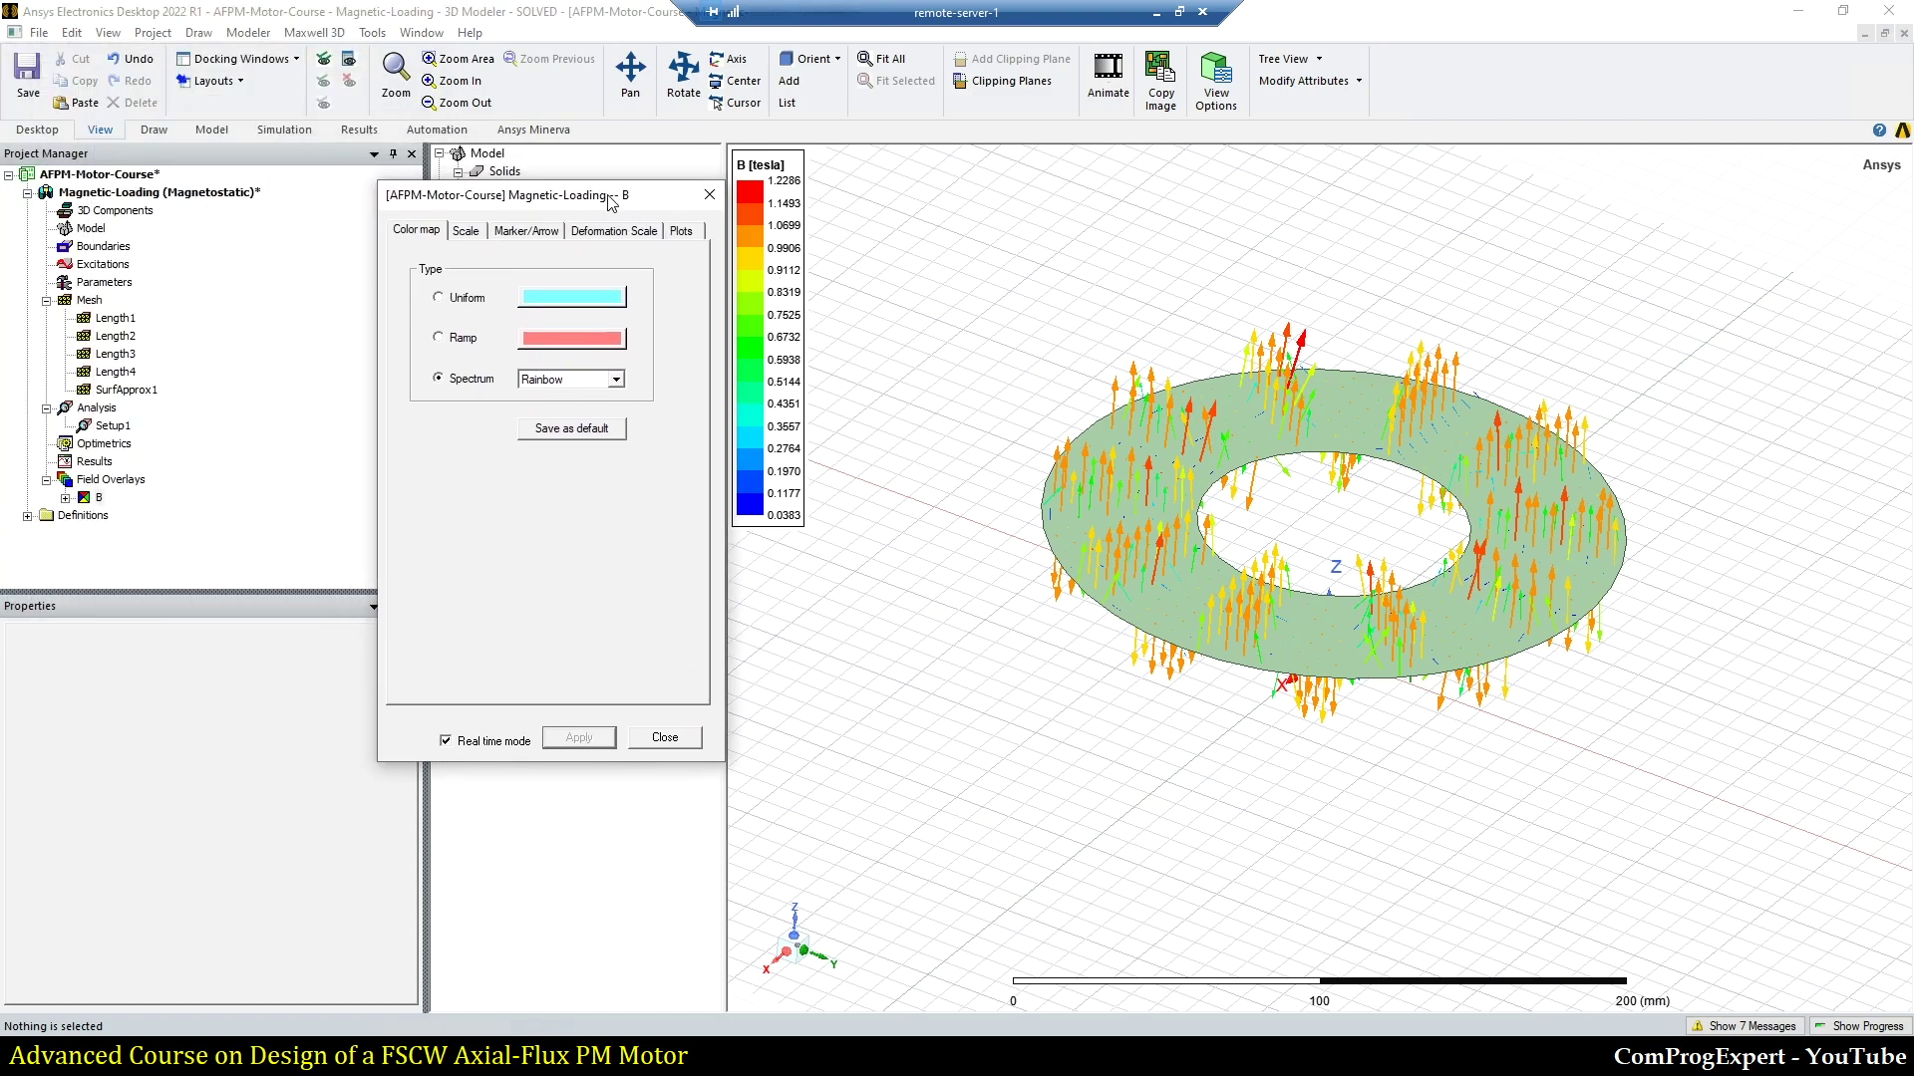
pyautogui.click(688, 232)
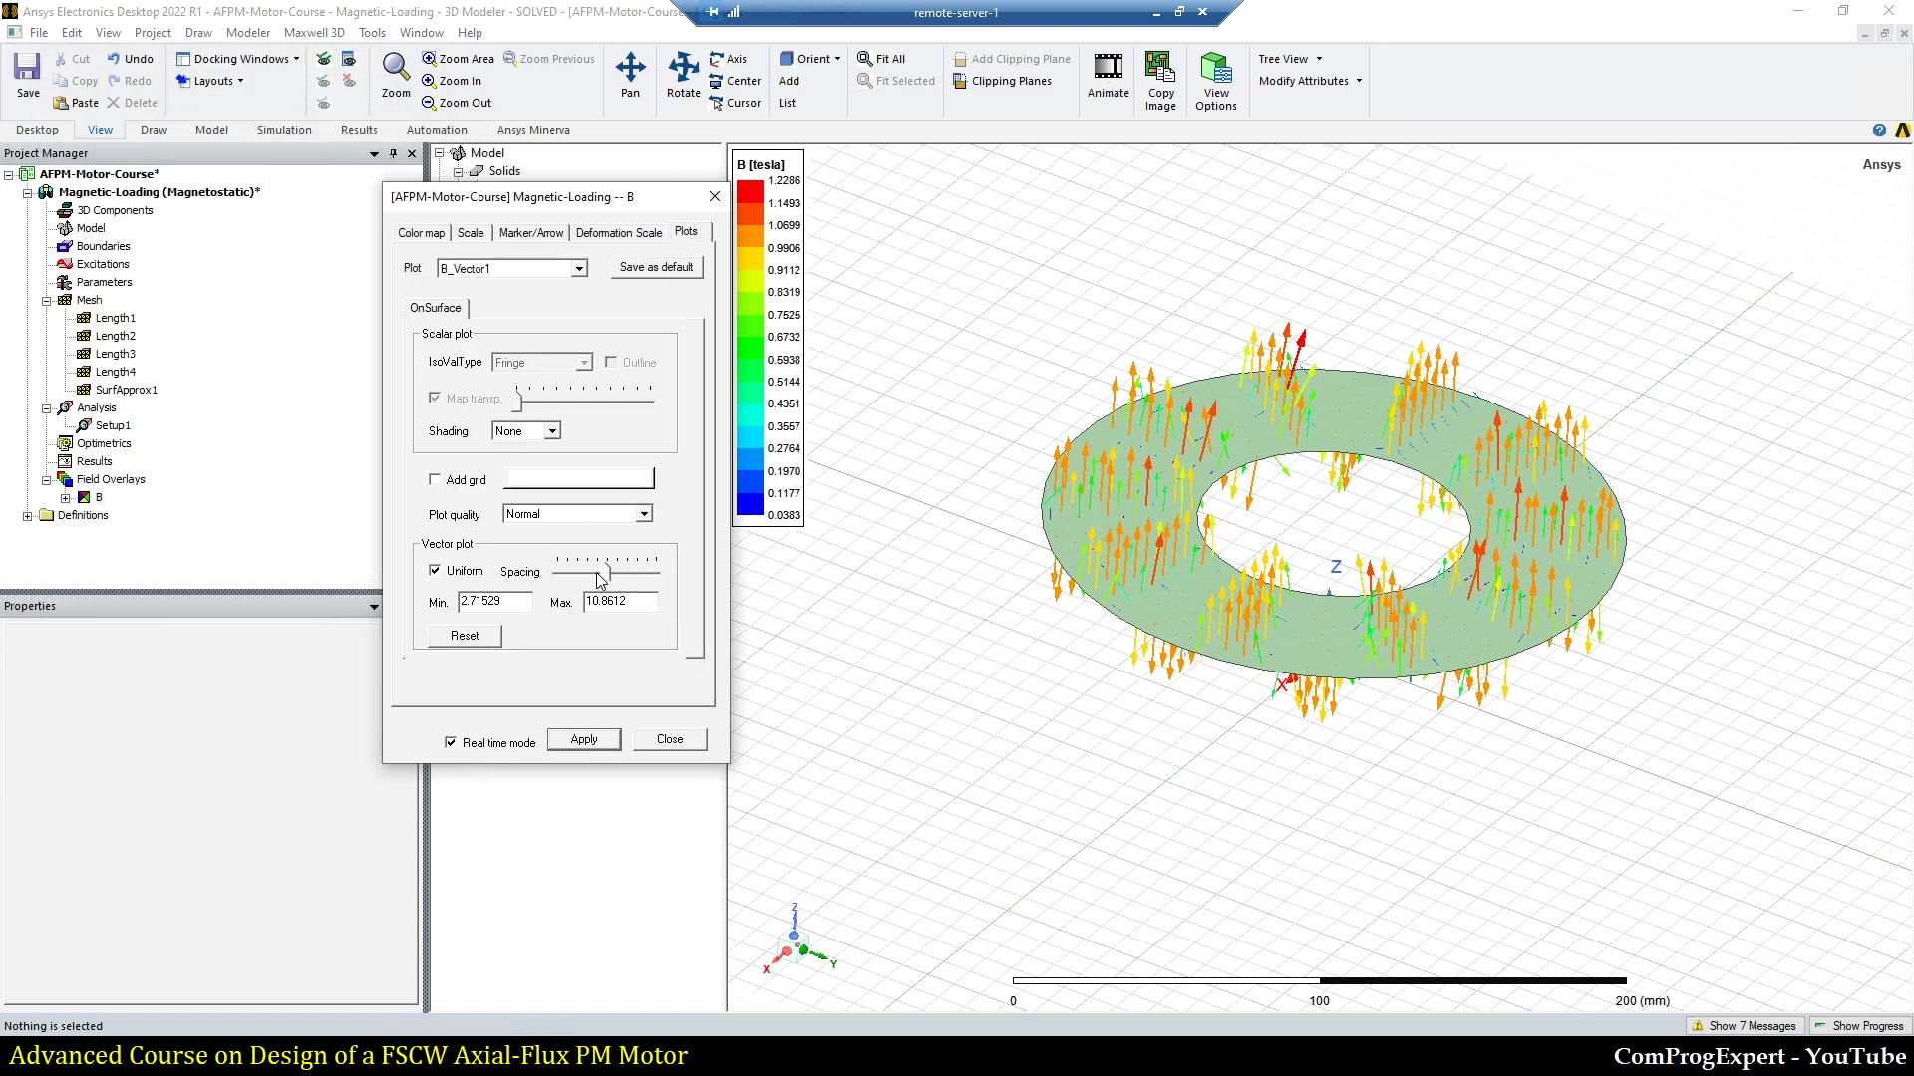
pyautogui.moveTo(602, 578); pyautogui.dragTo(572, 583)
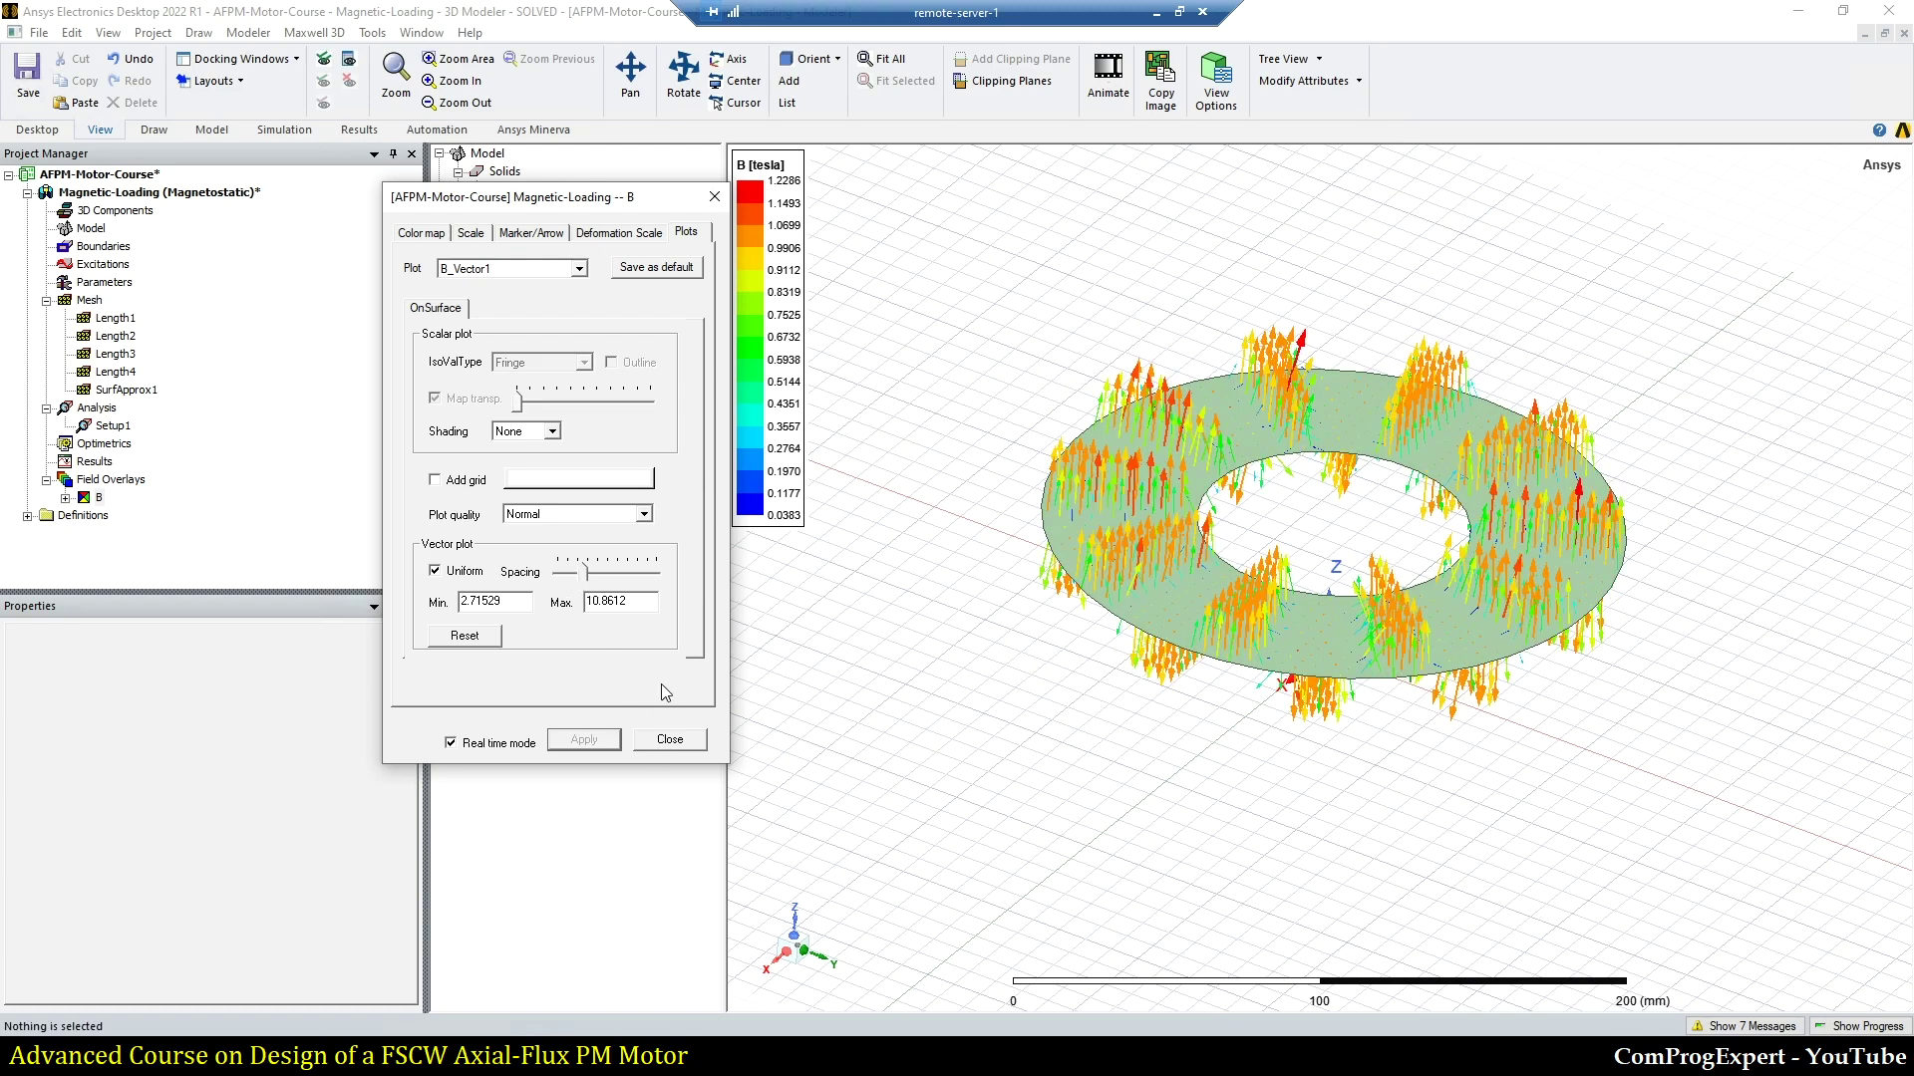
pyautogui.click(714, 196)
# Step: Inspect the denser air-gap vectors, then show all hidden objects to view the plot within the whole motor
pyautogui.keyDown('alt'); pyautogui.moveTo(966, 662); pyautogui.dragTo(1066, 698); pyautogui.keyUp('alt')
pyautogui.moveTo(1021, 791); pyautogui.dragTo(1026, 687)
pyautogui.click(882, 59)
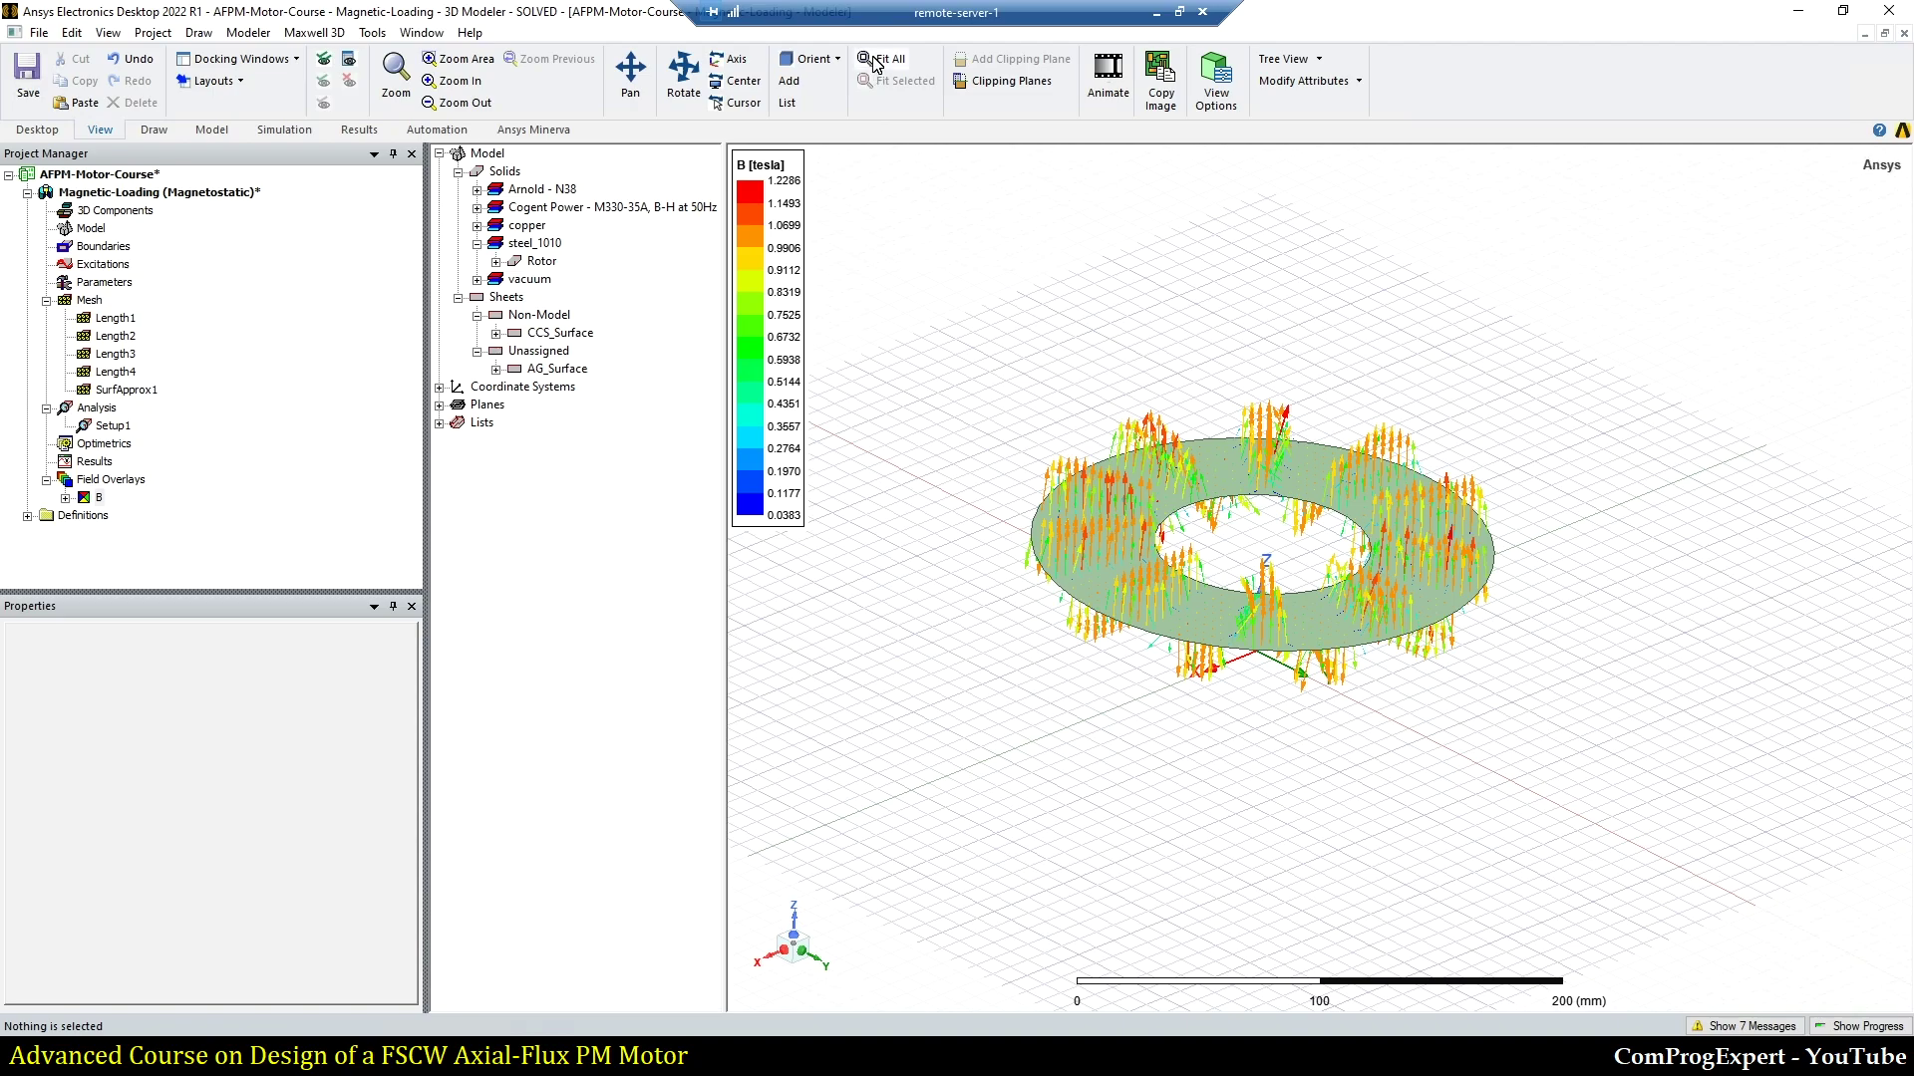
pyautogui.click(323, 60)
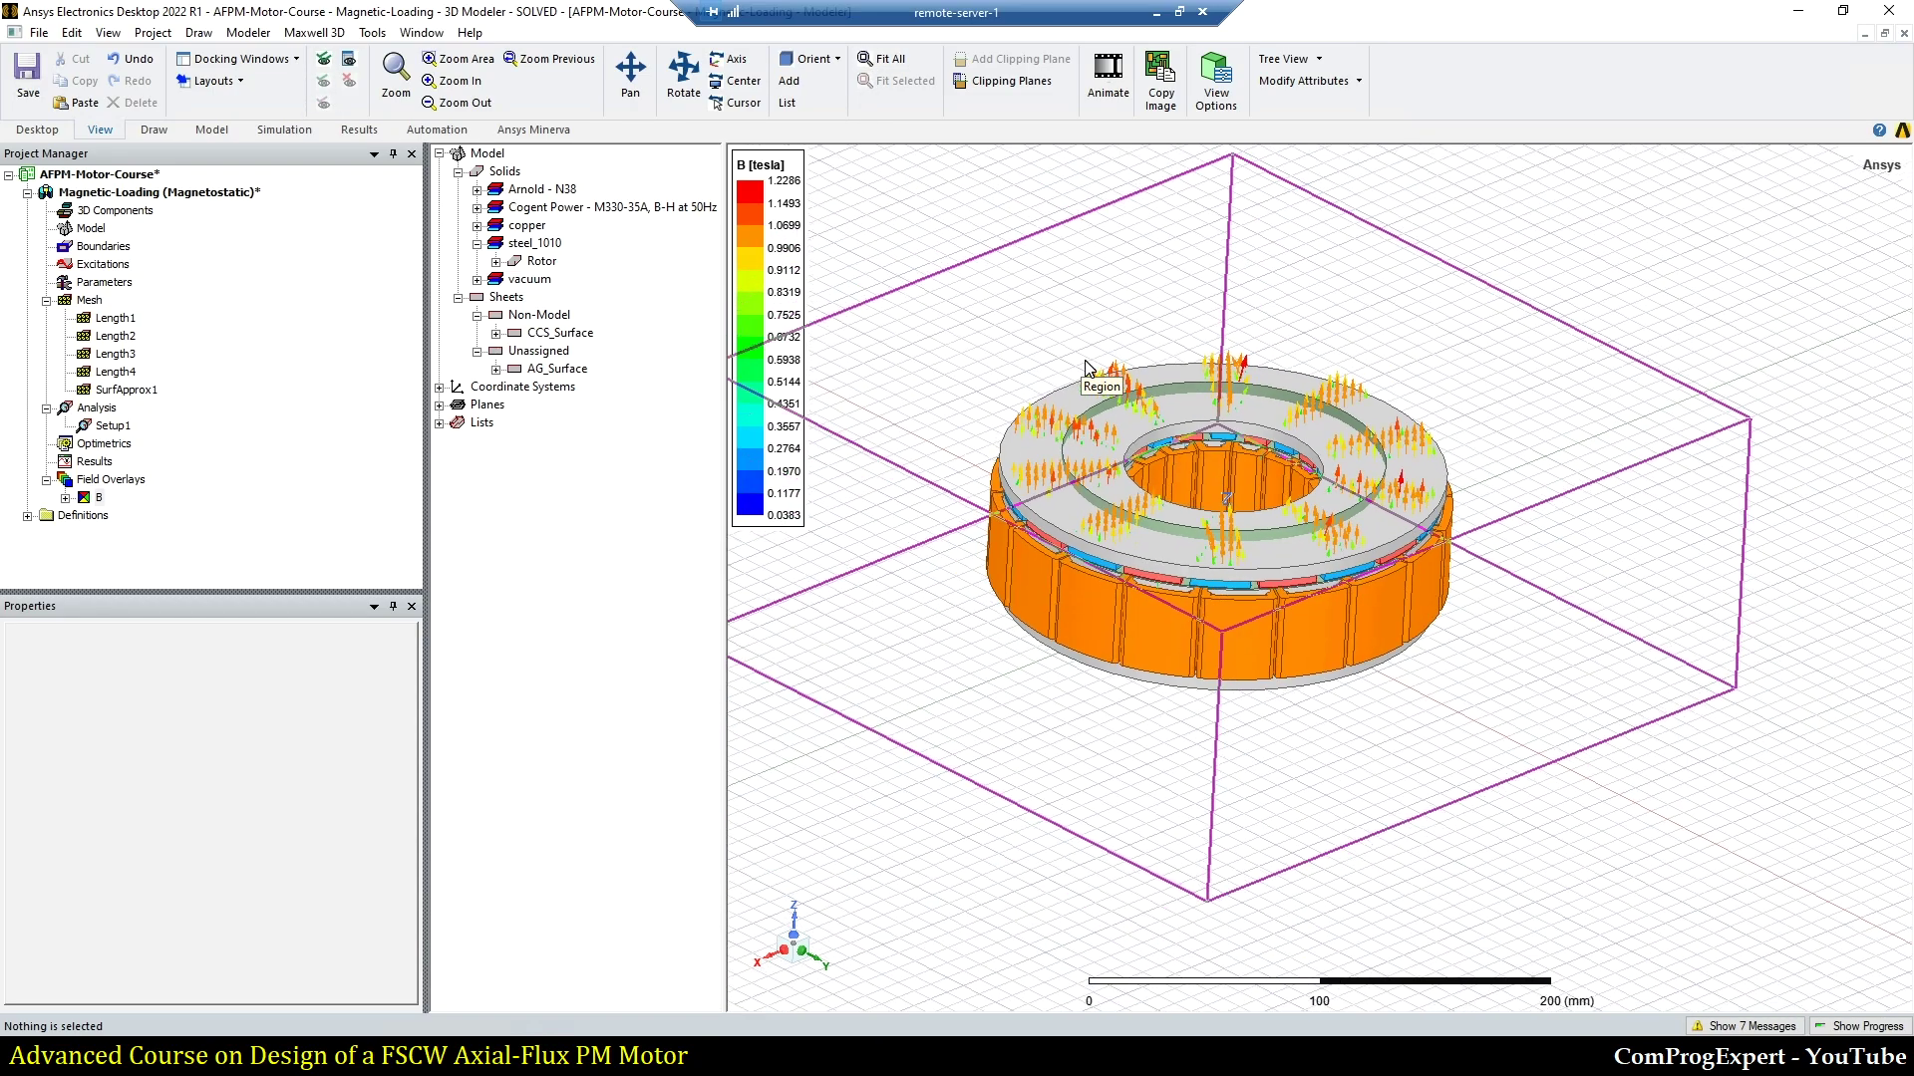
pyautogui.click(872, 60)
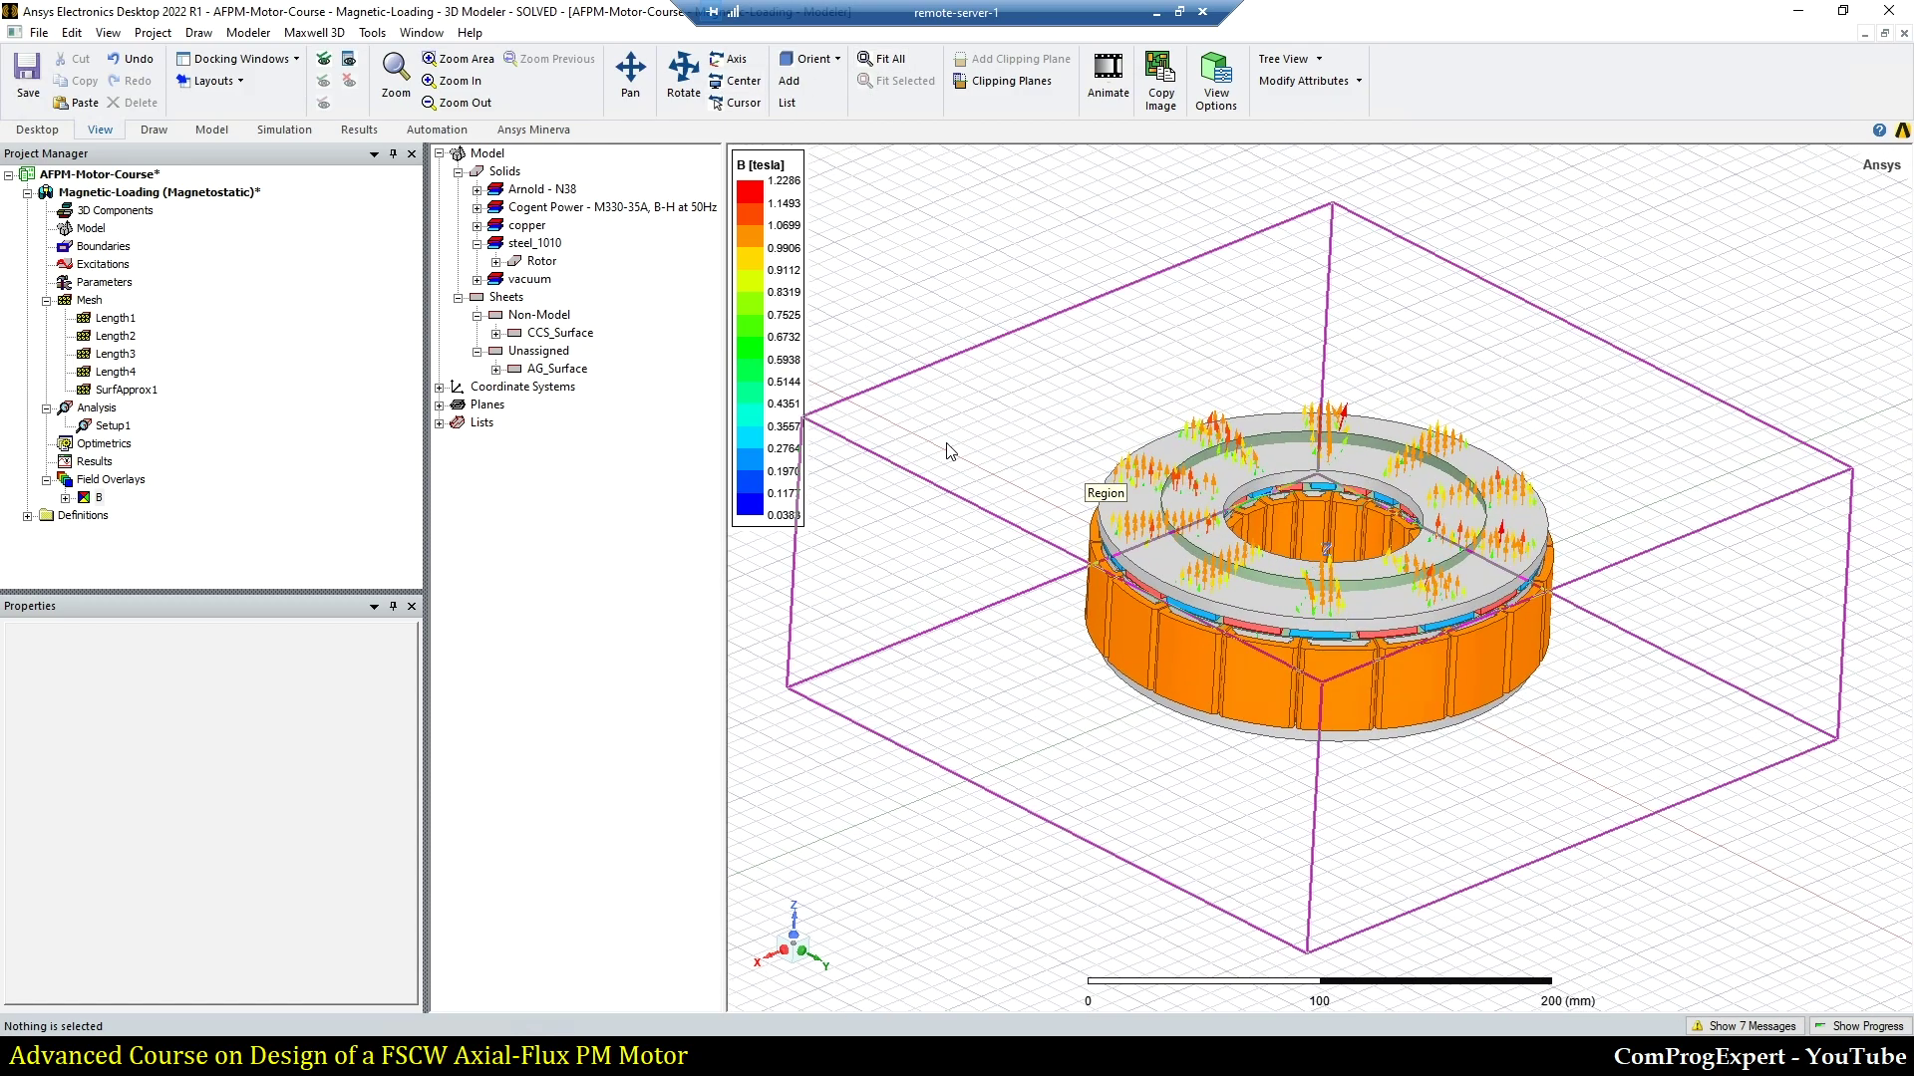
pyautogui.scroll(-2, 944, 474)
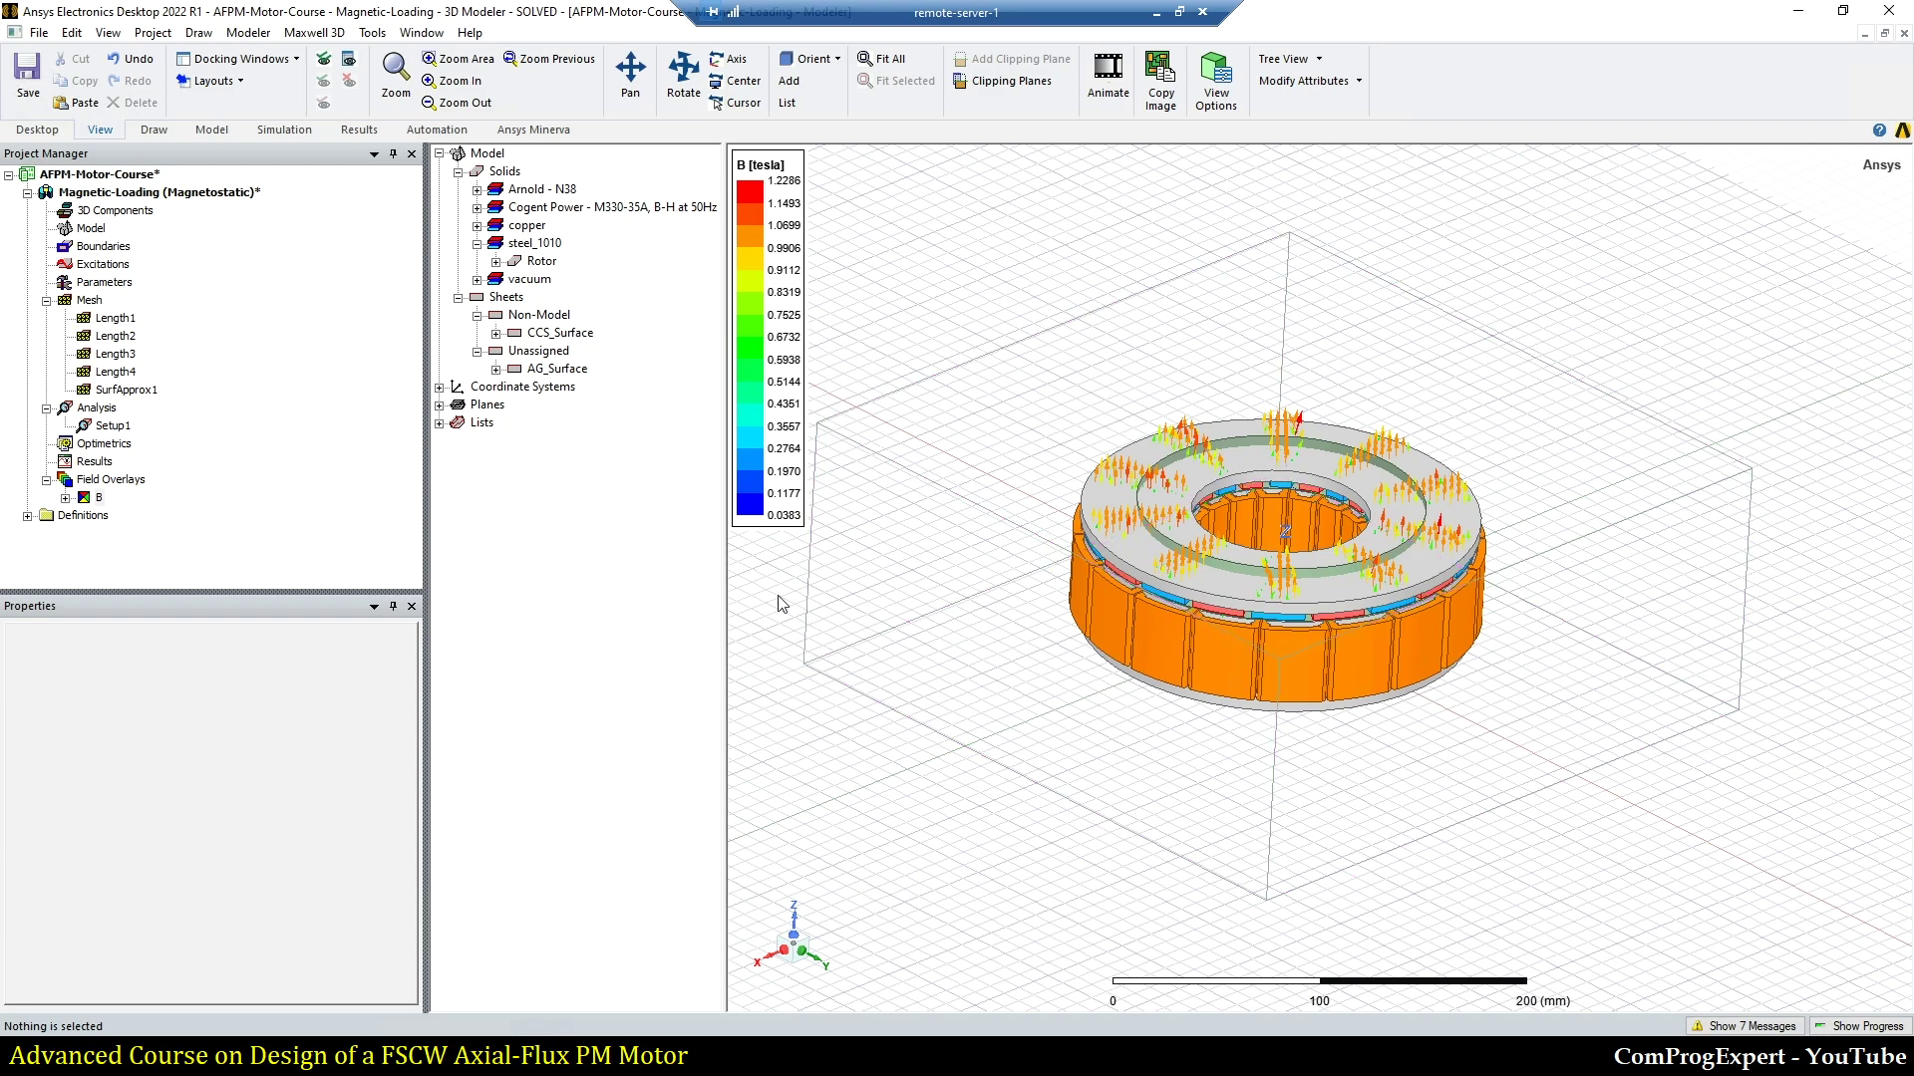
# Step: Delete the B plot folder with all its plots from the field overlays
pyautogui.click(99, 498)
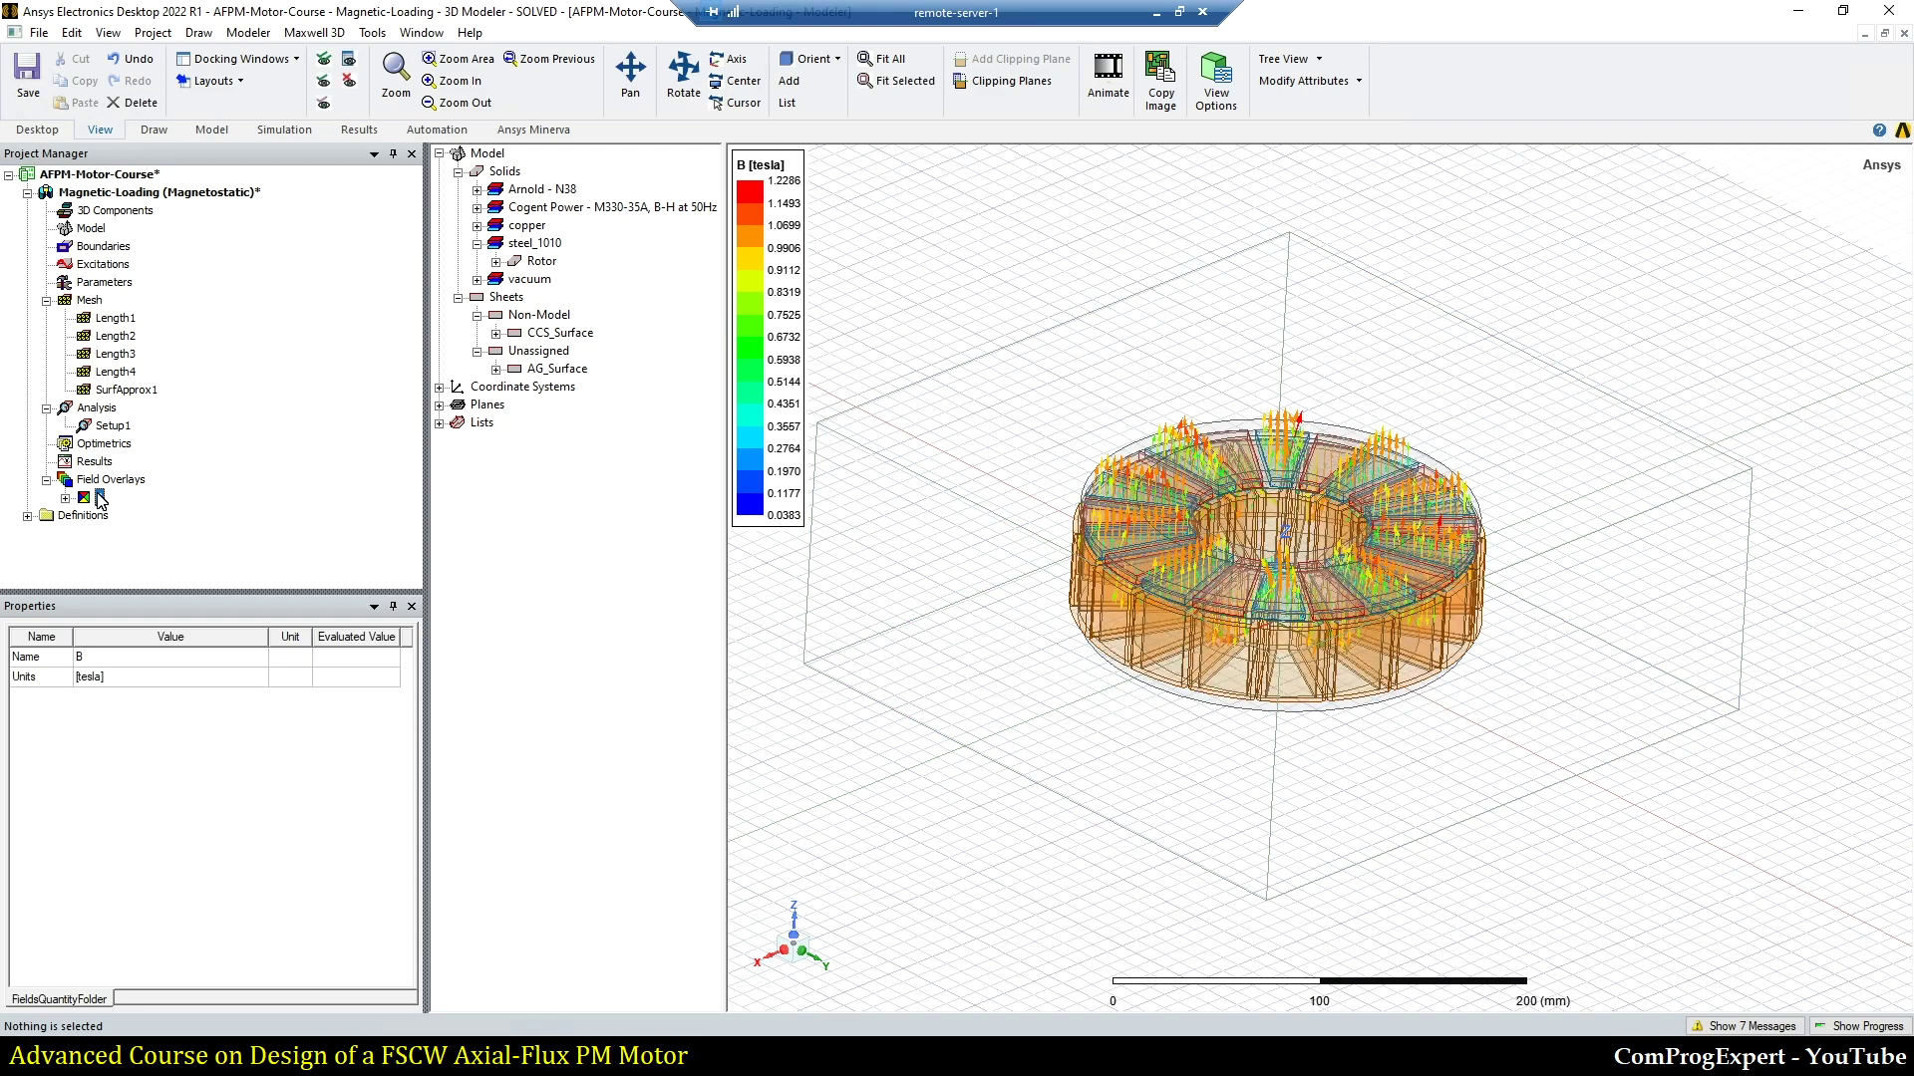
pyautogui.press('Delete')
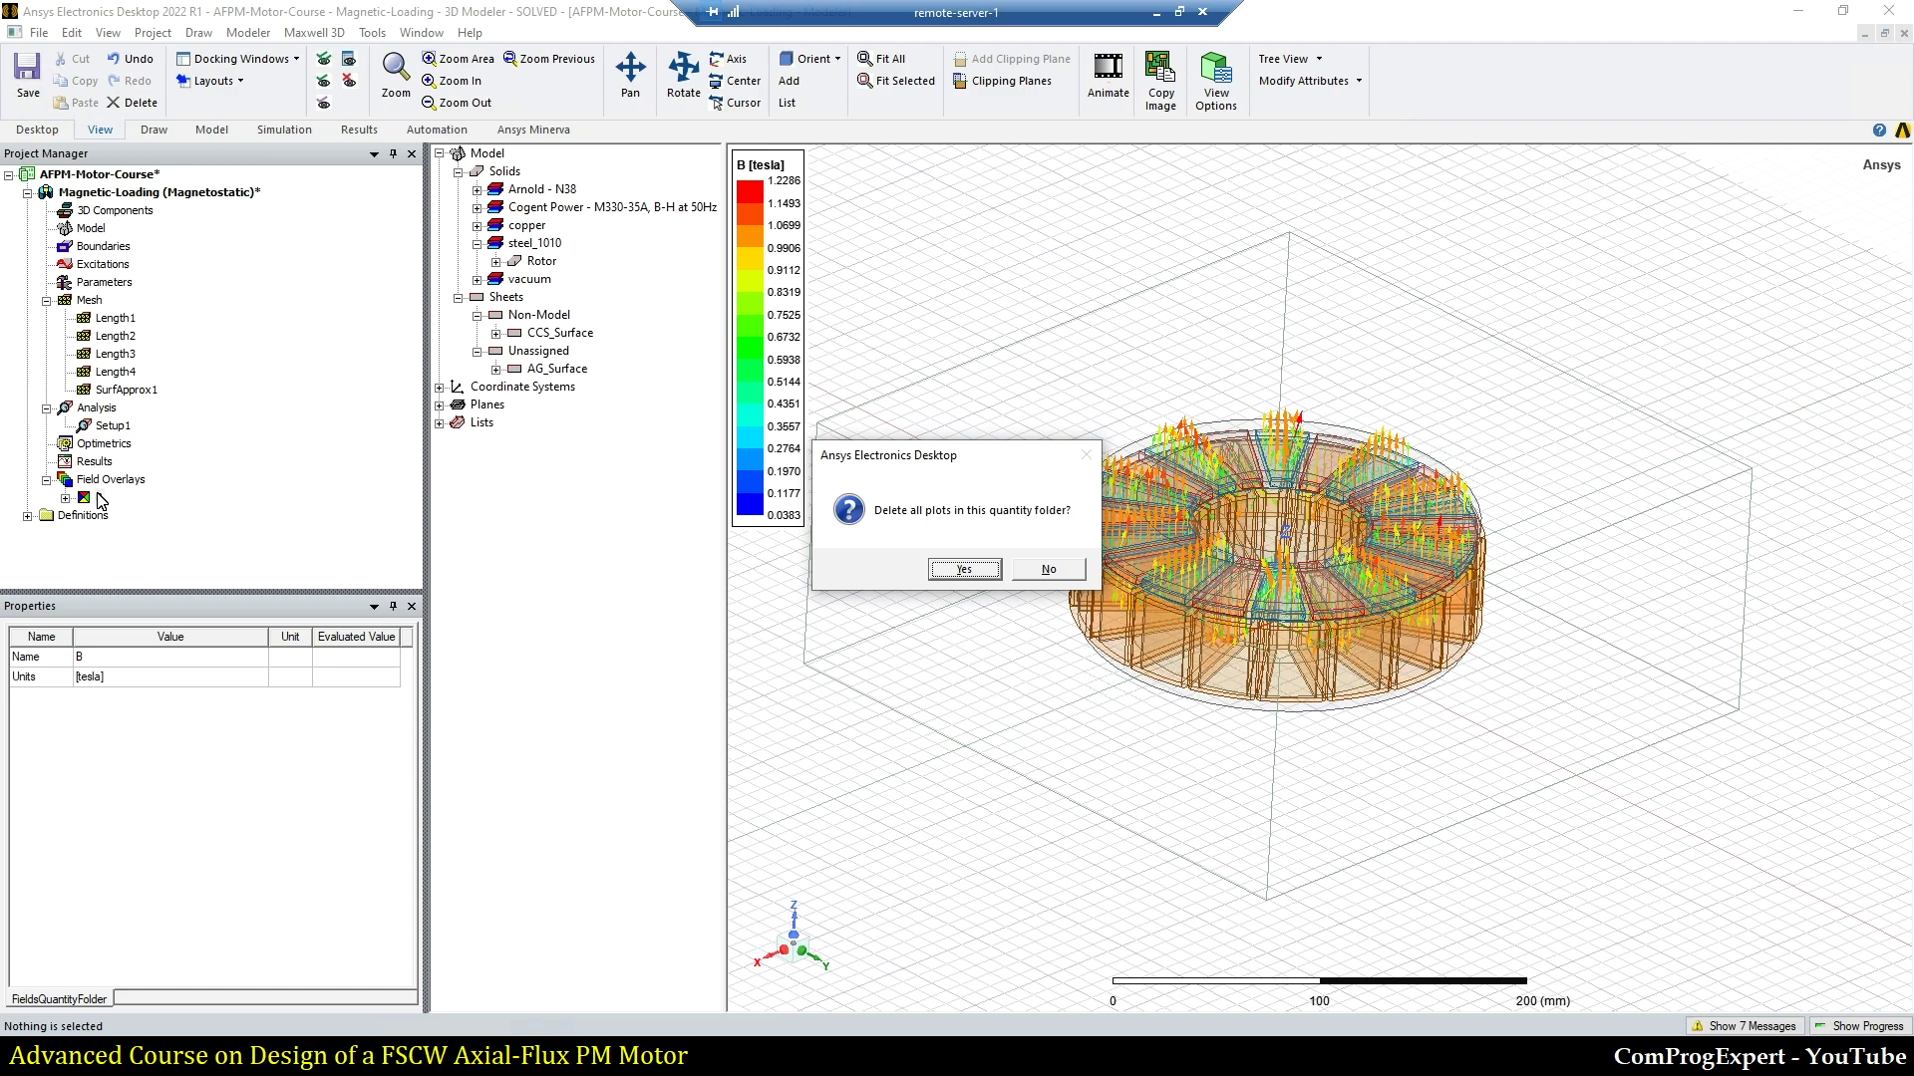
pyautogui.press('Return')
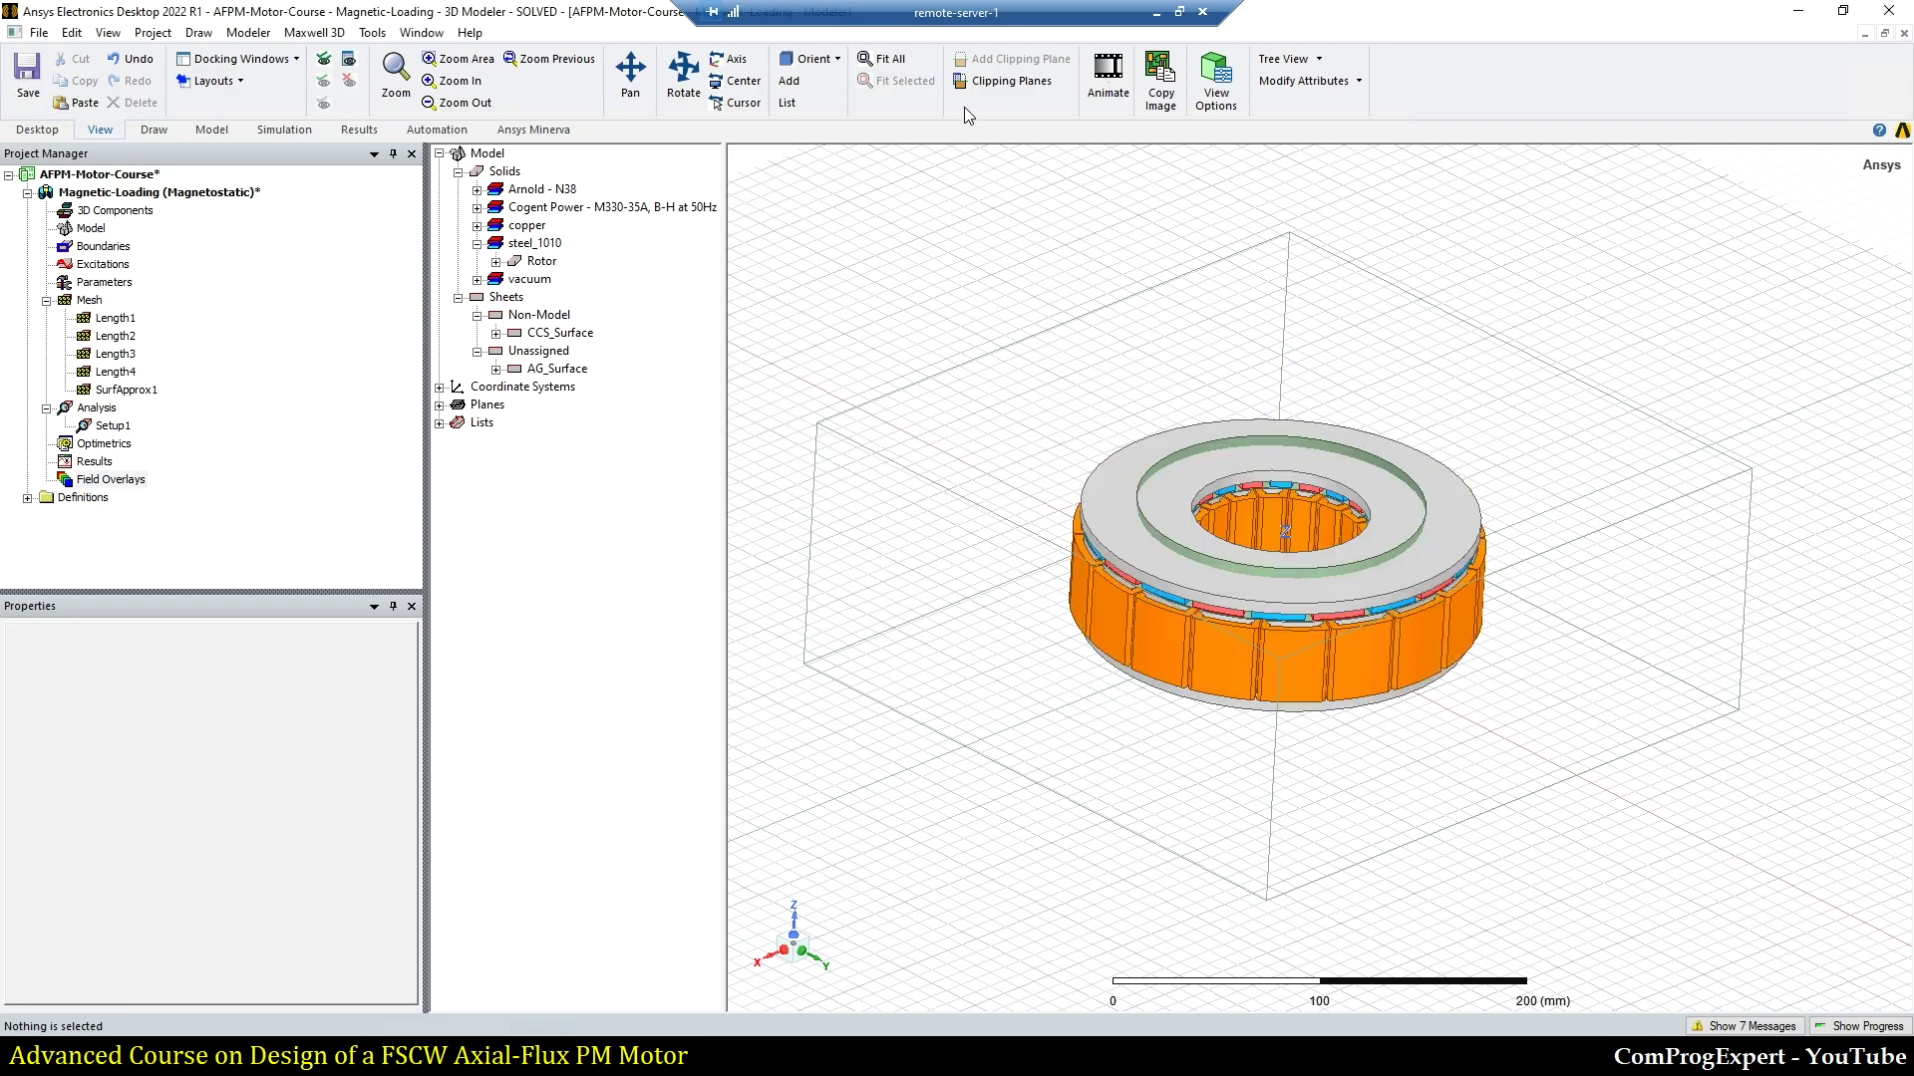
# Step: Switch to the PowerPoint course presentation and browse back through the slide thumbnails to the Analytic Design section
pyautogui.click(1154, 12)
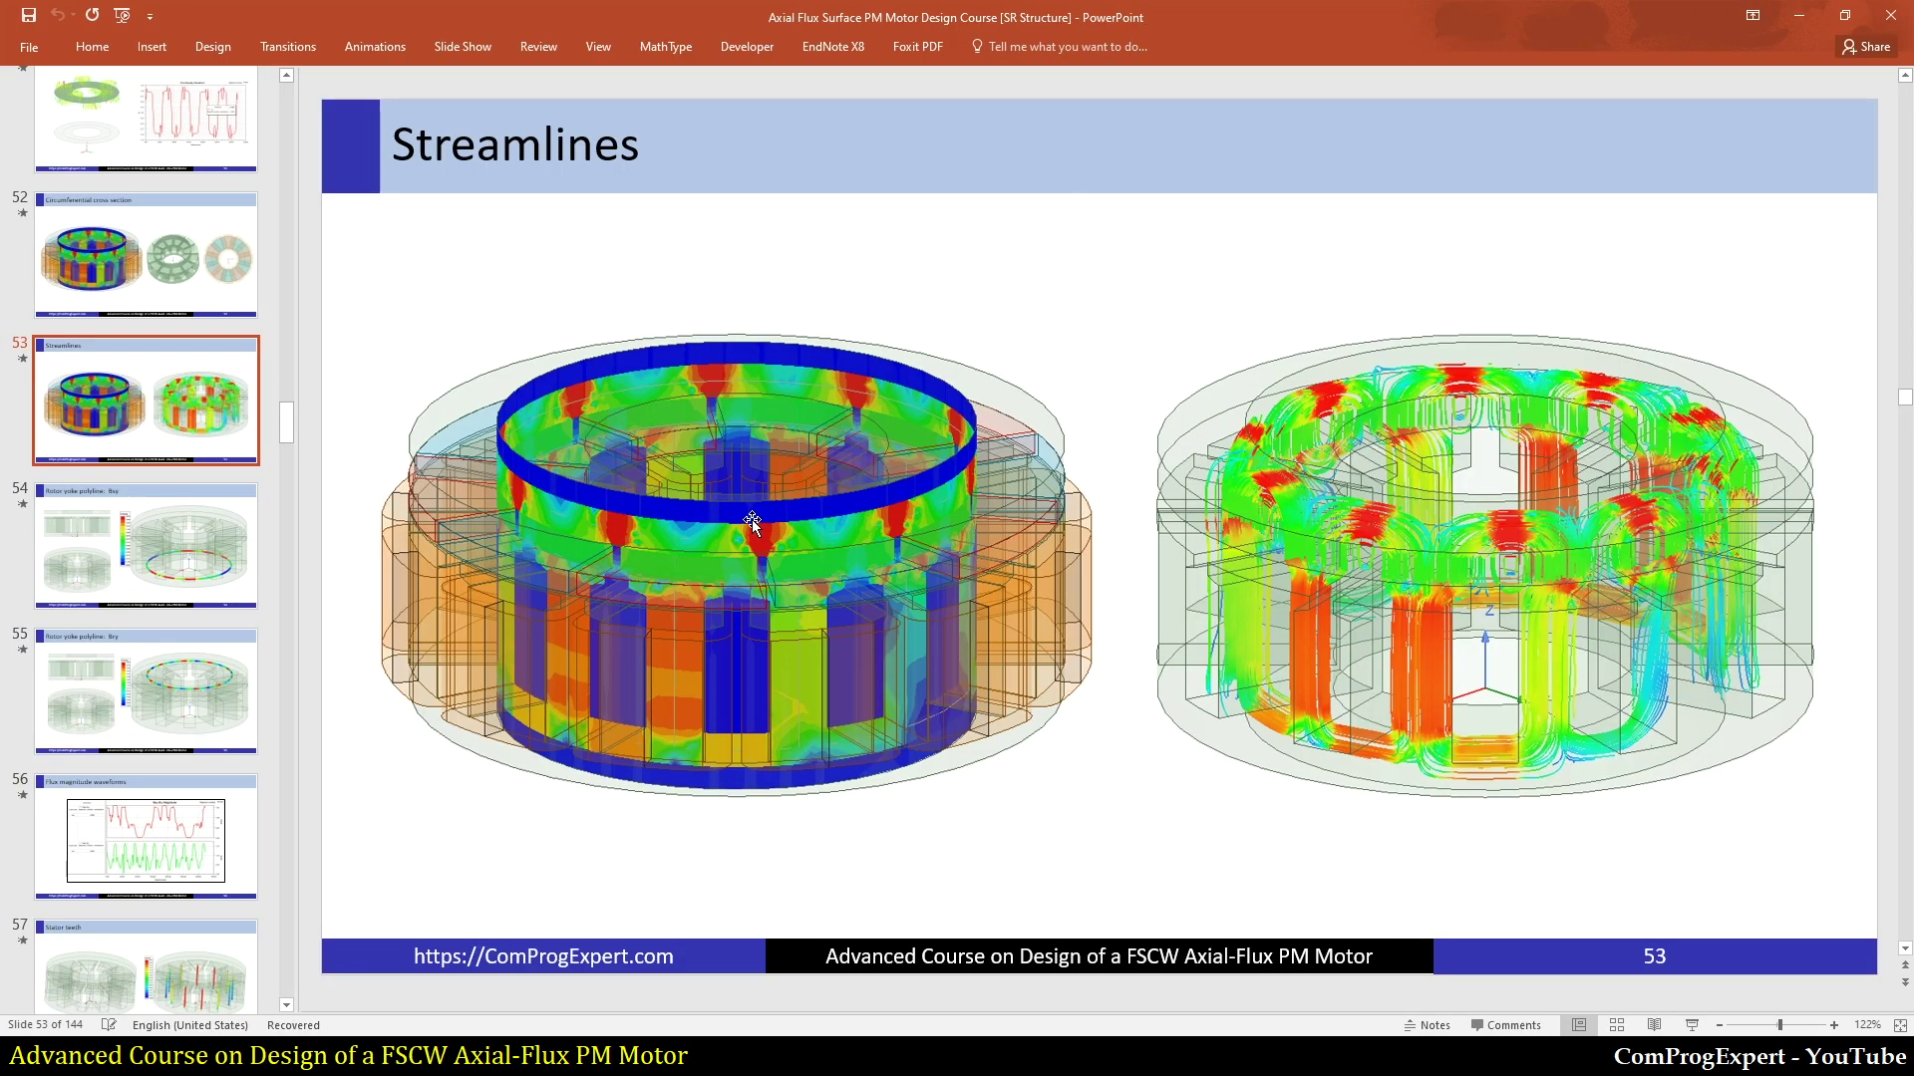
pyautogui.scroll(3, 203, 397)
pyautogui.moveTo(284, 411); pyautogui.dragTo(291, 154)
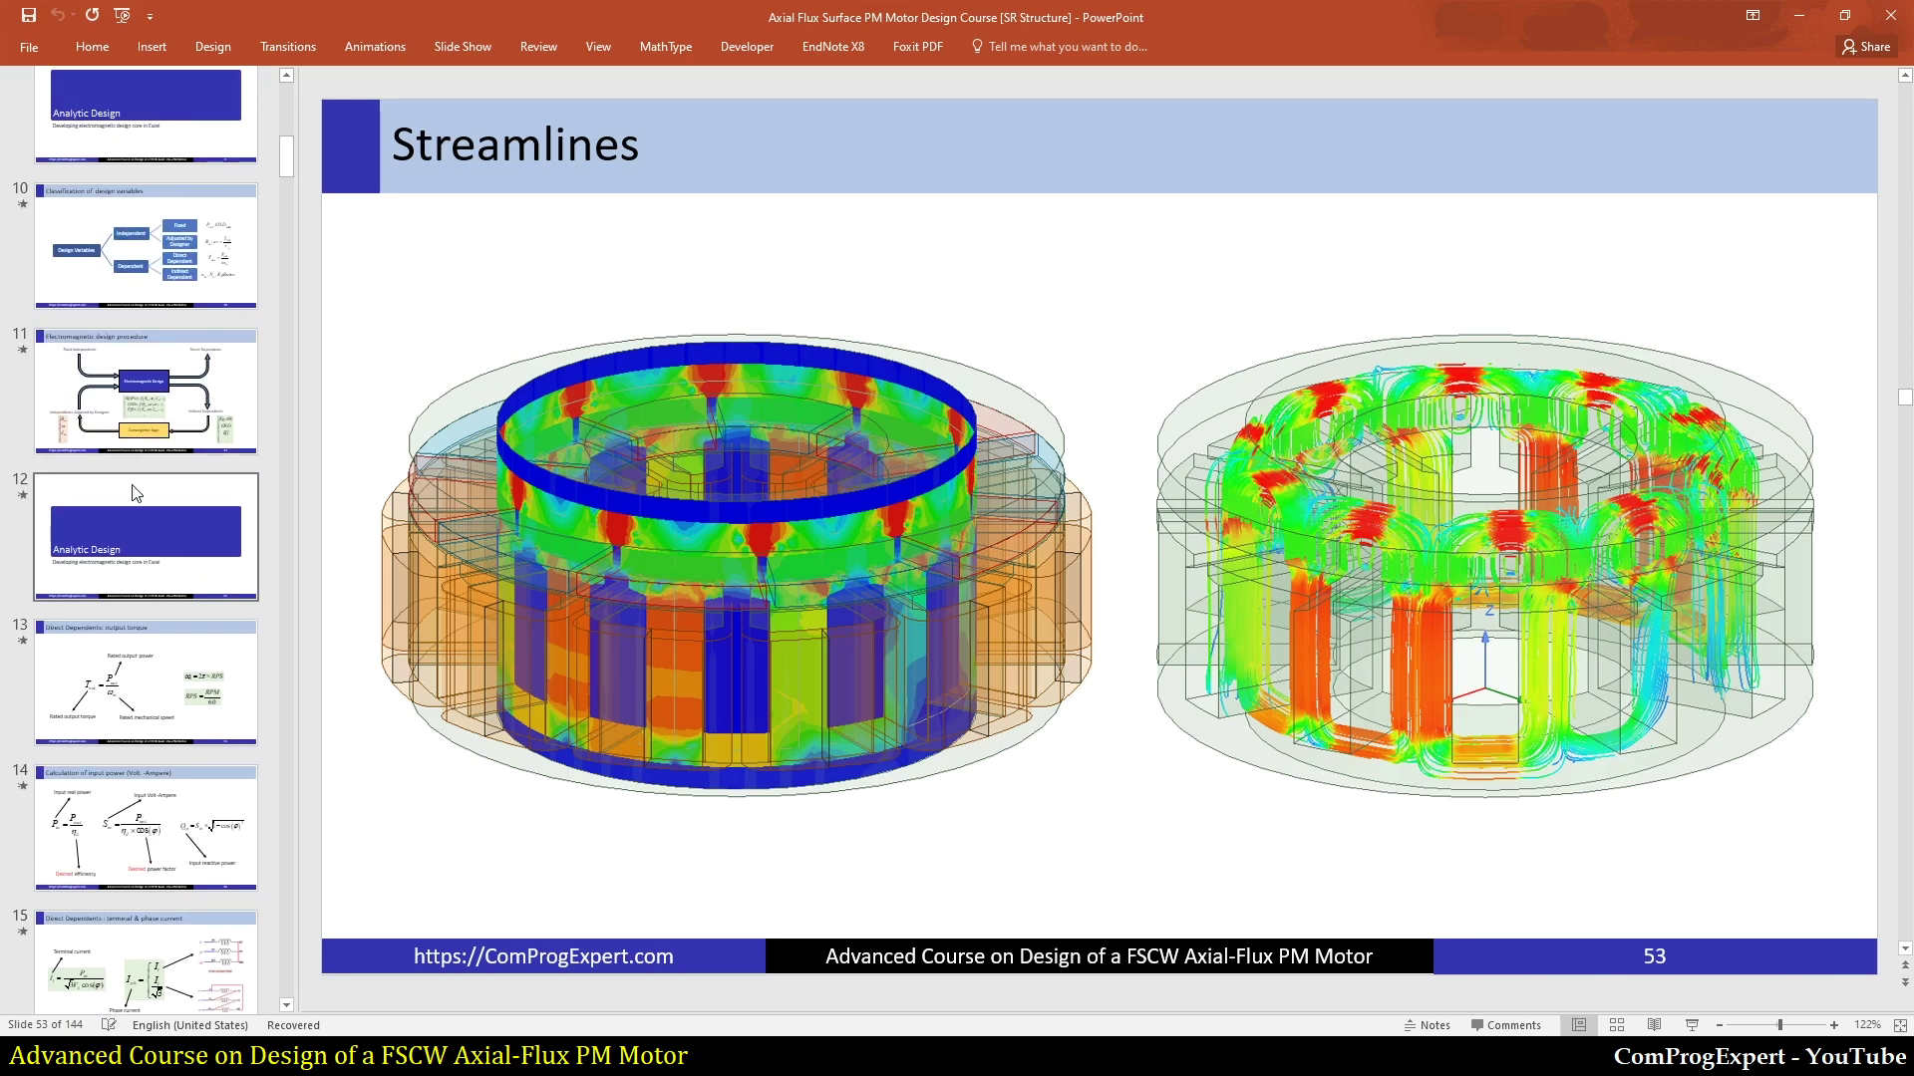